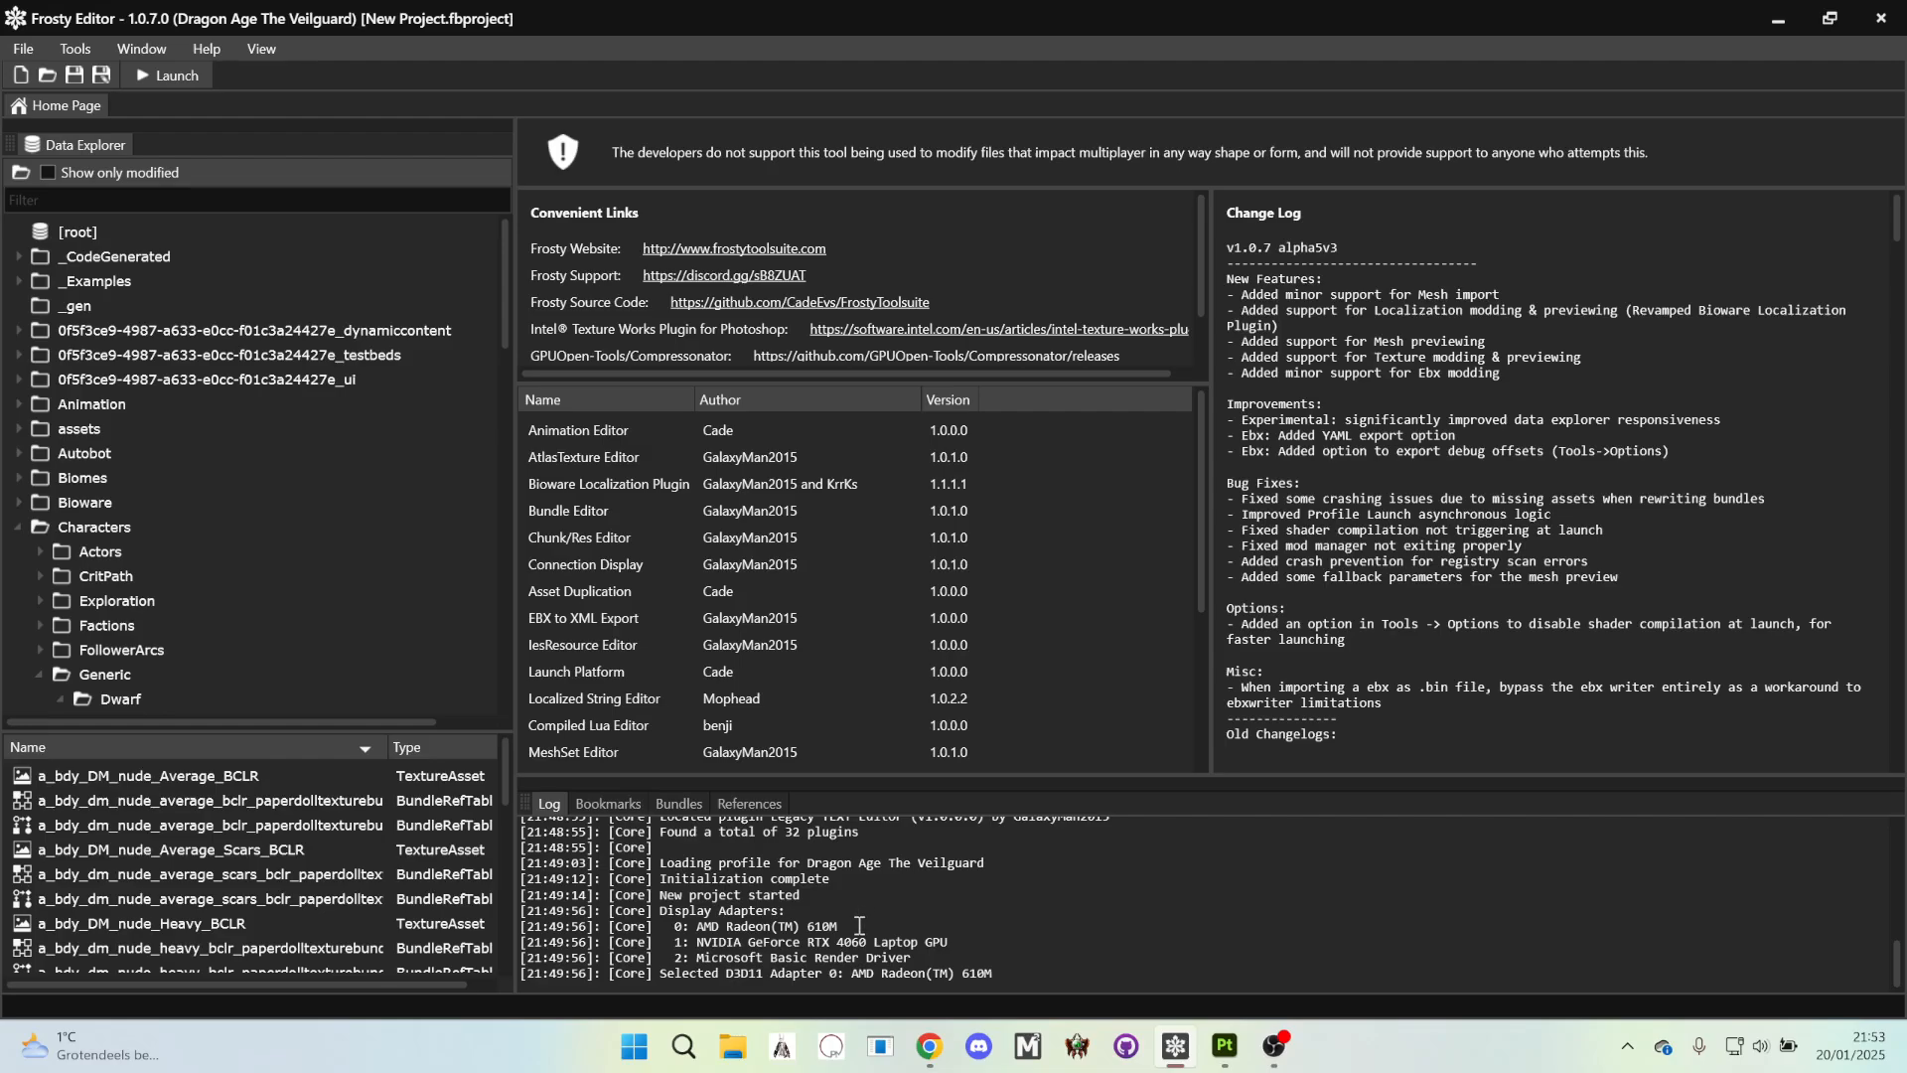
# - Switch to the DAV Textures Matrix in Chrome and find the "top surgery" entries on the Char. Creation sheet
pyautogui.click(922, 1058)
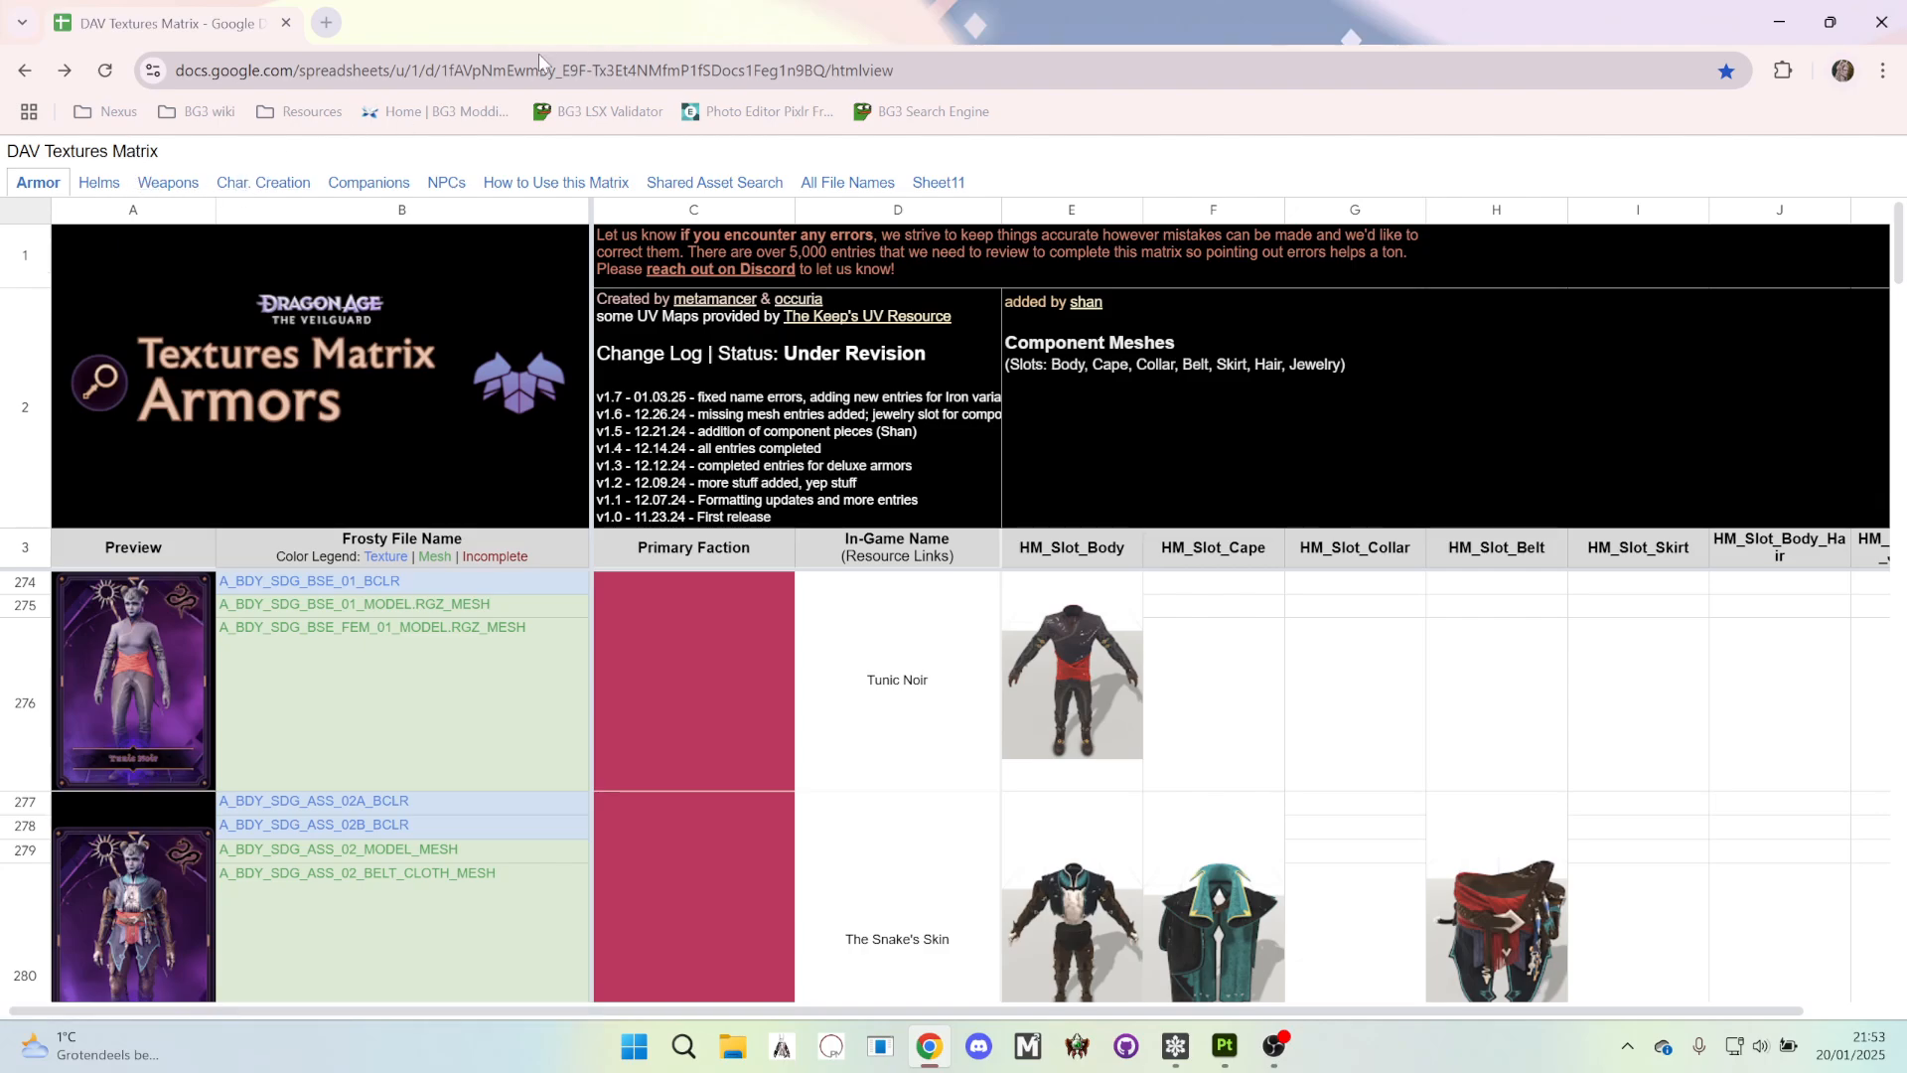
pyautogui.click(298, 195)
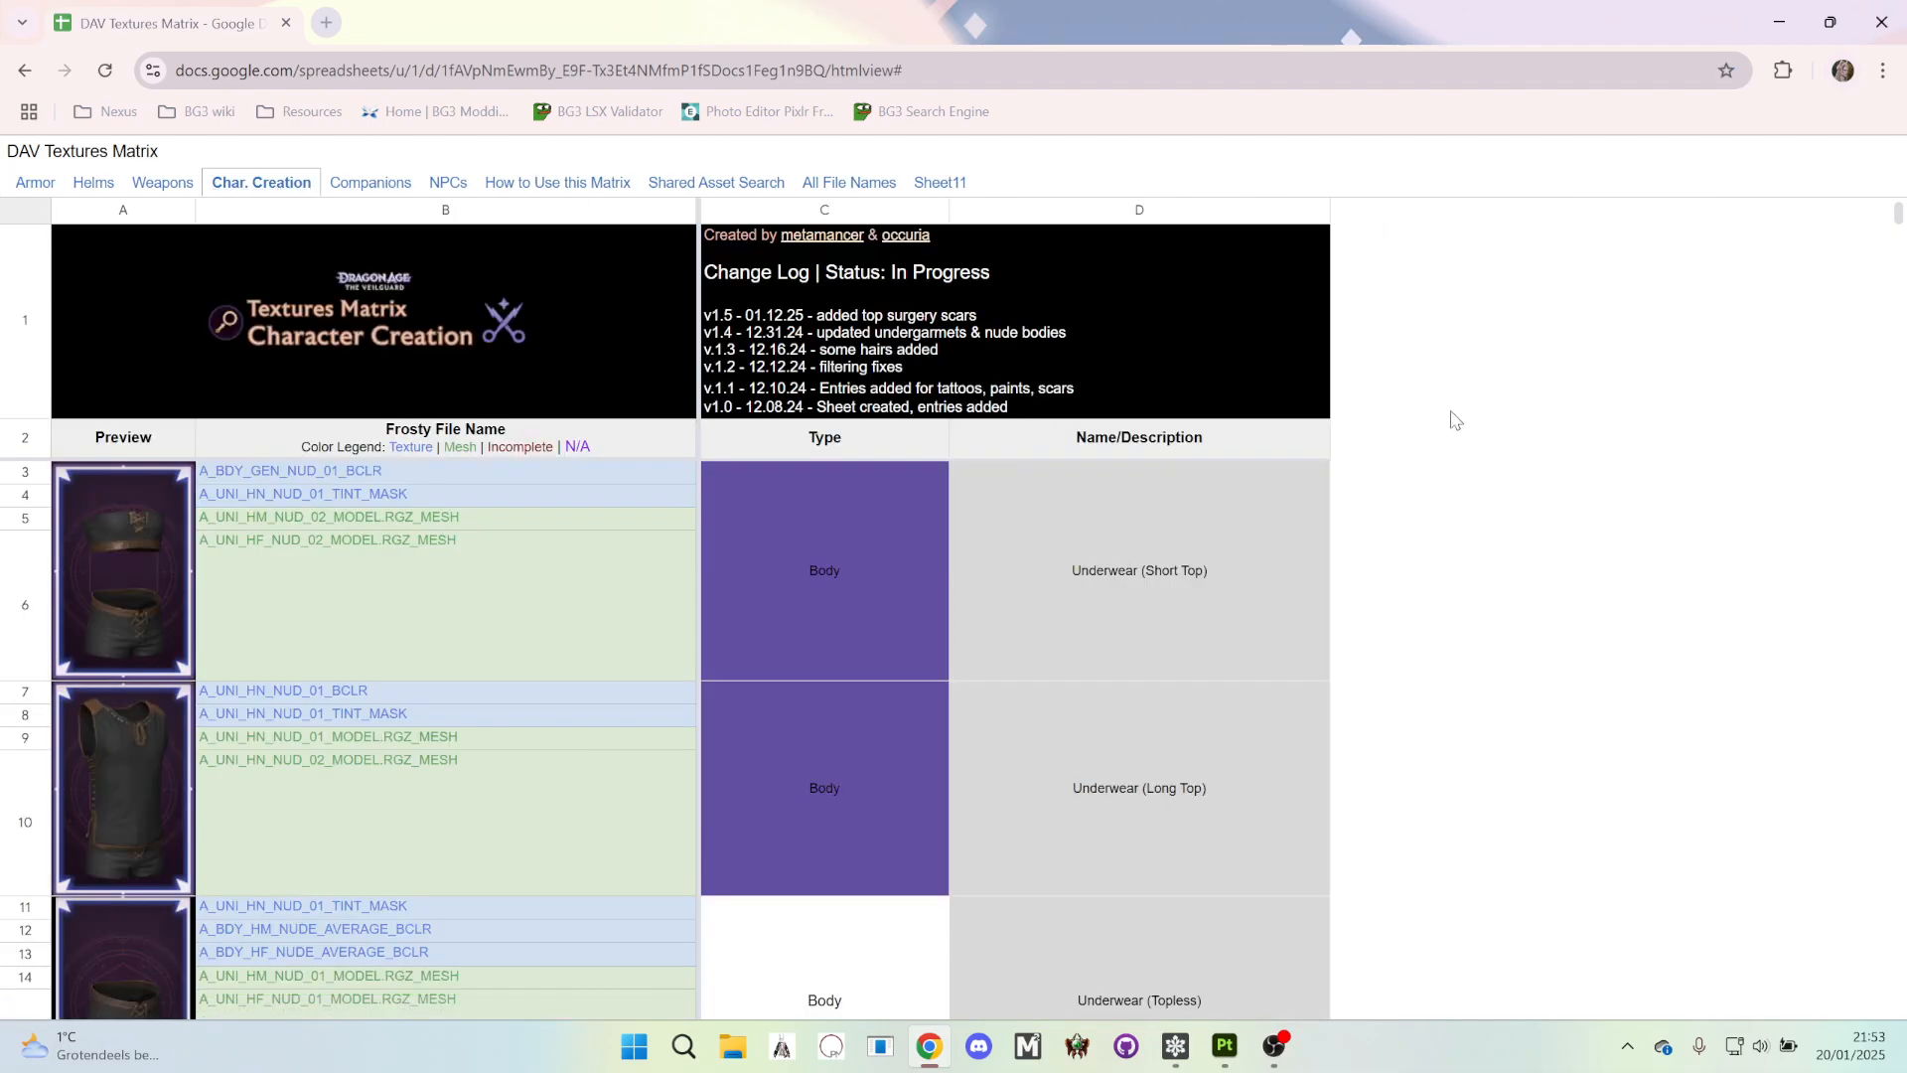
pyautogui.hotkey('ctrl', 'f')
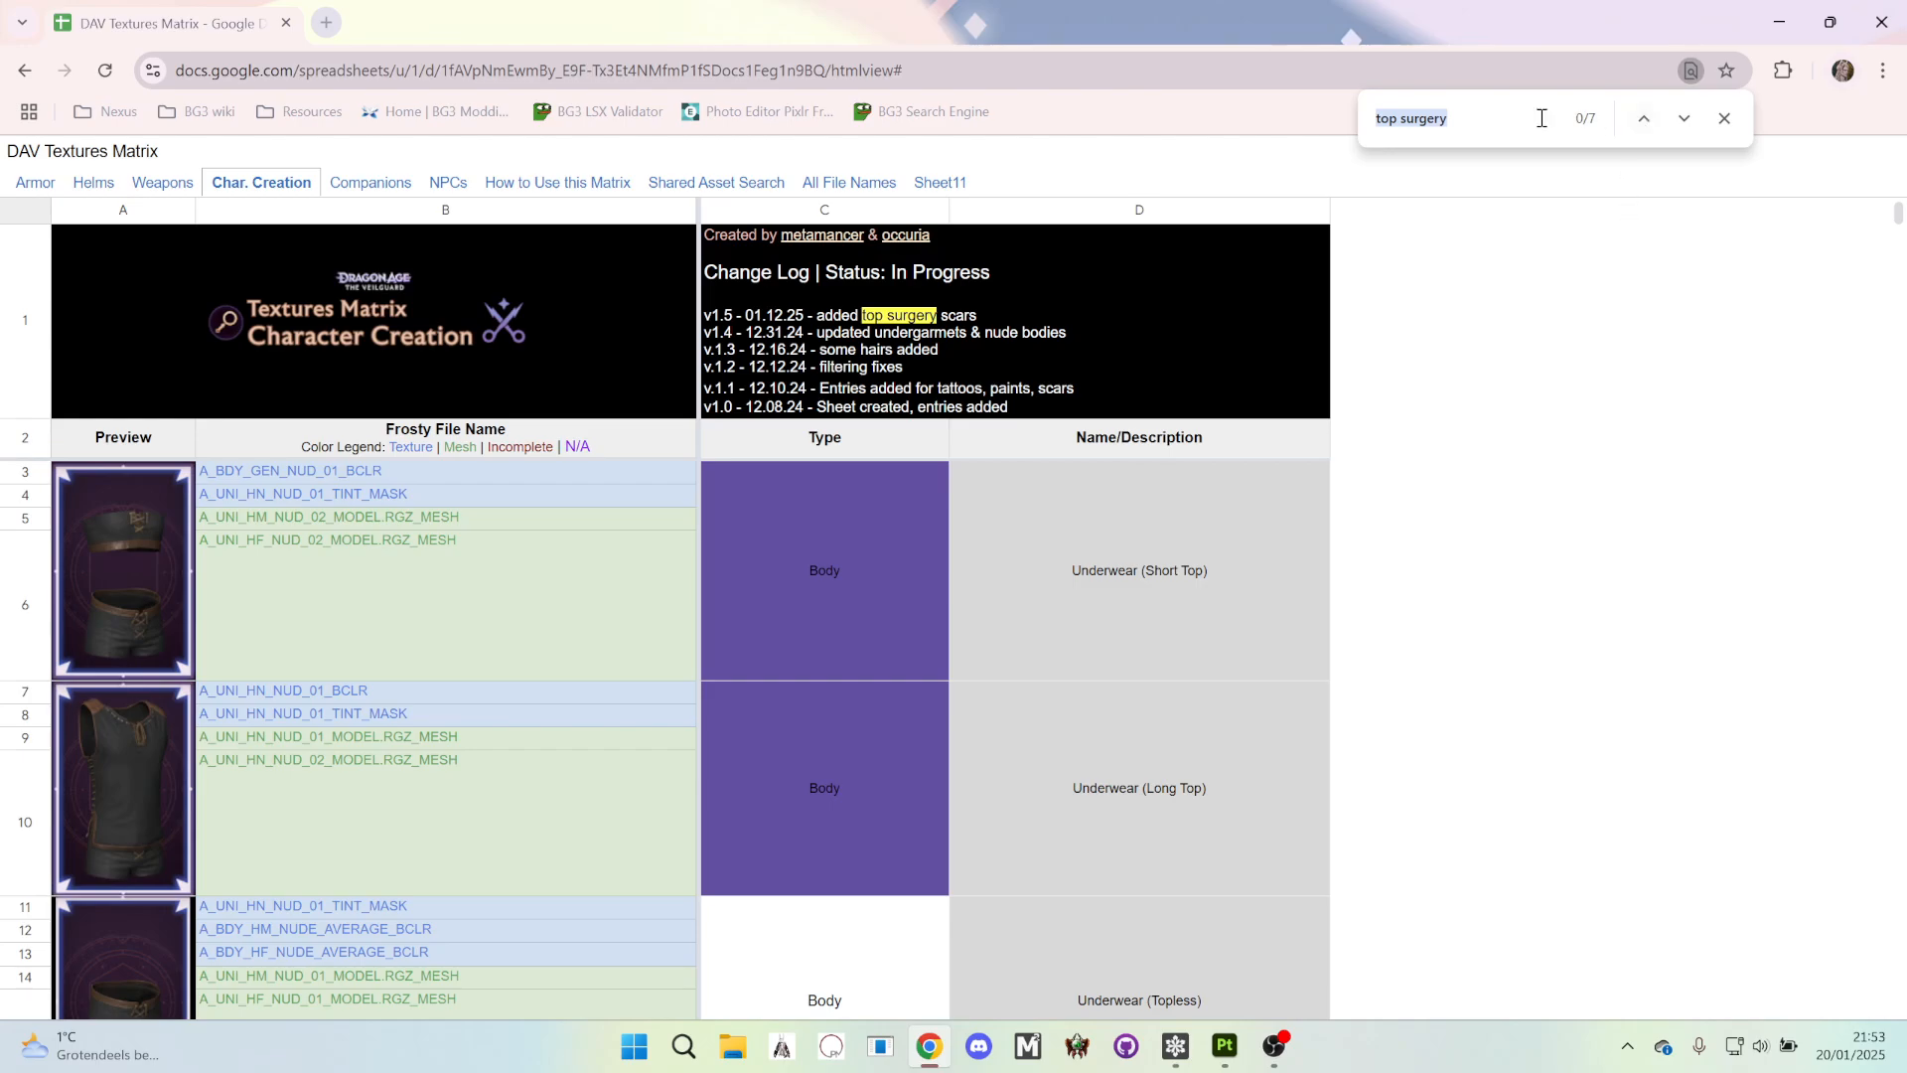
pyautogui.click(1683, 118)
pyautogui.click(1683, 118)
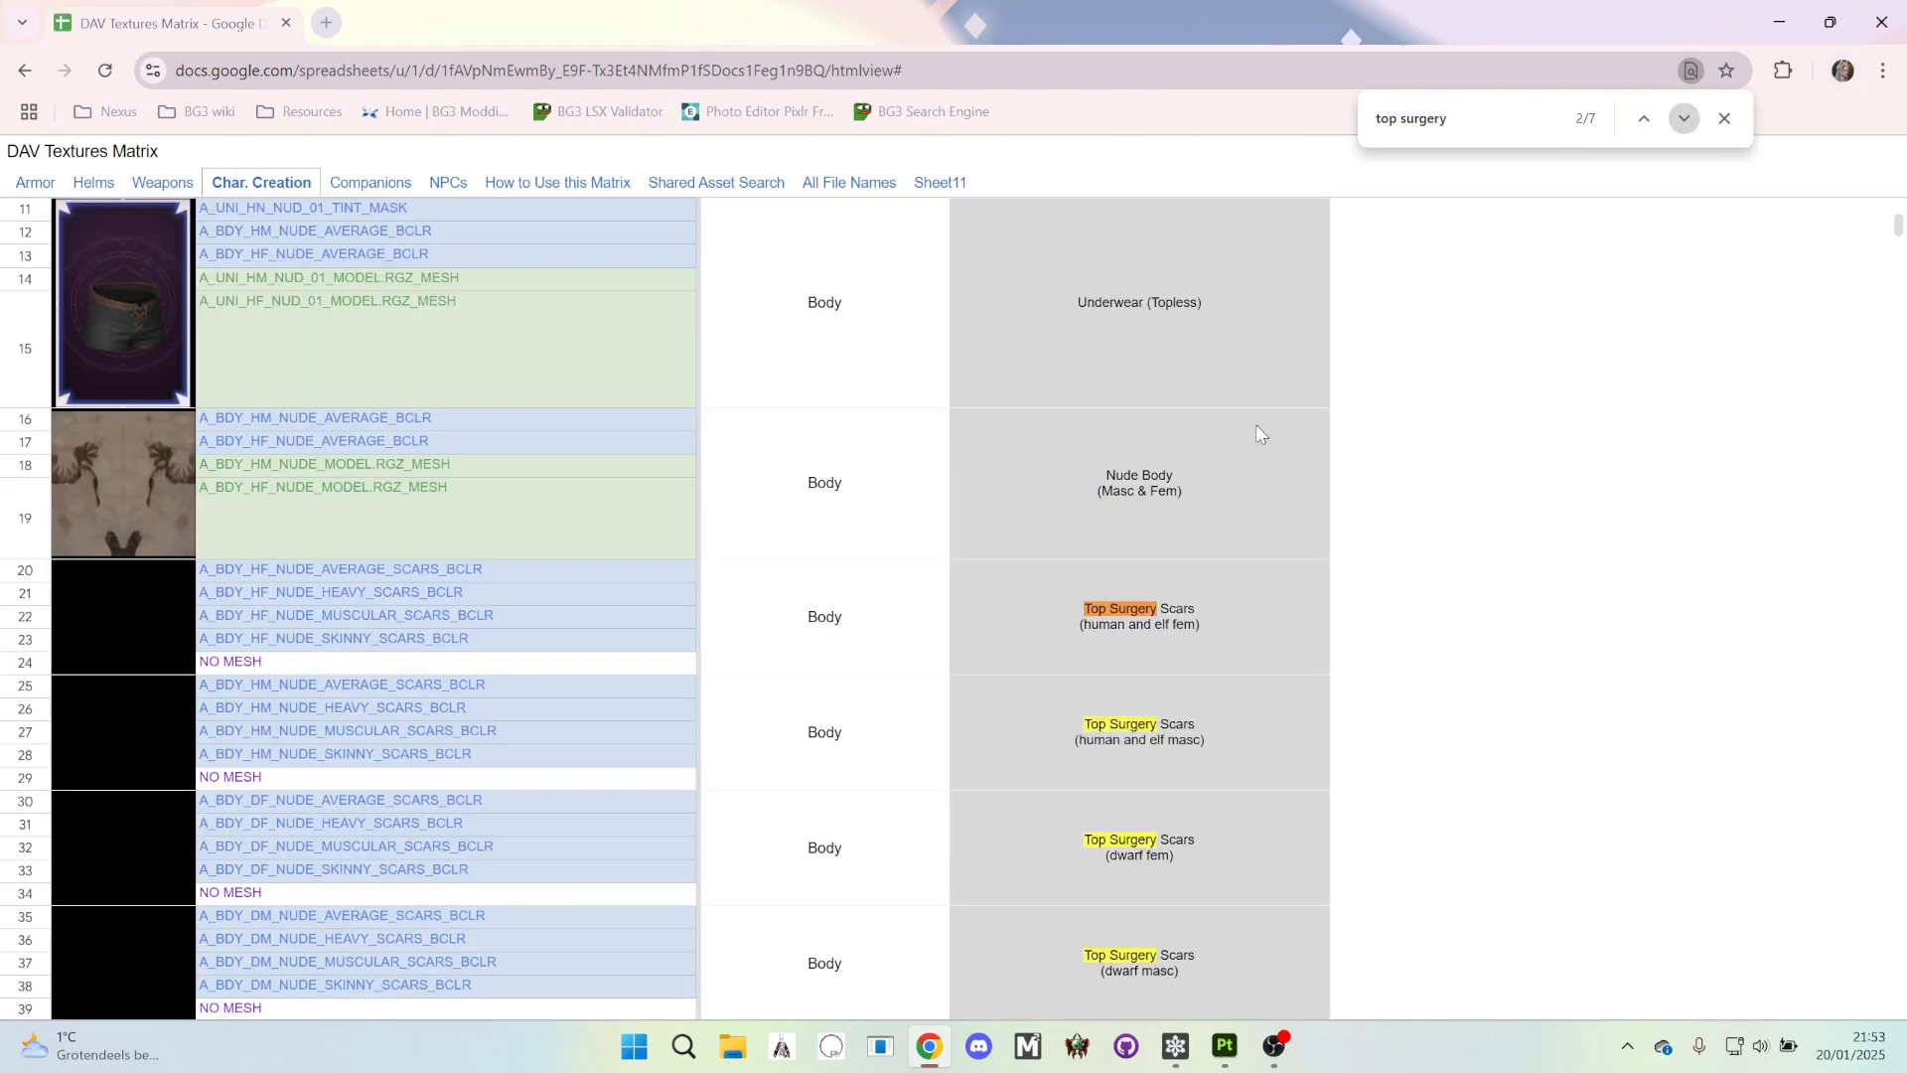
pyautogui.scroll(-3, 827, 644)
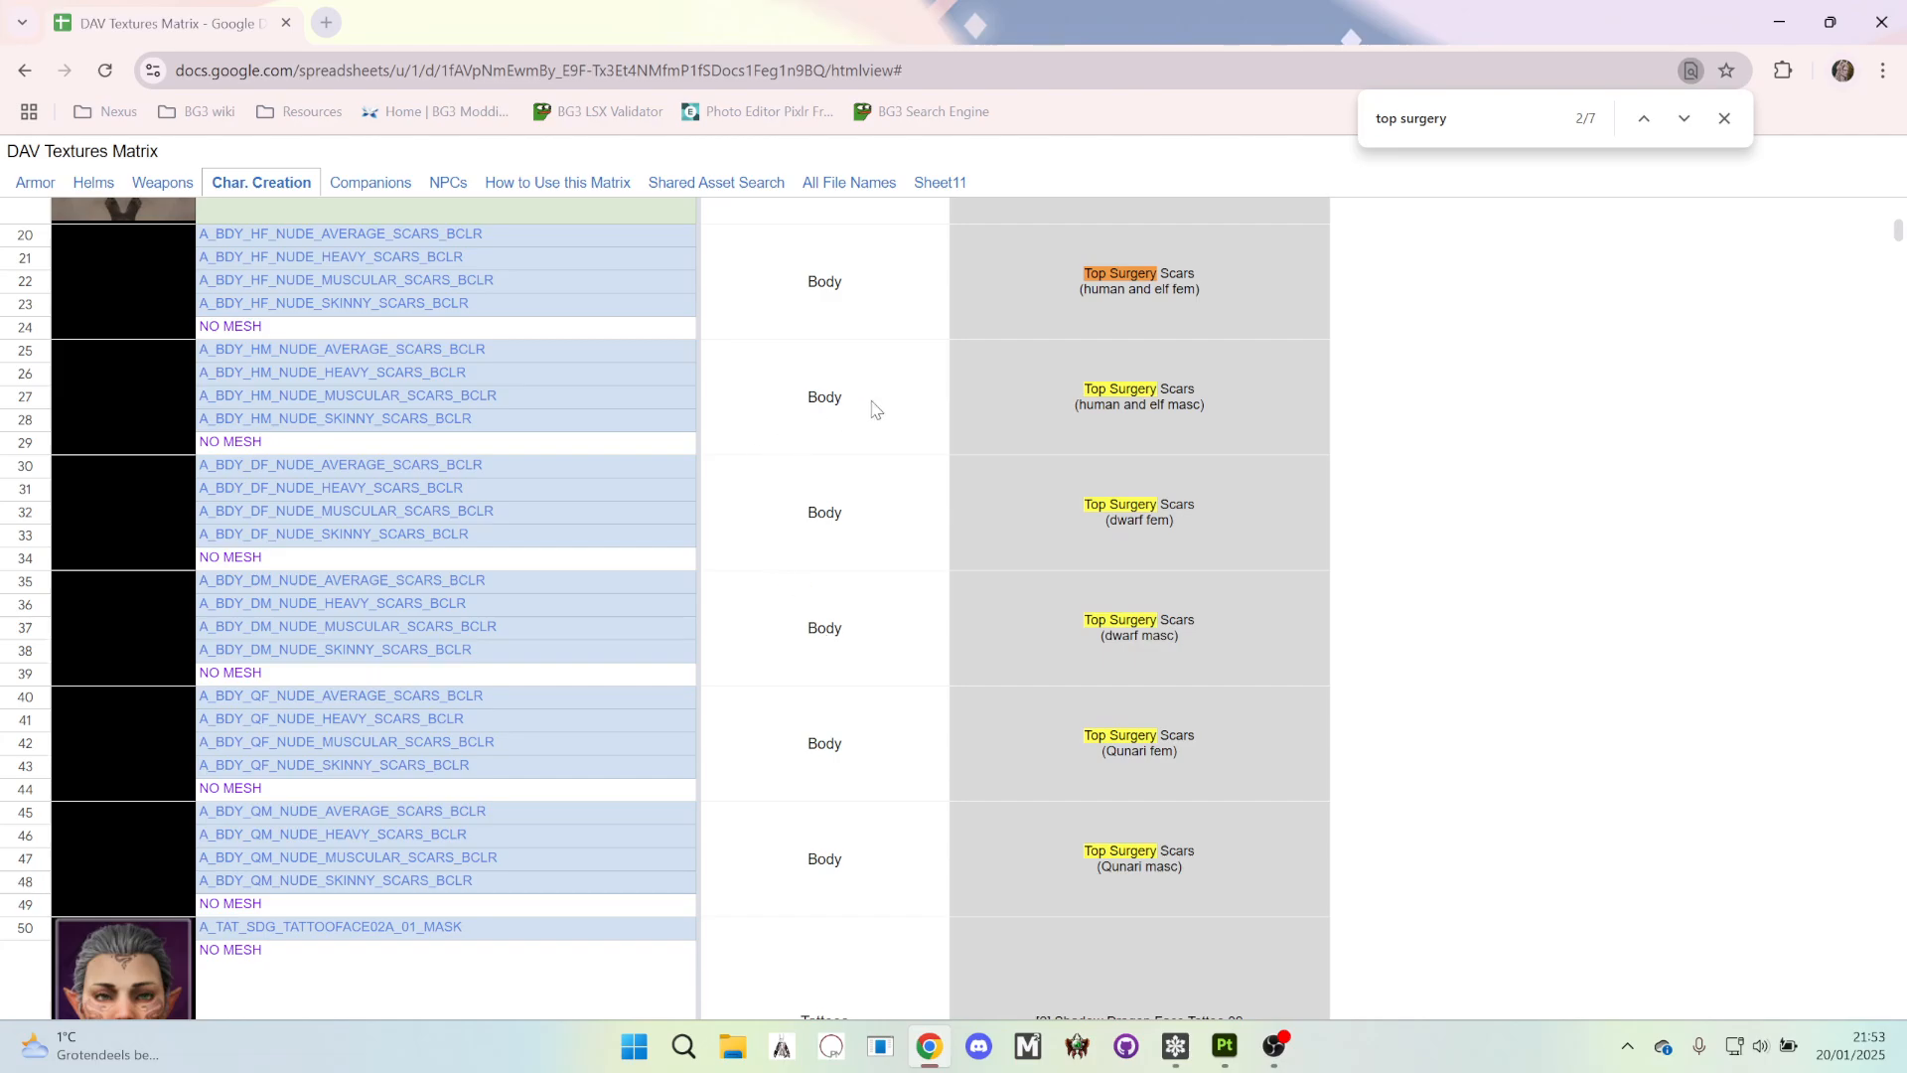
pyautogui.click(1724, 119)
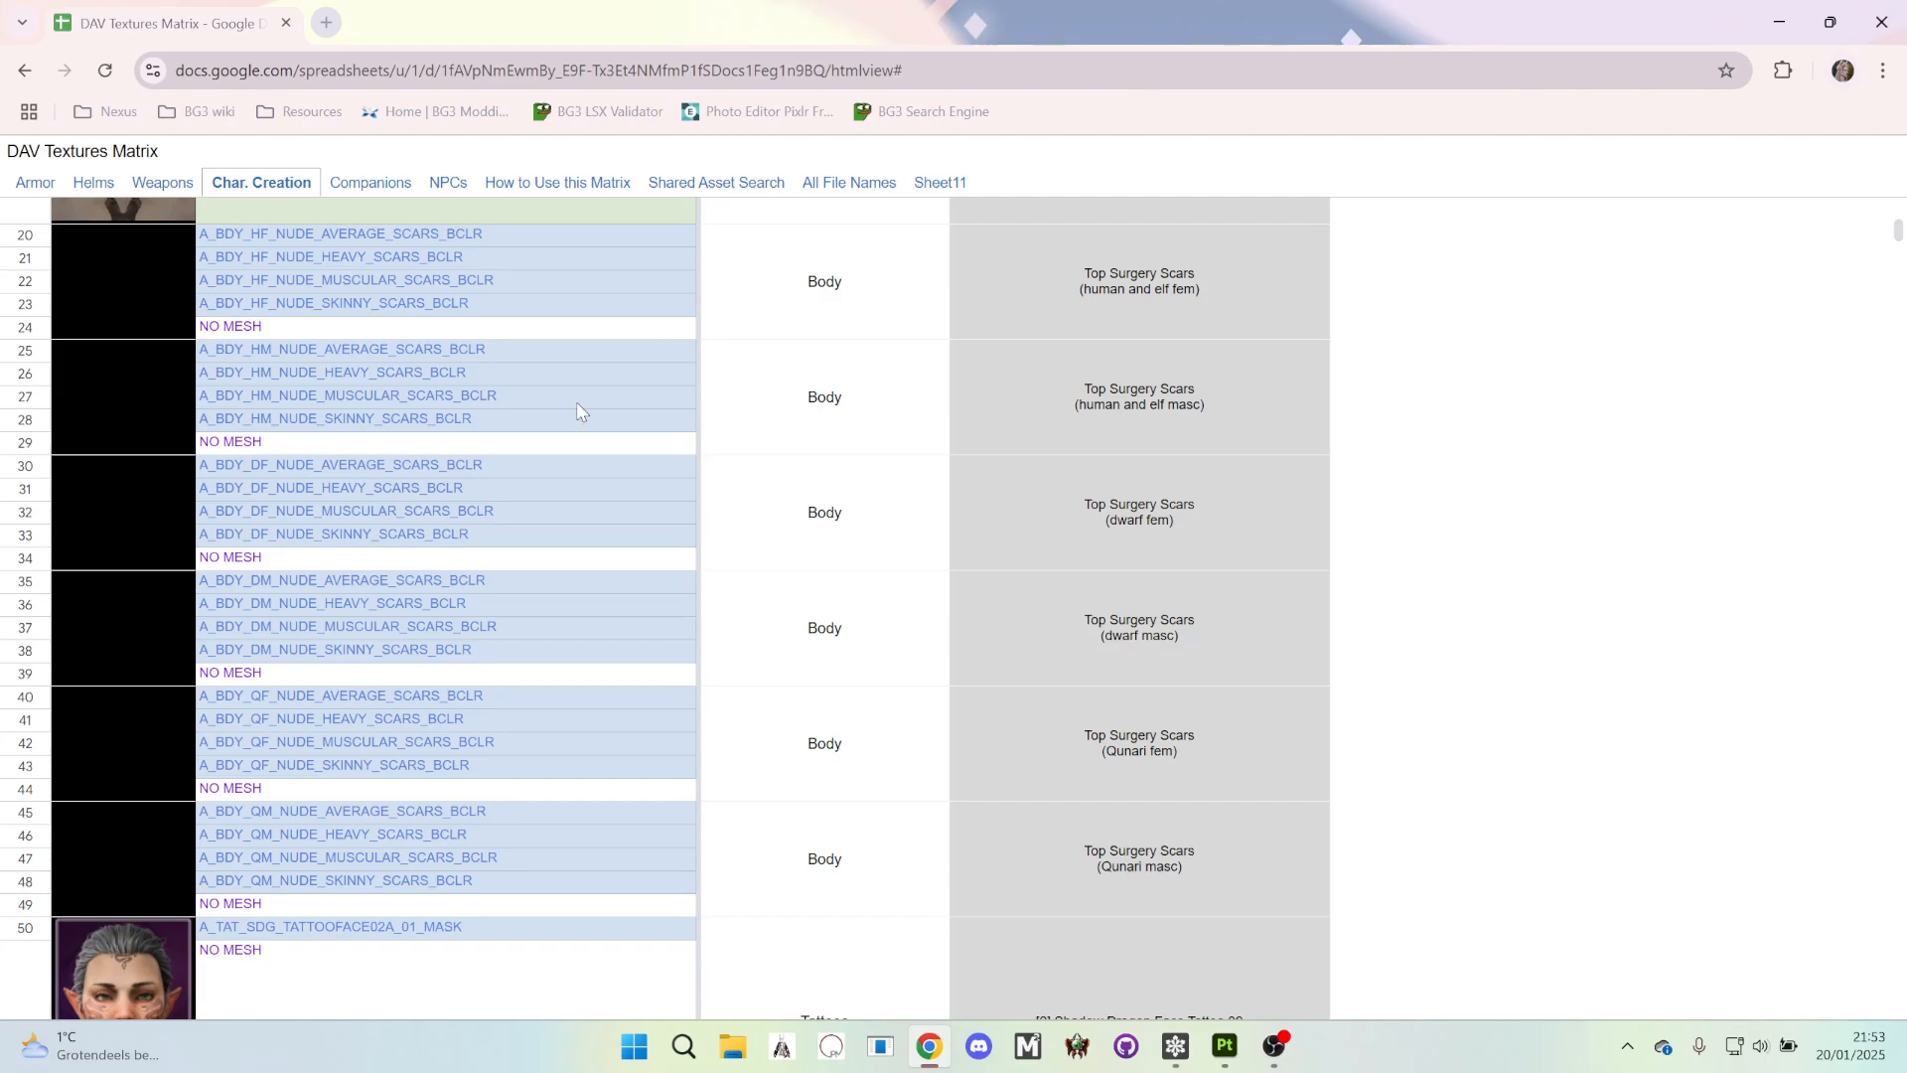
# - Copy the human and elf masc texture name A_BDY_HM_NUDE_AVERAGE_SCARS_BCLR, switch to Frosty Editor and filter the Data Explorer by it
pyautogui.moveTo(1091, 391); pyautogui.dragTo(1177, 388)
pyautogui.click(1110, 396)
pyautogui.moveTo(200, 351); pyautogui.dragTo(473, 347)
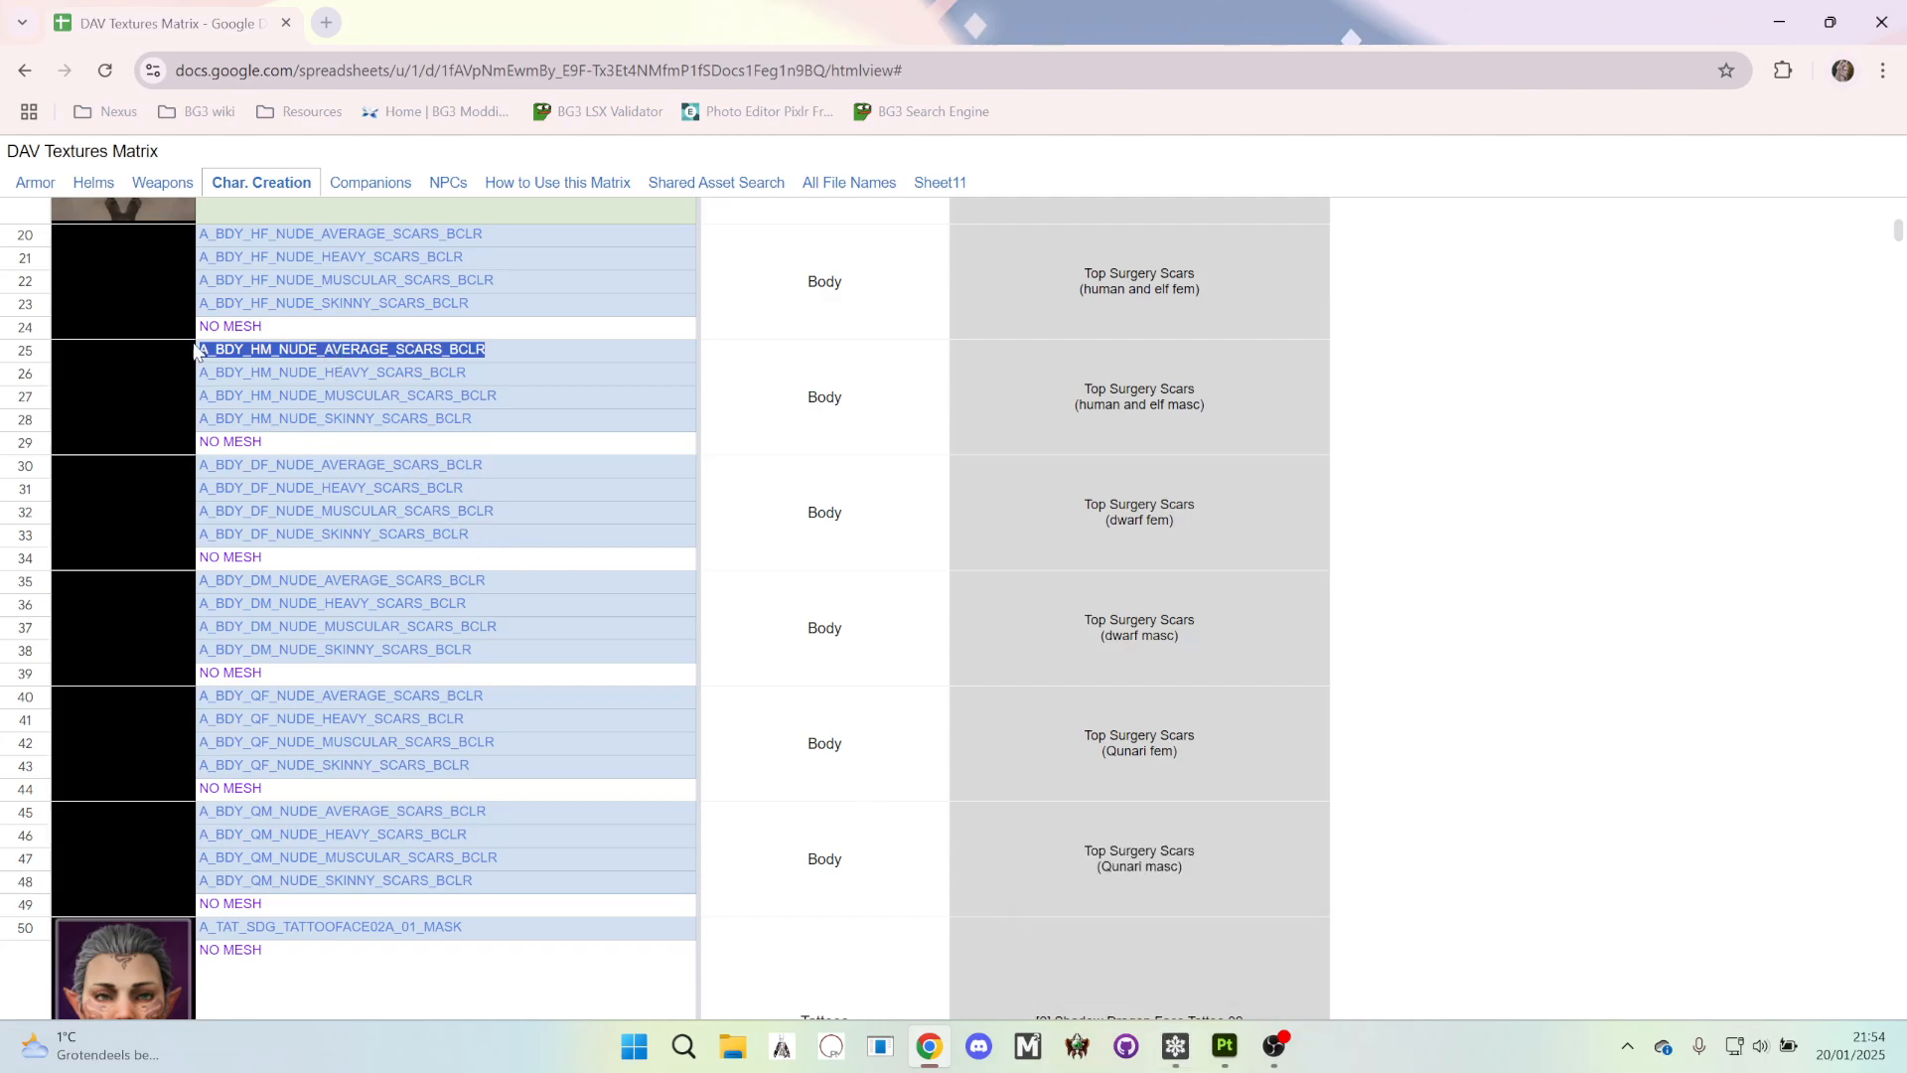
pyautogui.click(1175, 1044)
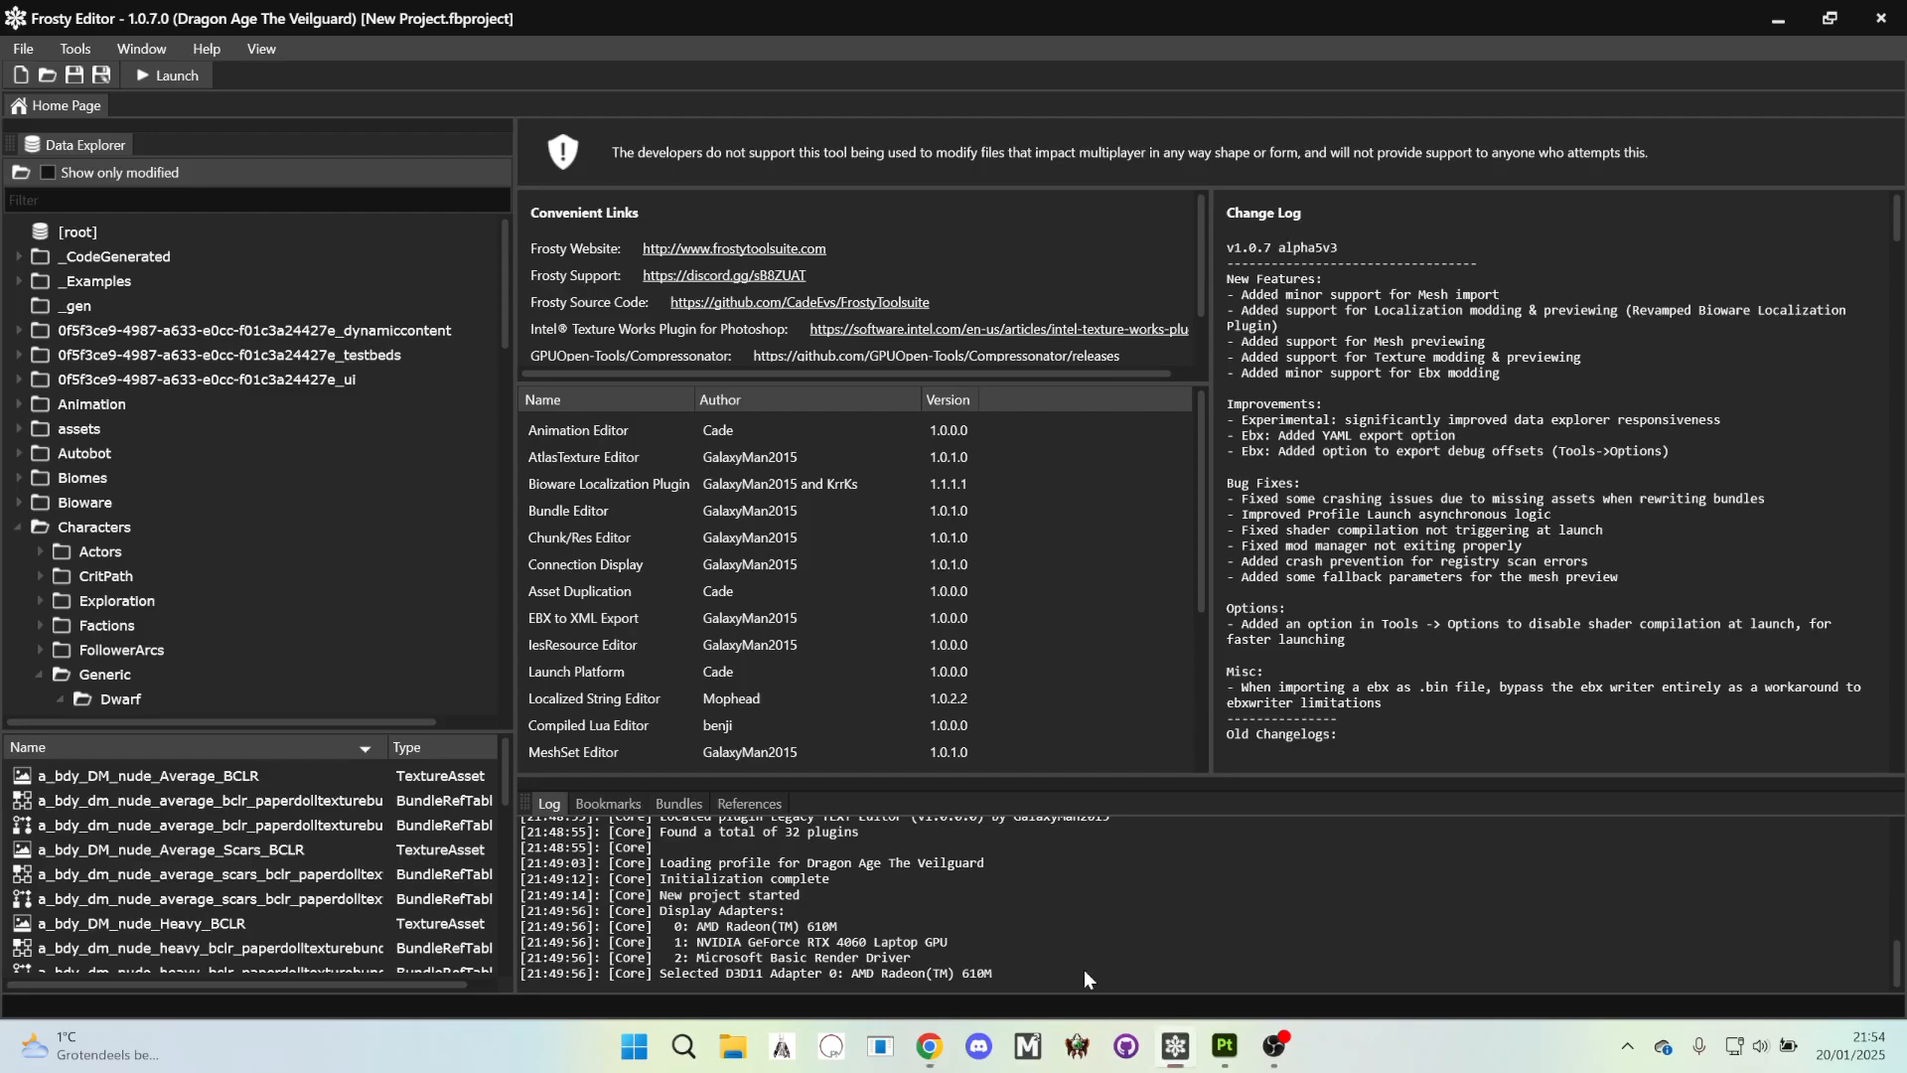
pyautogui.click(254, 200)
pyautogui.write('A_BDY_HM_NUDE_AVERAGE_SCARS_BCLR')
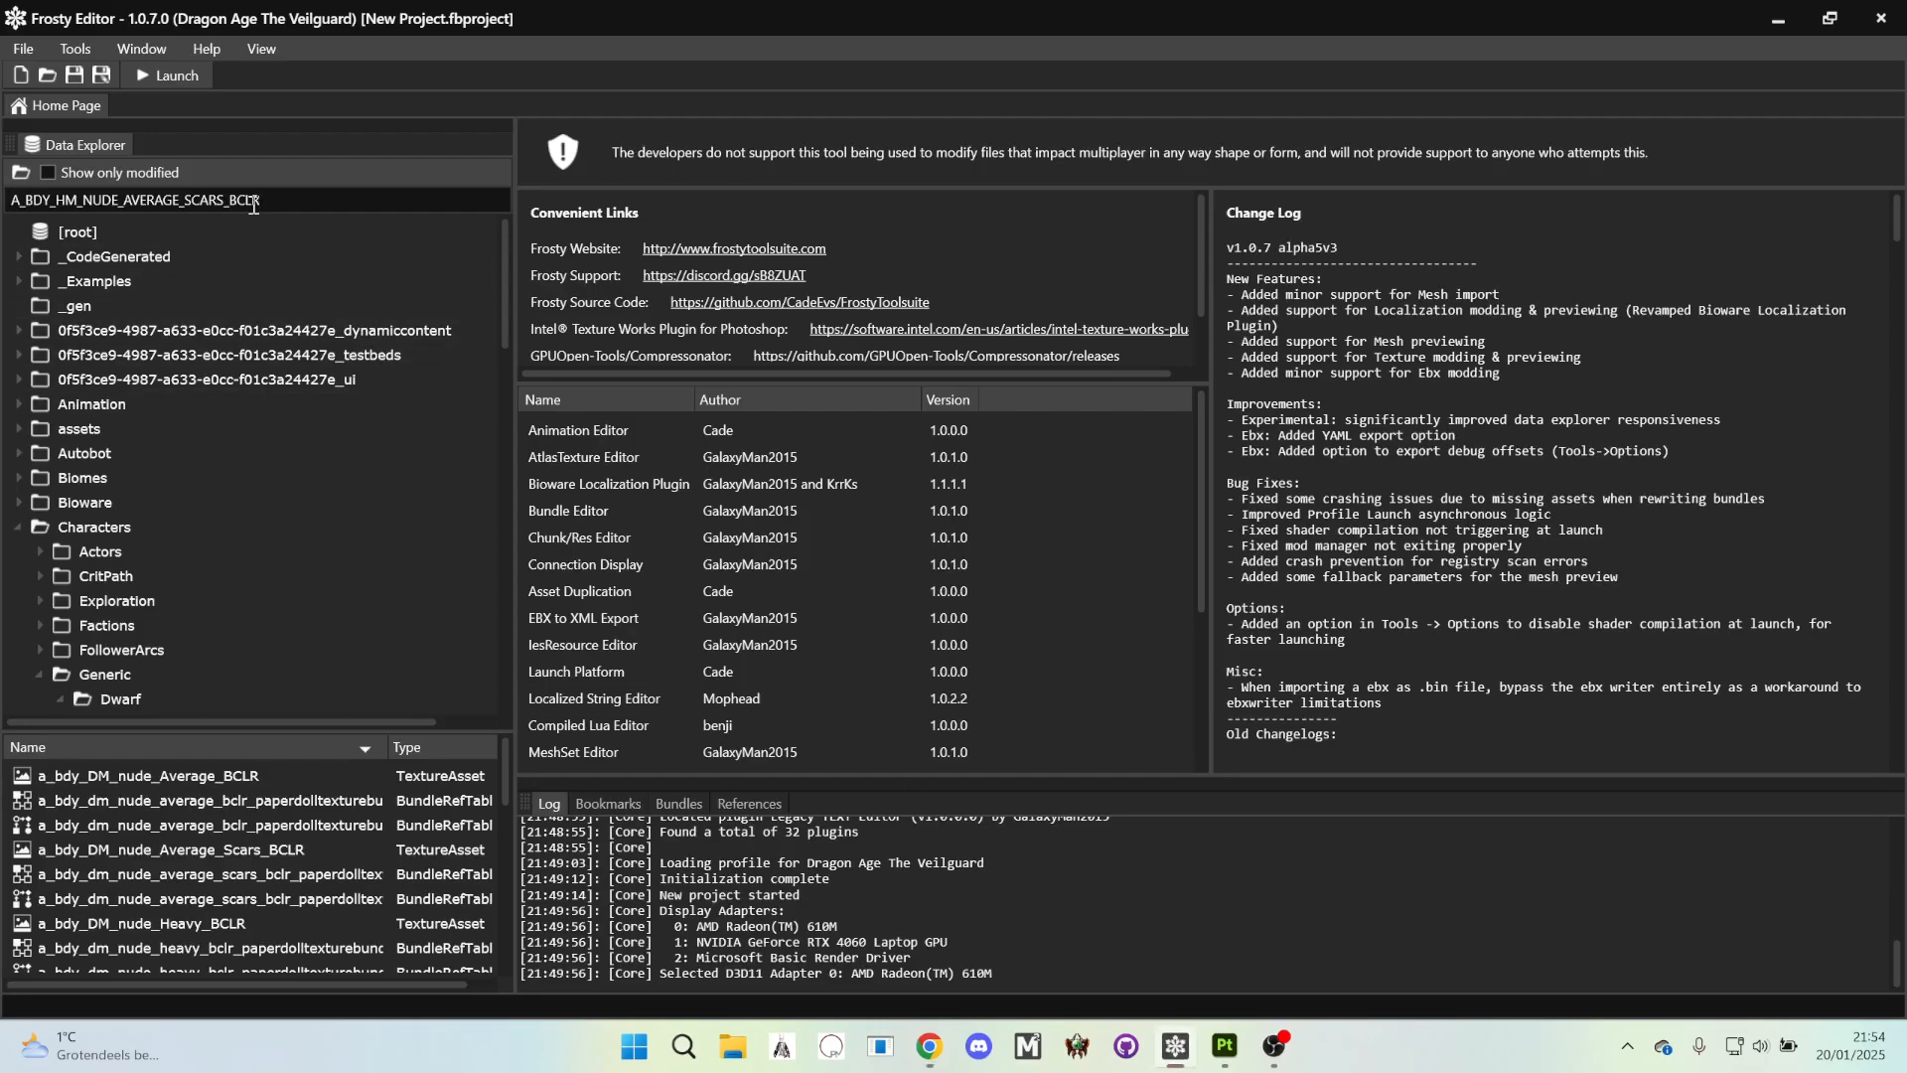
pyautogui.press('Return')
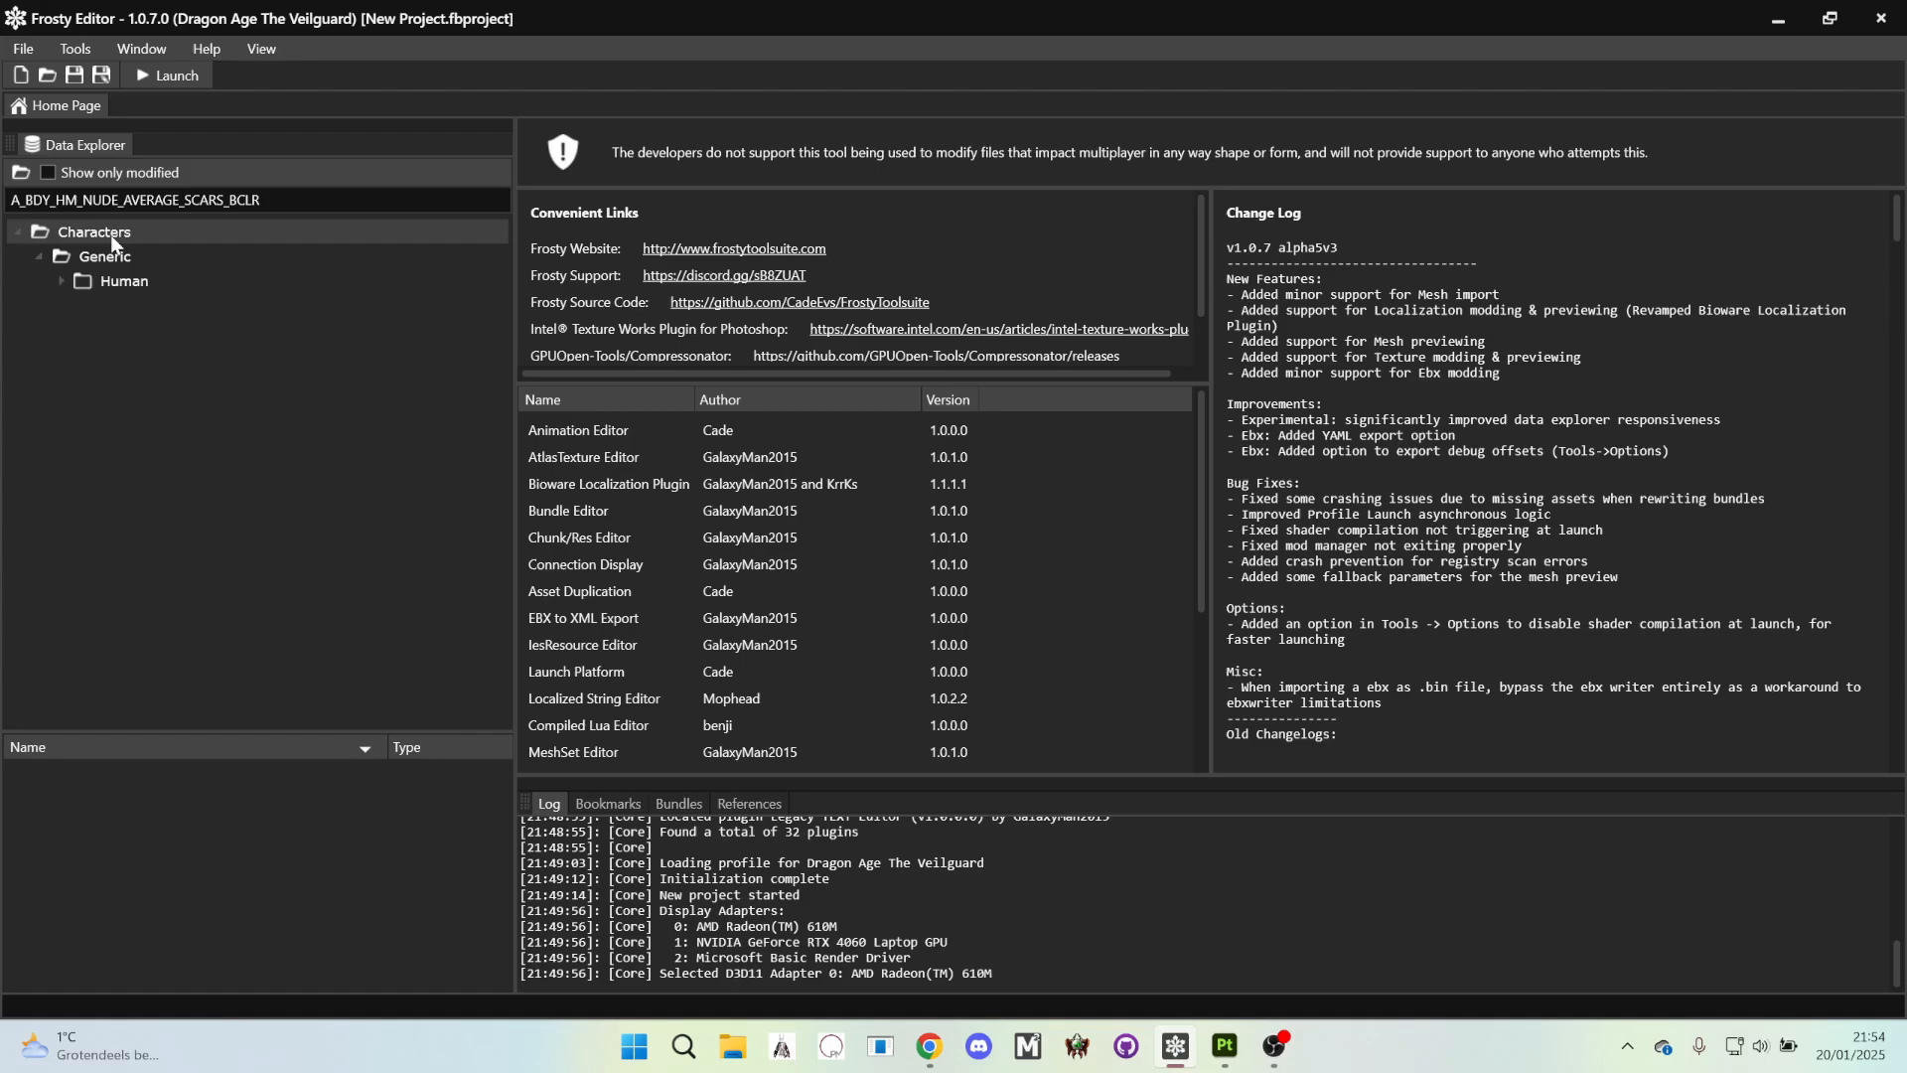
# - Open the Textures folder under Characters/Generic/Human/Male/Nude and widen the Data Explorer to show the full asset names
pyautogui.doubleClick(117, 281)
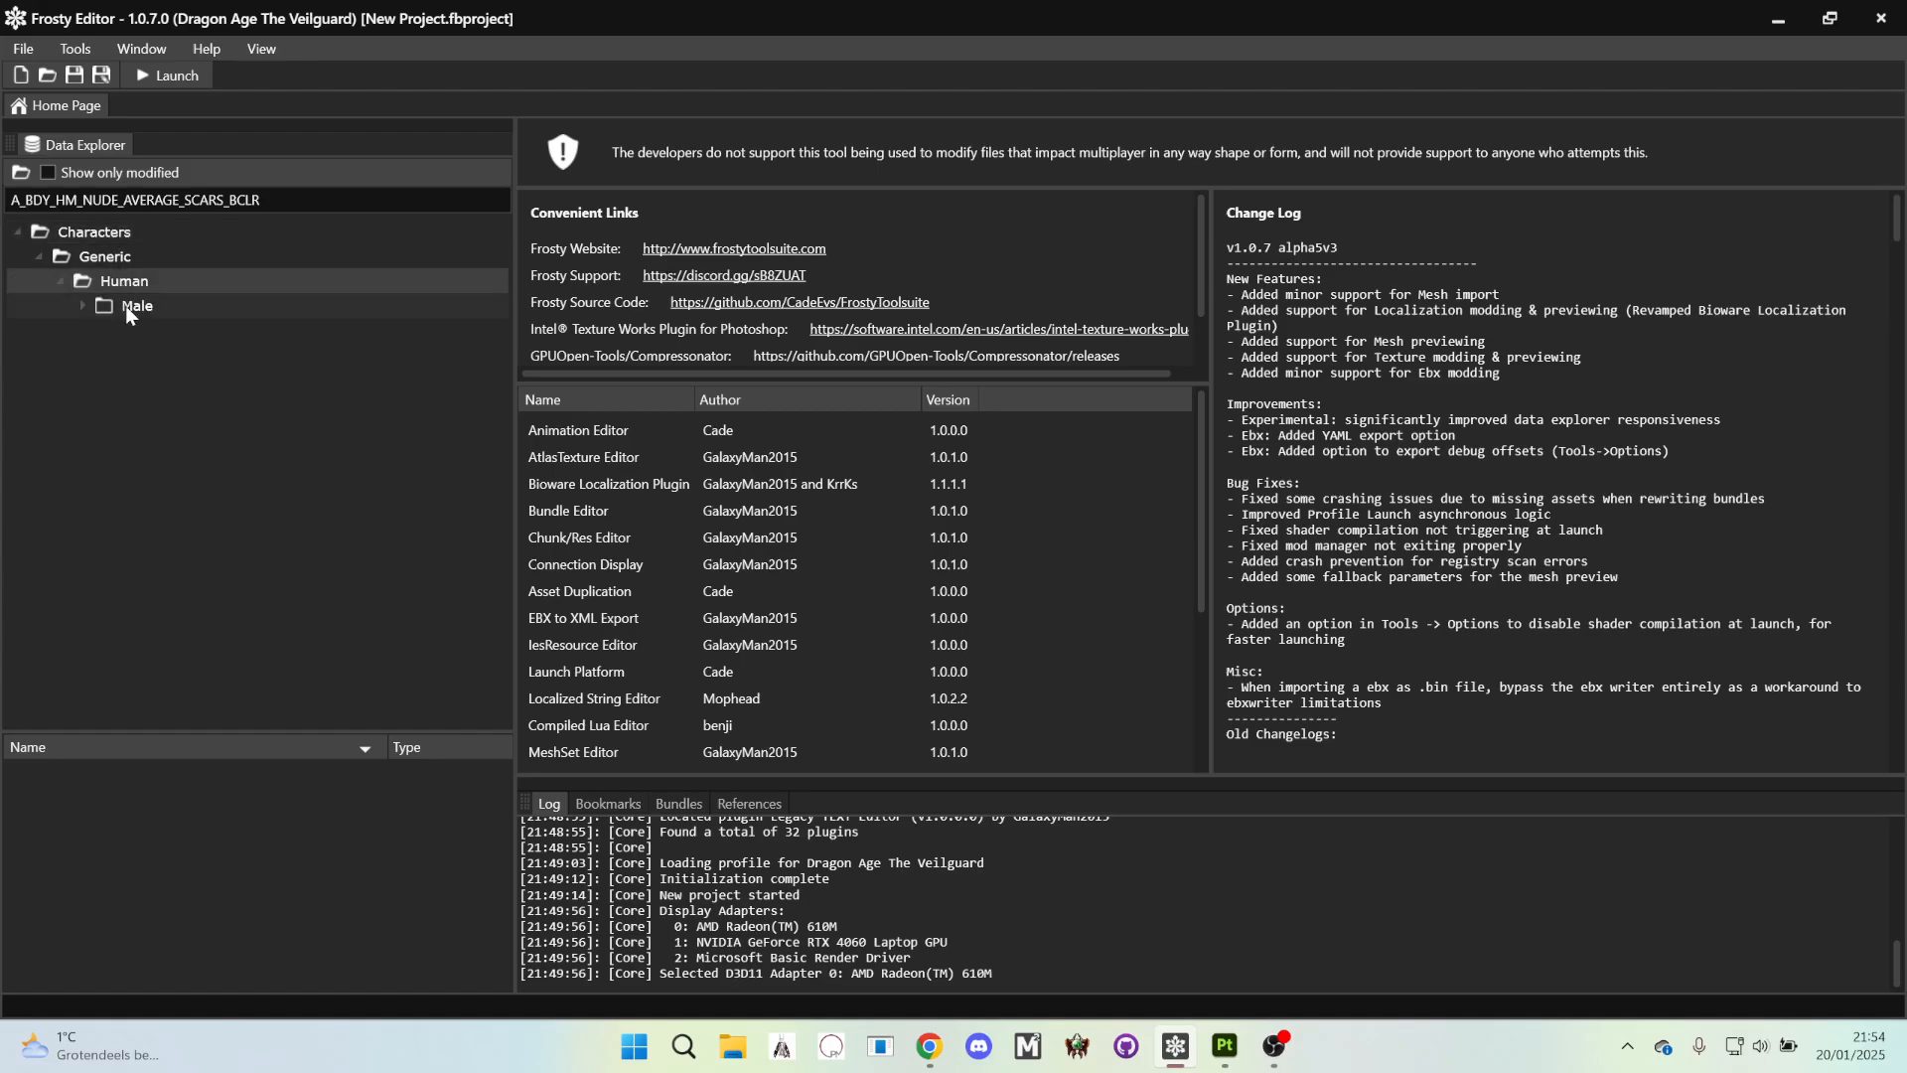
pyautogui.doubleClick(125, 306)
pyautogui.doubleClick(135, 329)
pyautogui.click(145, 354)
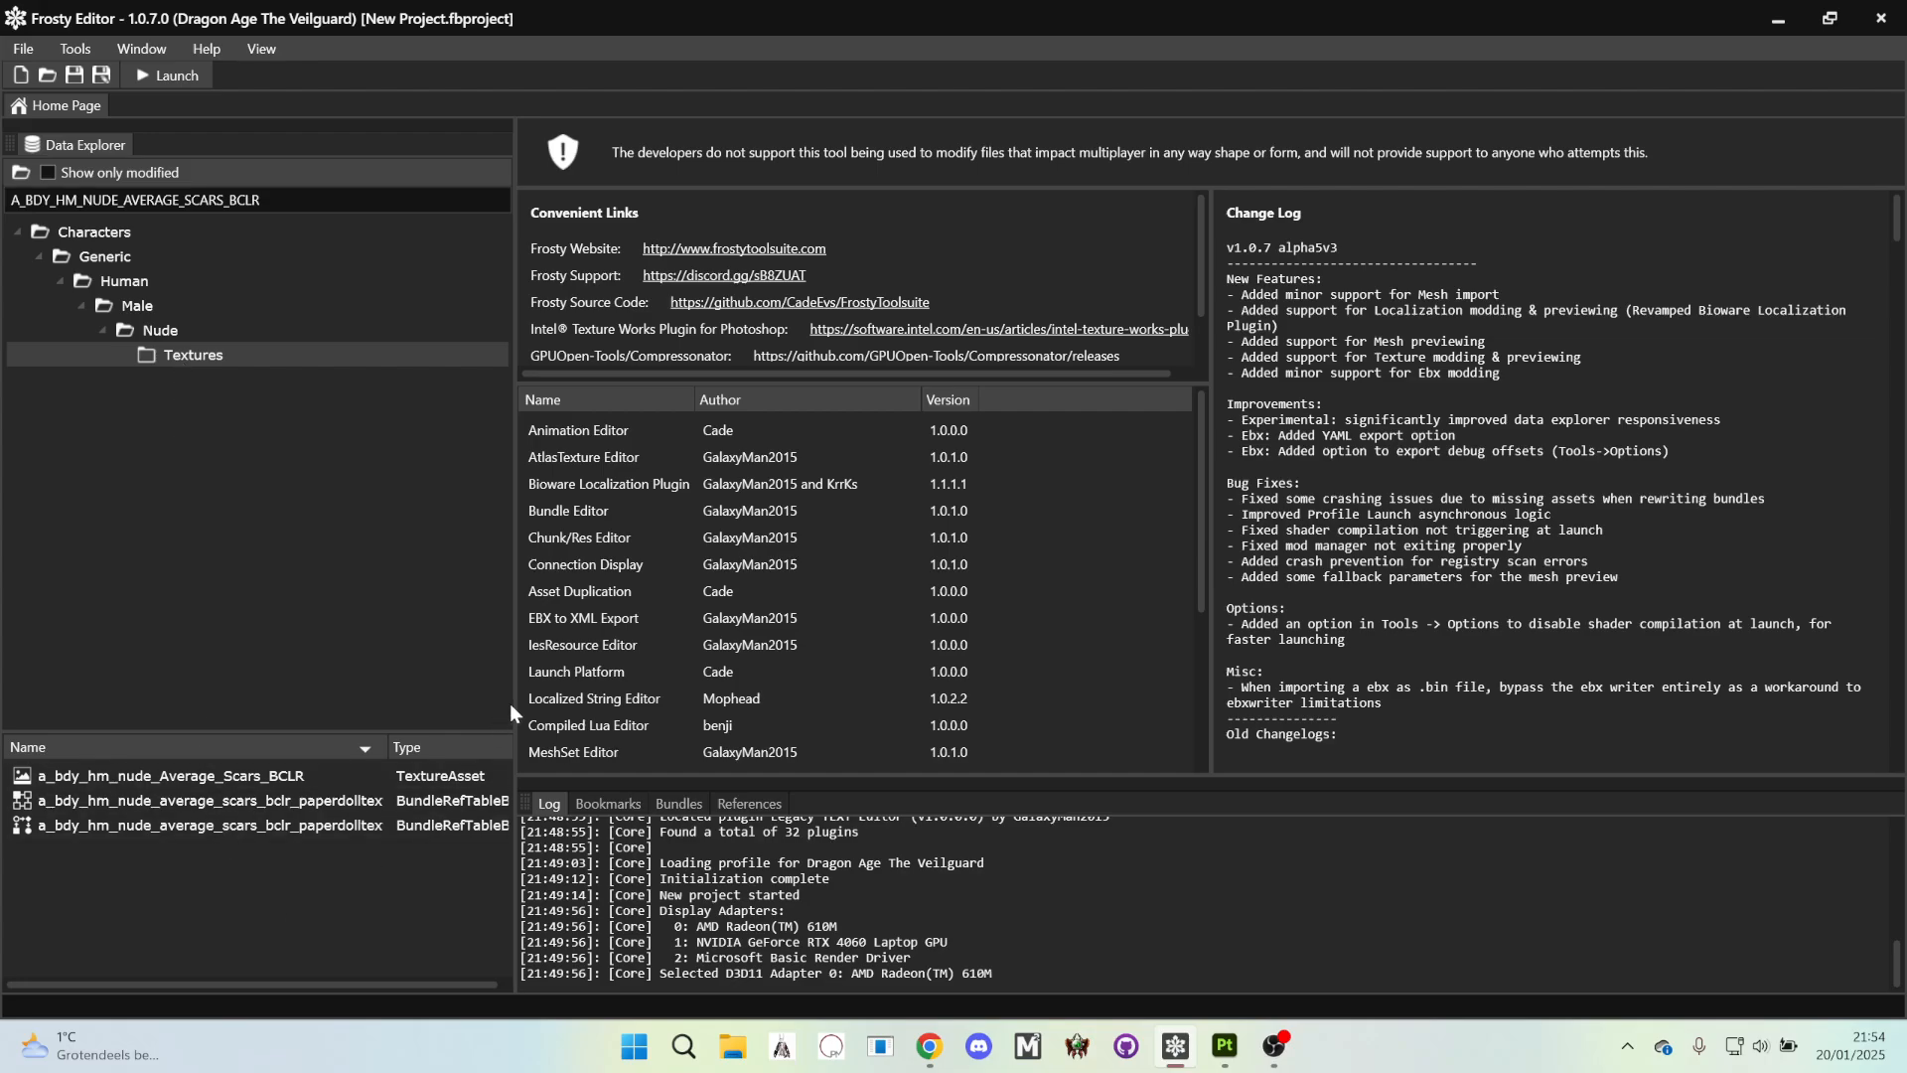
pyautogui.moveTo(512, 704); pyautogui.dragTo(663, 704)
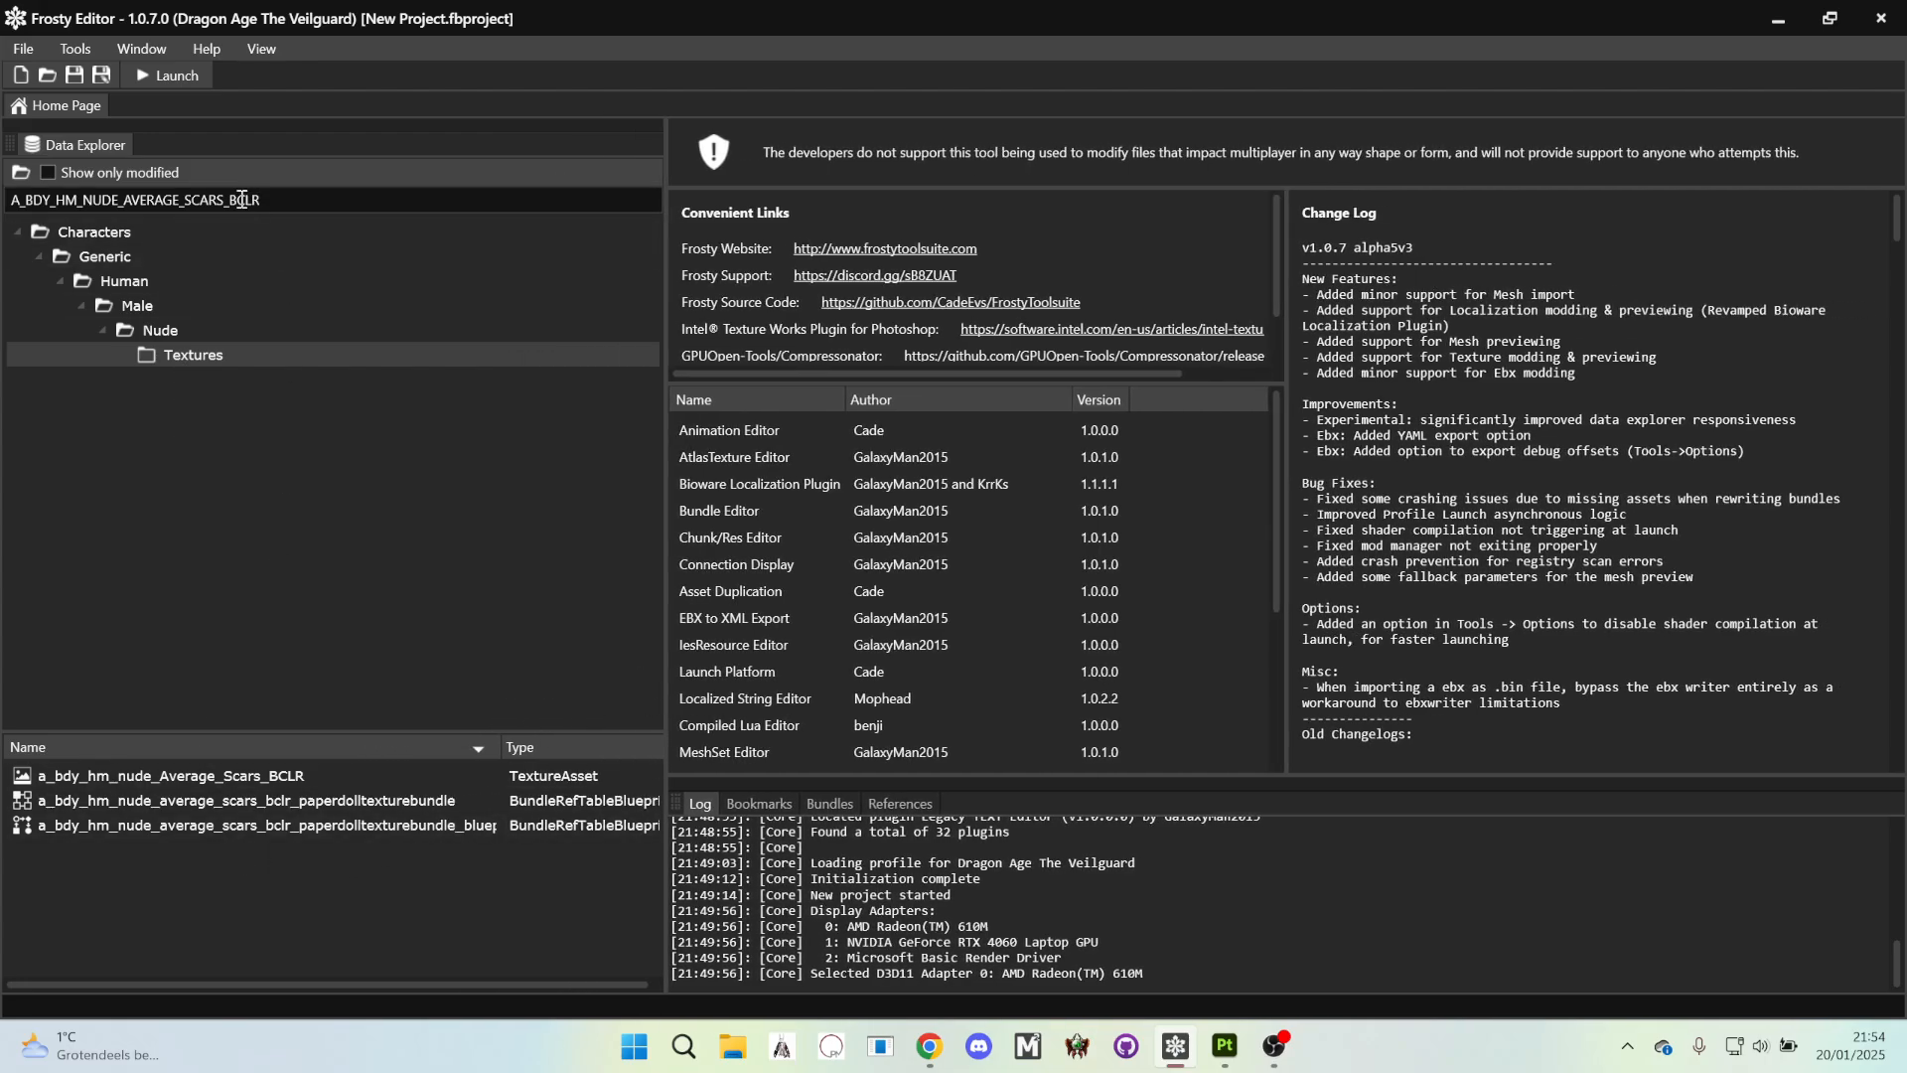
# - Shorten the filter to A_BDY_HM_NUDE_AVERAGE_SCARS_ and open both the BCLR and NORM texture assets
pyautogui.moveTo(260, 200); pyautogui.dragTo(229, 200)
pyautogui.press('BackSpace')
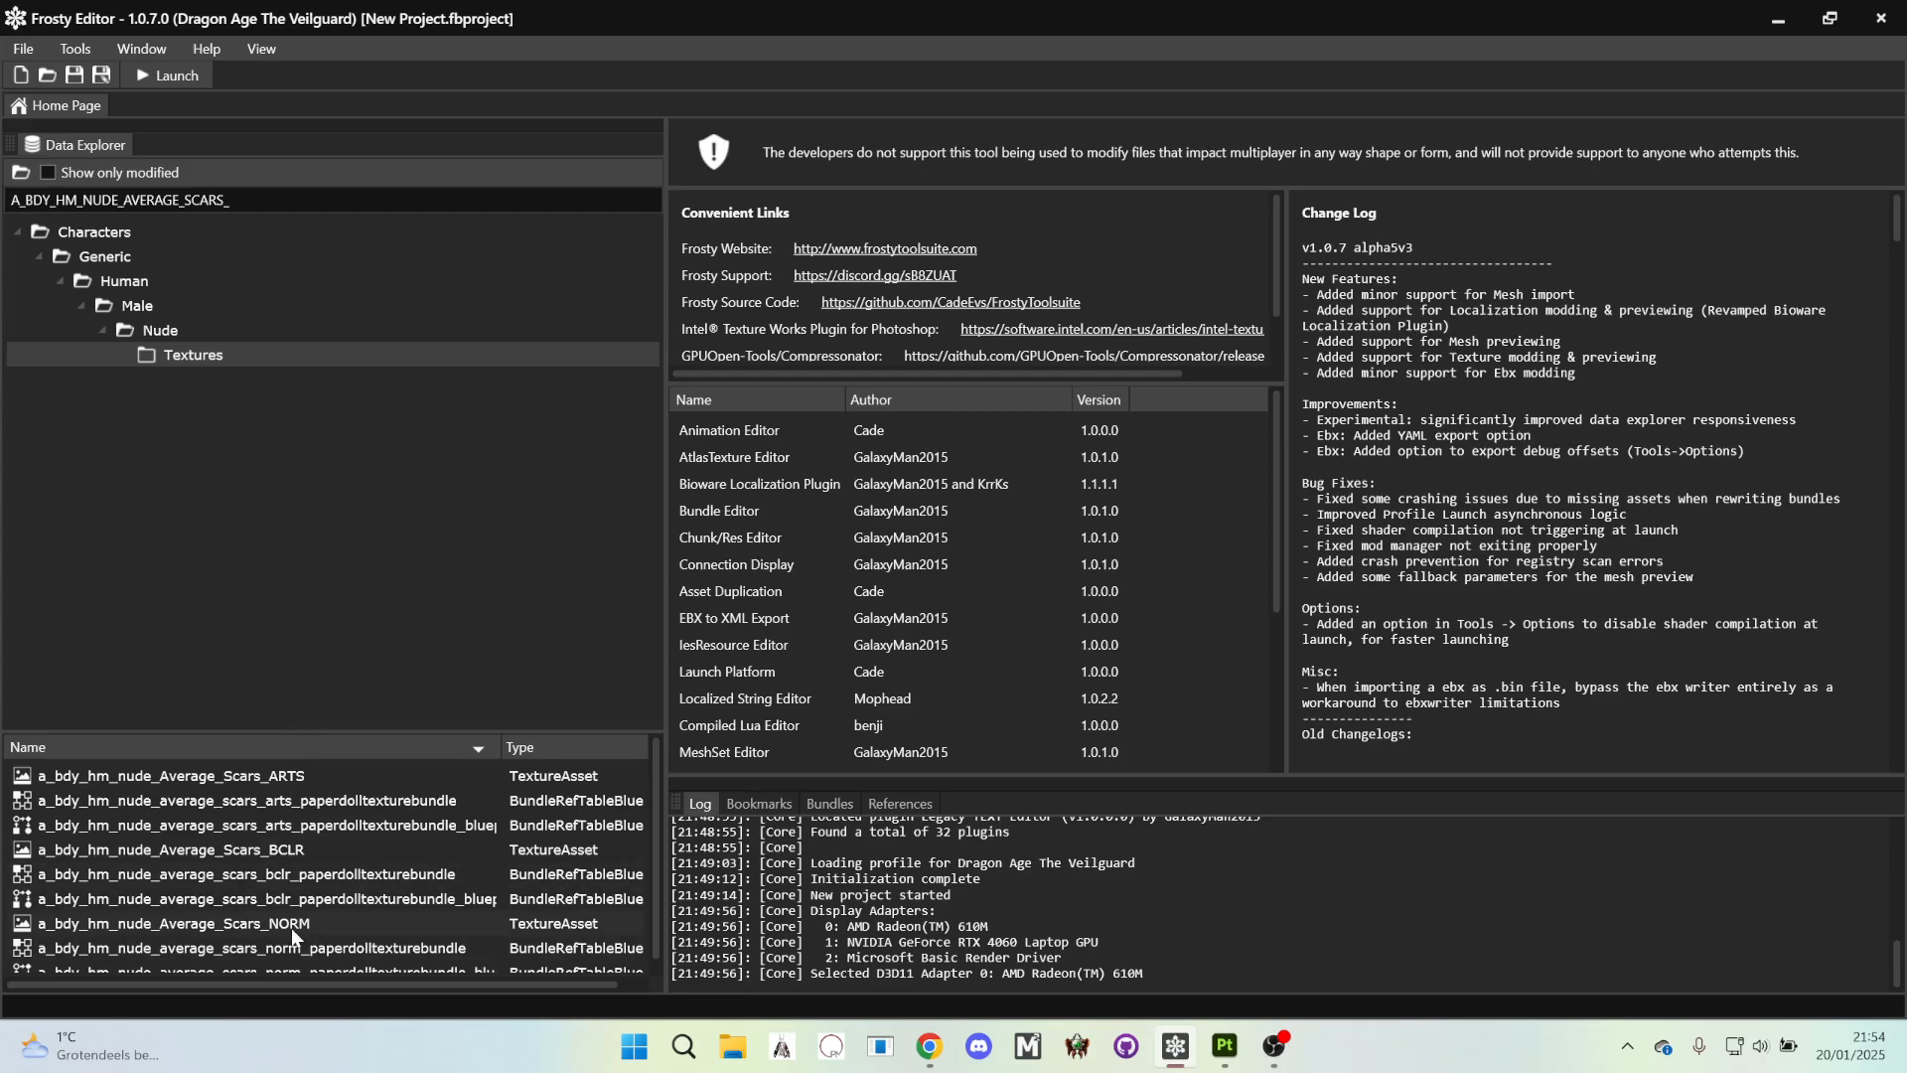
pyautogui.doubleClick(296, 851)
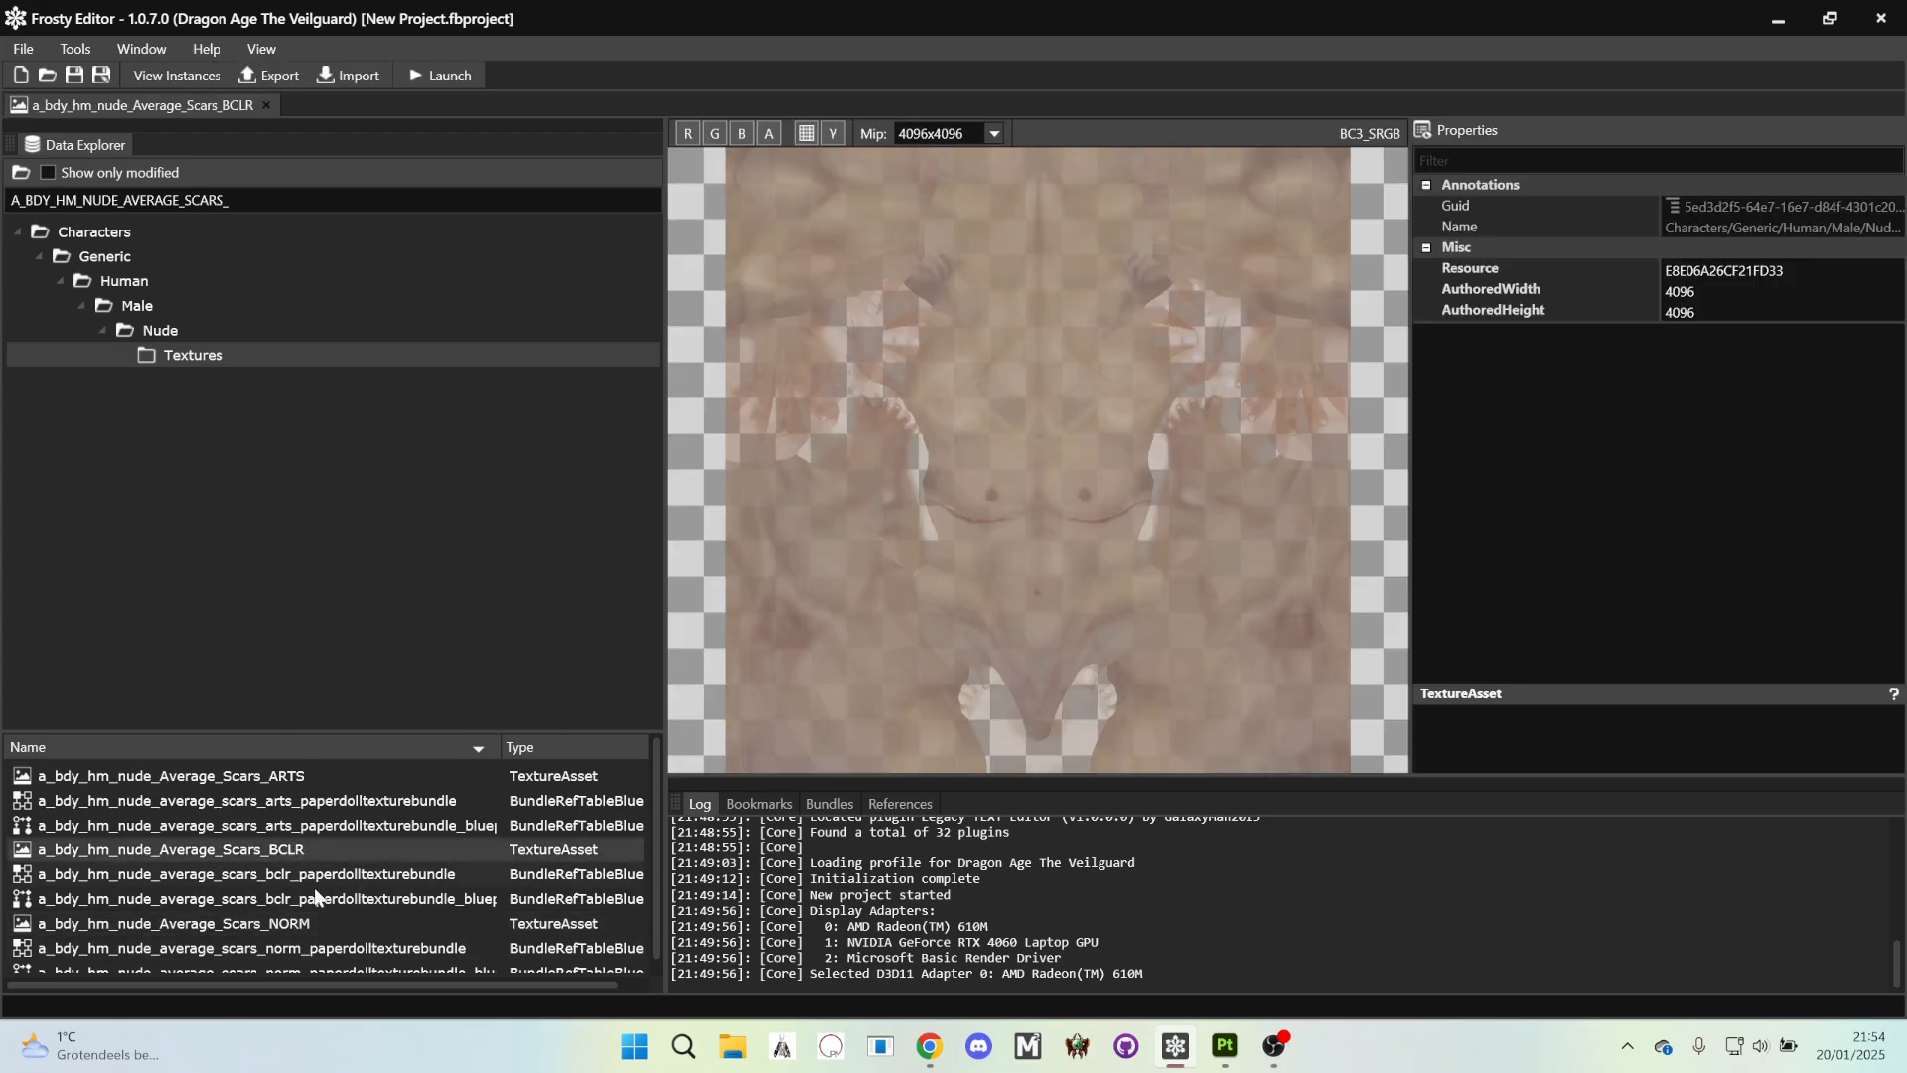
pyautogui.doubleClick(325, 921)
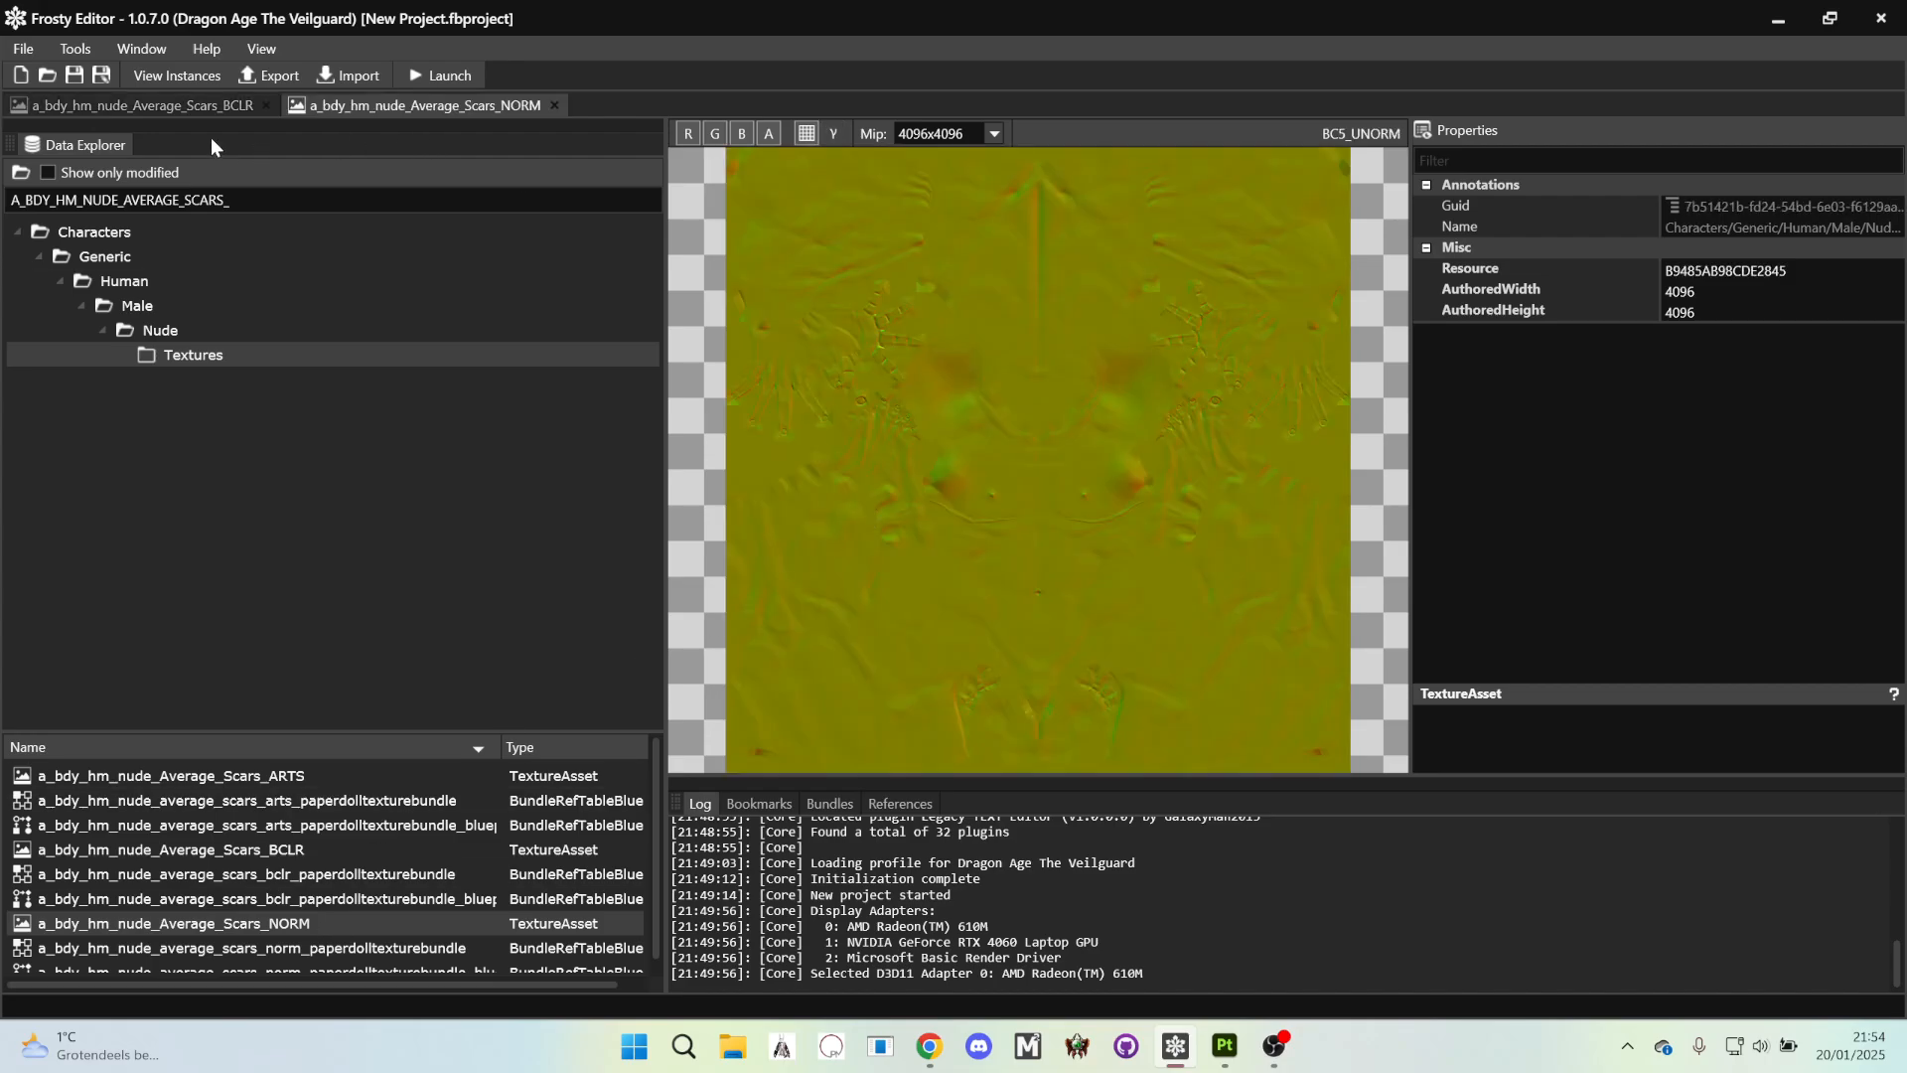
pyautogui.click(188, 103)
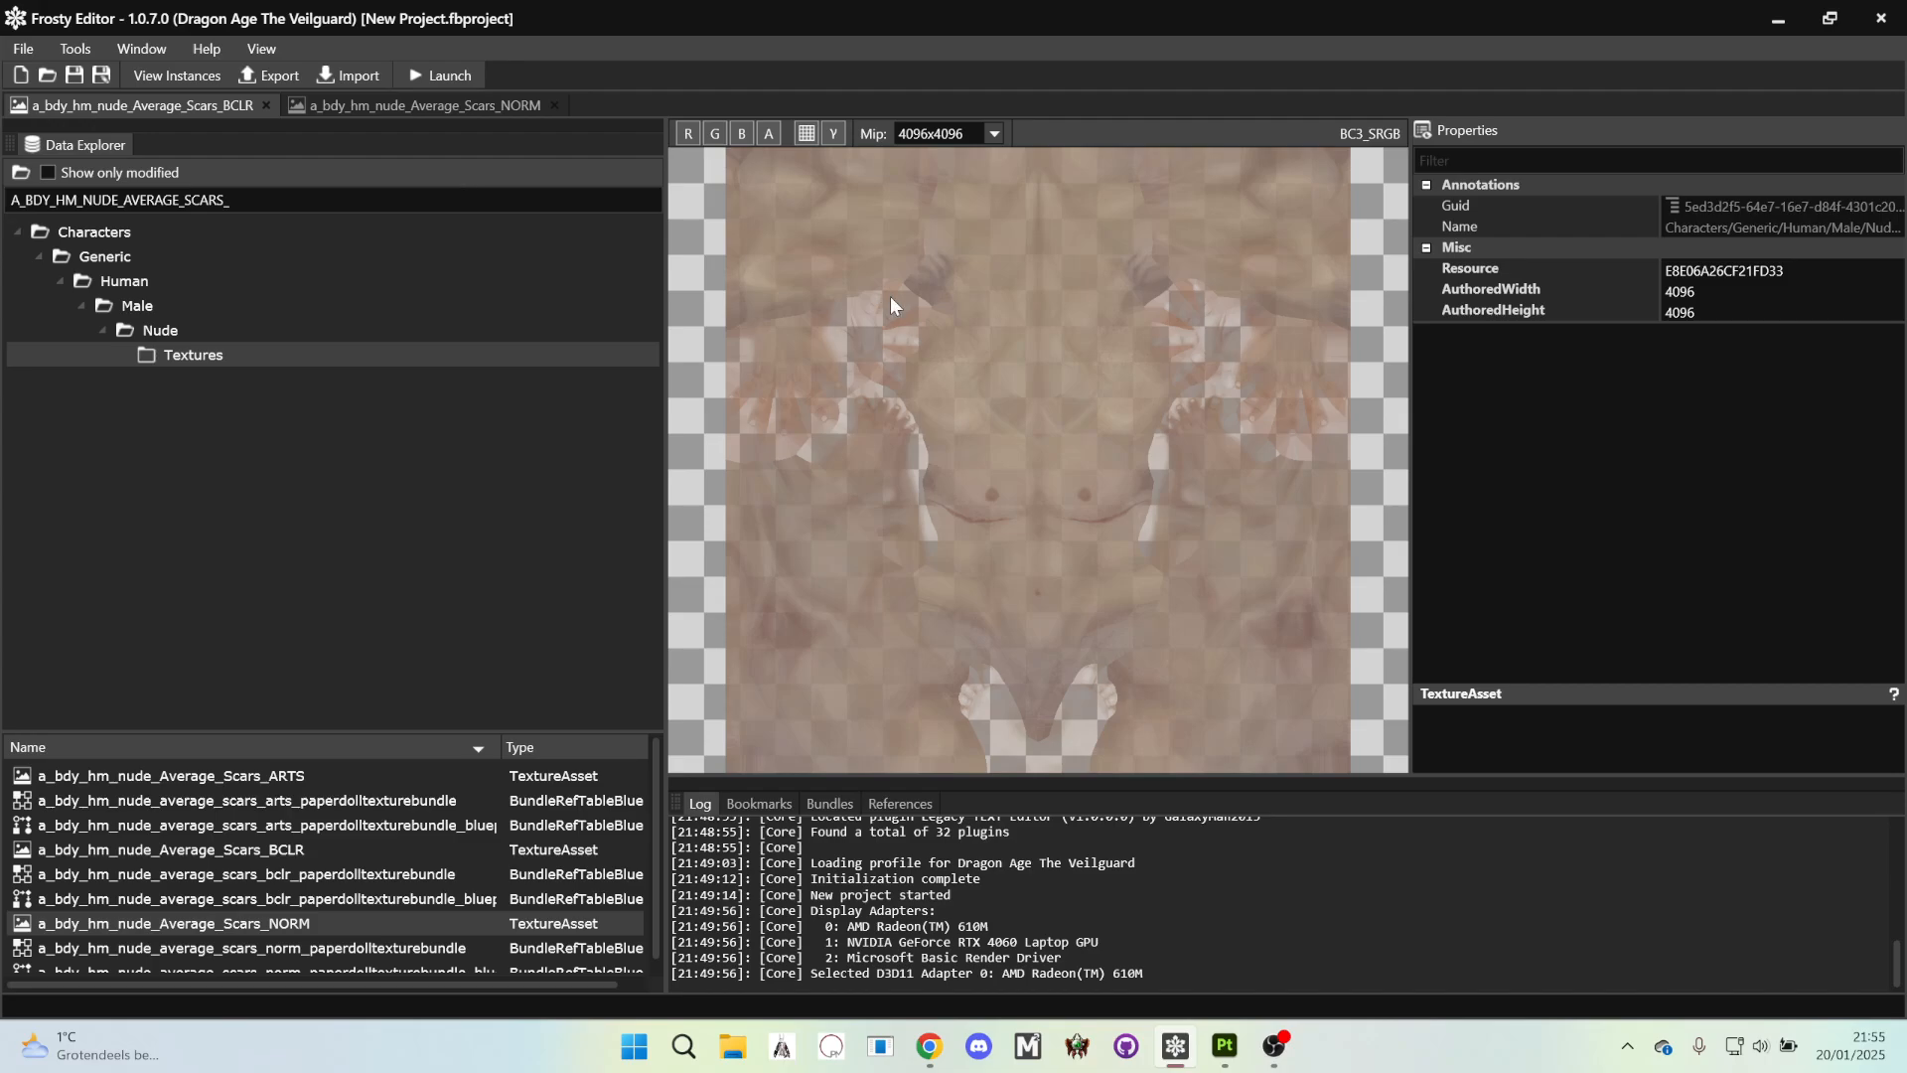
# - Export the a_bdy_hm_nude_Average_Scars_NORM texture as TGA into the Vanilla HUM_ELF folder, replacing the existing file
pyautogui.click(399, 108)
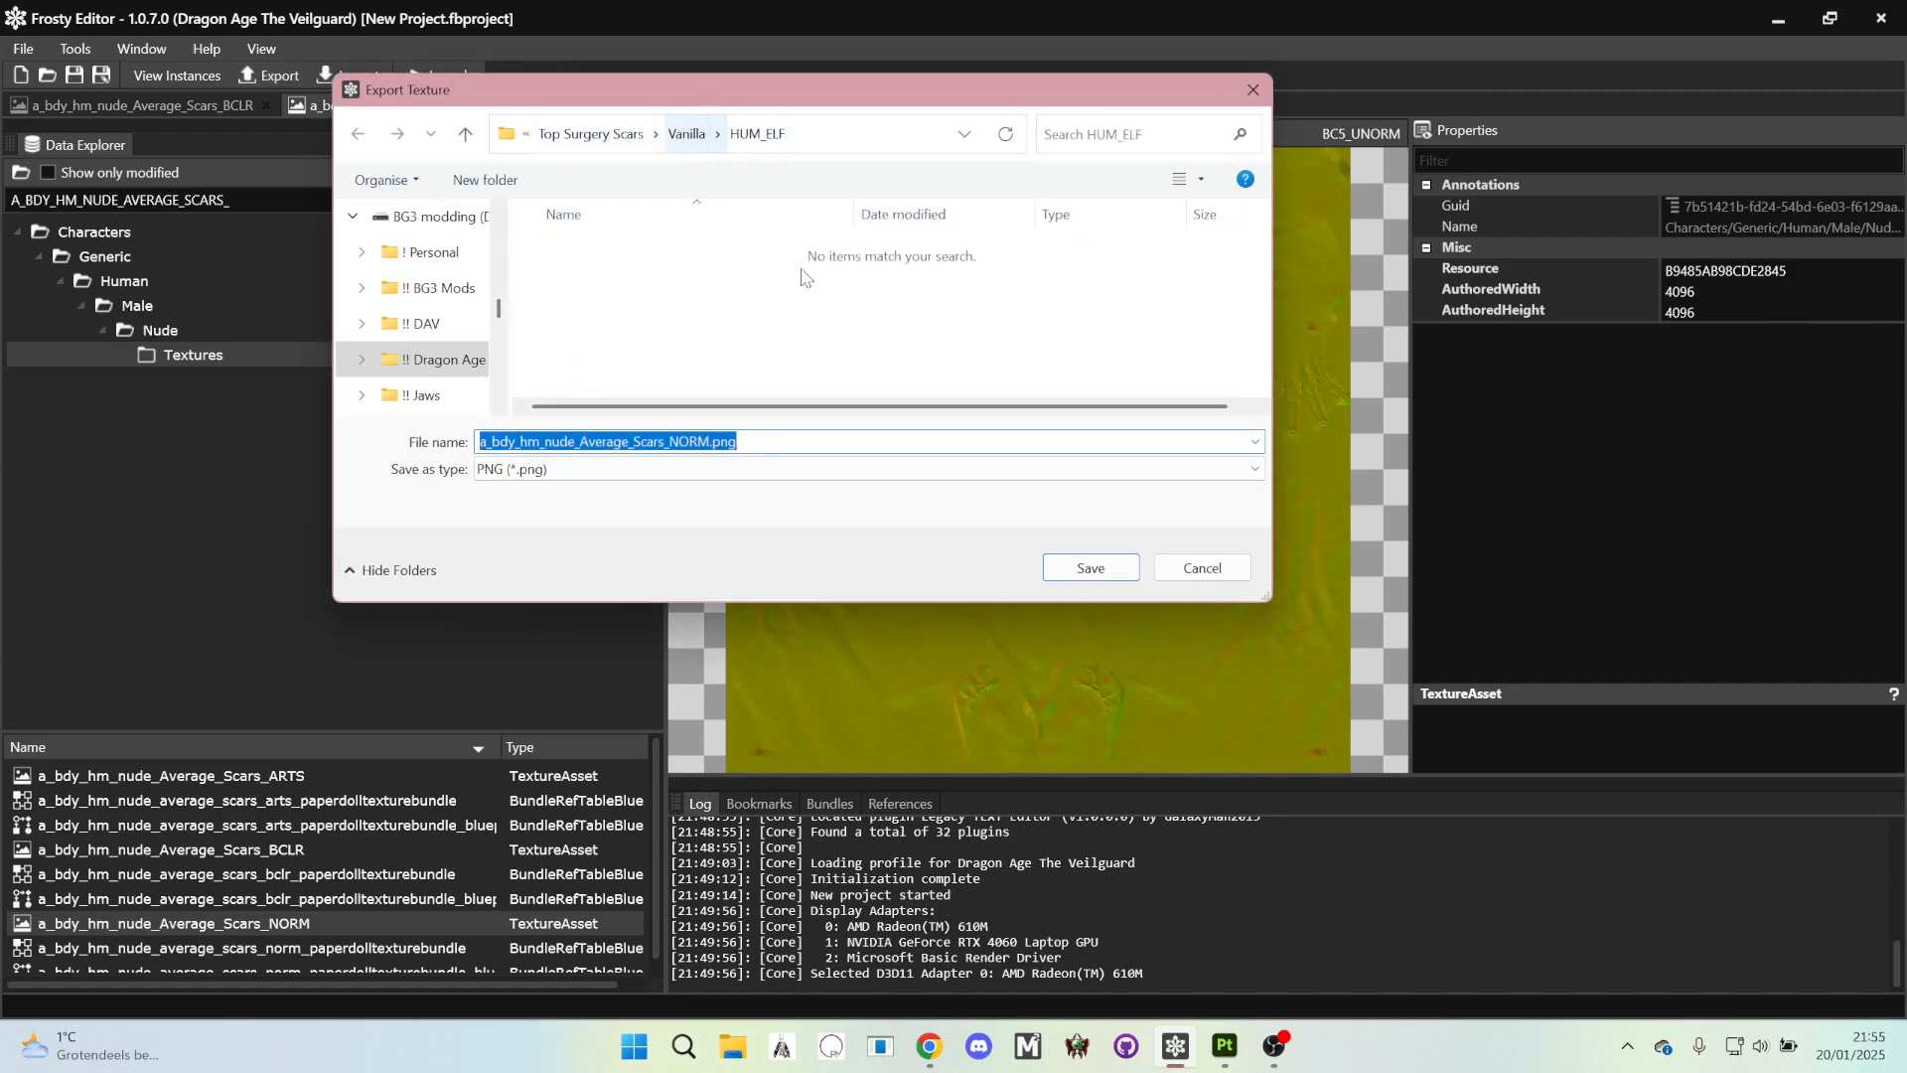
pyautogui.click(764, 469)
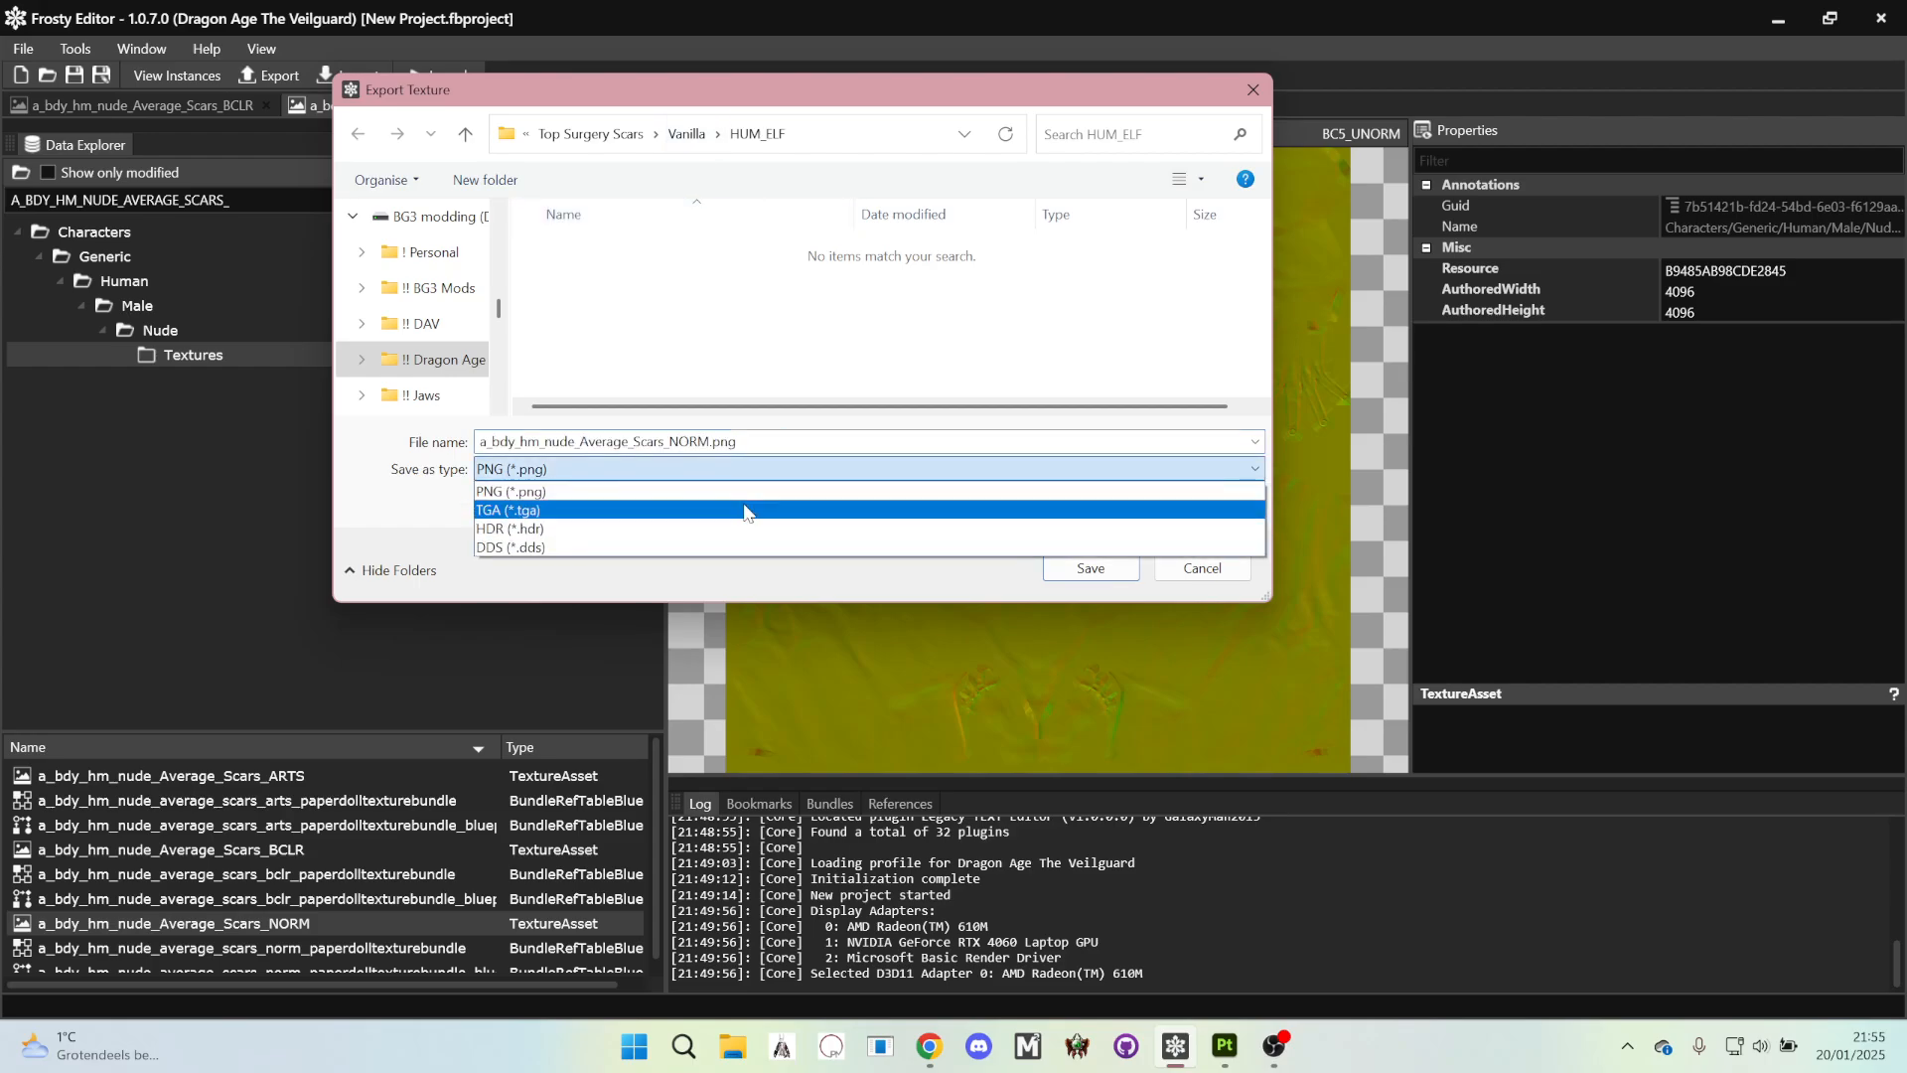
pyautogui.click(747, 511)
pyautogui.scroll(-1, 735, 383)
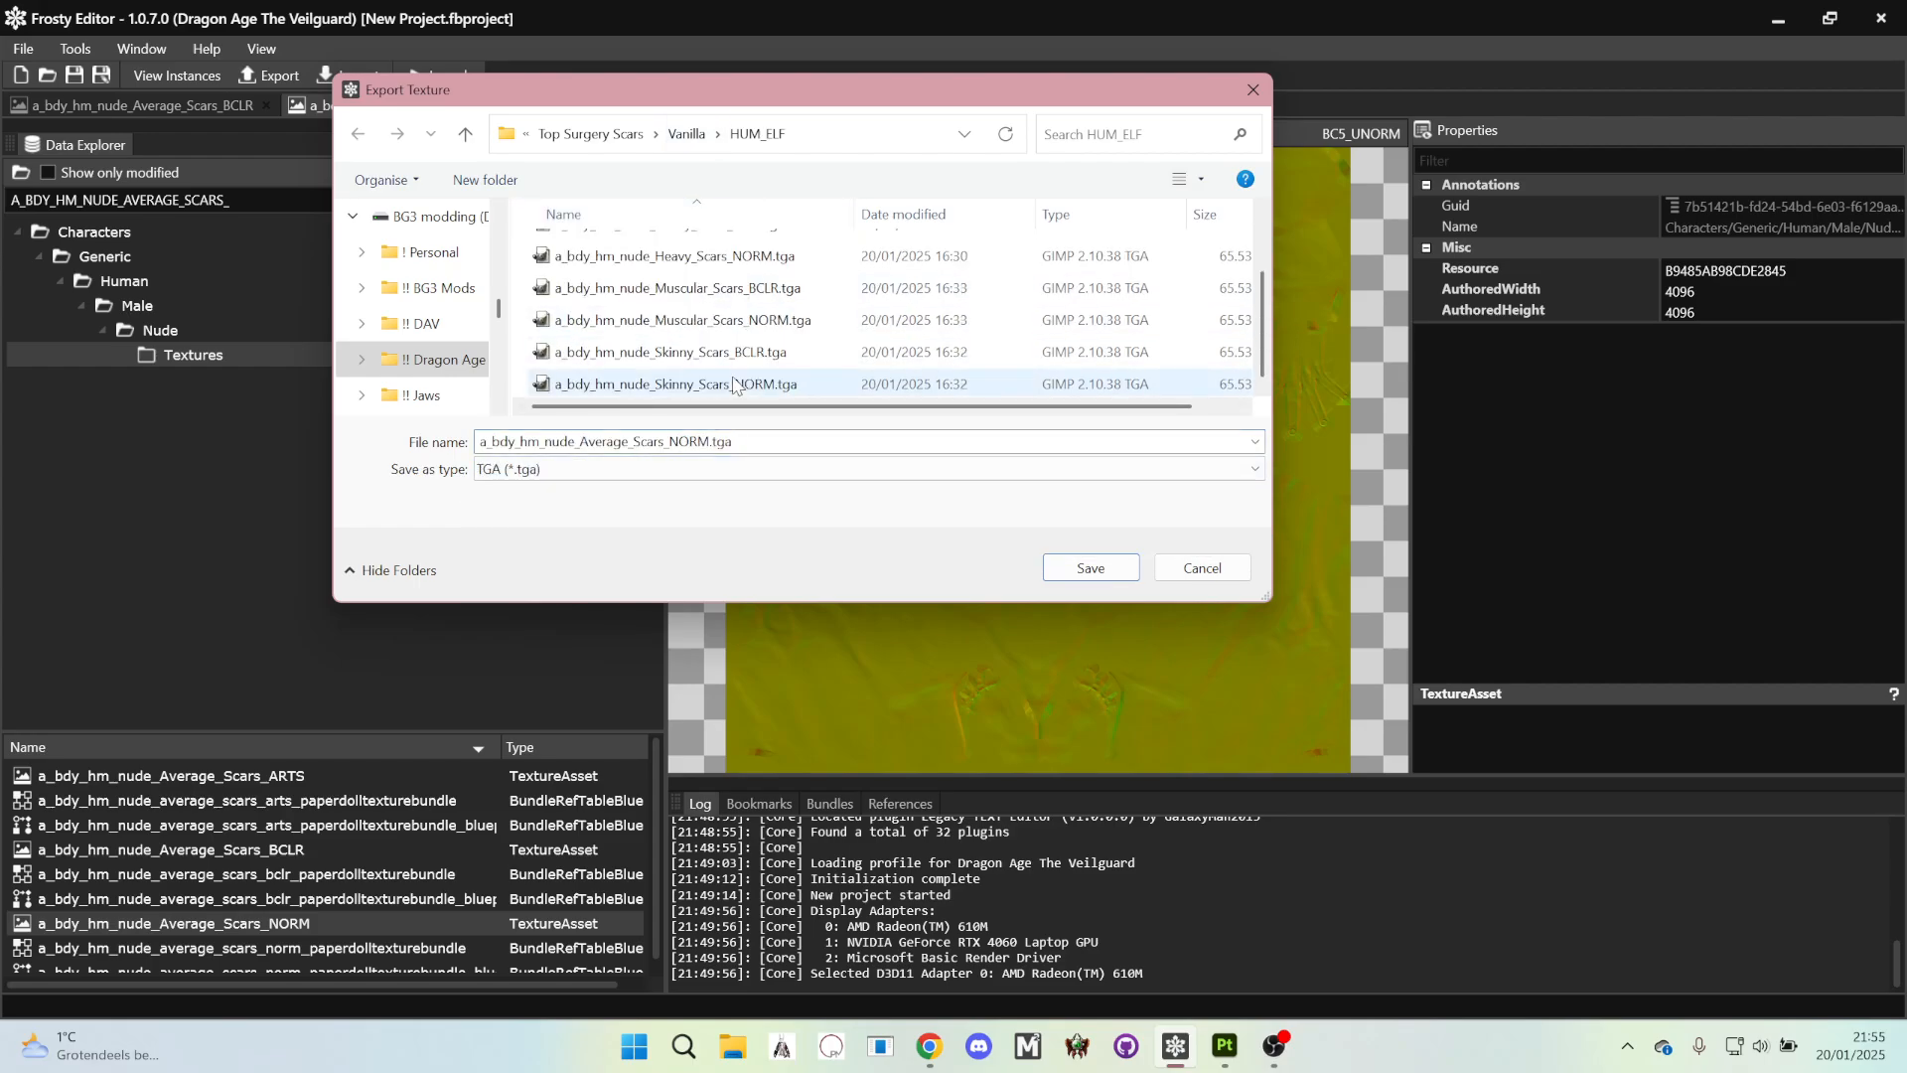
pyautogui.scroll(3, 733, 383)
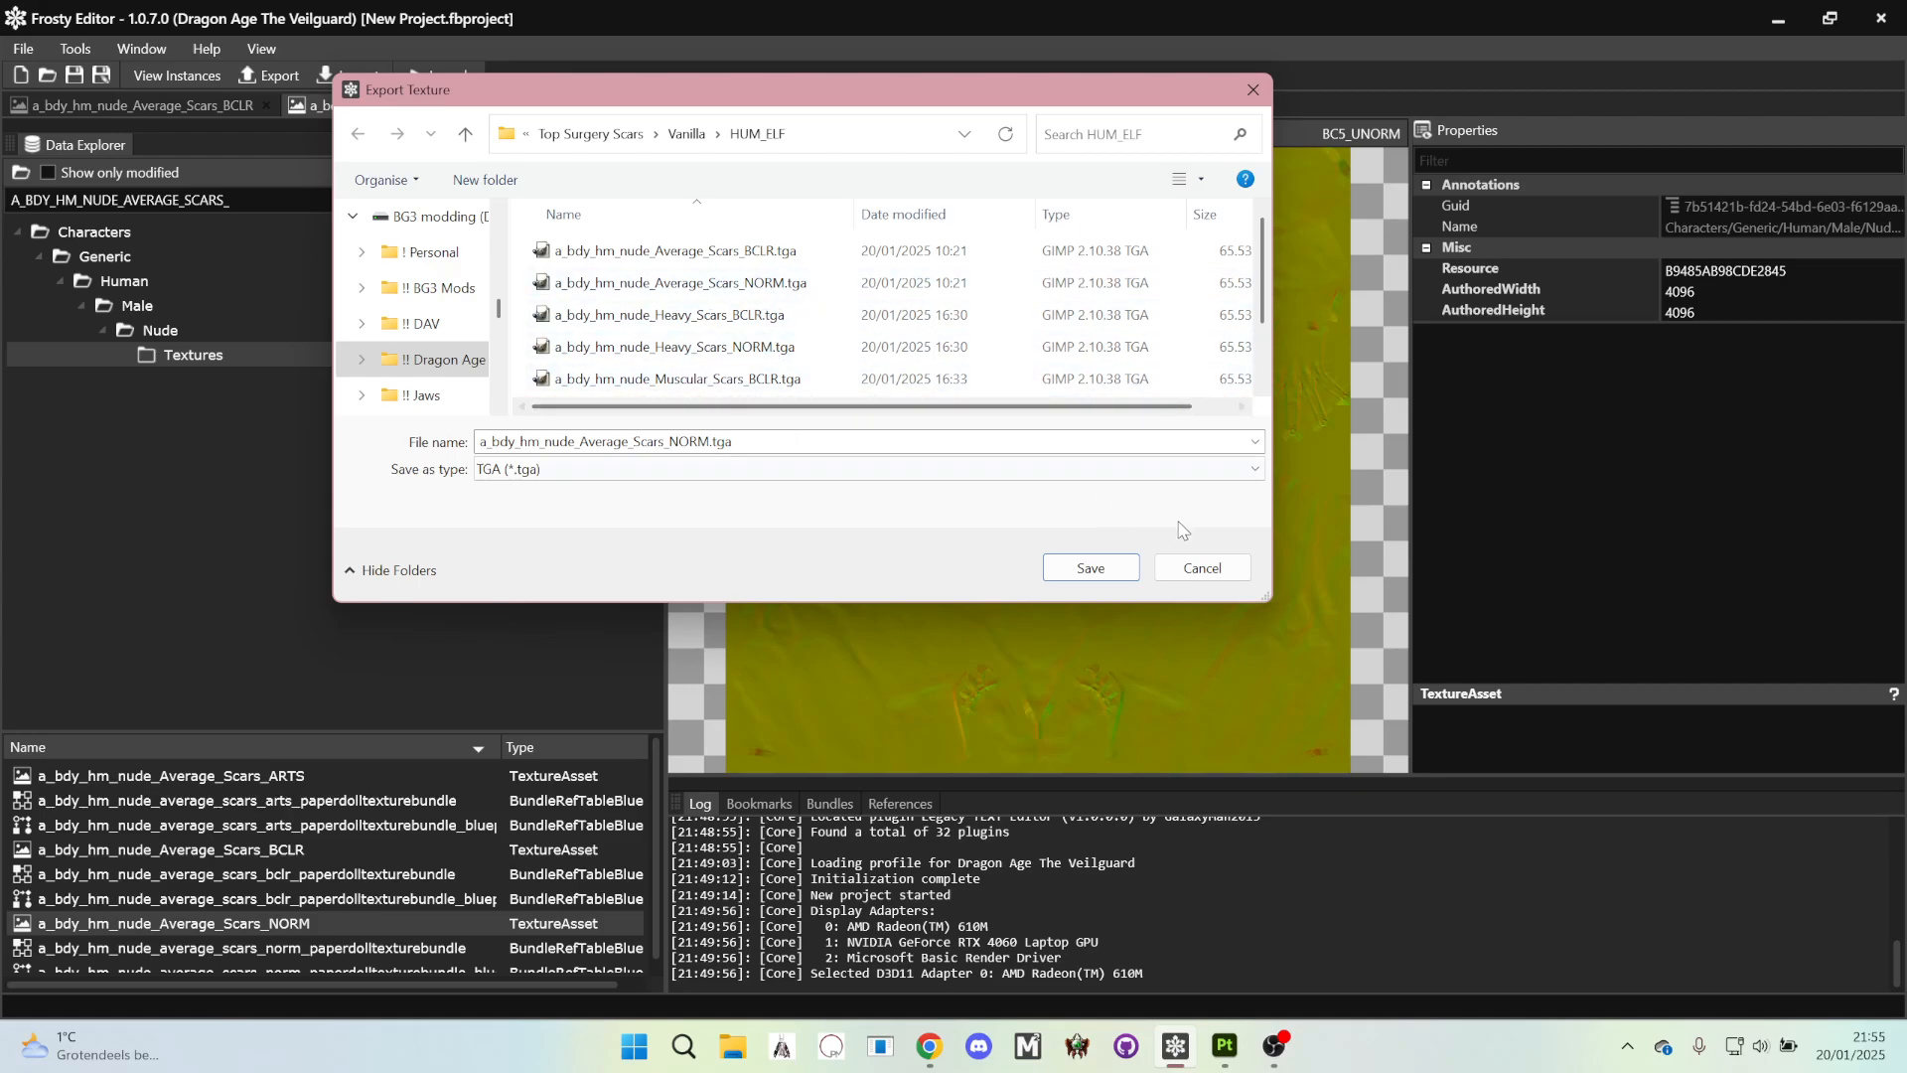
pyautogui.click(636, 468)
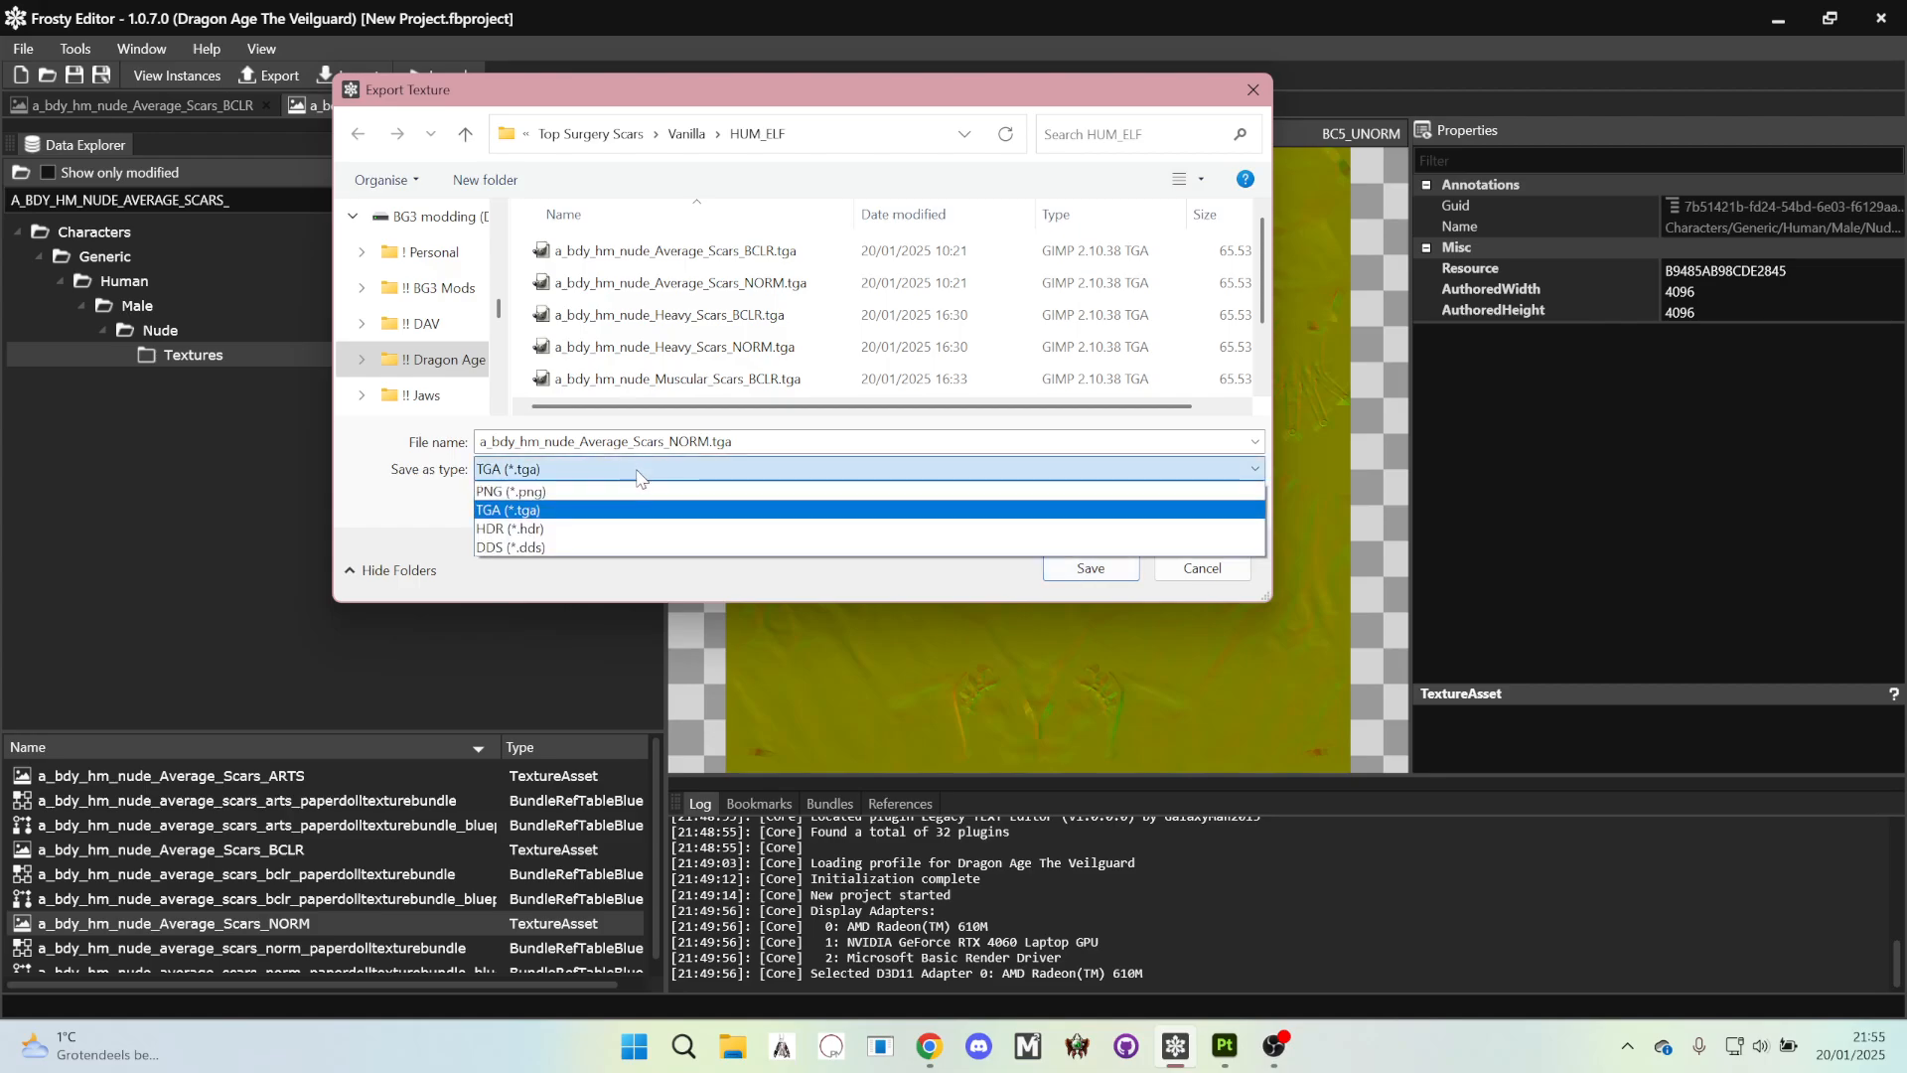
pyautogui.click(637, 509)
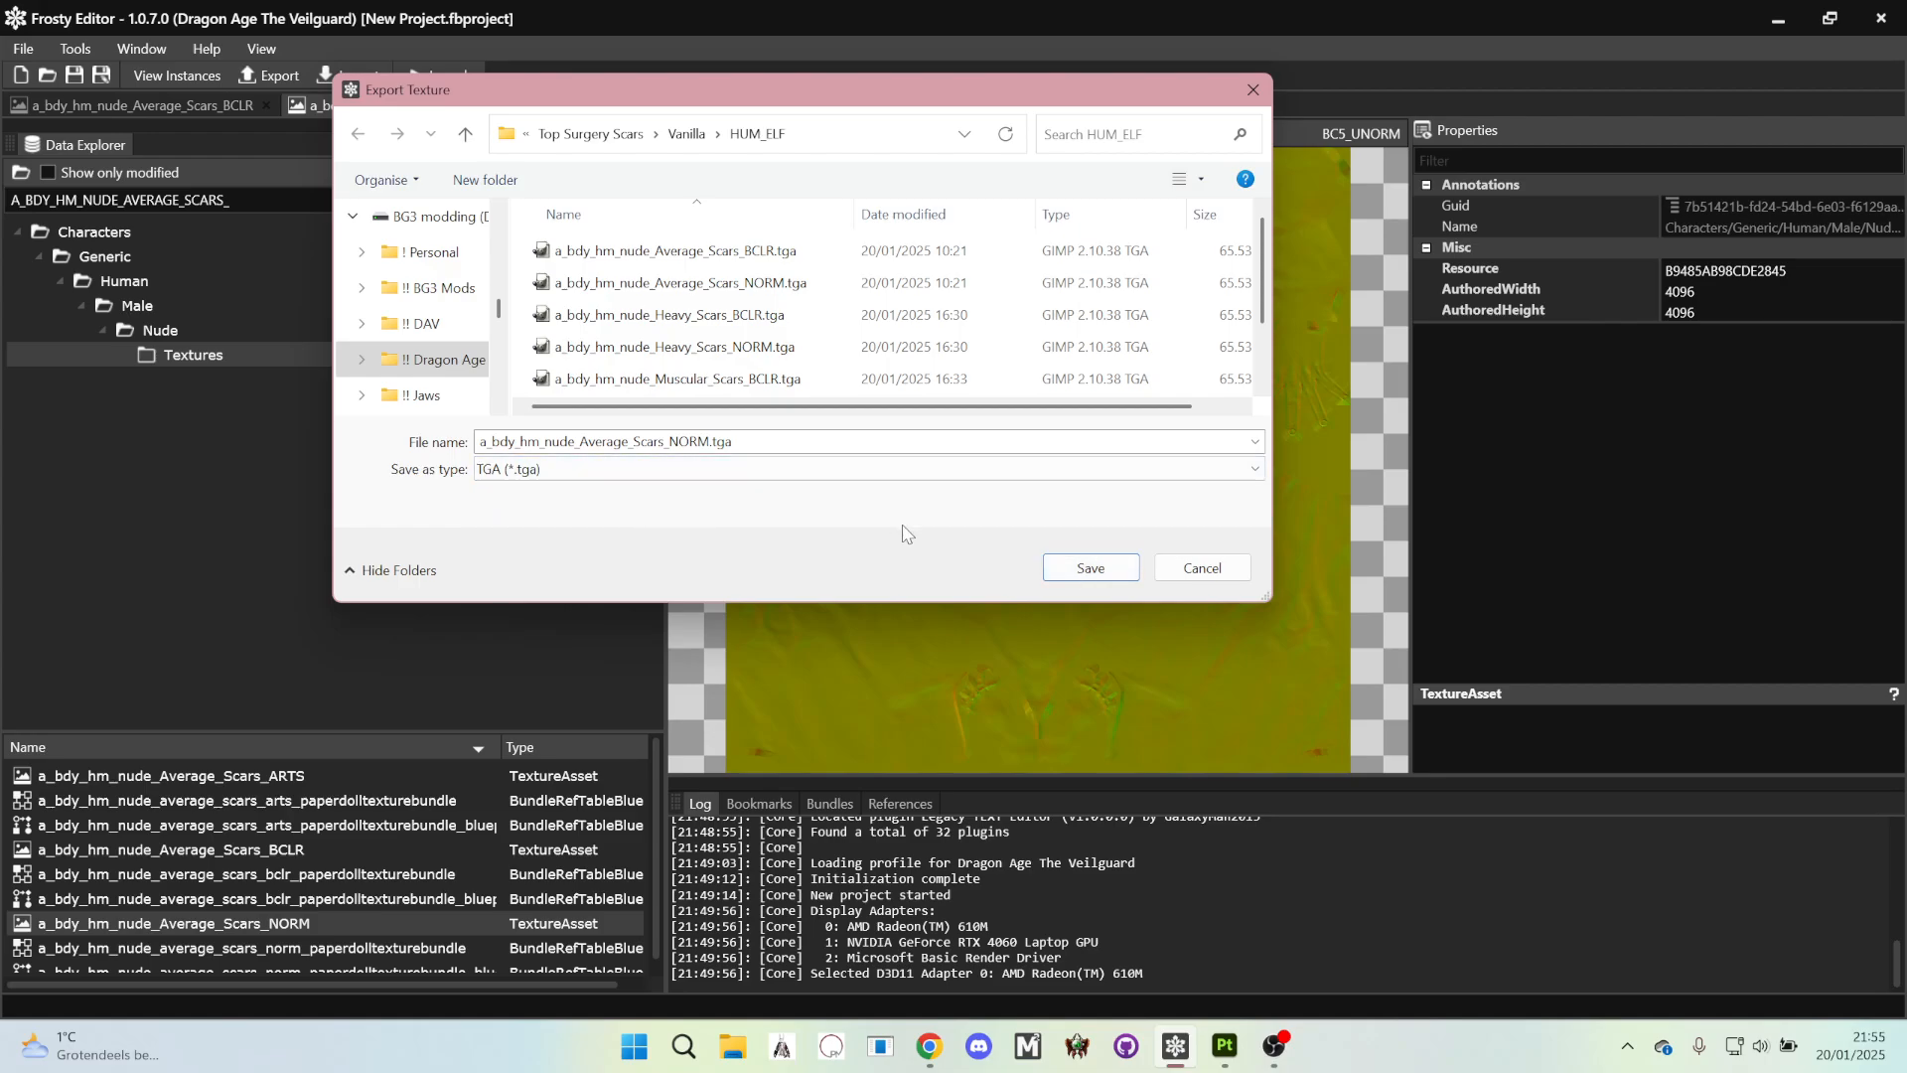
pyautogui.click(1082, 570)
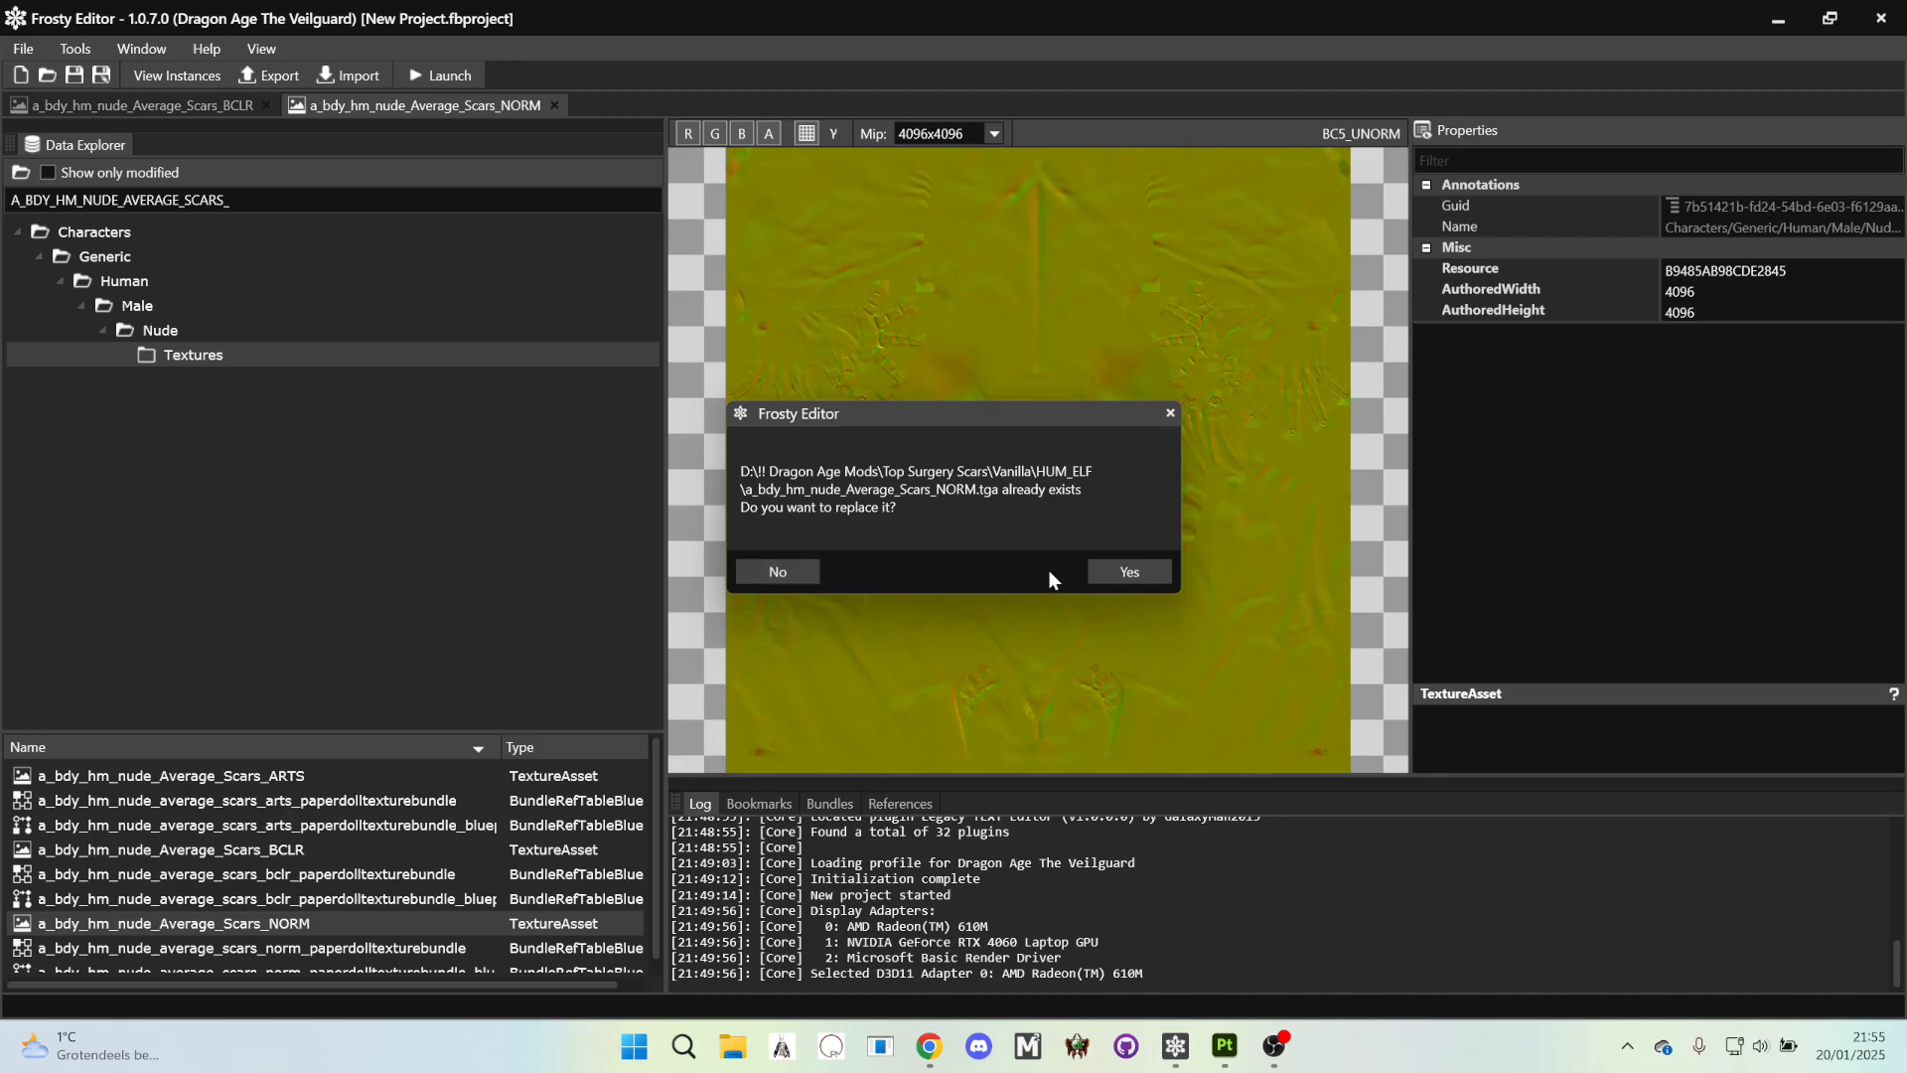
pyautogui.click(1129, 571)
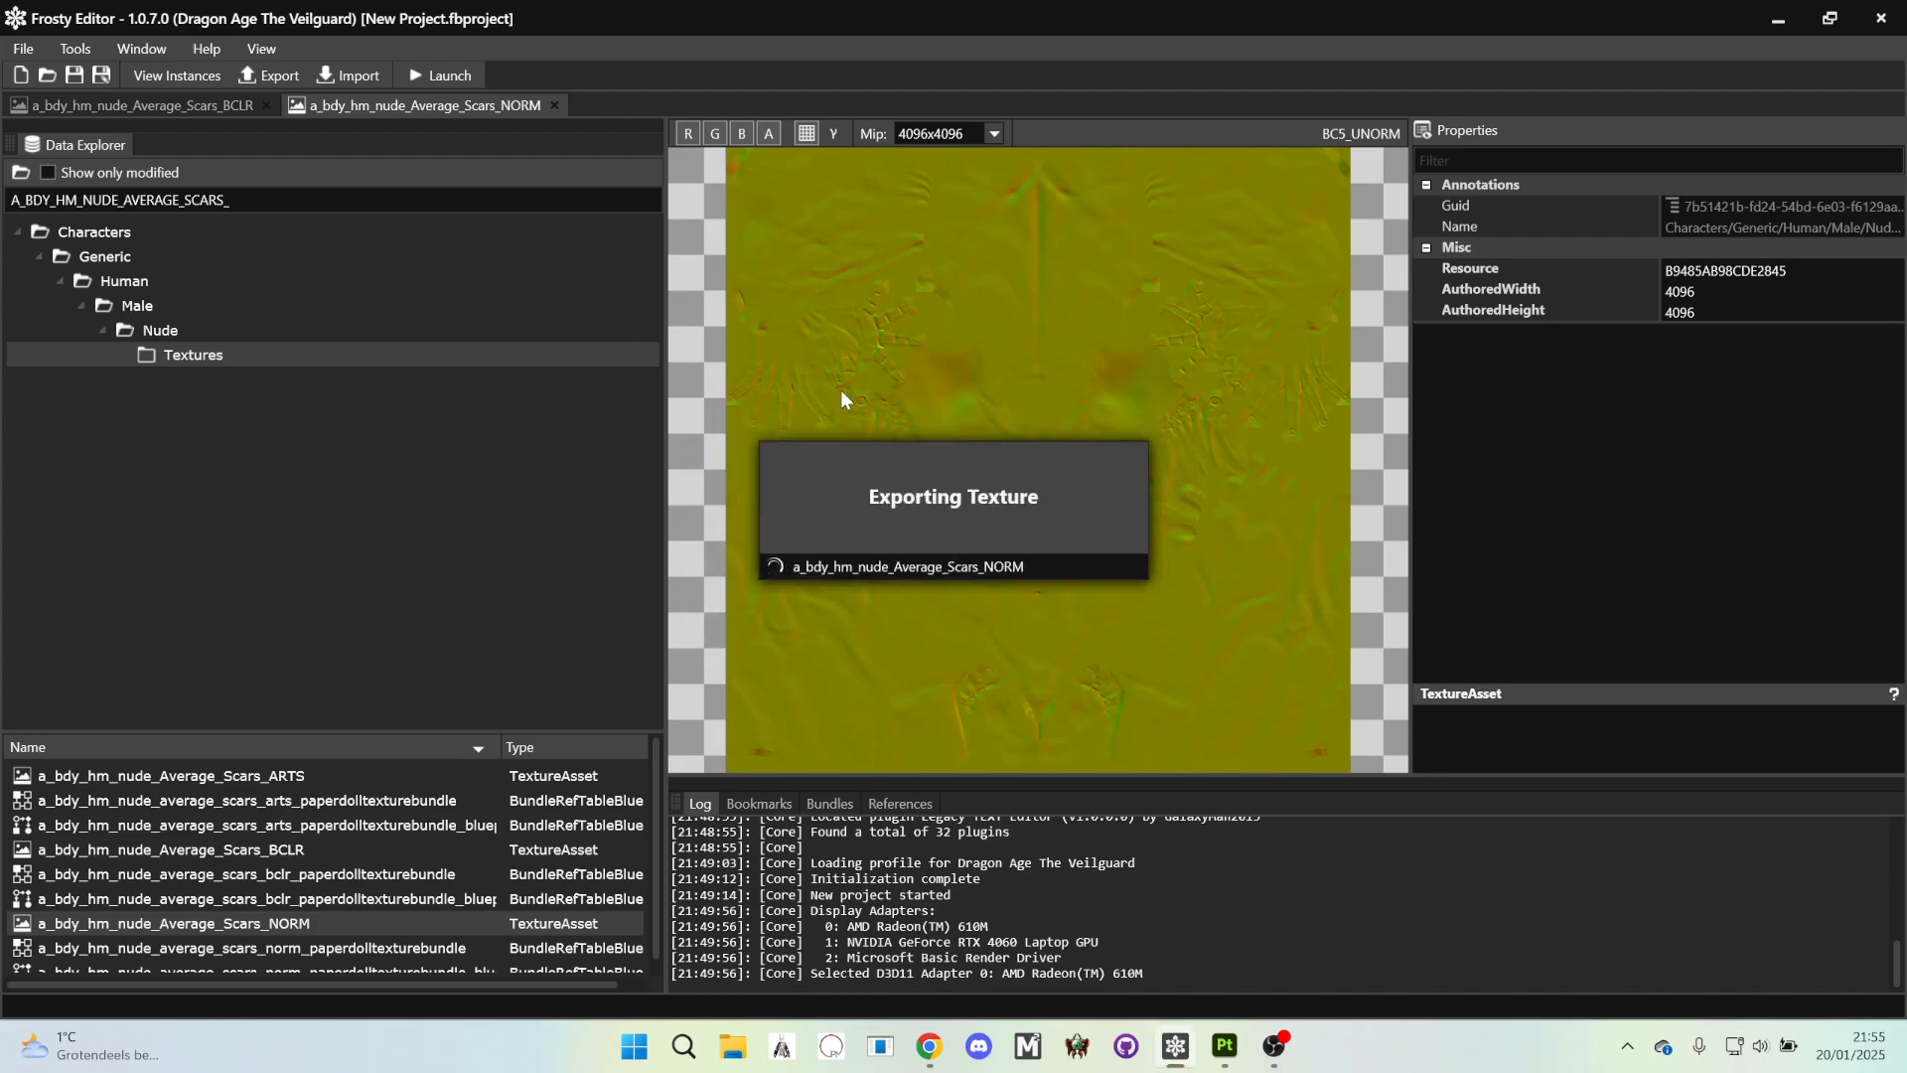
# - Export the a_bdy_hm_nude_Average_Scars_BCLR texture as TGA into the same HUM_ELF folder, replacing the existing file
pyautogui.click(187, 106)
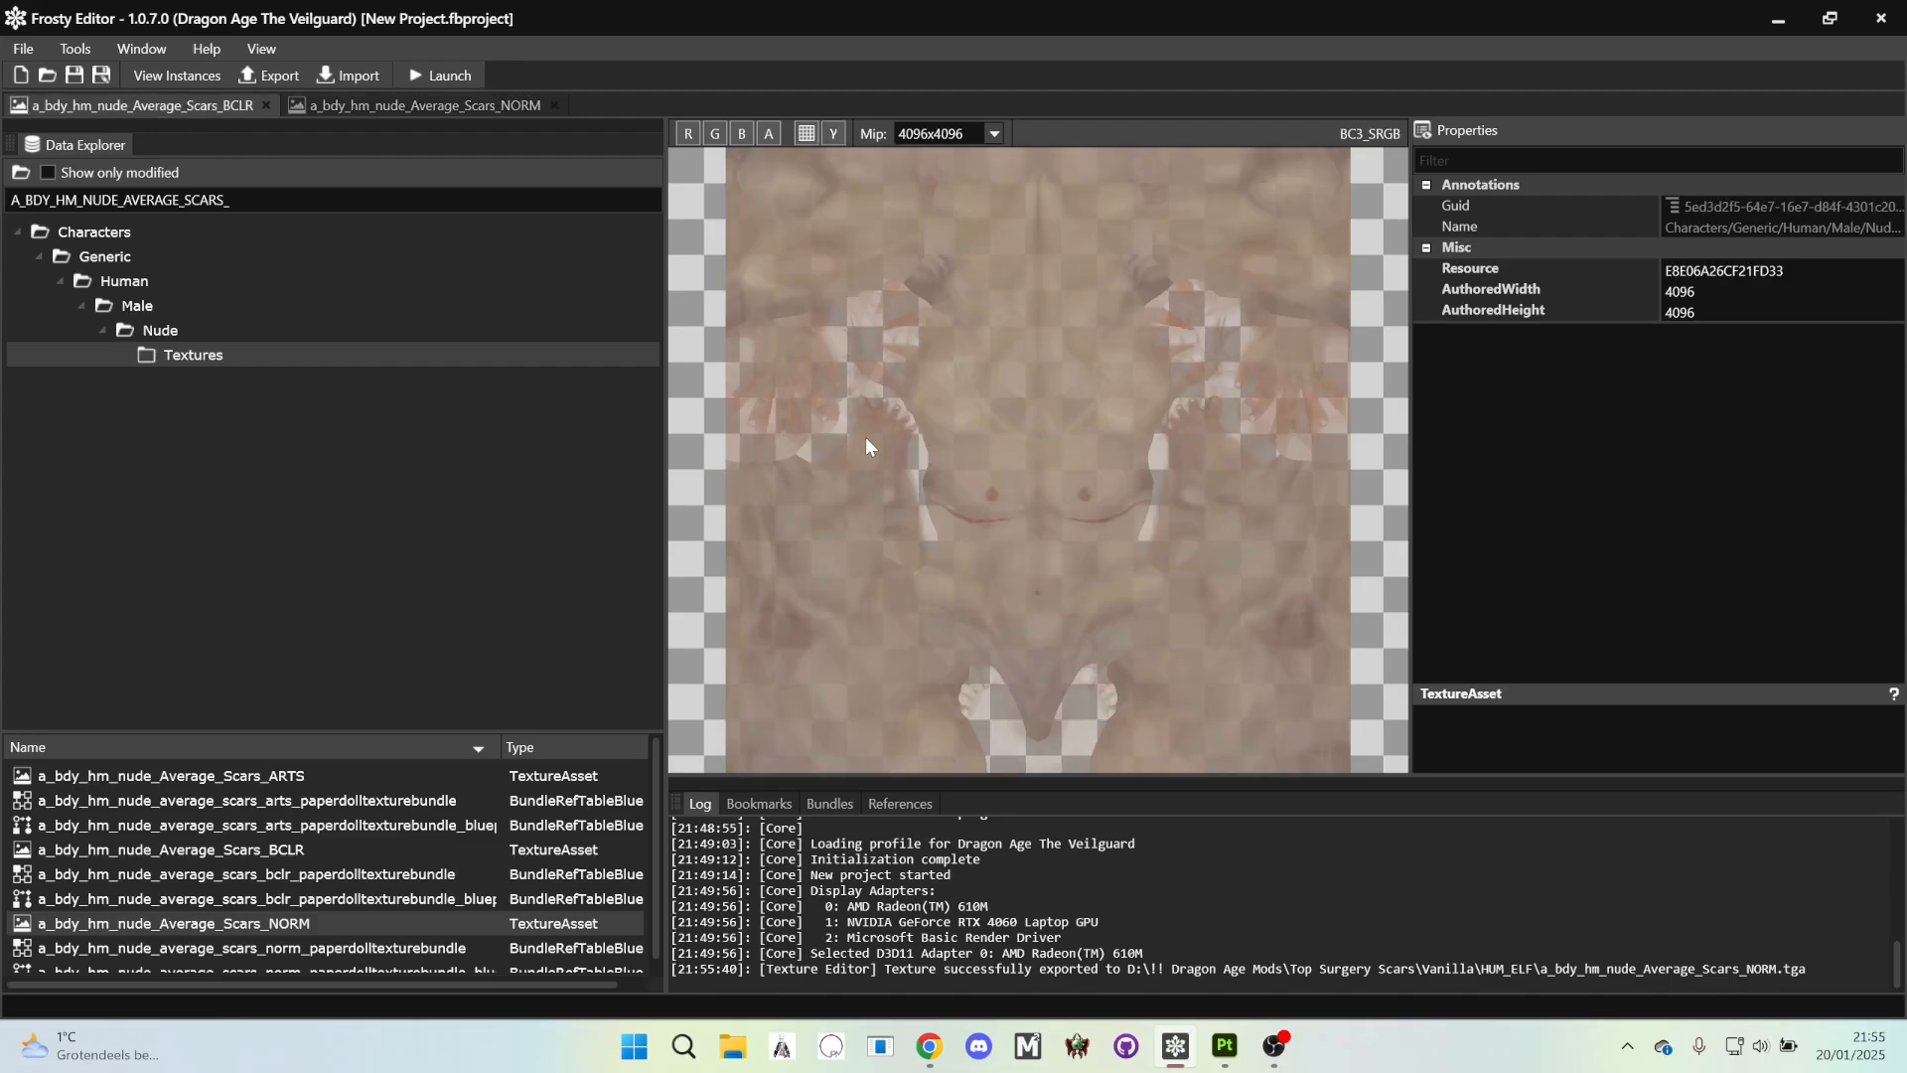
pyautogui.click(273, 75)
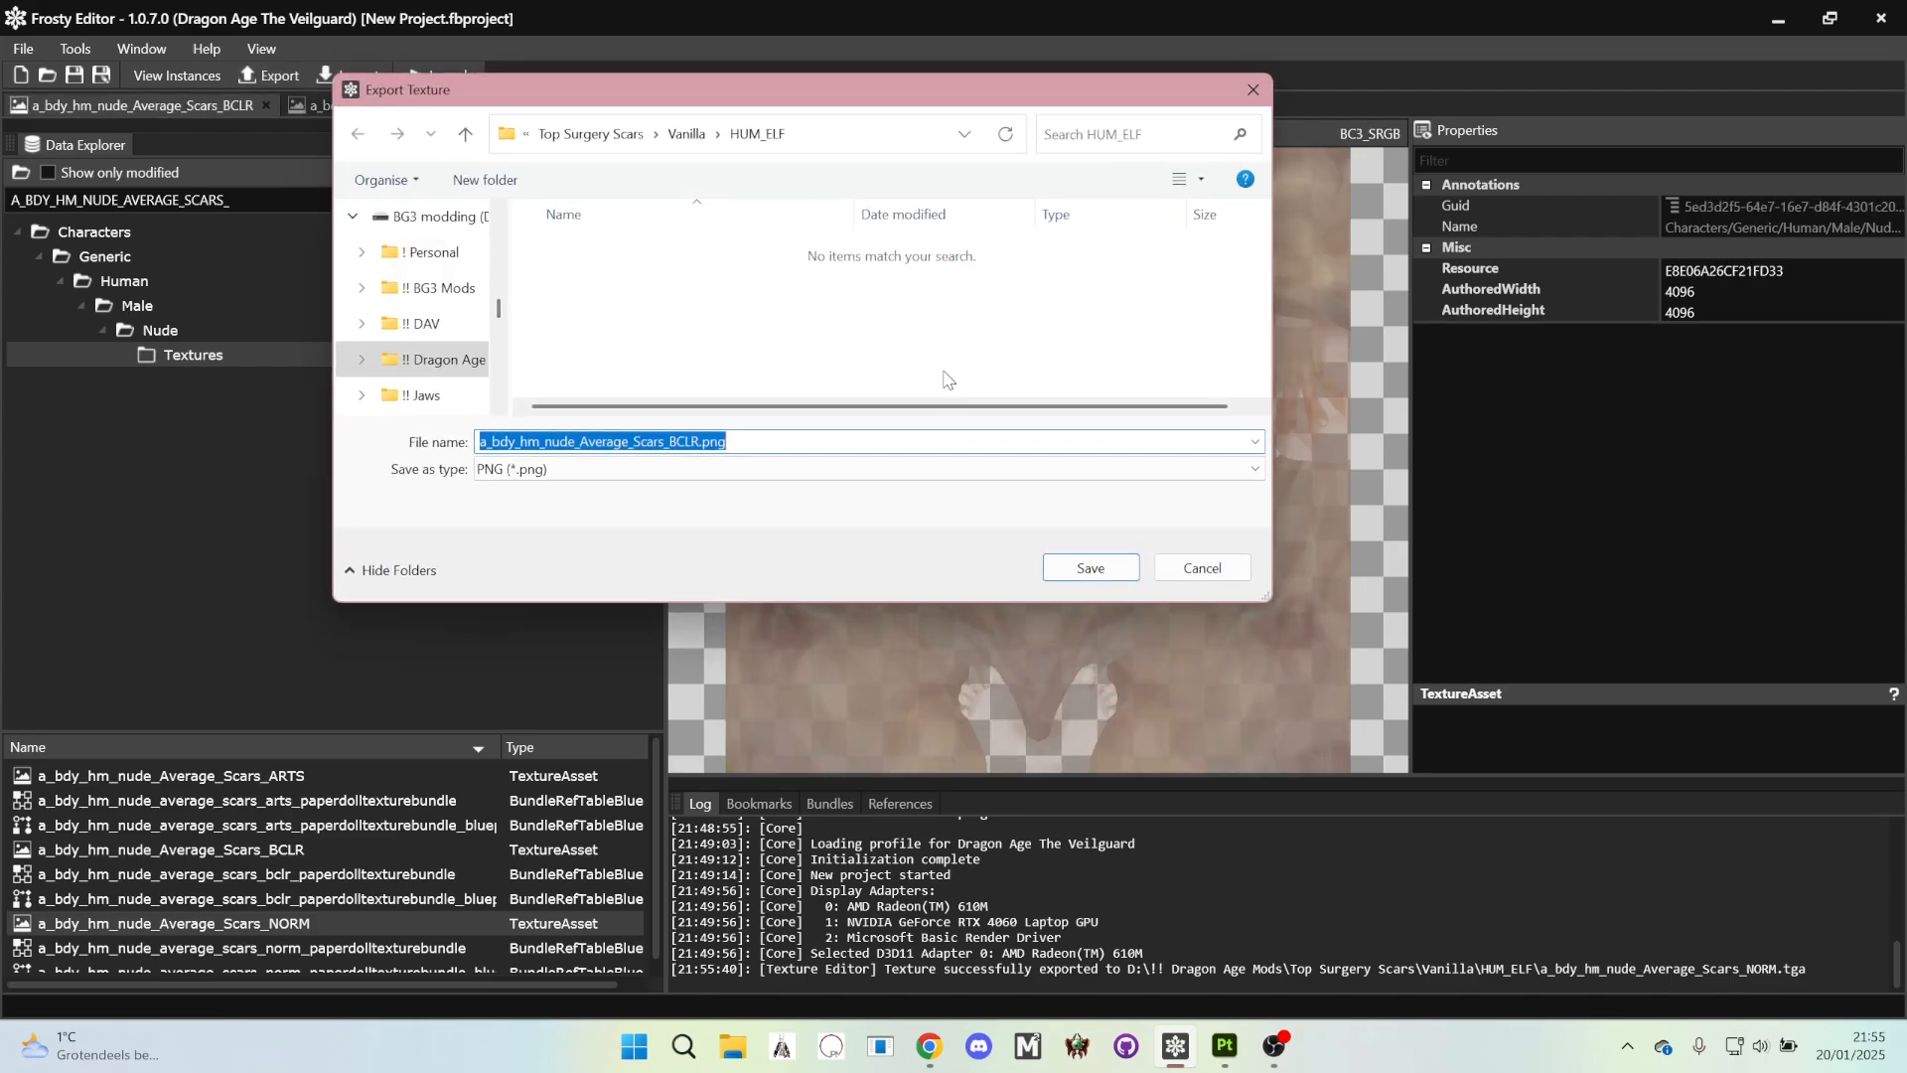
pyautogui.click(785, 470)
pyautogui.click(755, 497)
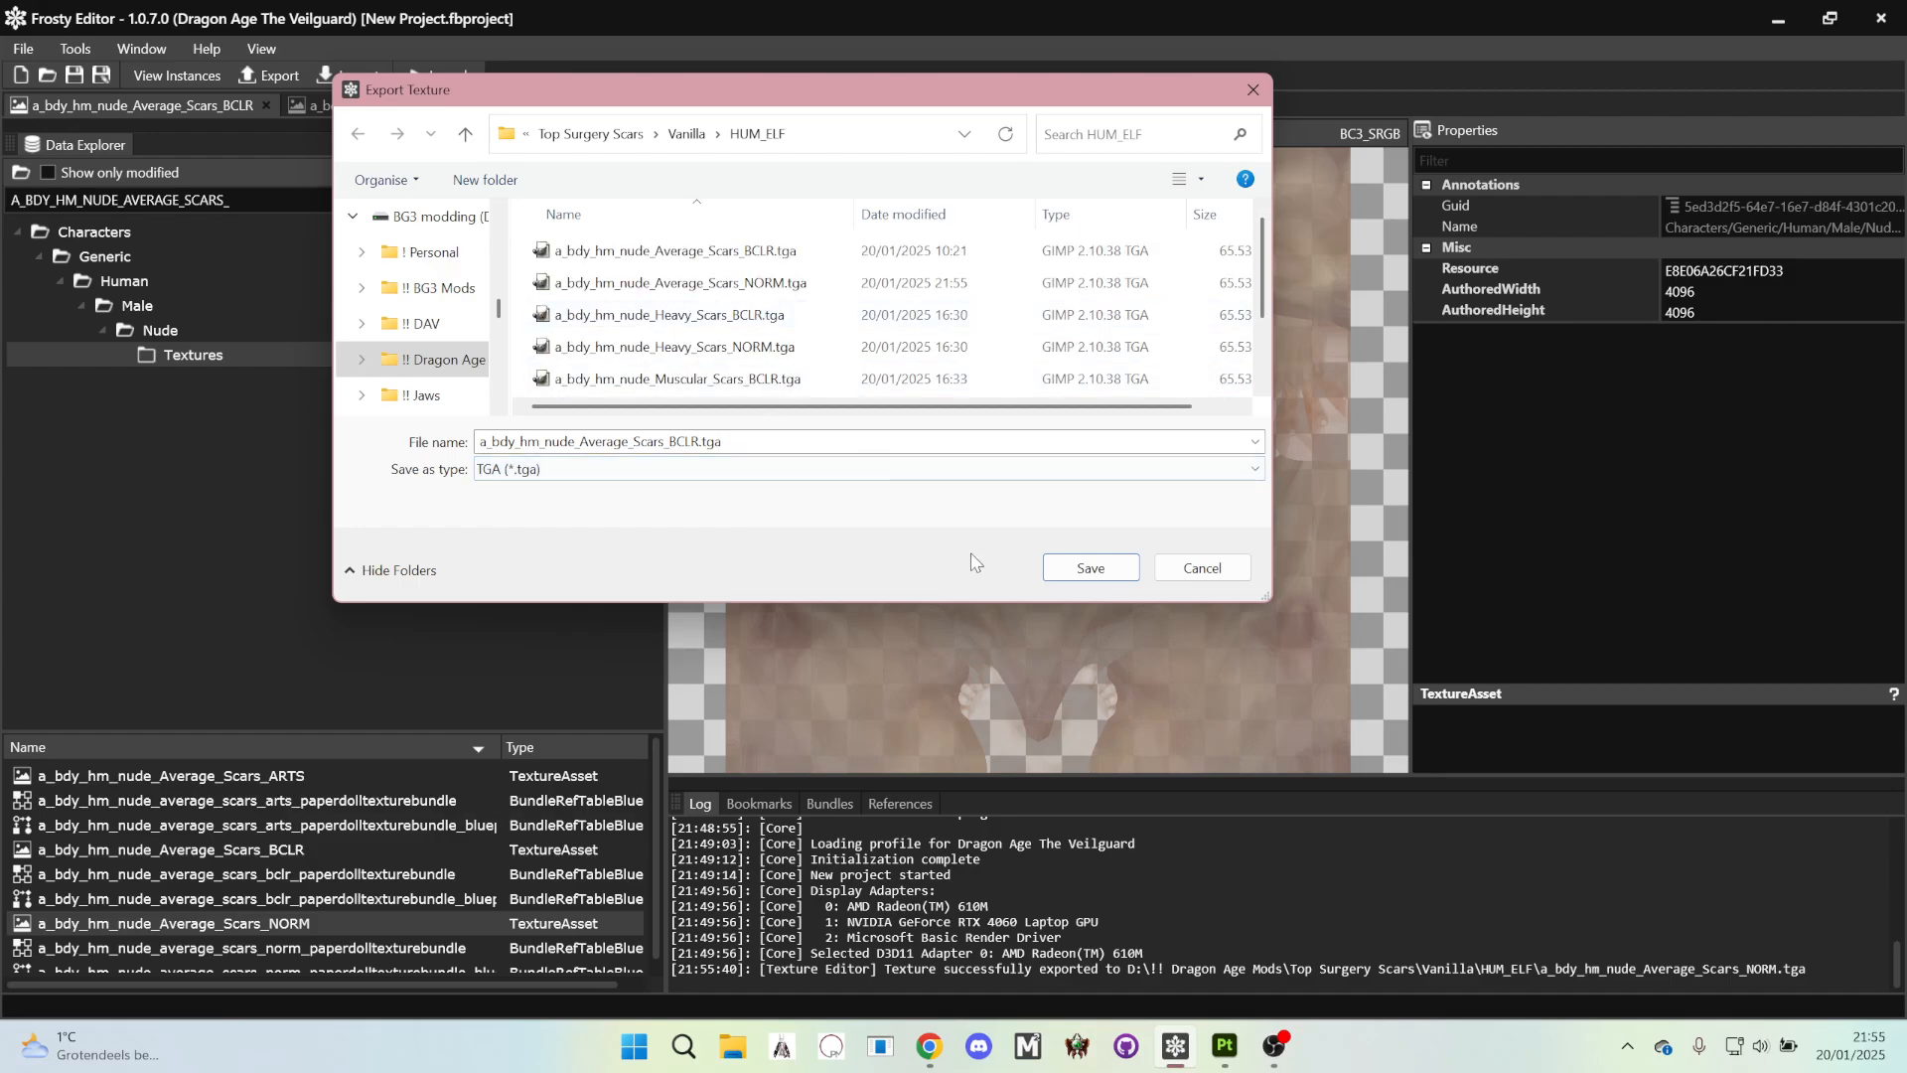
pyautogui.click(1077, 579)
pyautogui.click(1117, 563)
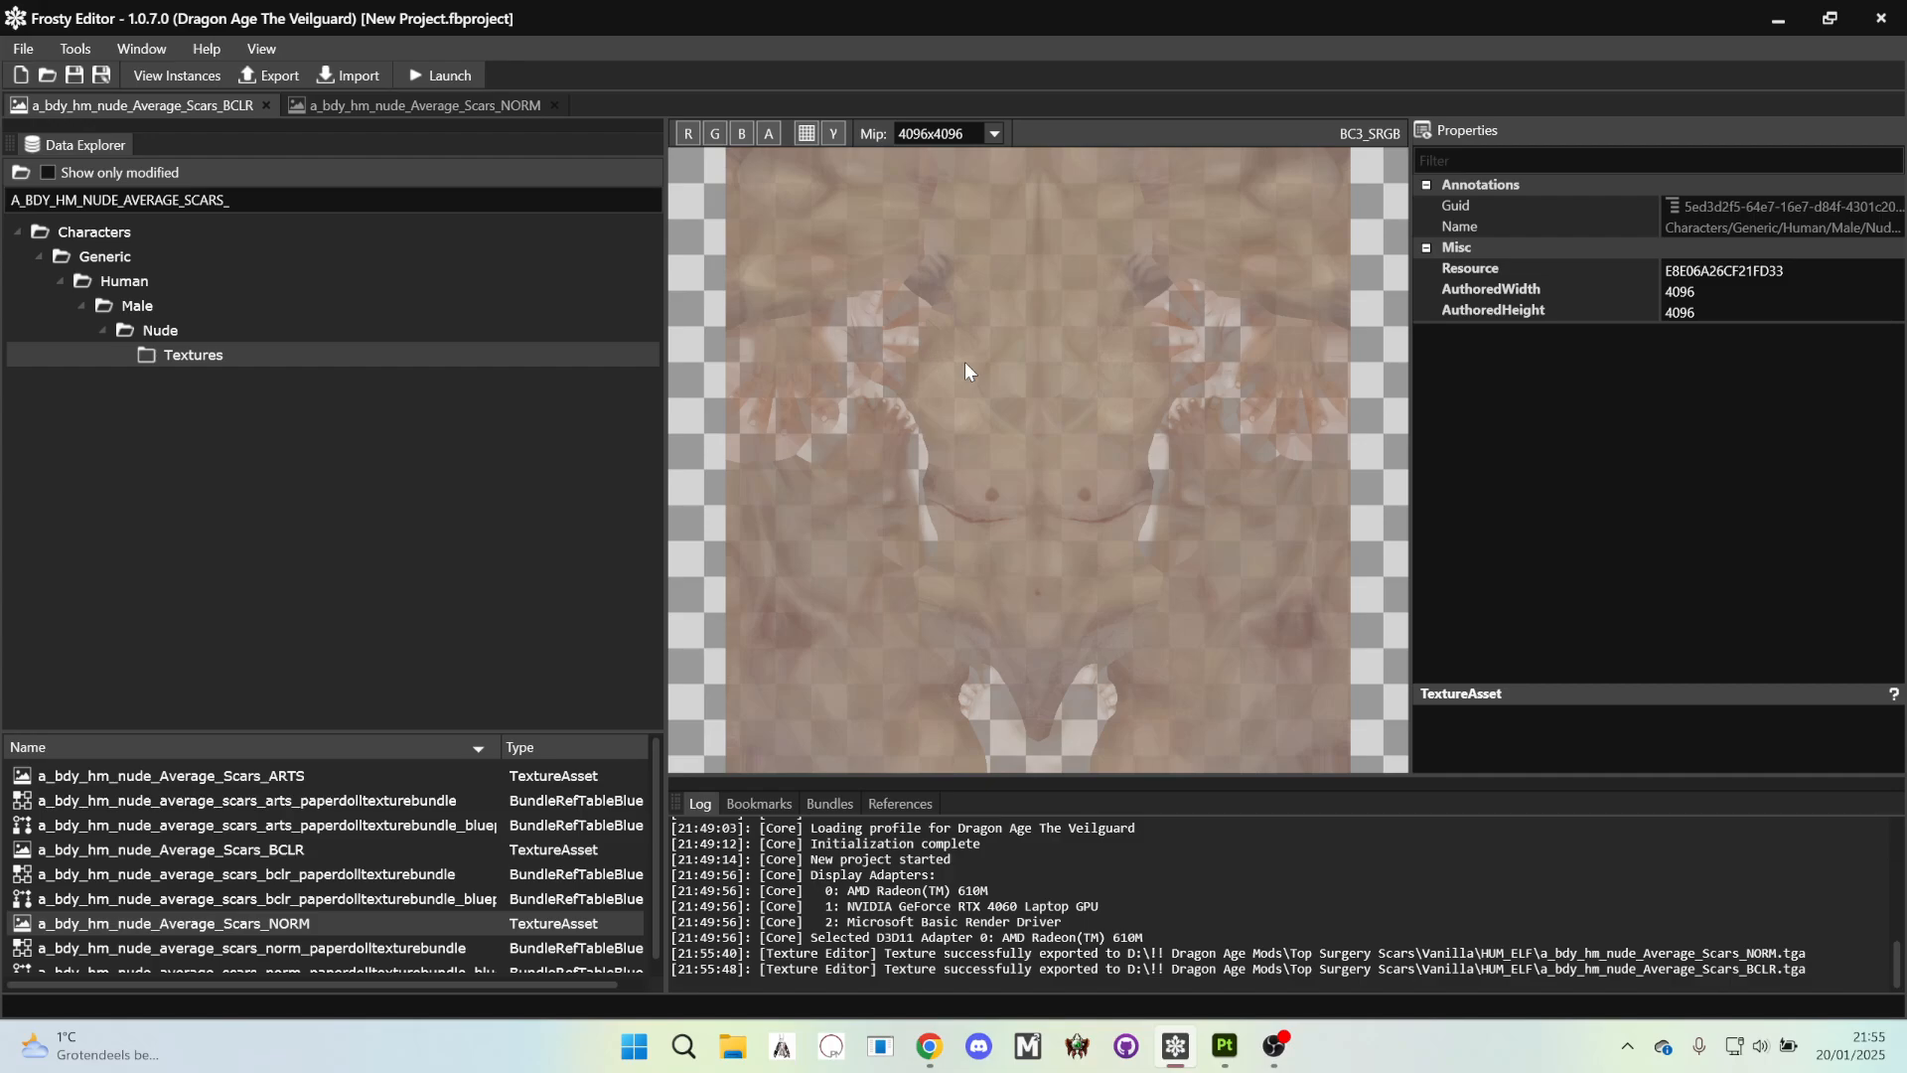
# - Switch to File Explorer and open the HUM_ELF folder in !! Dragon Age Mods\Top Surgery Scars\Vanilla
pyautogui.click(739, 1067)
pyautogui.scroll(-4, 152, 816)
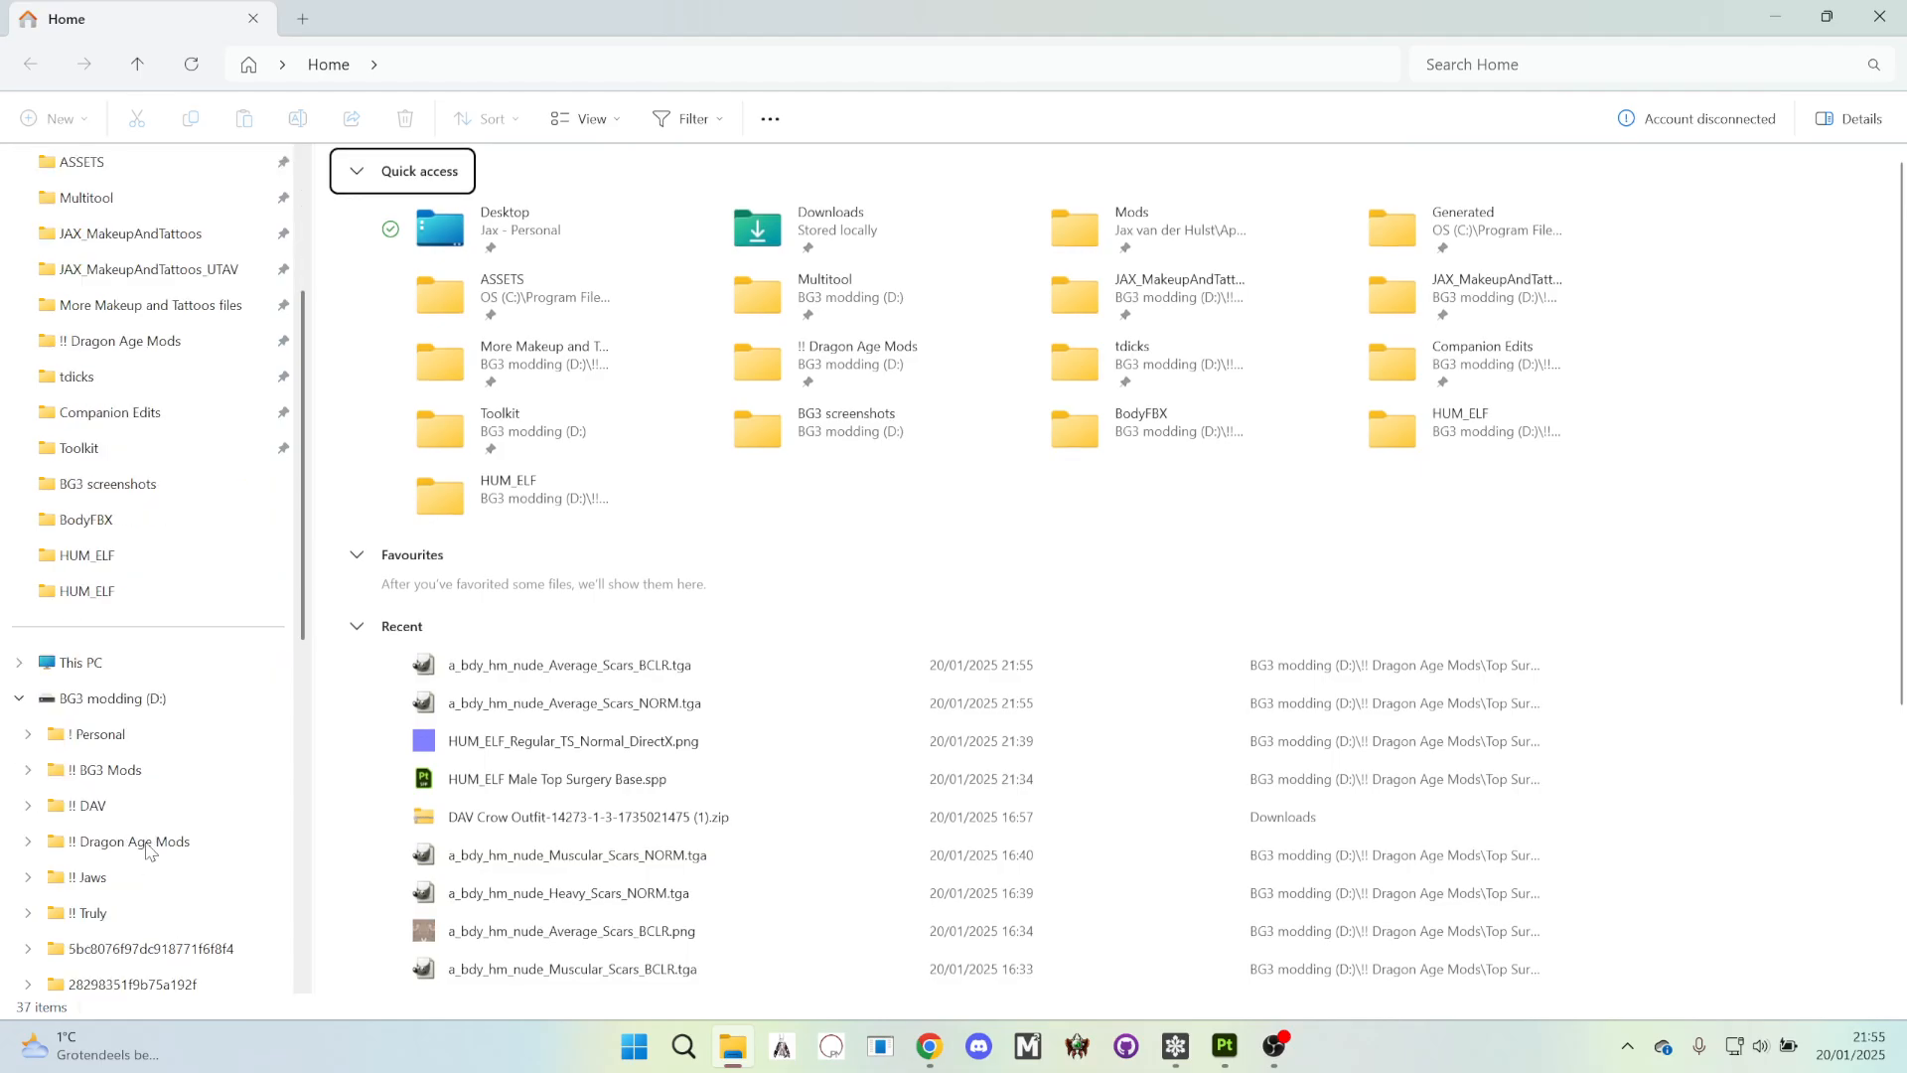
pyautogui.click(159, 626)
pyautogui.doubleClick(494, 230)
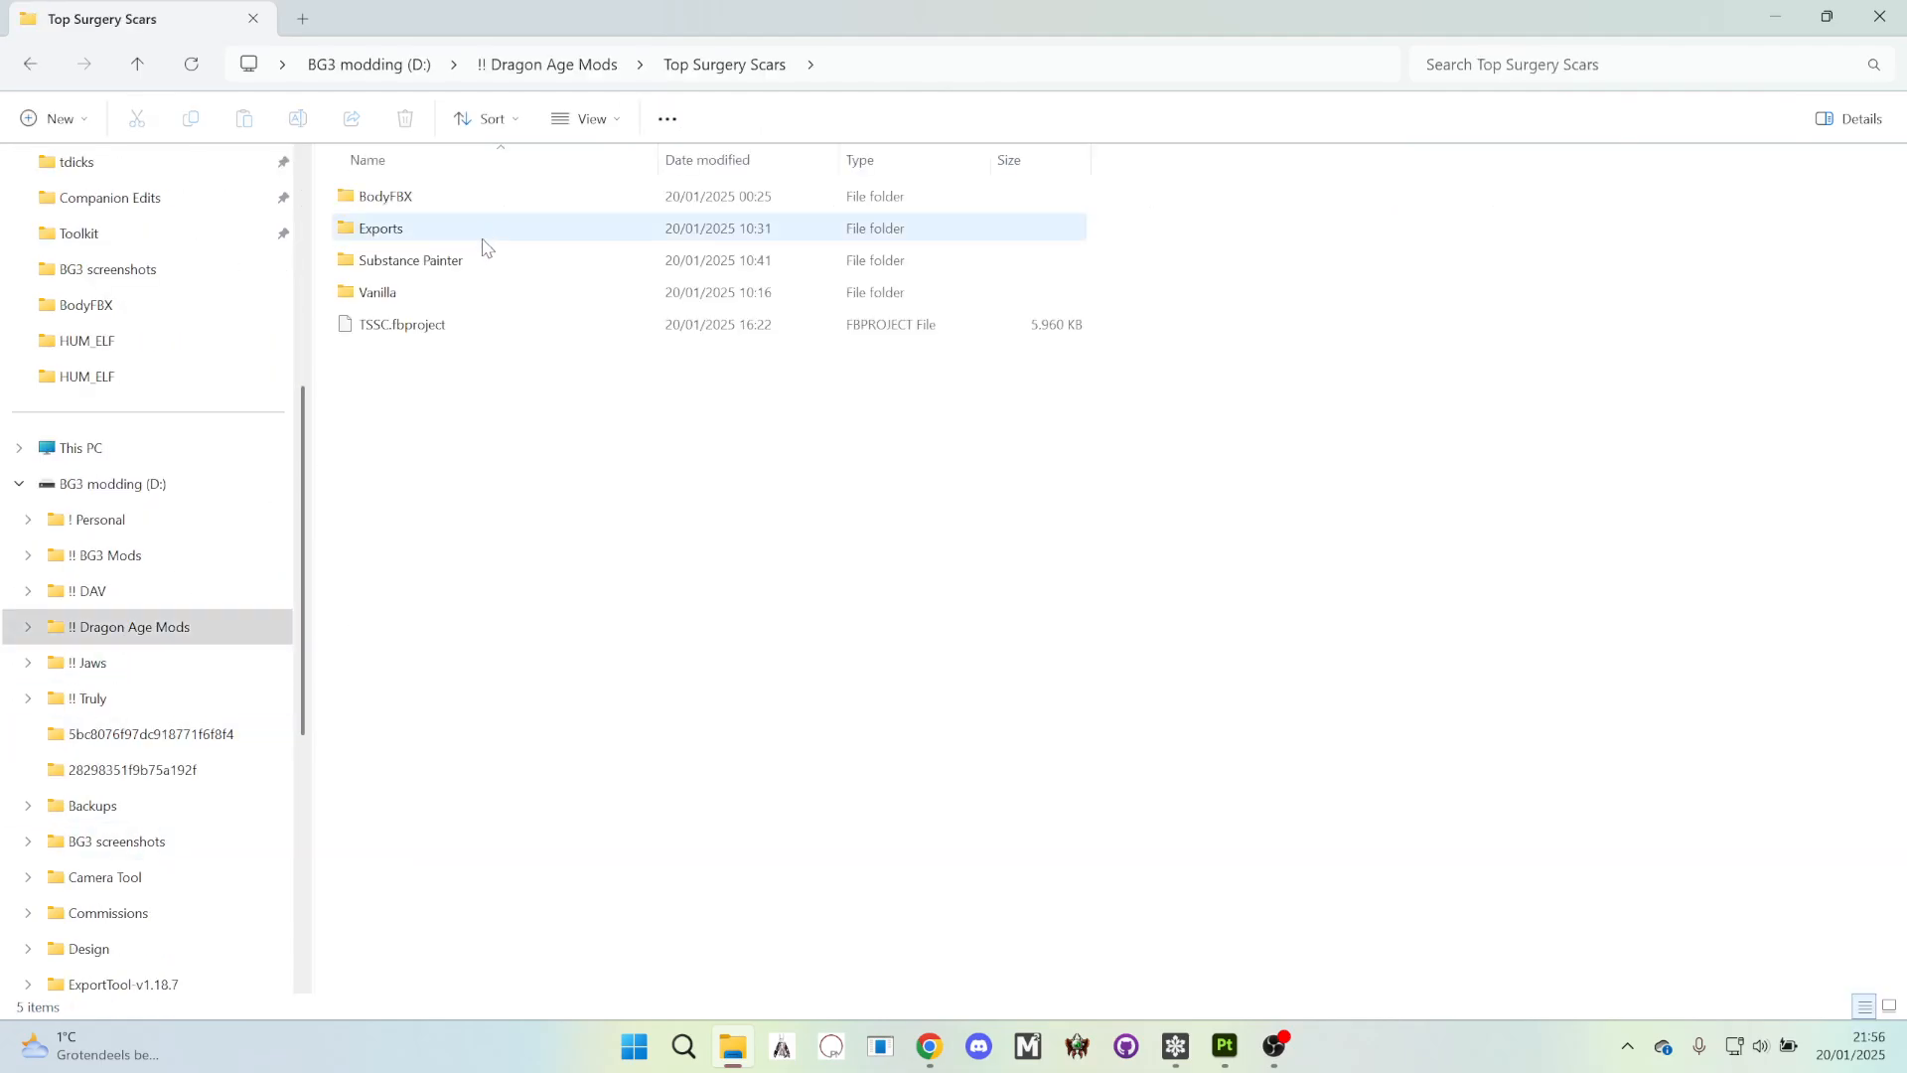
pyautogui.click(456, 290)
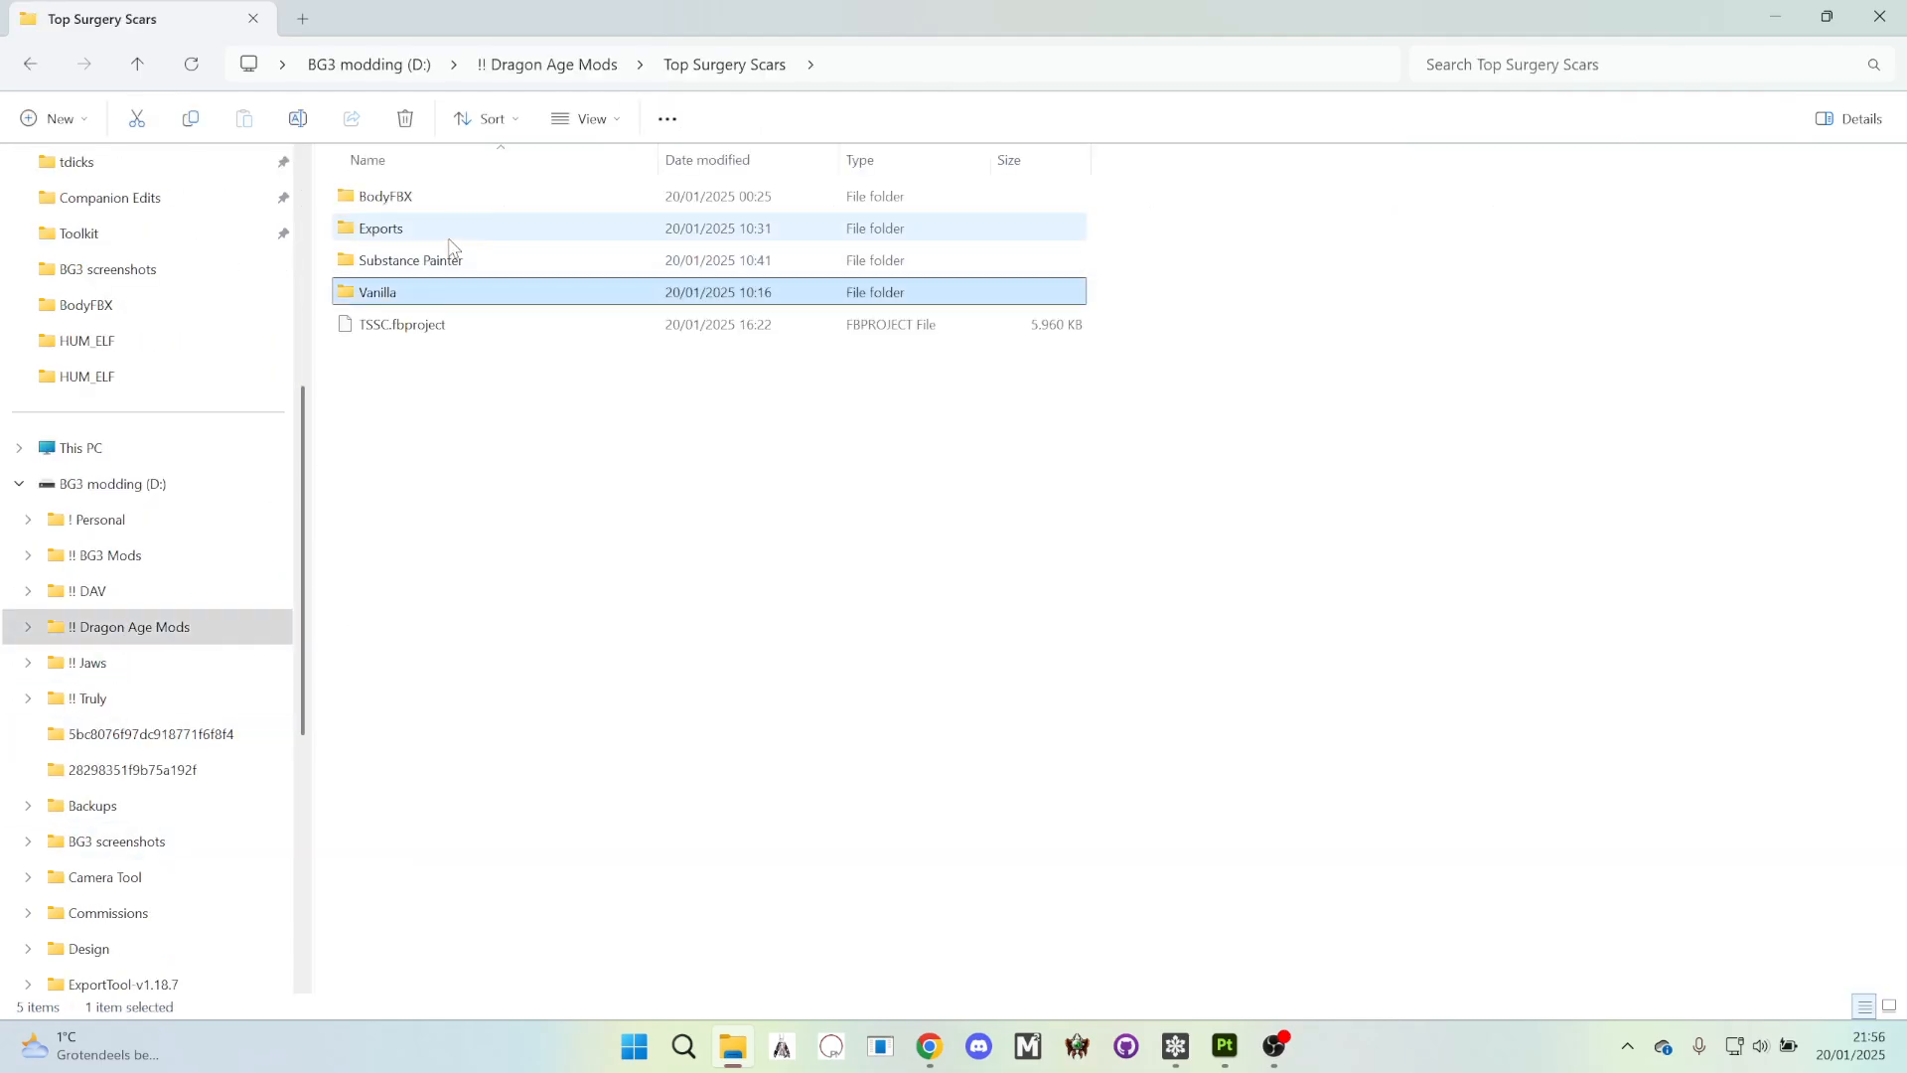
pyautogui.doubleClick(459, 293)
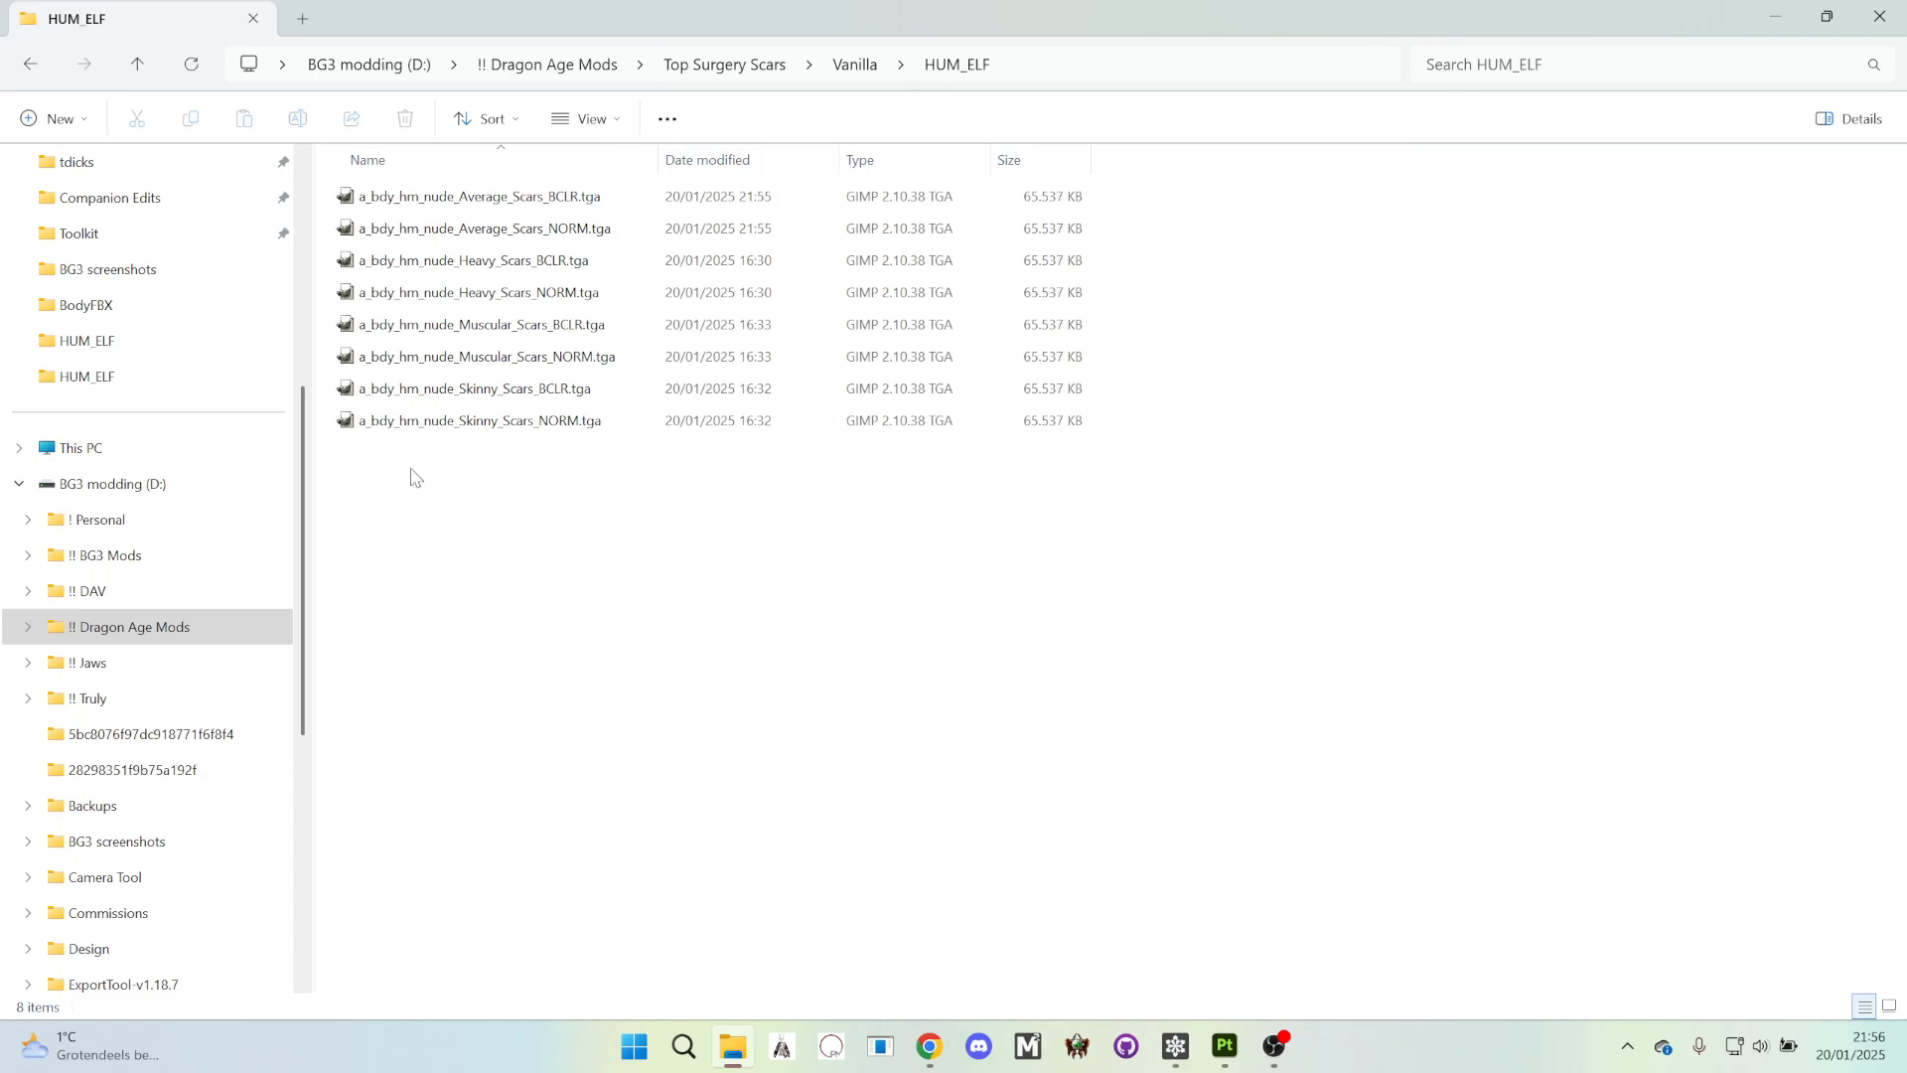
# - Open the exported a_bdy_hm_nude_Average_Scars_NORM.tga file in GIMP
pyautogui.click(543, 231)
pyautogui.rightClick(543, 231)
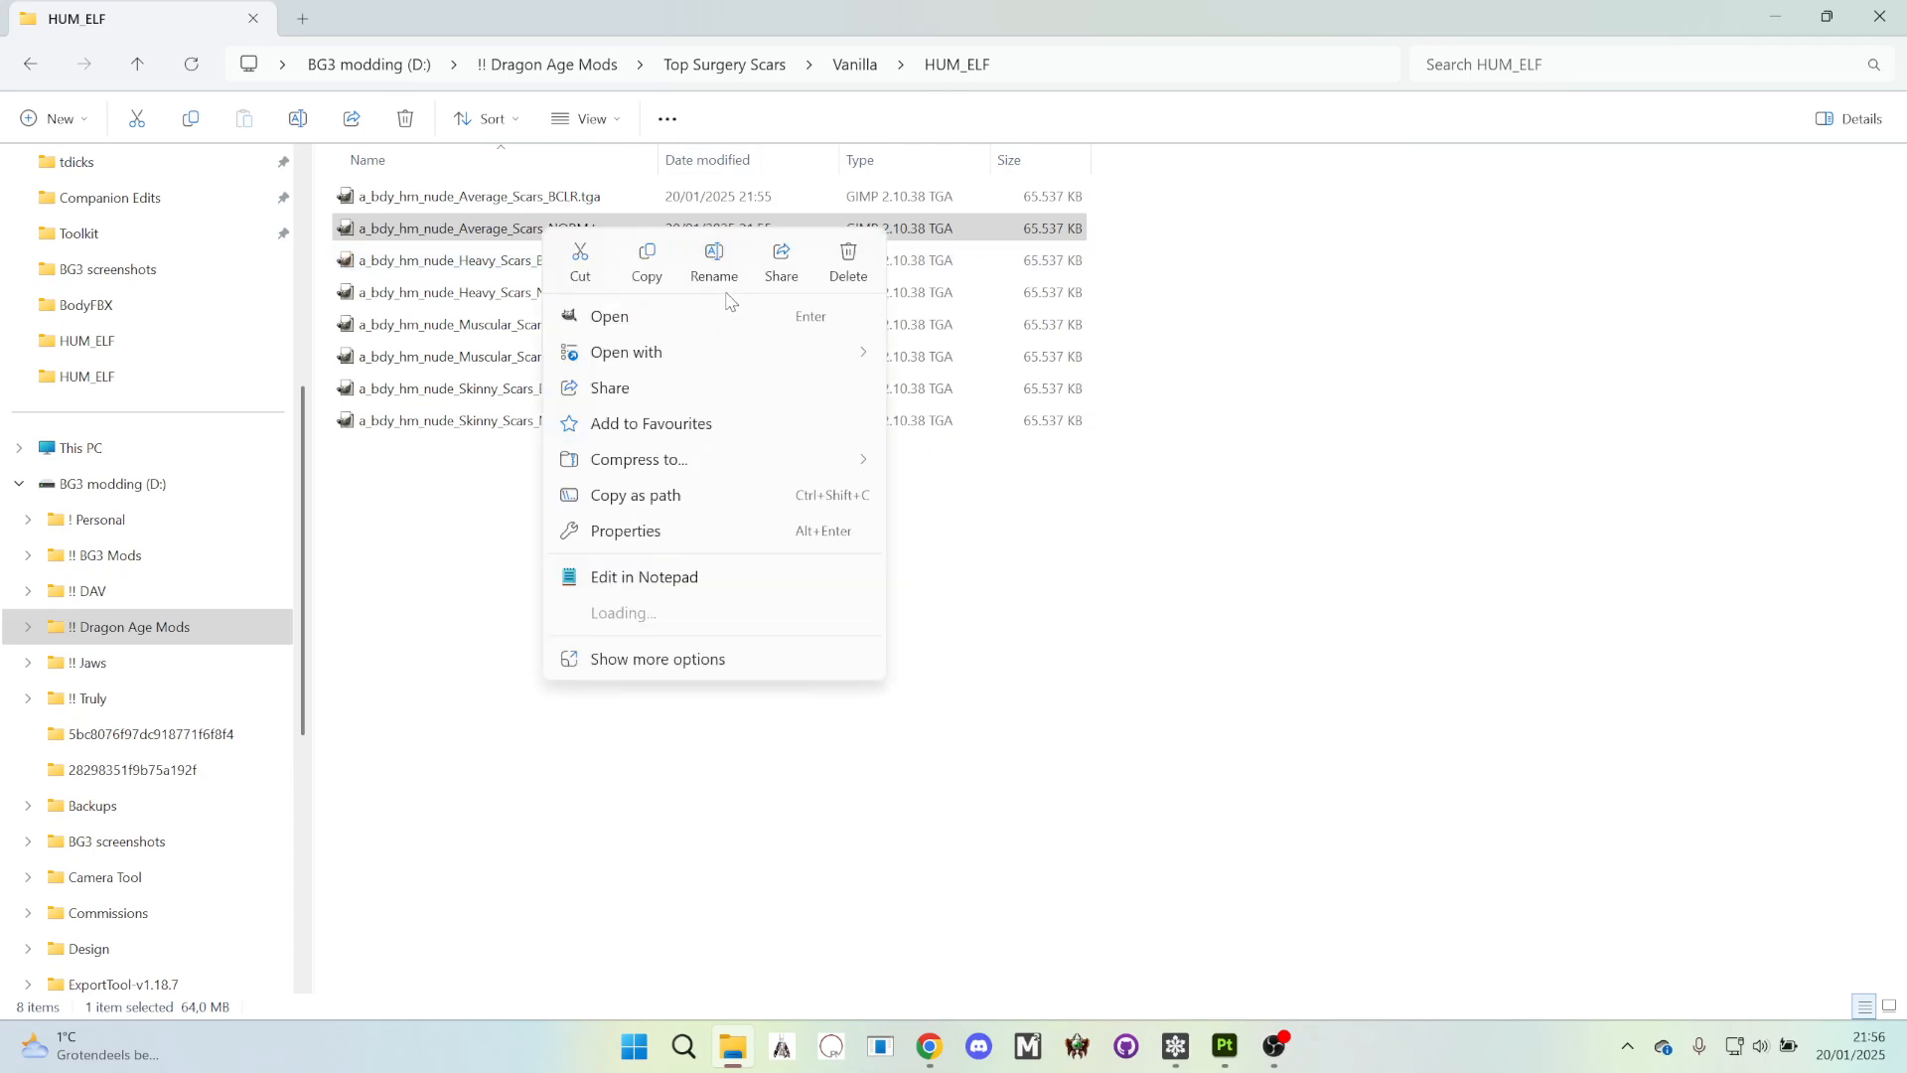
pyautogui.moveTo(670, 354)
pyautogui.click(953, 358)
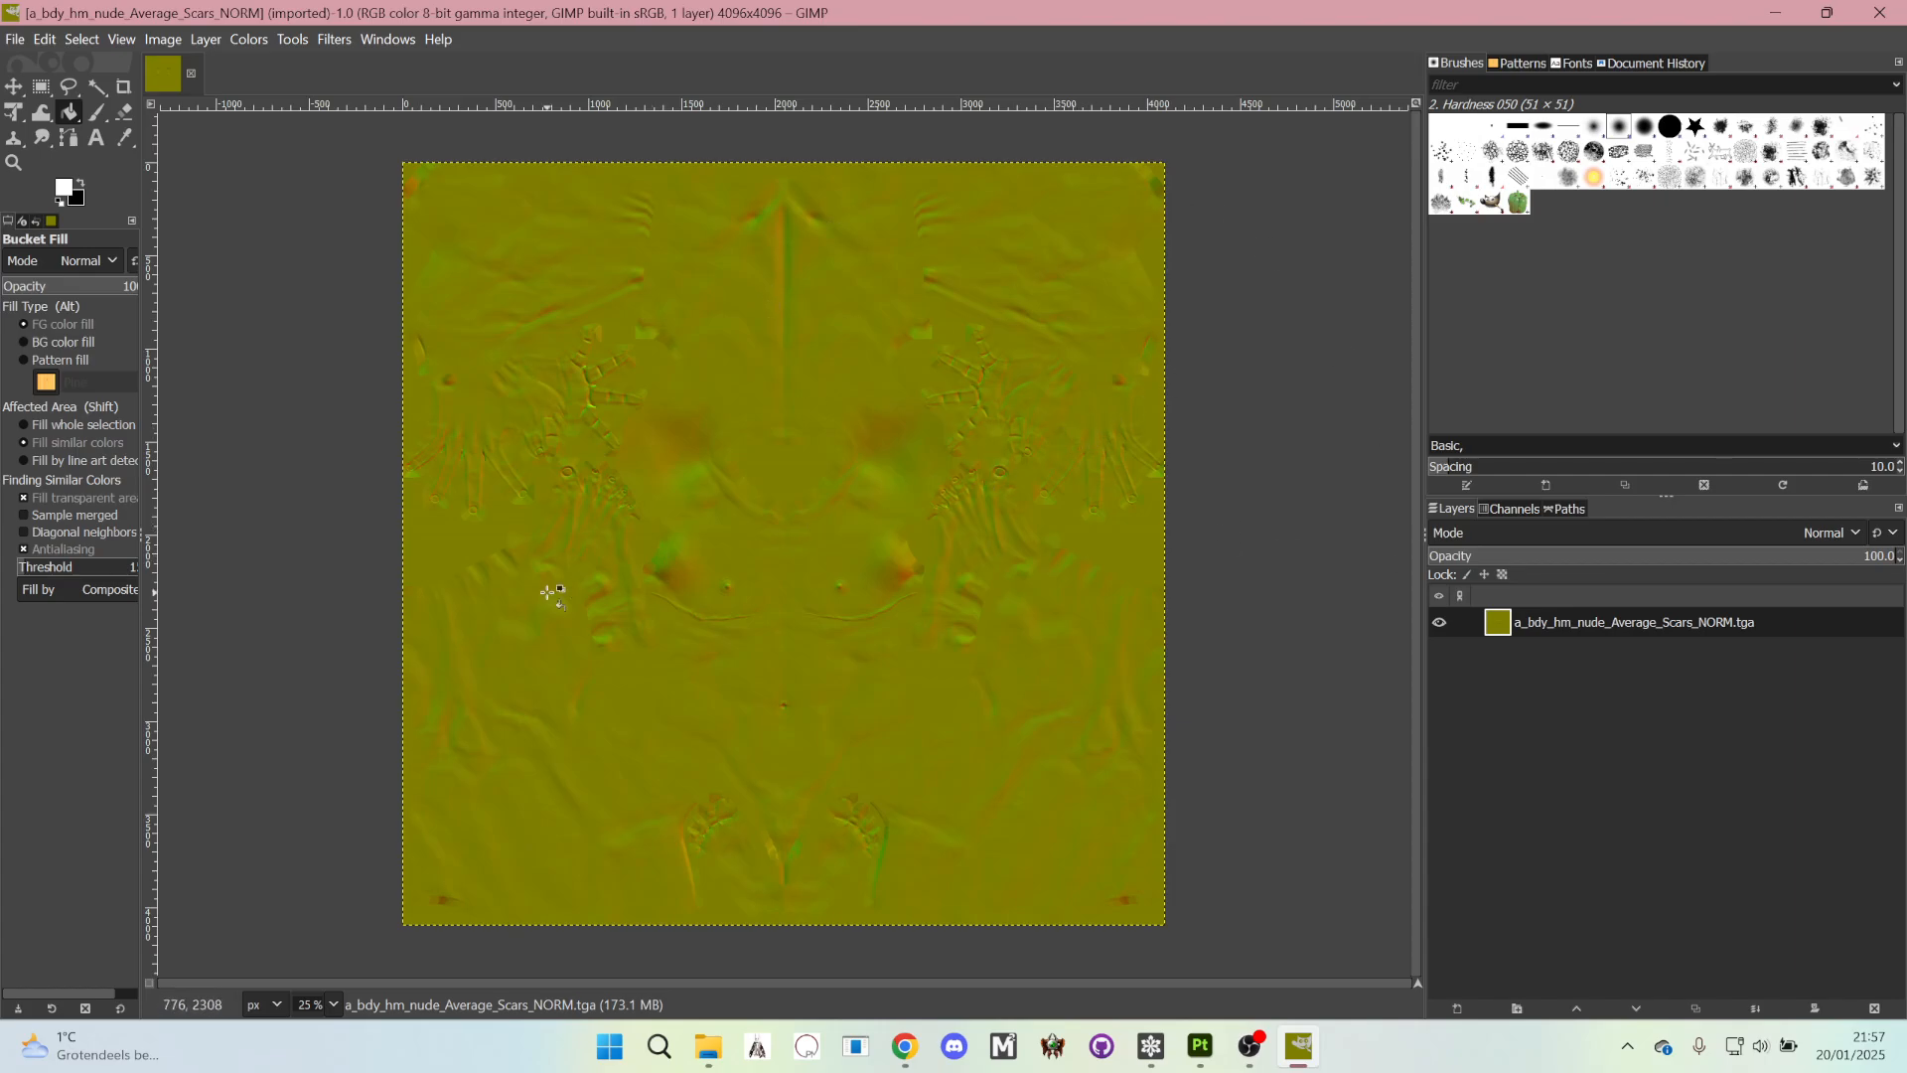
# - Decompose the NORM texture into separate layers using the RGBA color model
pyautogui.click(256, 40)
pyautogui.moveTo(330, 431)
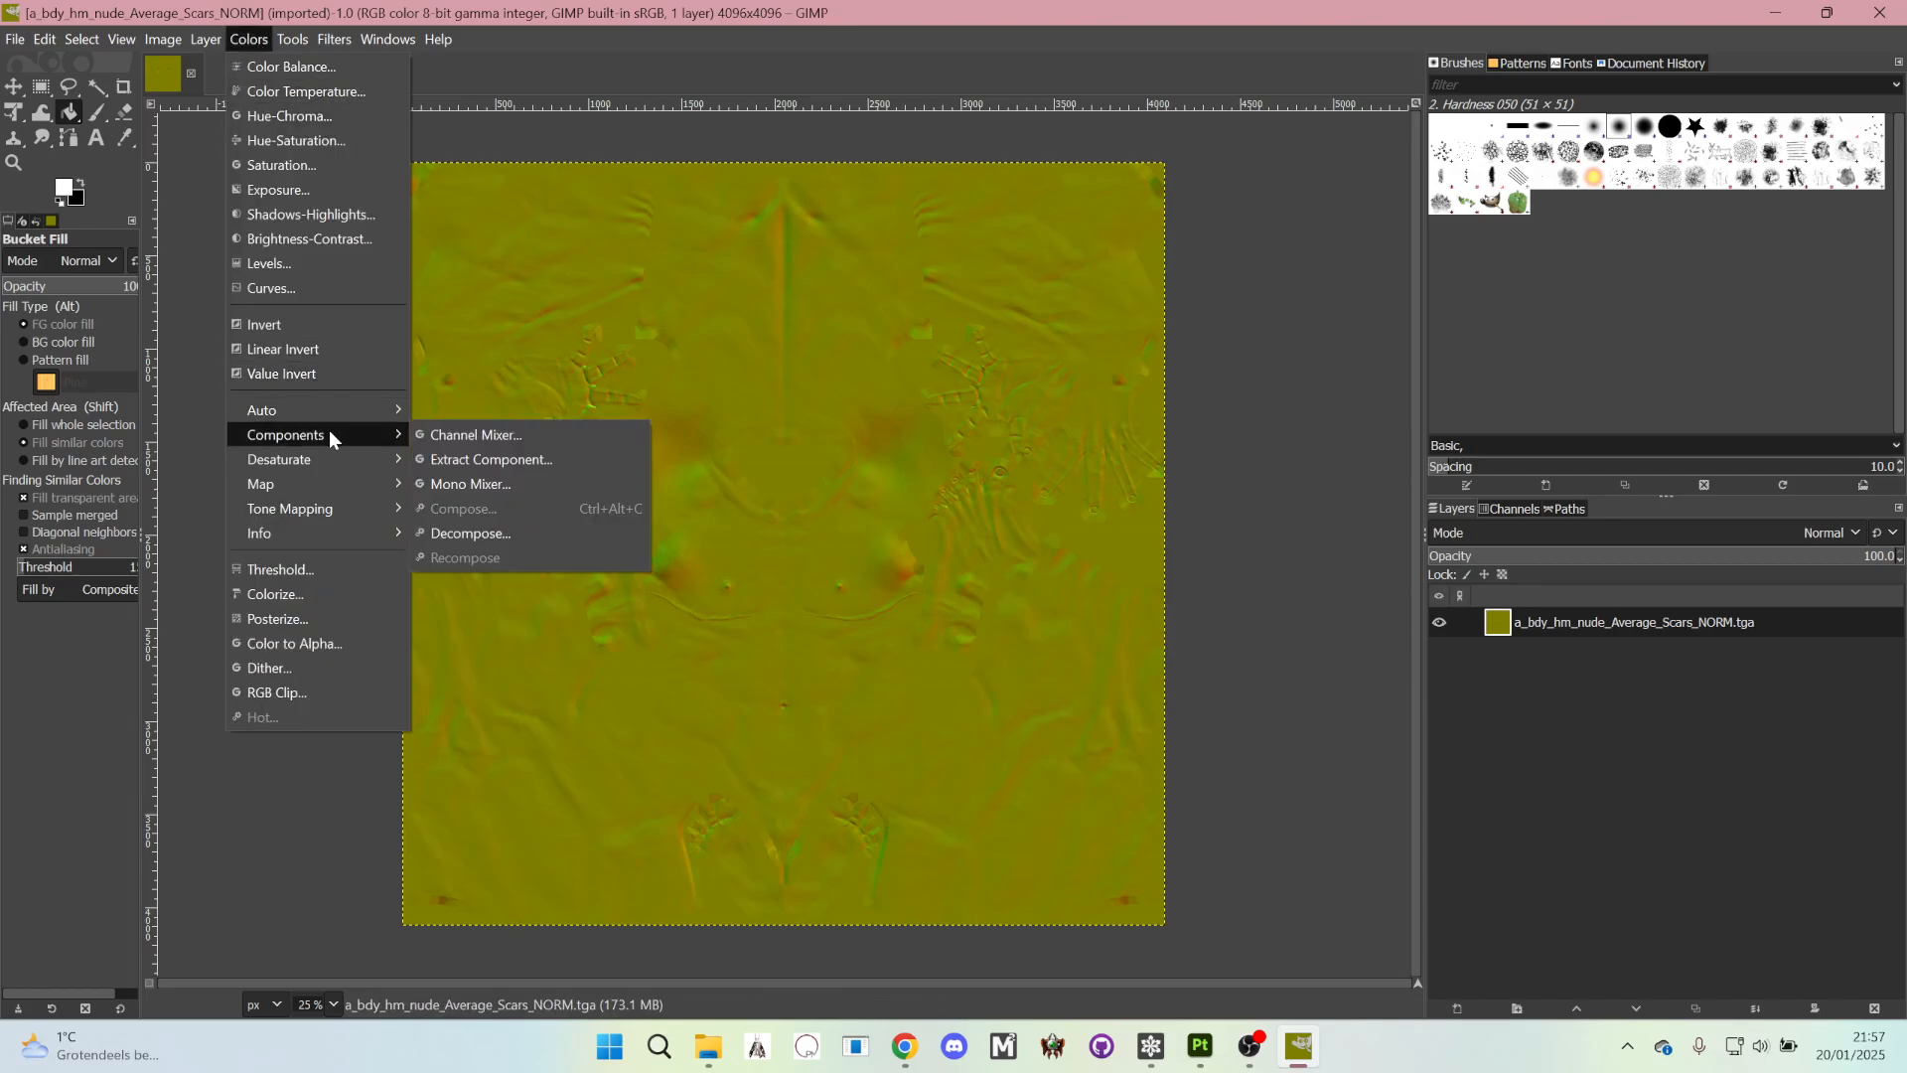
pyautogui.click(492, 534)
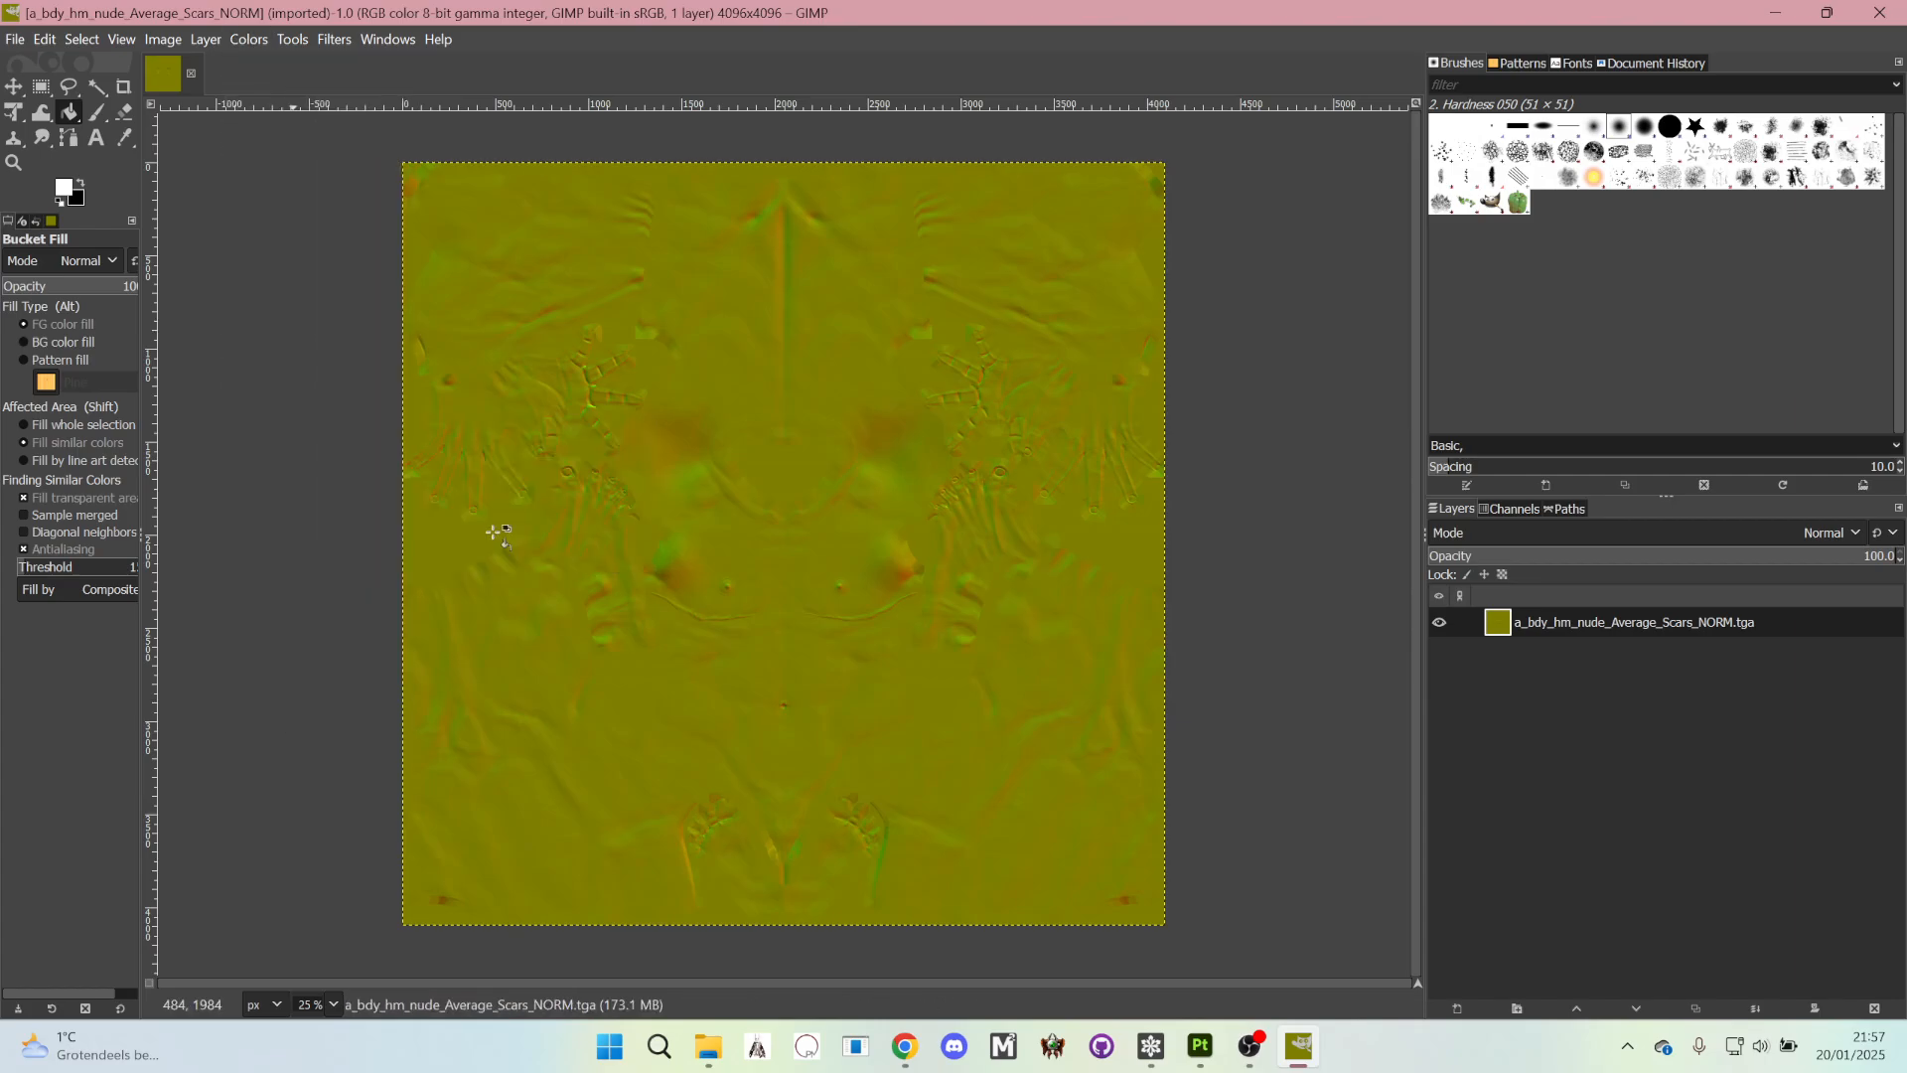
pyautogui.click(1005, 523)
pyautogui.click(995, 569)
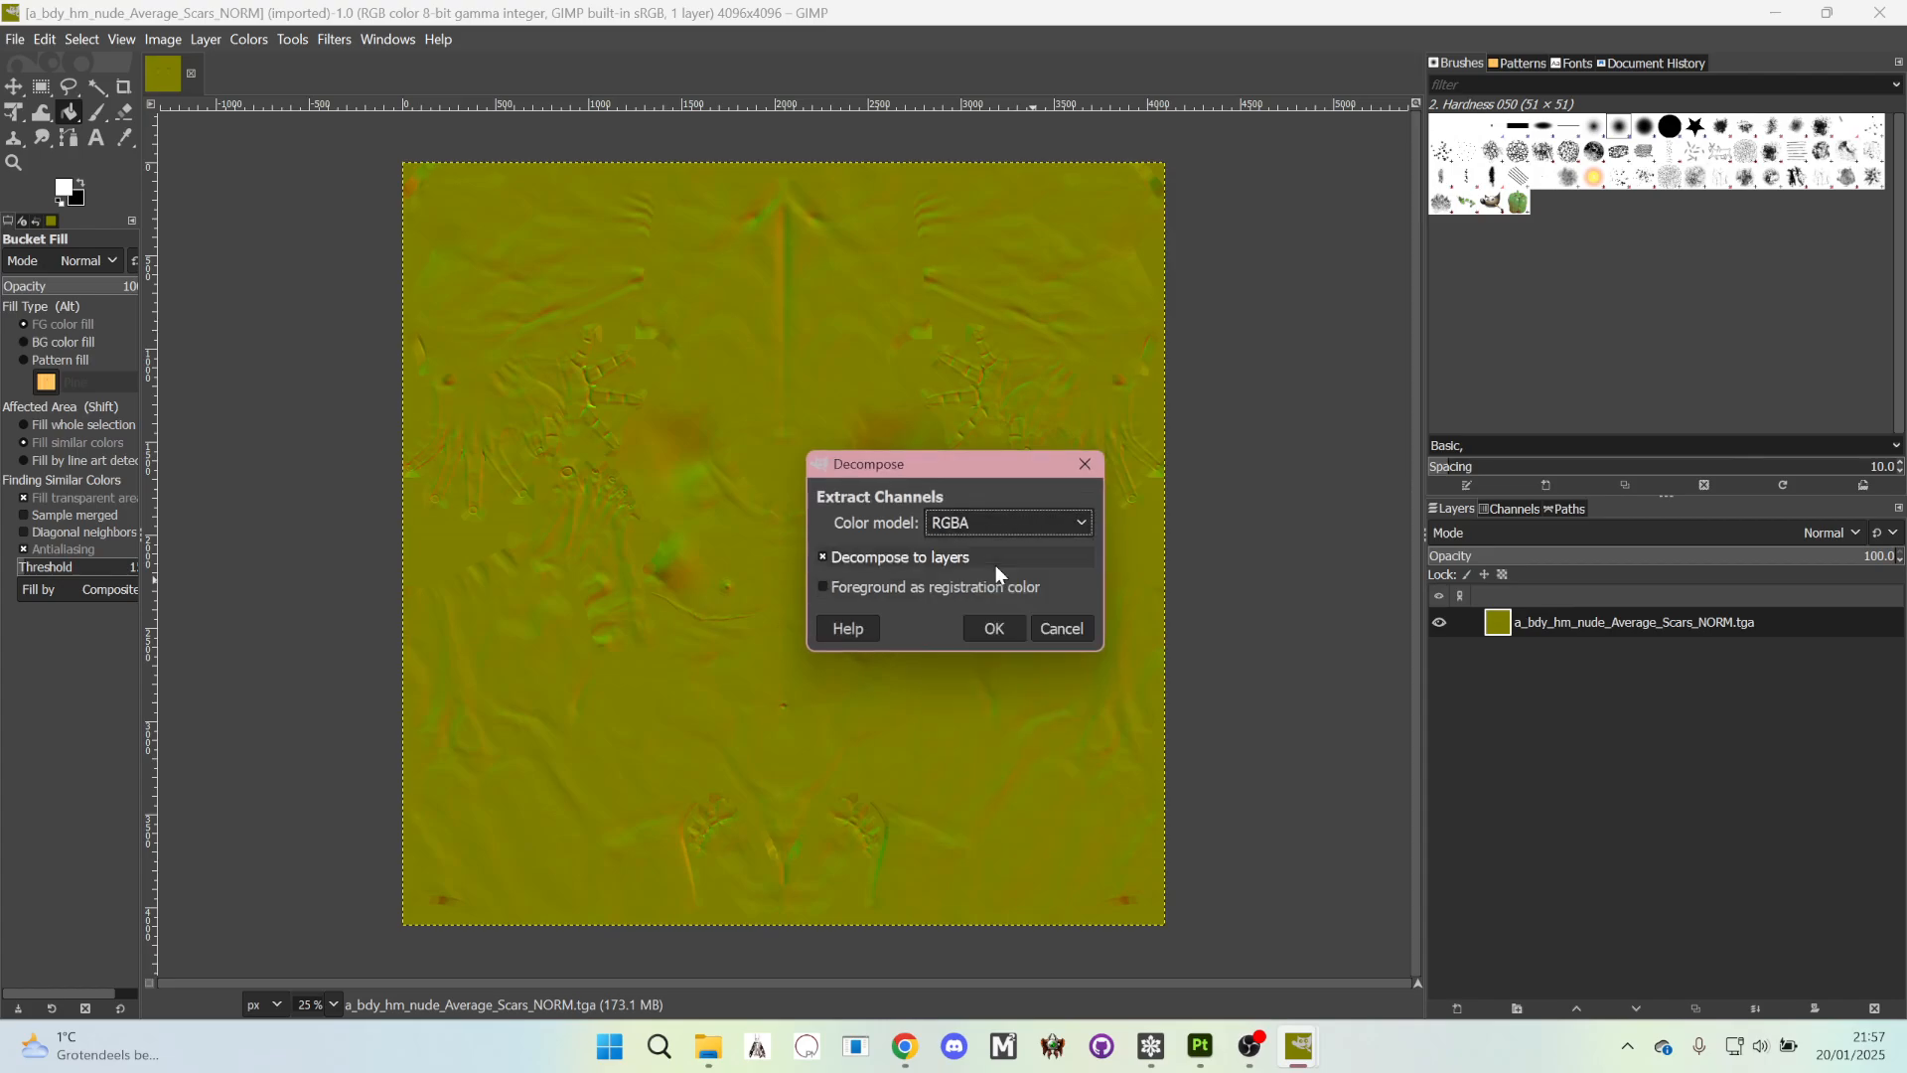
pyautogui.click(995, 627)
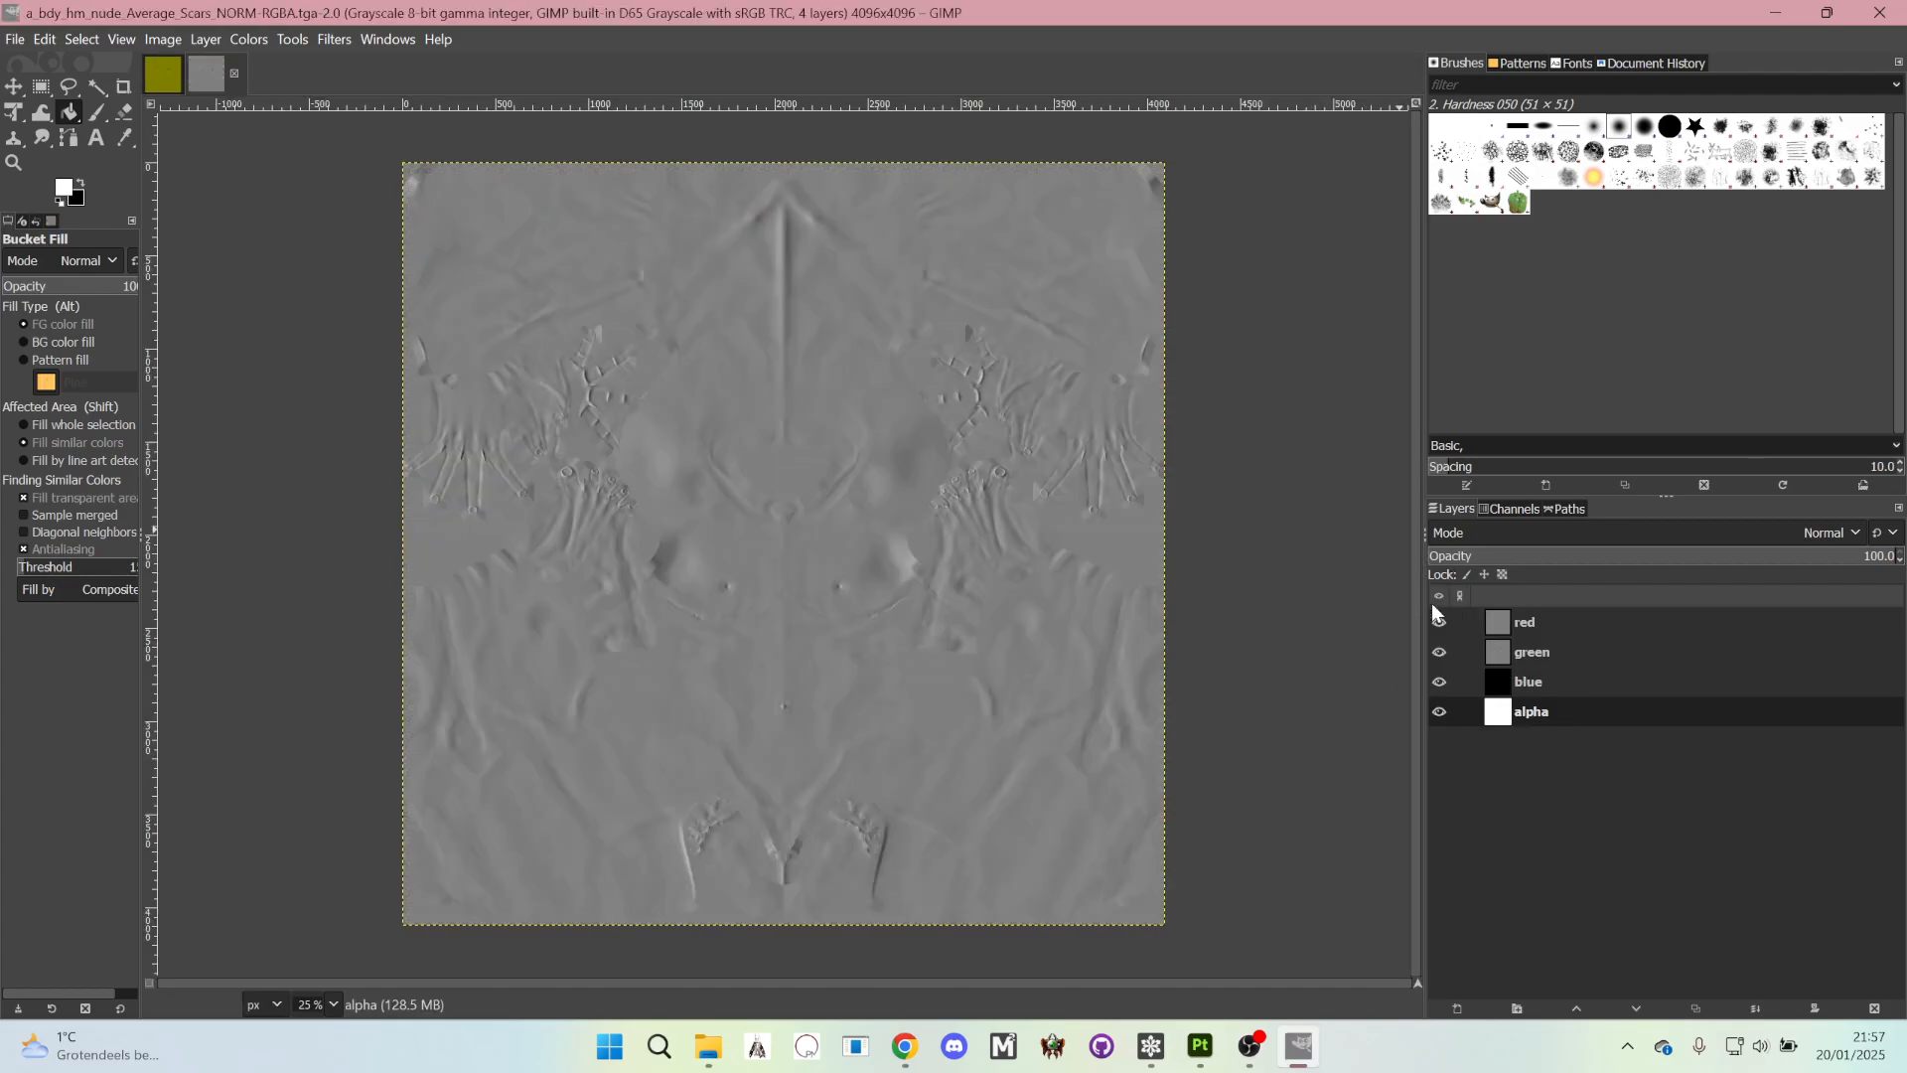
# - Examine the decomposed red, green, blue and alpha layers by toggling their visibility, and compare them with the original normal map
pyautogui.click(1439, 621)
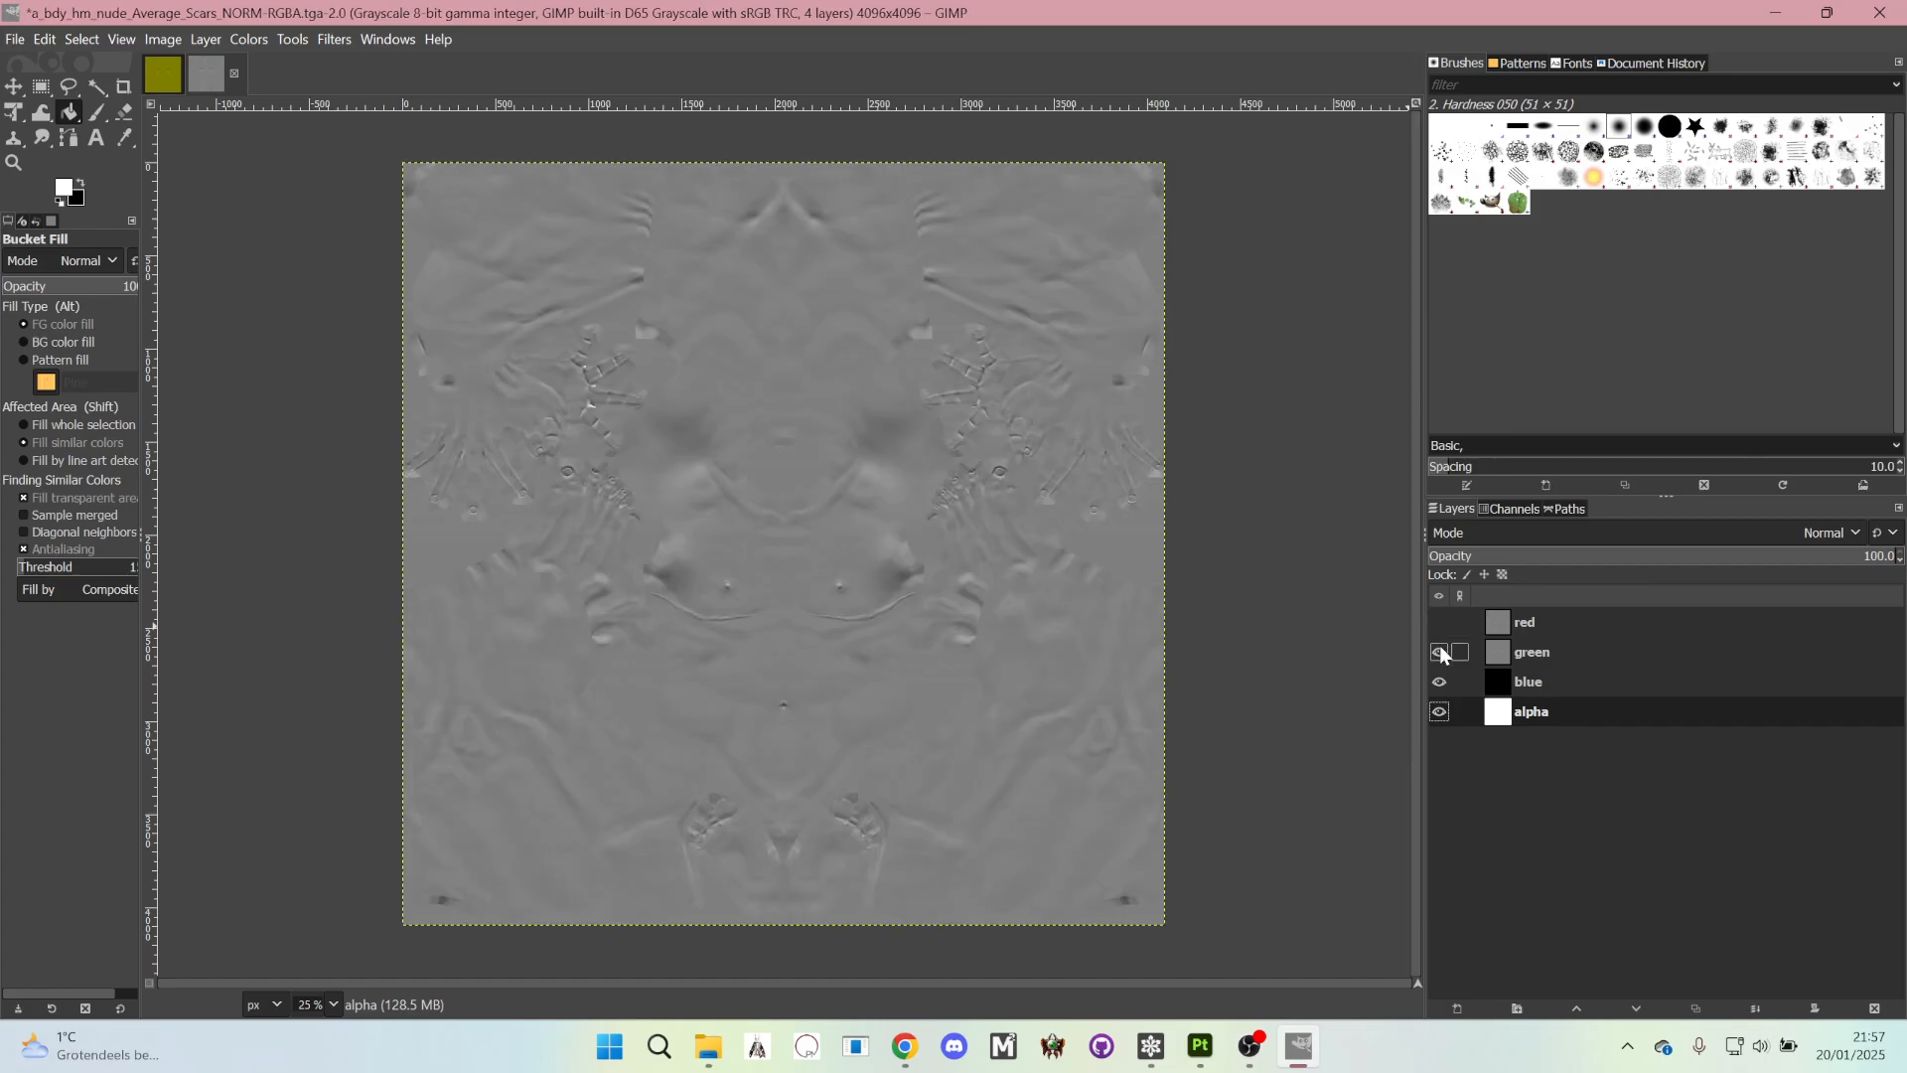
pyautogui.click(1440, 682)
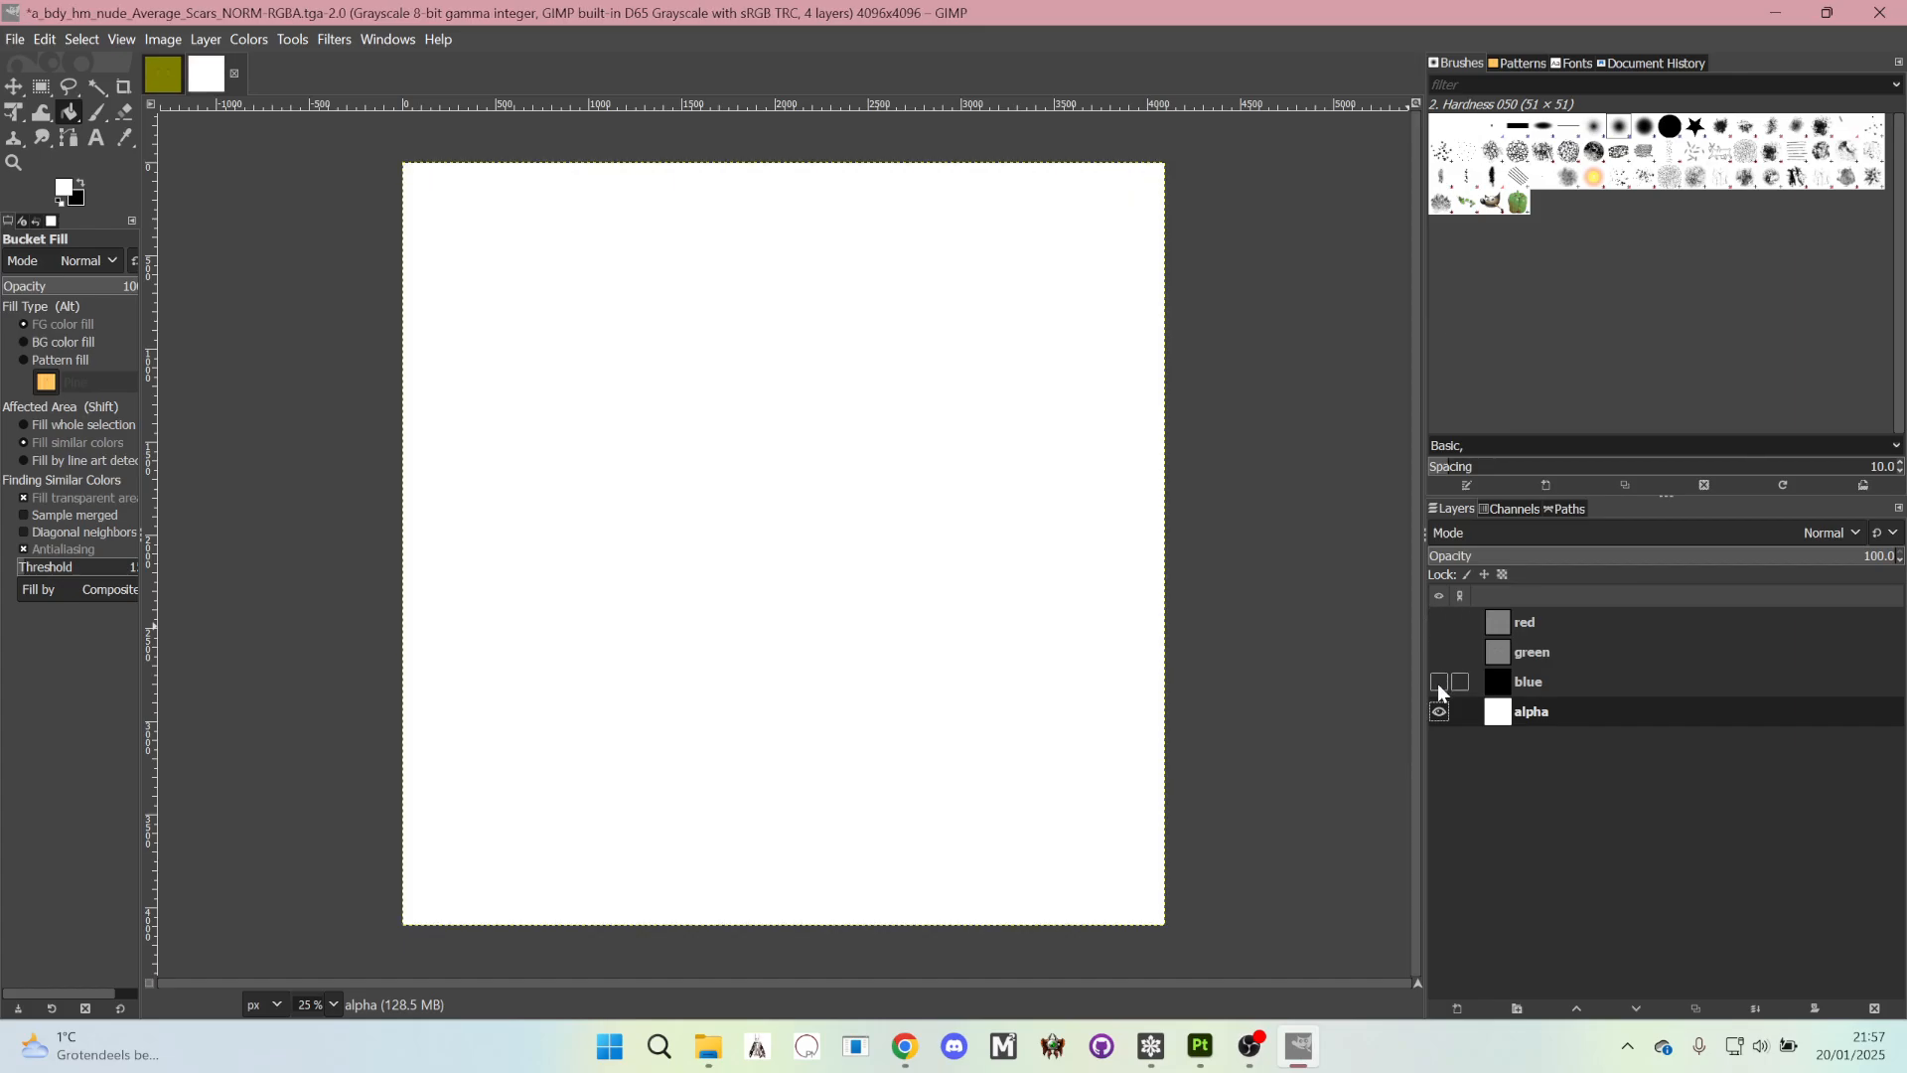
pyautogui.click(1440, 683)
pyautogui.click(1439, 651)
pyautogui.click(1439, 622)
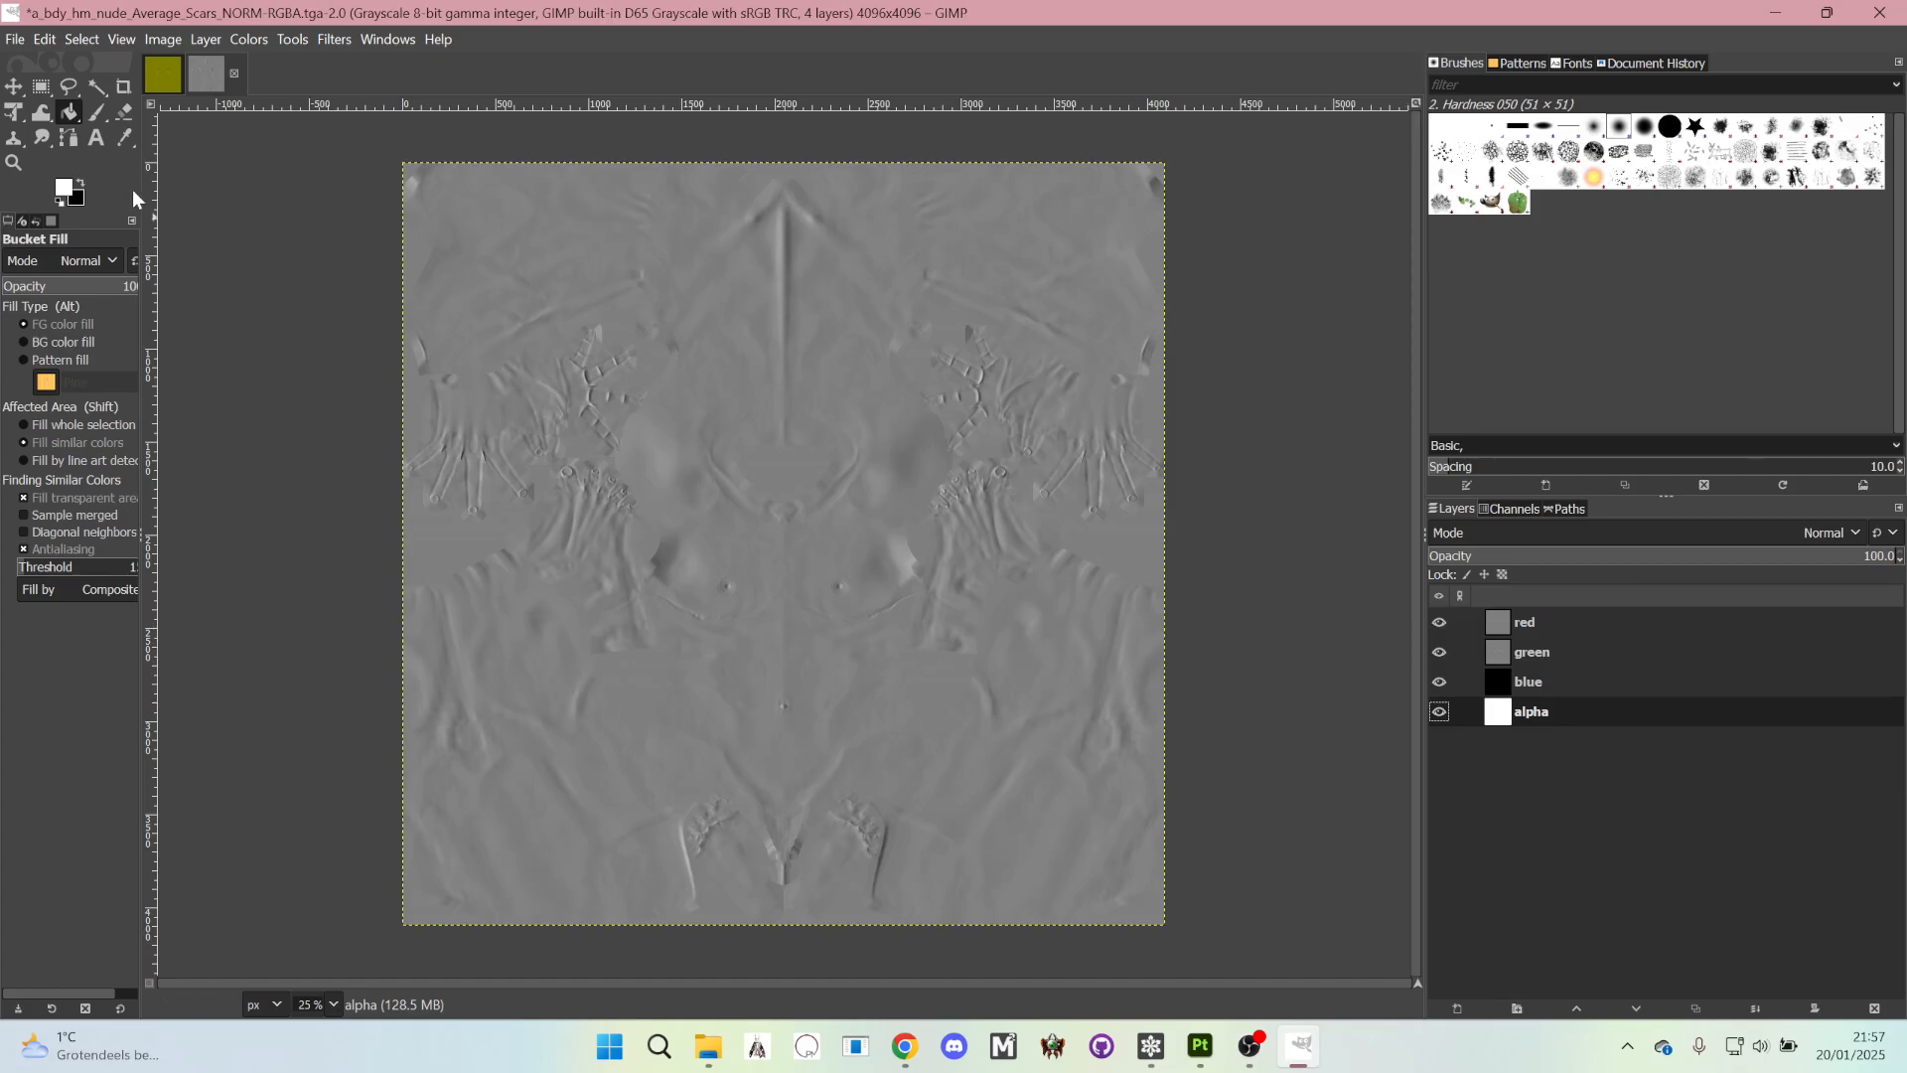
pyautogui.click(159, 75)
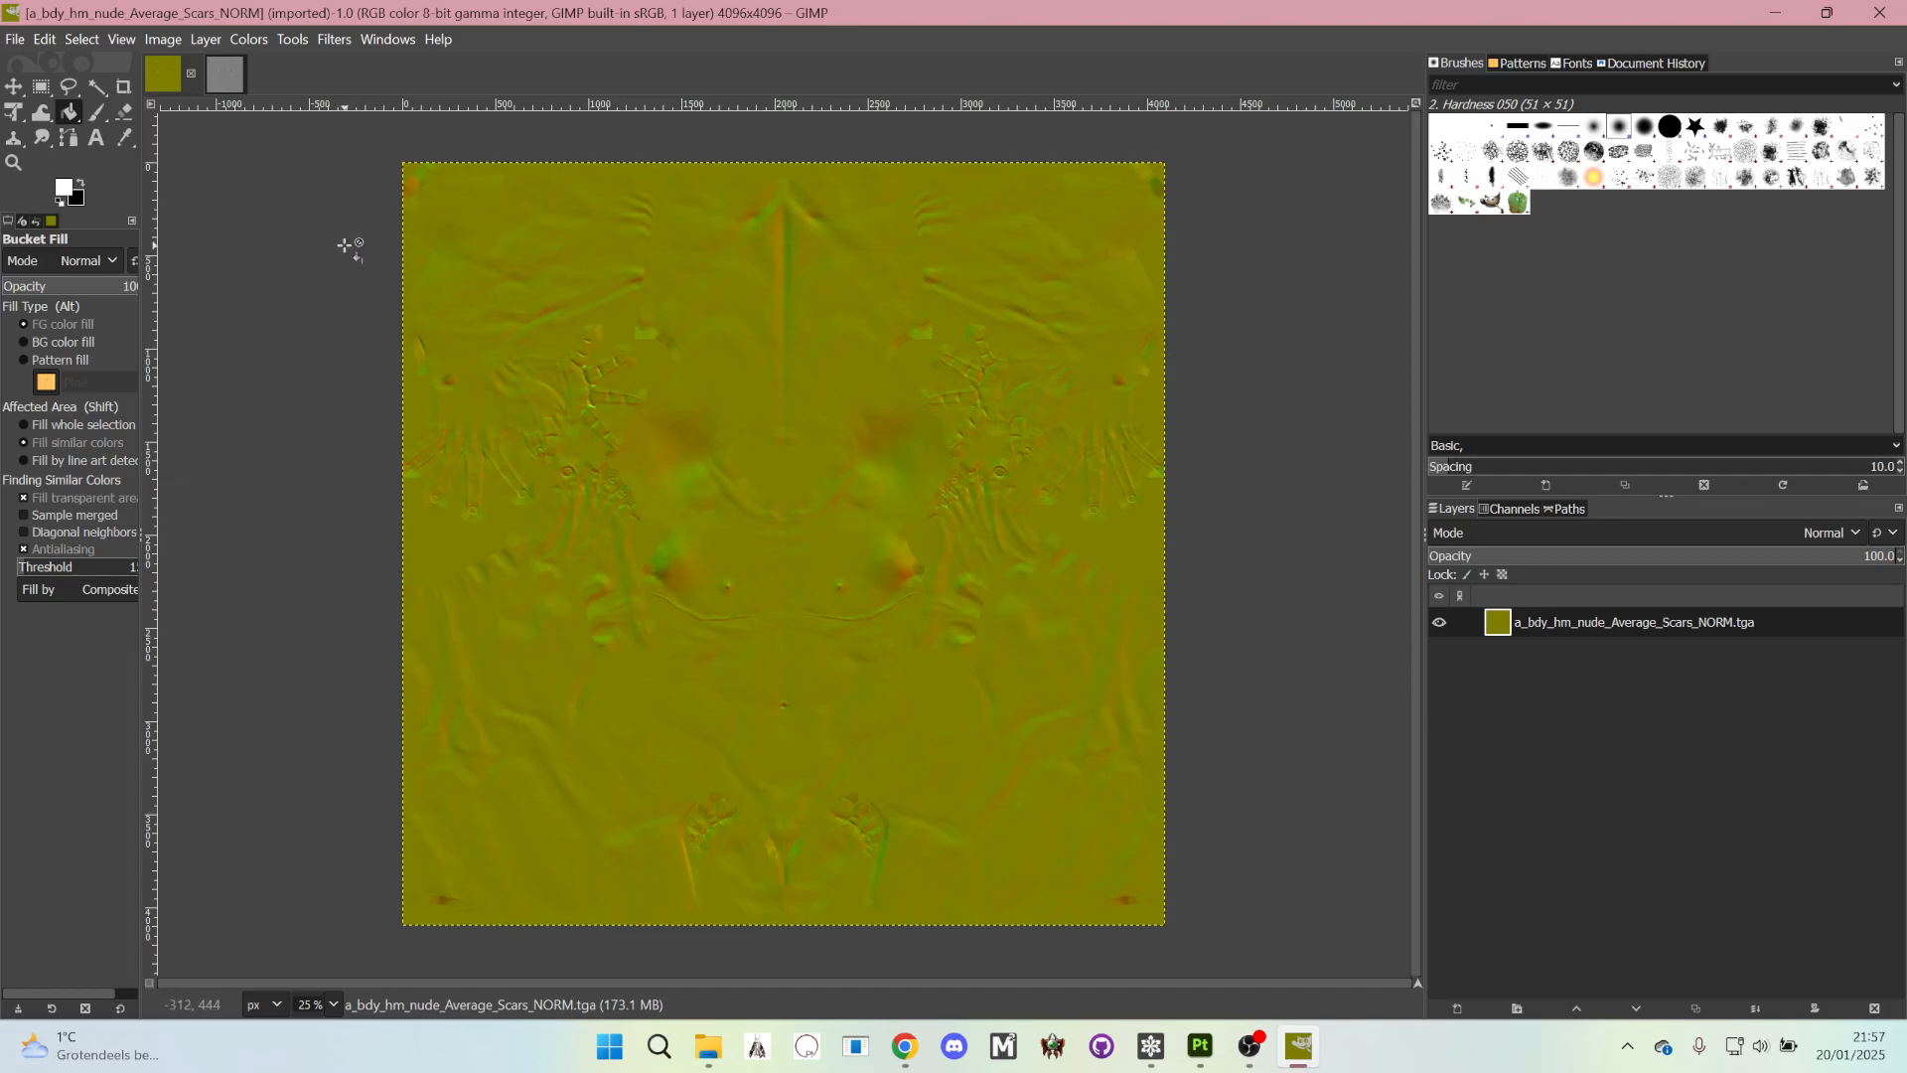
pyautogui.click(225, 75)
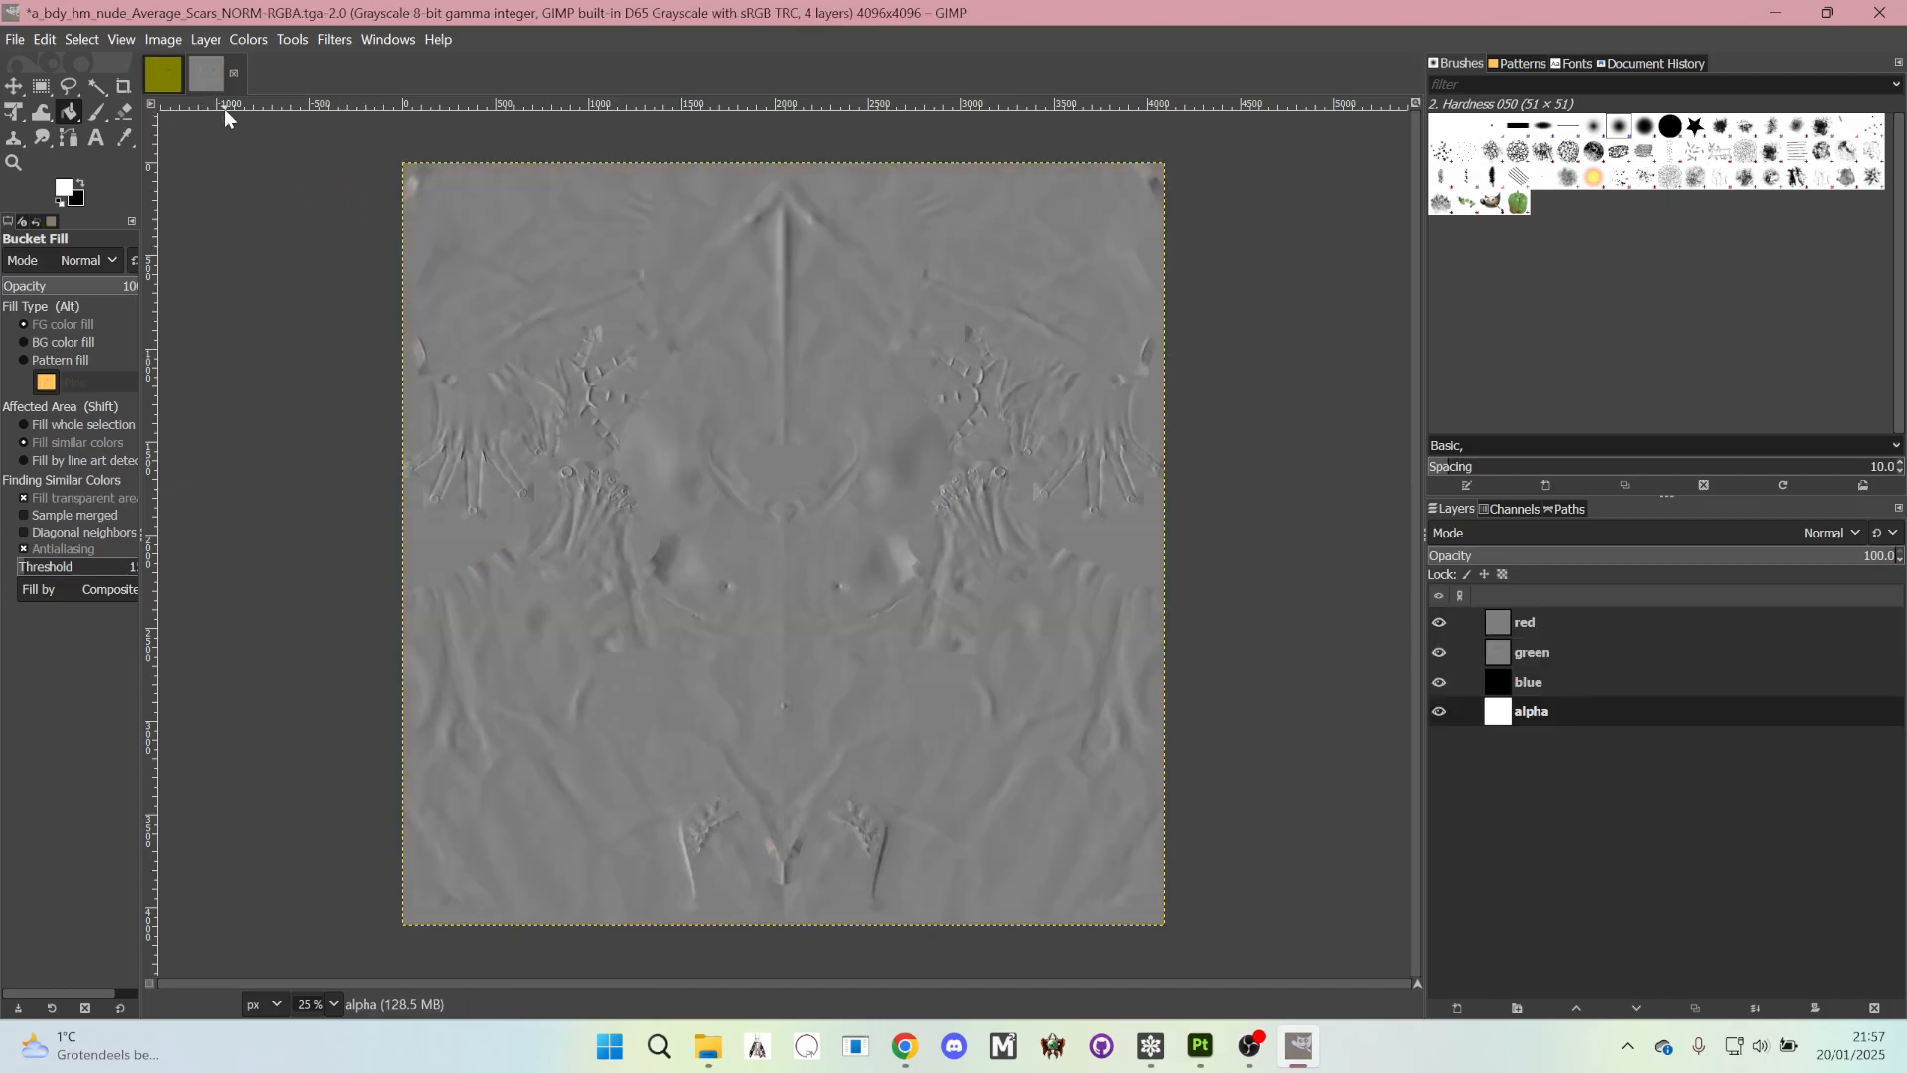
# - Bucket-fill the blue layer with white (ffffff), hiding the red and green layers during the fill and showing them again
pyautogui.click(1438, 623)
pyautogui.click(1439, 652)
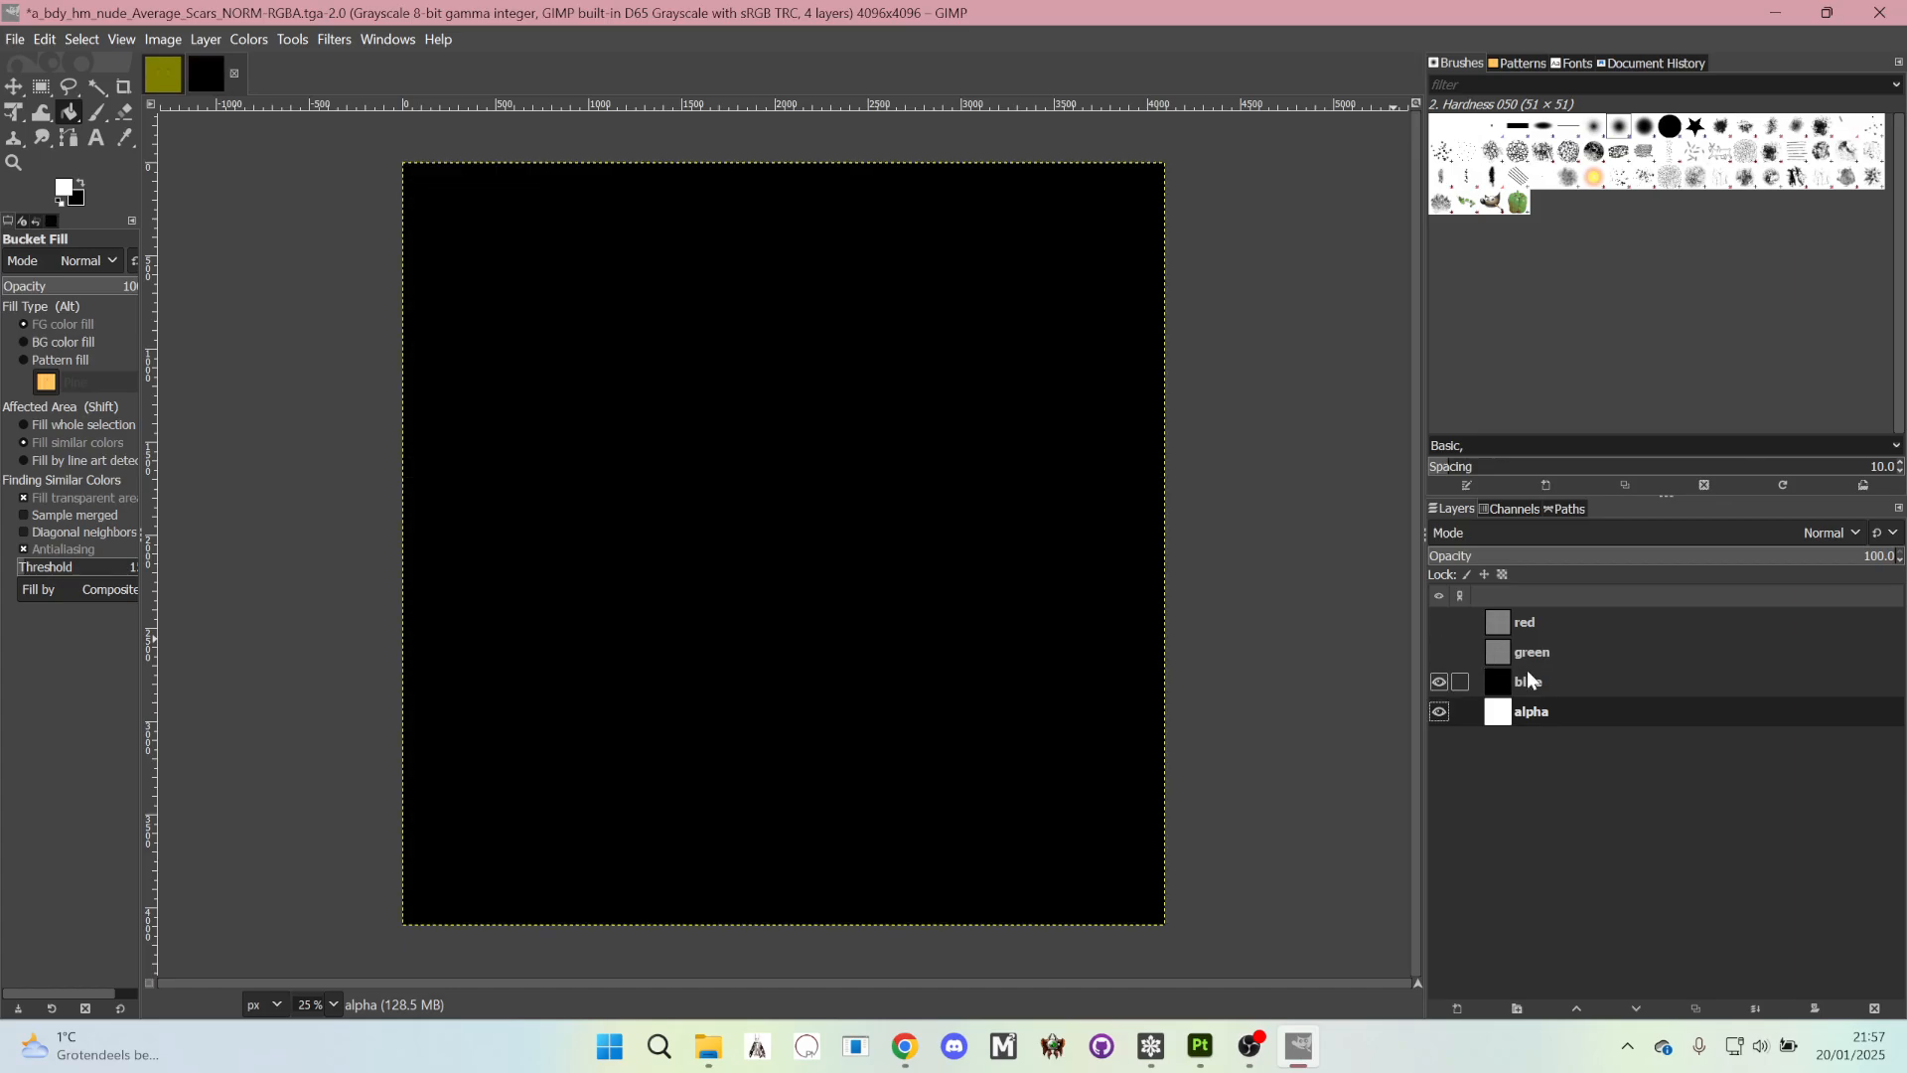
pyautogui.click(1539, 682)
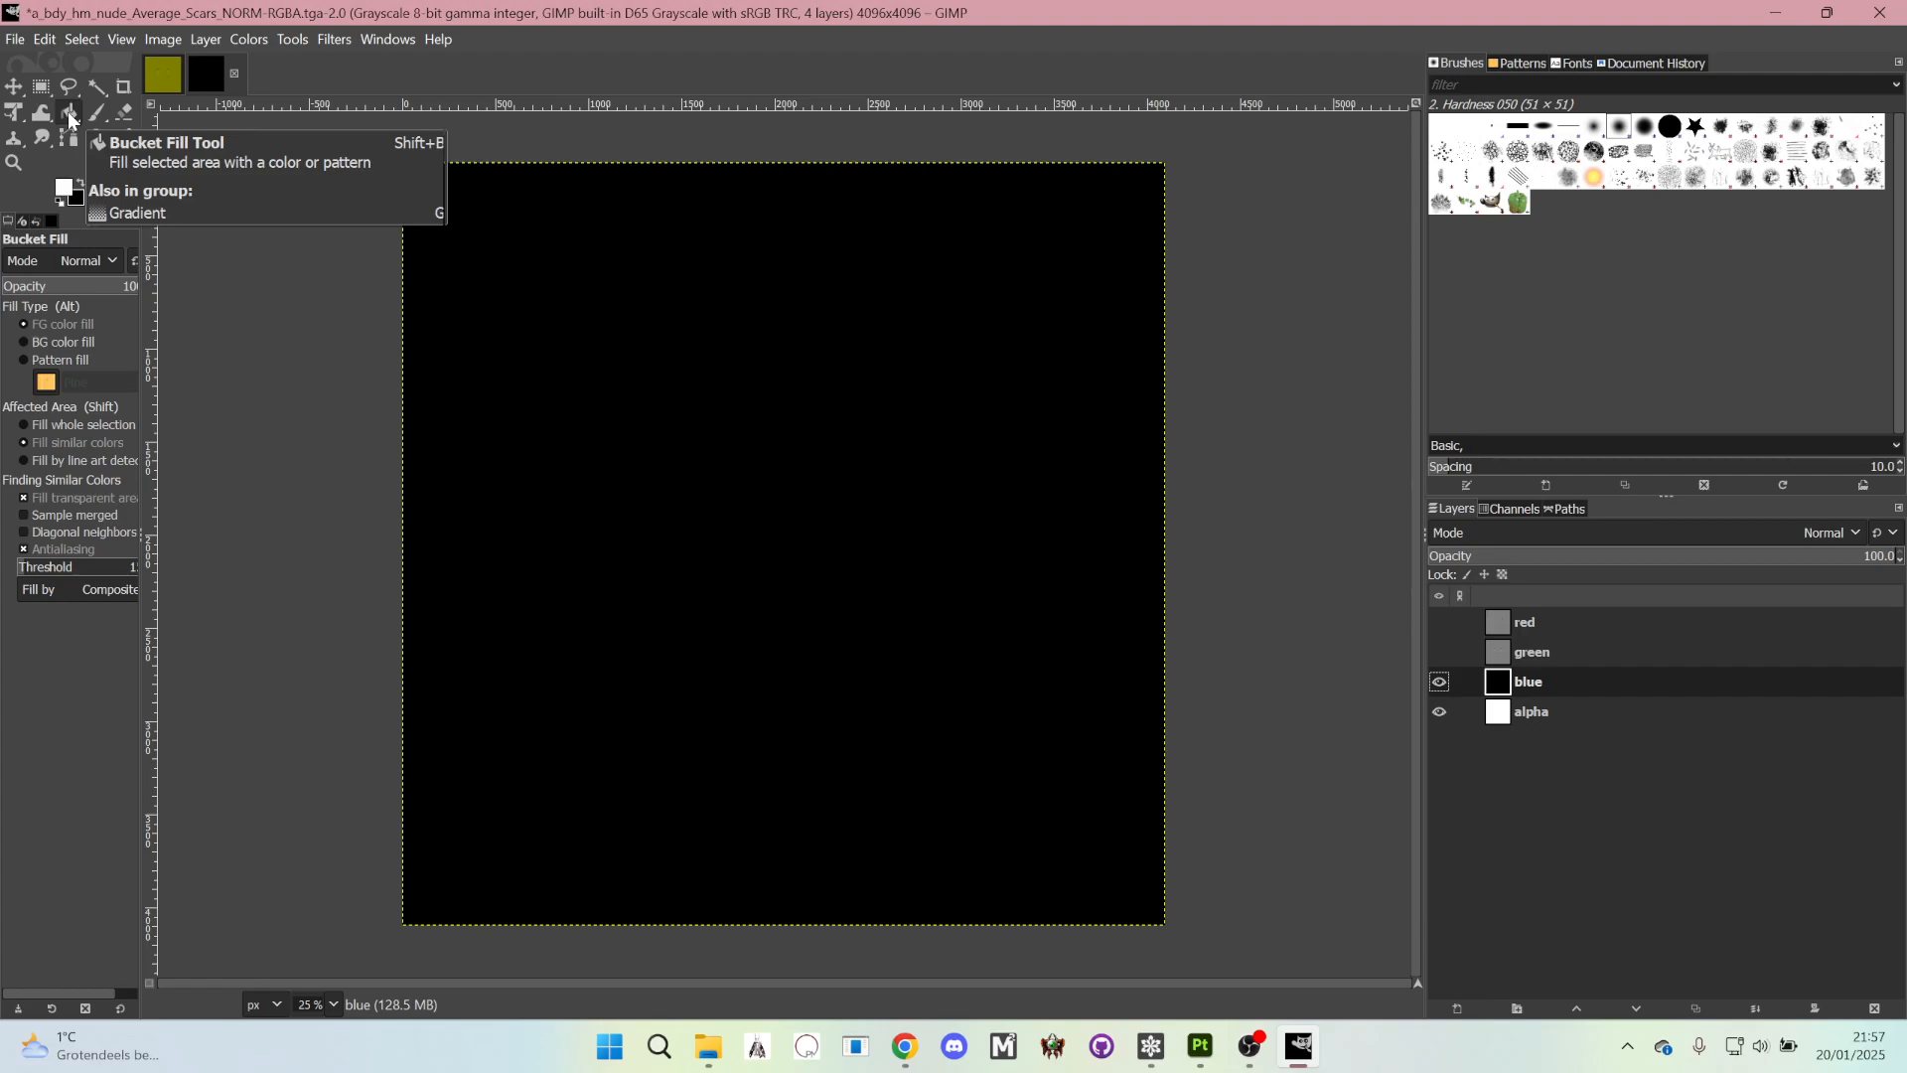
pyautogui.click(62, 188)
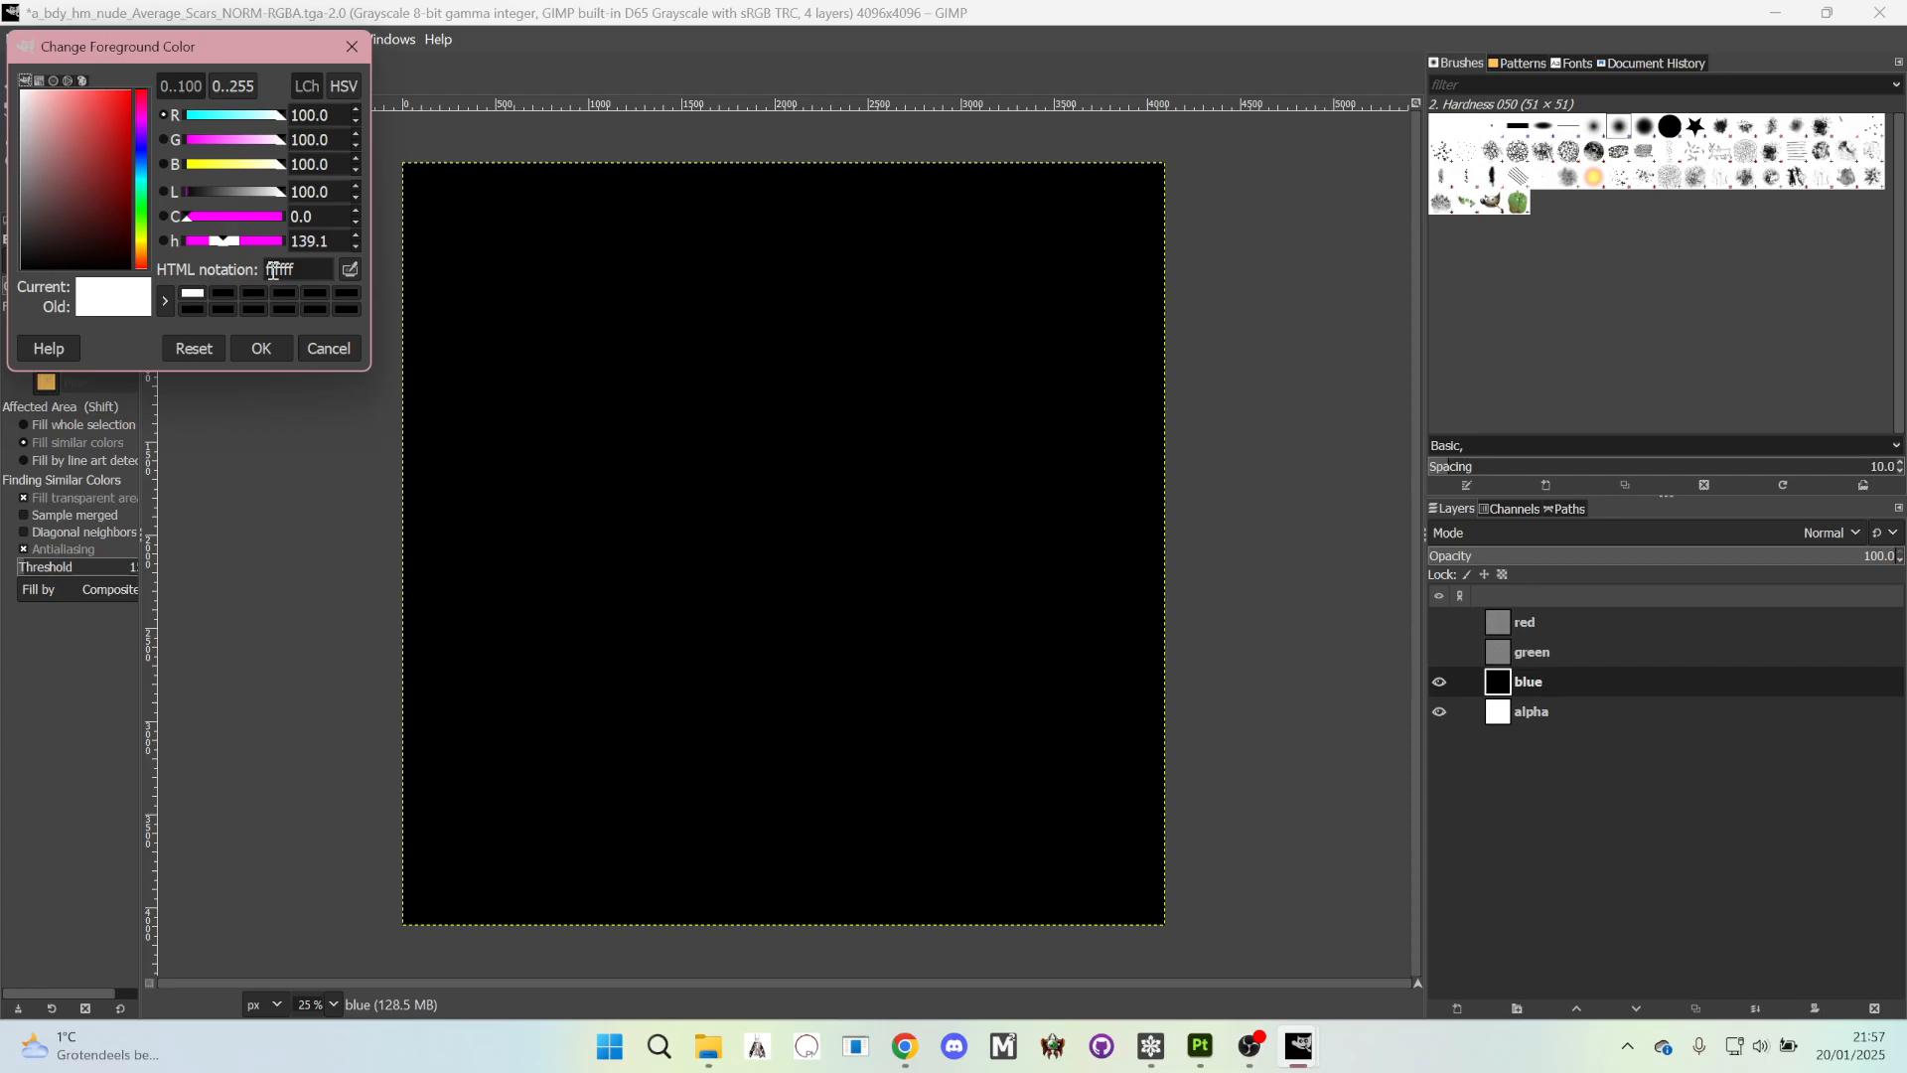
pyautogui.click(262, 348)
pyautogui.click(784, 417)
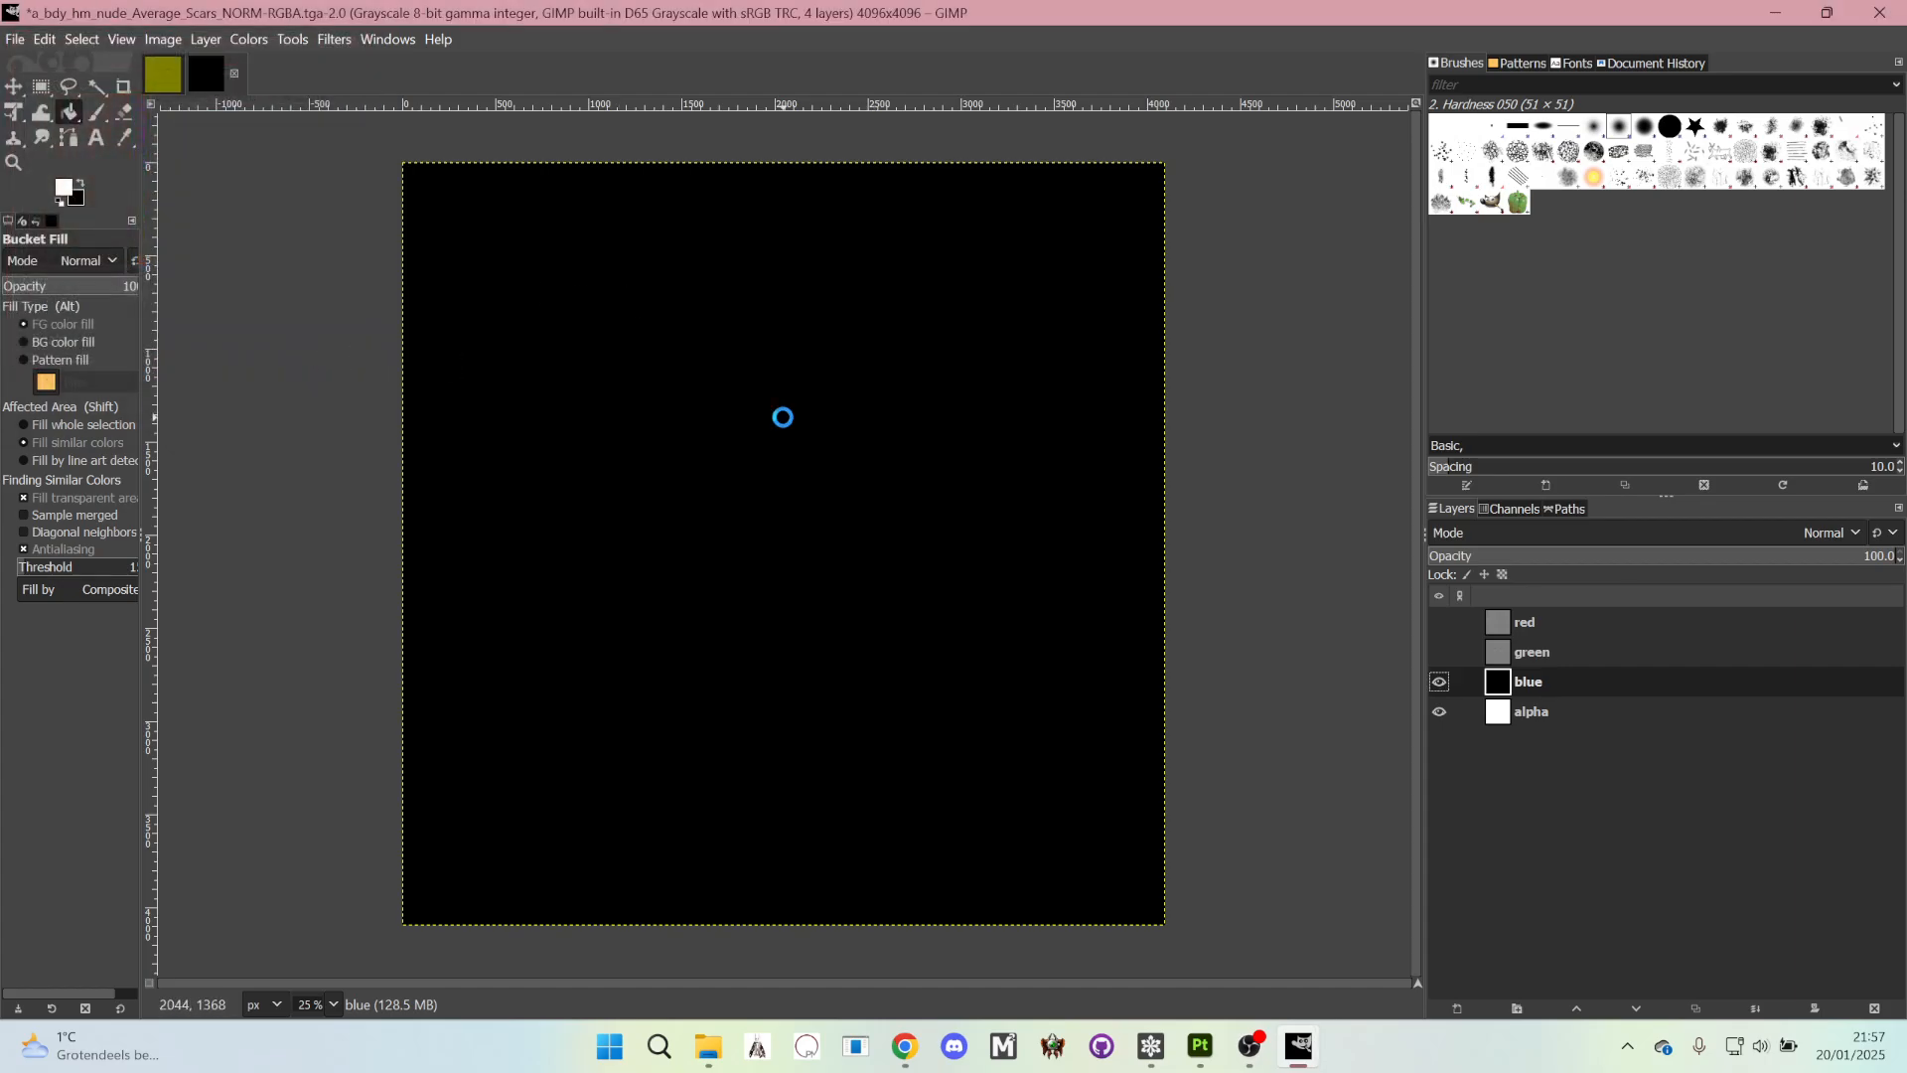
pyautogui.click(1439, 652)
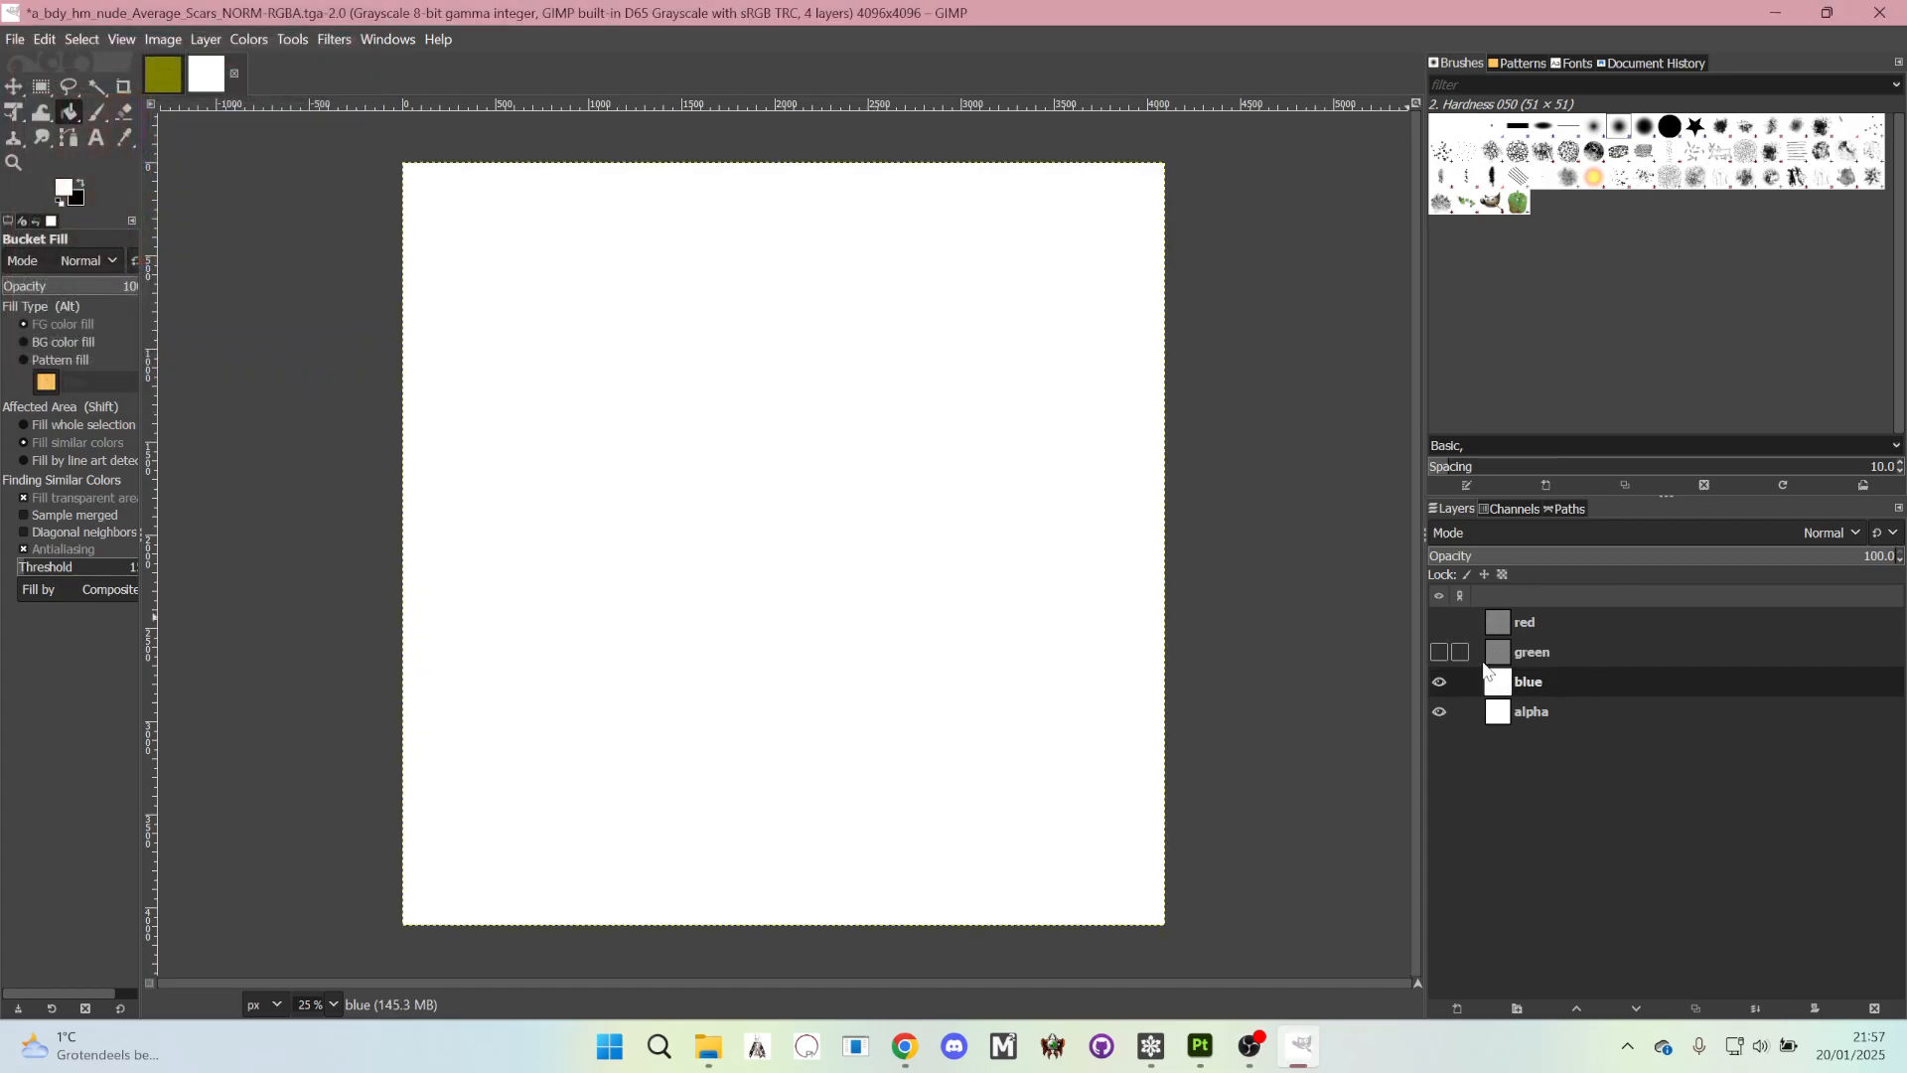
pyautogui.click(1439, 621)
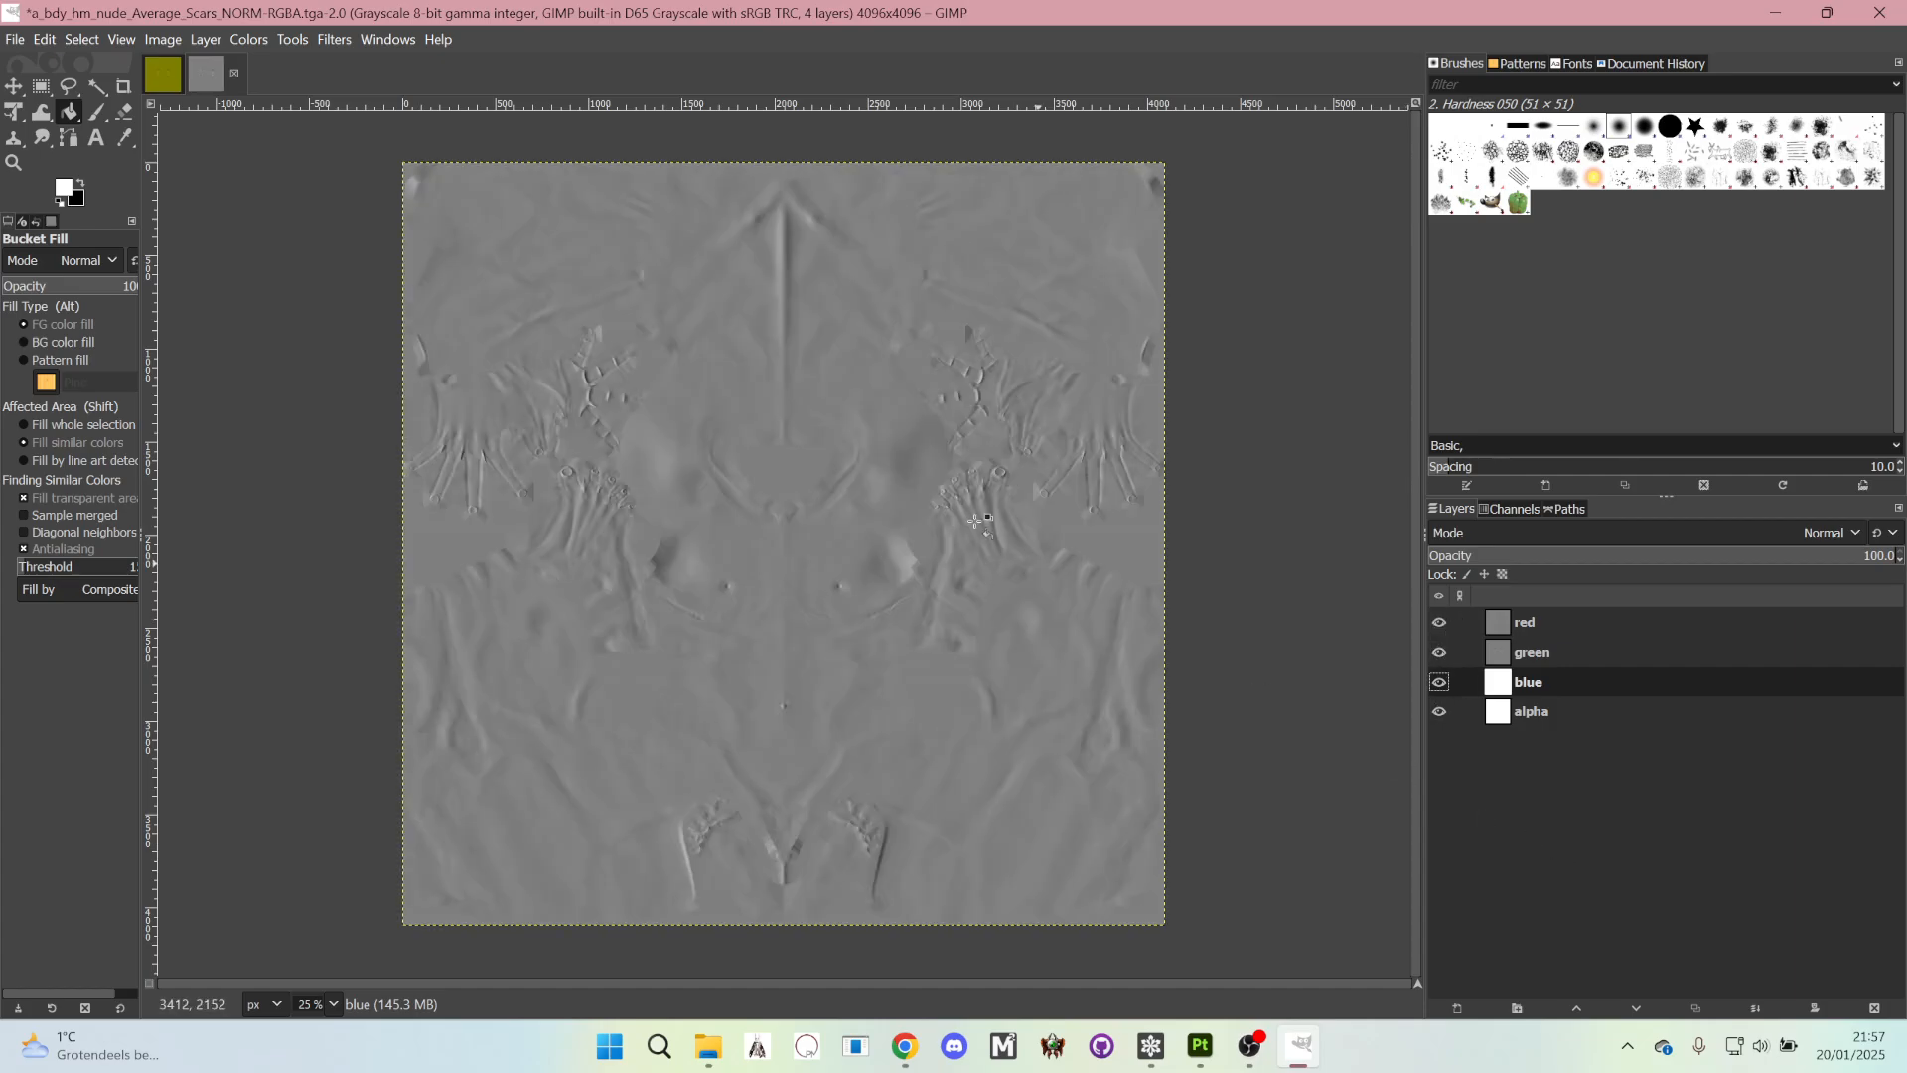
# - Compose the red, green, blue and alpha layers into a new image using the RGBA color model
pyautogui.click(249, 40)
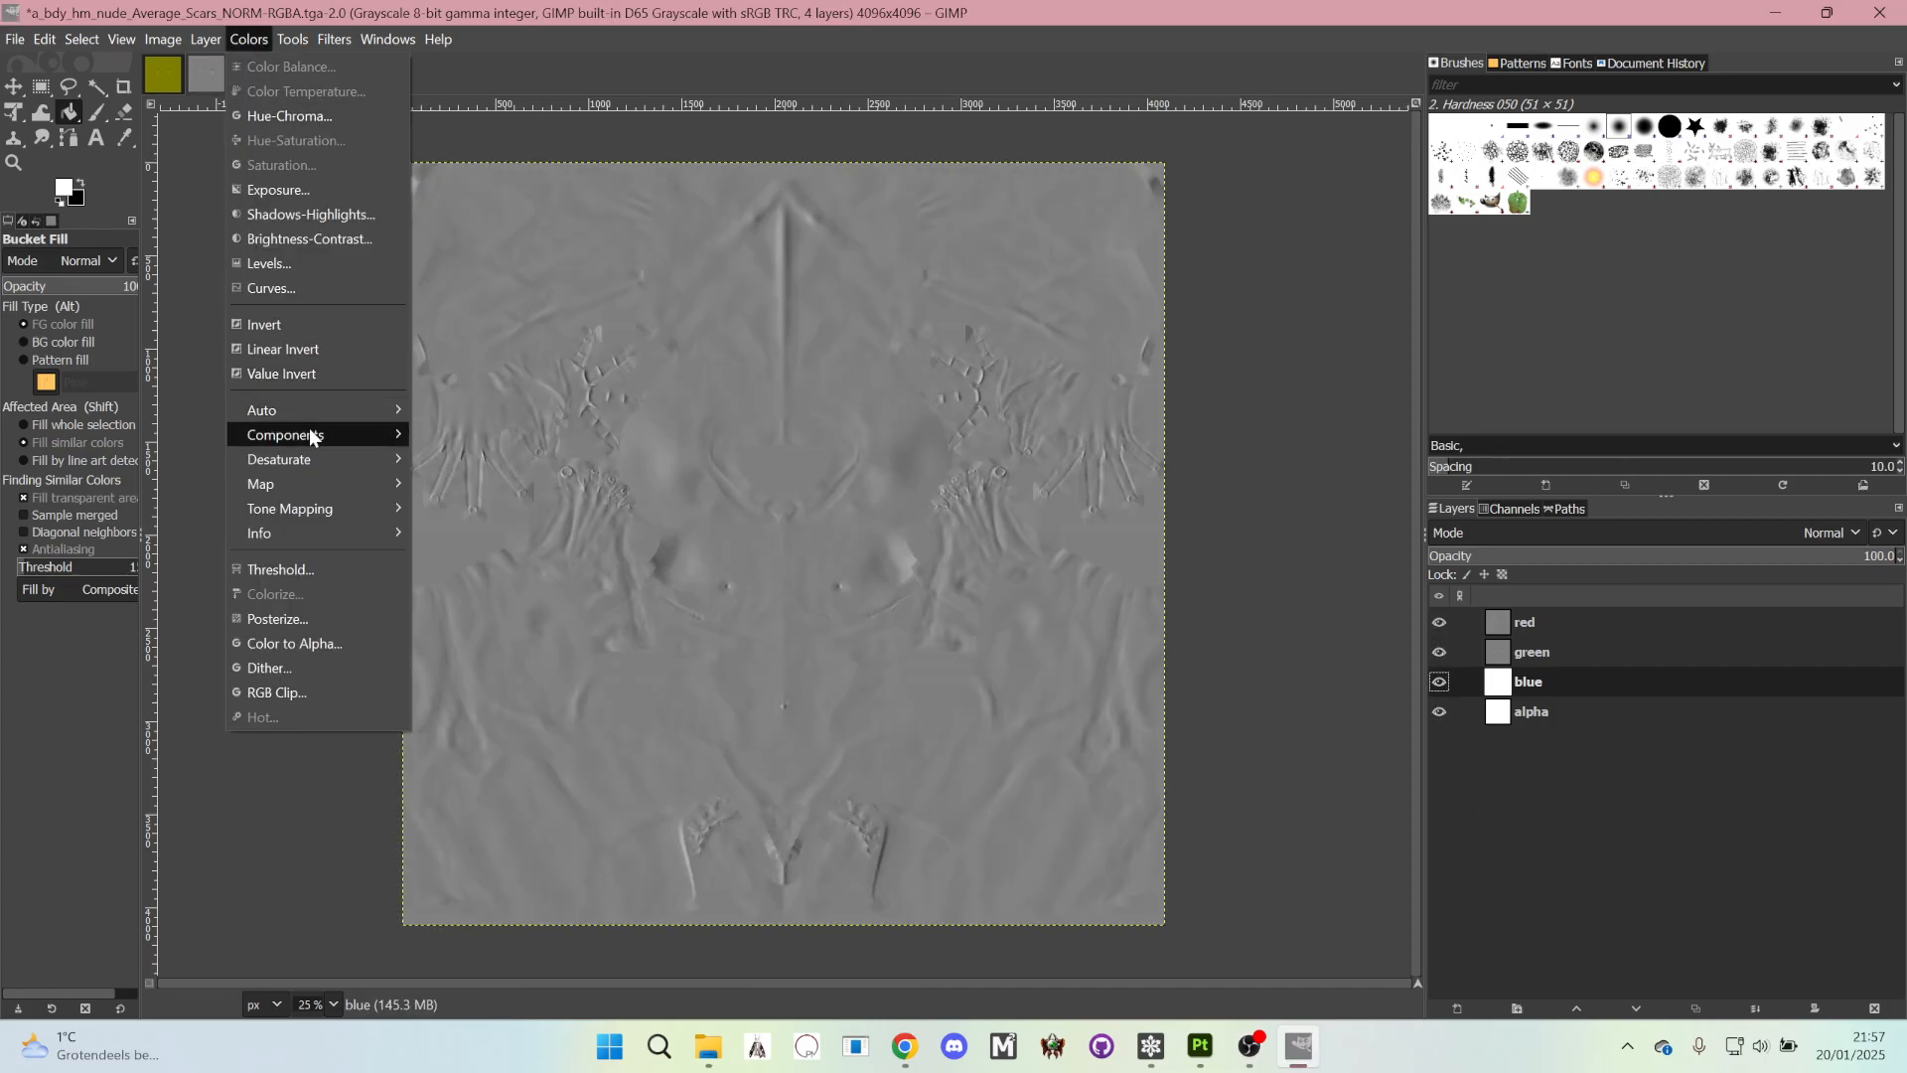
pyautogui.moveTo(313, 437)
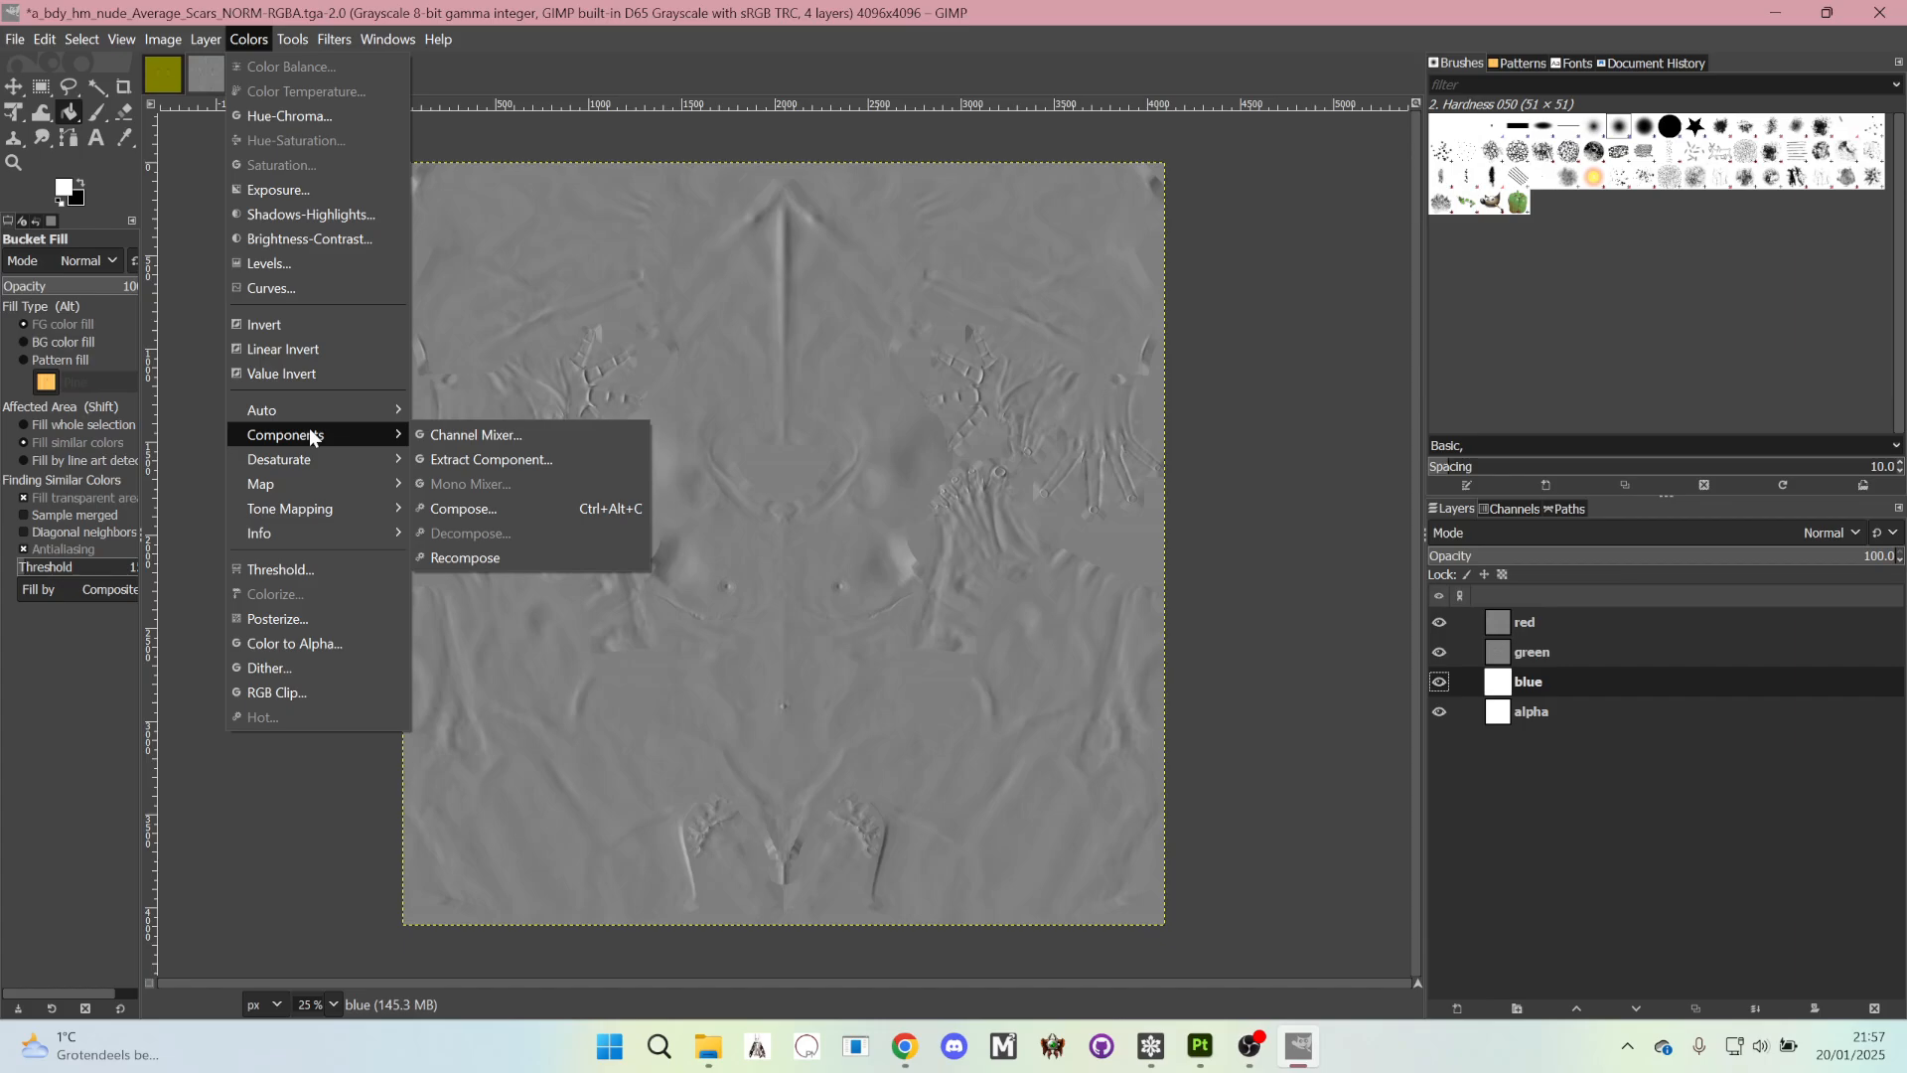
pyautogui.click(501, 510)
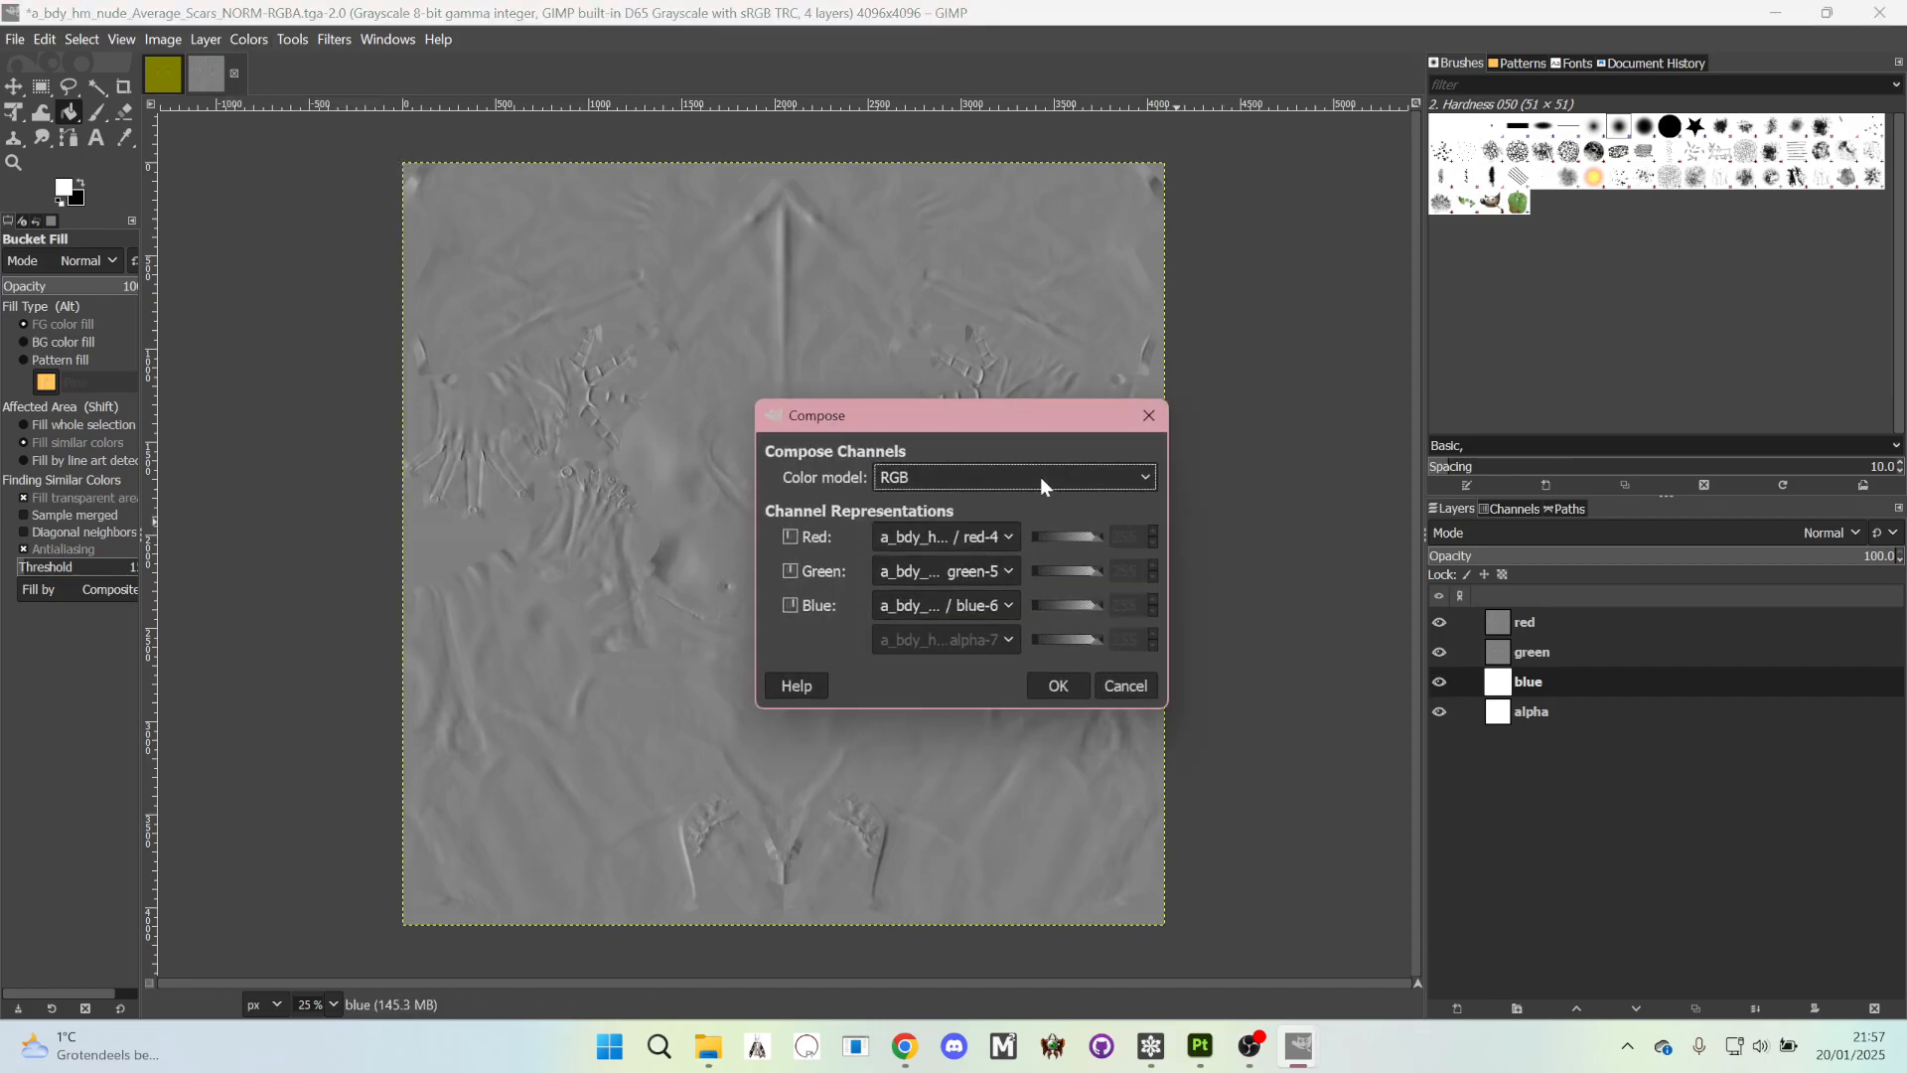
pyautogui.click(1040, 476)
pyautogui.click(989, 521)
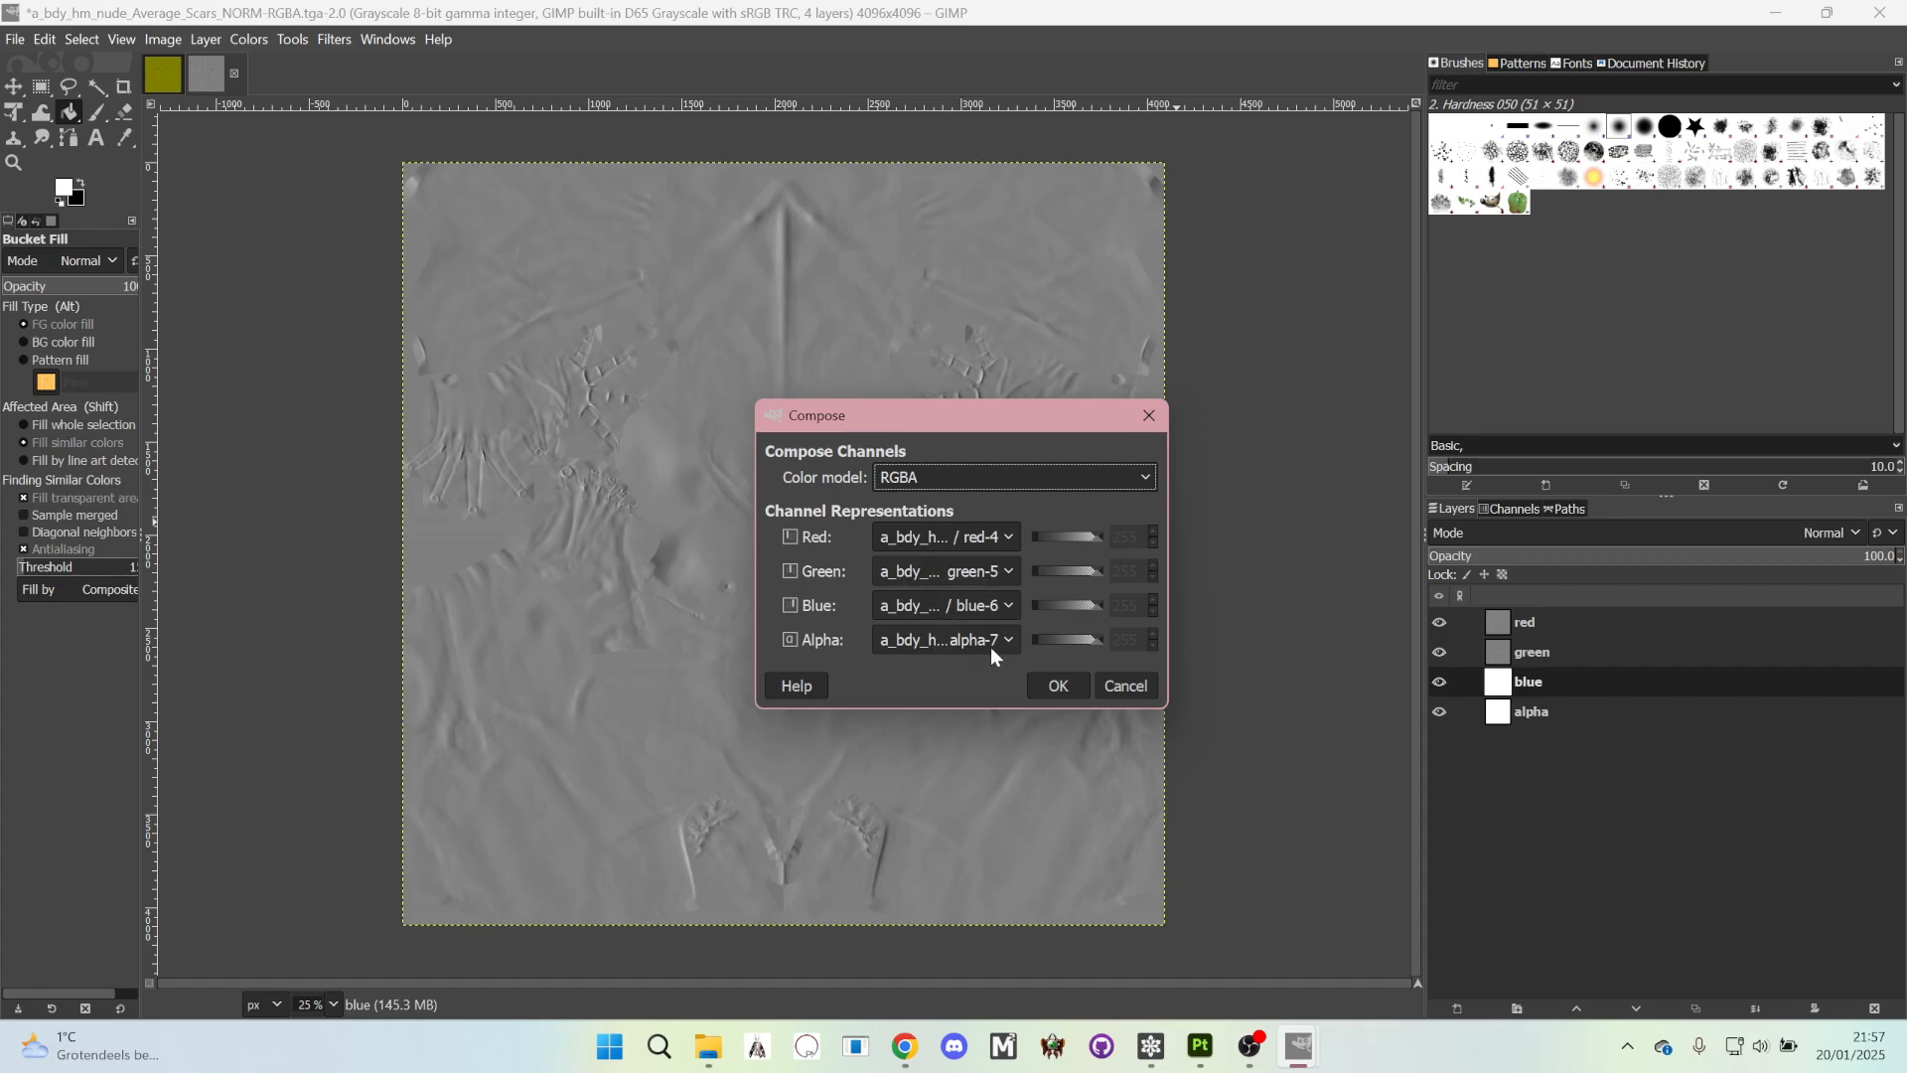
pyautogui.click(1053, 685)
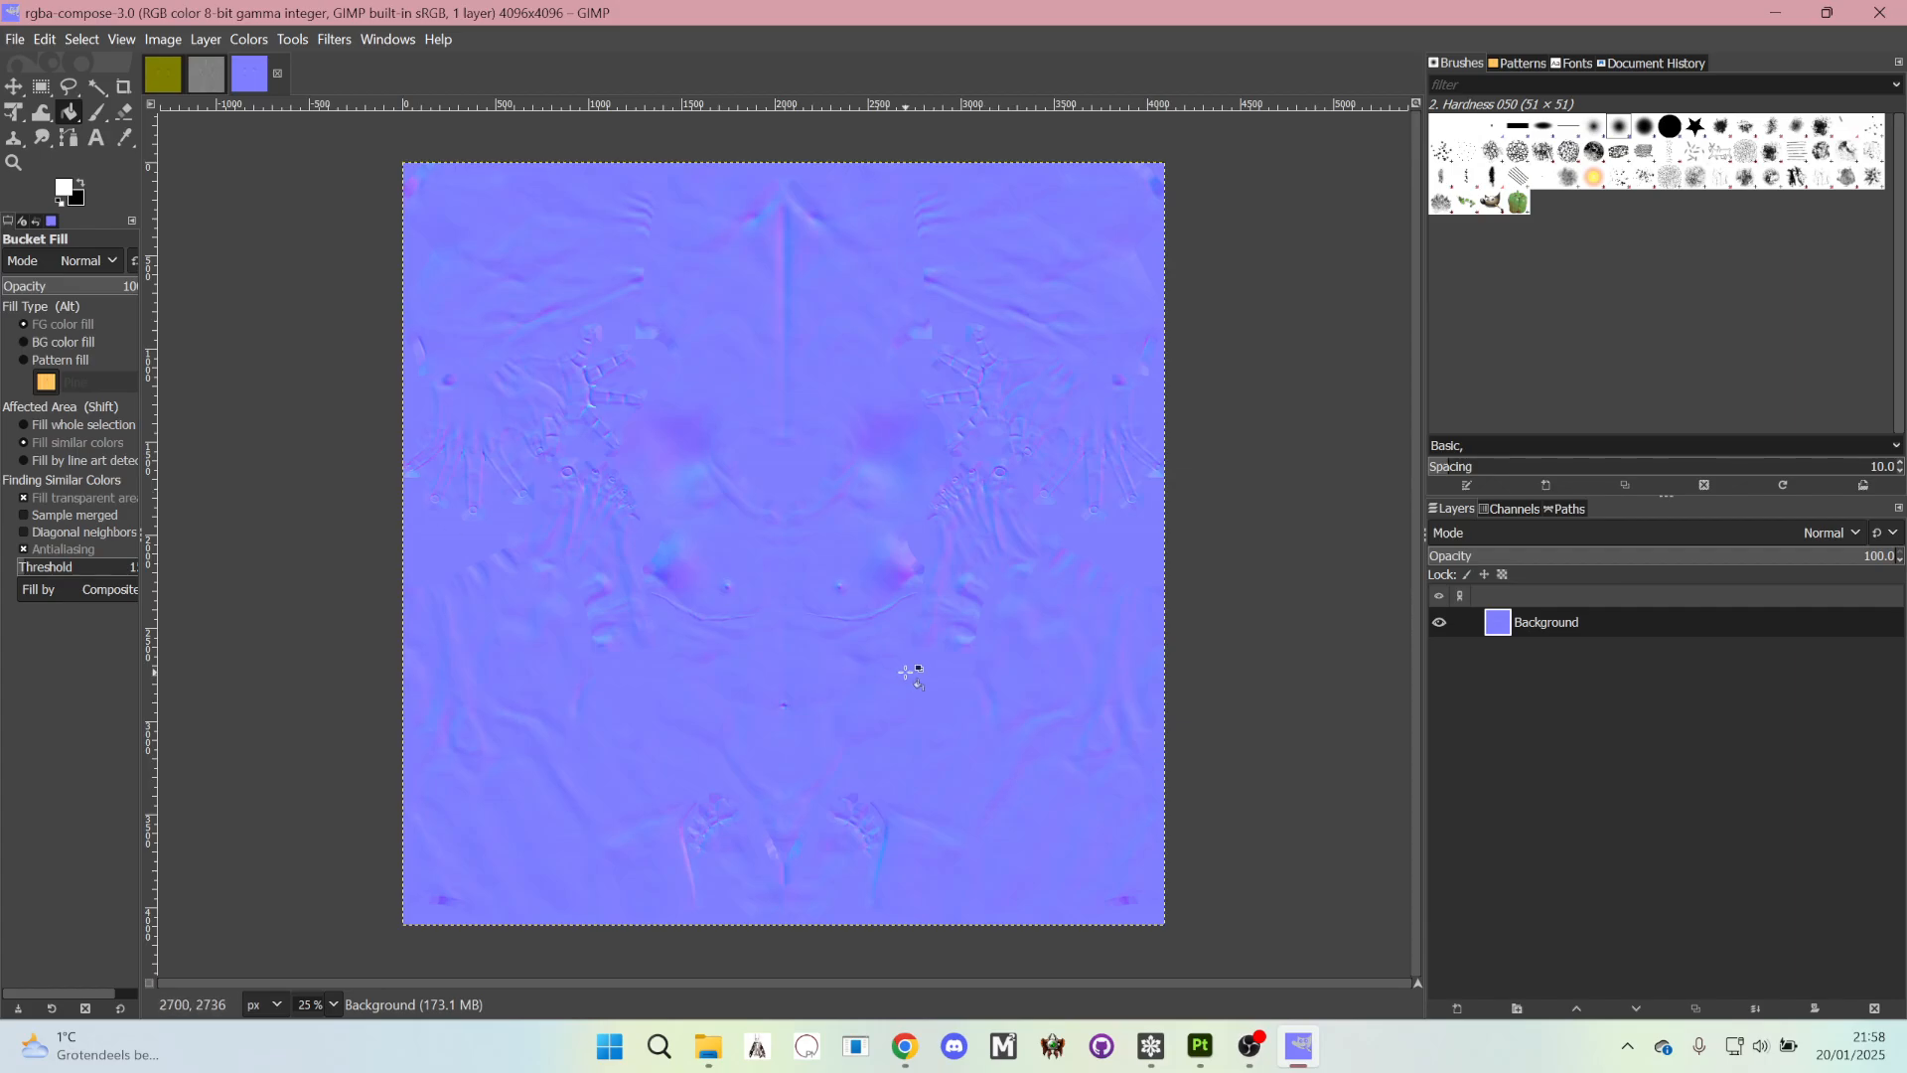
# - Start exporting the composed image and choose !! Dragon Age Mods\Top Surgery Scars\Exports\GIMP as the destination folder
pyautogui.click(18, 39)
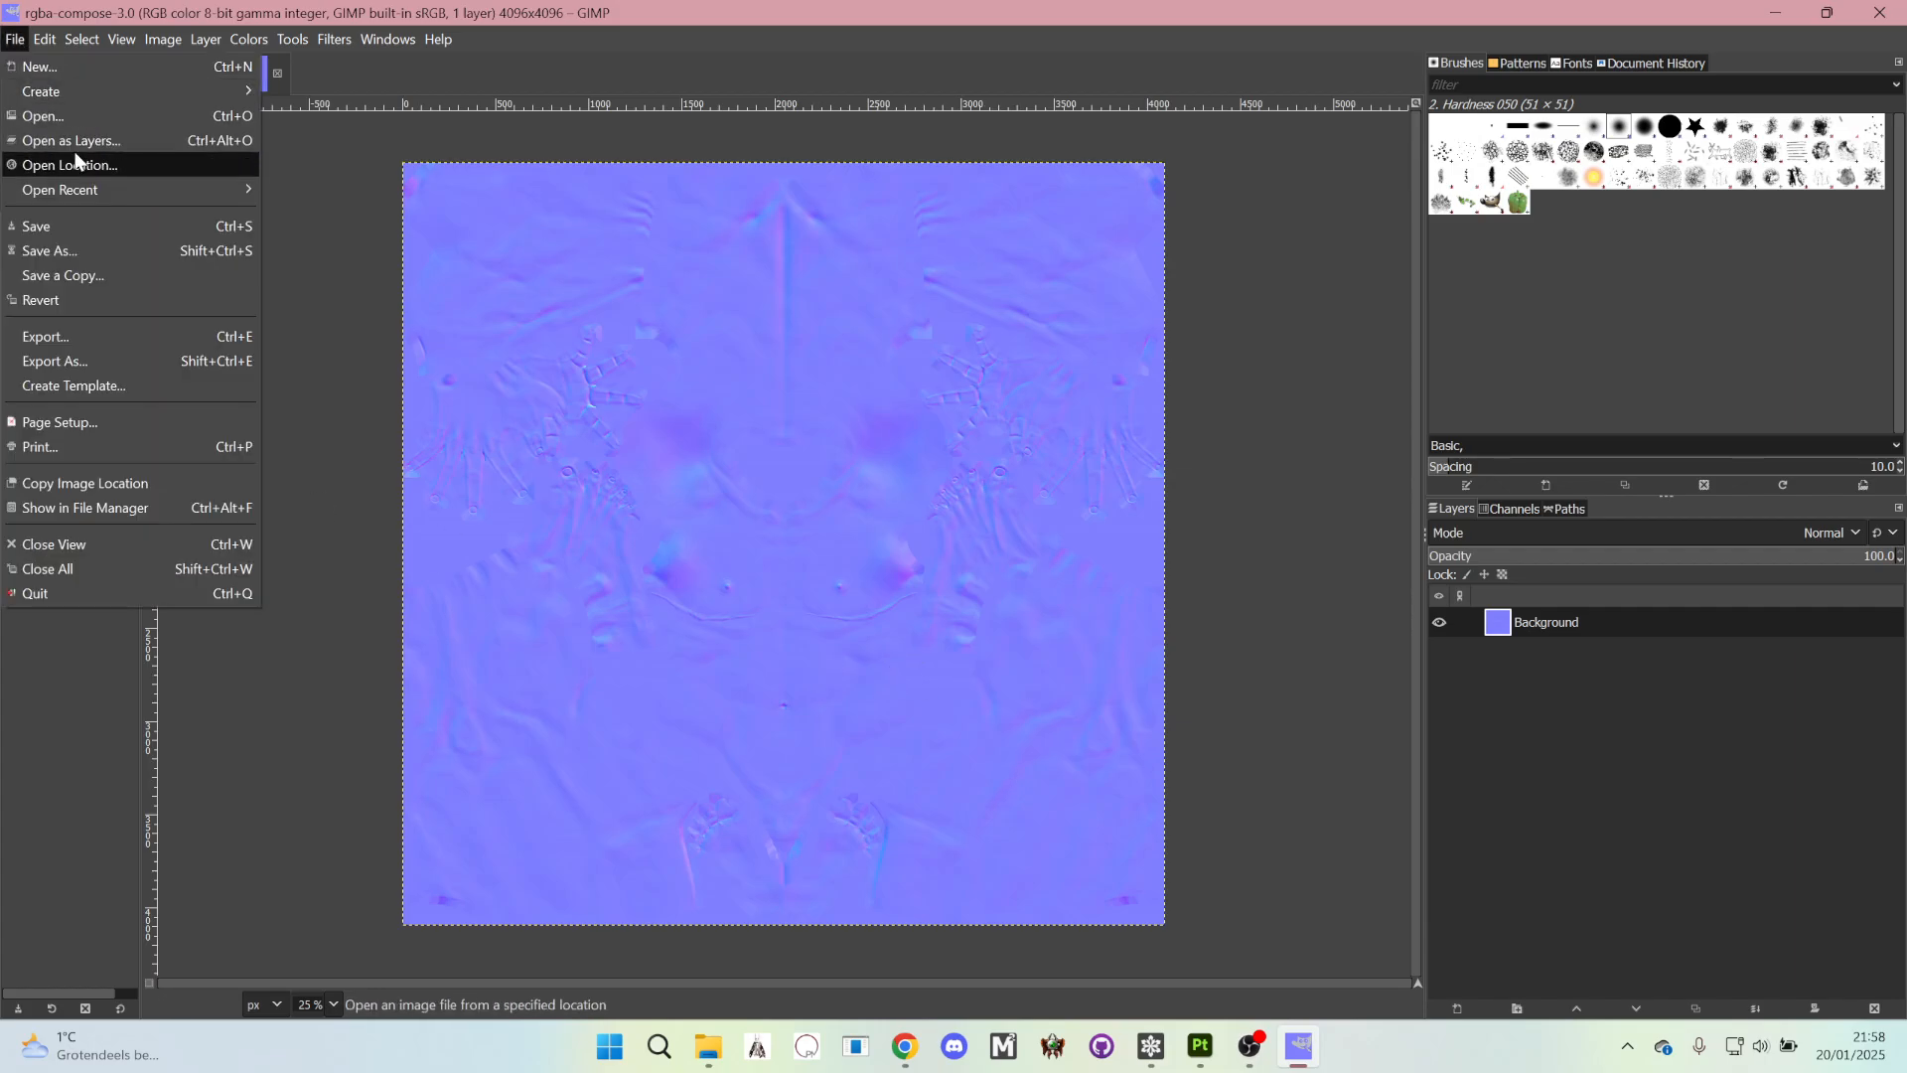
pyautogui.click(101, 337)
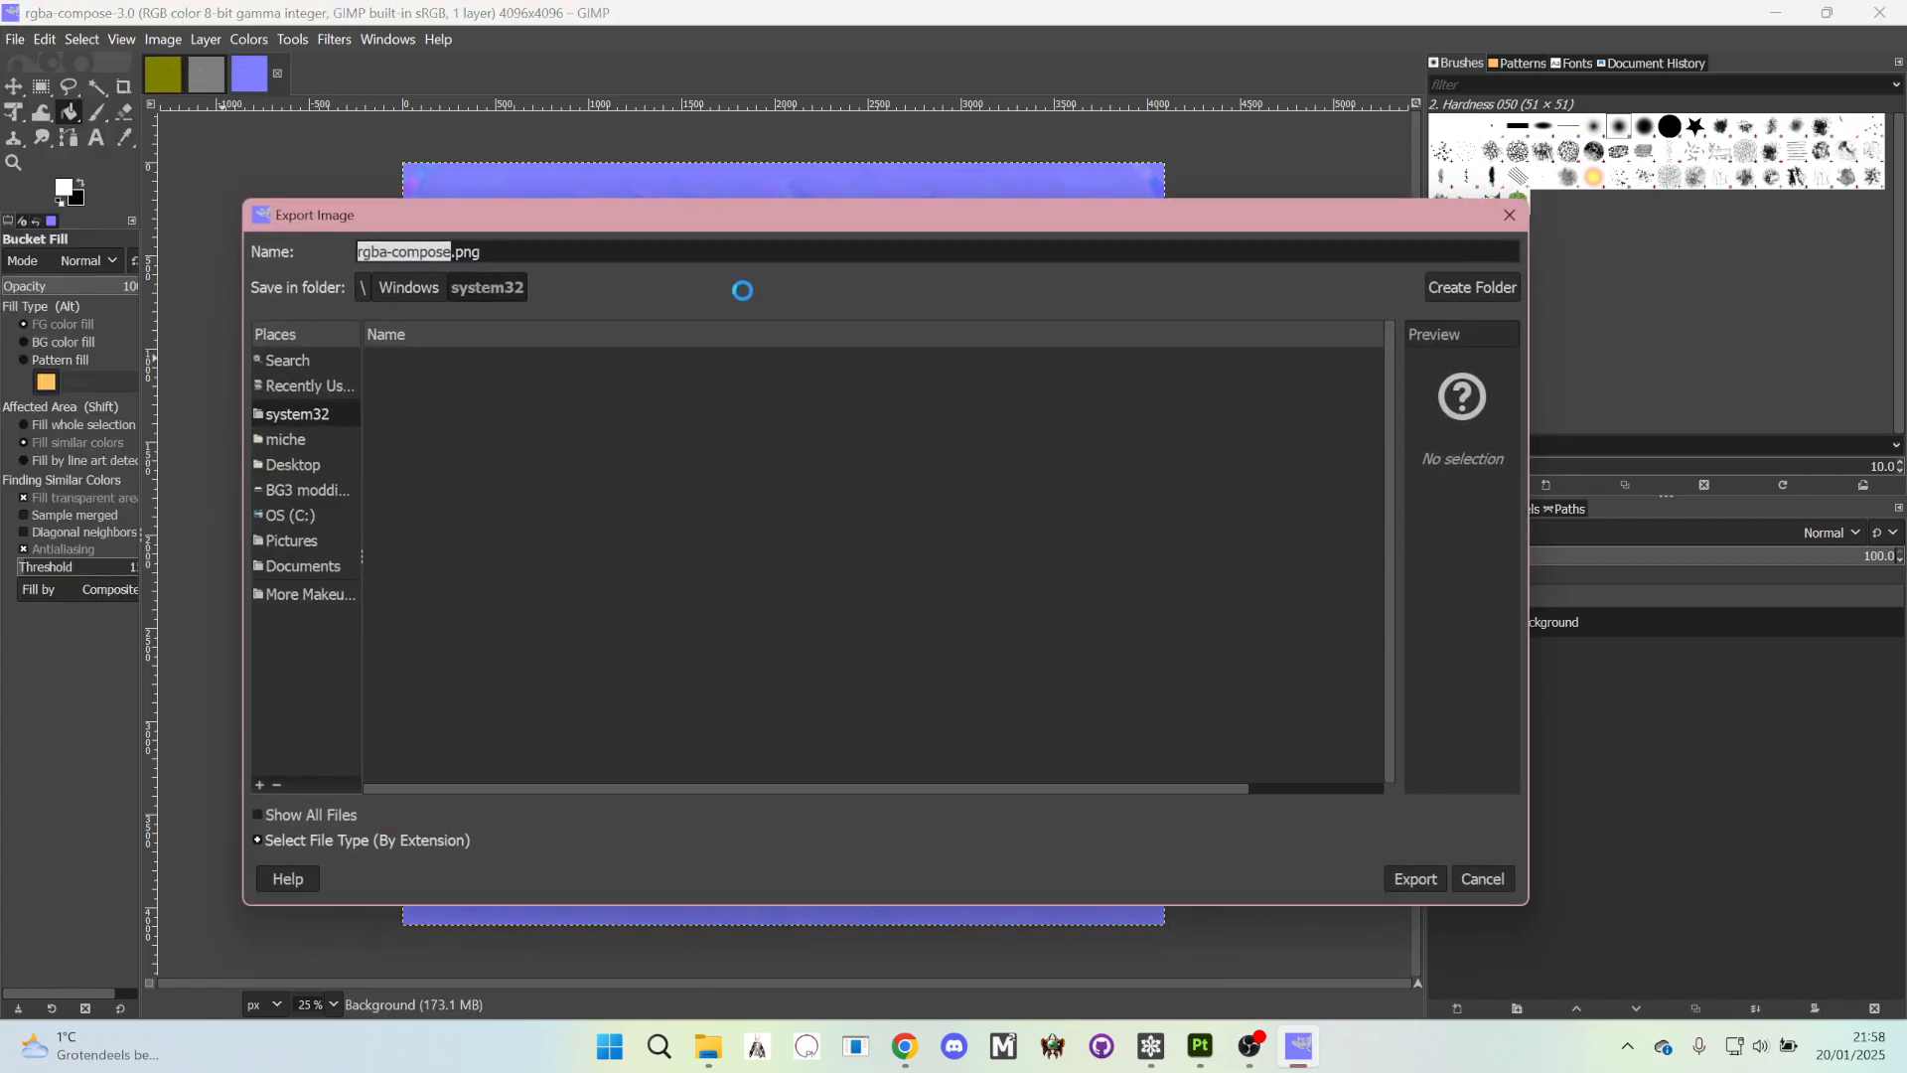
pyautogui.click(323, 385)
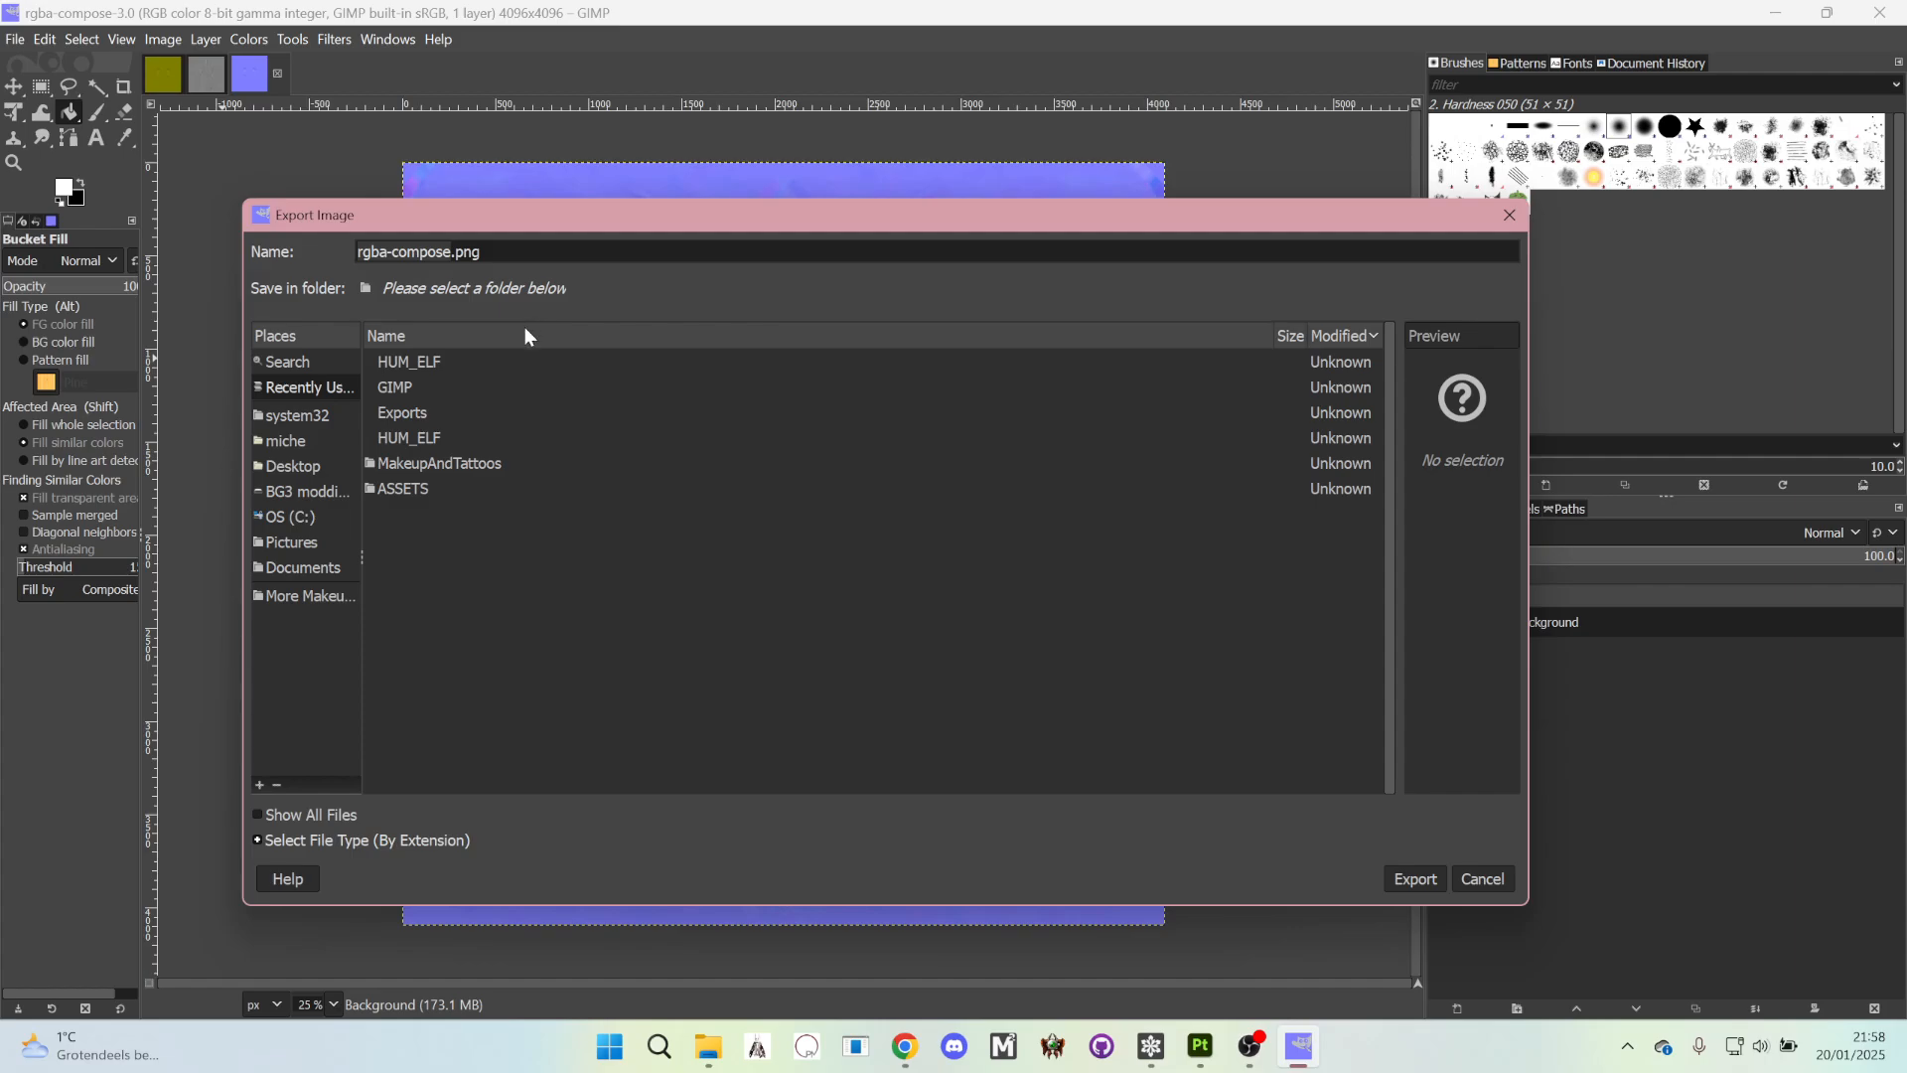
pyautogui.click(461, 355)
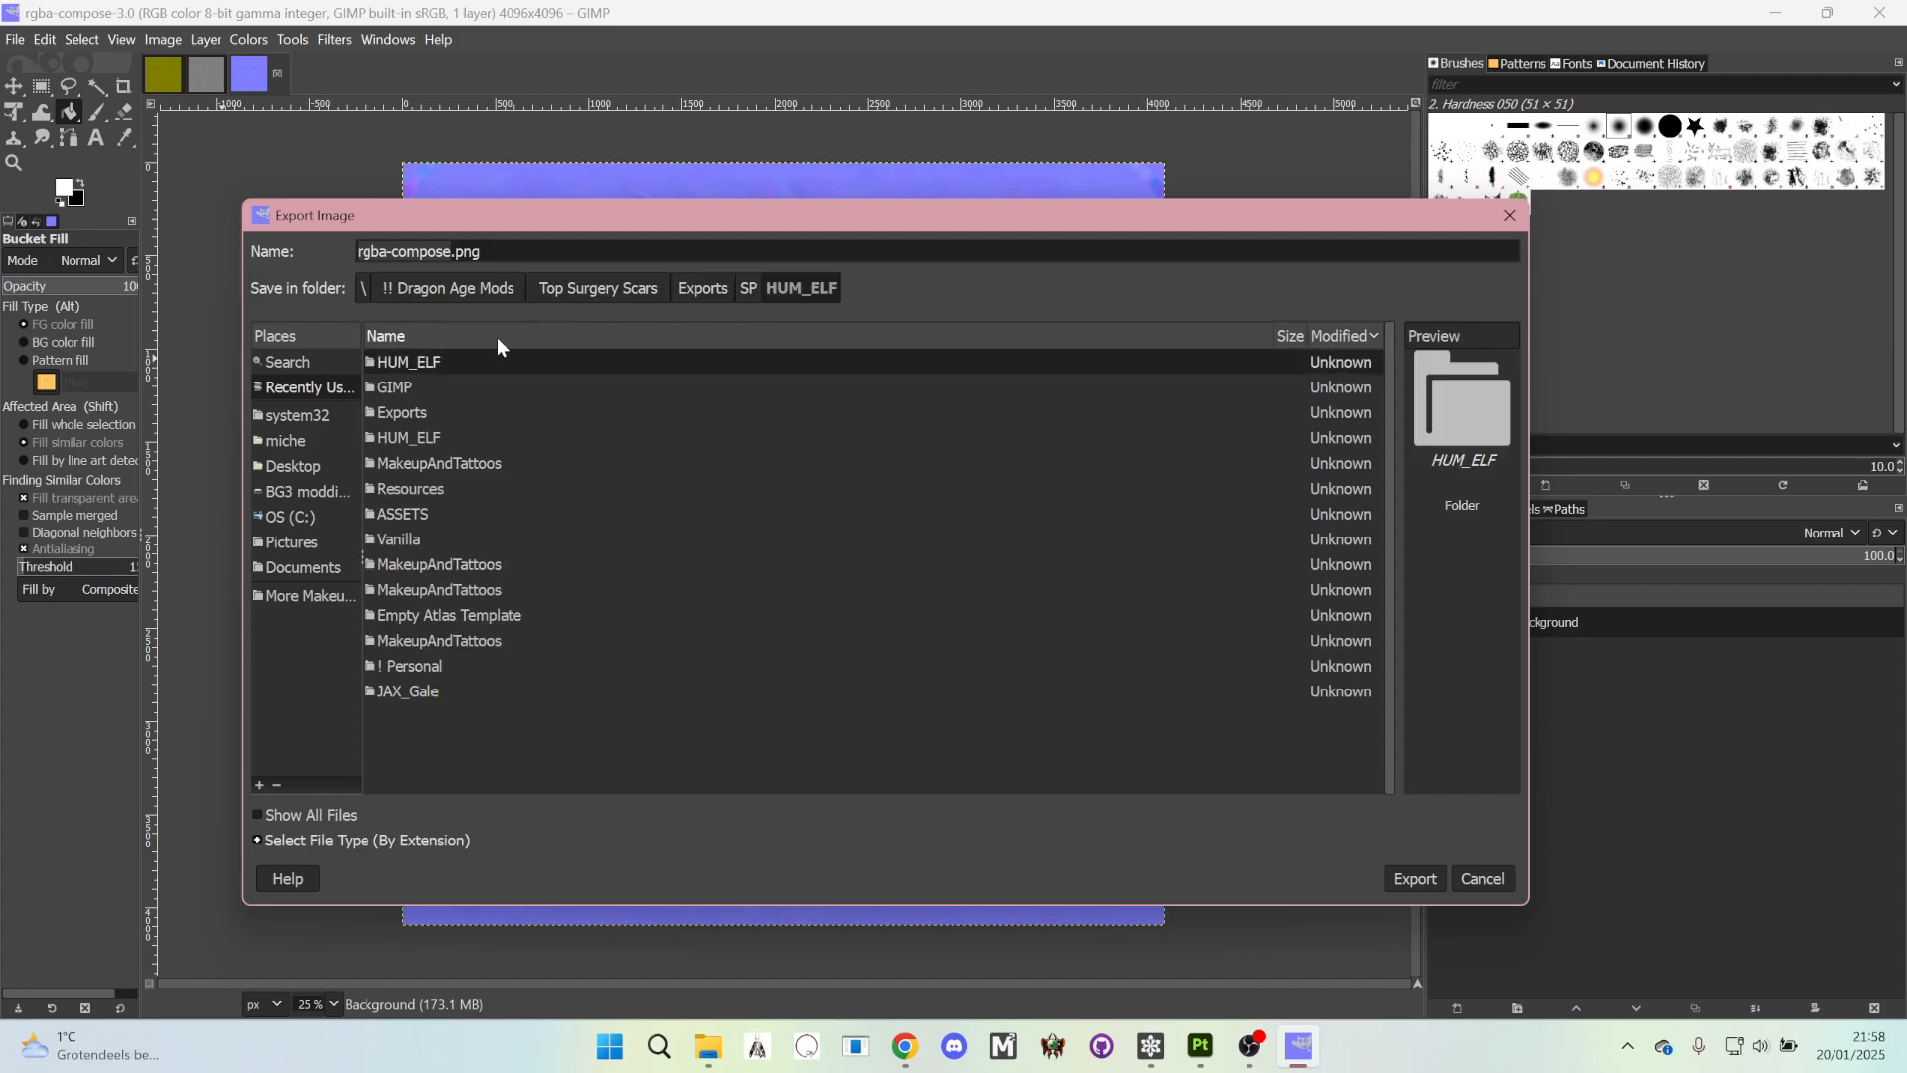
pyautogui.click(695, 296)
pyautogui.doubleClick(509, 396)
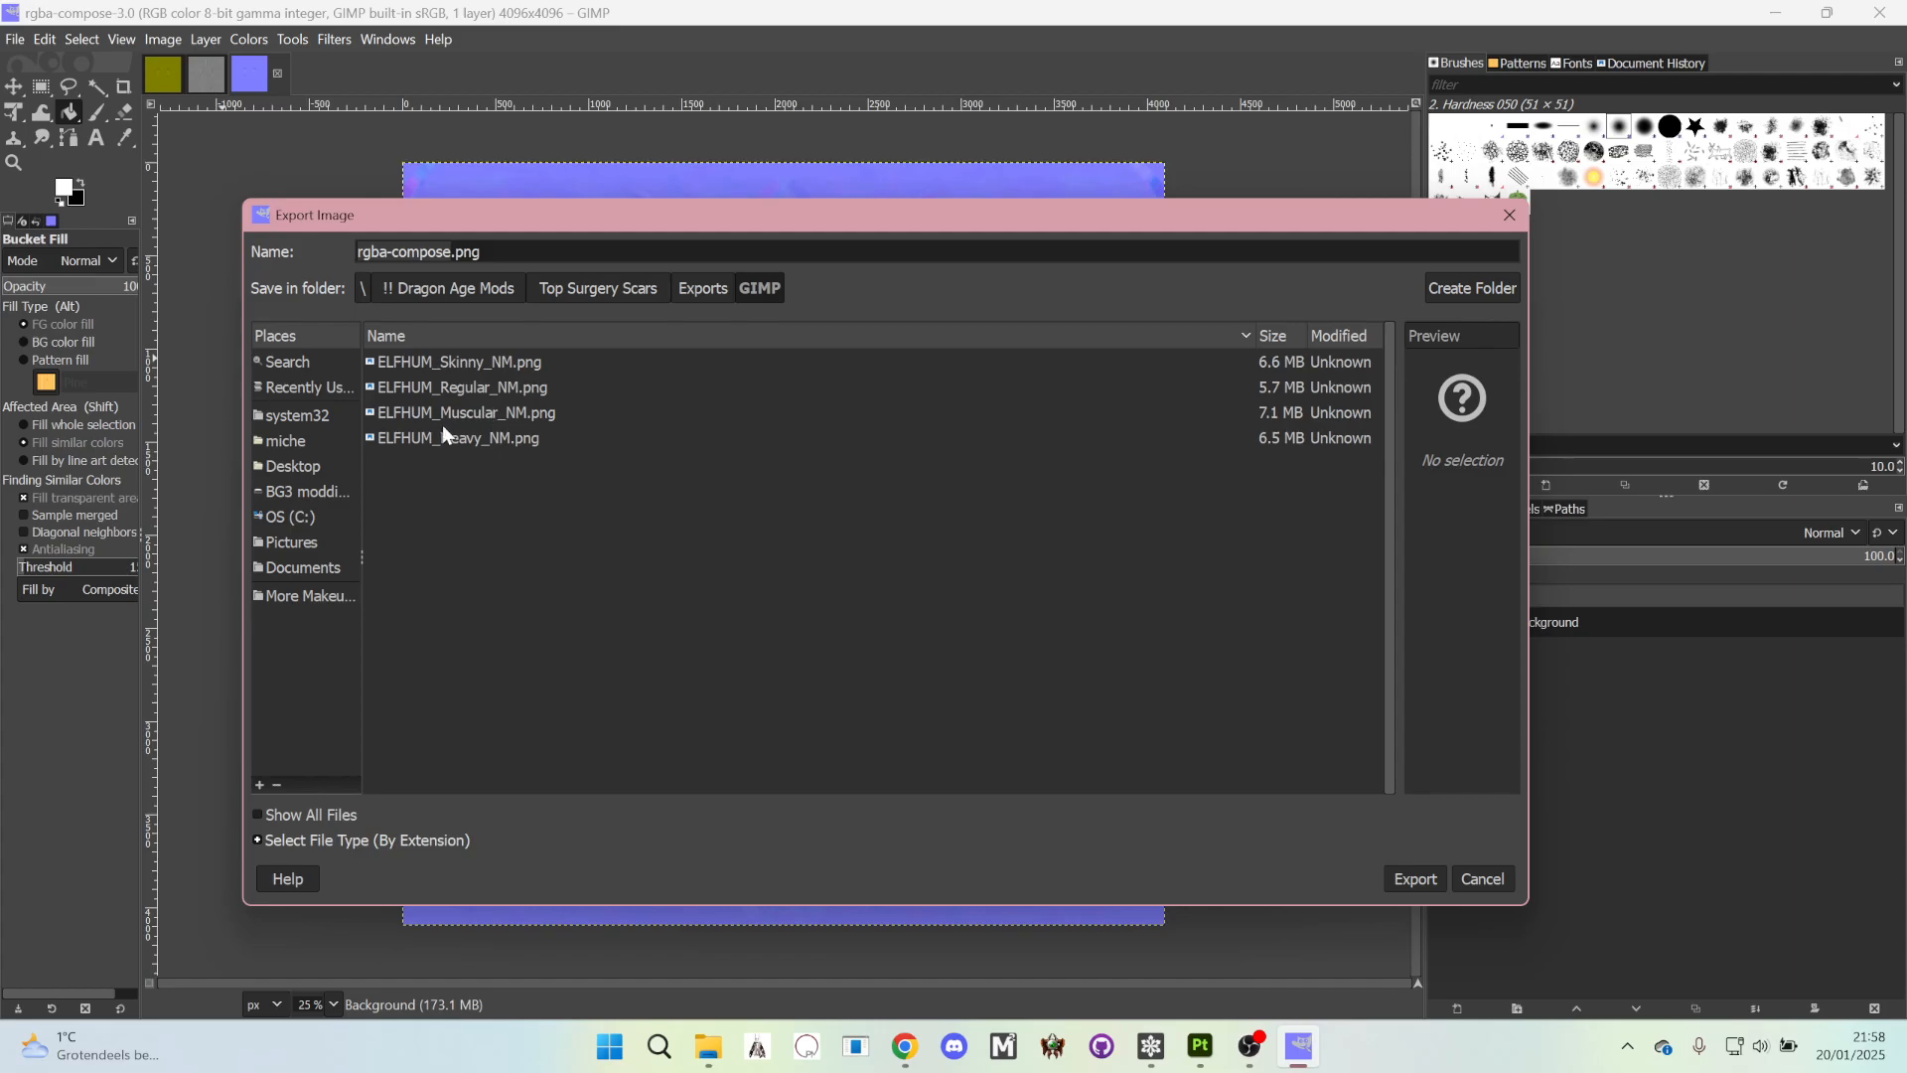
# - Name the export Example.png and export it as PNG with compression level 9
pyautogui.click(504, 389)
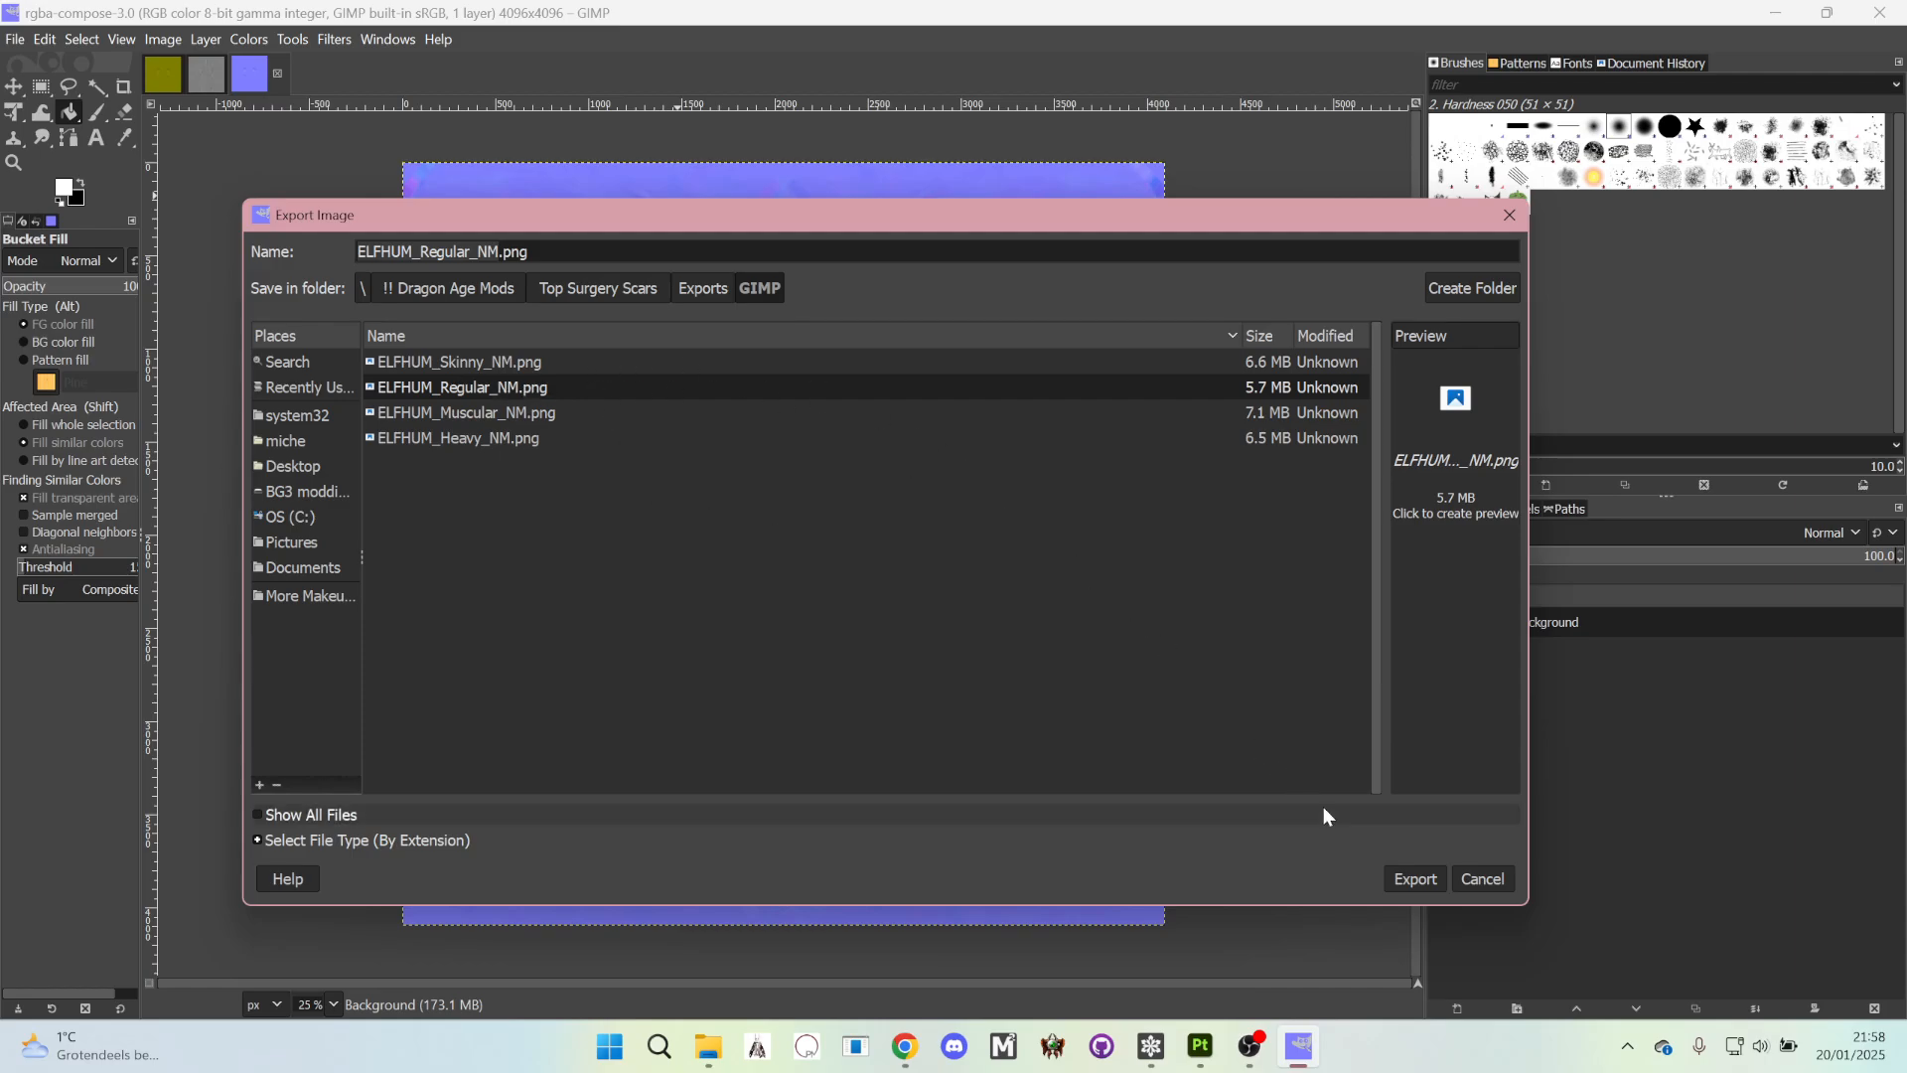
pyautogui.moveTo(1023, 231); pyautogui.dragTo(1097, 210)
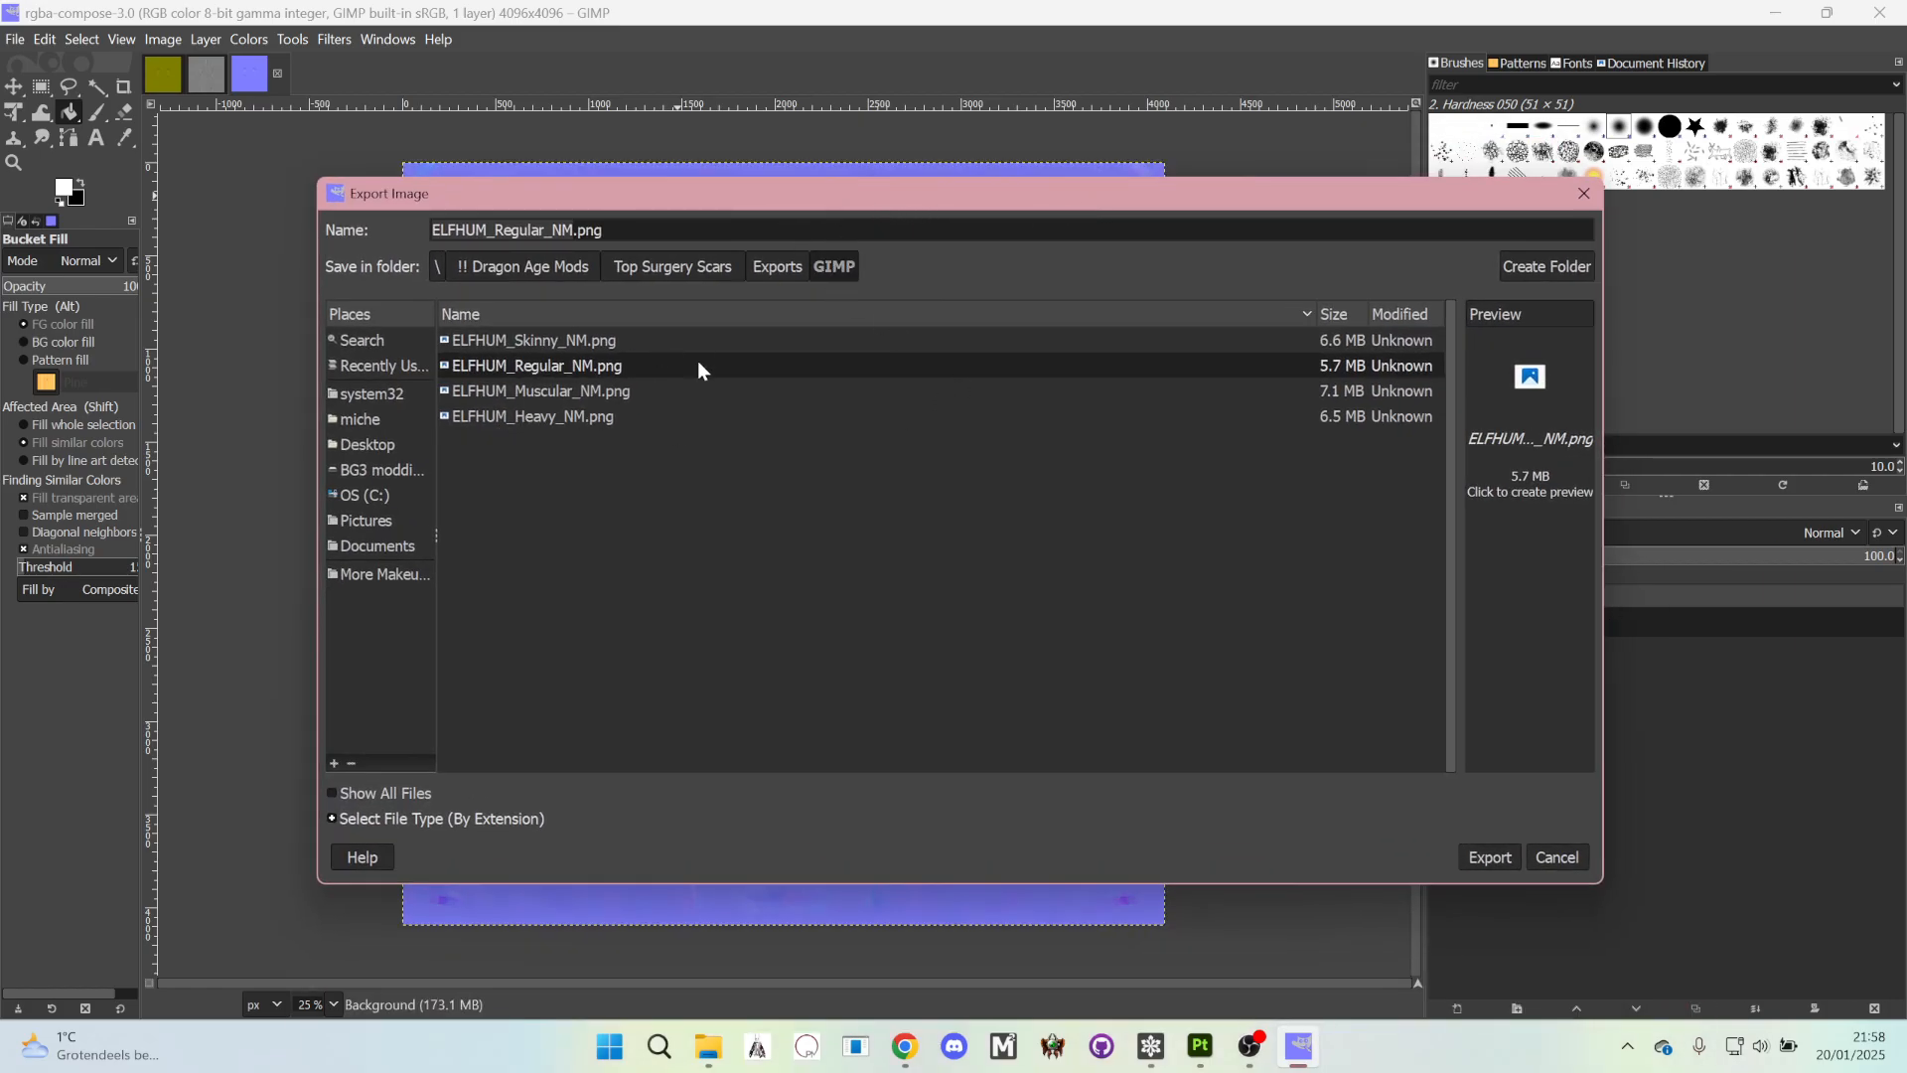
pyautogui.moveTo(623, 240); pyautogui.dragTo(379, 229)
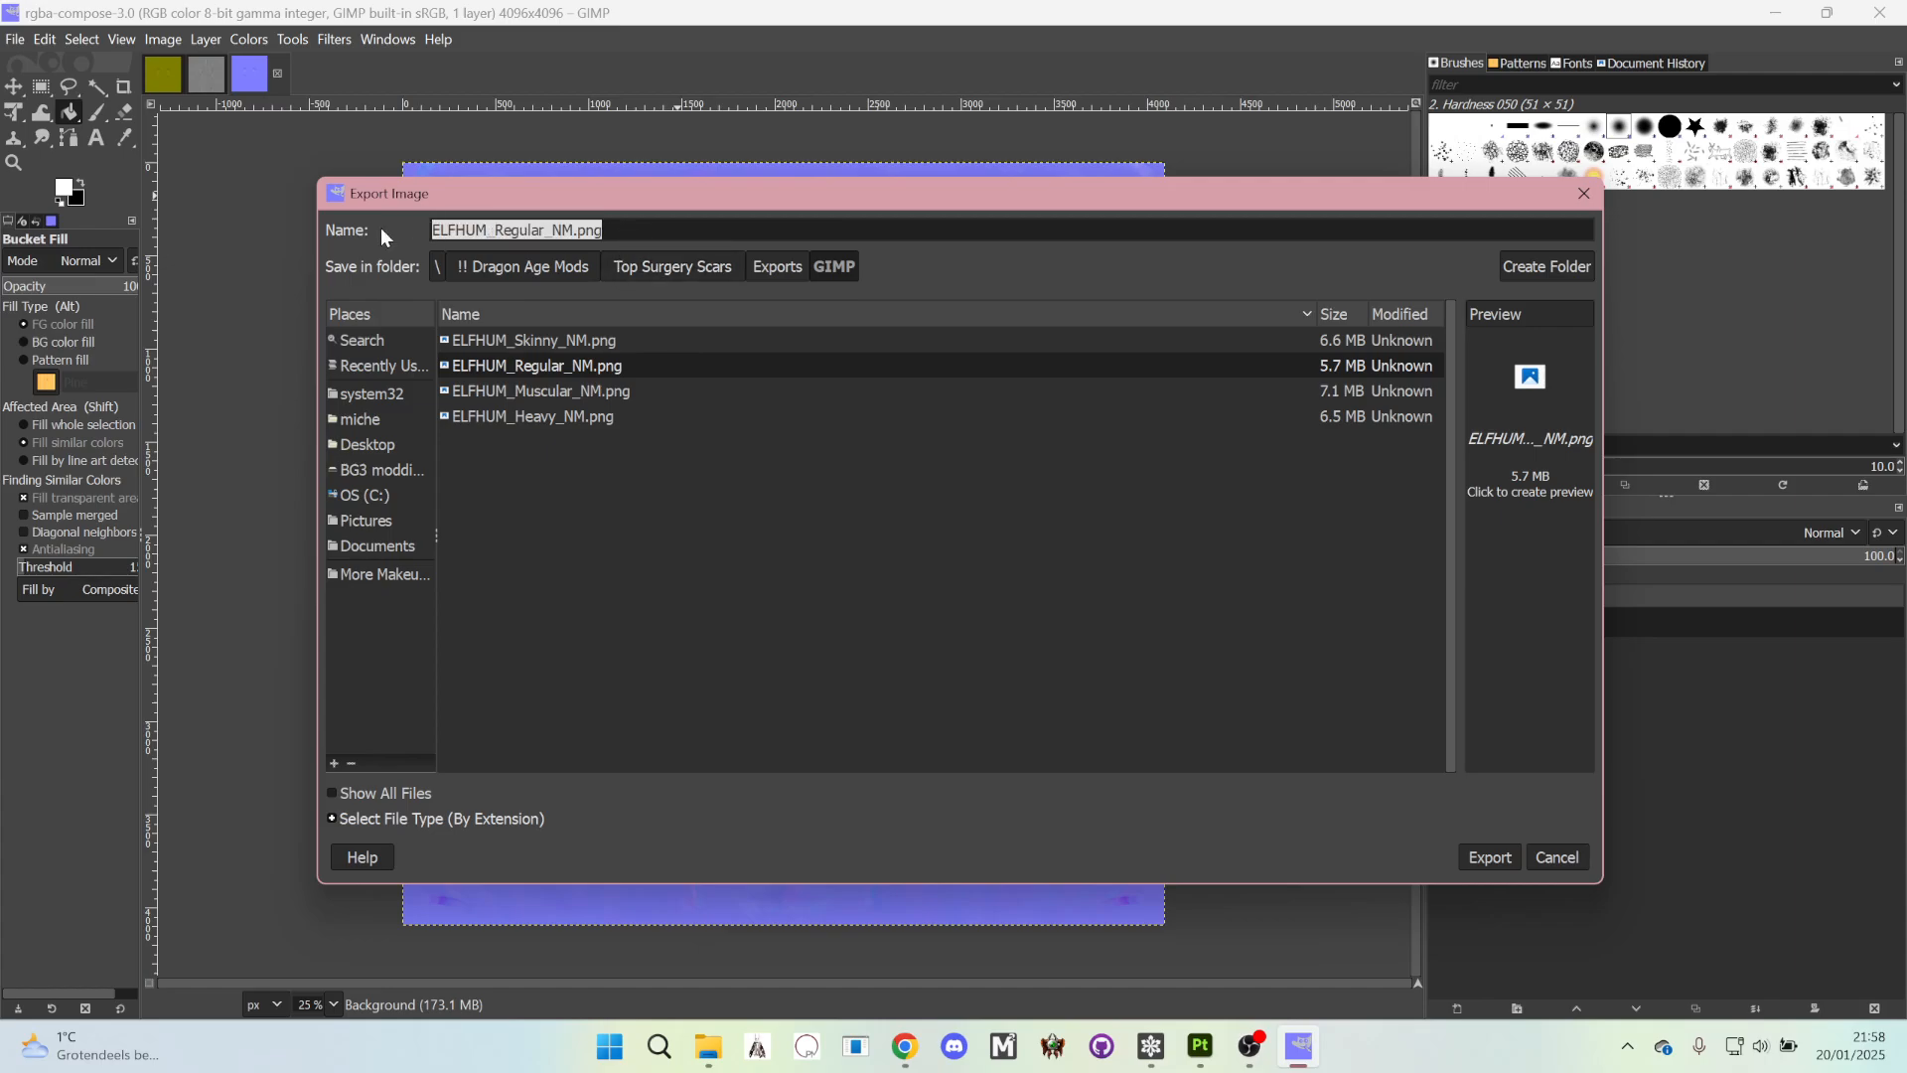
pyautogui.write('Example.png')
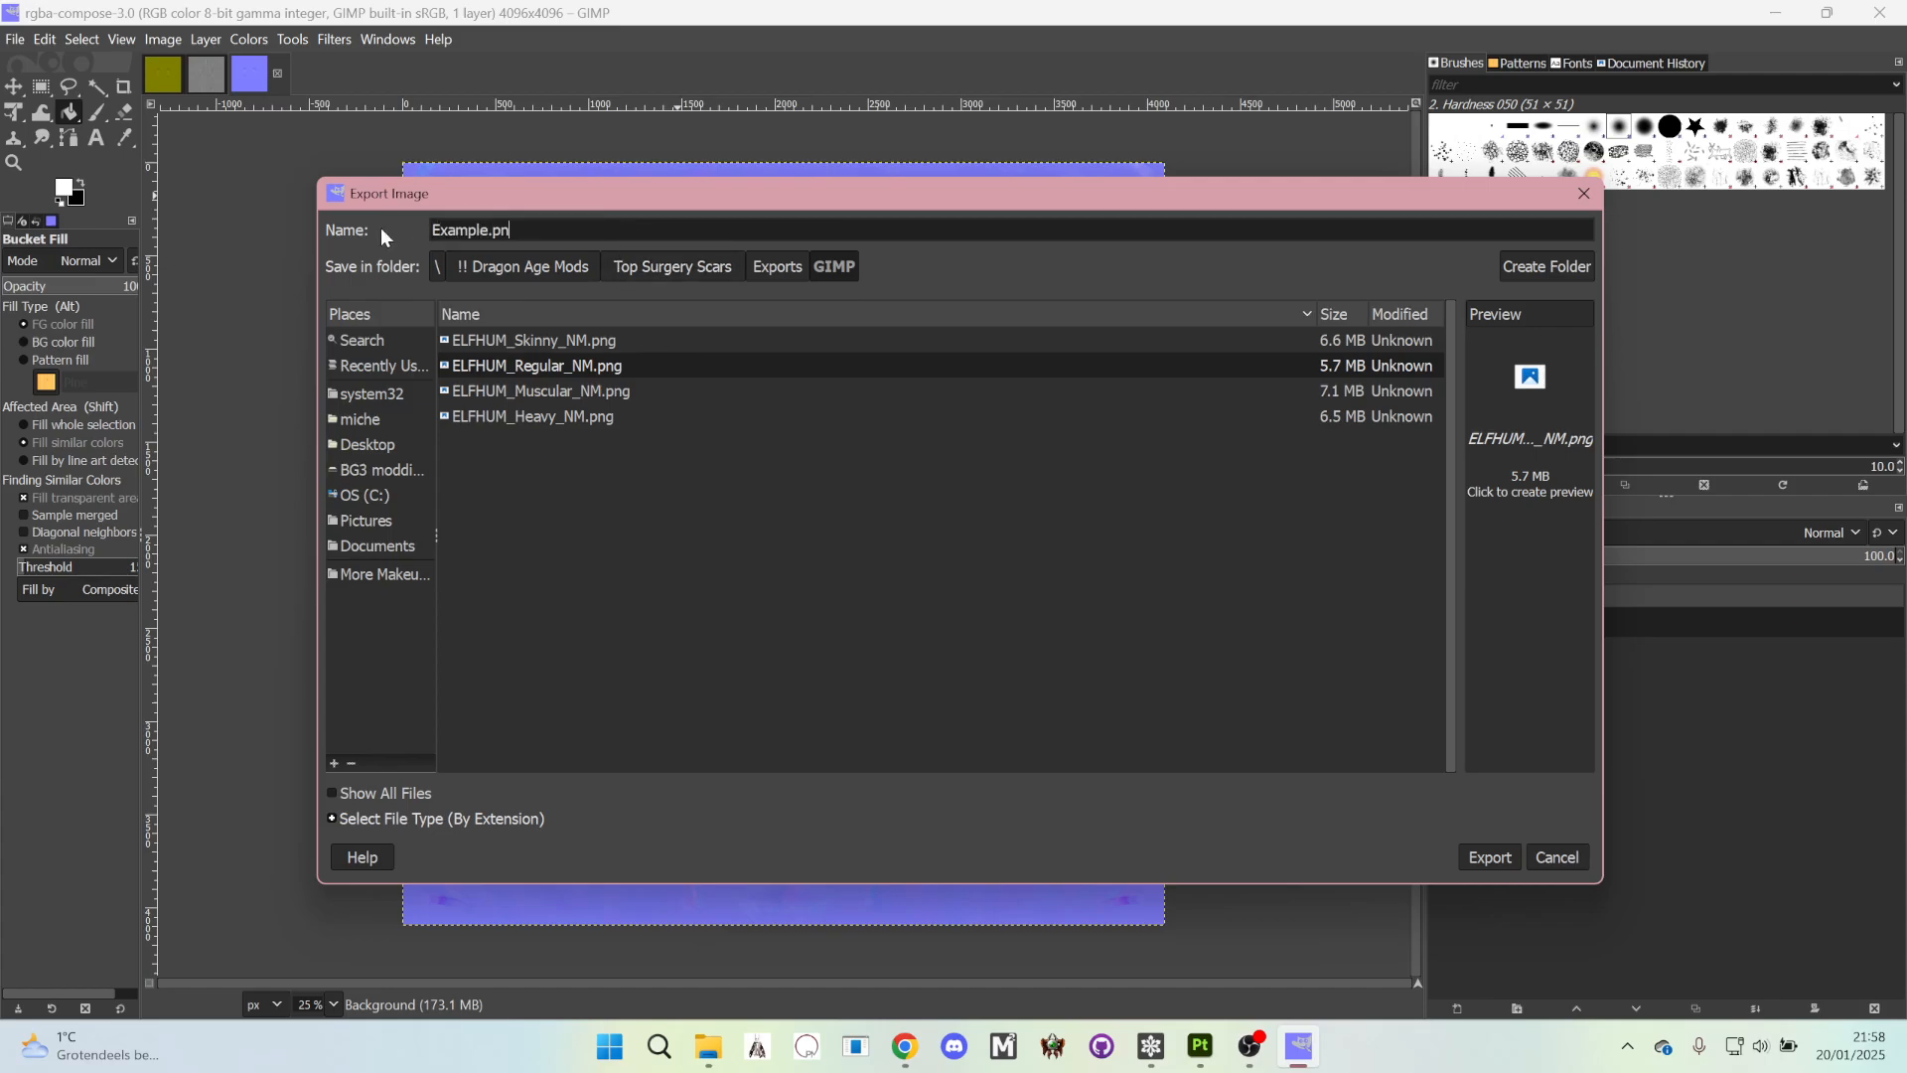
pyautogui.click(1512, 860)
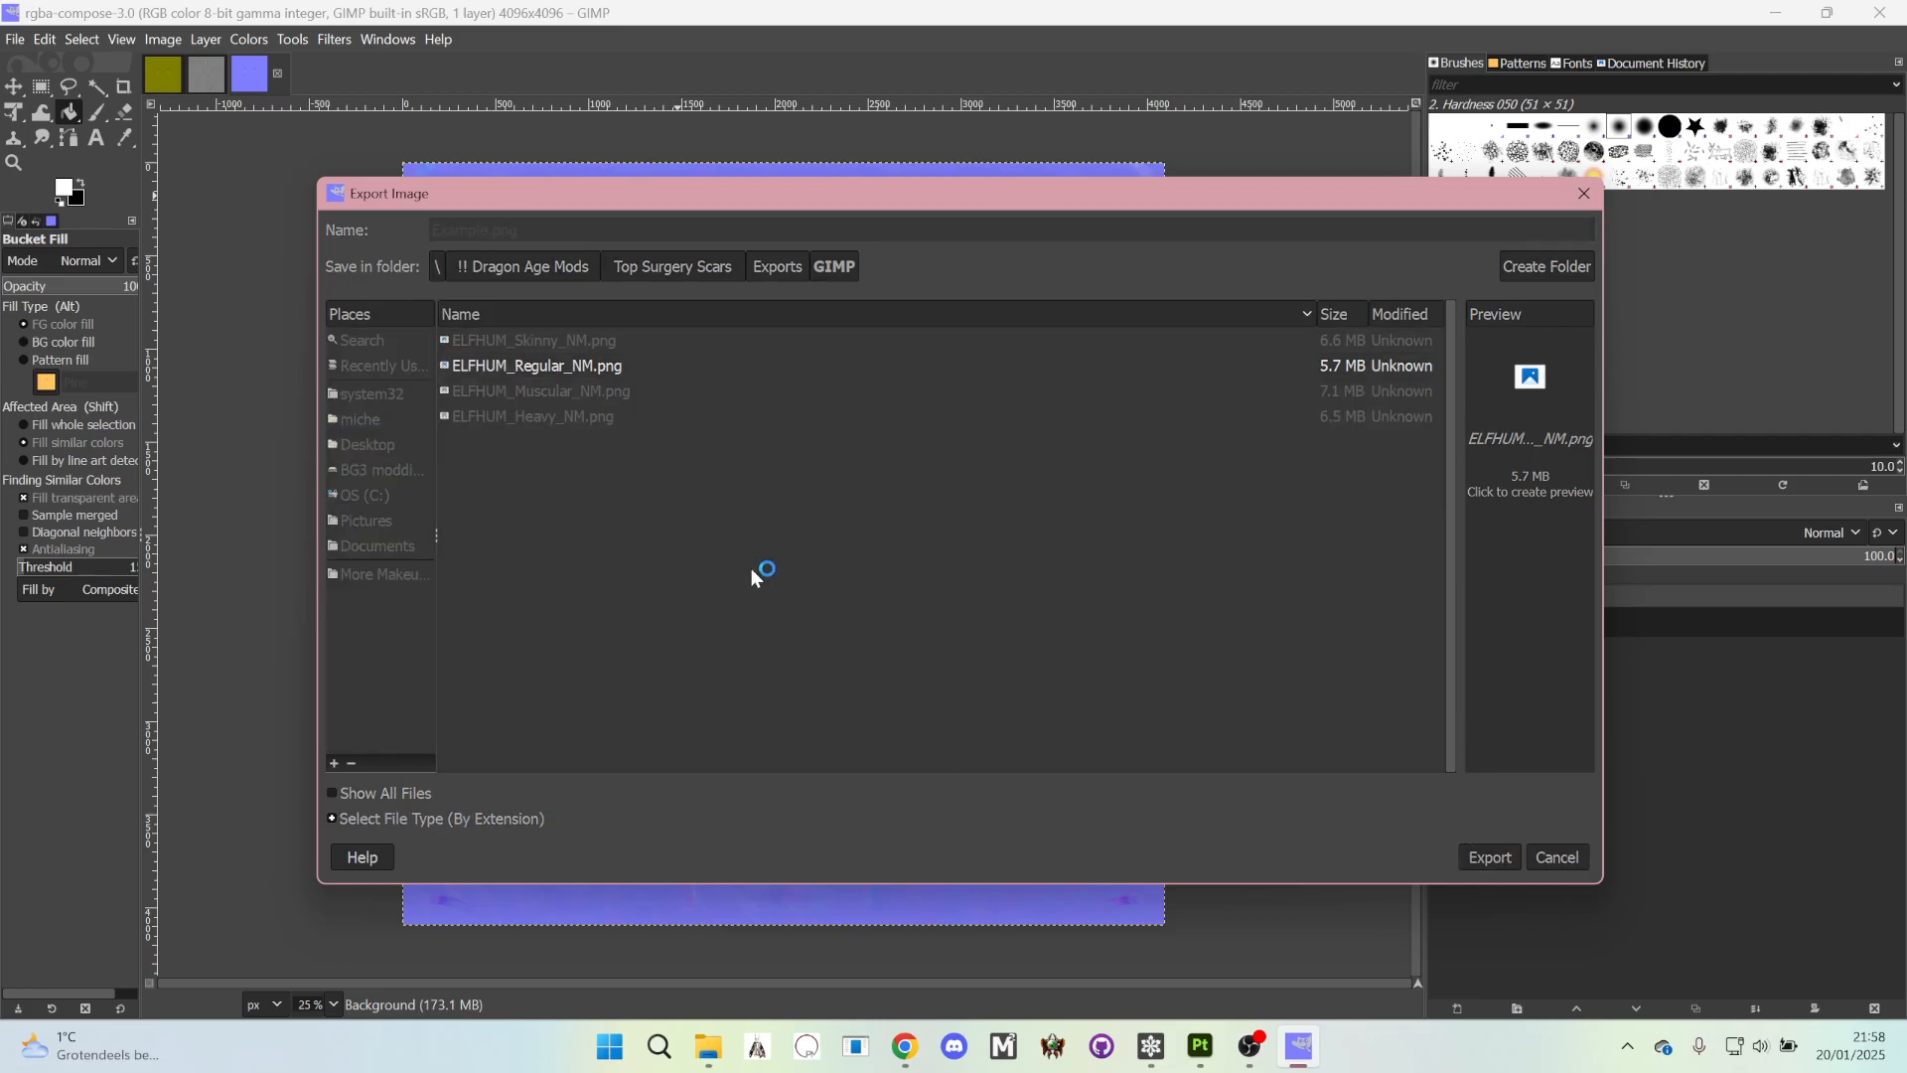
pyautogui.moveTo(890, 324); pyautogui.dragTo(867, 278)
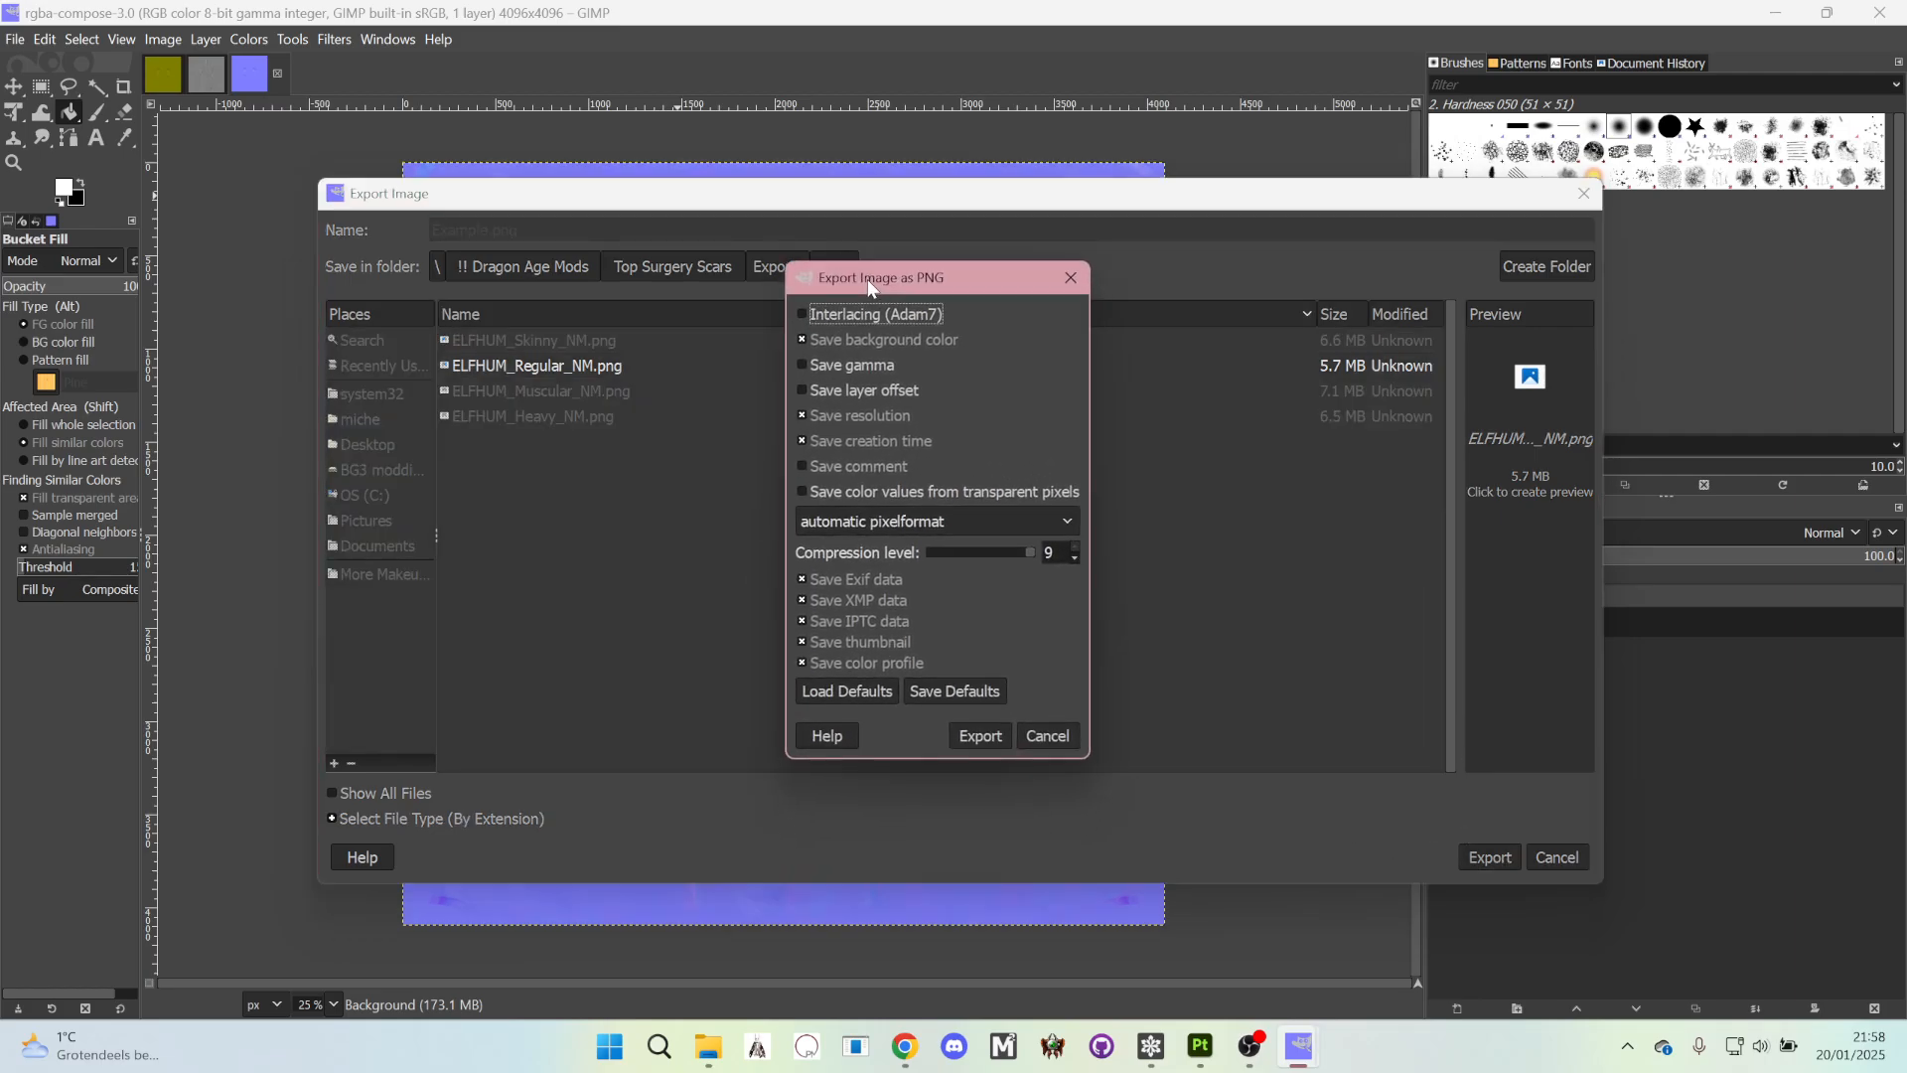
pyautogui.click(971, 738)
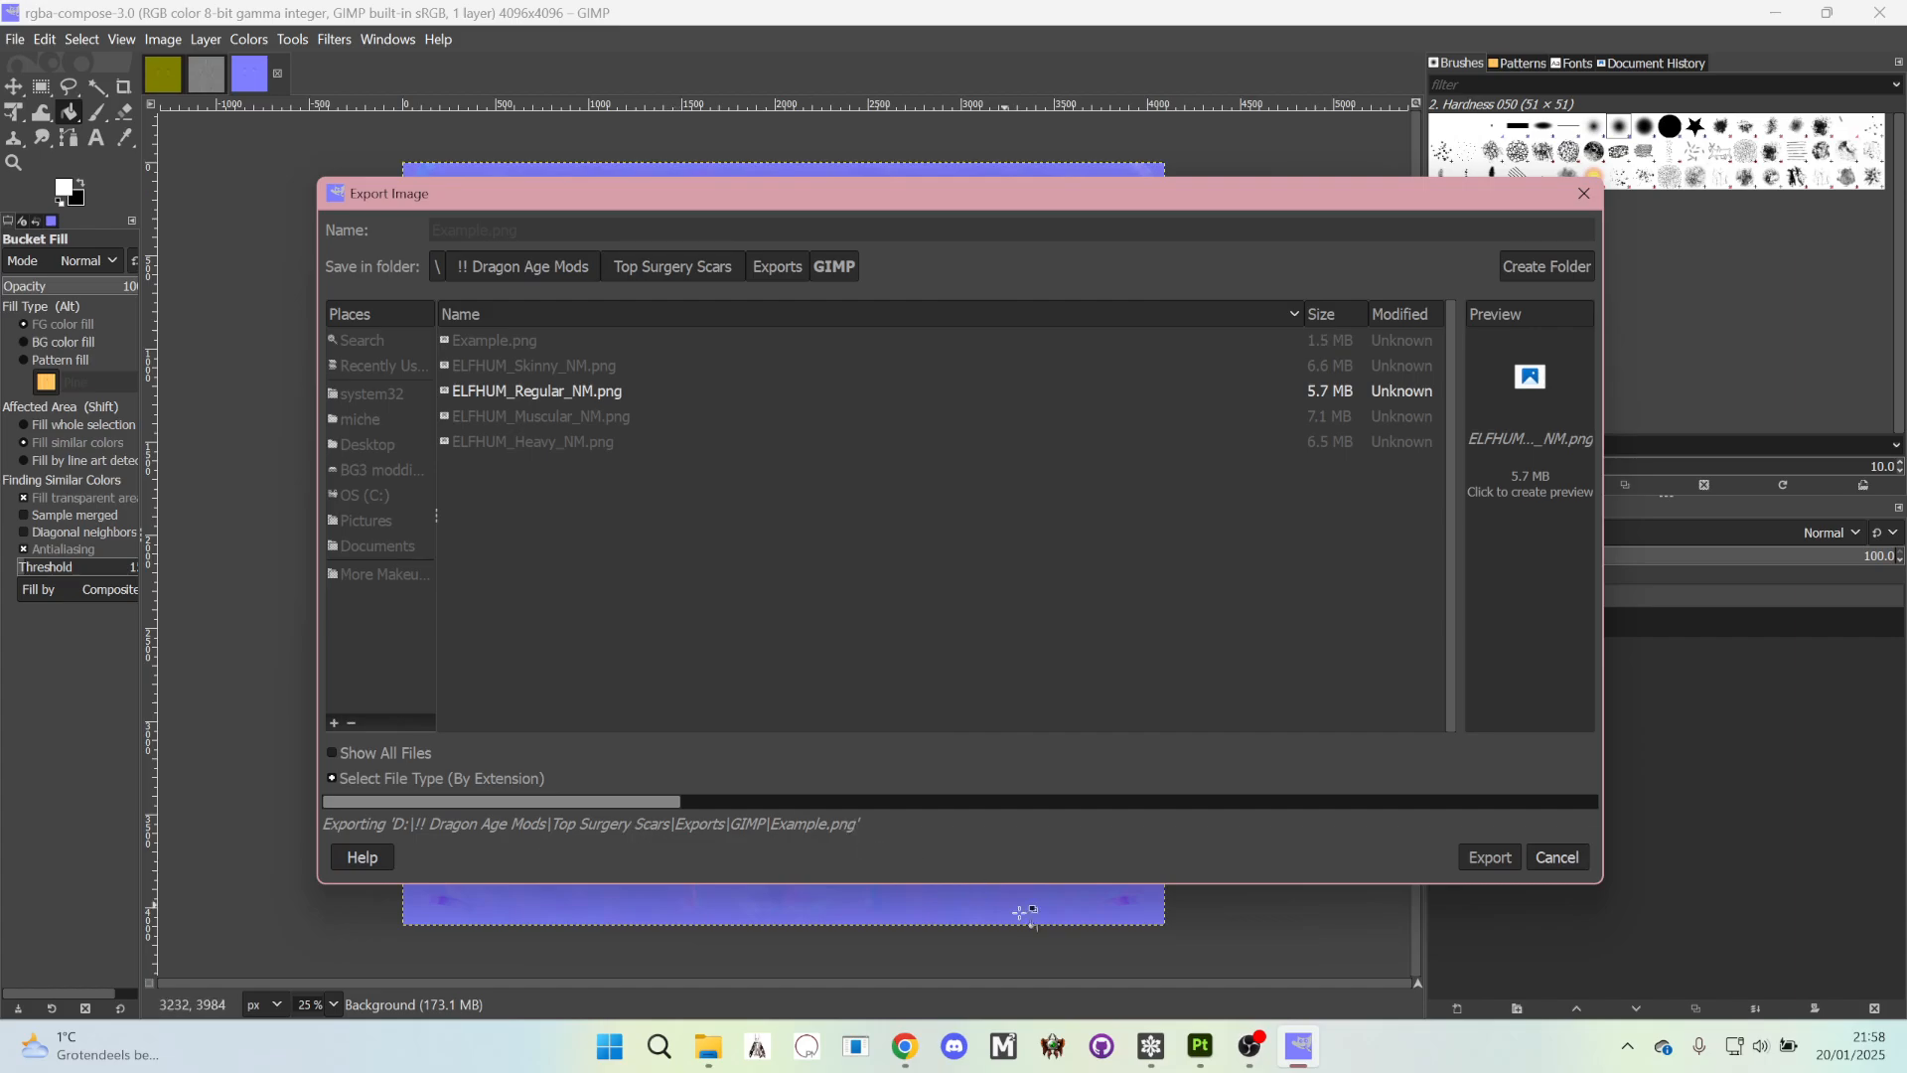
# - Switch to Substance 3D Painter and start a new project using MaleBody.fbx from the BodyFBX folder as its mesh
pyautogui.click(1199, 1045)
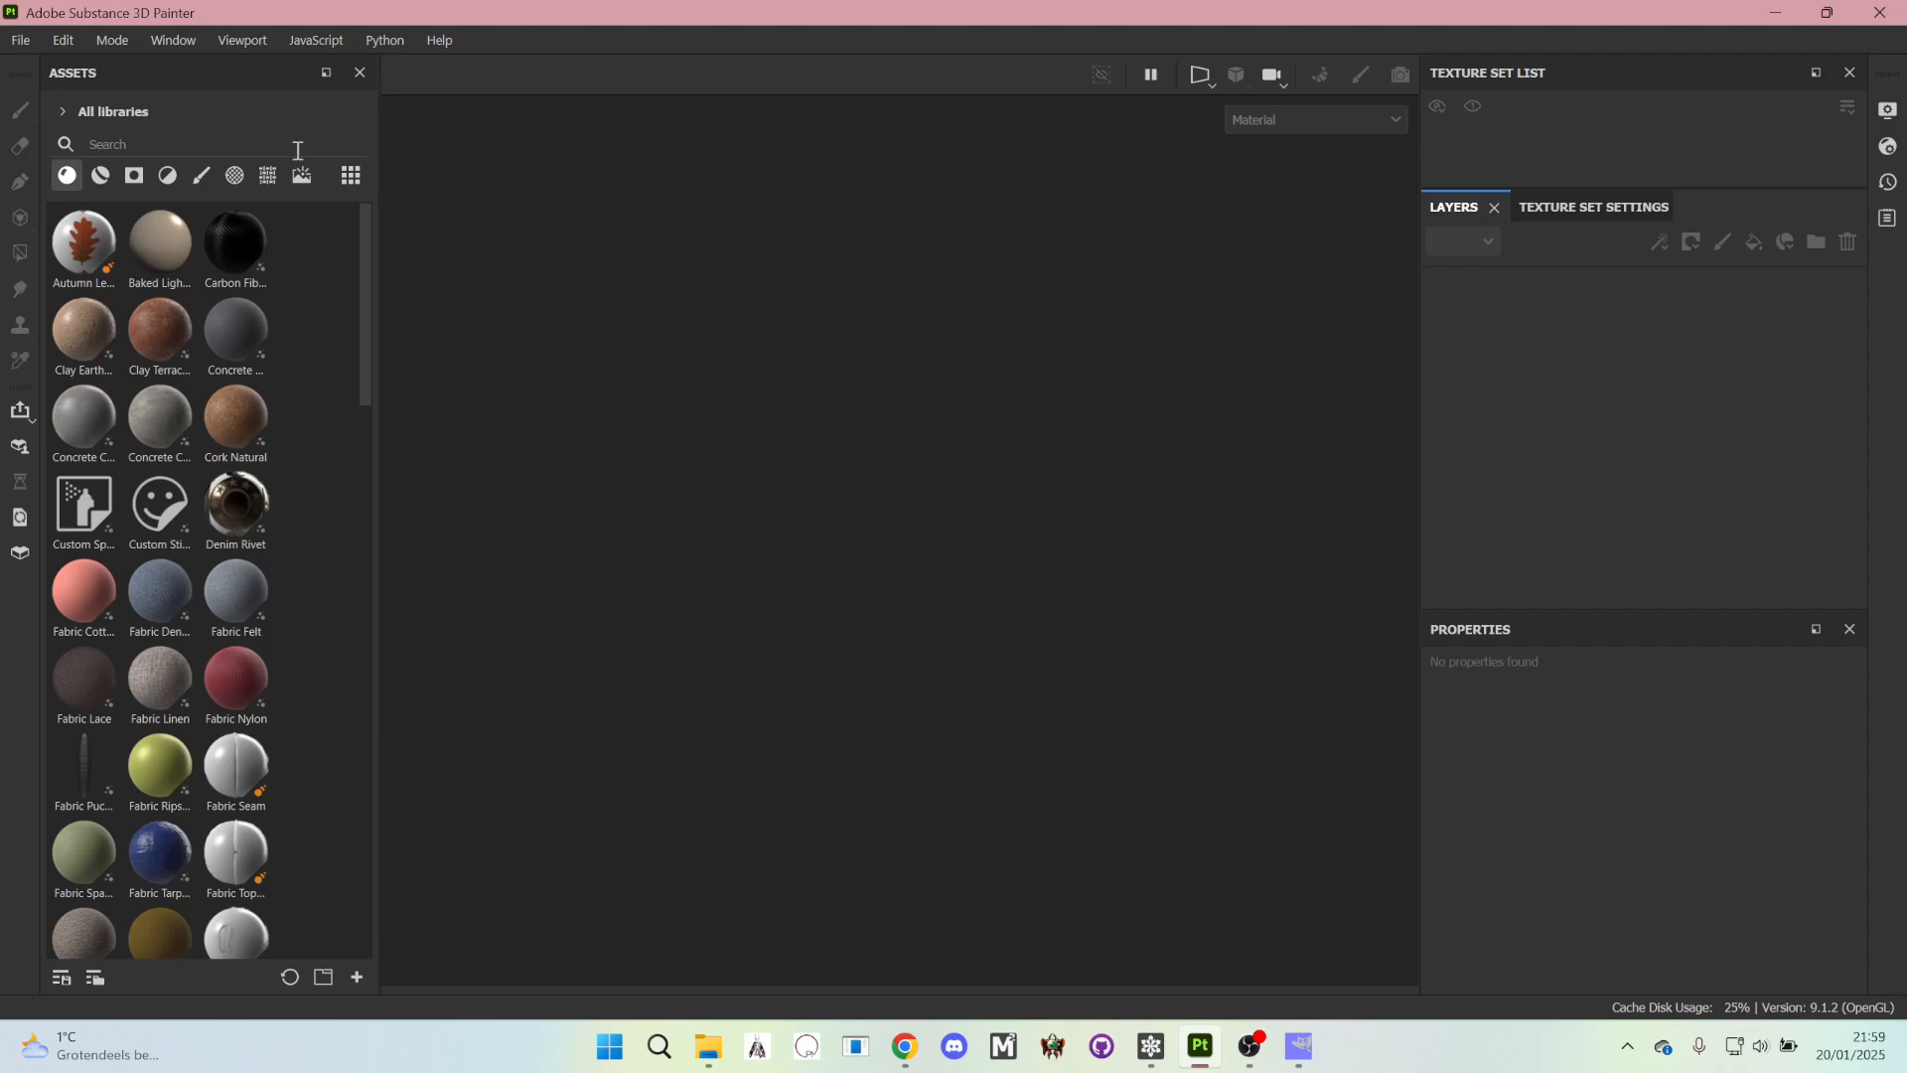
pyautogui.click(24, 40)
pyautogui.click(49, 67)
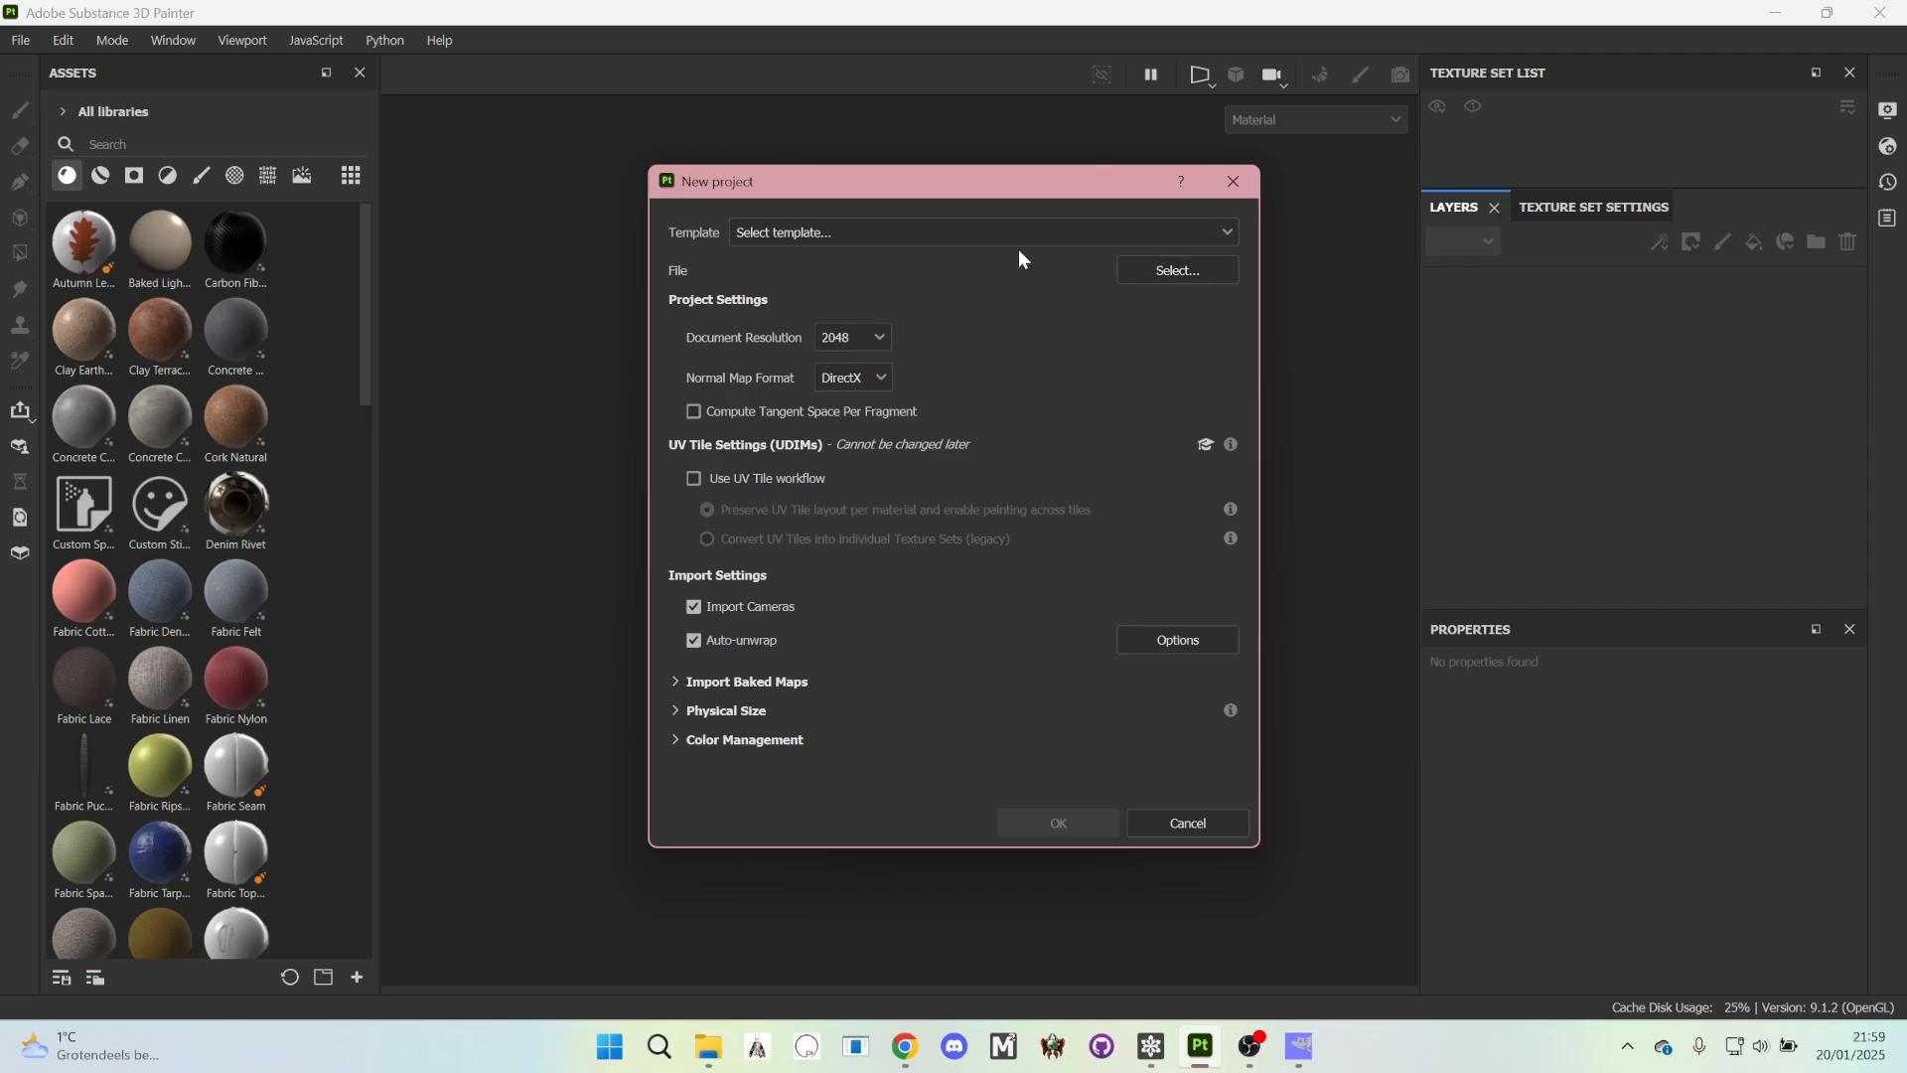
pyautogui.click(1206, 282)
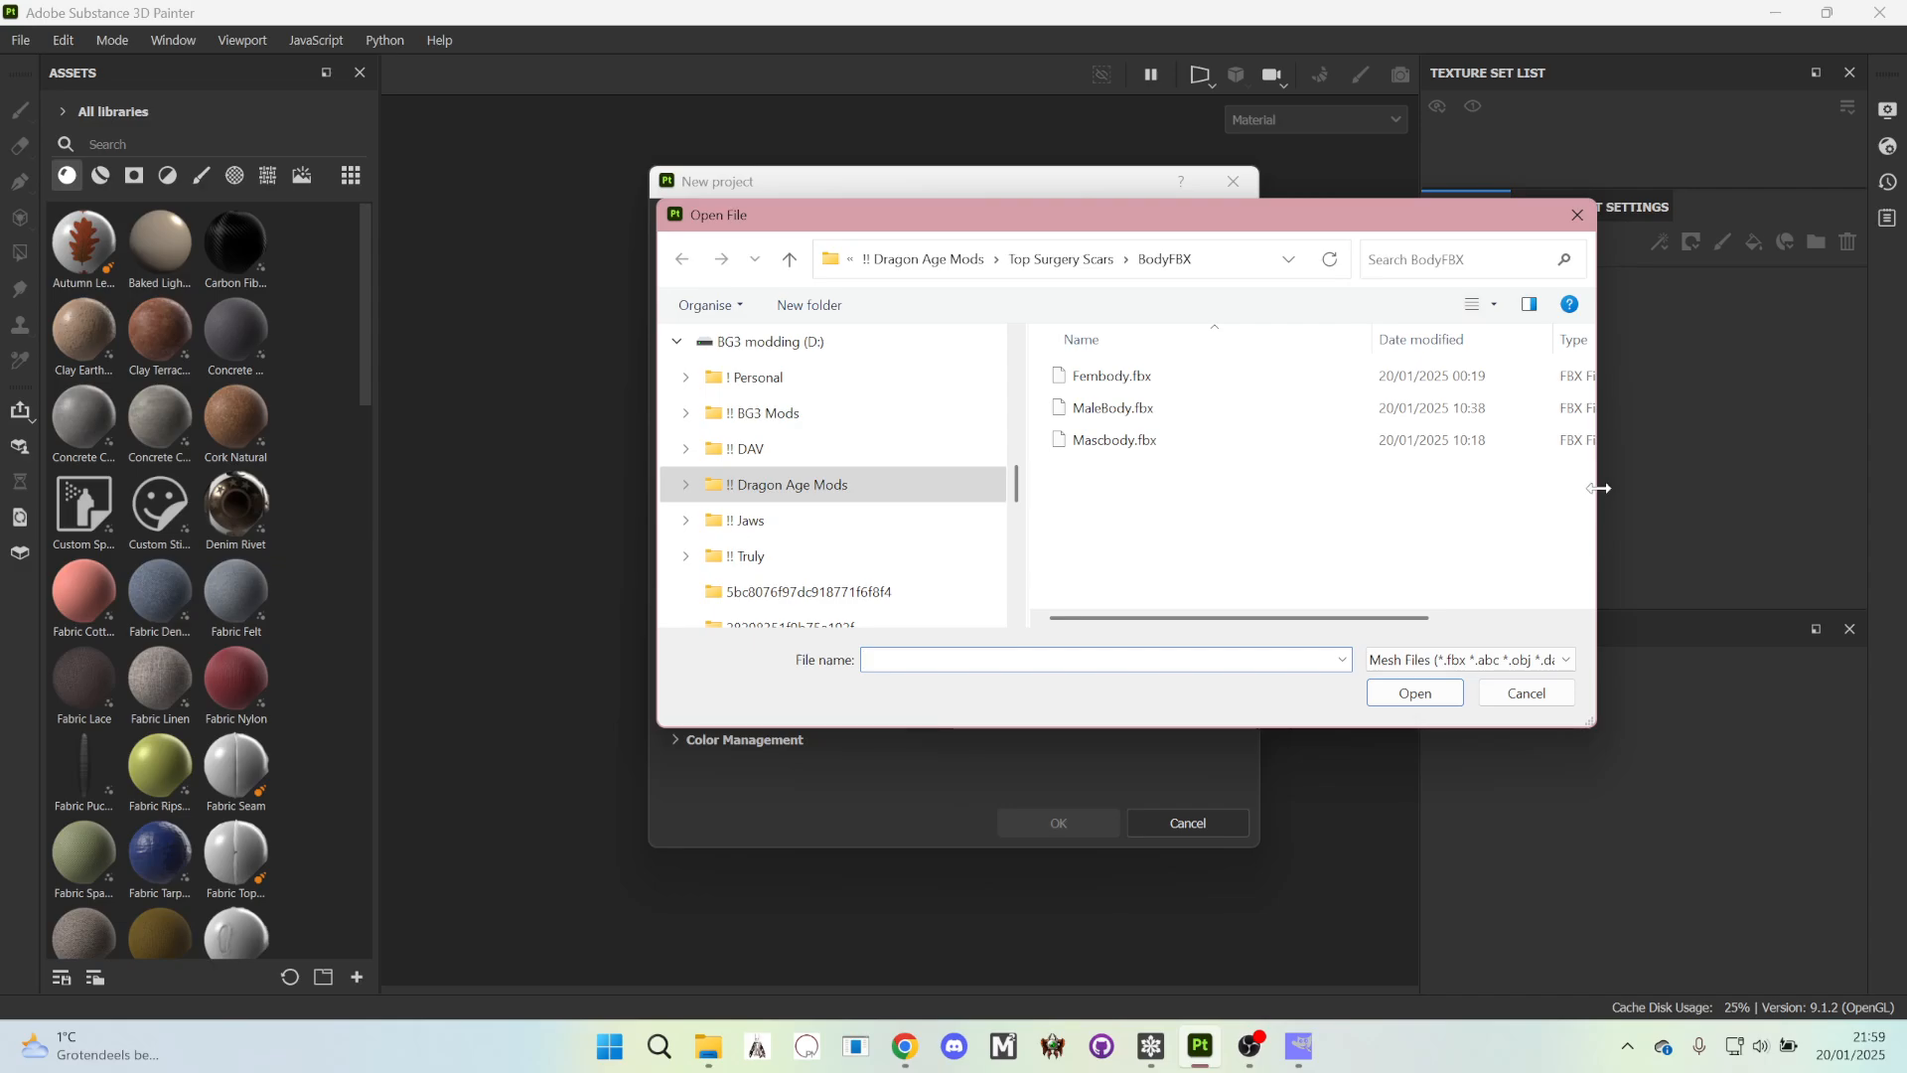
pyautogui.moveTo(1596, 495); pyautogui.dragTo(1712, 496)
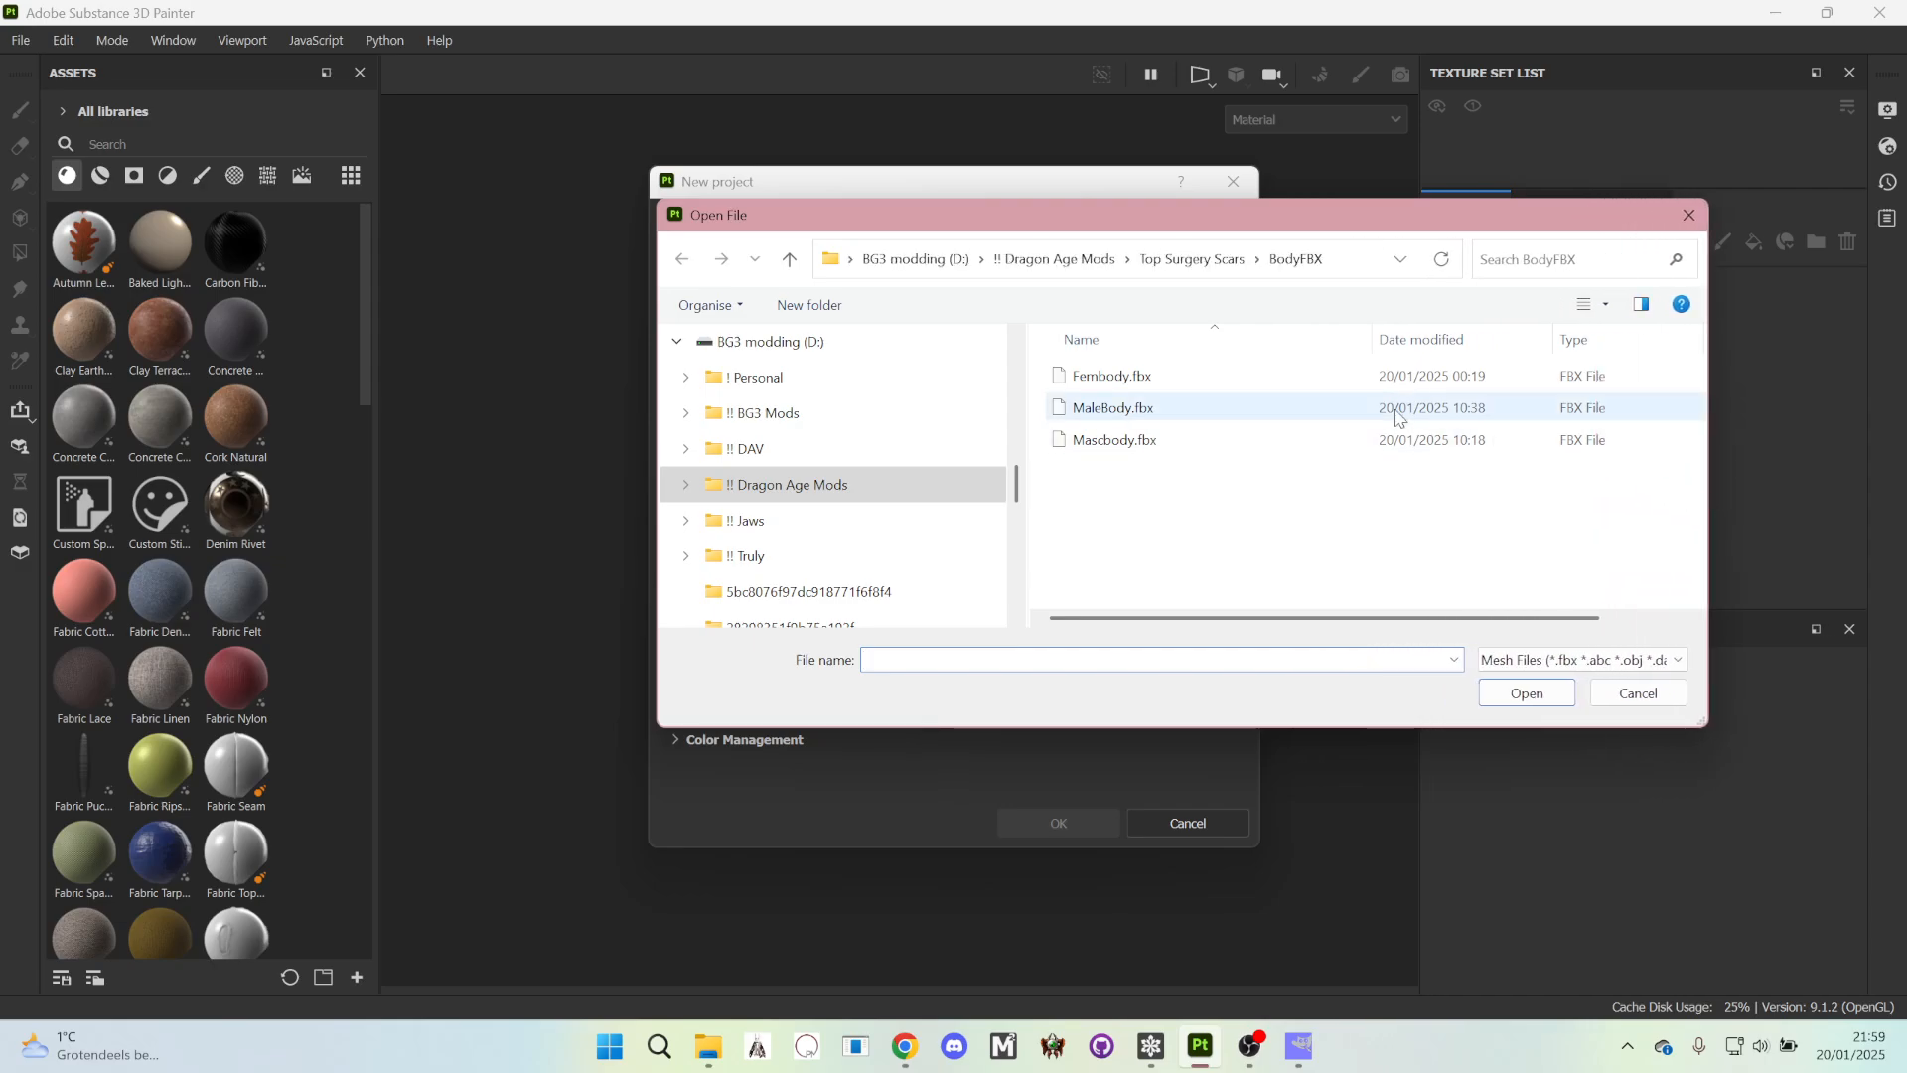
pyautogui.doubleClick(1142, 408)
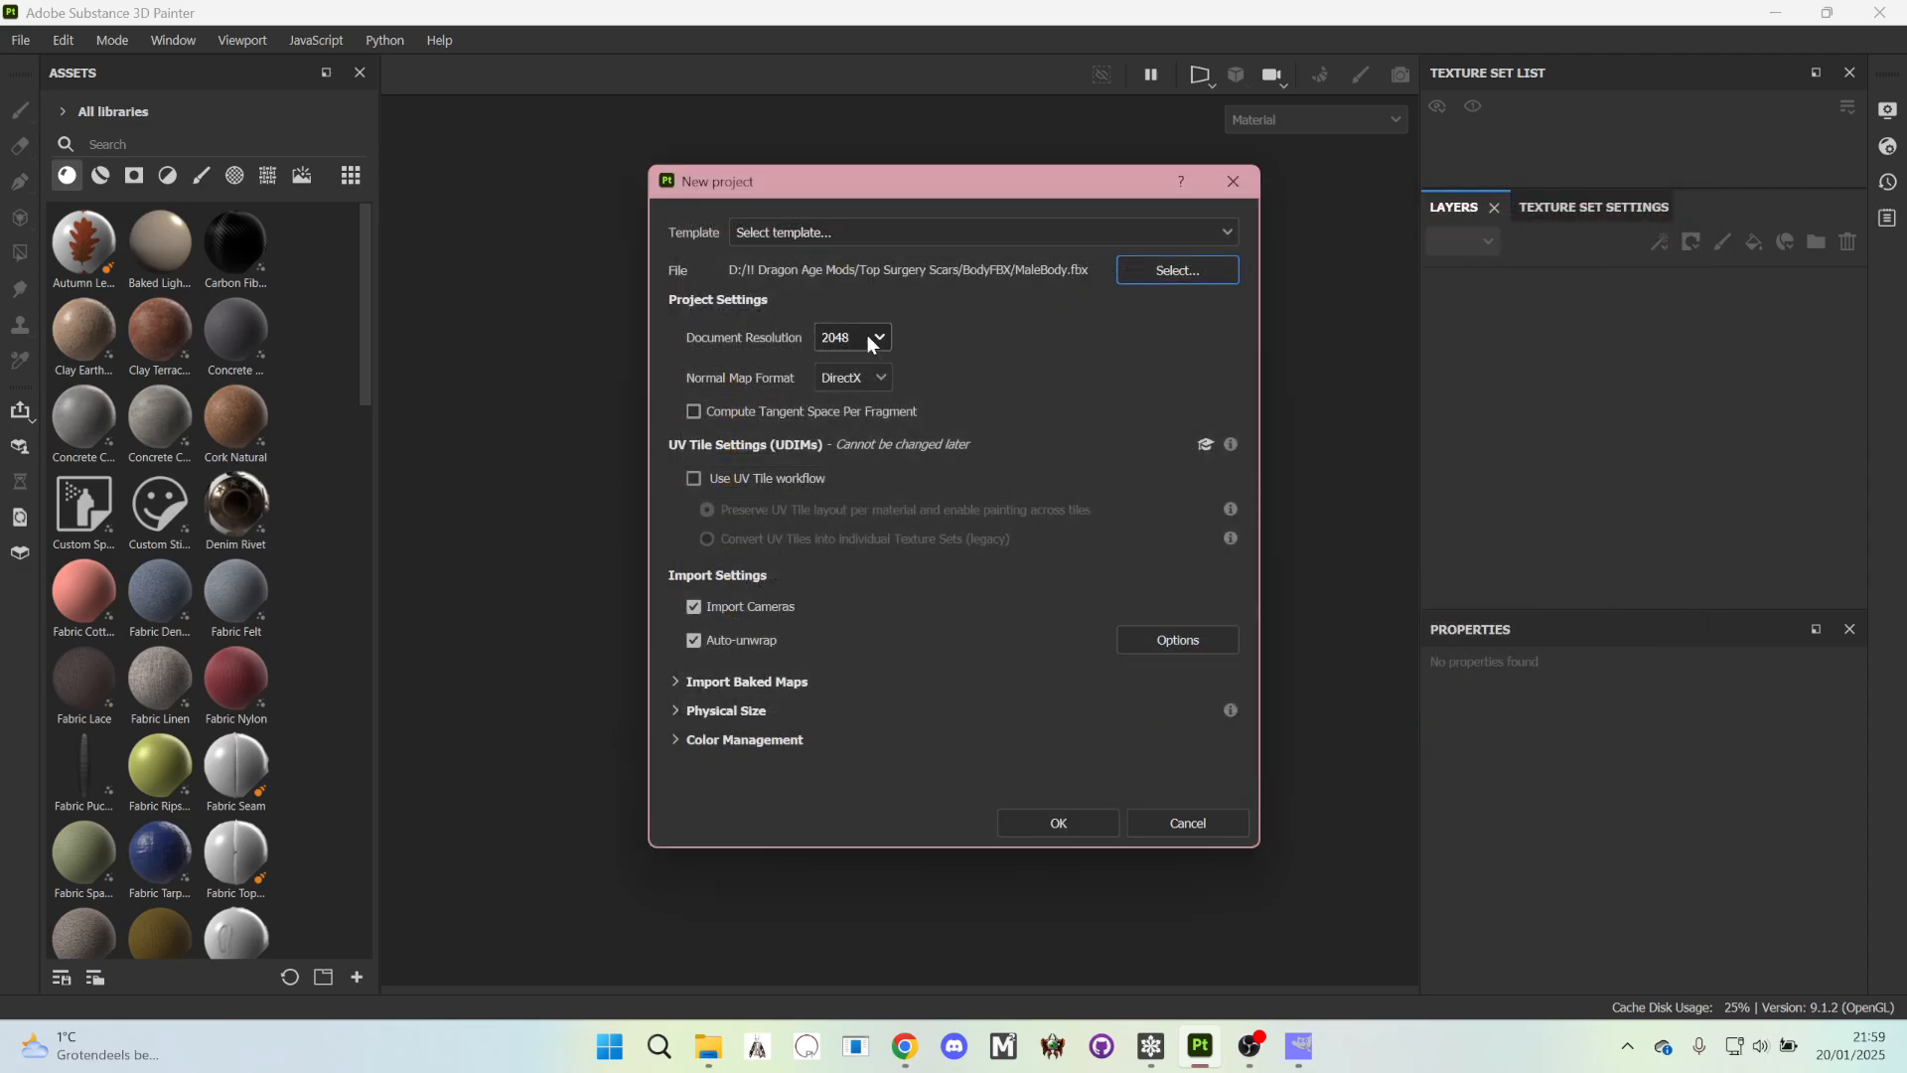
# - Set the new project's document resolution to 4096, keep the DirectX normal map format, and create the project
pyautogui.click(867, 336)
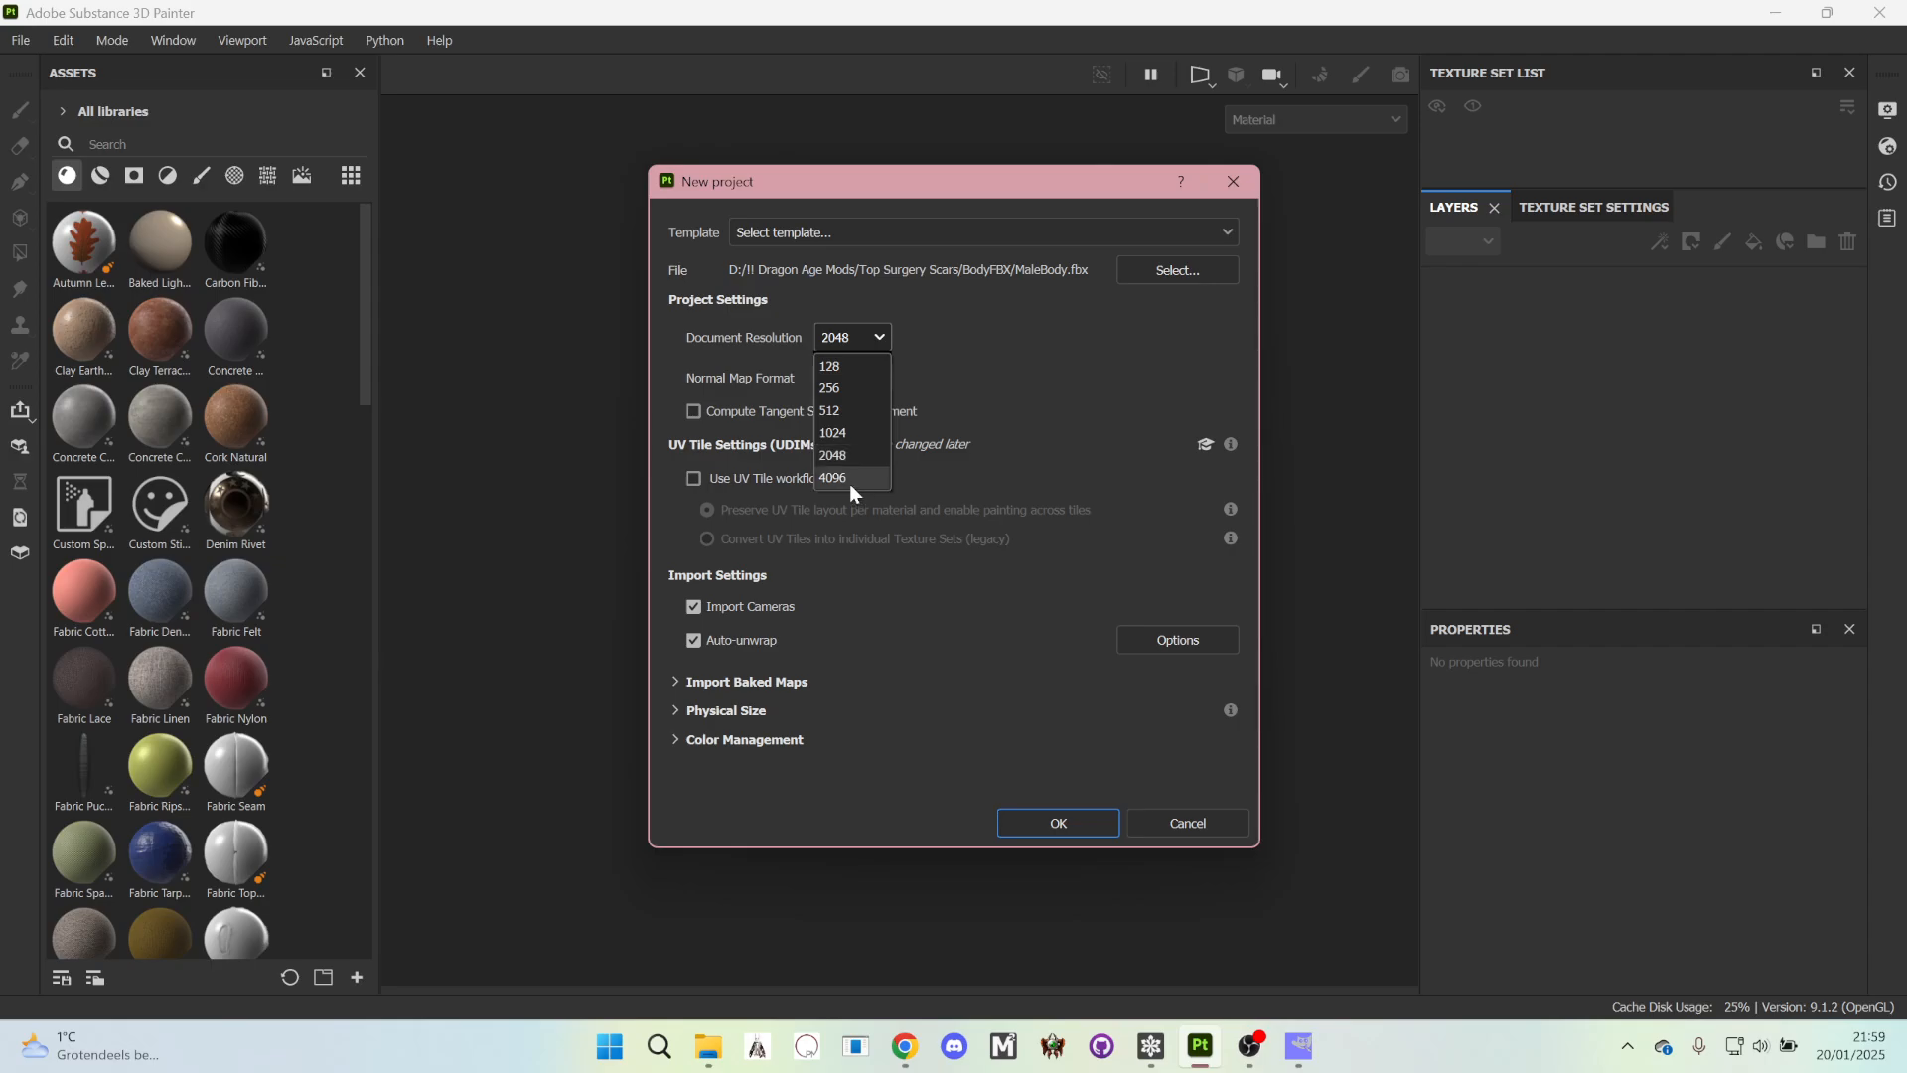
pyautogui.click(850, 484)
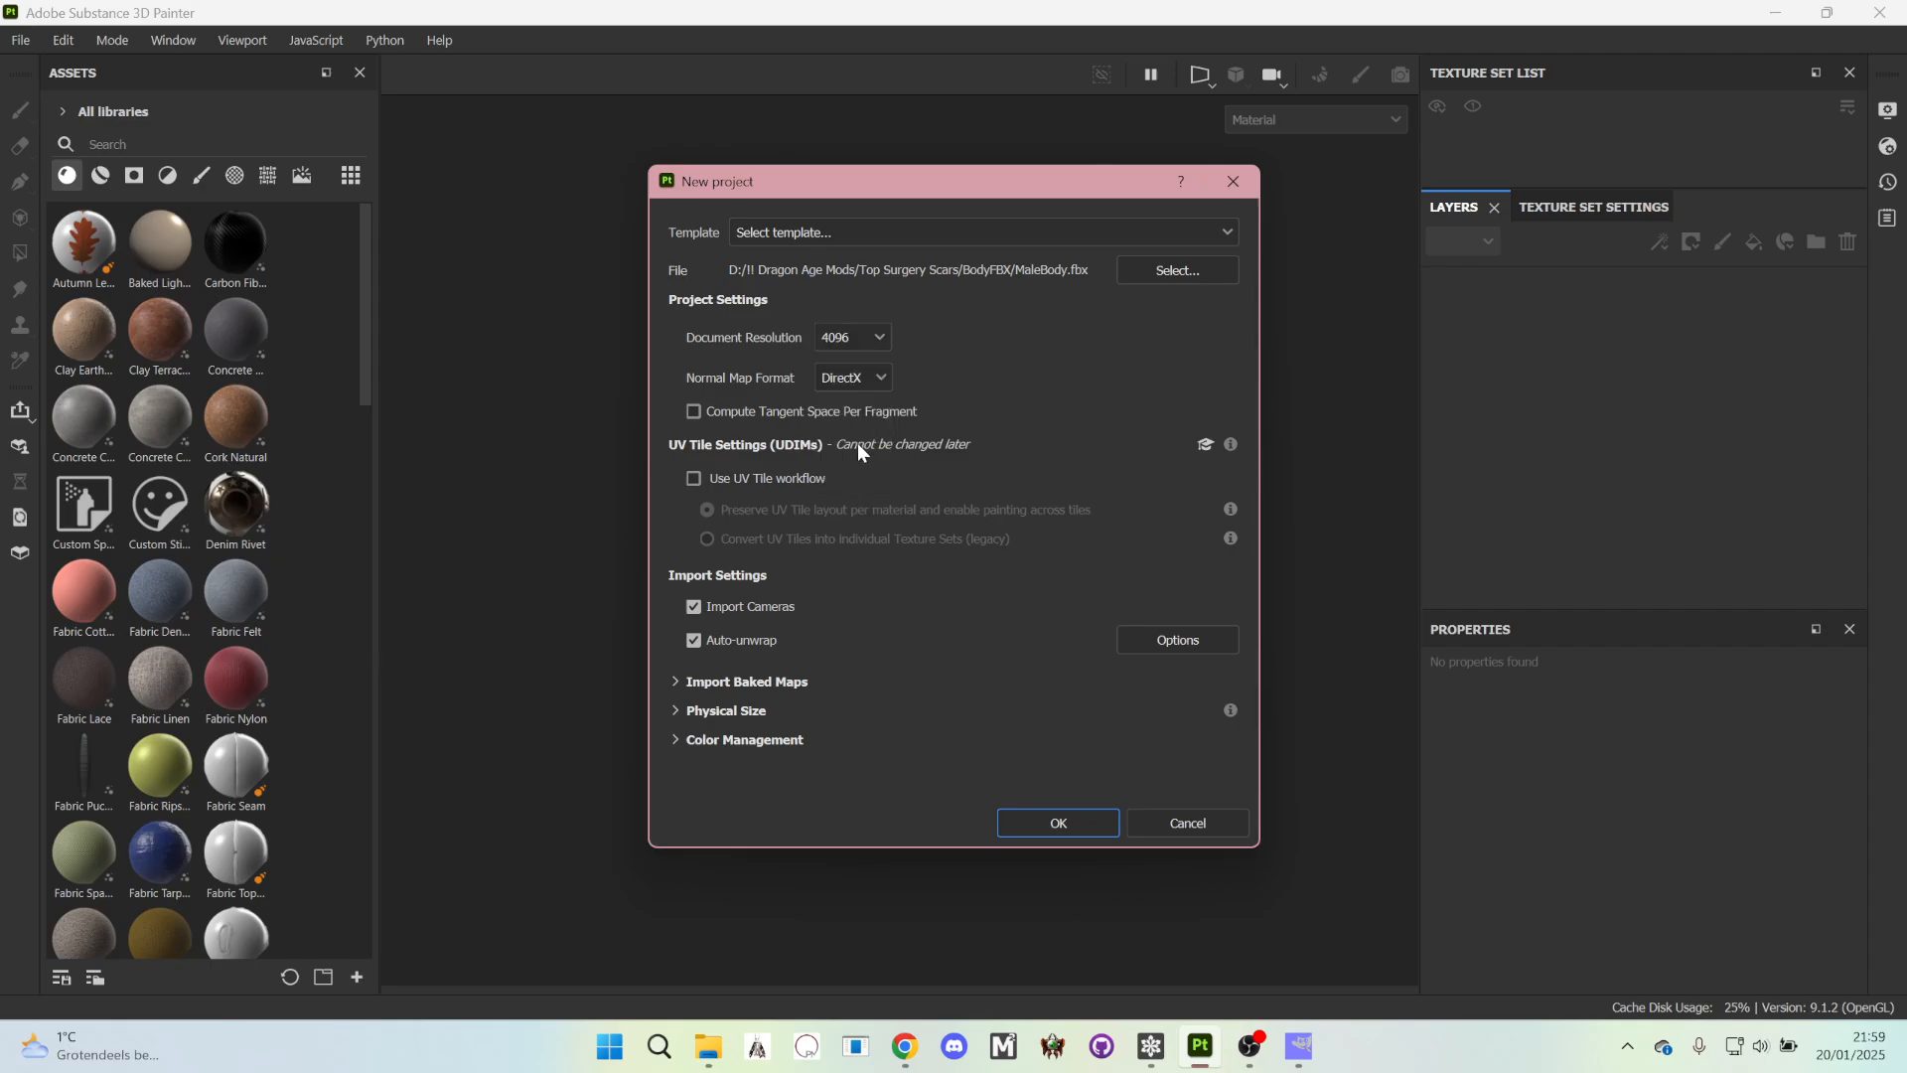
pyautogui.click(842, 338)
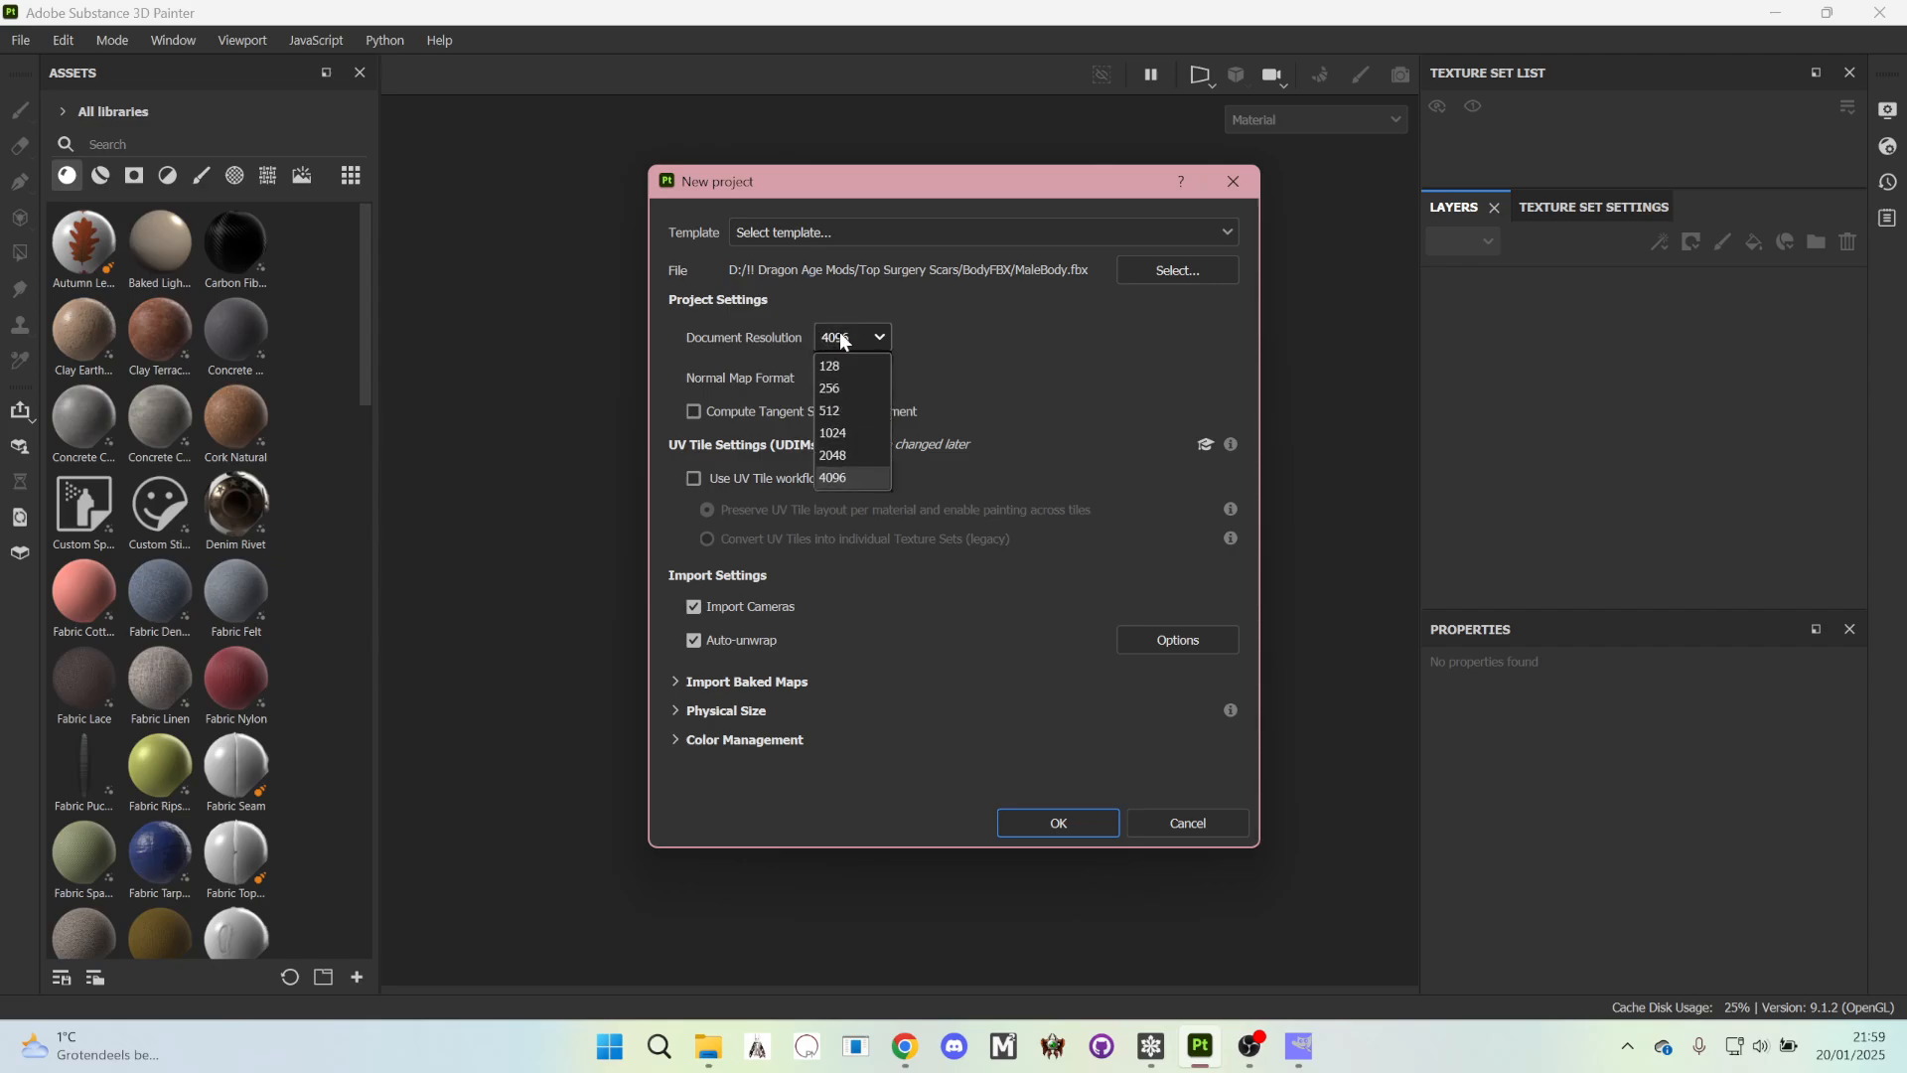
pyautogui.click(845, 471)
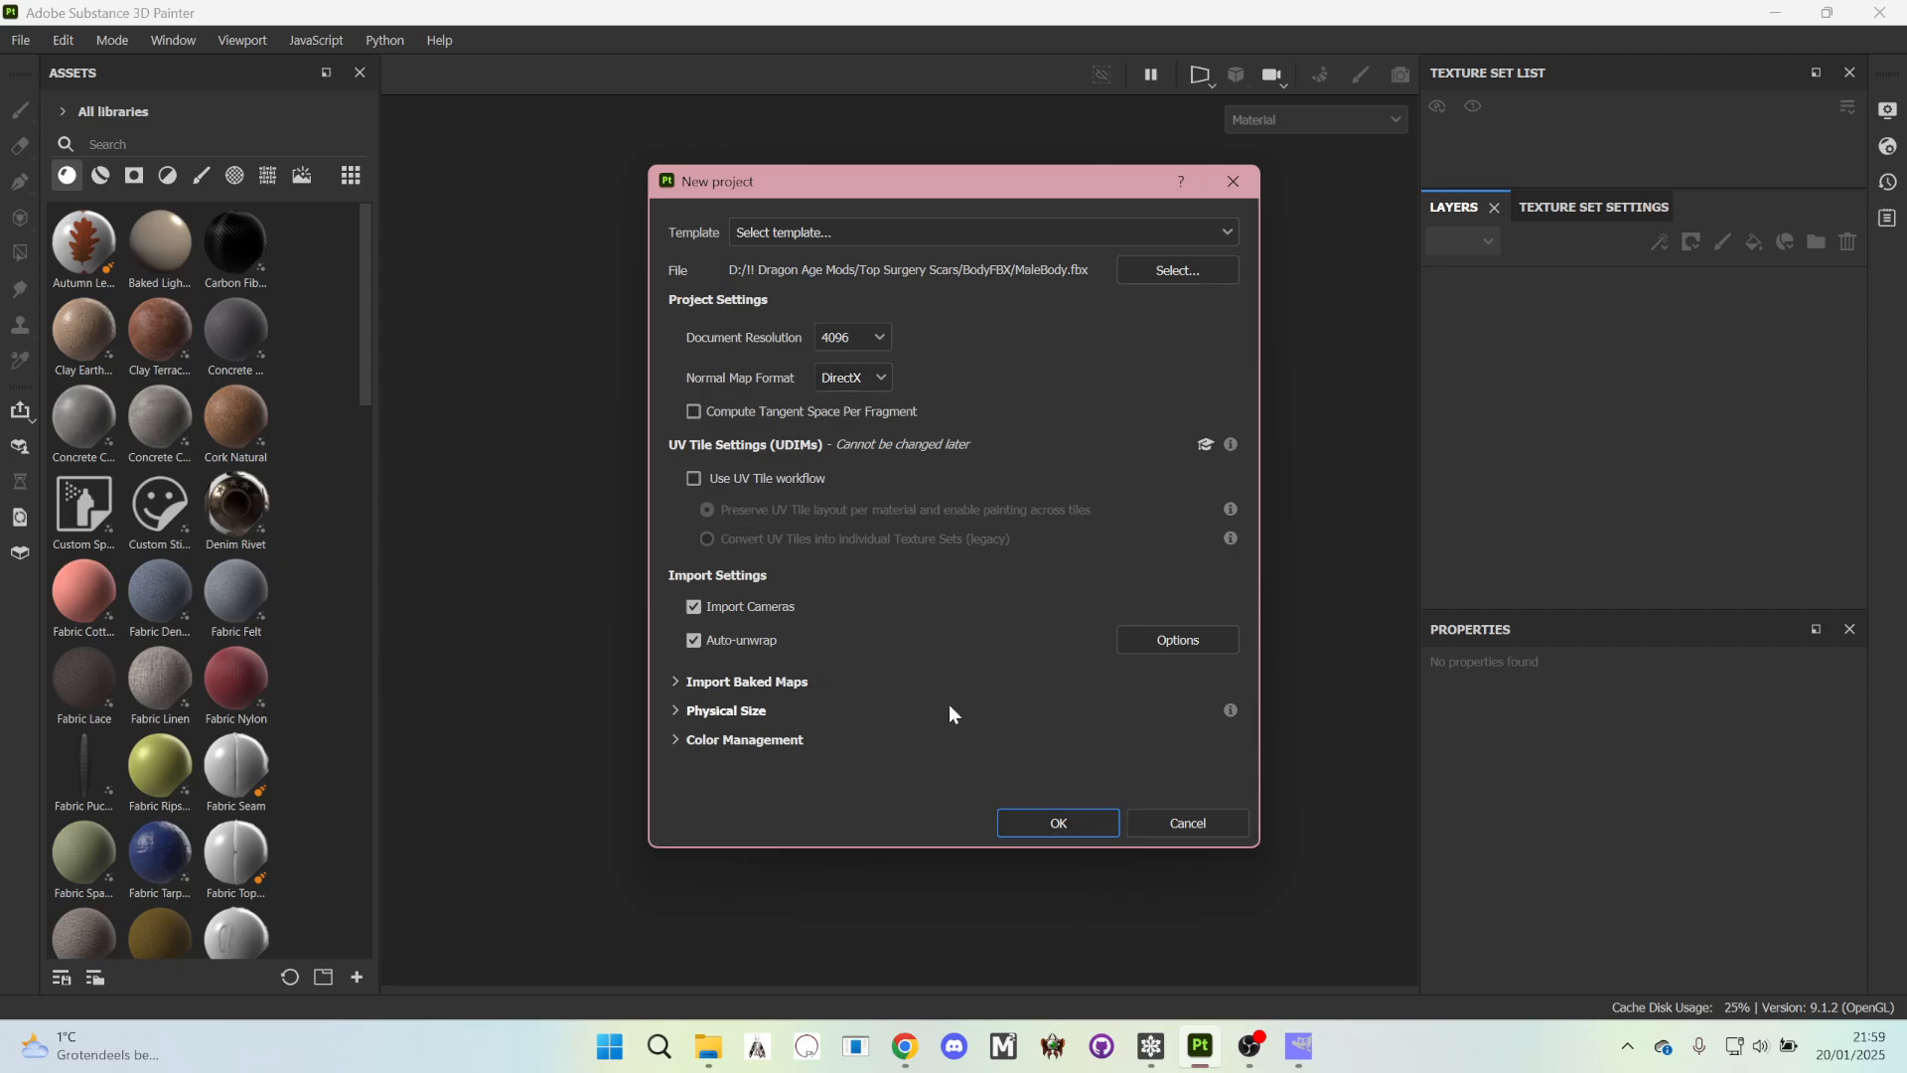
pyautogui.click(1077, 823)
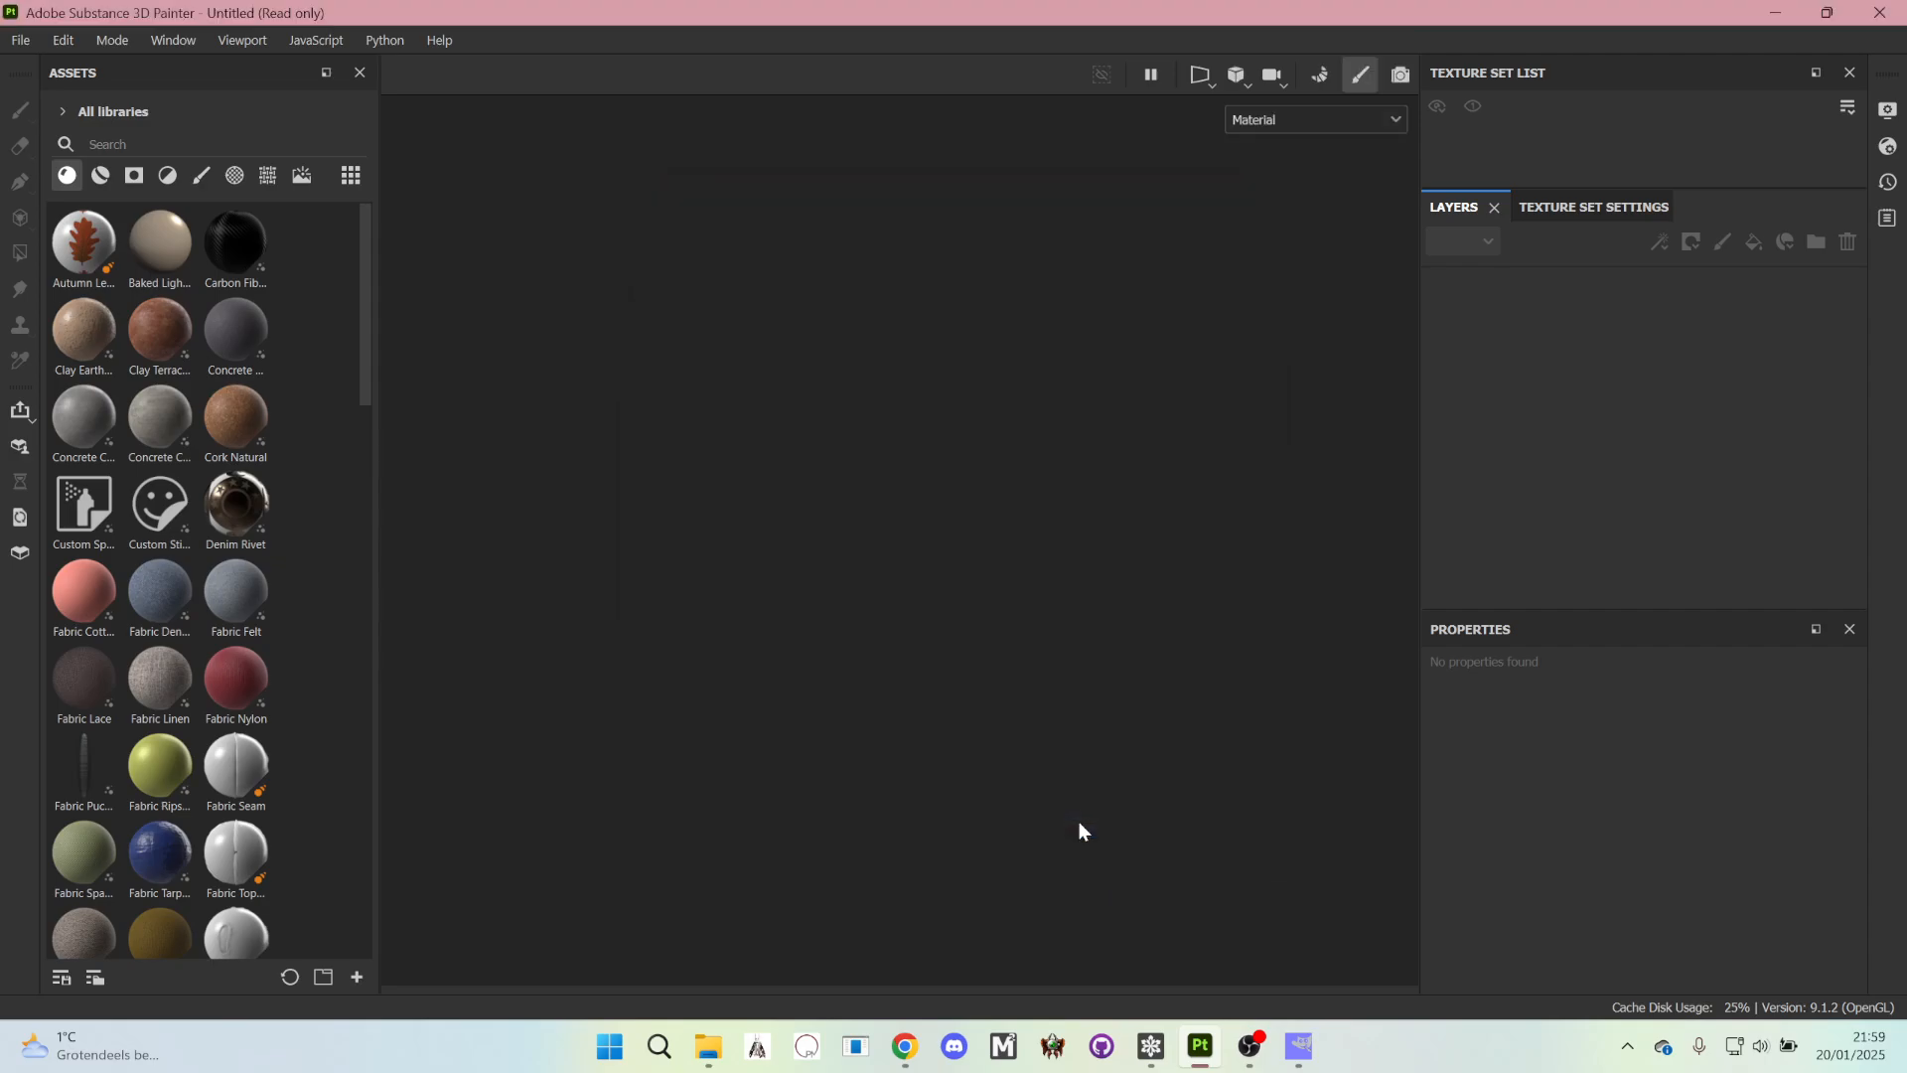
# - Examine the loaded male body mesh from the front in the 3D viewport
pyautogui.moveTo(968, 522)
pyautogui.keyDown('alt'); pyautogui.mouseDown()
pyautogui.moveTo(846, 418)
pyautogui.moveTo(812, 477)
pyautogui.moveTo(876, 479)
pyautogui.moveTo(851, 484)
pyautogui.mouseUp(); pyautogui.keyUp('alt')
pyautogui.keyDown('alt'); pyautogui.moveTo(961, 400); pyautogui.dragTo(977, 435, button='middle'); pyautogui.keyUp('alt')
pyautogui.scroll(1, 978, 435)
pyautogui.scroll(-1, 1020, 467)
pyautogui.keyDown('alt'); pyautogui.moveTo(1073, 507); pyautogui.dragTo(1052, 515); pyautogui.keyUp('alt')
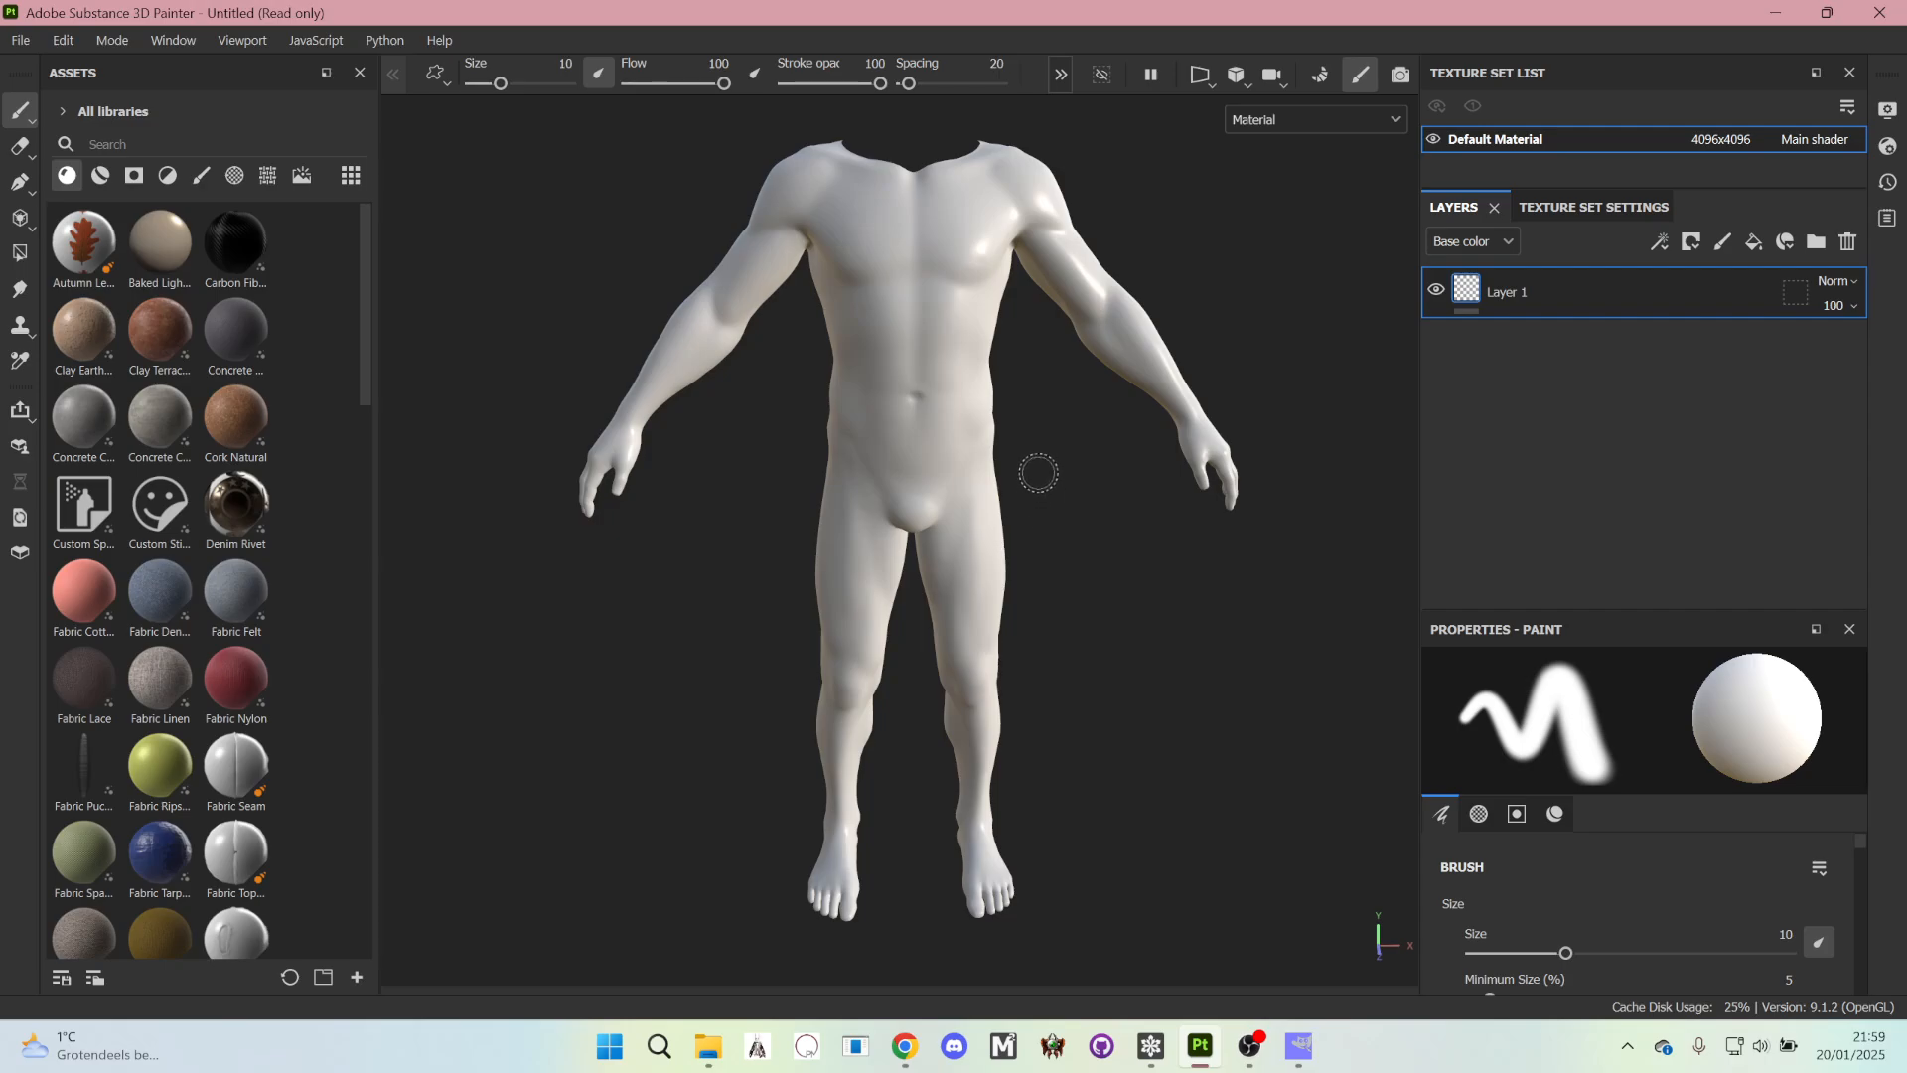
pyautogui.moveTo(925, 340); pyautogui.dragTo(965, 377, button='middle')
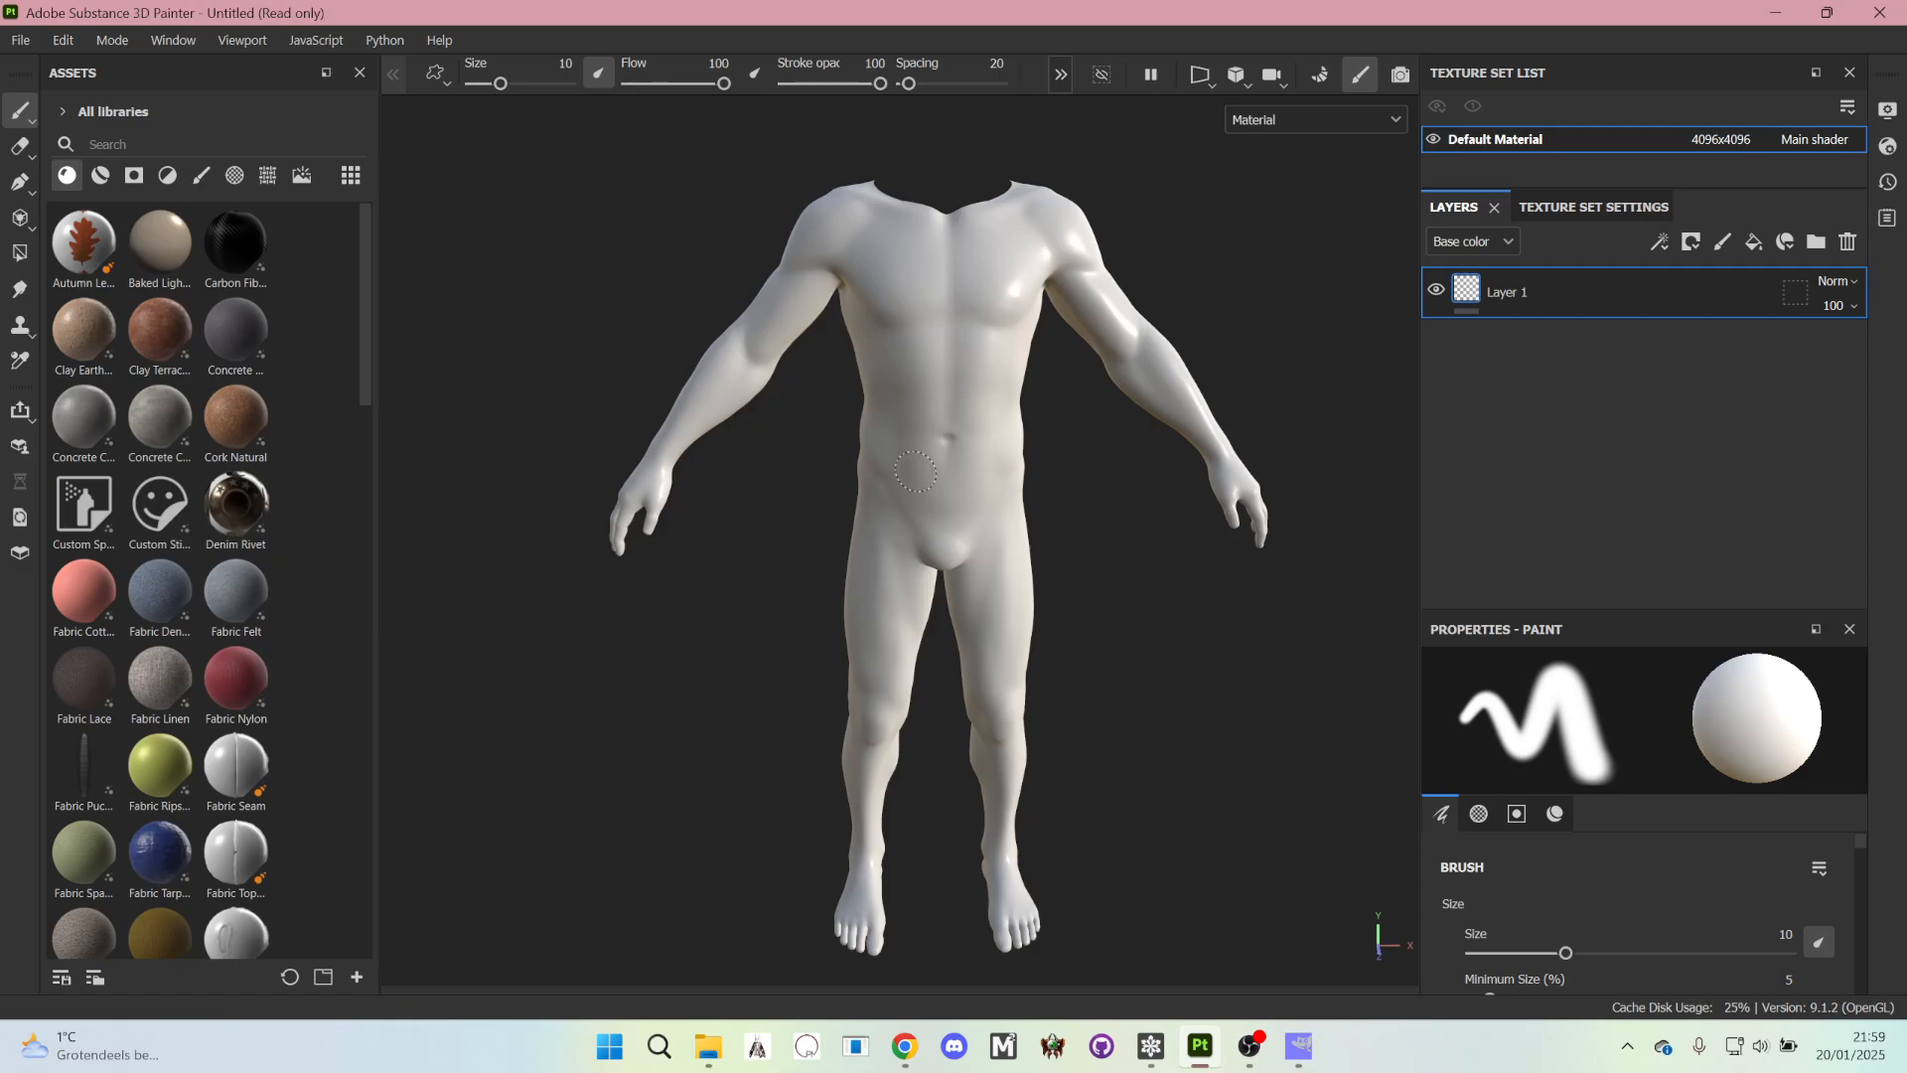
pyautogui.moveTo(992, 533)
pyautogui.keyDown('alt'); pyautogui.mouseDown()
pyautogui.moveTo(963, 527)
pyautogui.moveTo(971, 508)
pyautogui.mouseUp(); pyautogui.keyUp('alt')
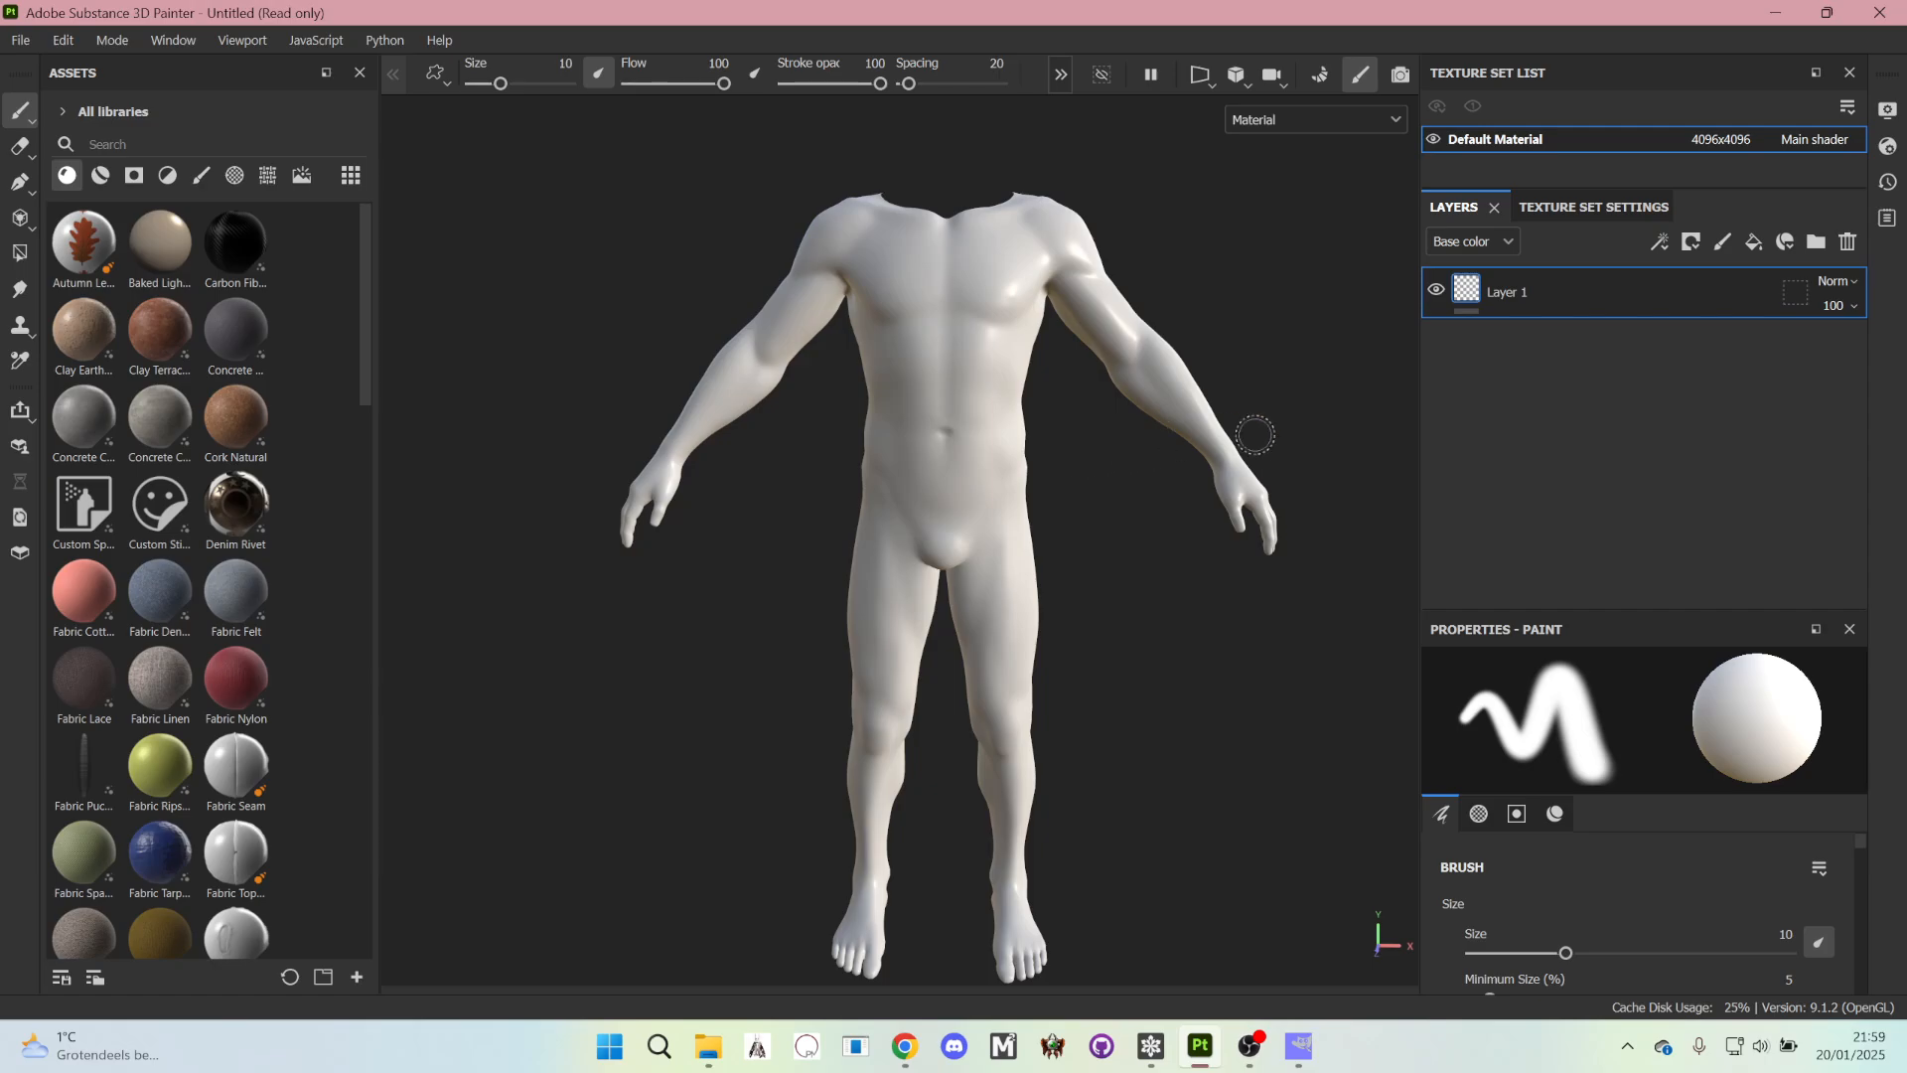
pyautogui.scroll(1, 1103, 460)
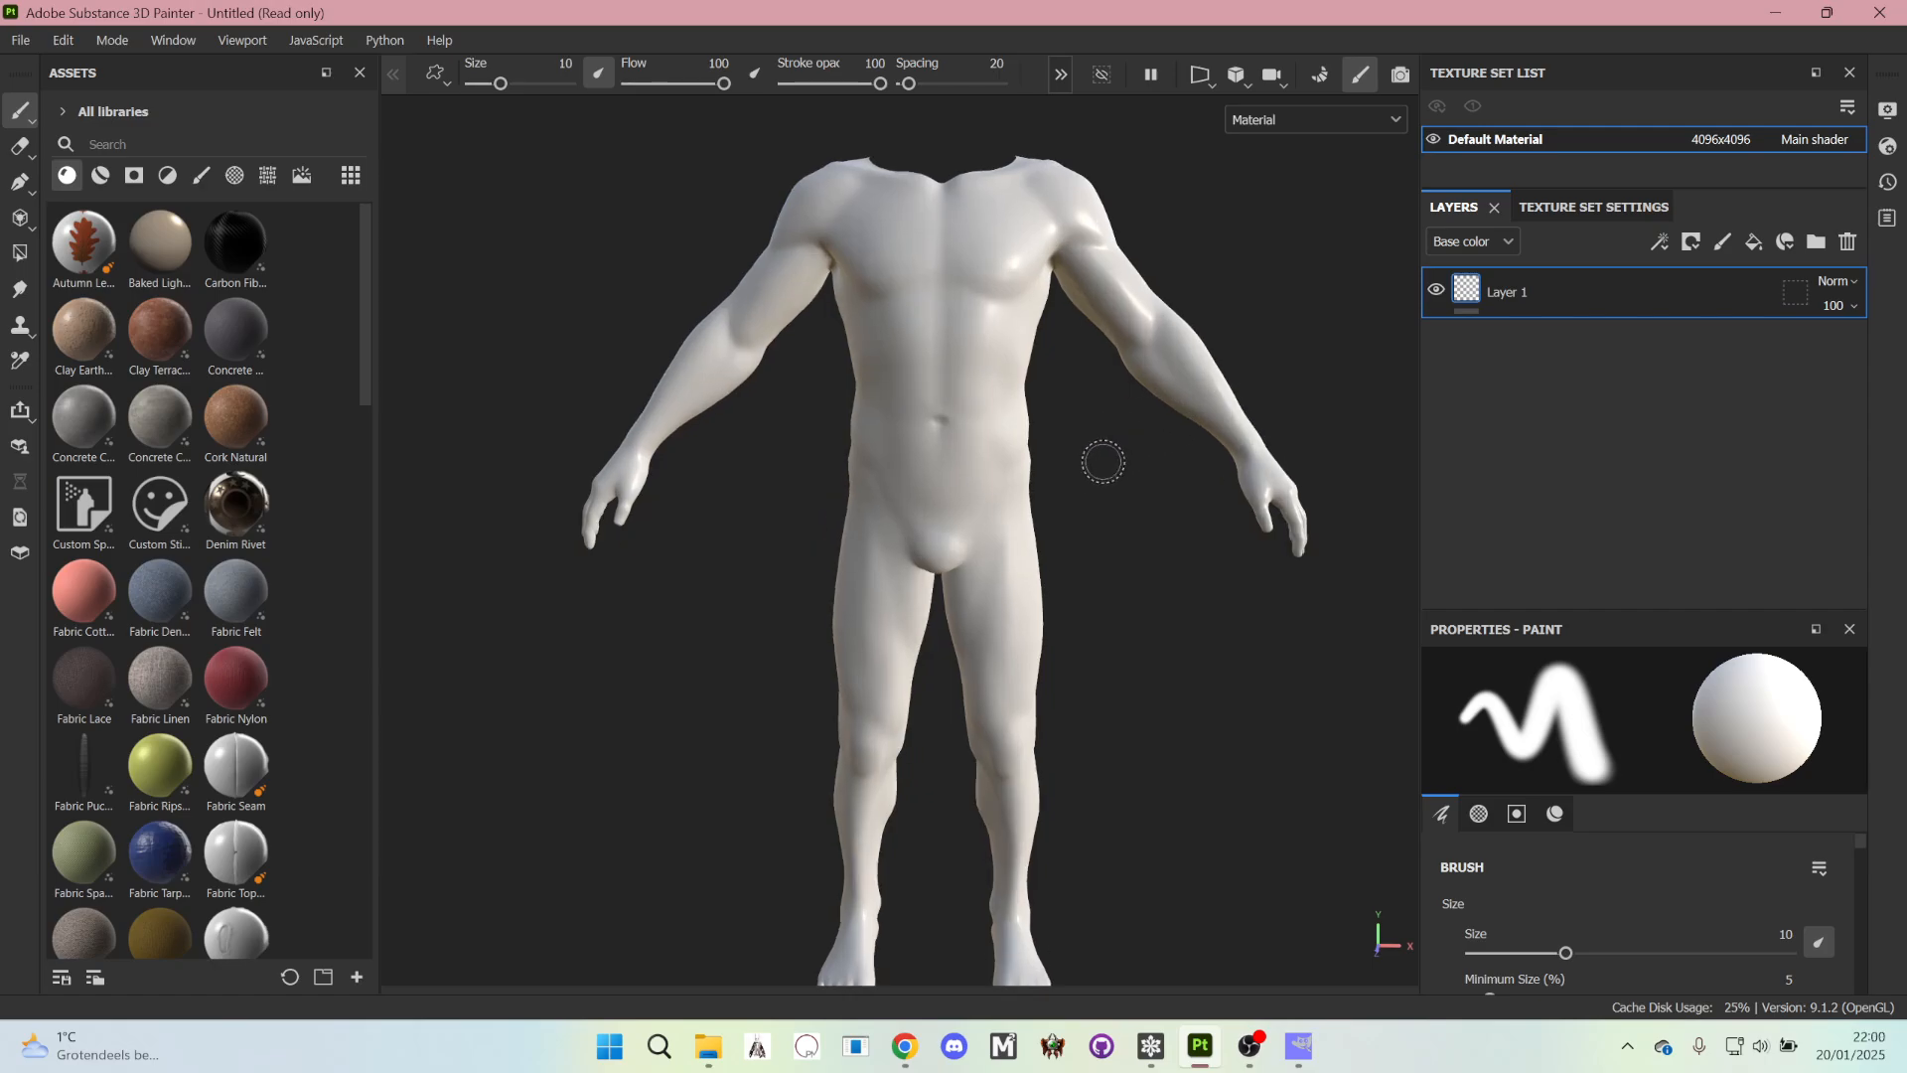
pyautogui.scroll(-1, 1103, 461)
pyautogui.keyDown('alt'); pyautogui.moveTo(881, 346); pyautogui.dragTo(821, 341, button='middle'); pyautogui.keyUp('alt')
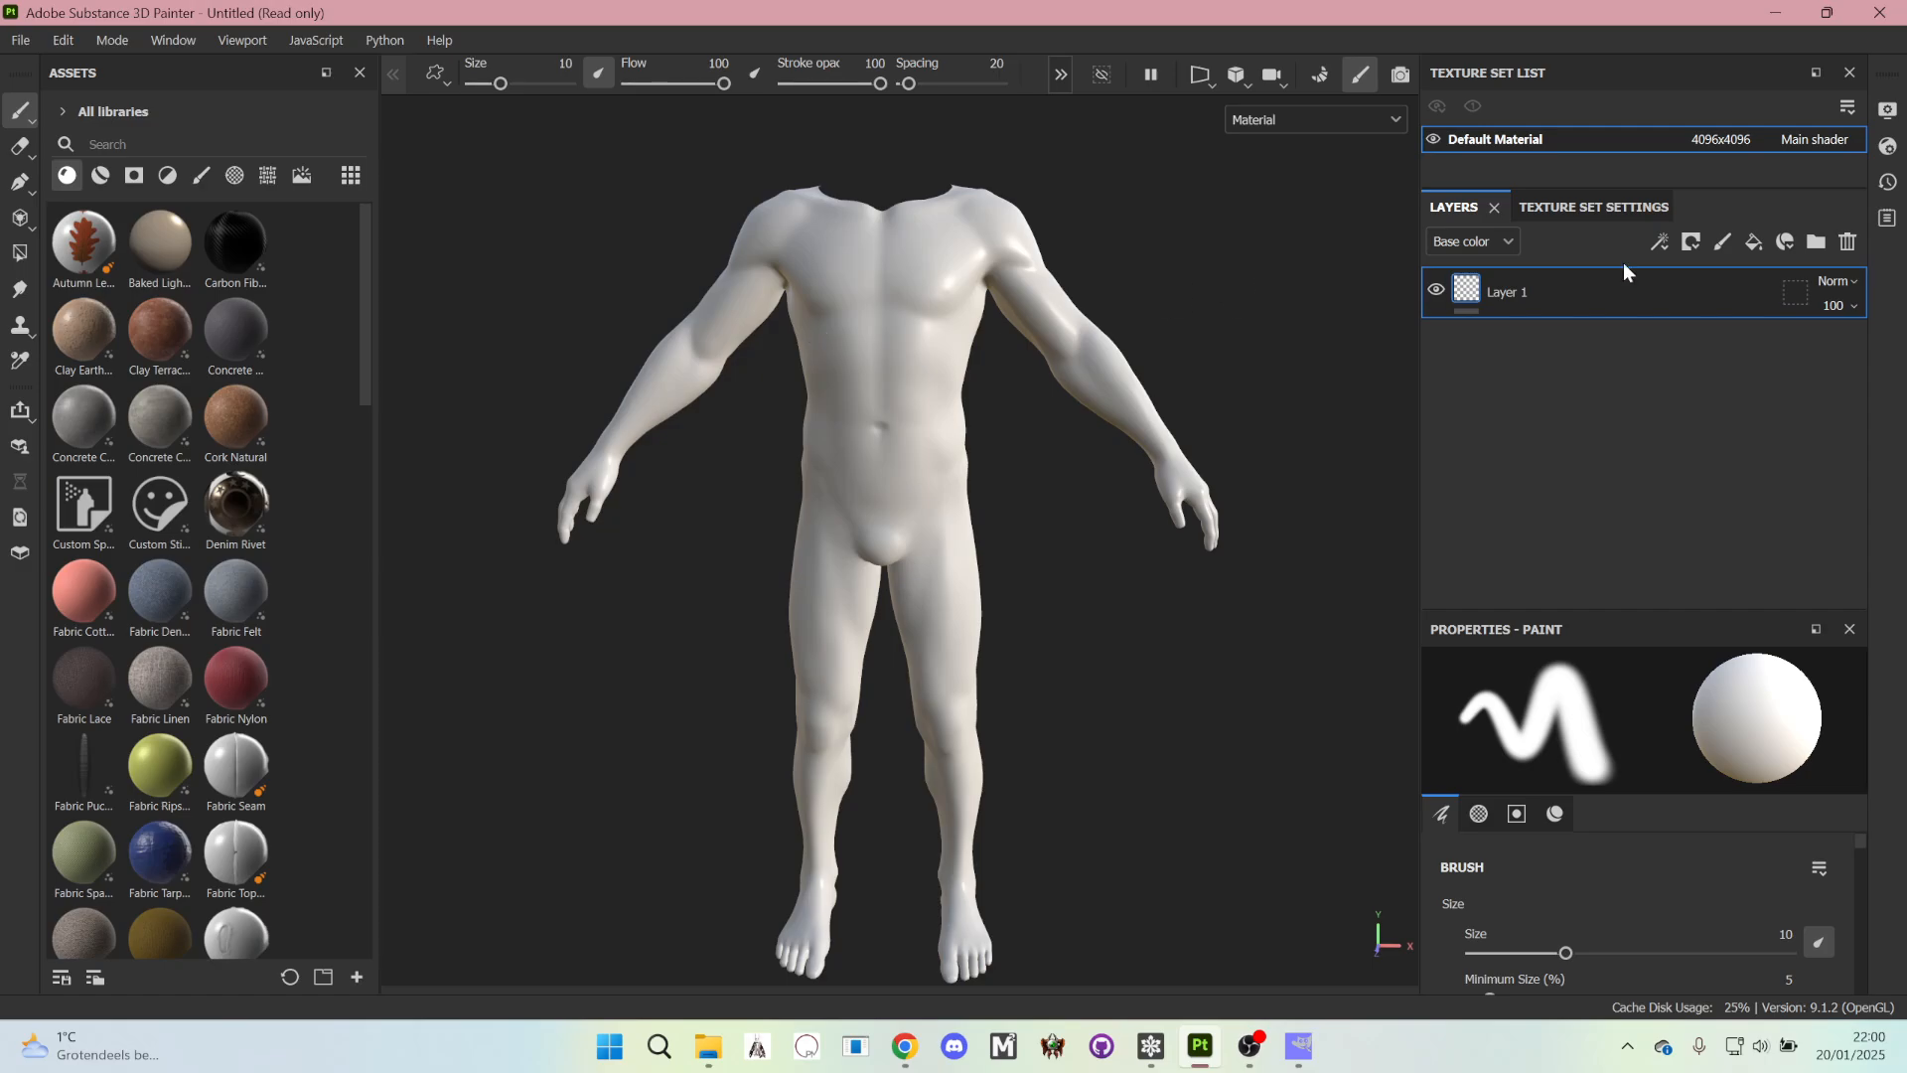
# - Delete the default paint layer, Layer 1, from the layer stack
pyautogui.click(1851, 243)
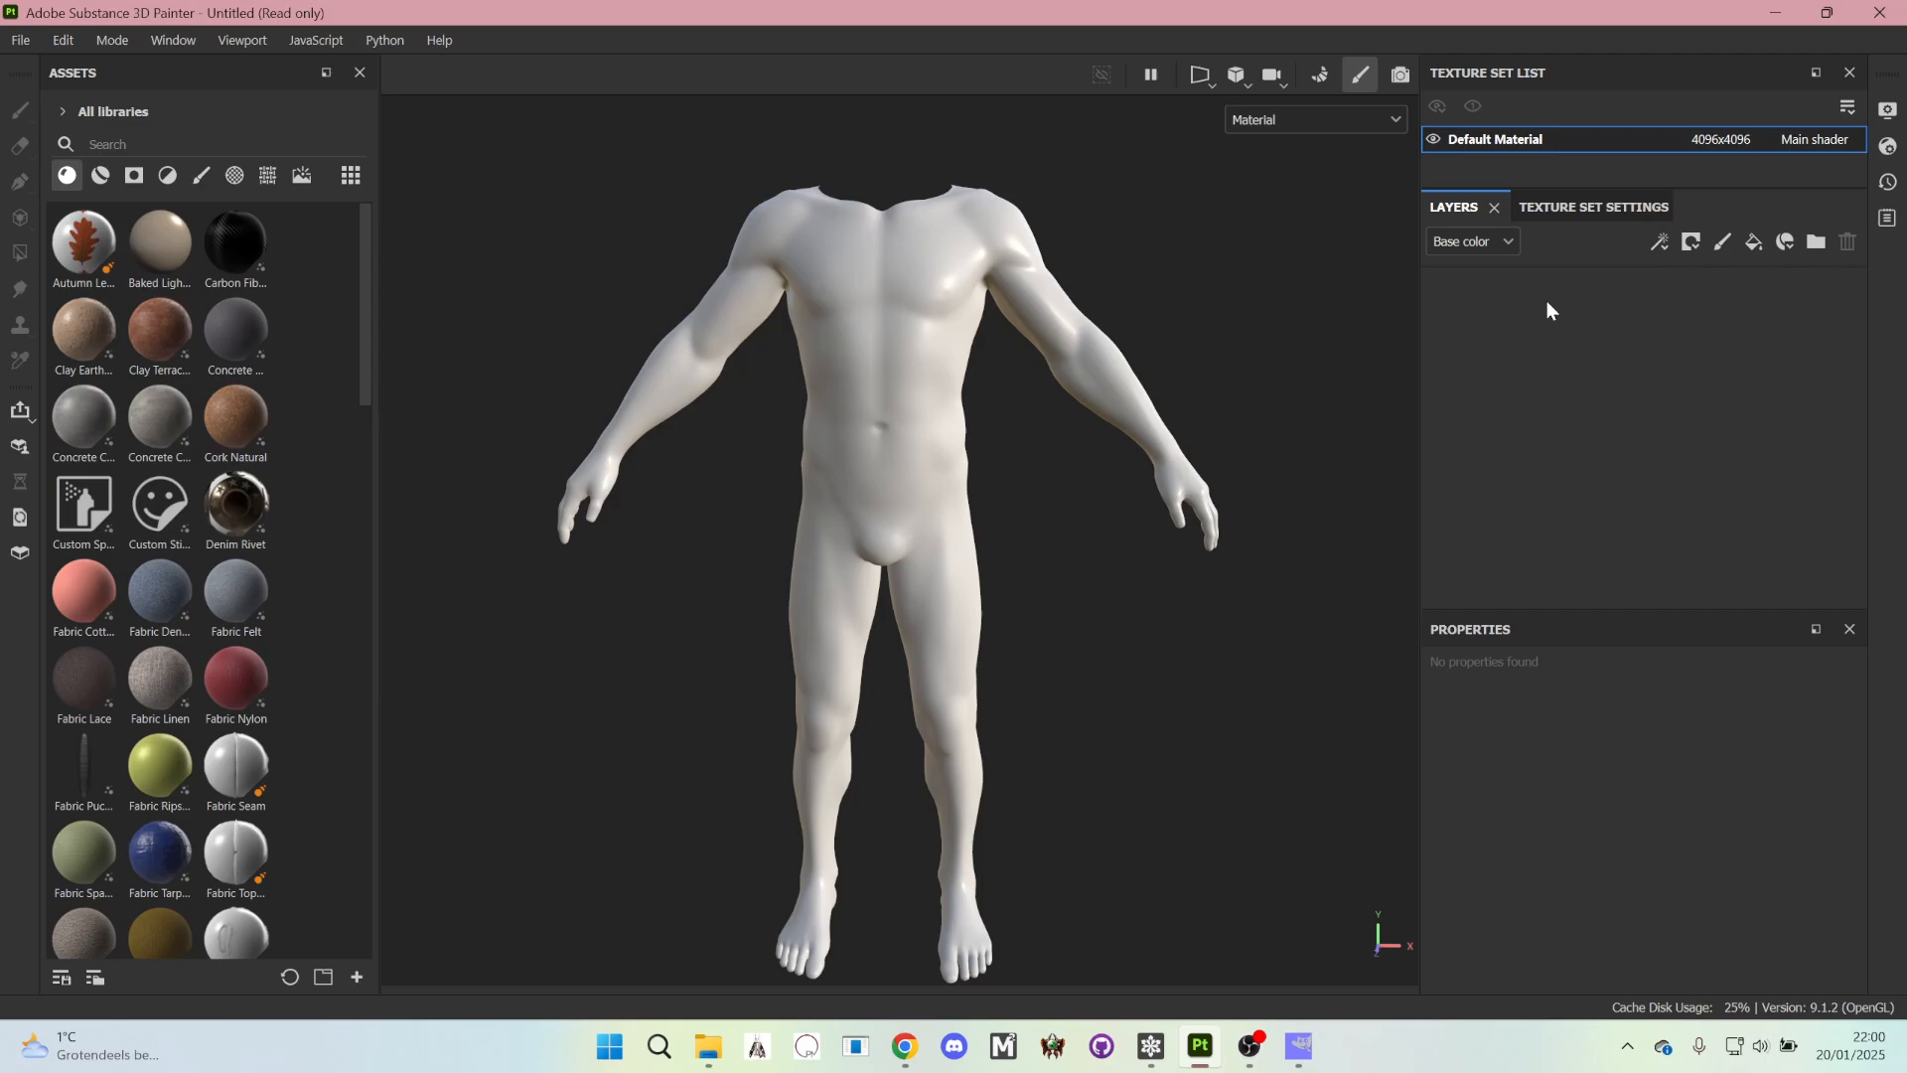
# - Start importing resources and add ELFHUM_Regular_NM.png from the Top Surgery Scars\Exports\GIMP folder to the import list
pyautogui.click(25, 43)
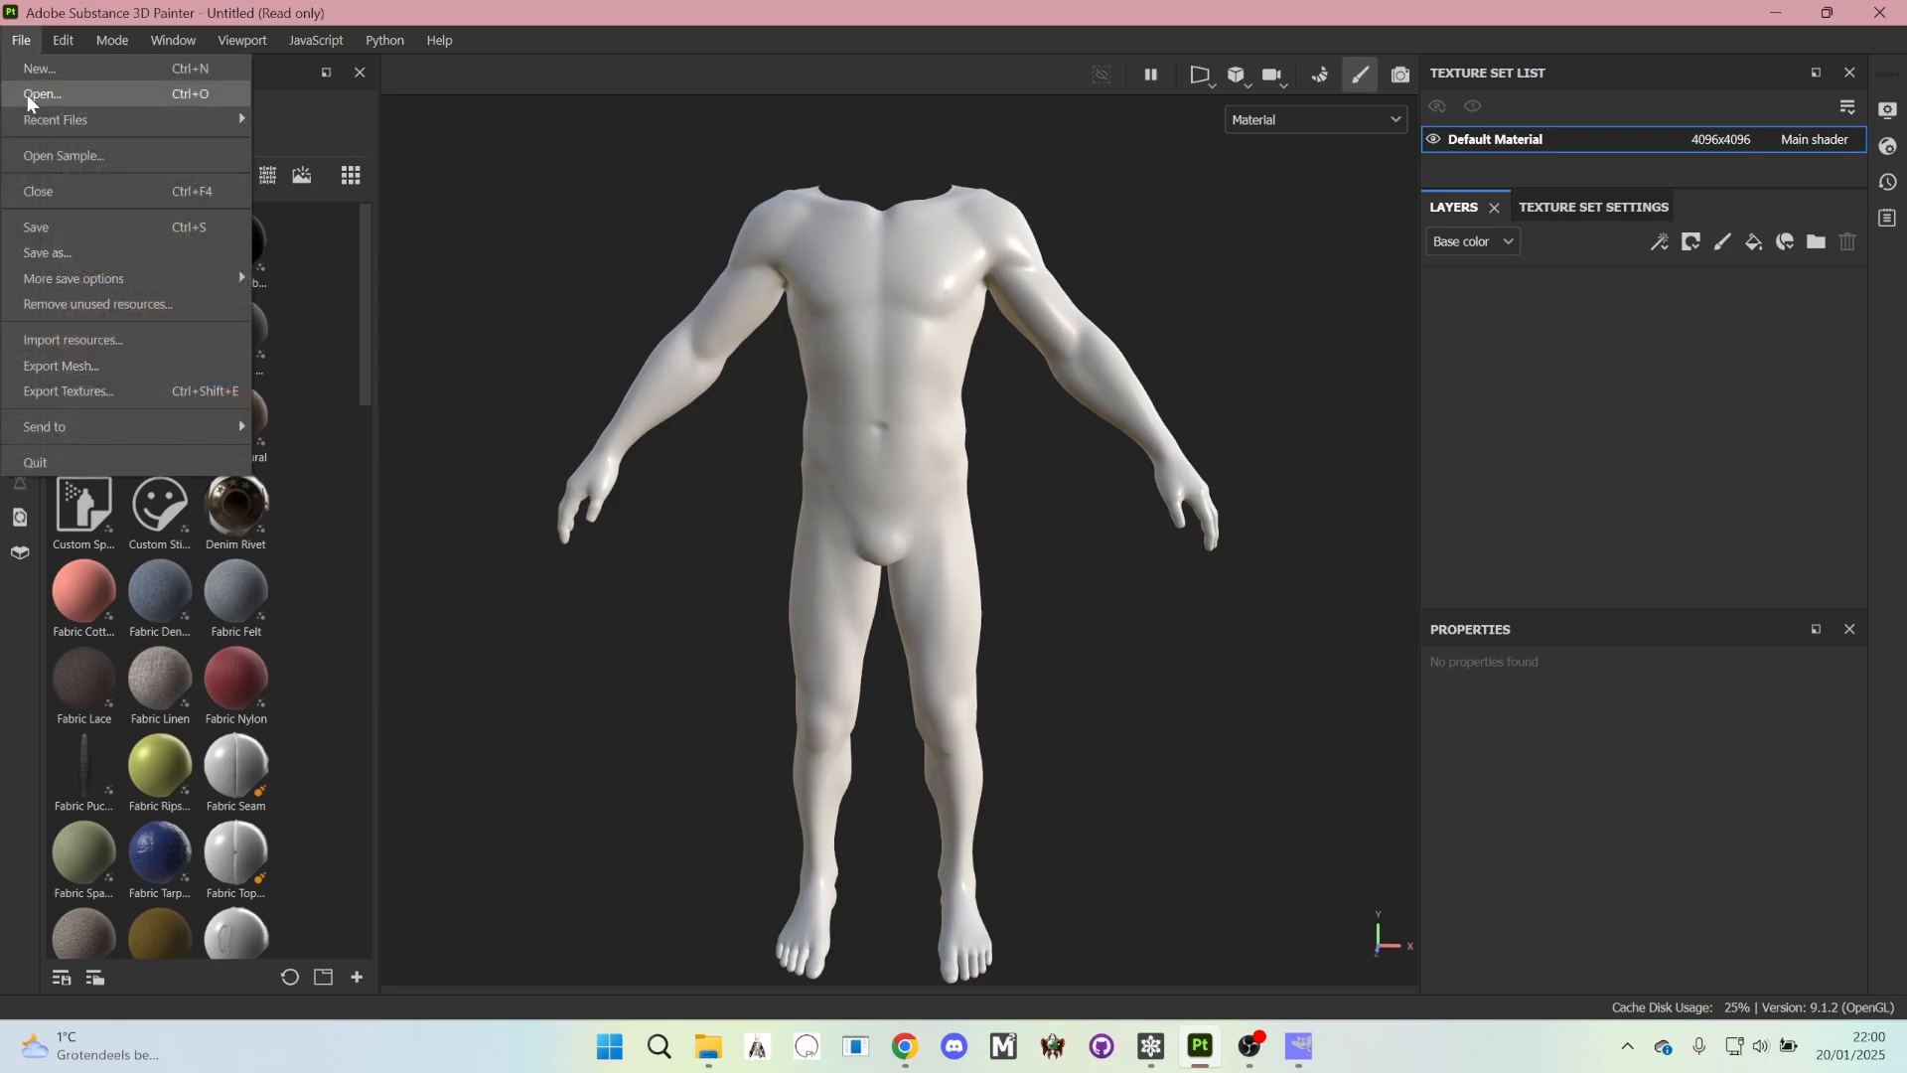
pyautogui.click(88, 340)
pyautogui.click(1076, 223)
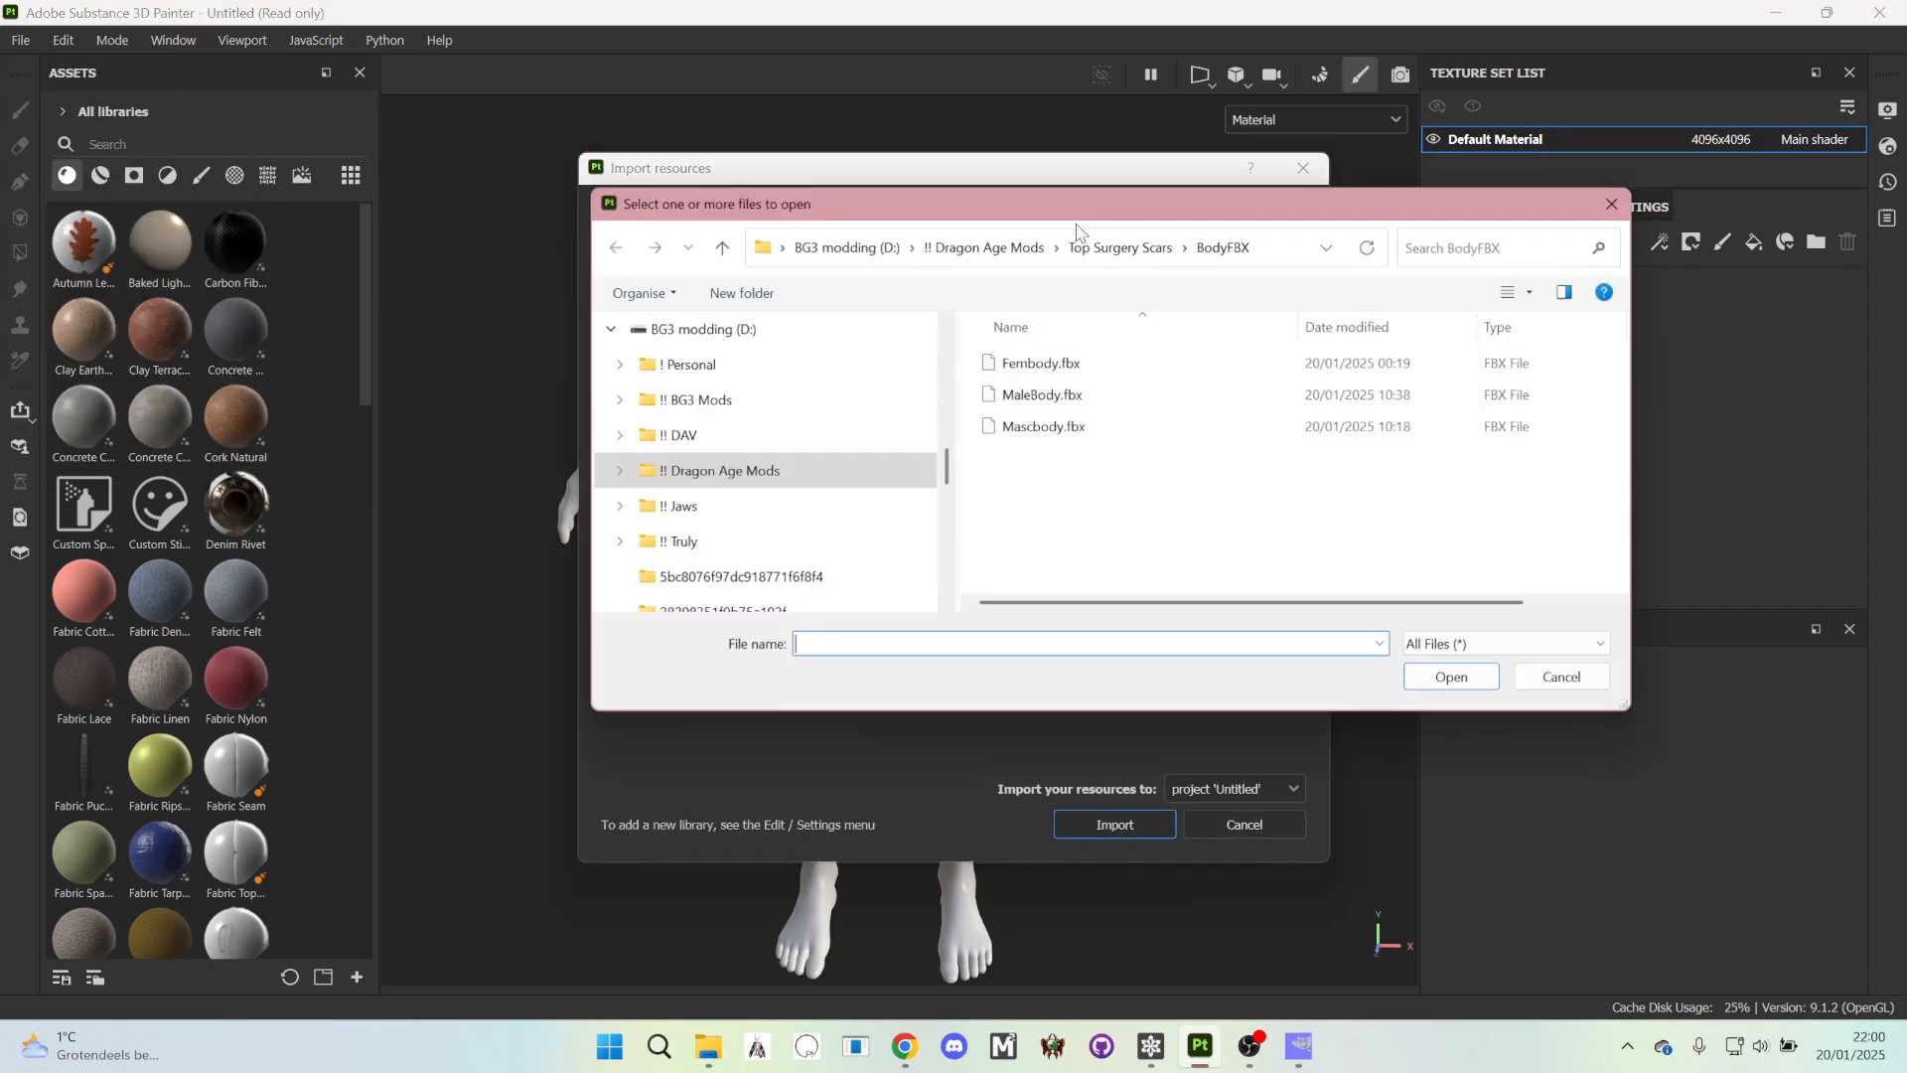
pyautogui.click(1120, 245)
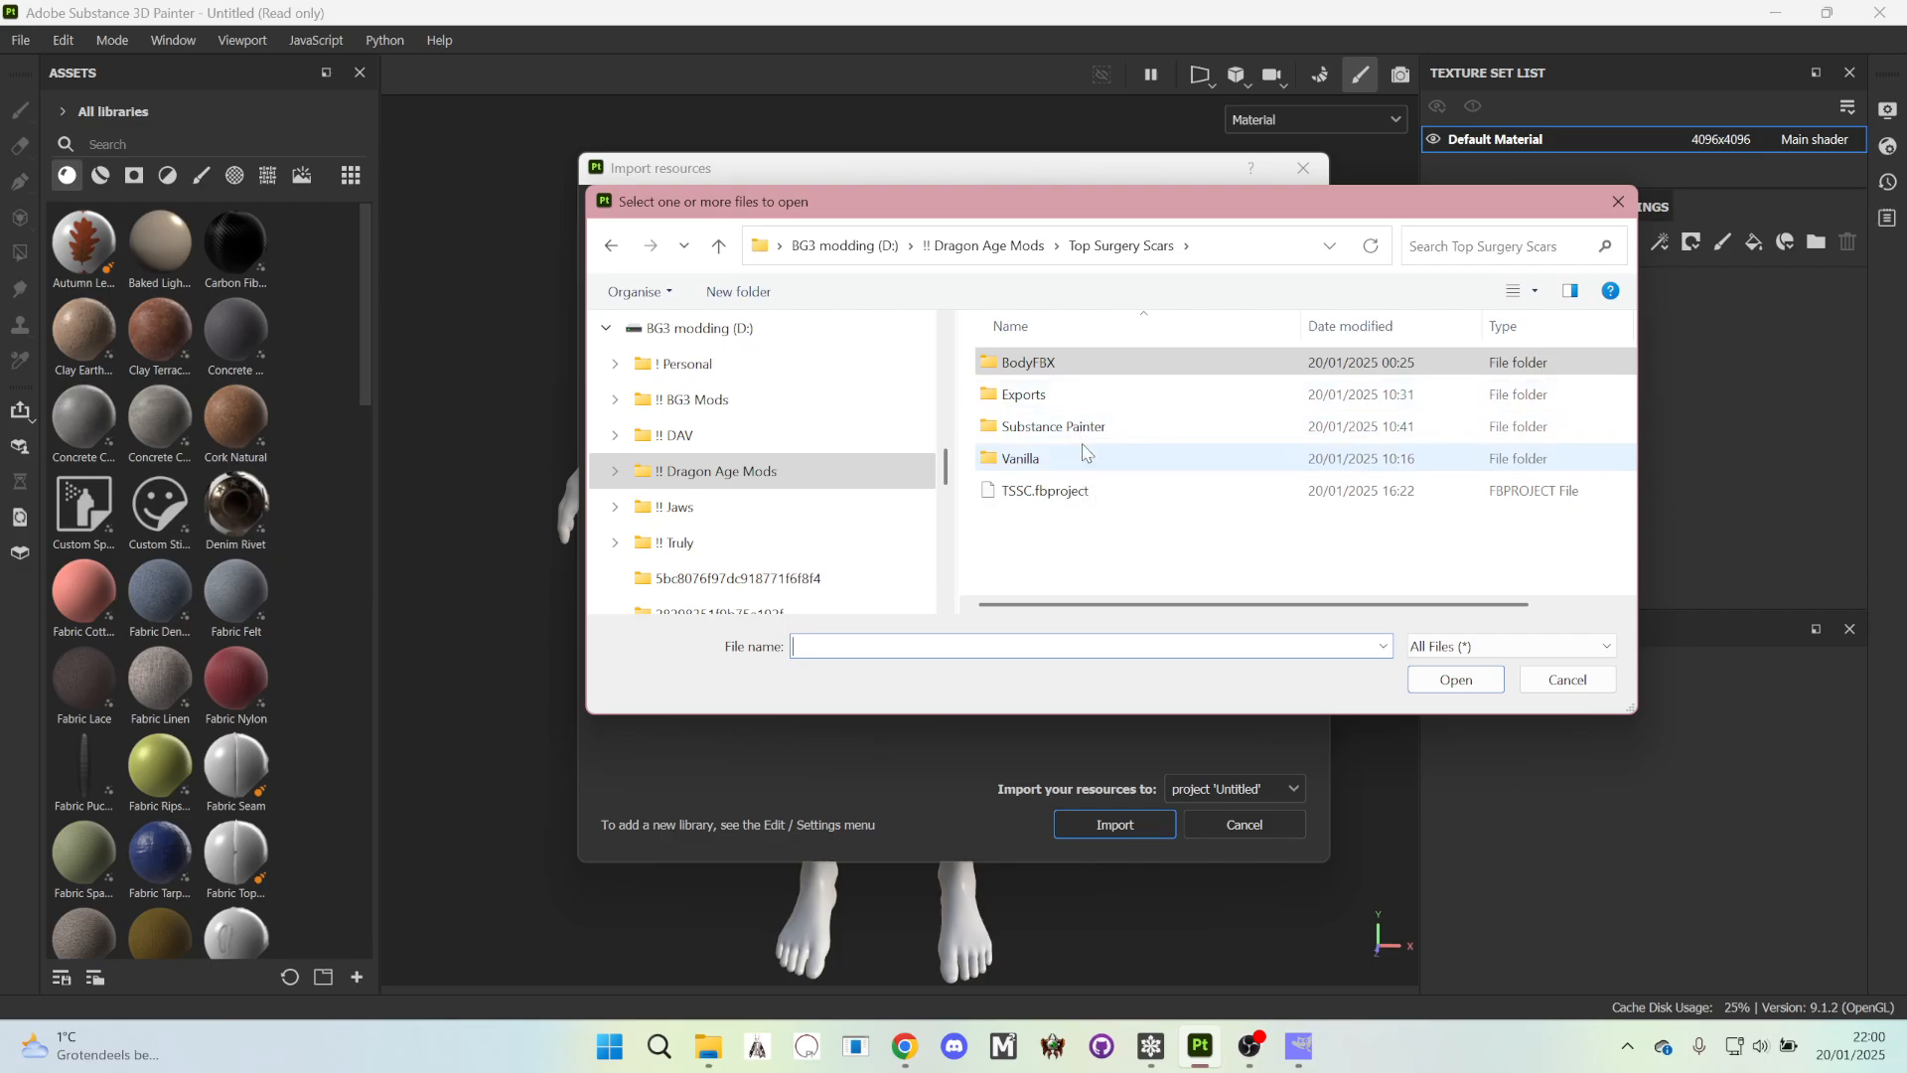
pyautogui.click(1058, 399)
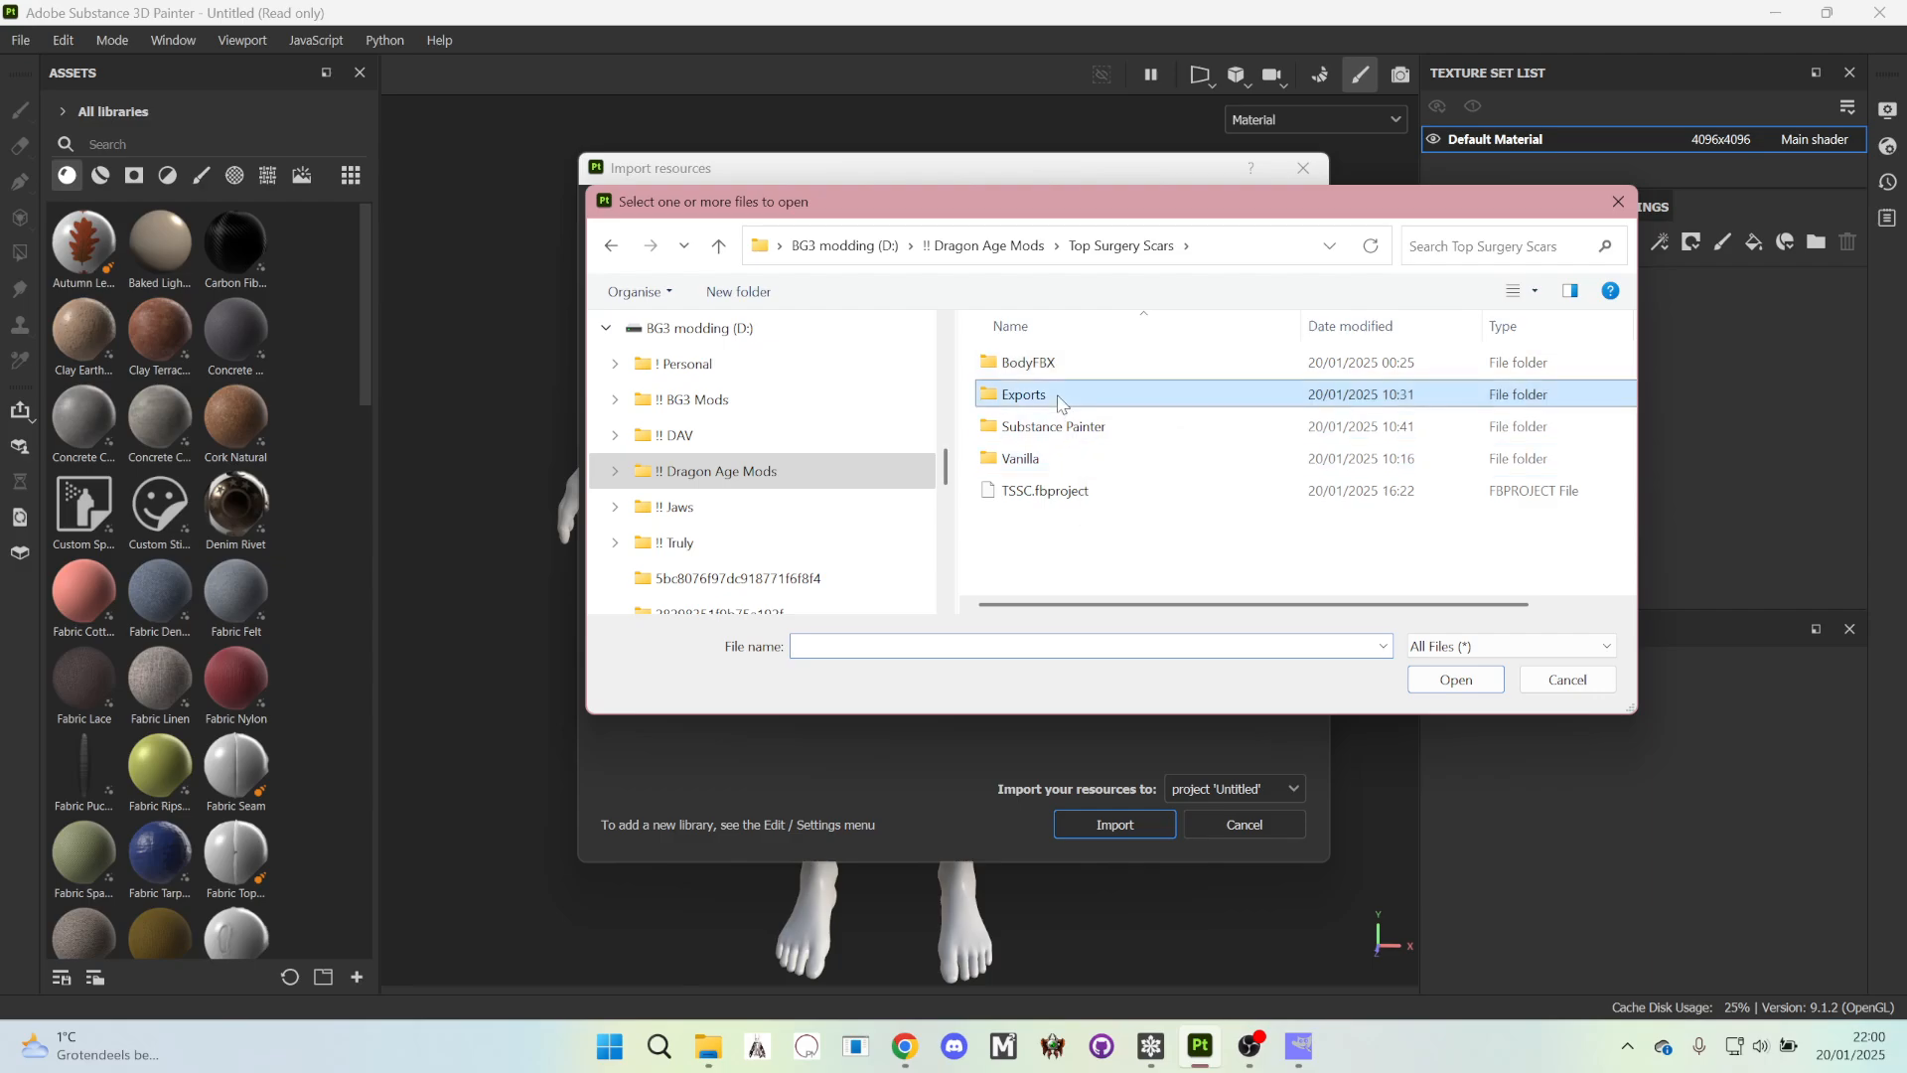
pyautogui.doubleClick(1076, 401)
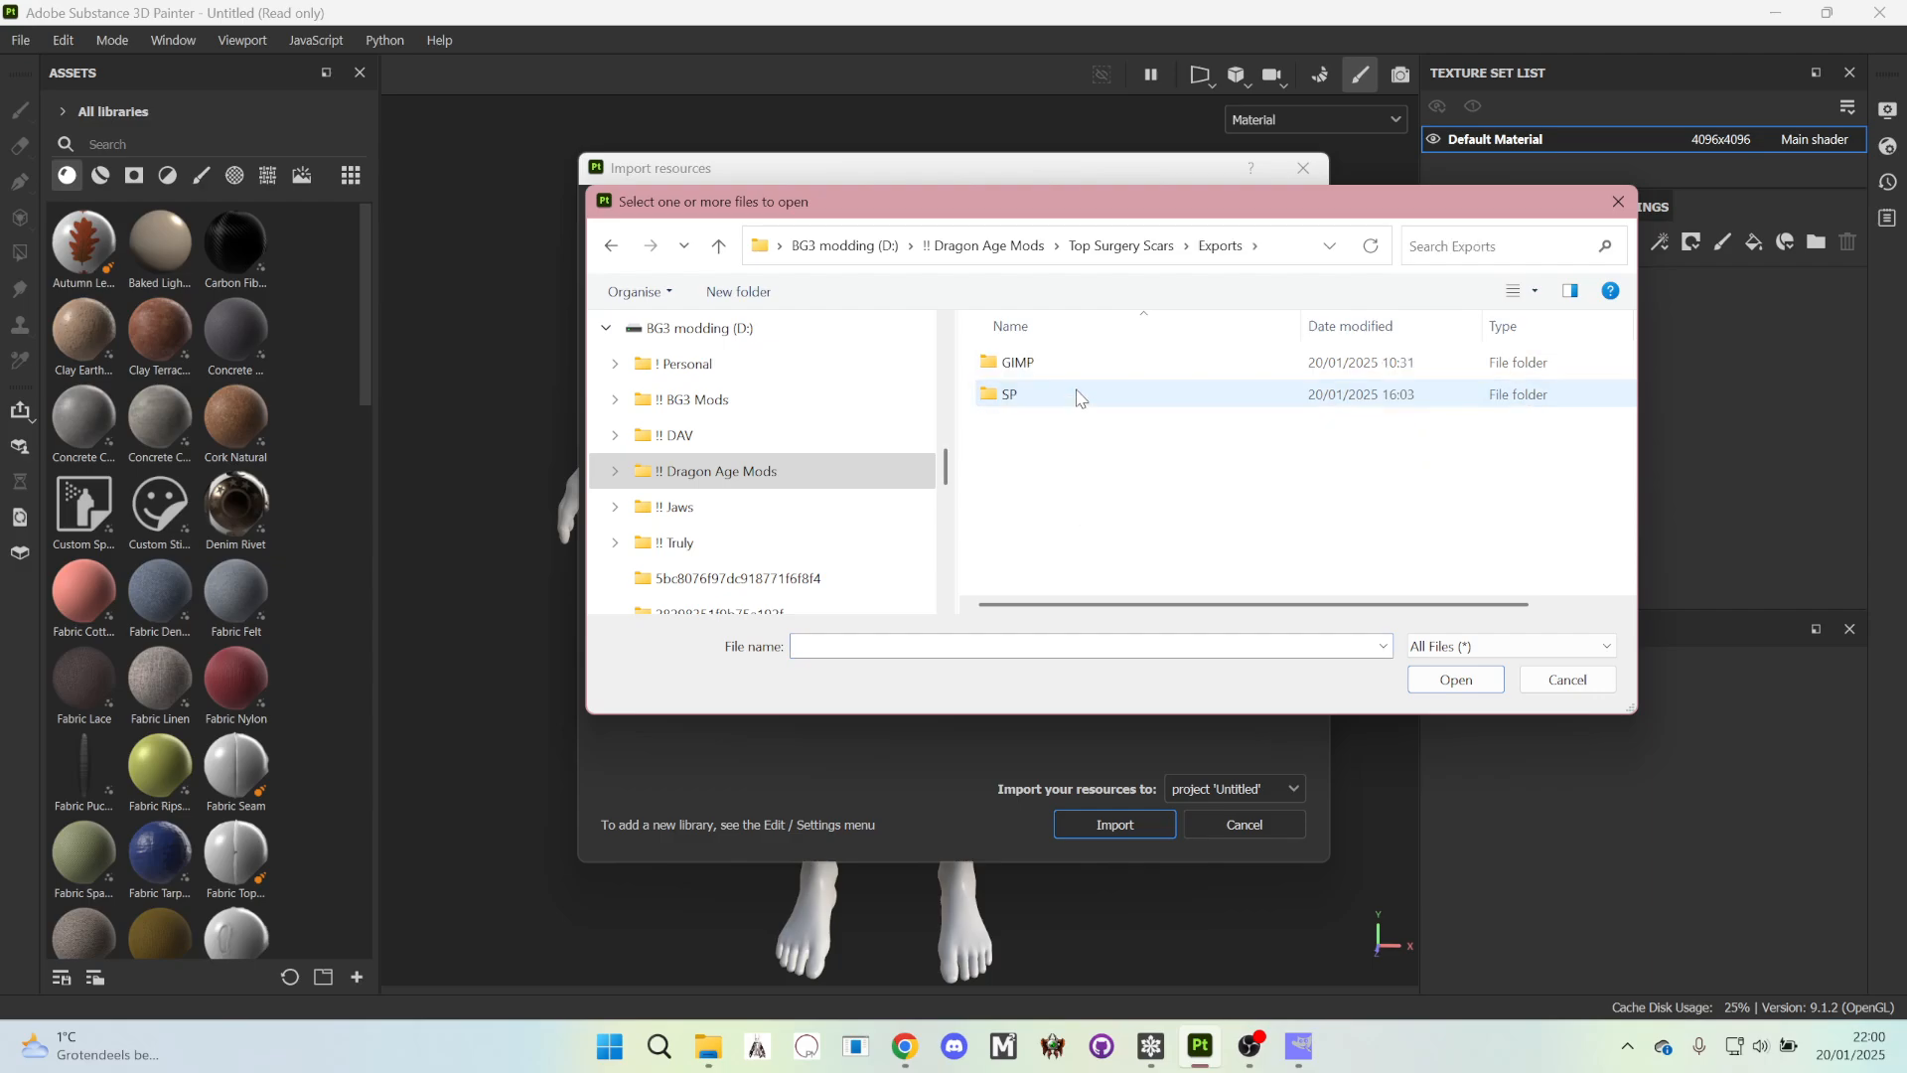
pyautogui.doubleClick(1074, 367)
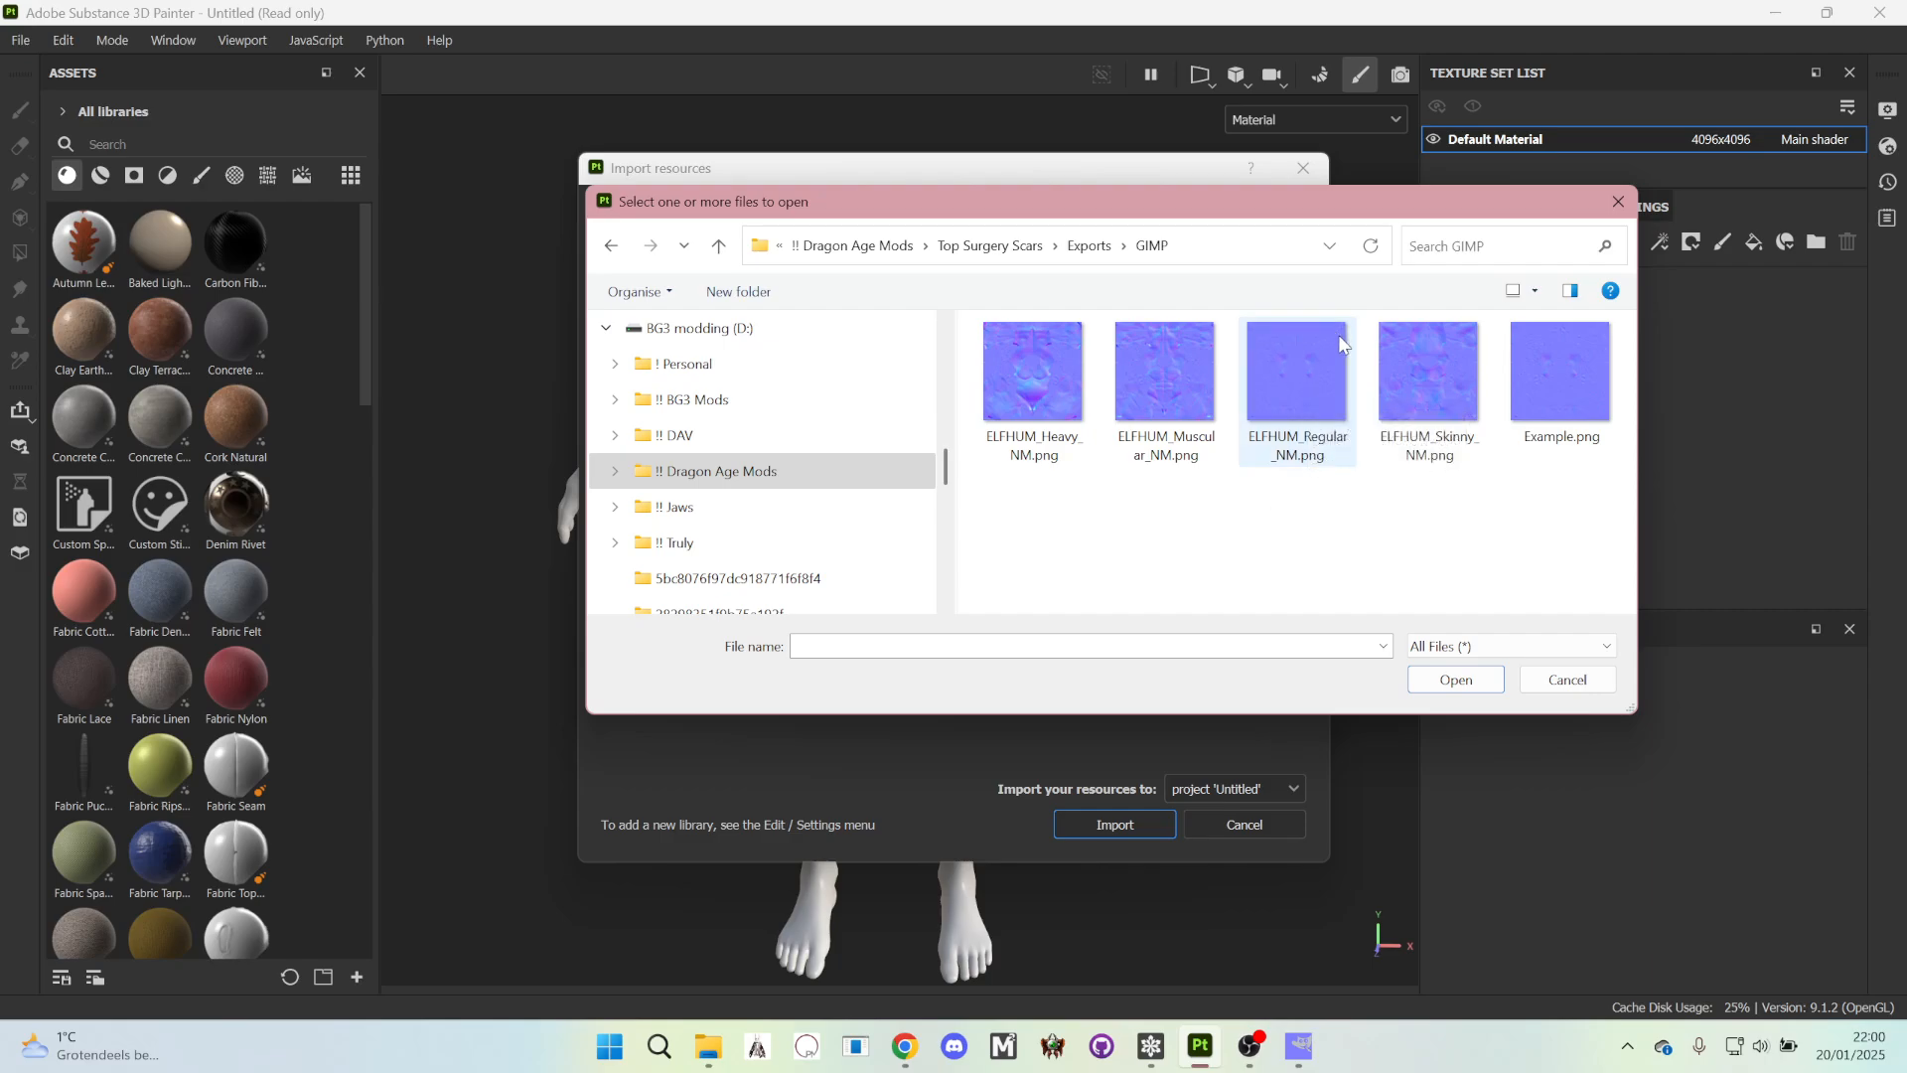
pyautogui.click(1293, 366)
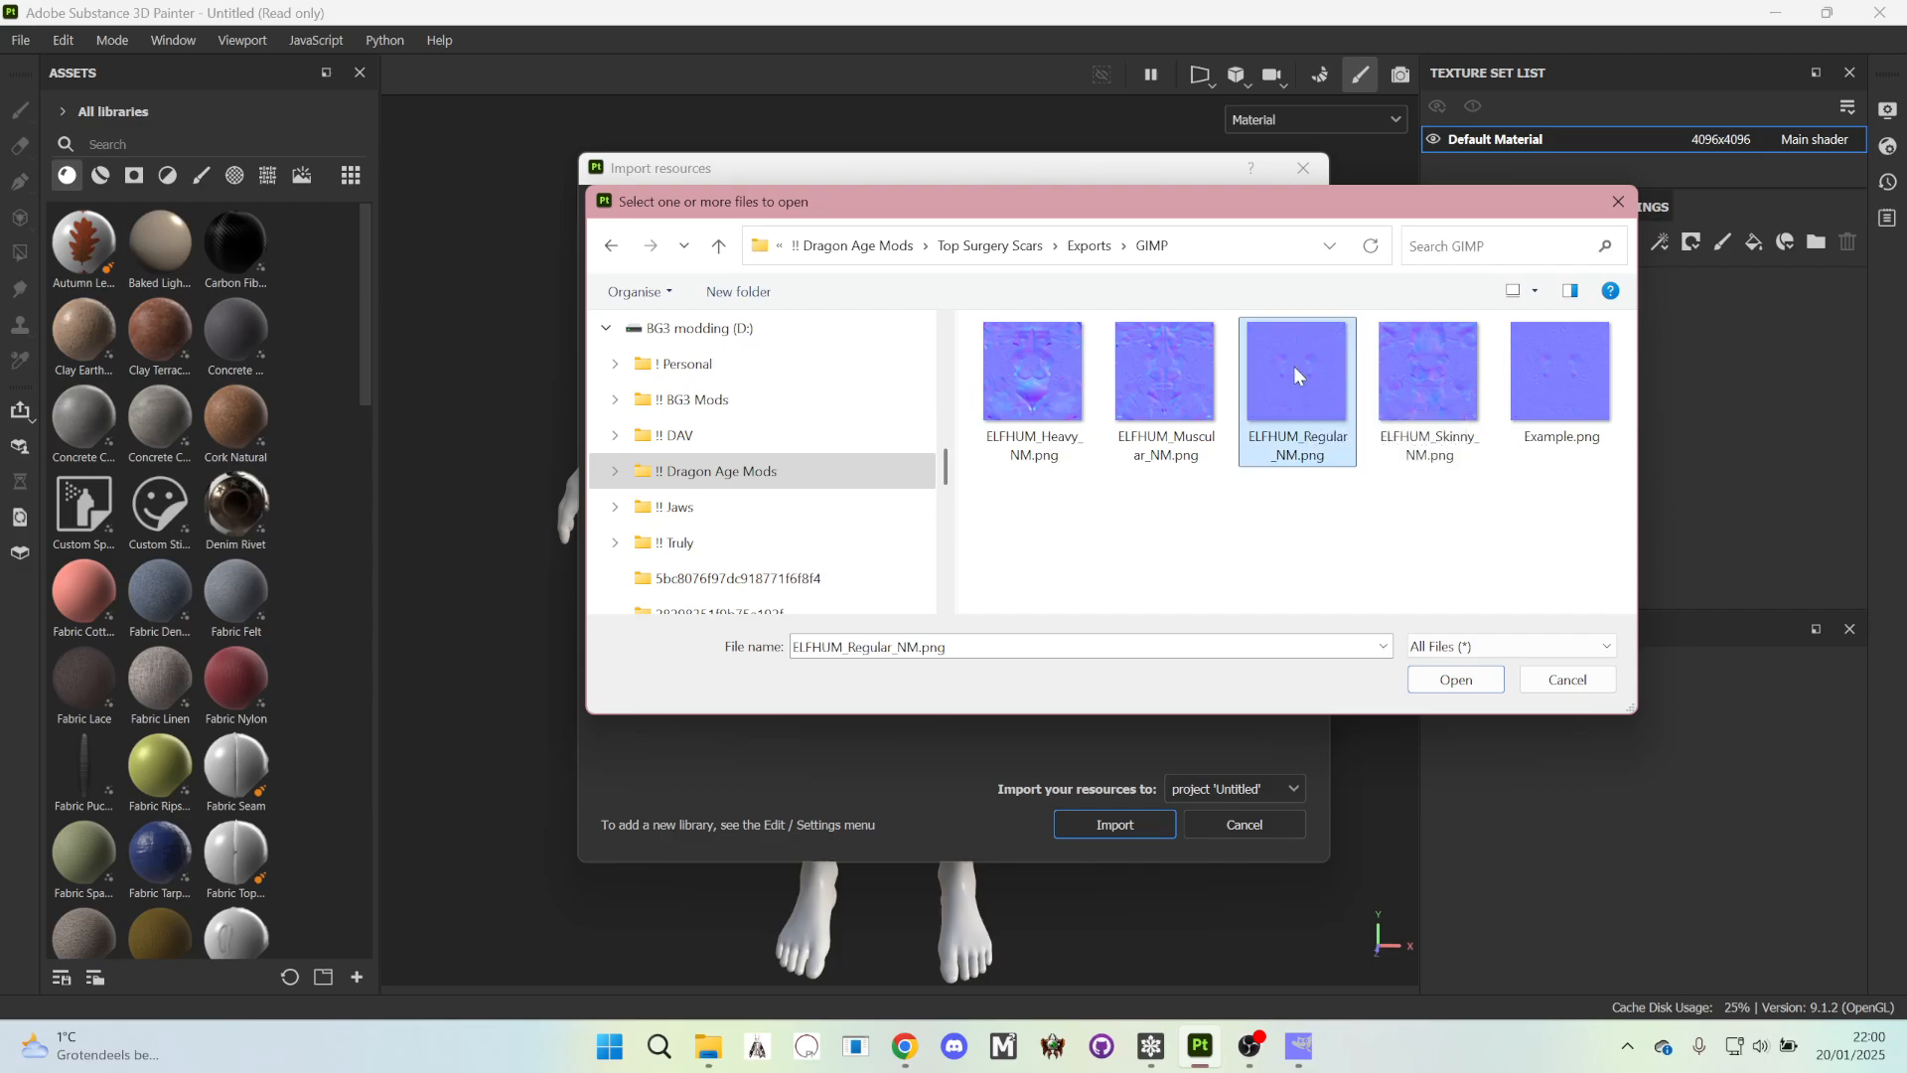
pyautogui.click(1438, 693)
# - Add a_bdy_hm_nude_Average_Scars_BCLR.tga from the Top Surgery Scars\Vanilla\HUM_ELF folder to the resources being imported
pyautogui.click(1041, 225)
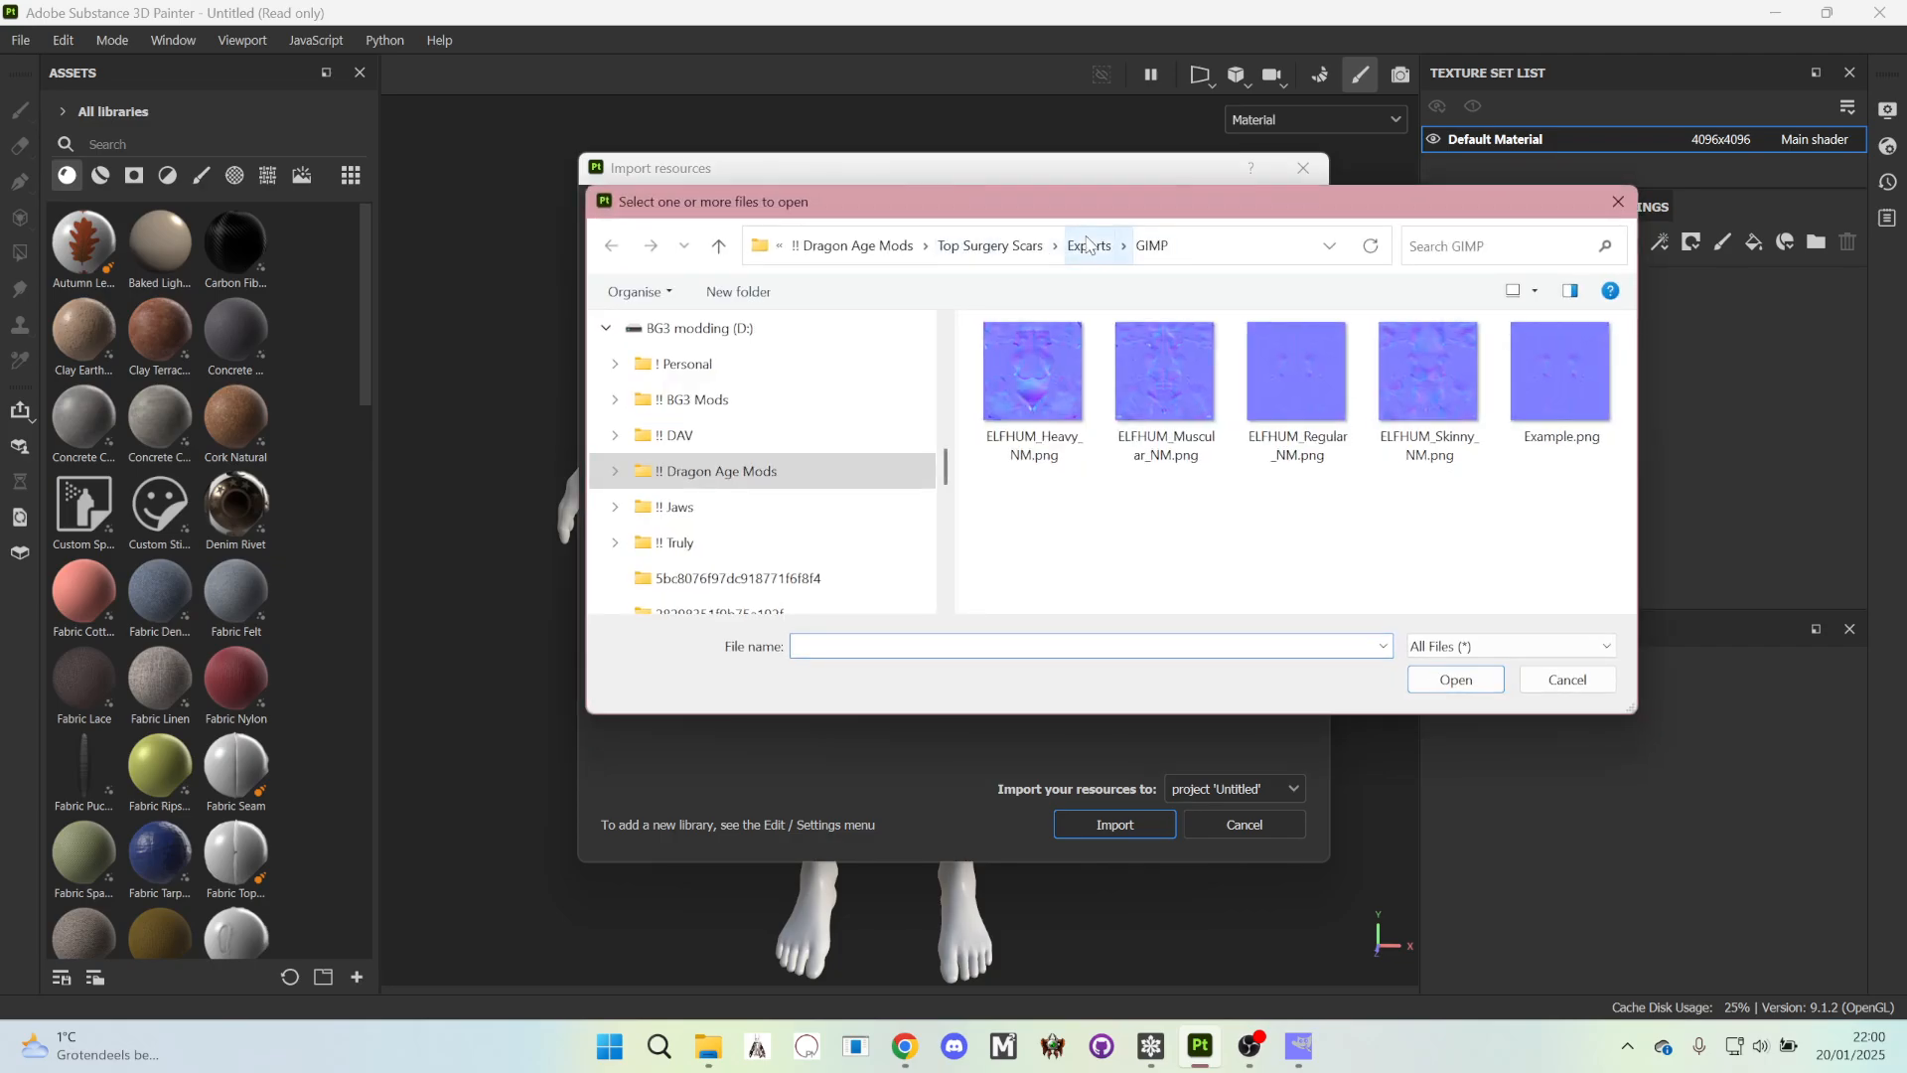
pyautogui.click(1088, 244)
pyautogui.click(1087, 248)
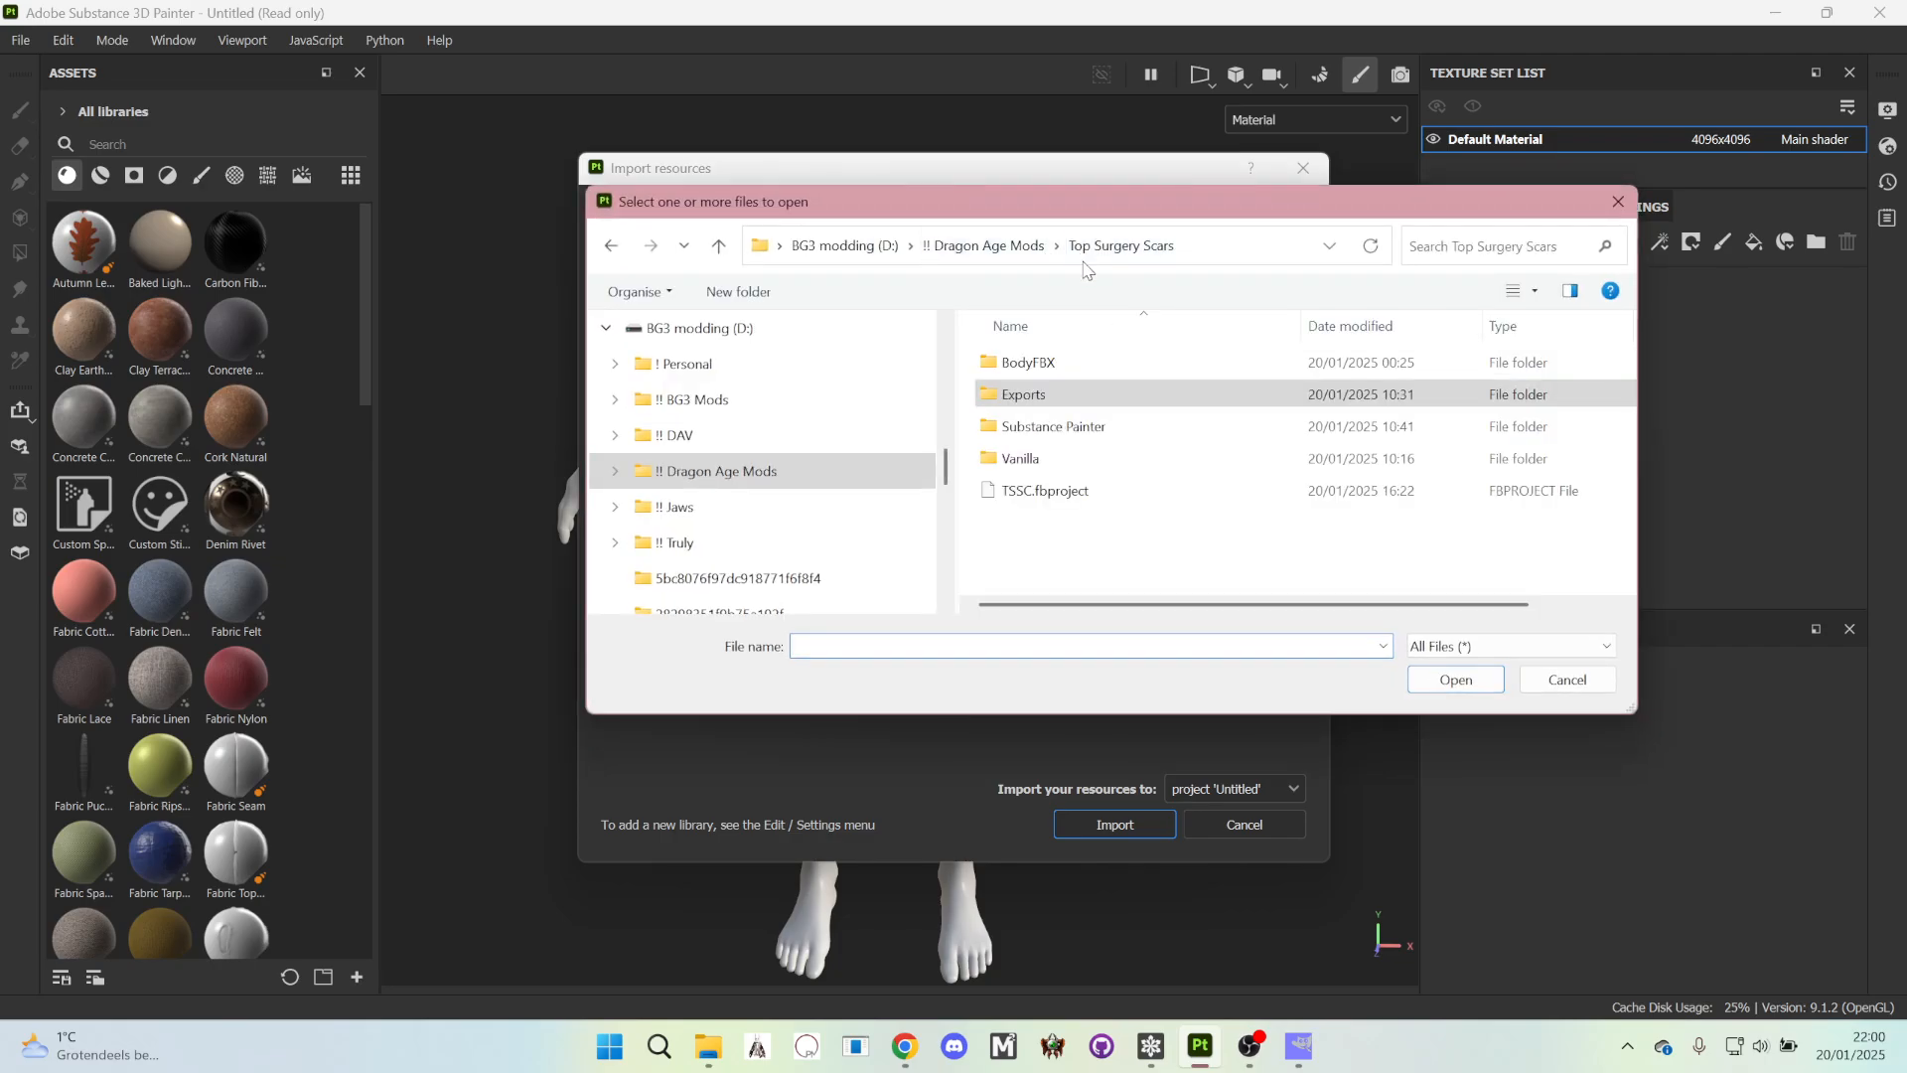
pyautogui.doubleClick(1063, 456)
pyautogui.doubleClick(1062, 364)
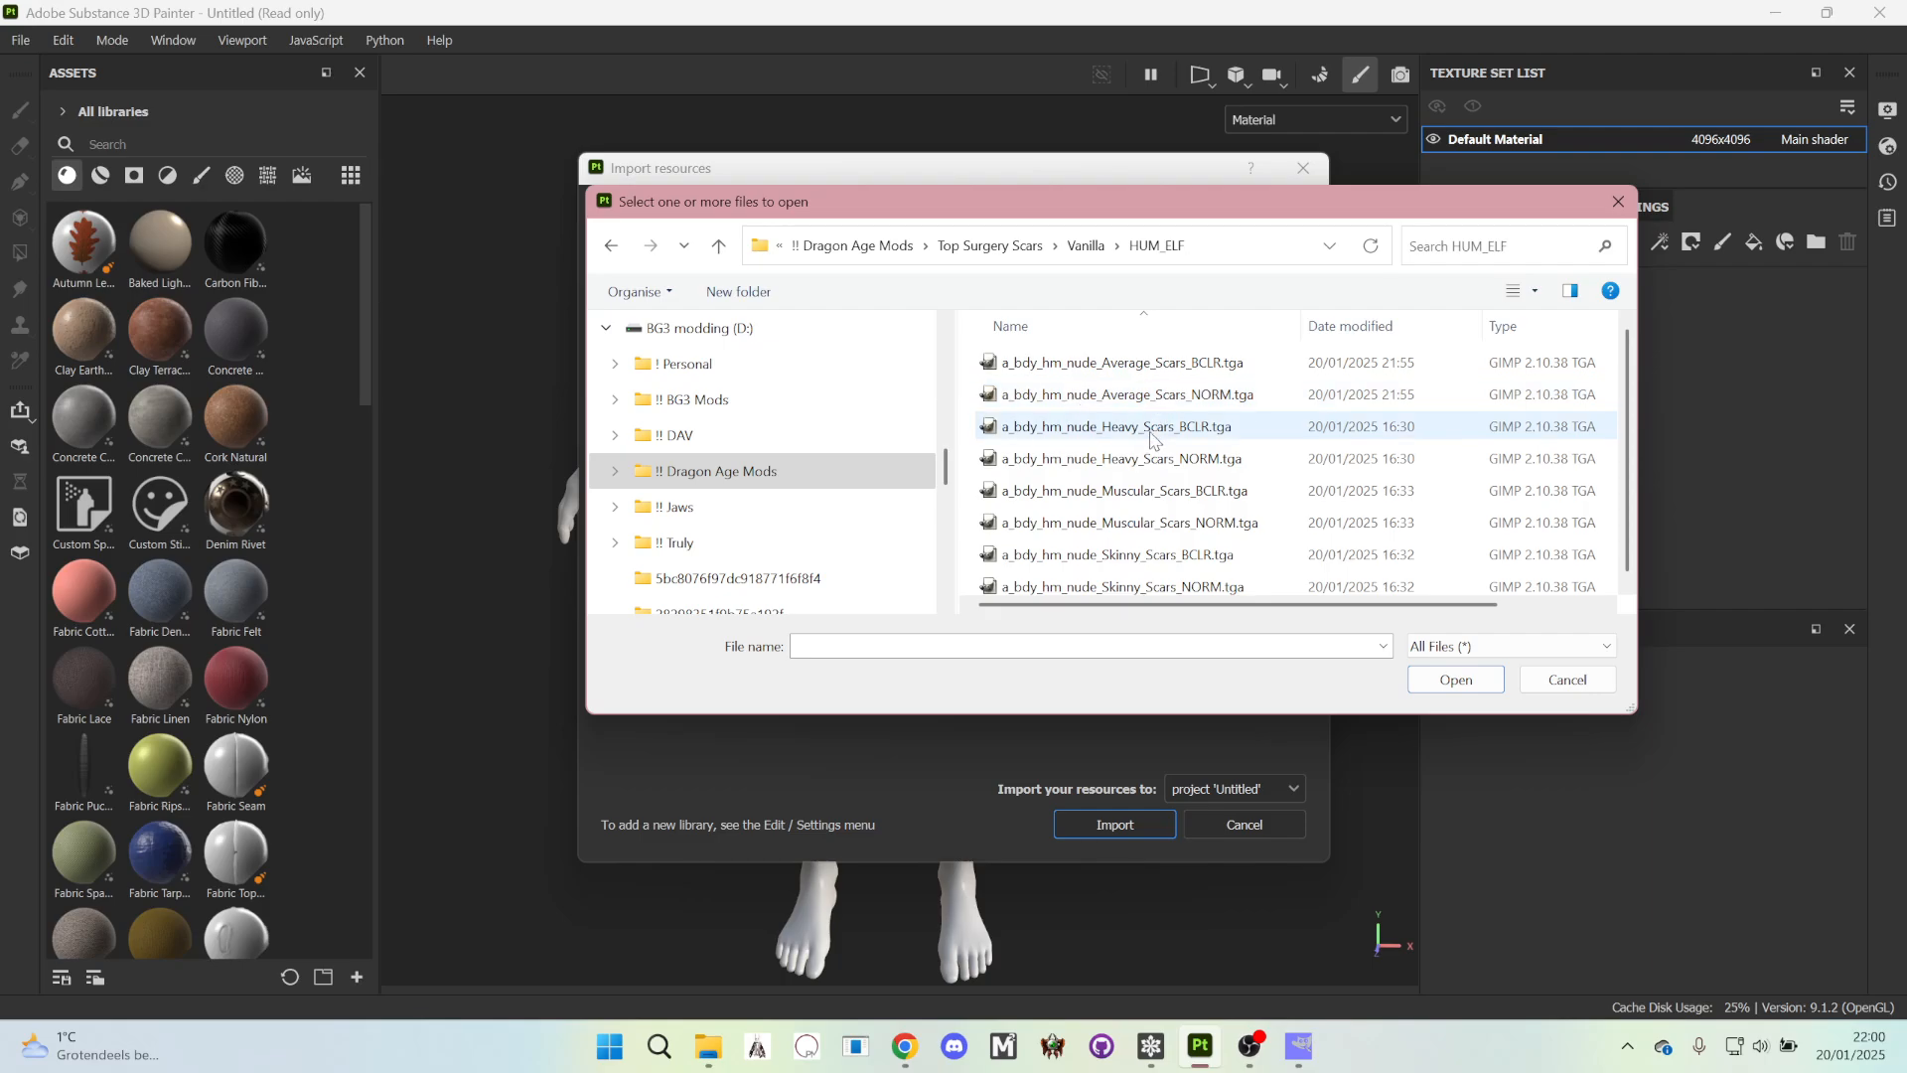
pyautogui.moveTo(1123, 205); pyautogui.dragTo(1065, 208)
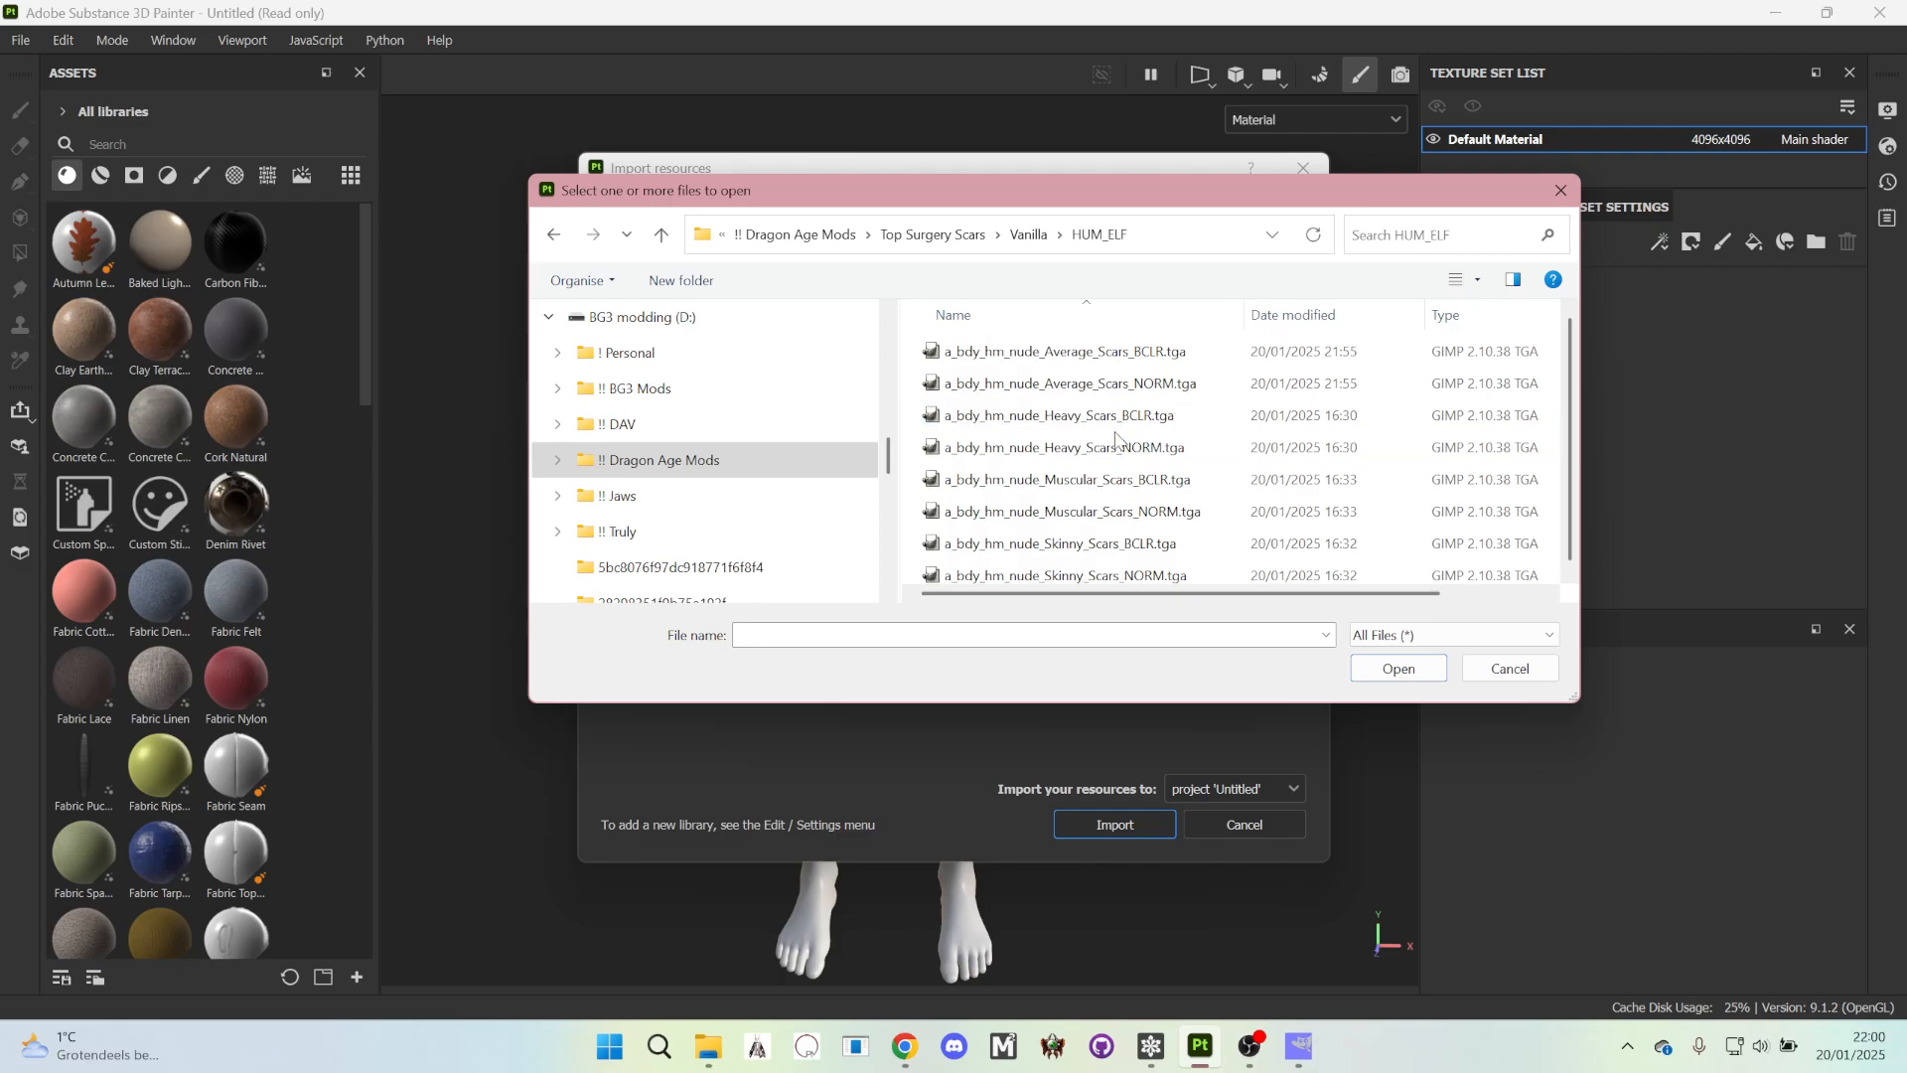
pyautogui.doubleClick(993, 351)
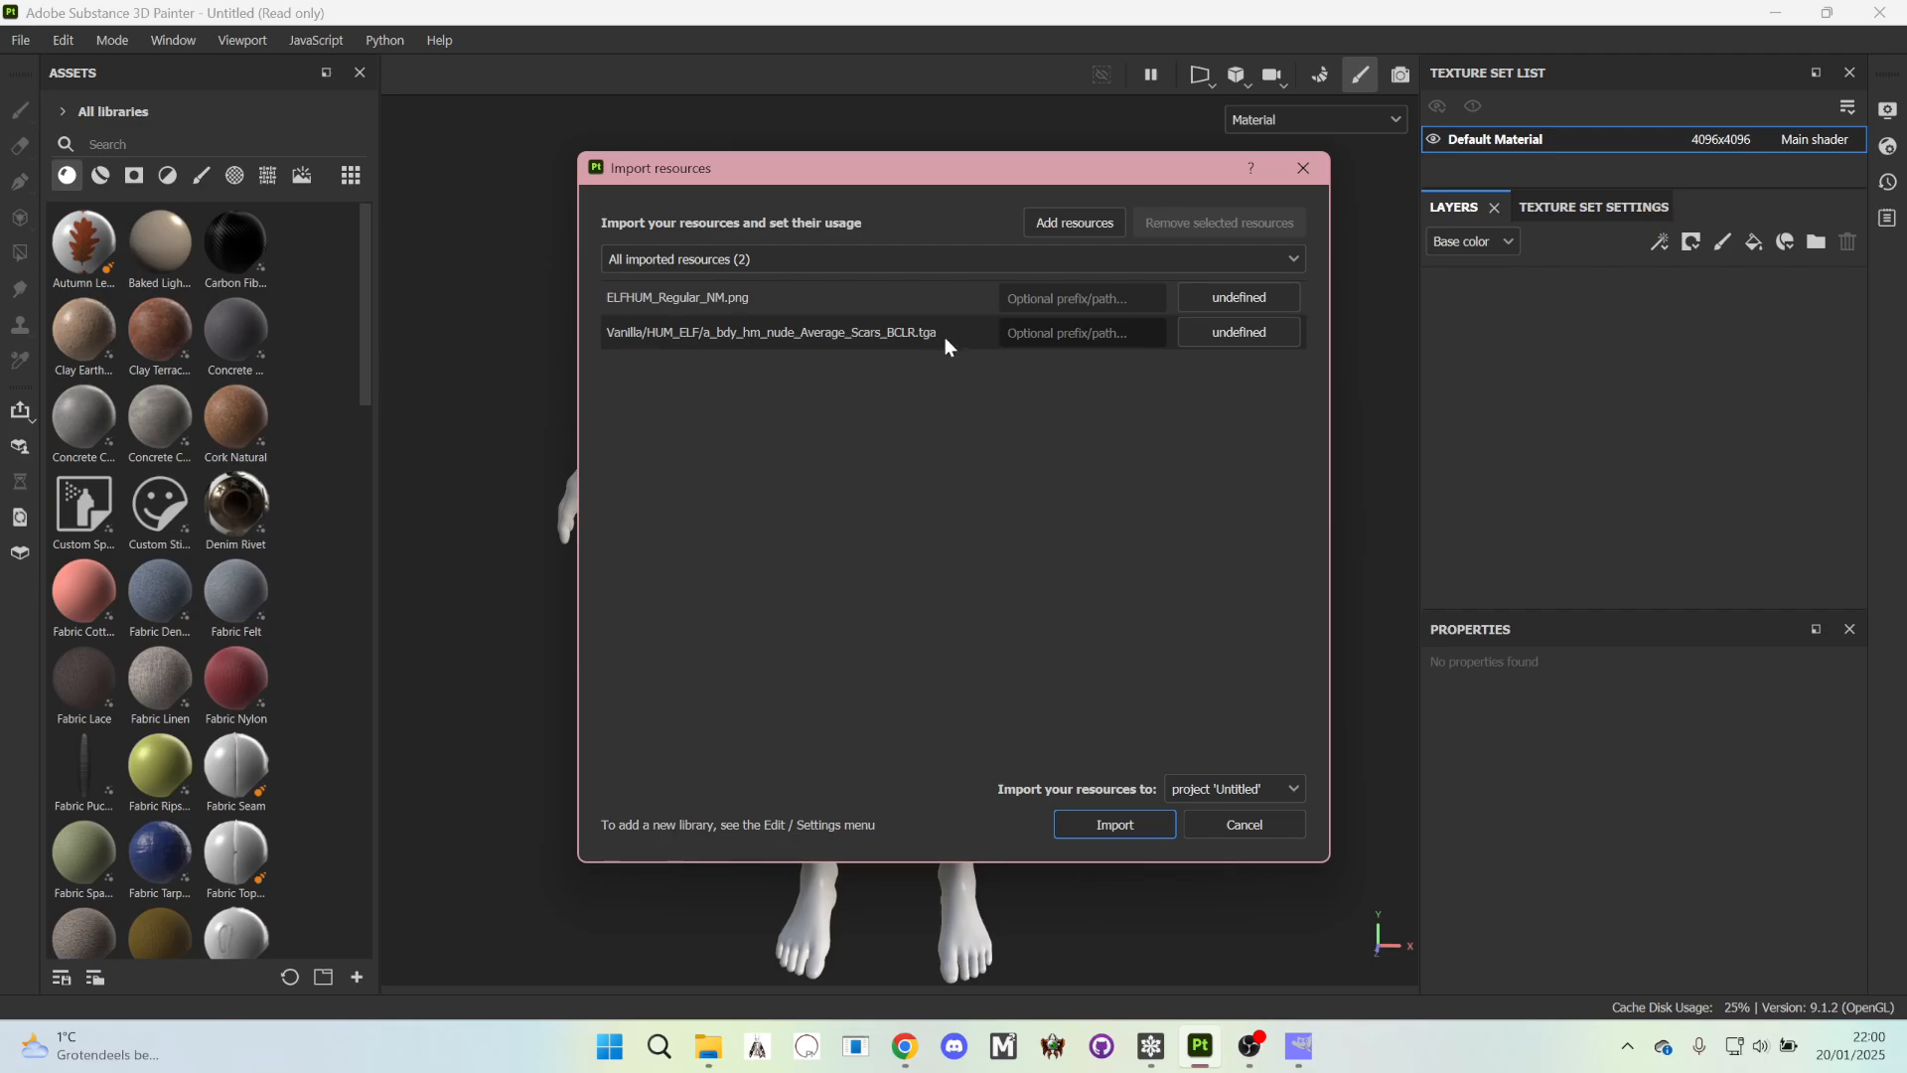
# - Set the usage of both resources to texture and import them into the project 'Untitled'
pyautogui.click(1206, 333)
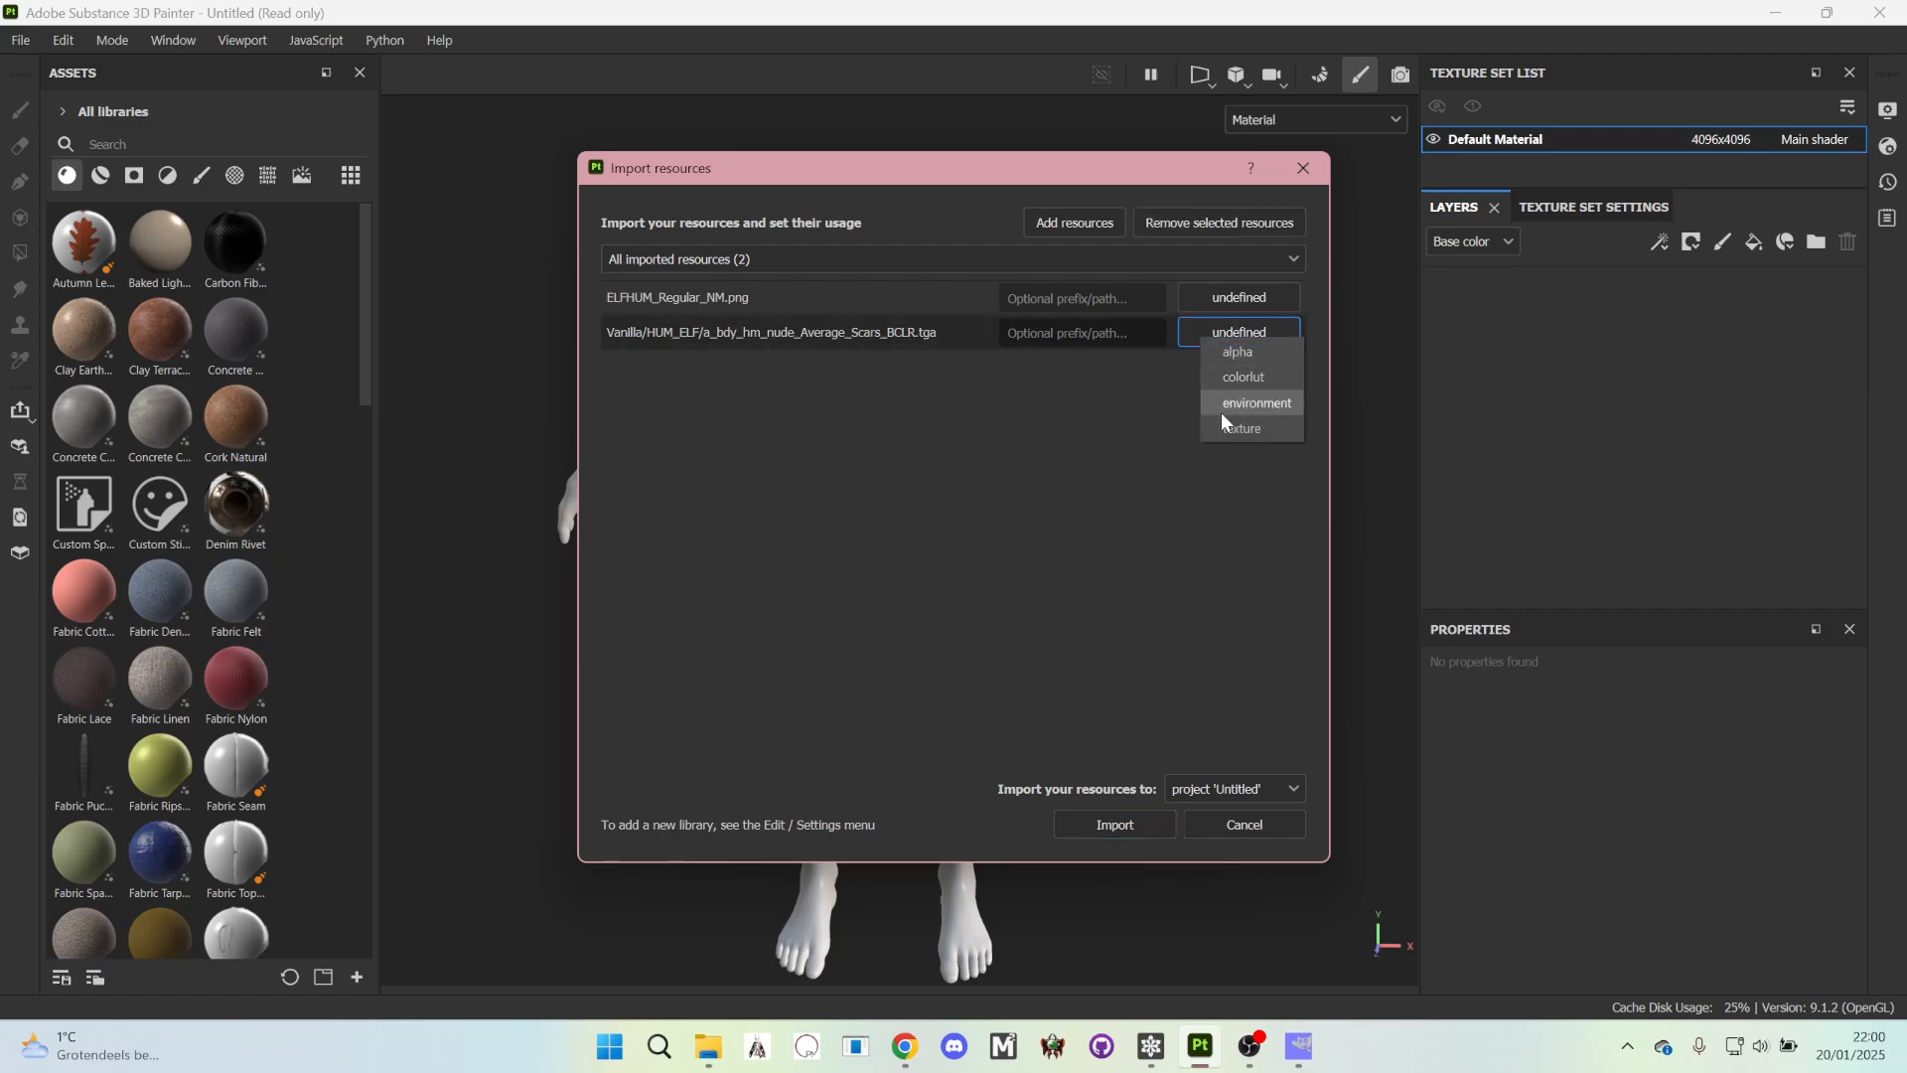
pyautogui.click(1226, 427)
pyautogui.click(1221, 298)
pyautogui.click(1219, 394)
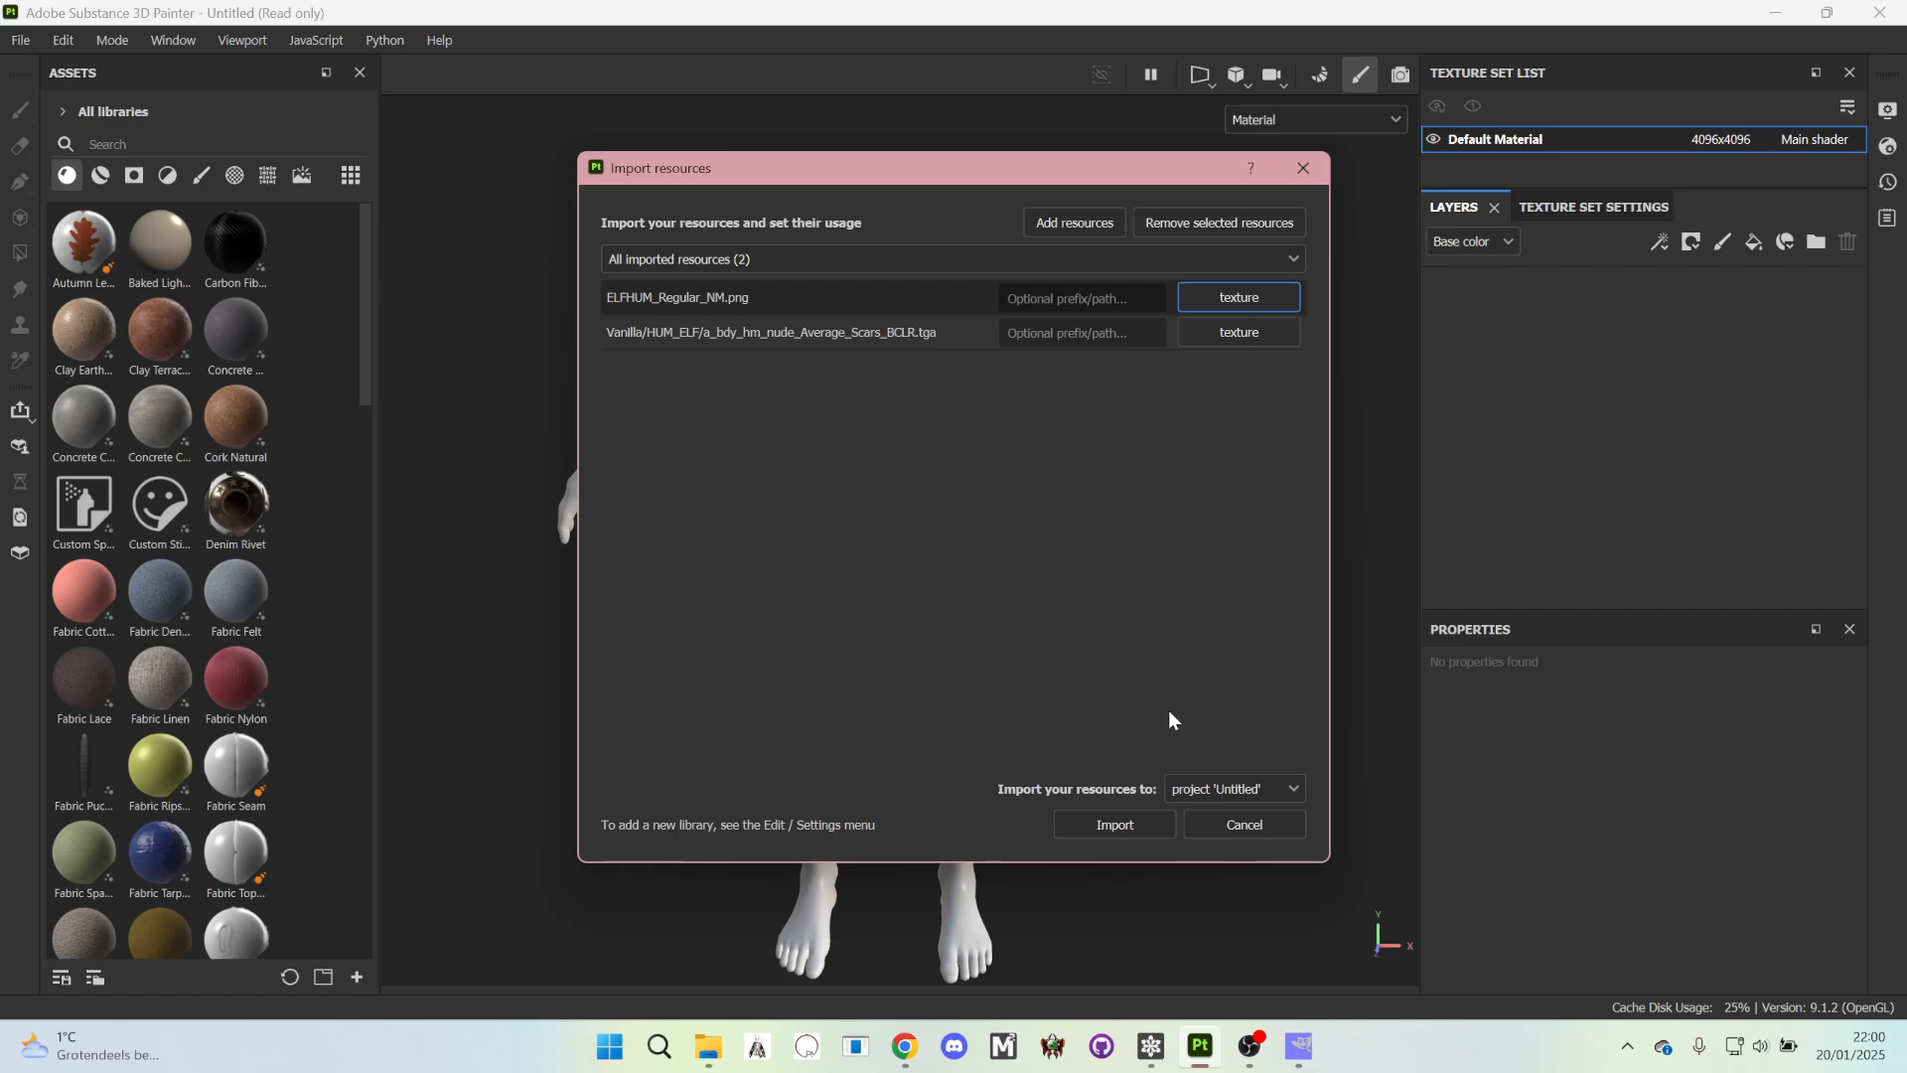
pyautogui.click(1204, 785)
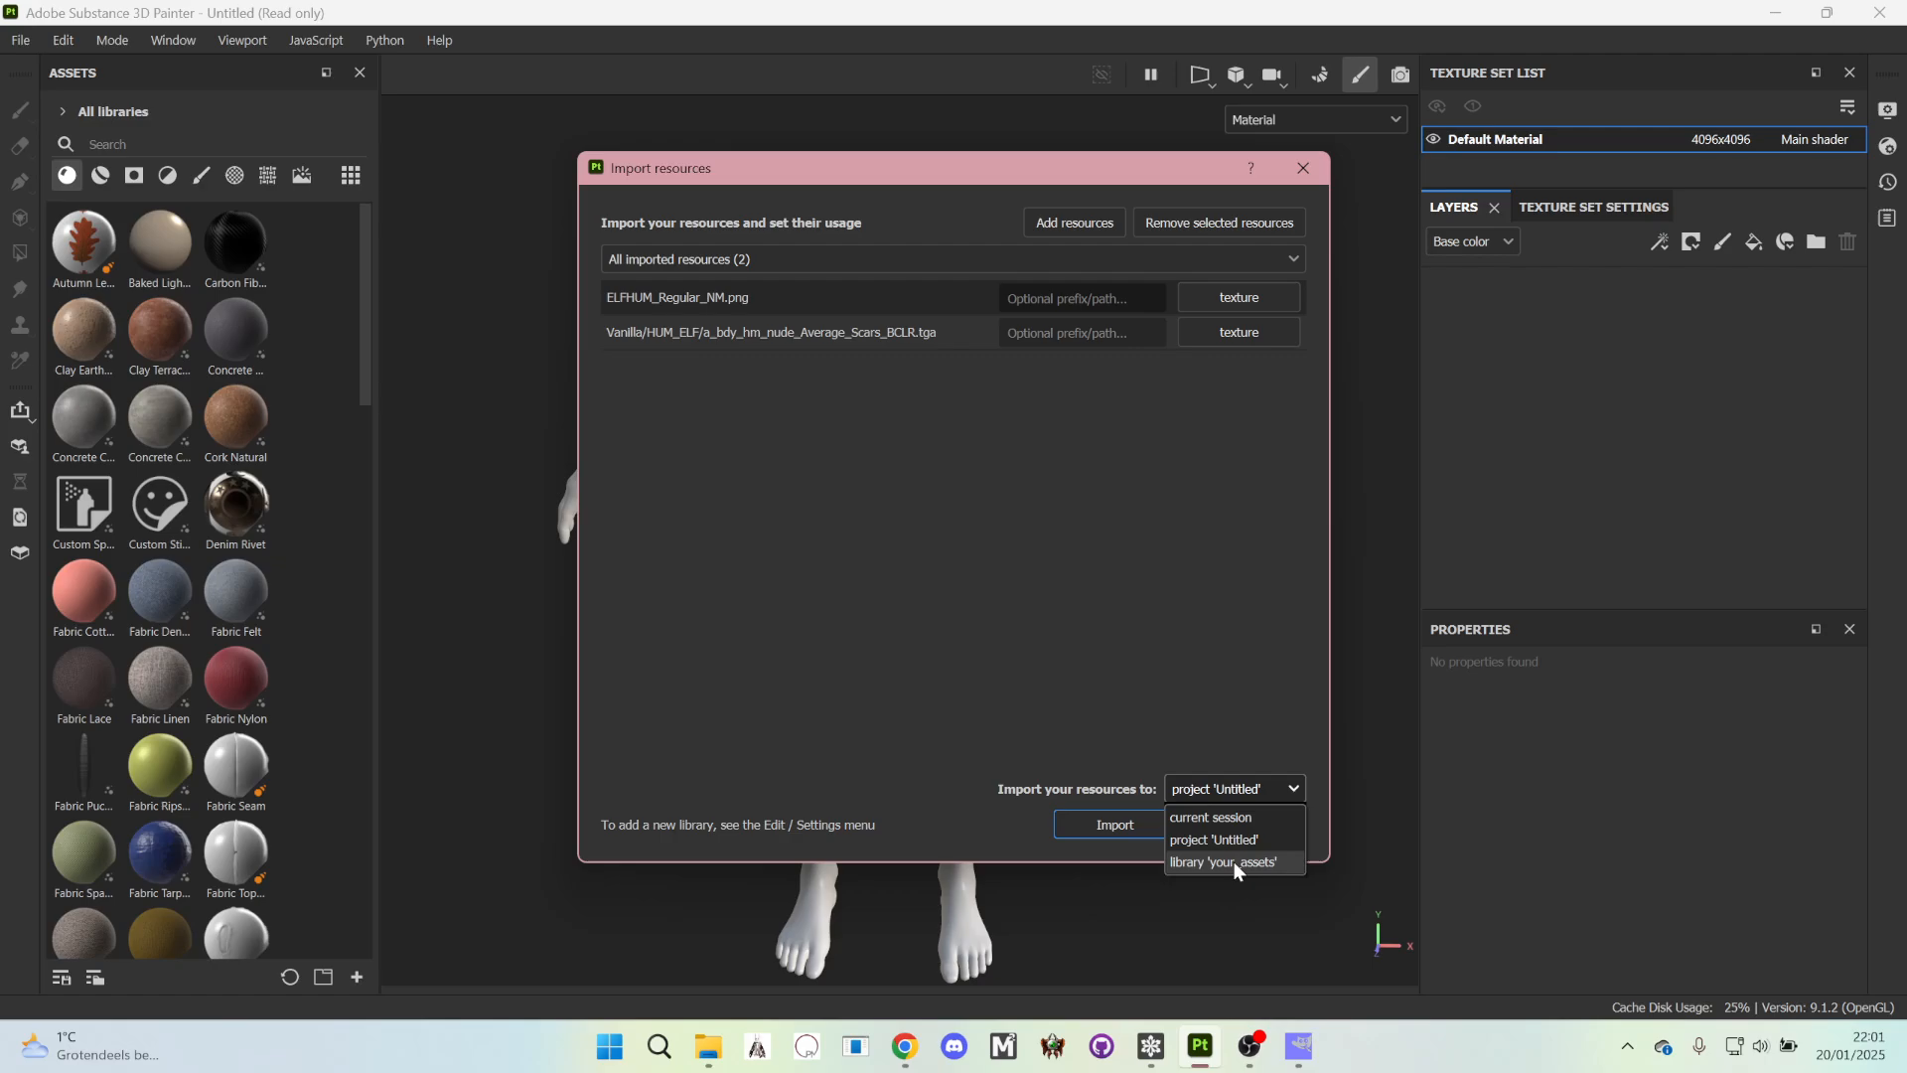
pyautogui.click(1231, 839)
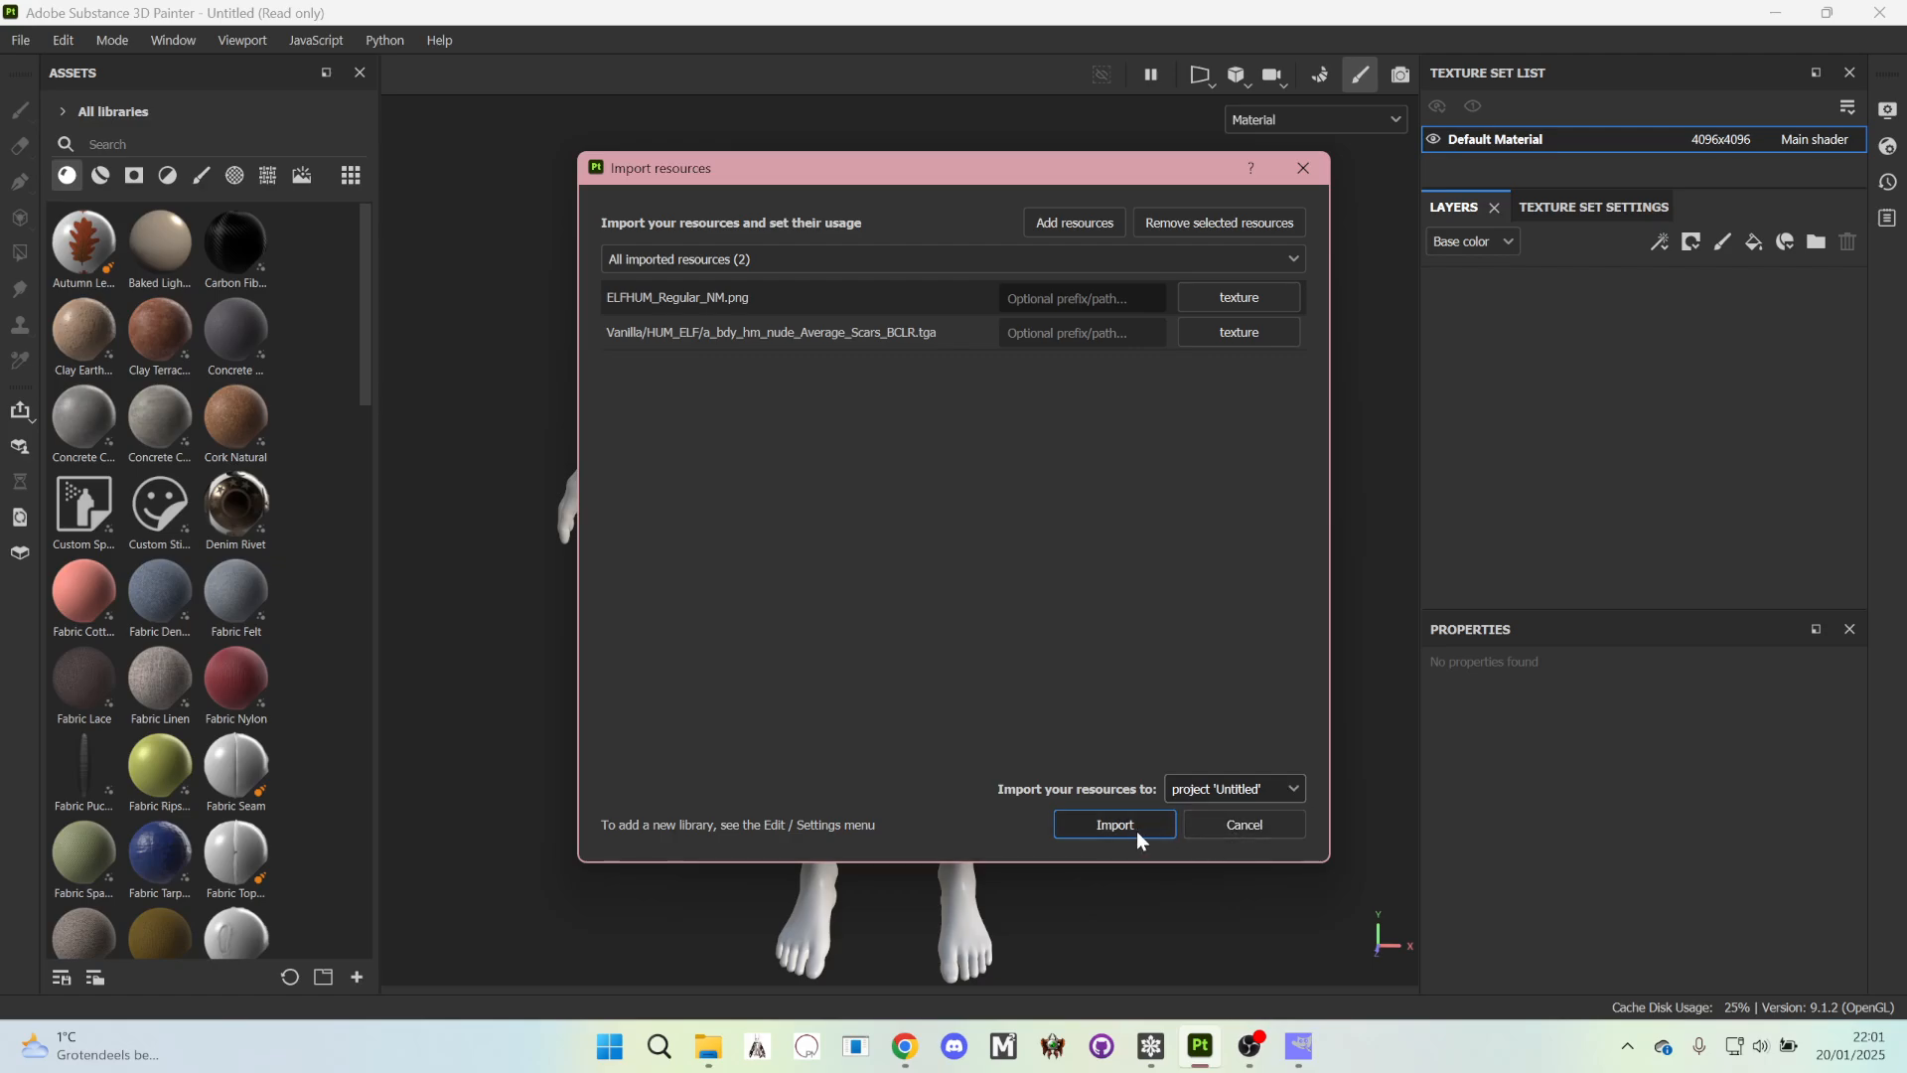
pyautogui.click(1115, 824)
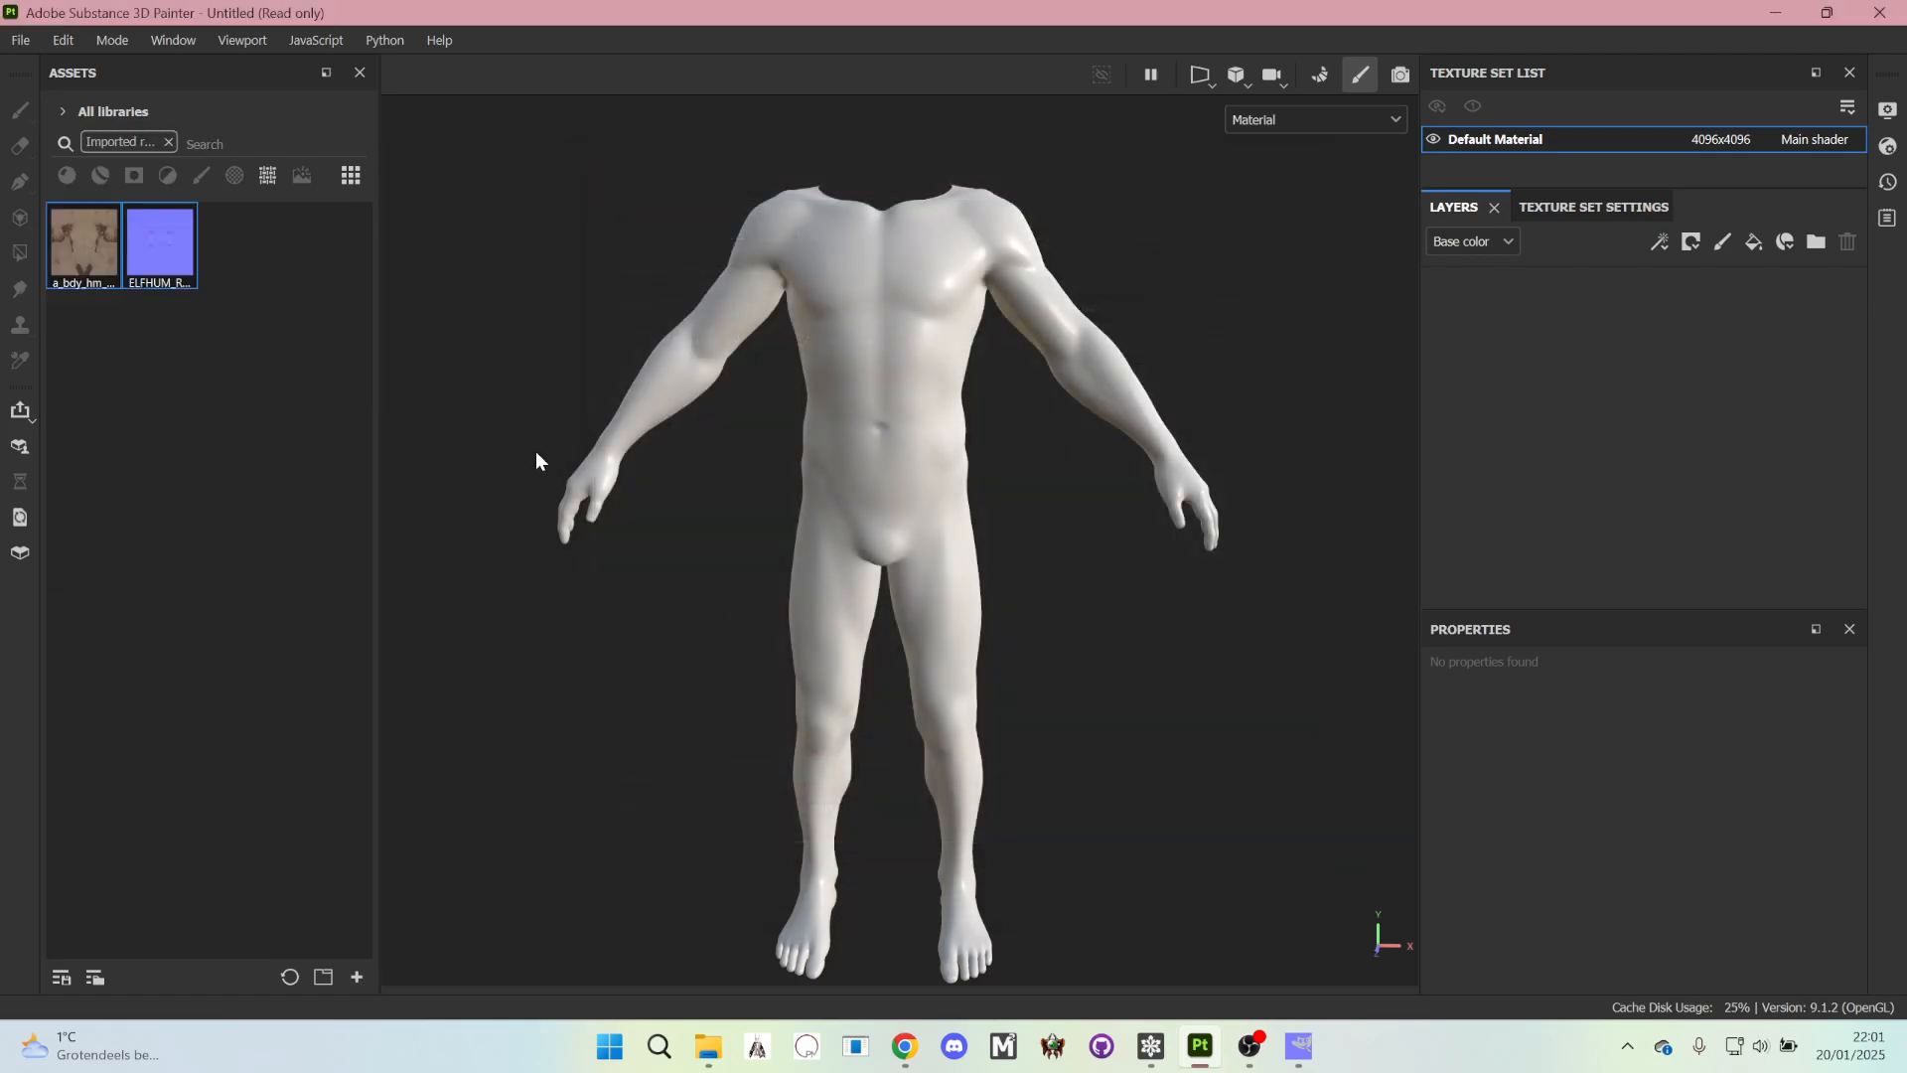
# - Place the imported a_bdy_hm_nude_Average_Scars_BCLR texture in the layer stack as a fill layer for the Base color channel
pyautogui.click(86, 259)
pyautogui.moveTo(77, 245); pyautogui.dragTo(1484, 288)
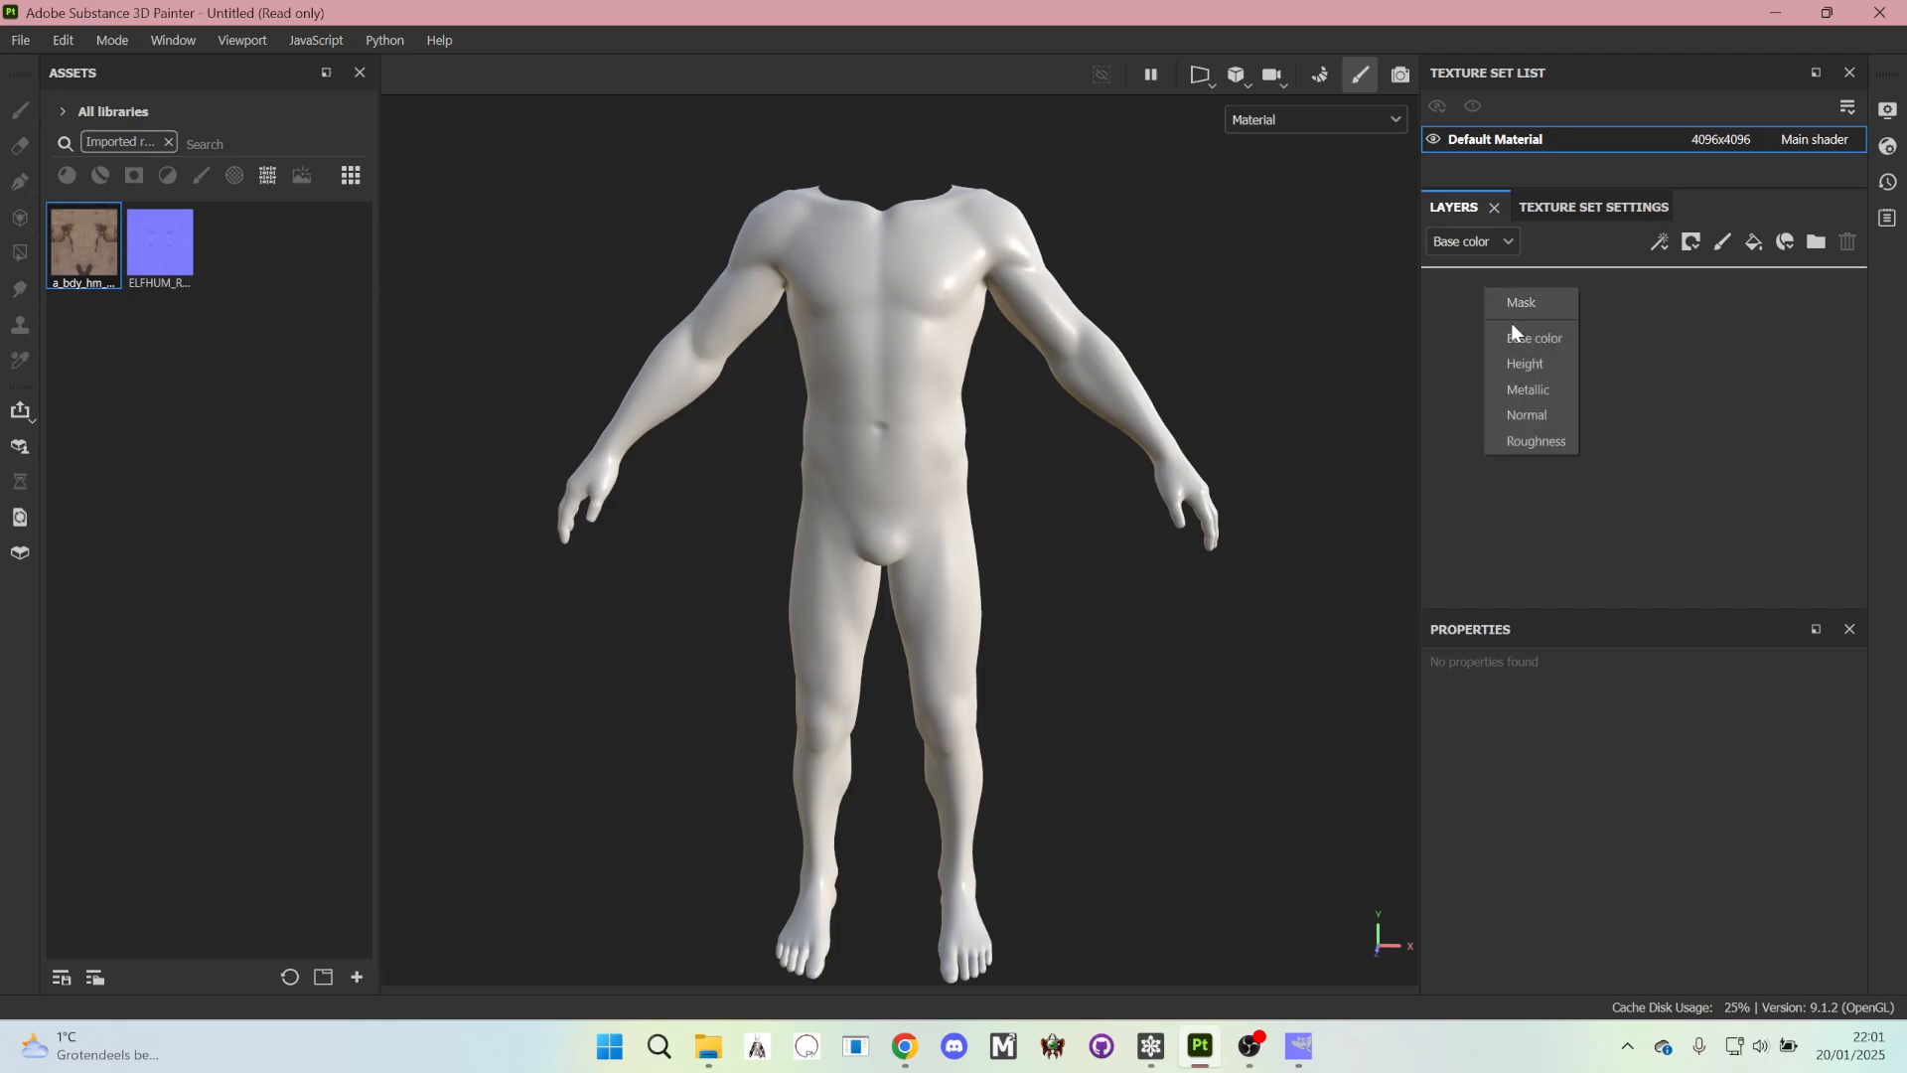
pyautogui.click(1516, 331)
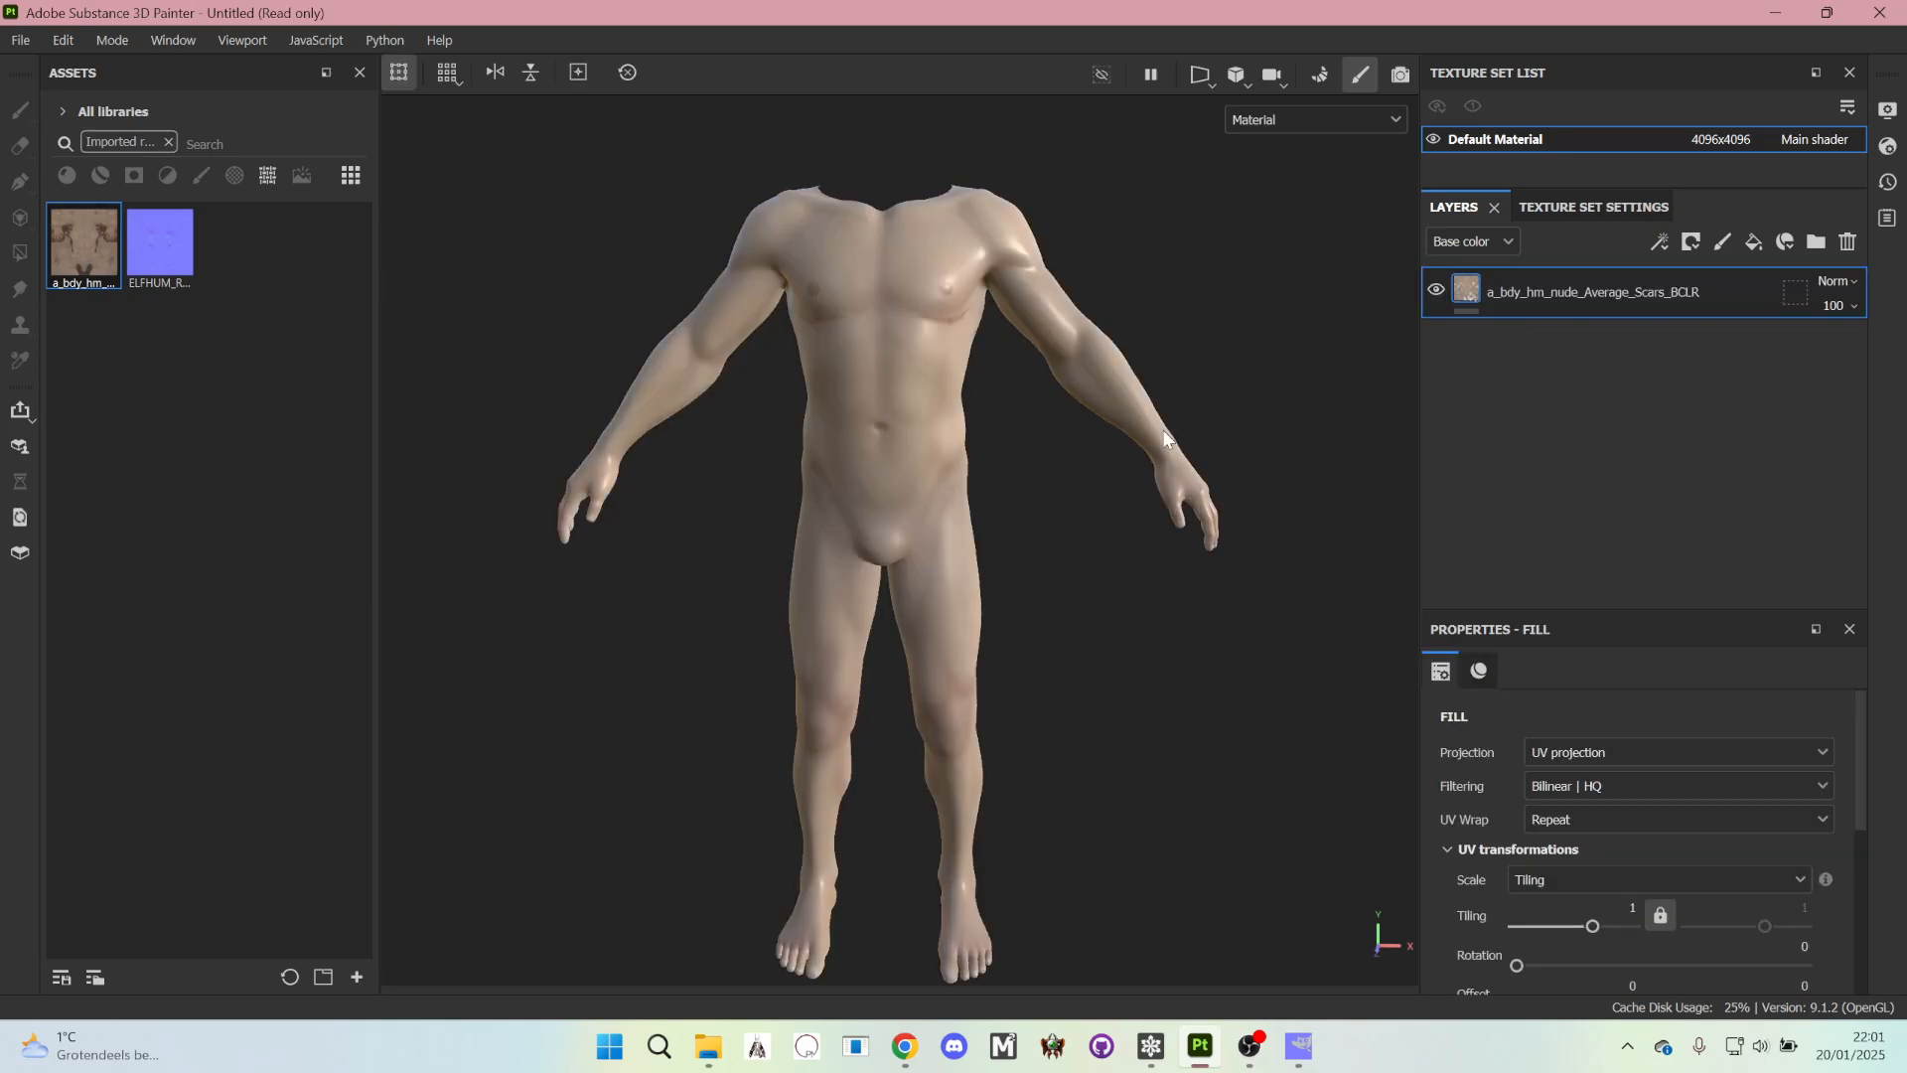
# - Add the imported ELFHUM_Regular_NM texture to the layer stack as a fill layer for the Normal channel
pyautogui.scroll(4, 826, 300)
pyautogui.keyDown('alt'); pyautogui.moveTo(694, 367); pyautogui.dragTo(323, 398); pyautogui.keyUp('alt')
pyautogui.scroll(-3, 1010, 402)
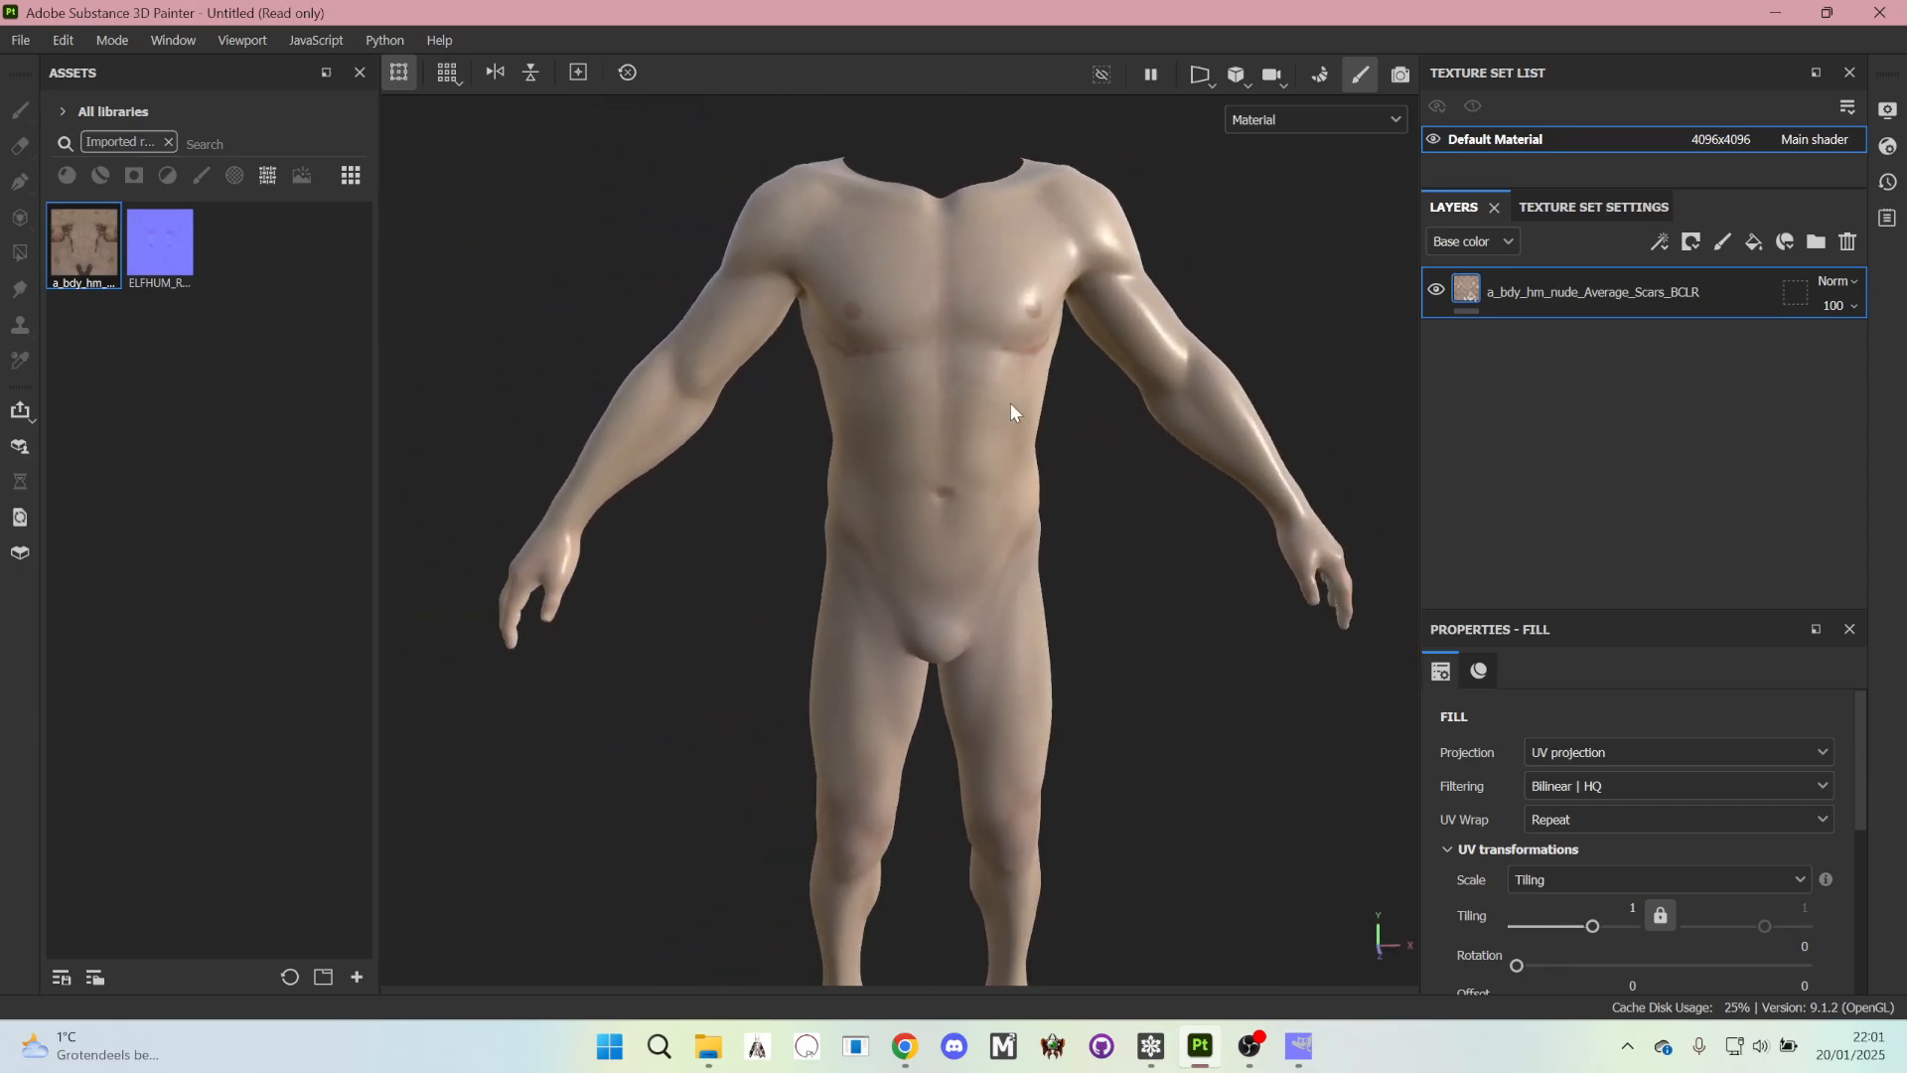
pyautogui.keyDown('alt'); pyautogui.moveTo(1045, 414); pyautogui.dragTo(1040, 421, button='middle'); pyautogui.keyUp('alt')
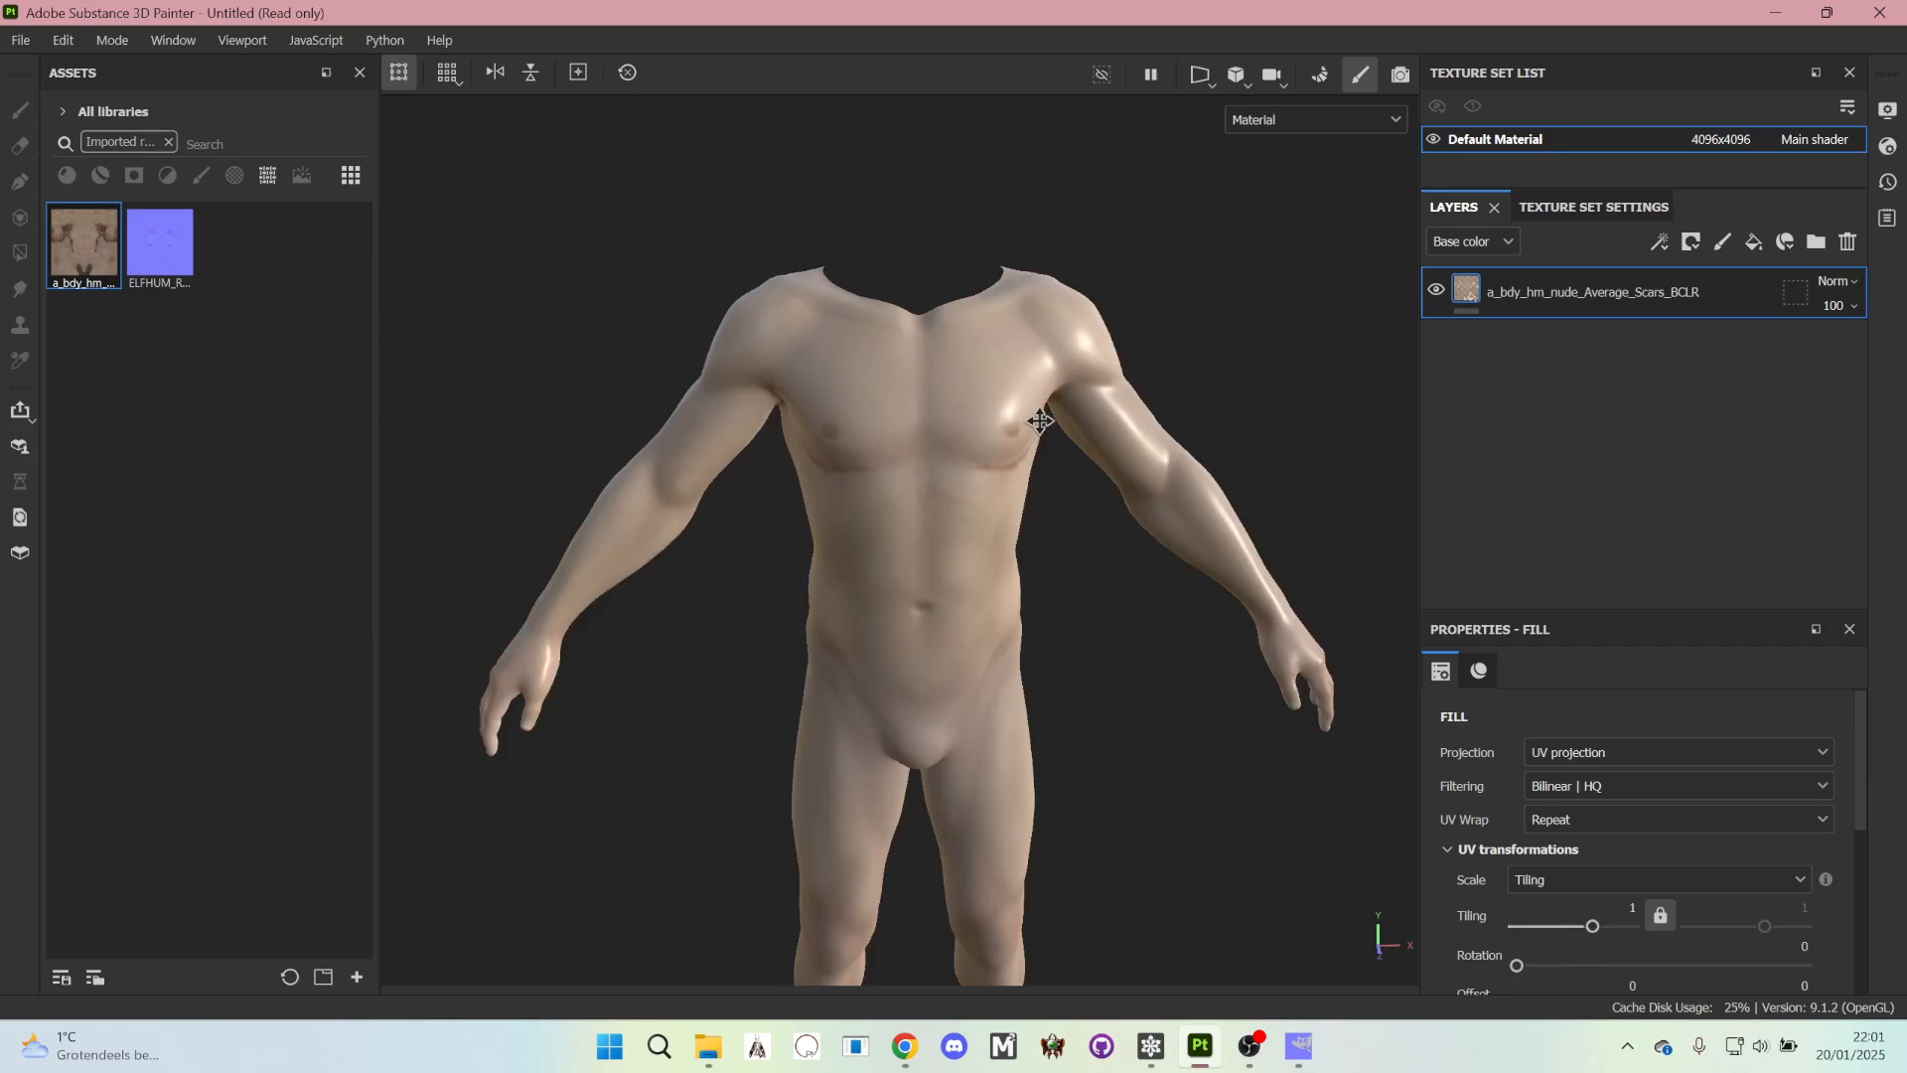
pyautogui.click(158, 244)
pyautogui.moveTo(158, 244); pyautogui.dragTo(1544, 363)
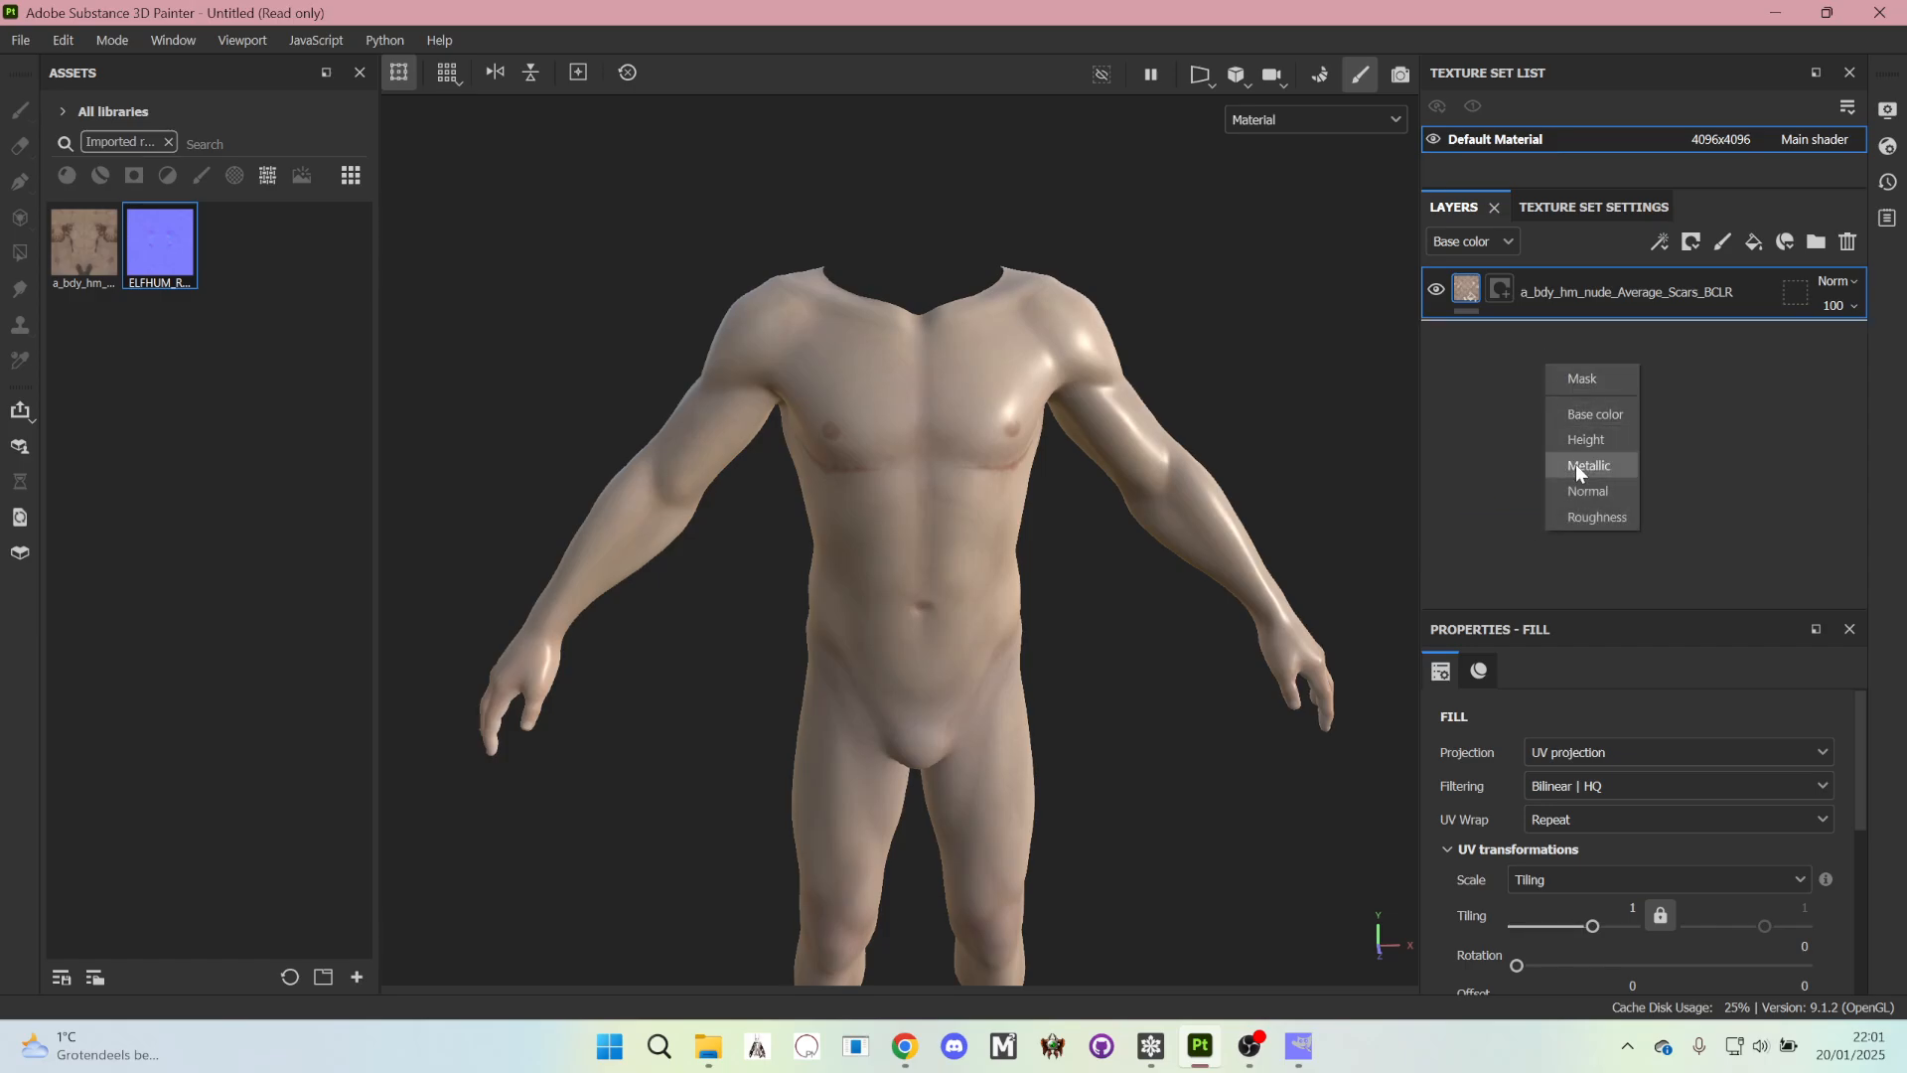
pyautogui.click(1581, 494)
# - Examine the chest scars on the body from the front and the side with the normal map applied
pyautogui.scroll(3, 1043, 372)
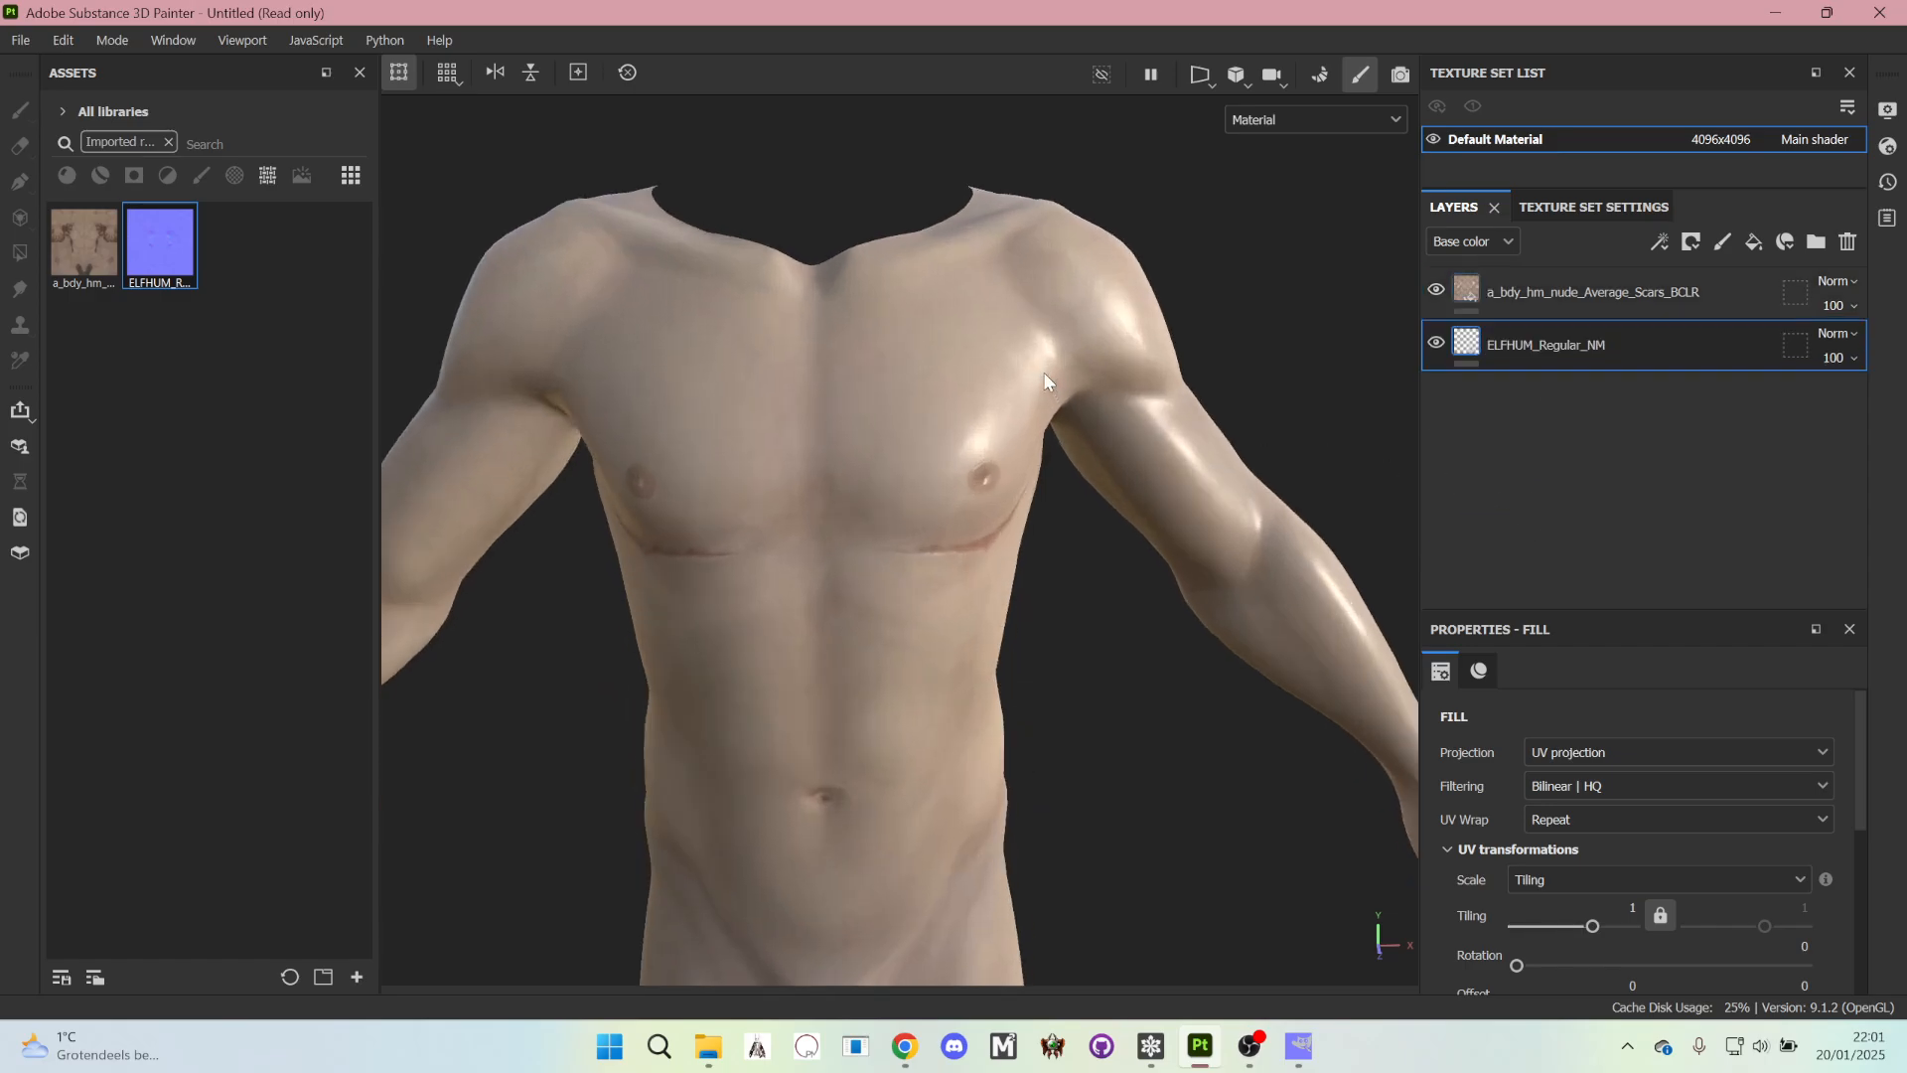
pyautogui.keyDown('alt'); pyautogui.moveTo(1116, 534); pyautogui.dragTo(870, 482); pyautogui.keyUp('alt')
pyautogui.click(1442, 345)
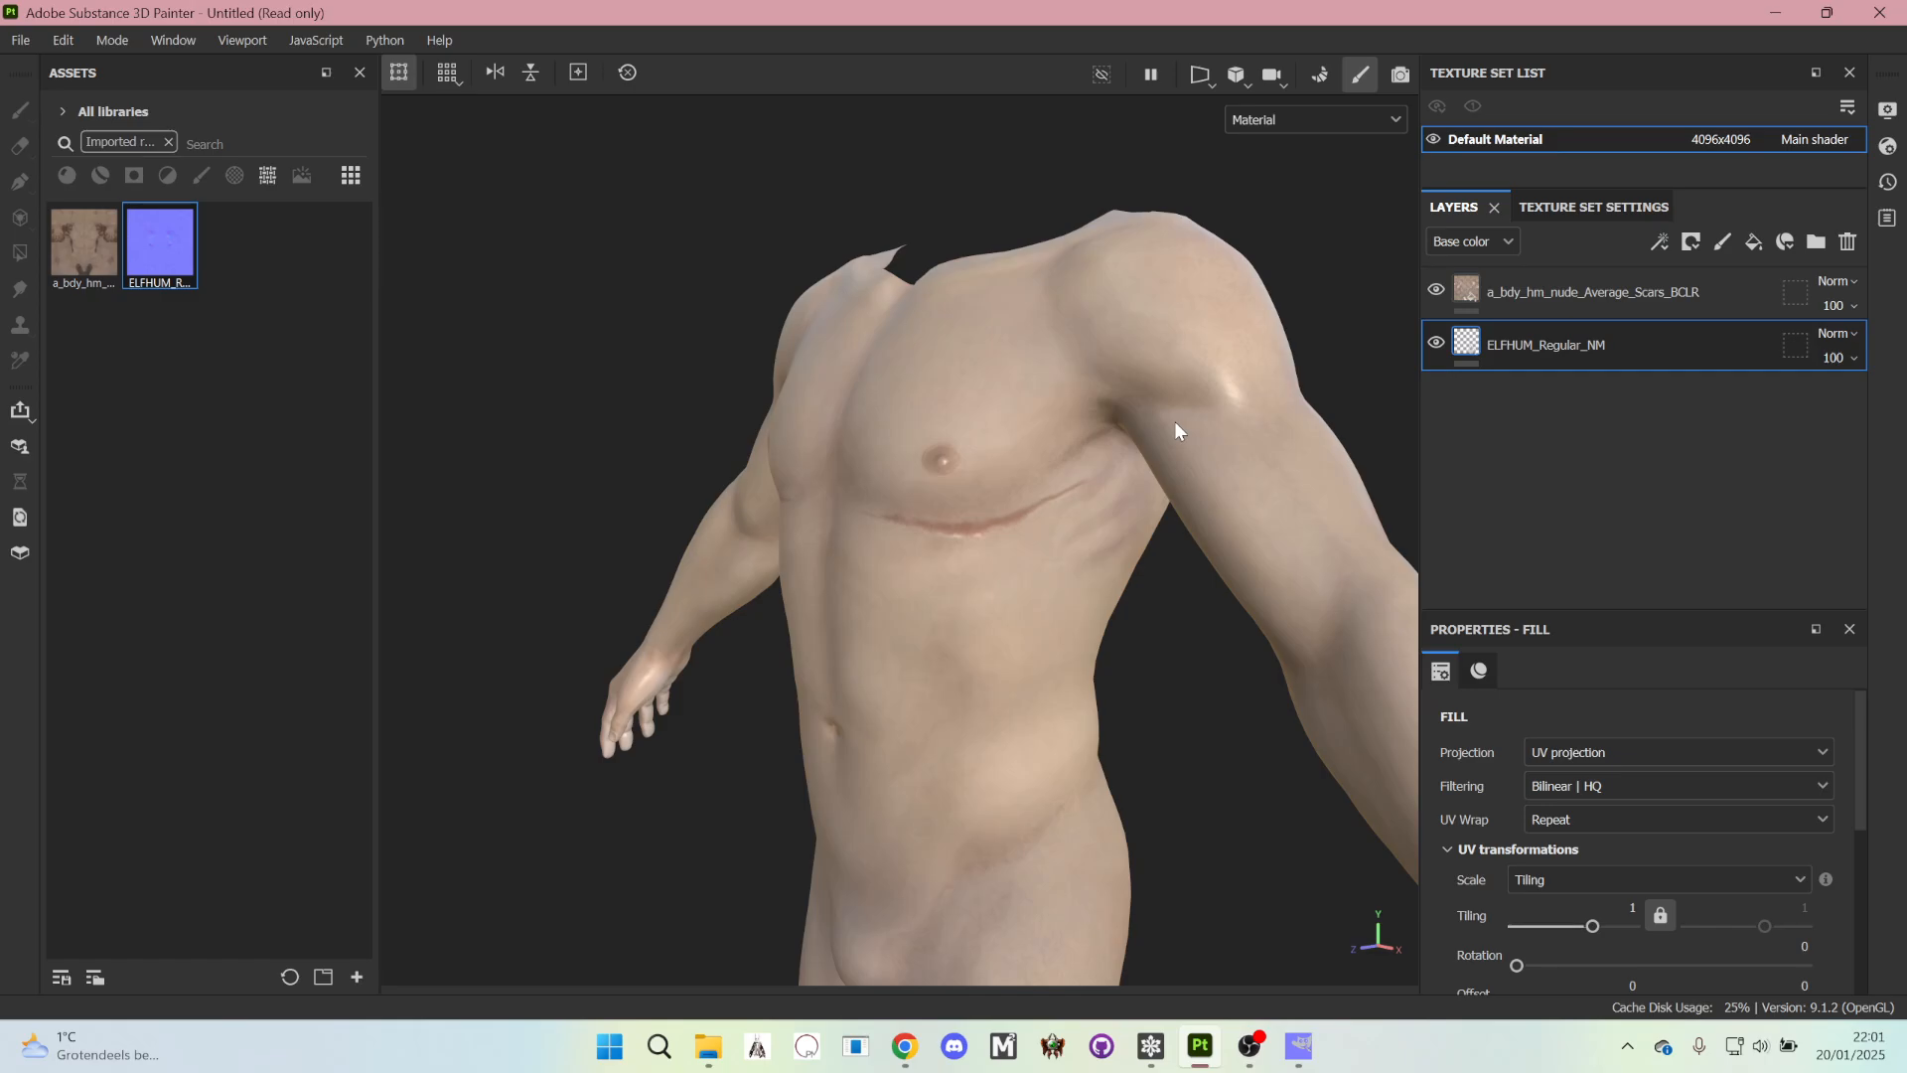
pyautogui.keyDown('alt'); pyautogui.moveTo(809, 370); pyautogui.dragTo(894, 421); pyautogui.keyUp('alt')
pyautogui.keyDown('alt'); pyautogui.moveTo(931, 523); pyautogui.dragTo(993, 449, button='middle'); pyautogui.keyUp('alt')
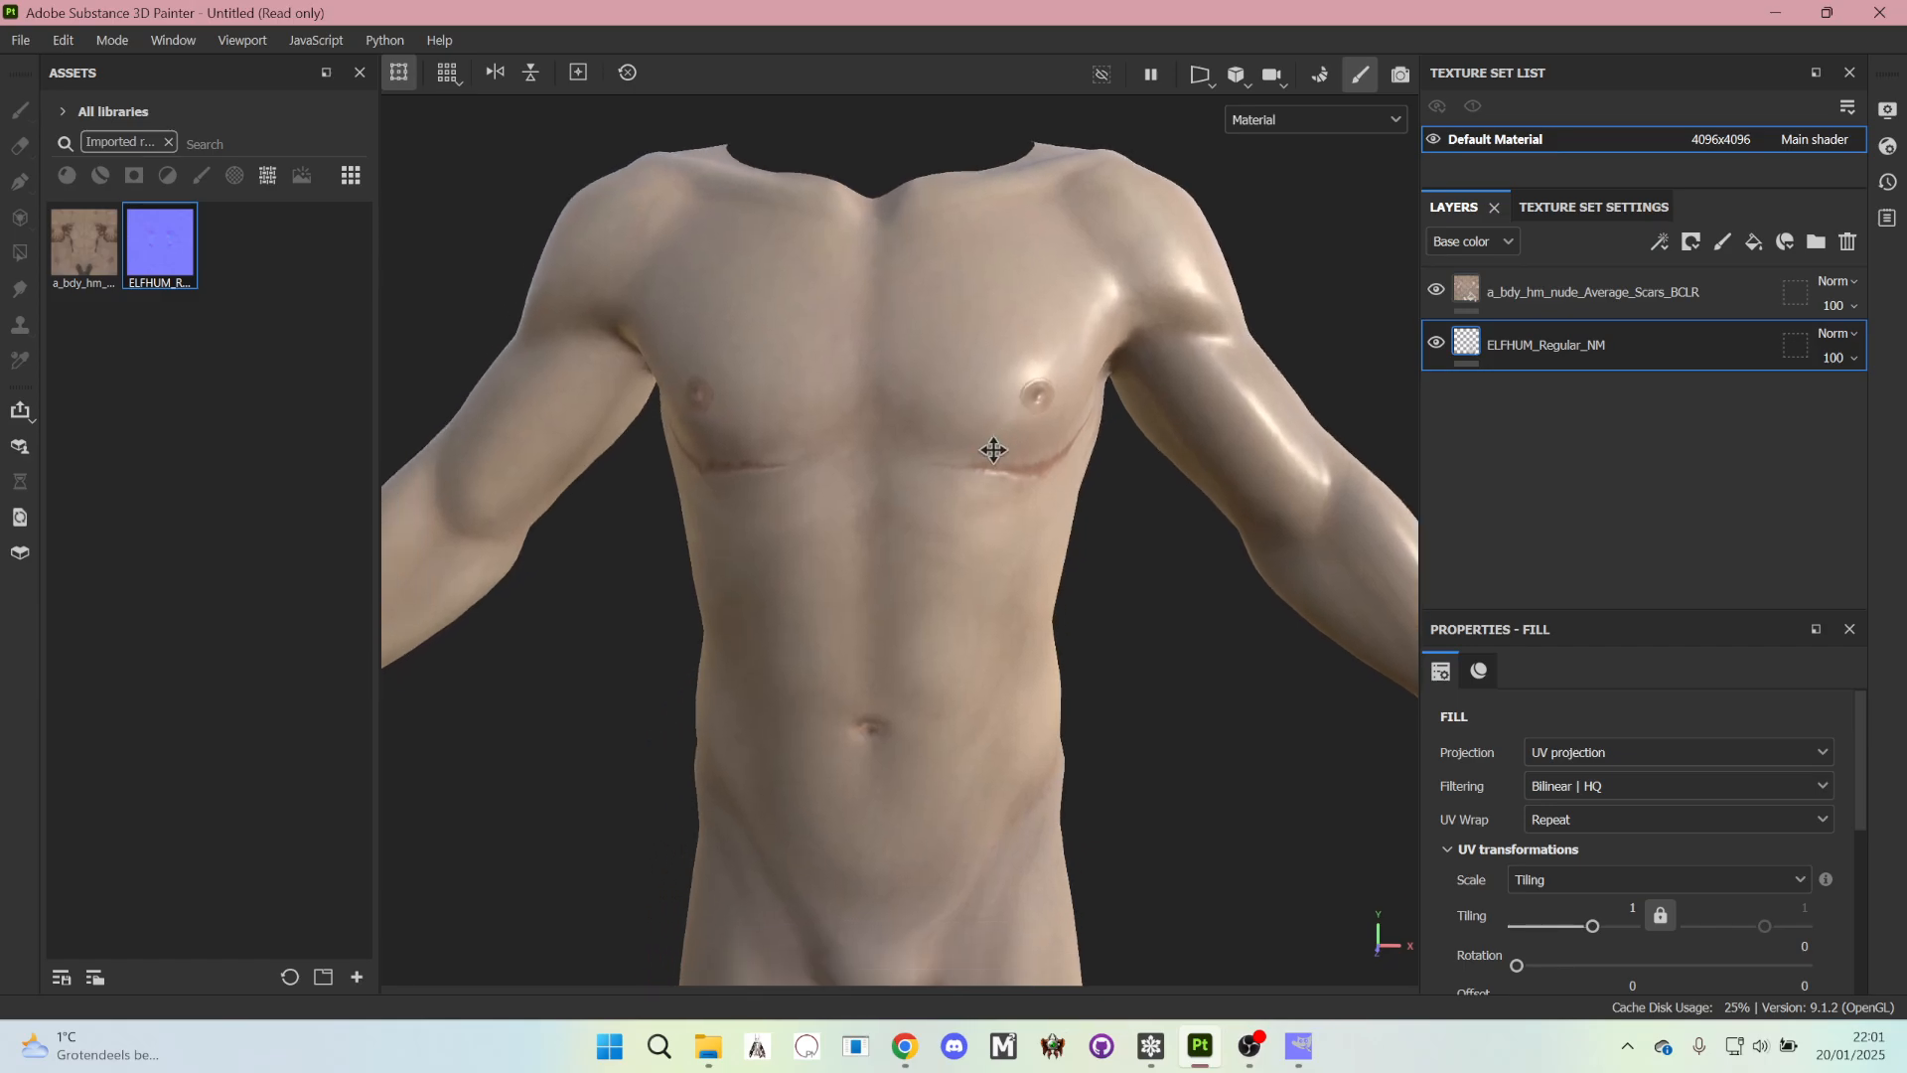
pyautogui.scroll(-2, 993, 448)
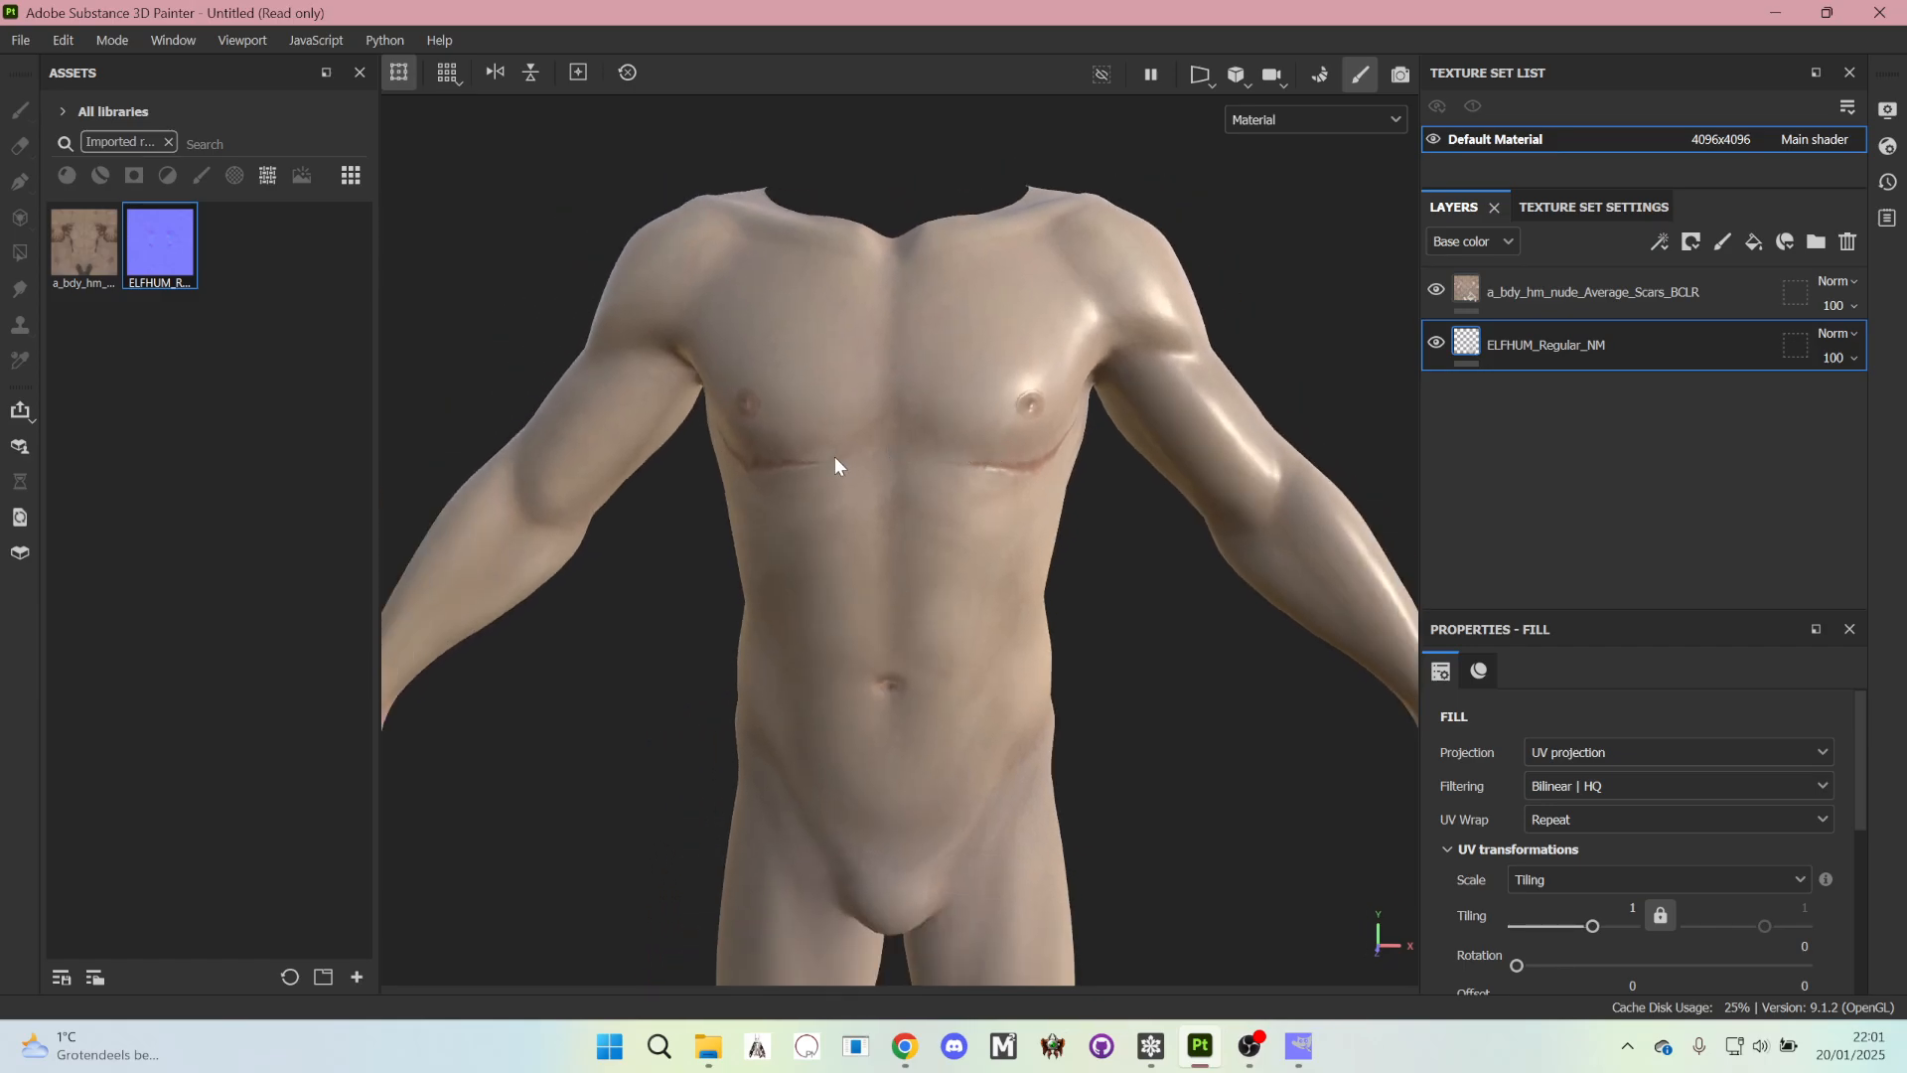
# - Examine the chest scars in the combined 3D/2D view with the UV layout and return to the 3D only view
pyautogui.click(1194, 83)
pyautogui.click(1257, 108)
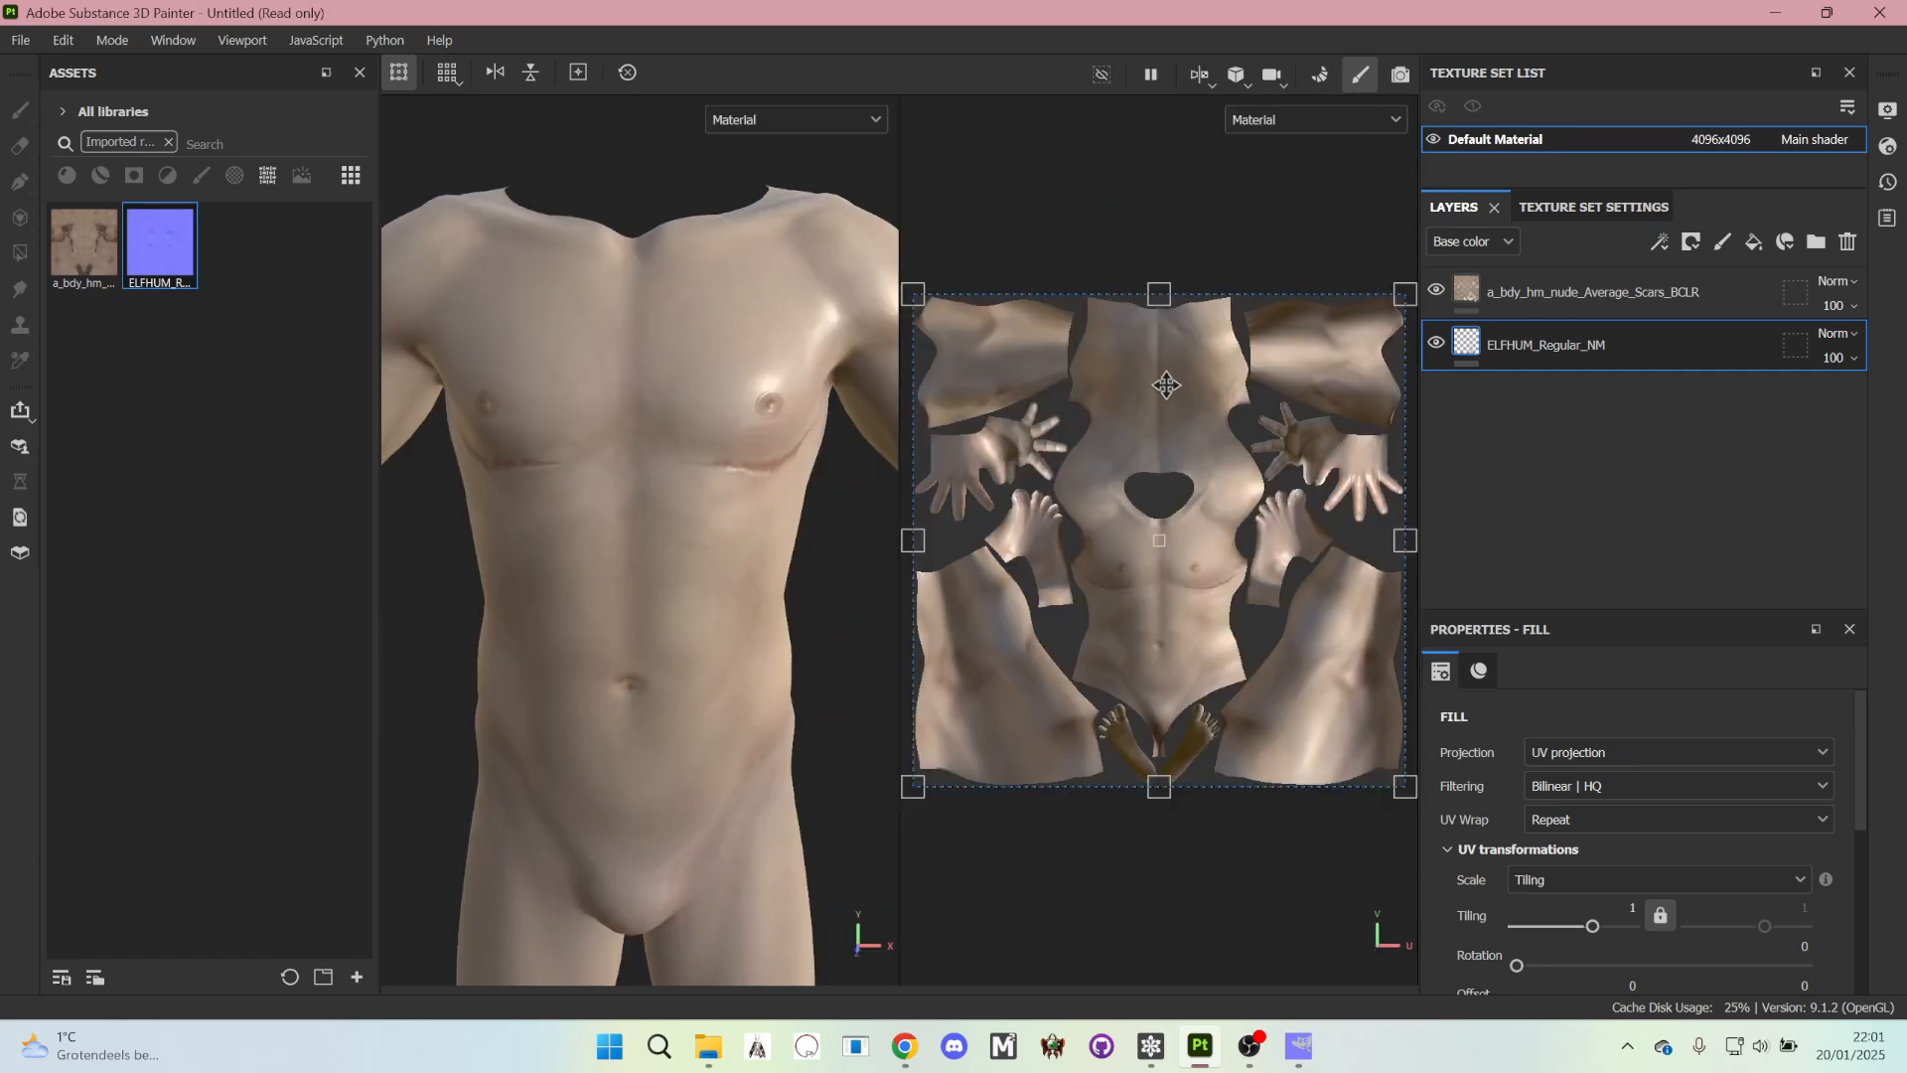
pyautogui.scroll(5, 1078, 607)
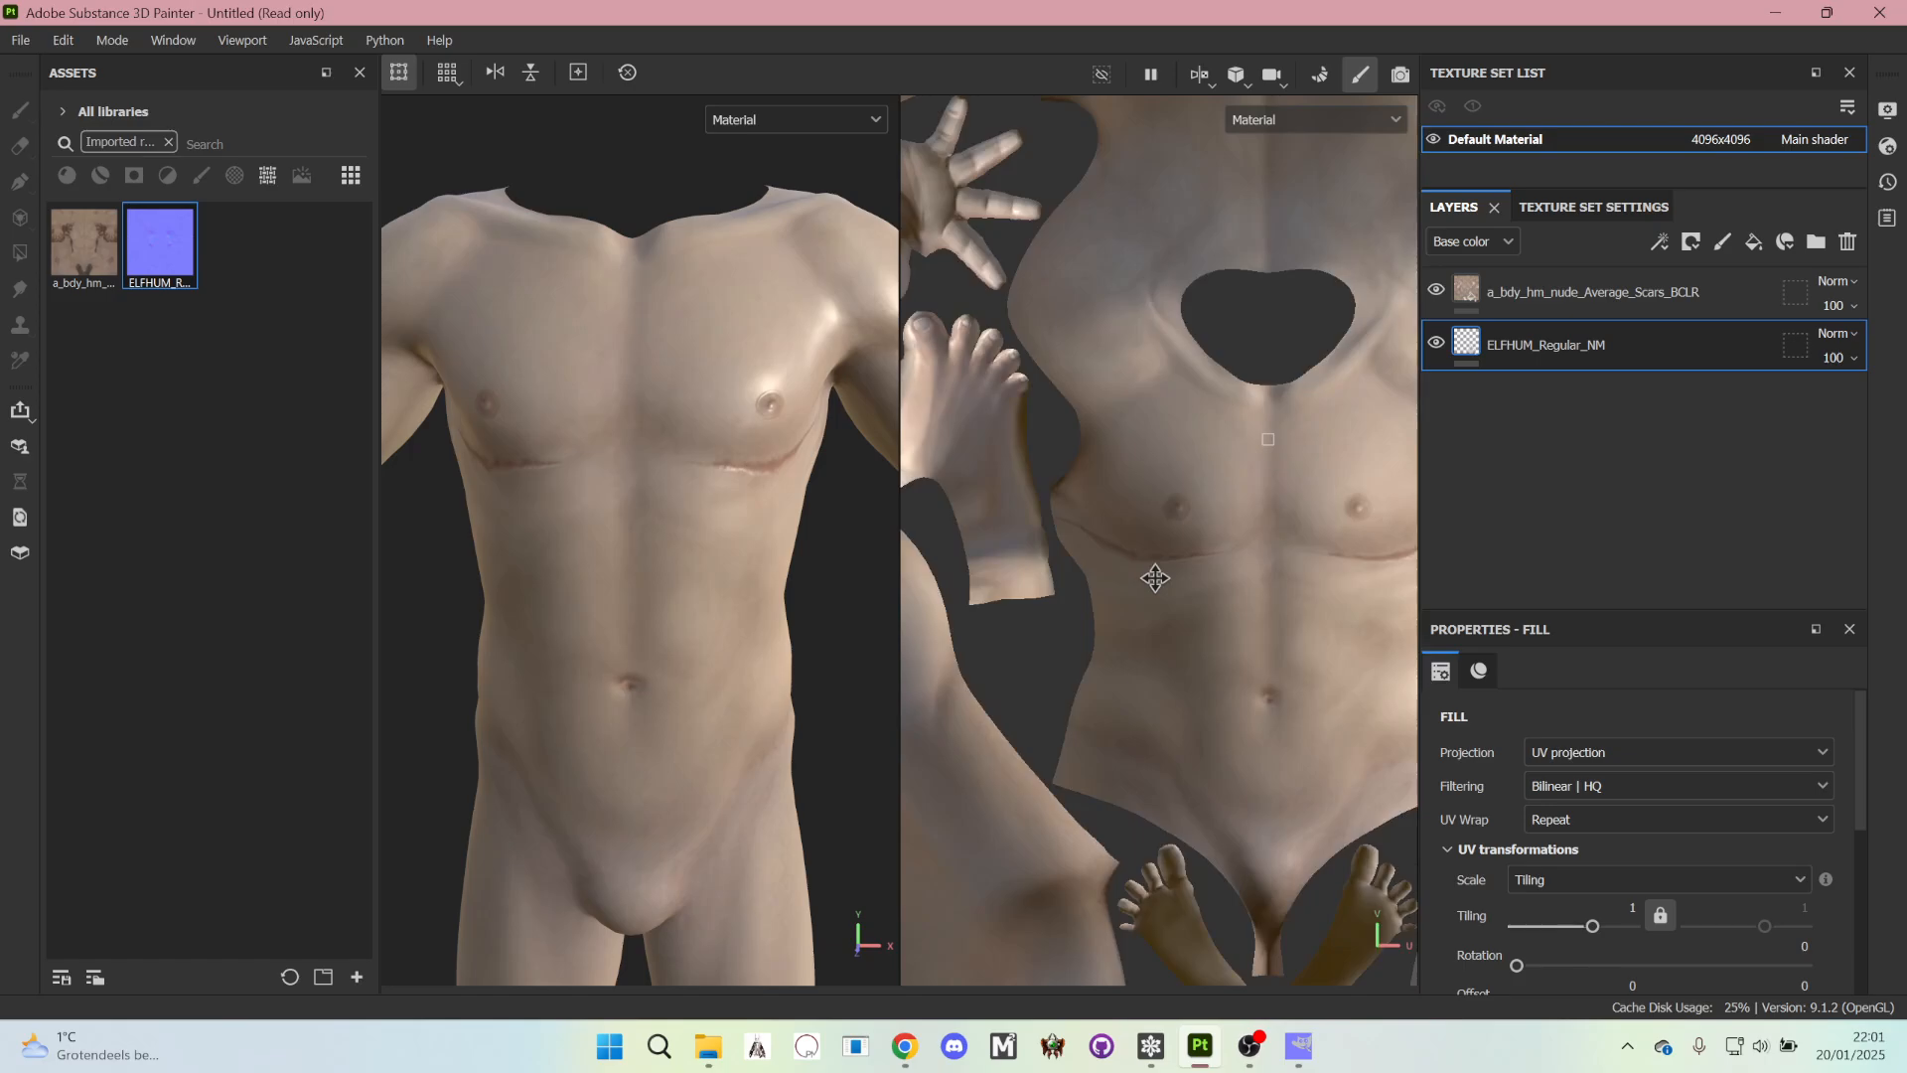
pyautogui.scroll(-3, 1270, 519)
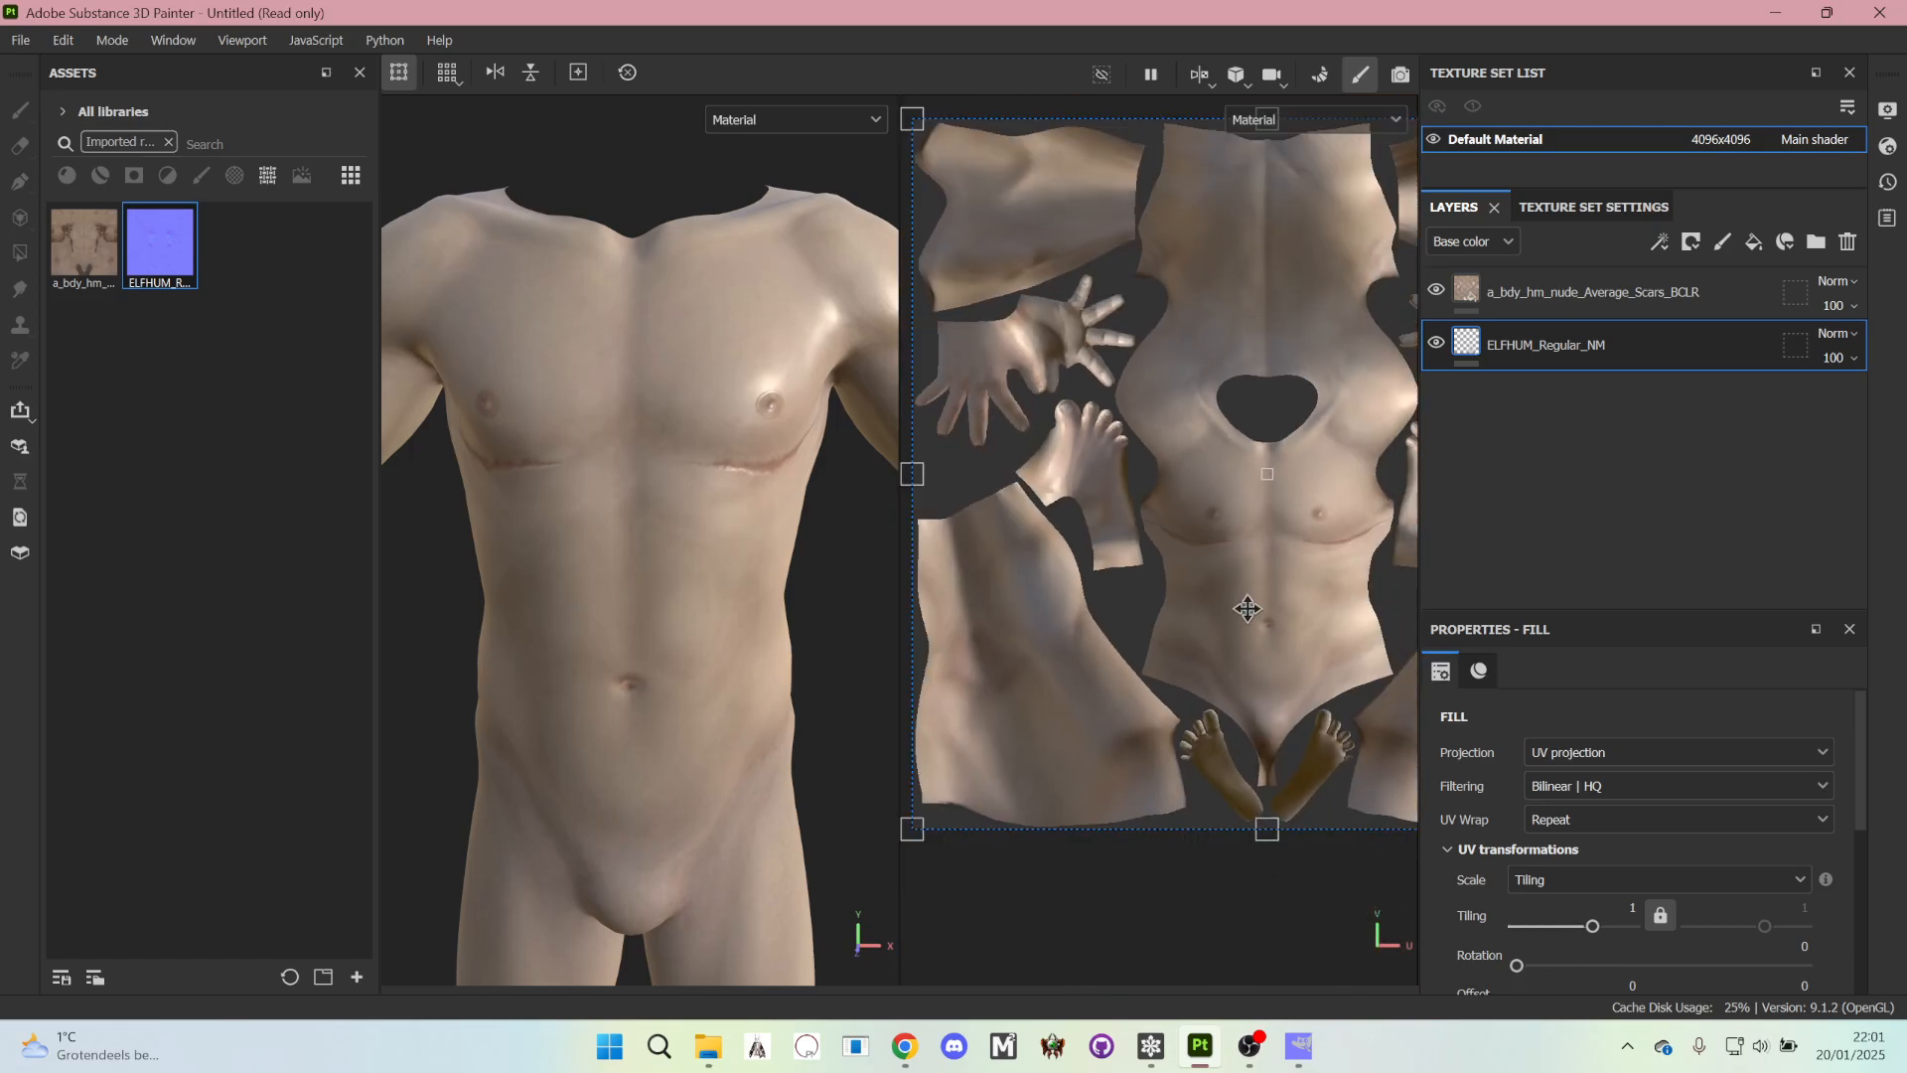
pyautogui.moveTo(1247, 609); pyautogui.dragTo(1169, 614)
pyautogui.hotkey('ctrl', 'z')
pyautogui.scroll(-3, 1149, 755)
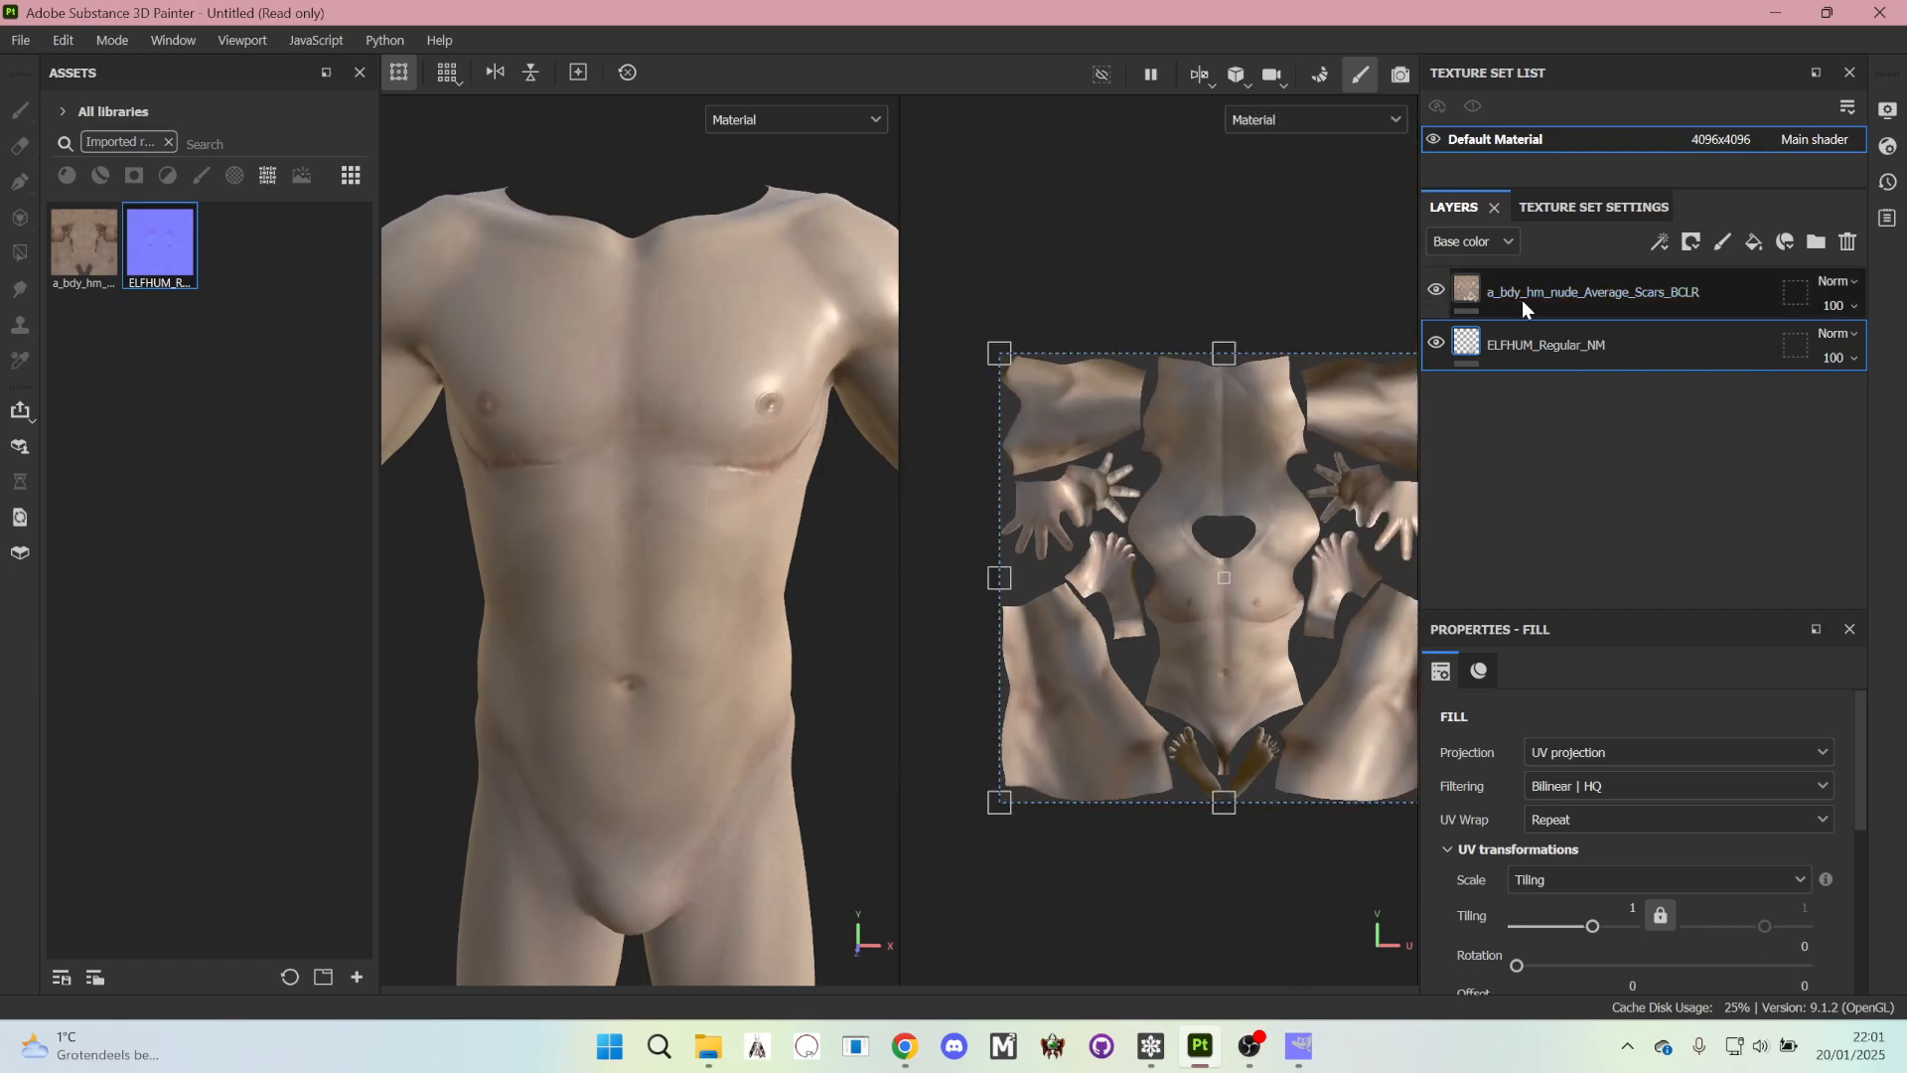
pyautogui.click(1211, 69)
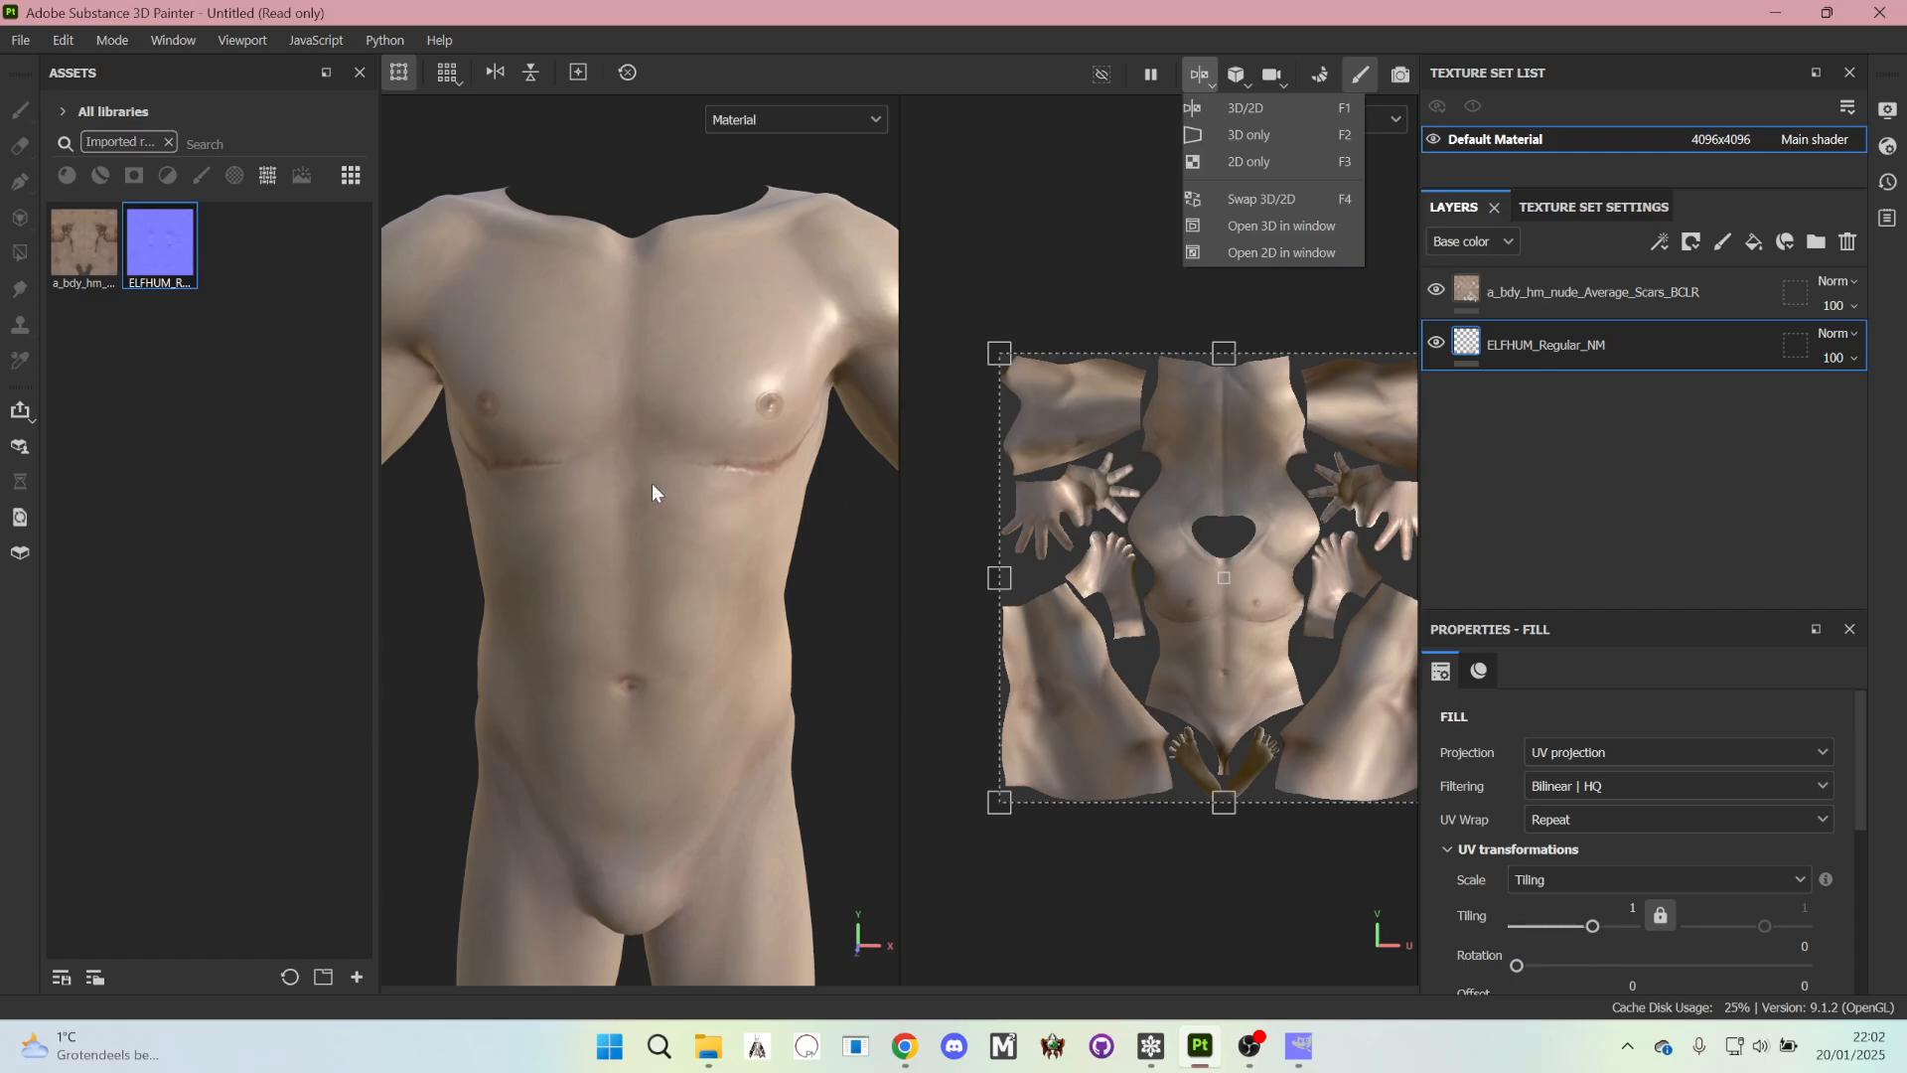
pyautogui.click(1266, 135)
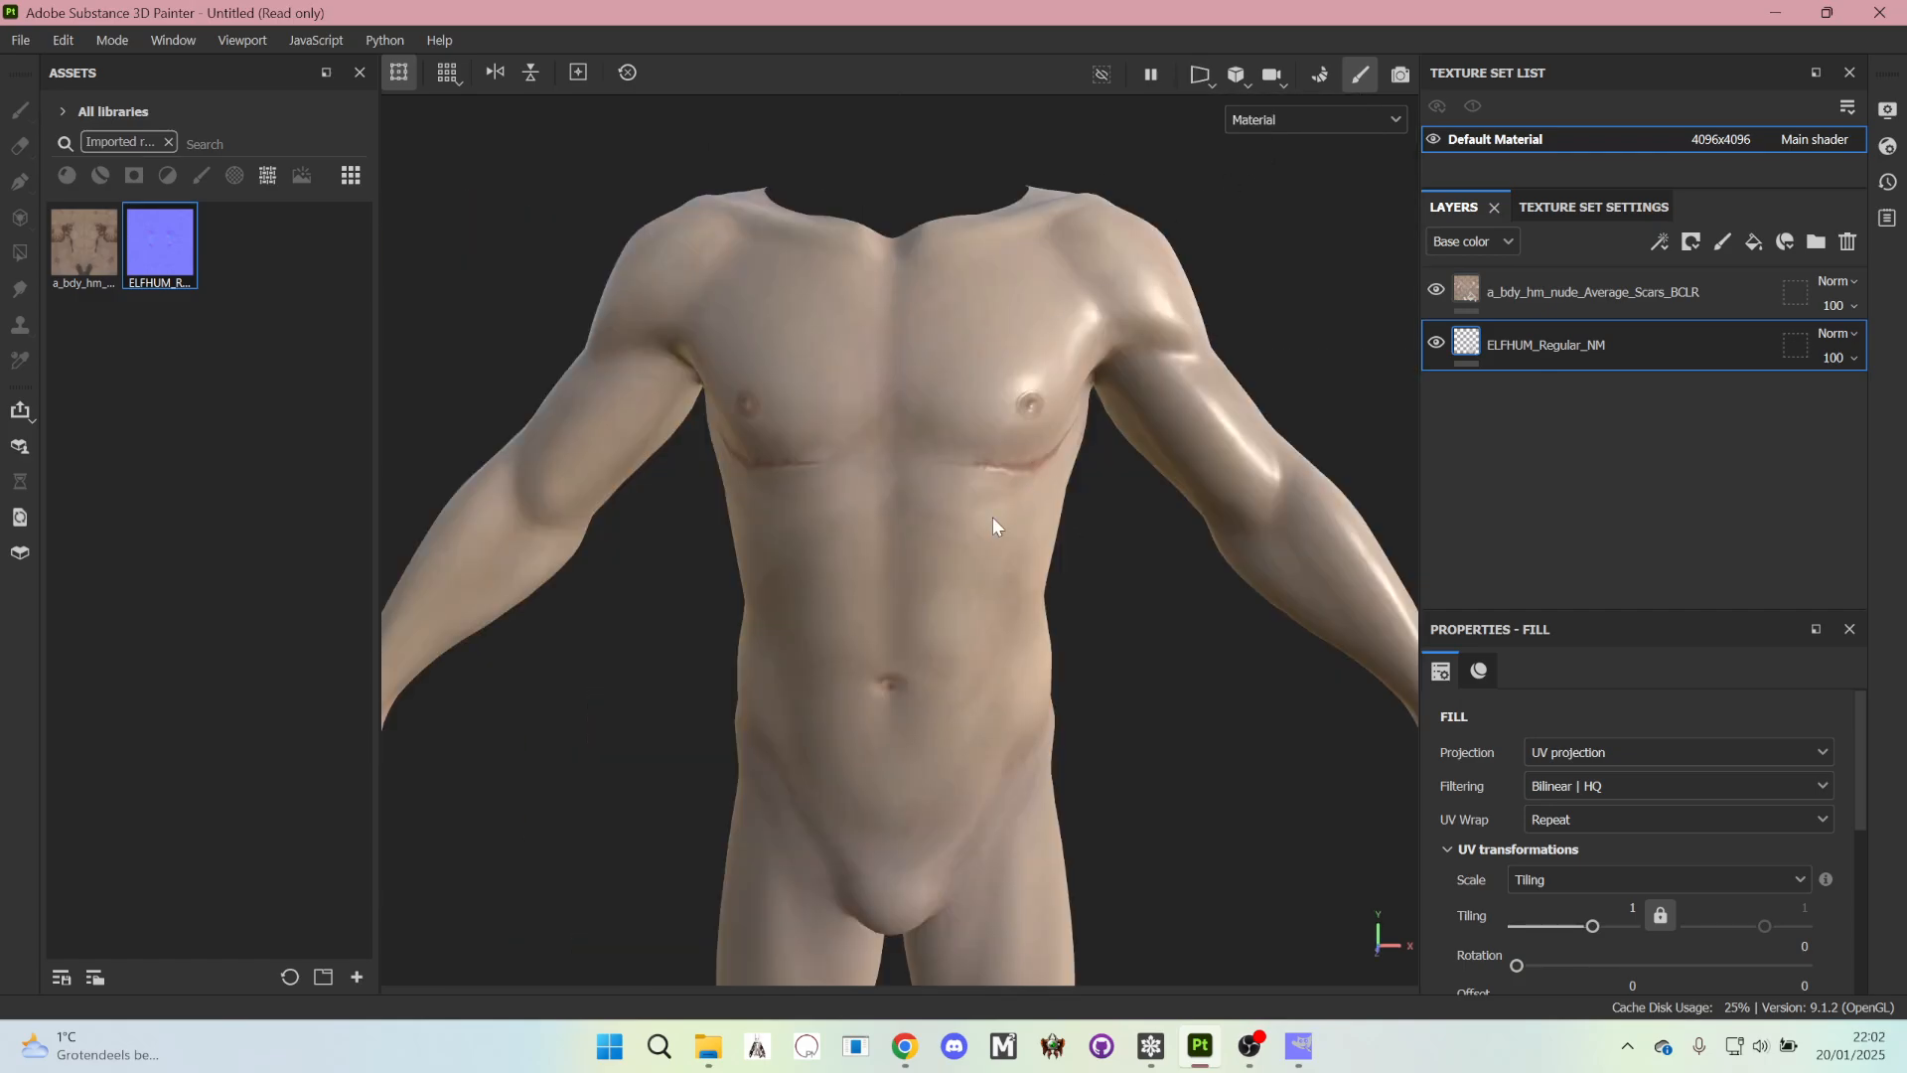
# - Remove the imported resources filter from the assets and show only the brushes
pyautogui.moveTo(836, 493)
pyautogui.keyDown('alt'); pyautogui.mouseDown()
pyautogui.moveTo(868, 498)
pyautogui.moveTo(817, 504)
pyautogui.mouseUp(); pyautogui.keyUp('alt')
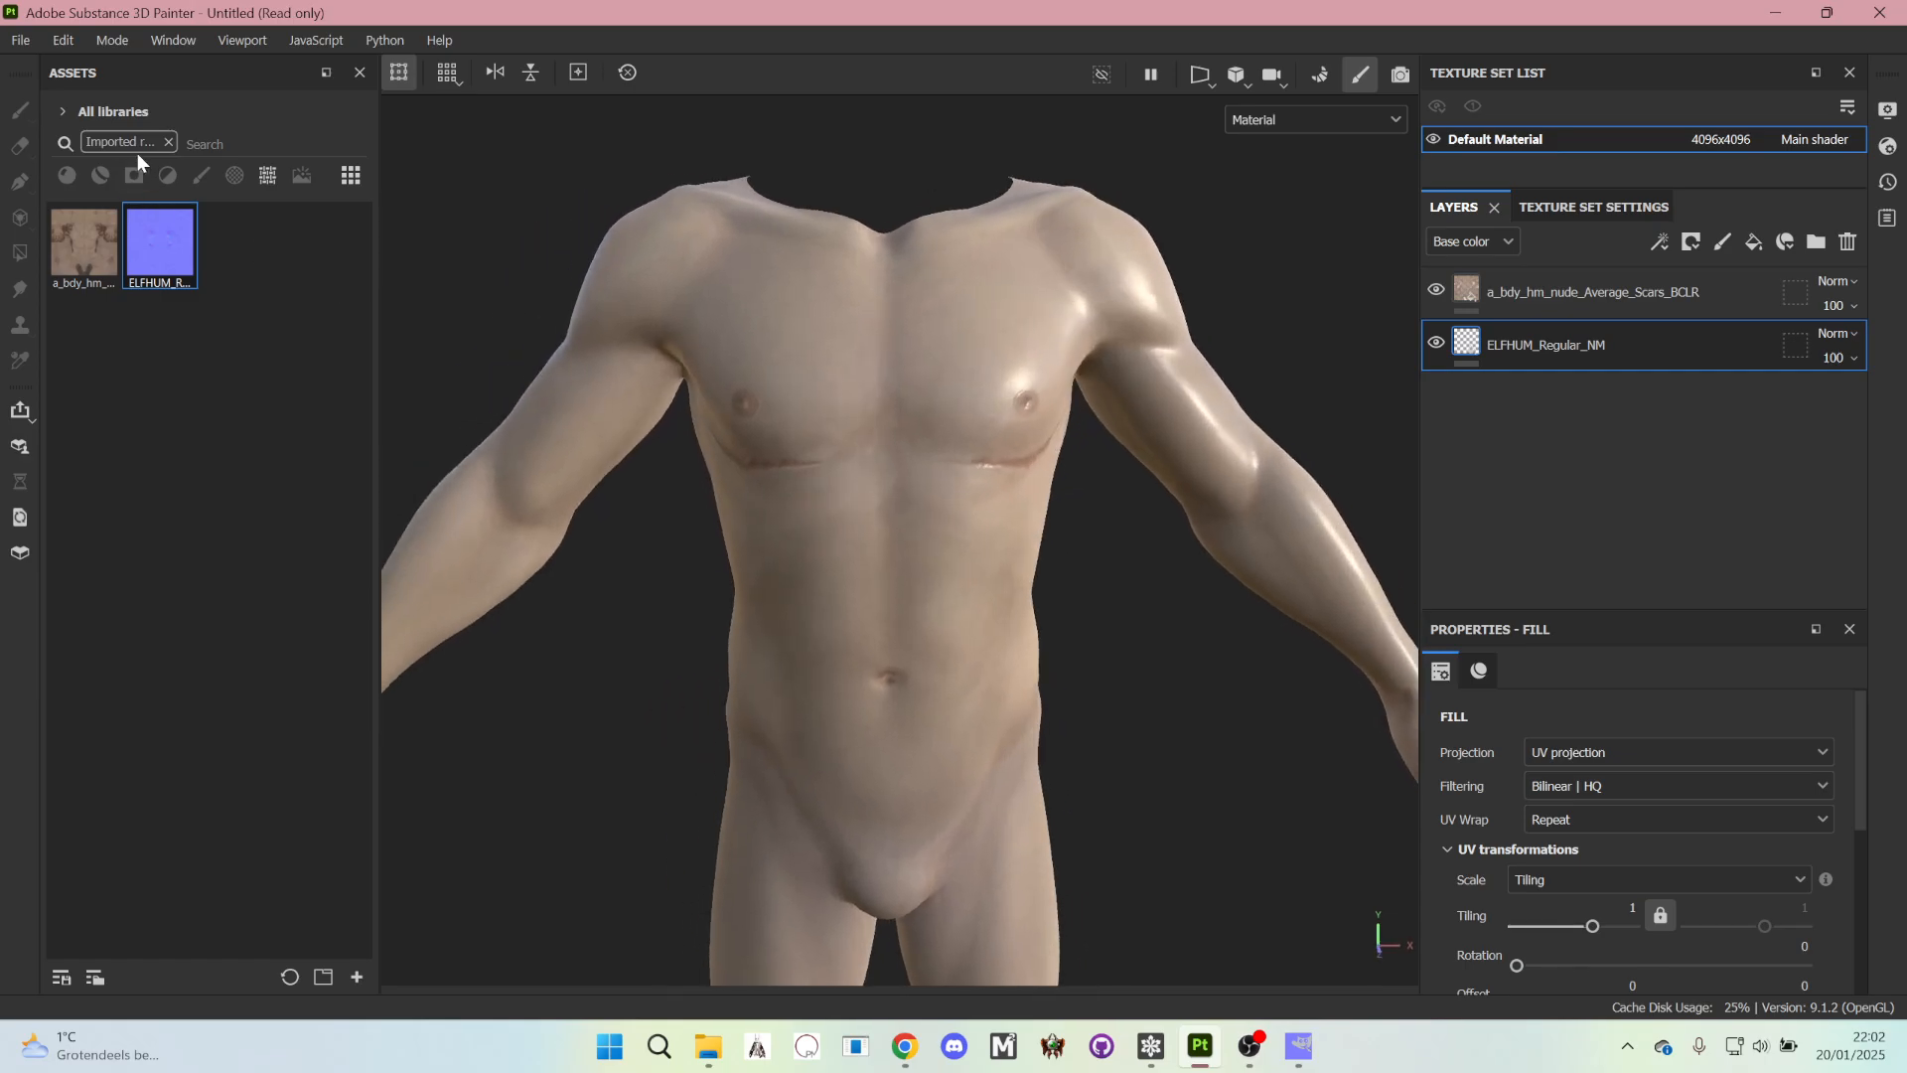
pyautogui.click(167, 142)
pyautogui.scroll(3, 868, 378)
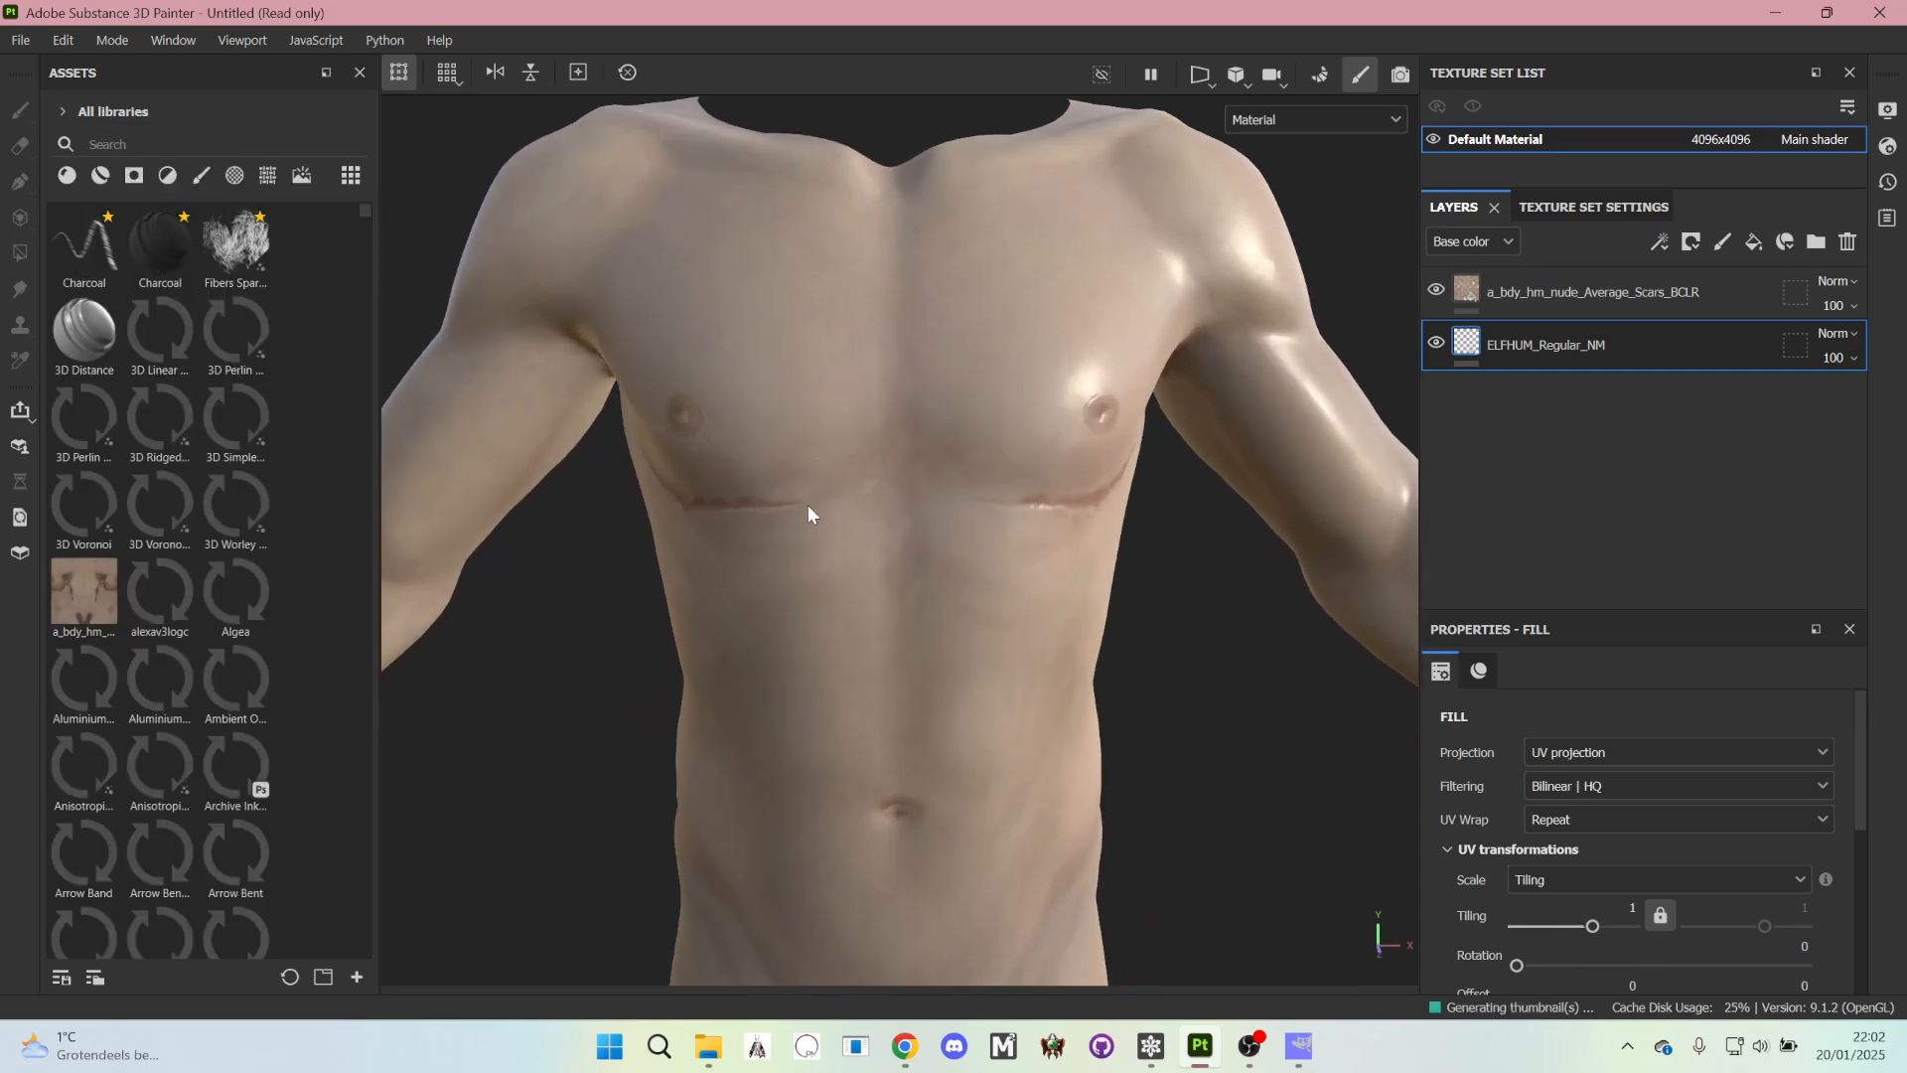
pyautogui.keyDown('alt'); pyautogui.moveTo(808, 505); pyautogui.dragTo(856, 446, button='middle'); pyautogui.keyUp('alt')
pyautogui.keyDown('alt'); pyautogui.moveTo(856, 446); pyautogui.dragTo(746, 511); pyautogui.keyUp('alt')
pyautogui.keyDown('alt'); pyautogui.moveTo(1148, 396); pyautogui.dragTo(1072, 496); pyautogui.keyUp('alt')
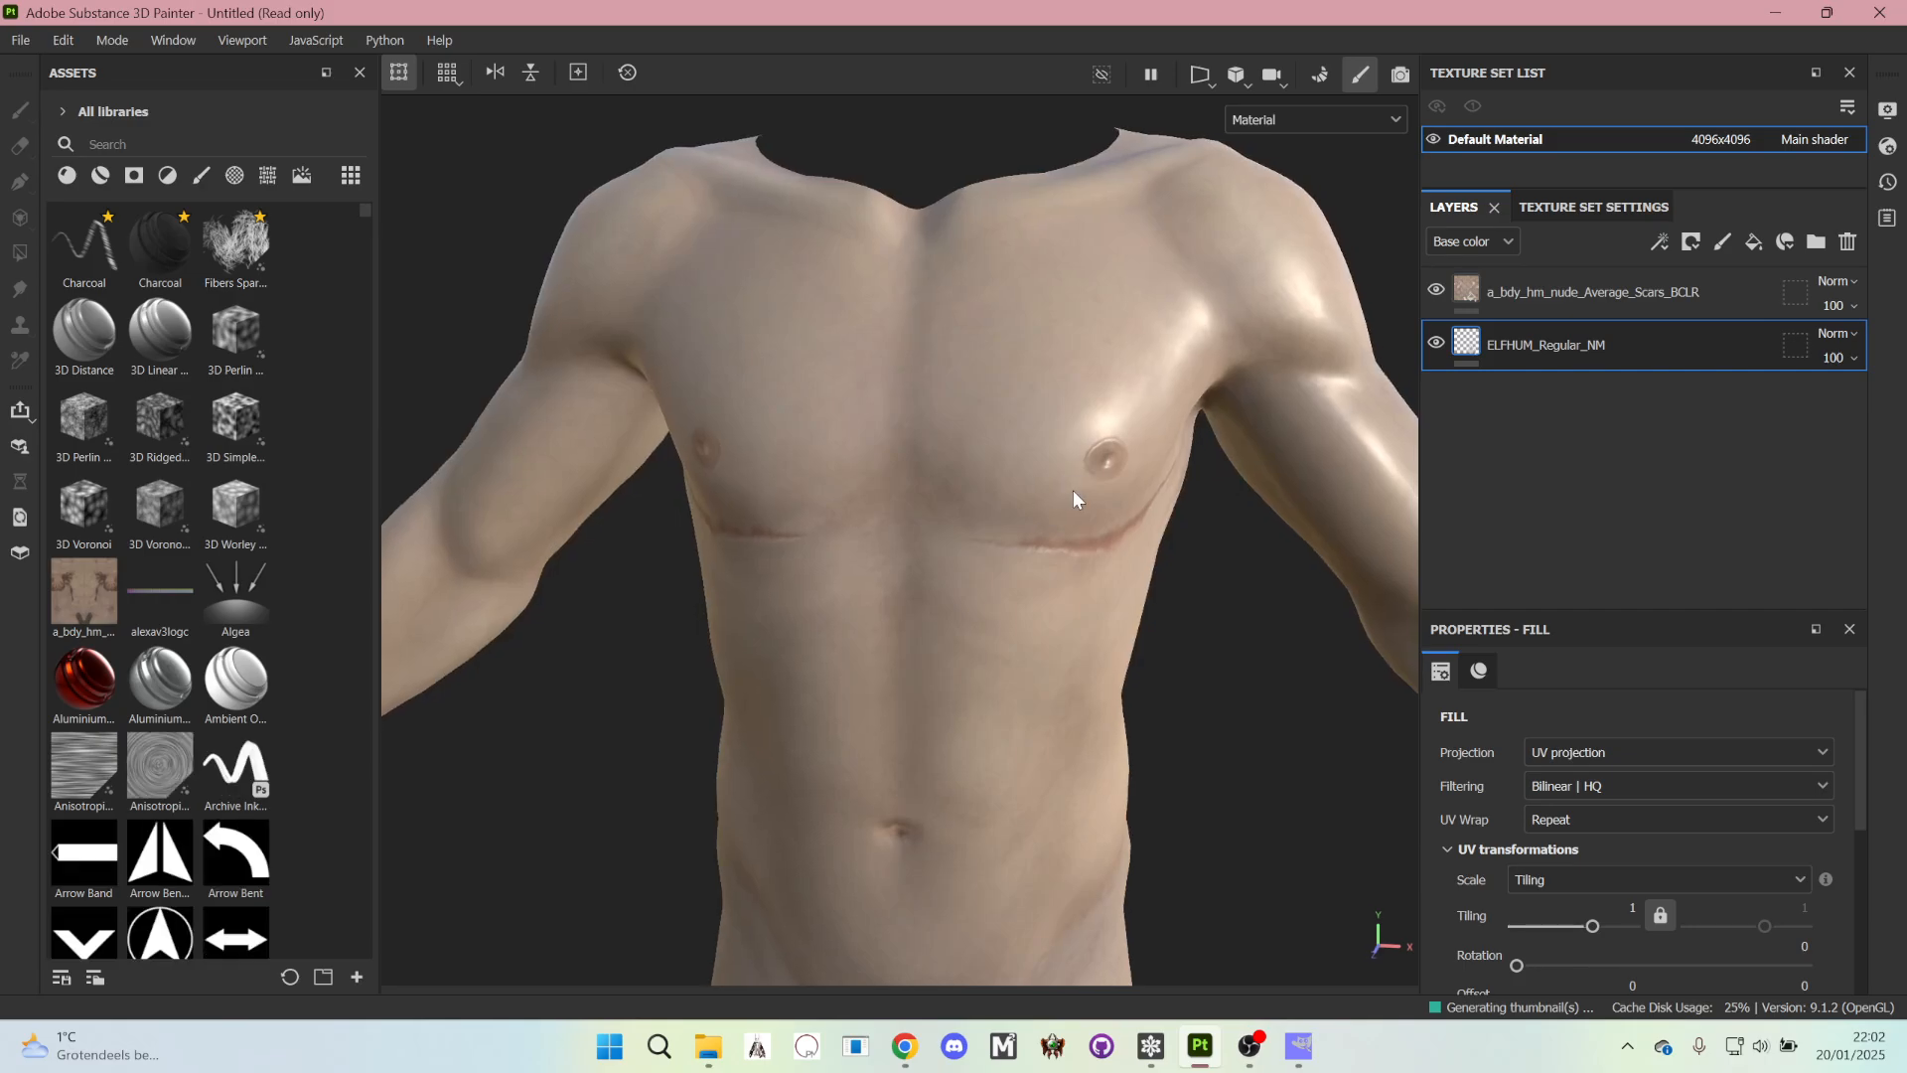
pyautogui.click(98, 252)
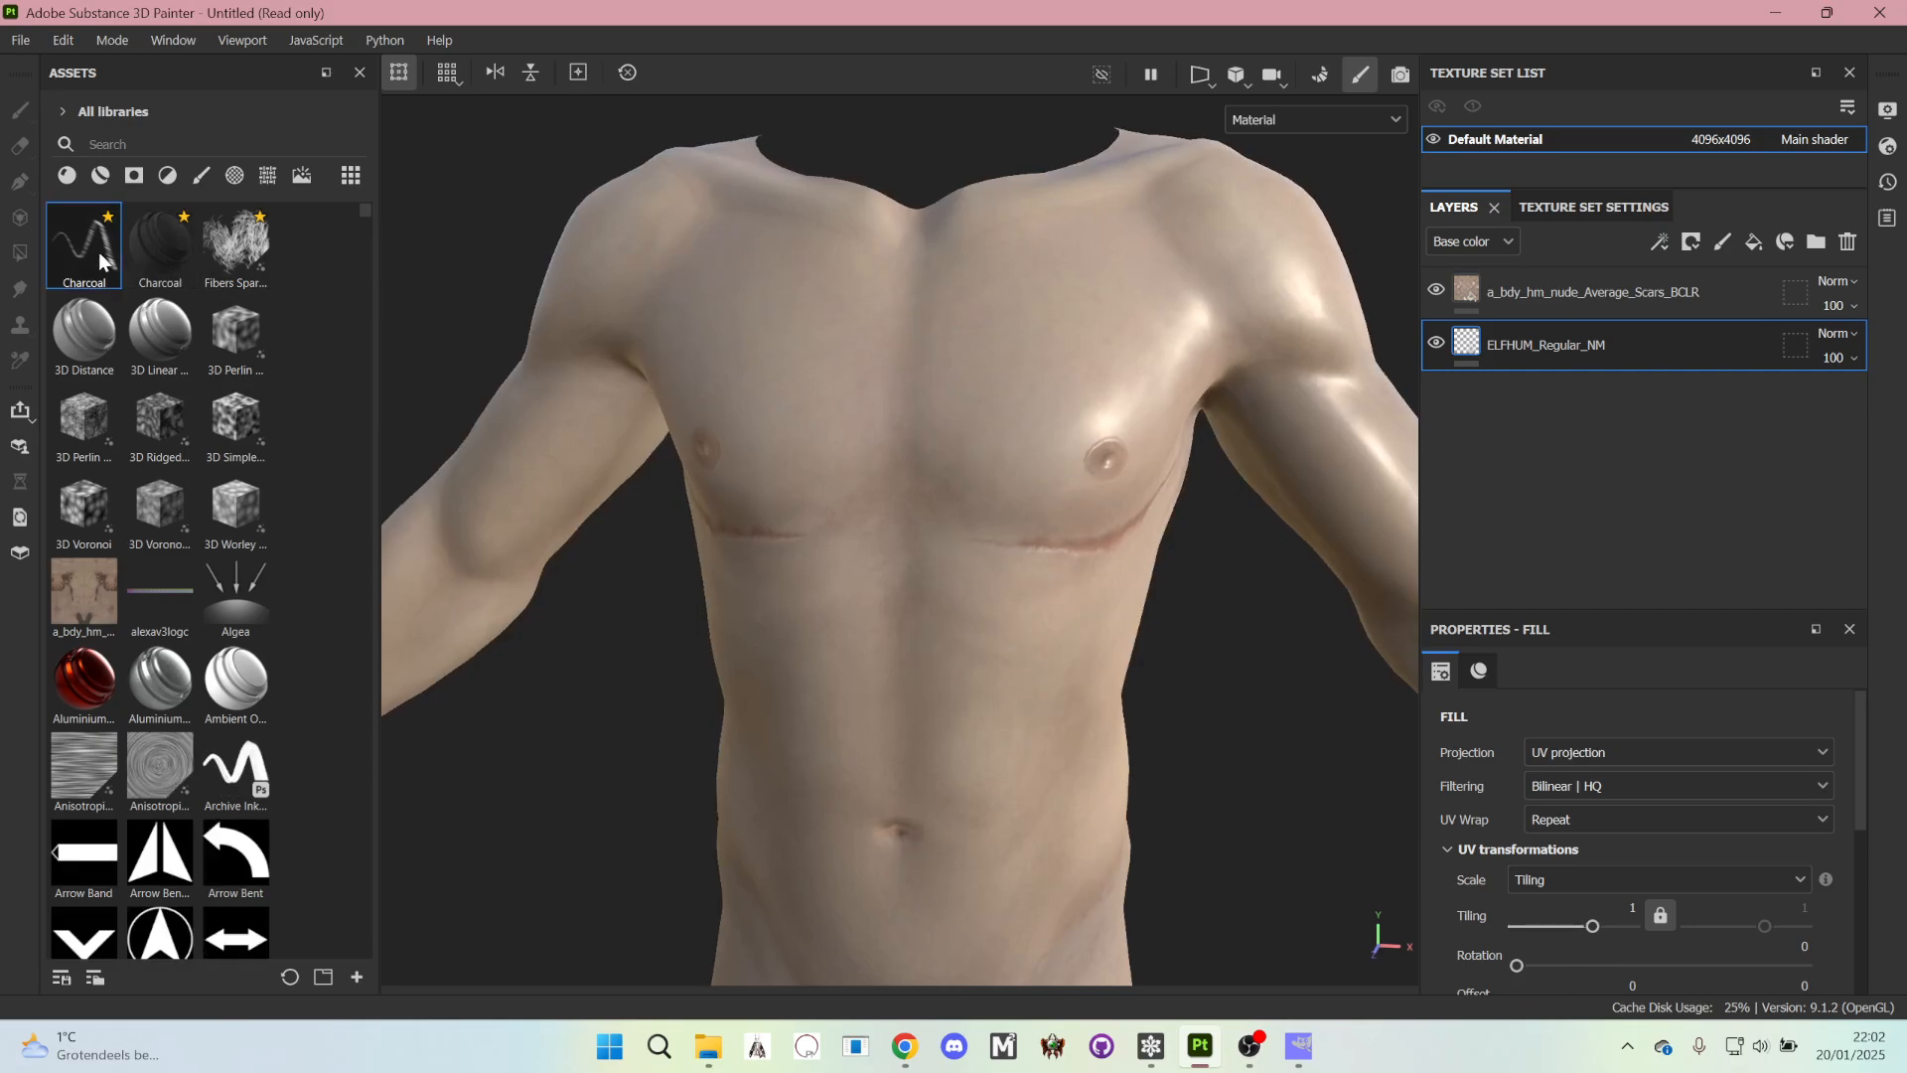
pyautogui.click(202, 175)
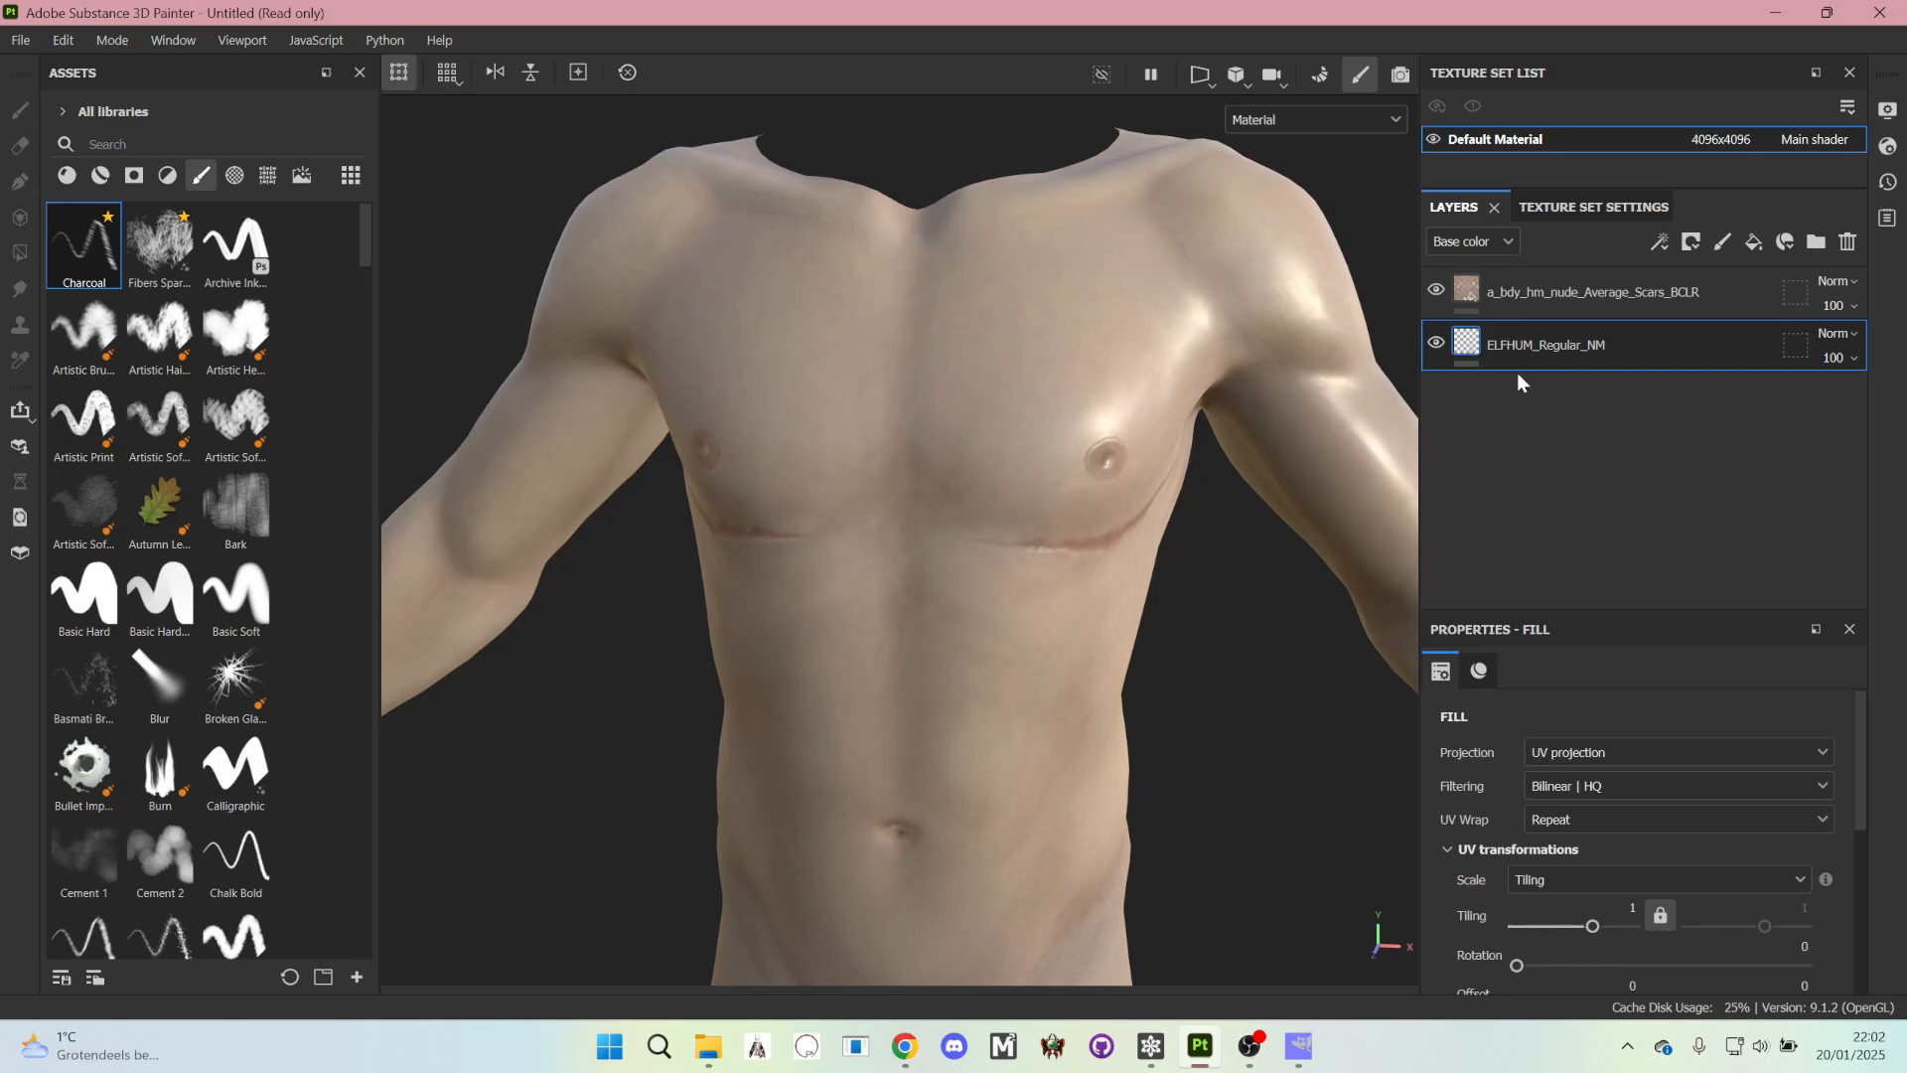
# - Add a paint layer at the top of the layer stack and name it "Top Surgery"
pyautogui.click(1721, 244)
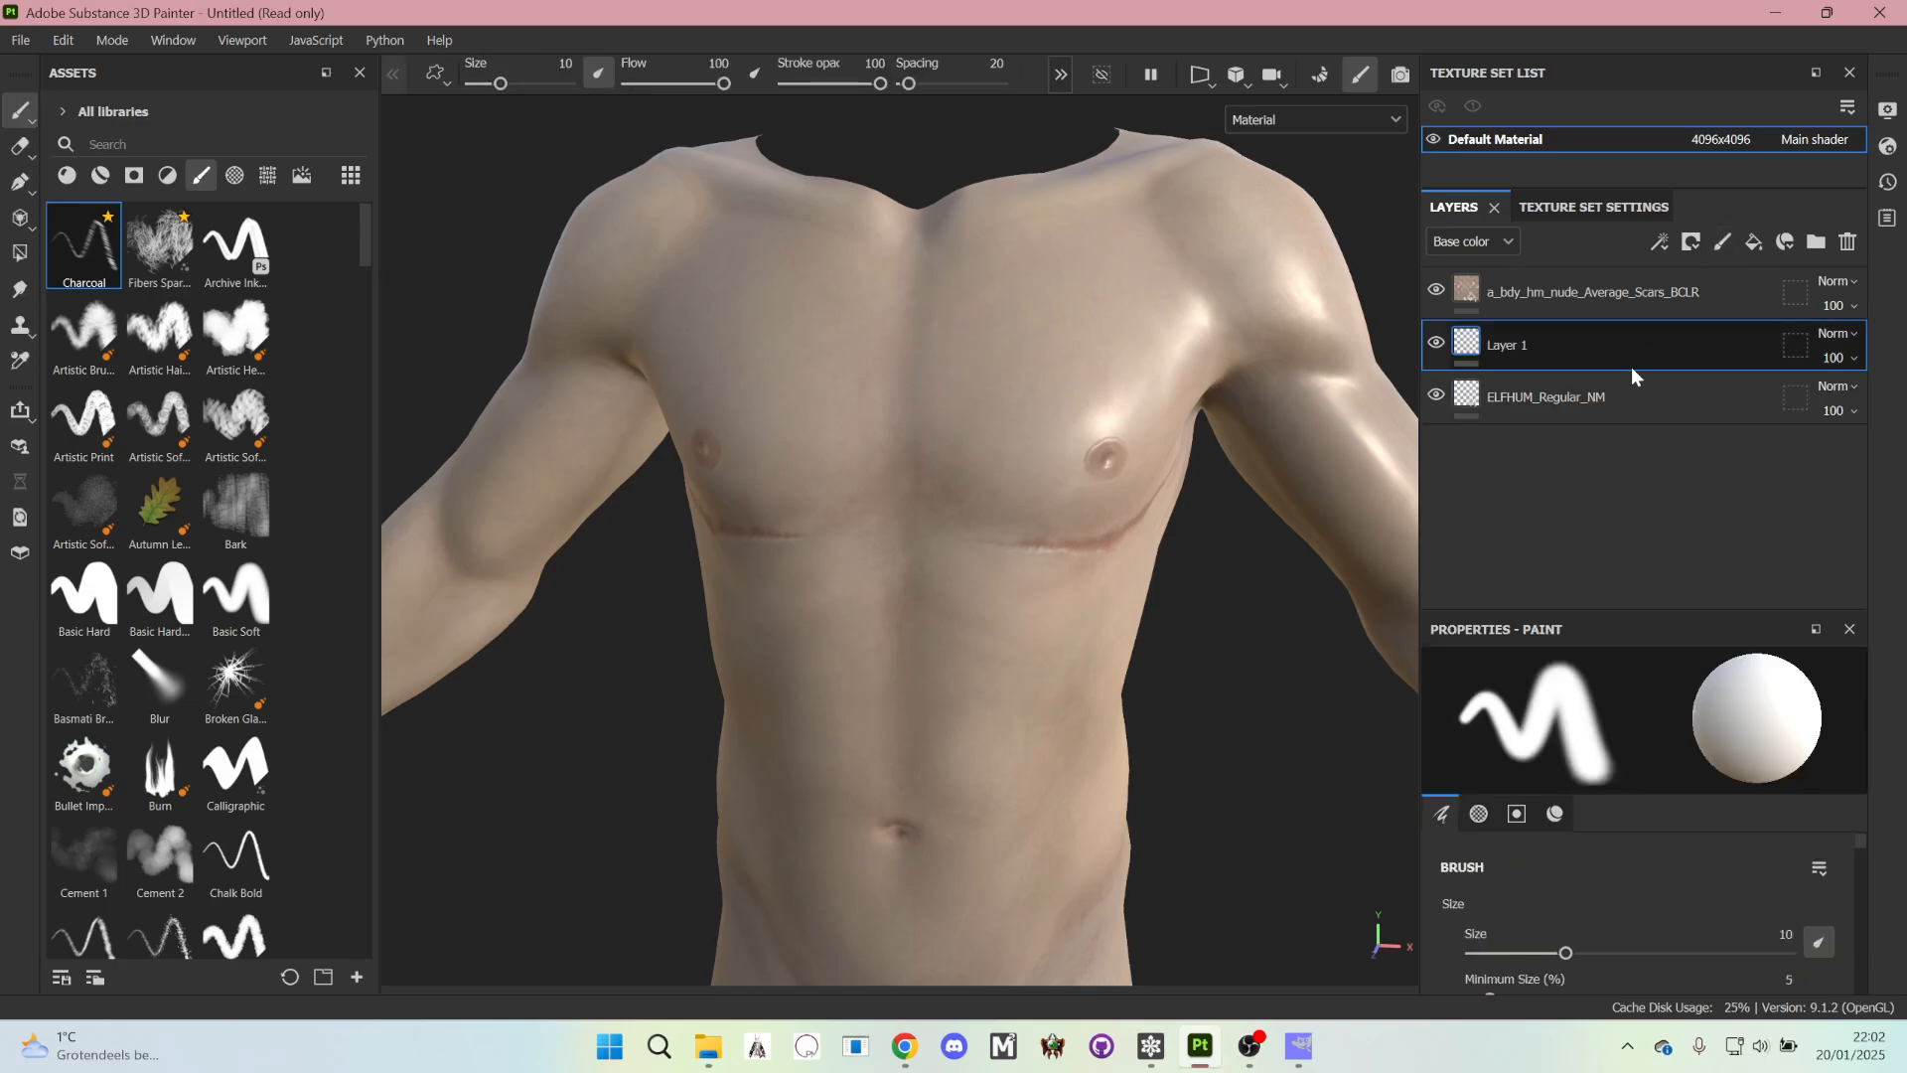
pyautogui.moveTo(1631, 366); pyautogui.dragTo(1614, 278)
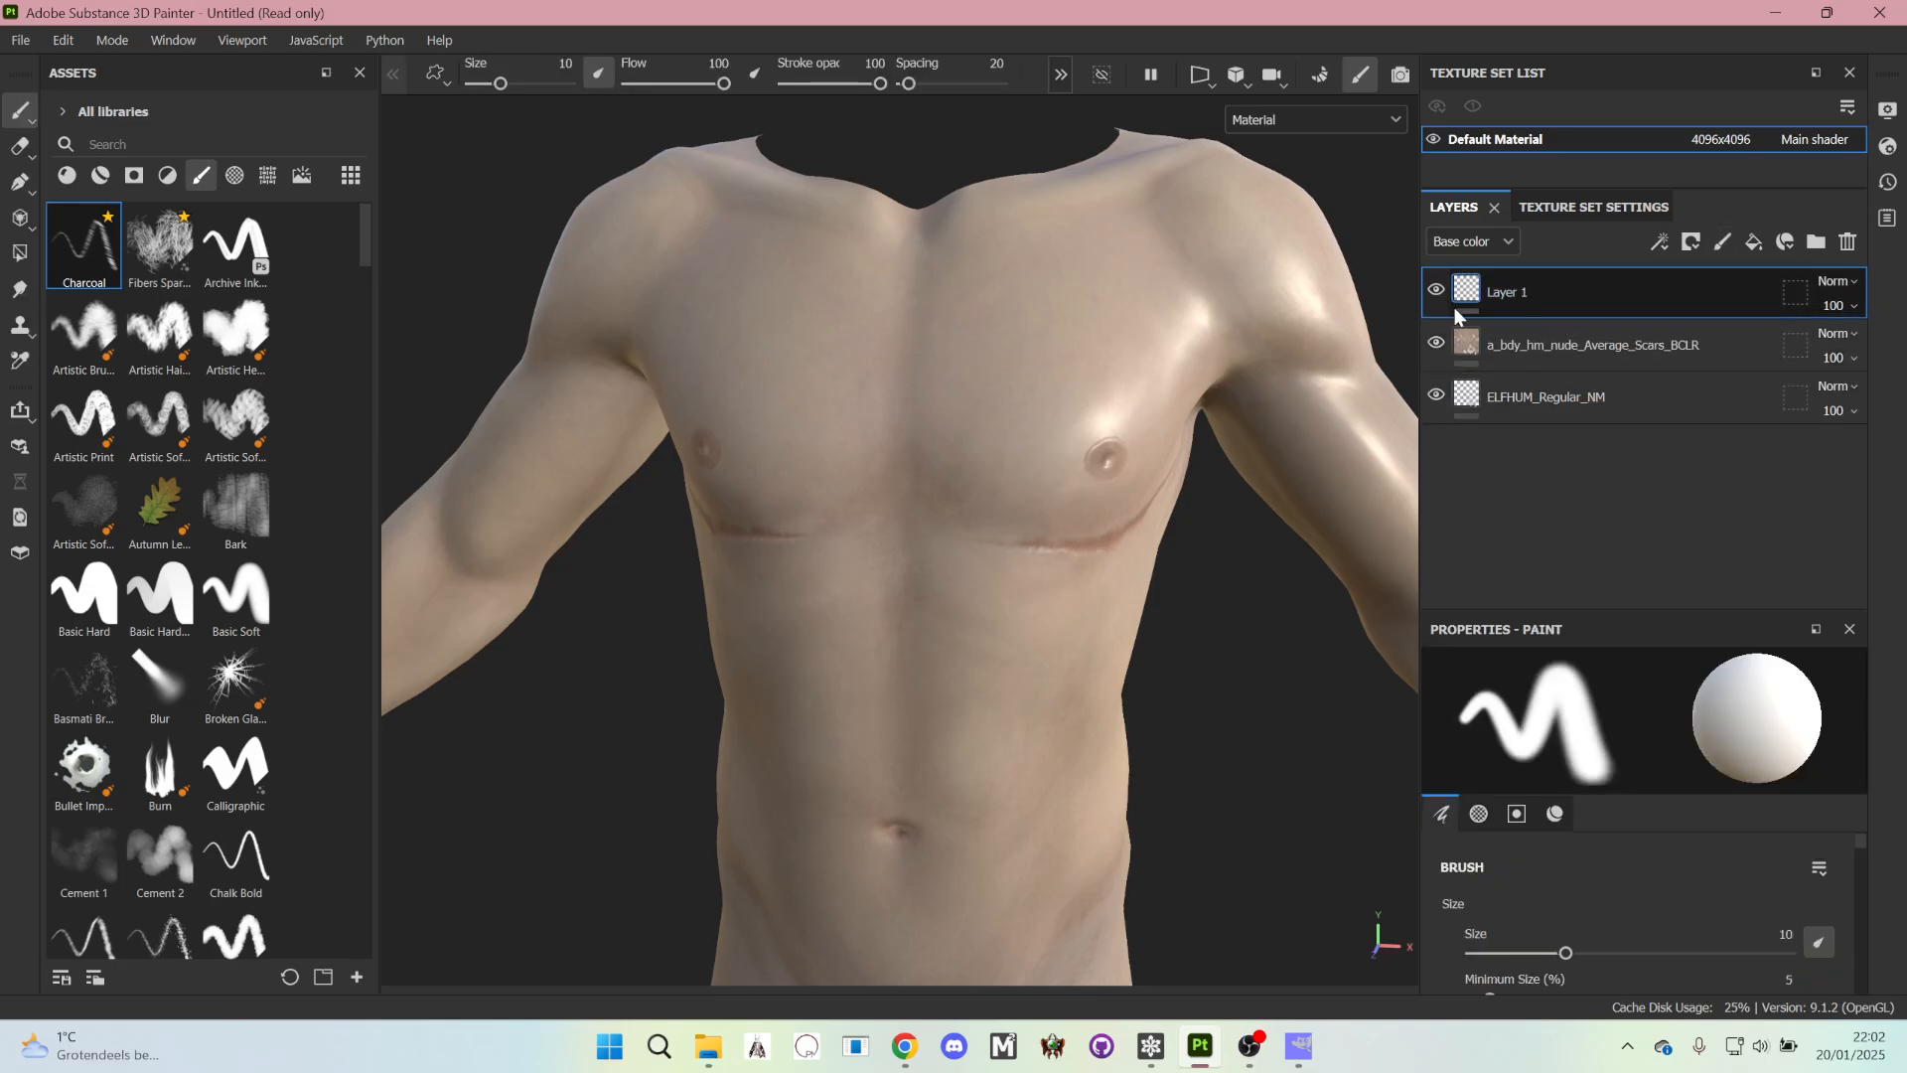
pyautogui.doubleClick(1516, 294)
pyautogui.write('Top')
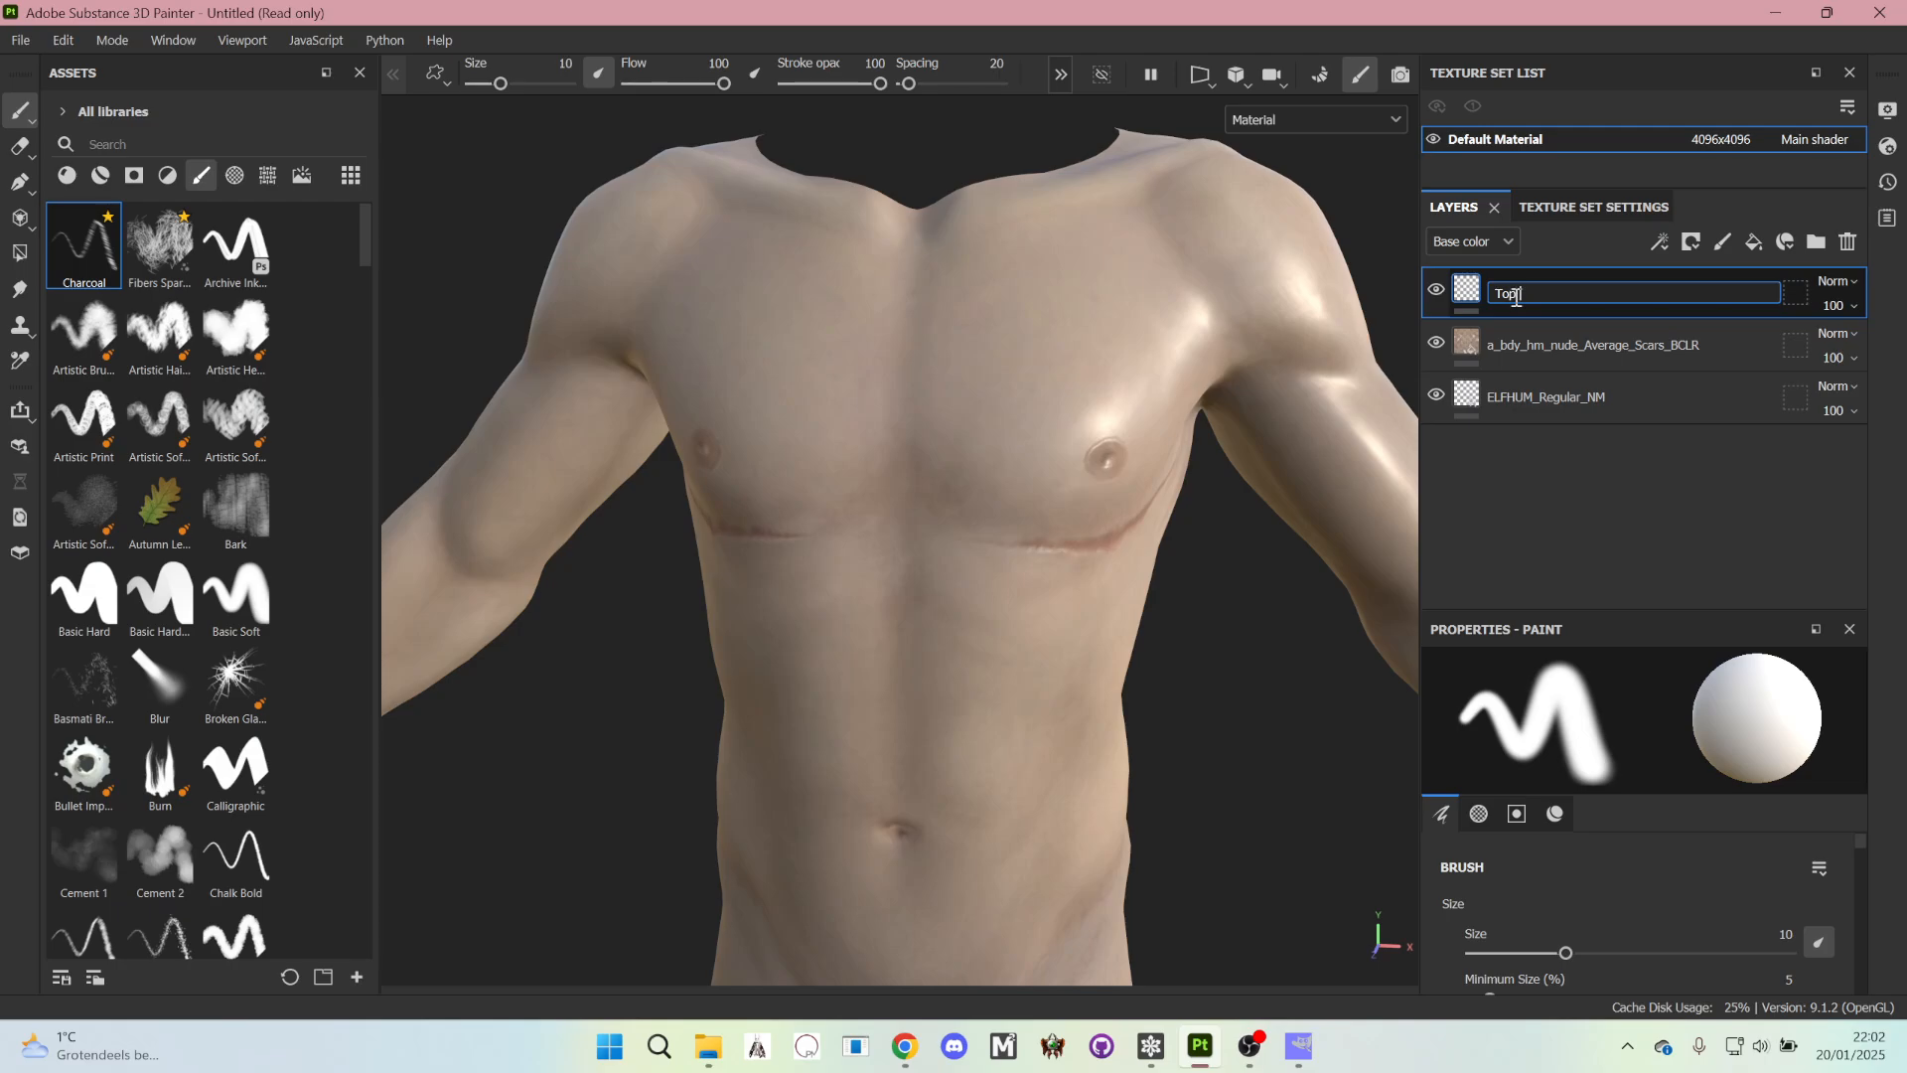
pyautogui.write(' surgey')
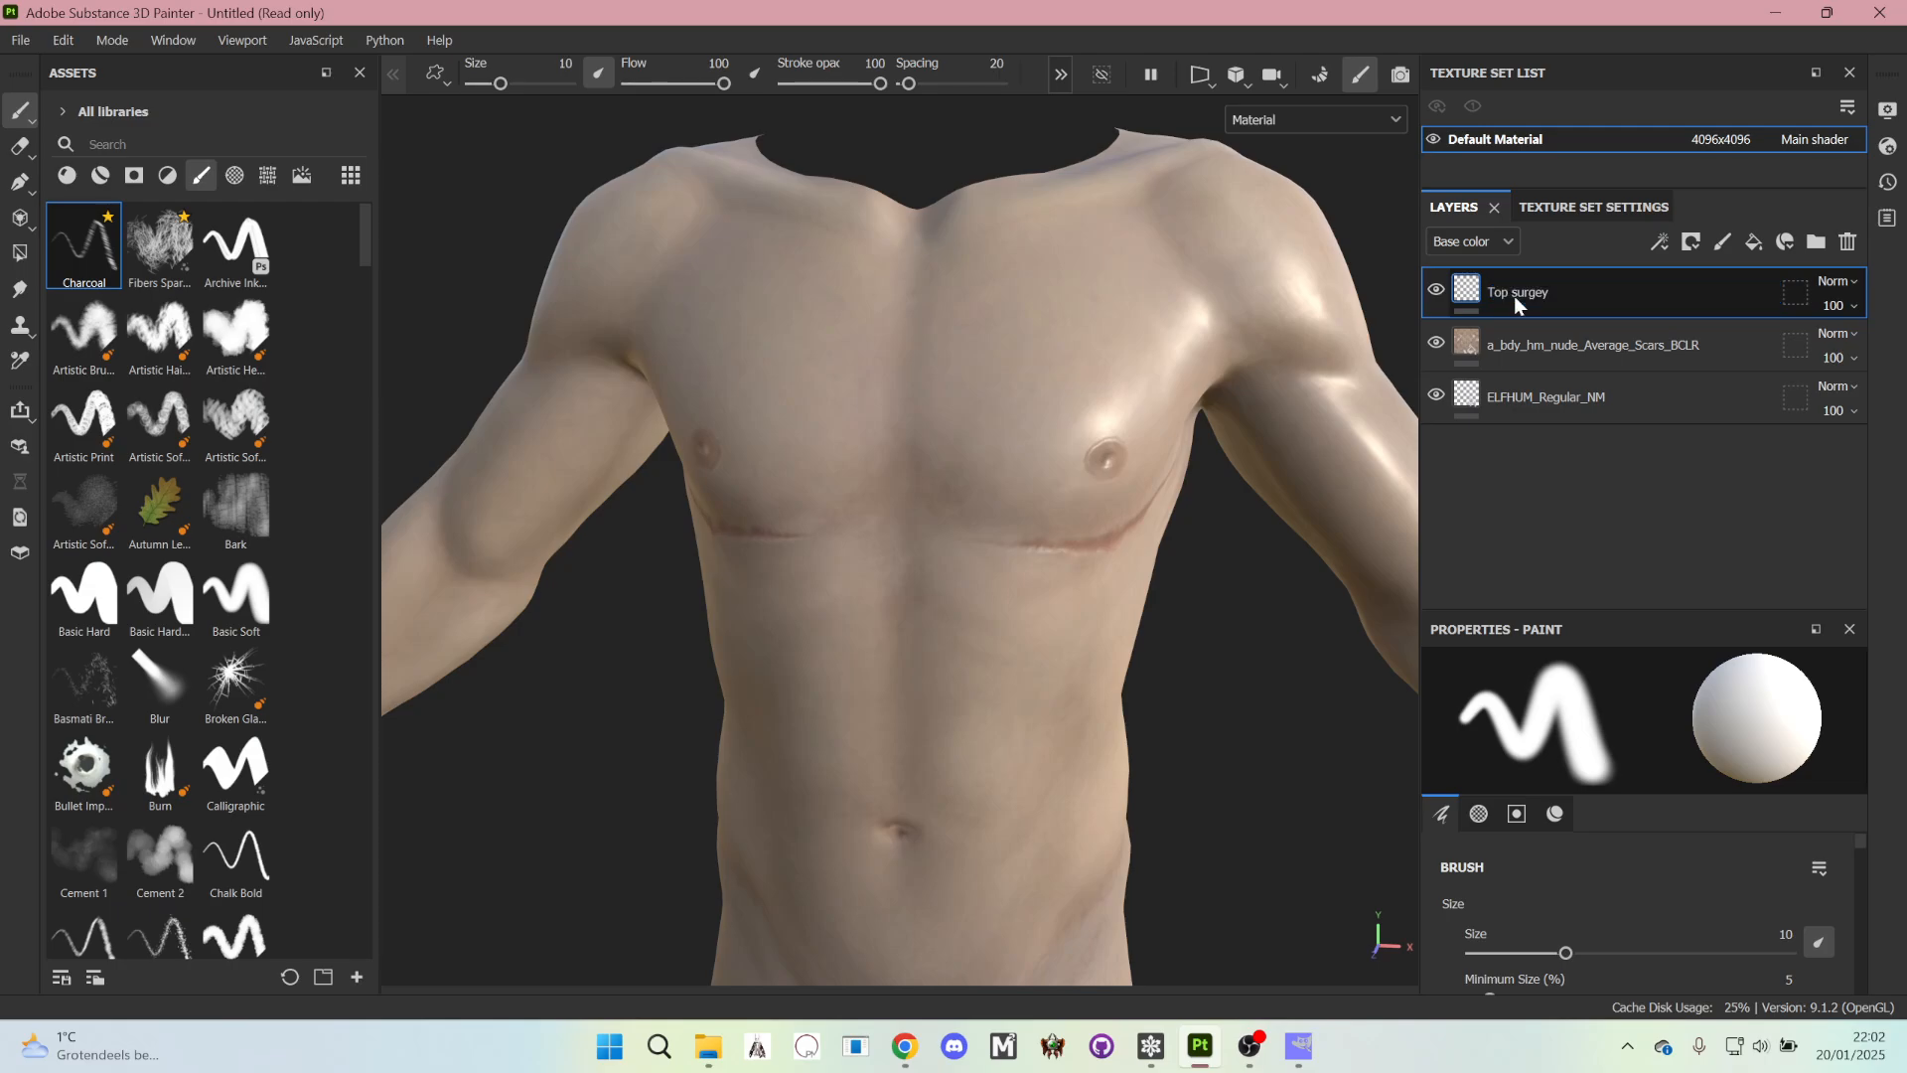
pyautogui.doubleClick(1517, 294)
pyautogui.write('To')
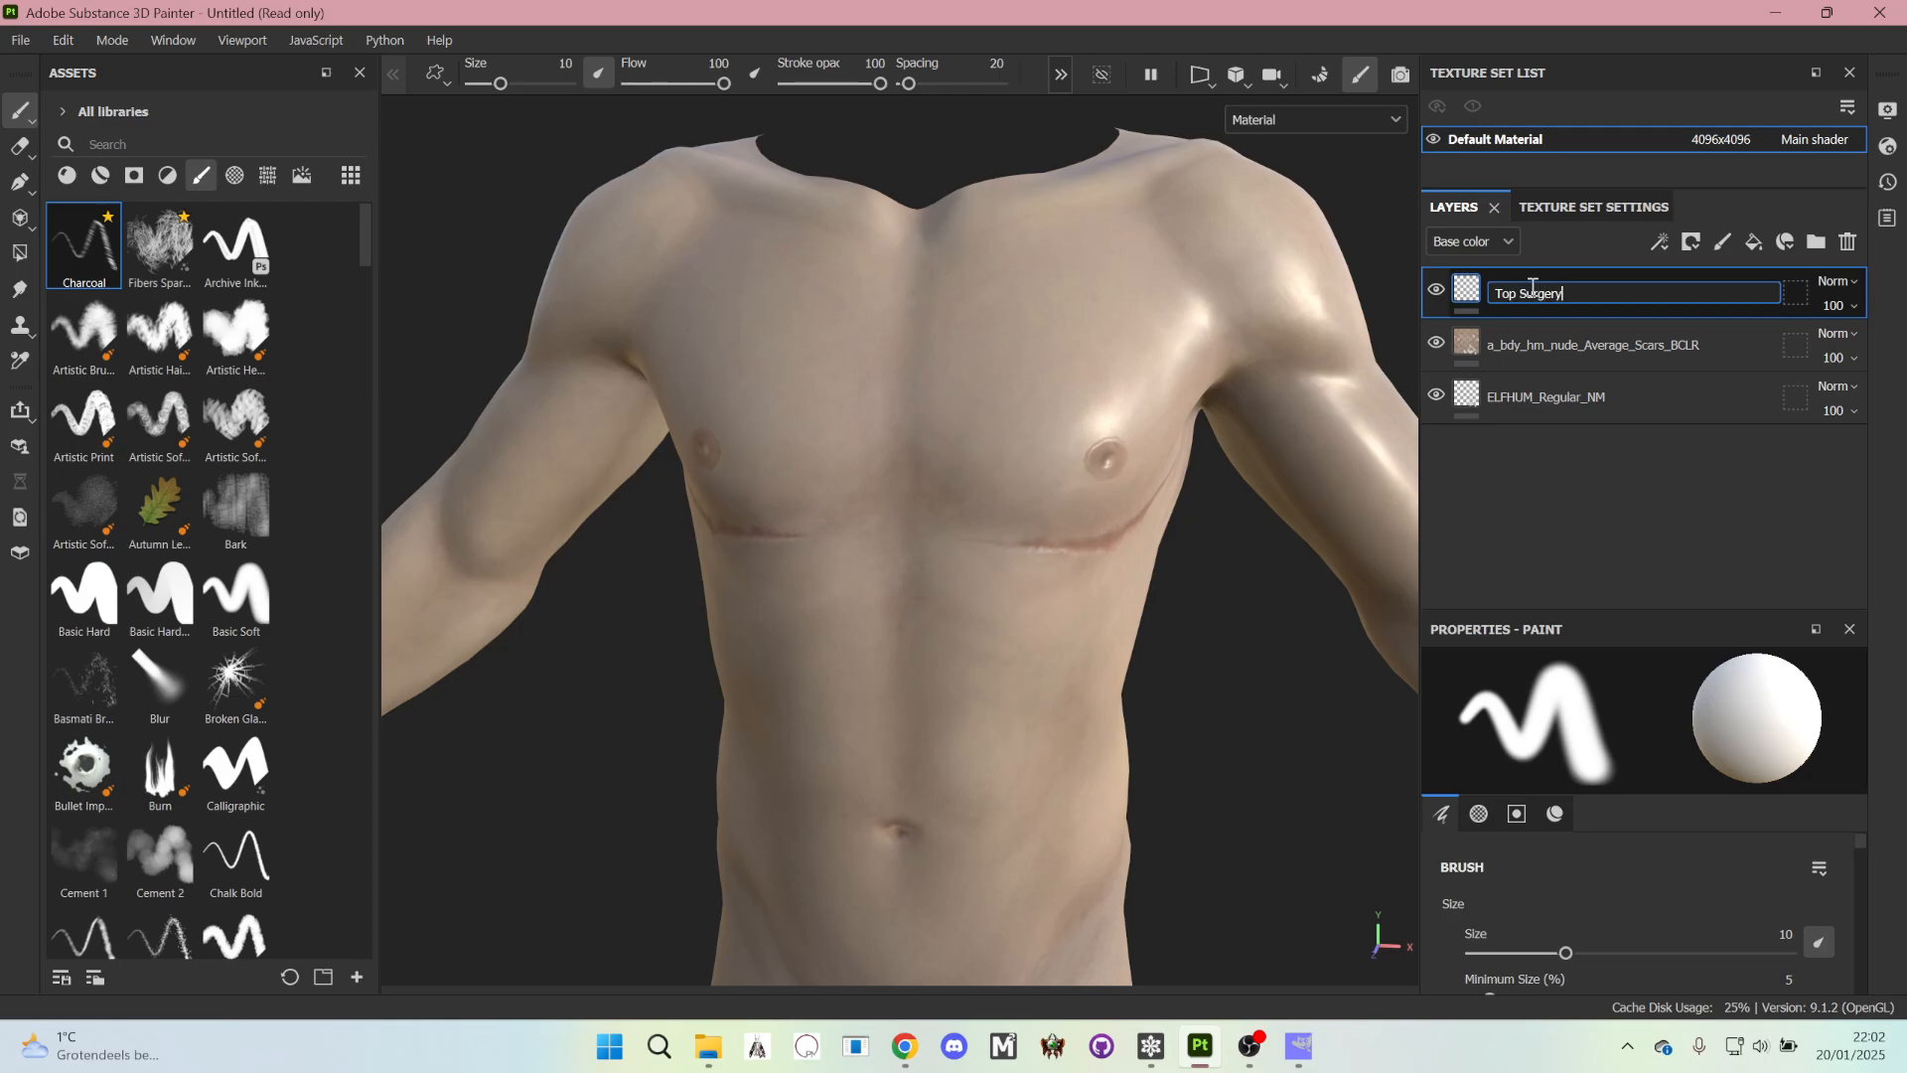
pyautogui.press('Return')
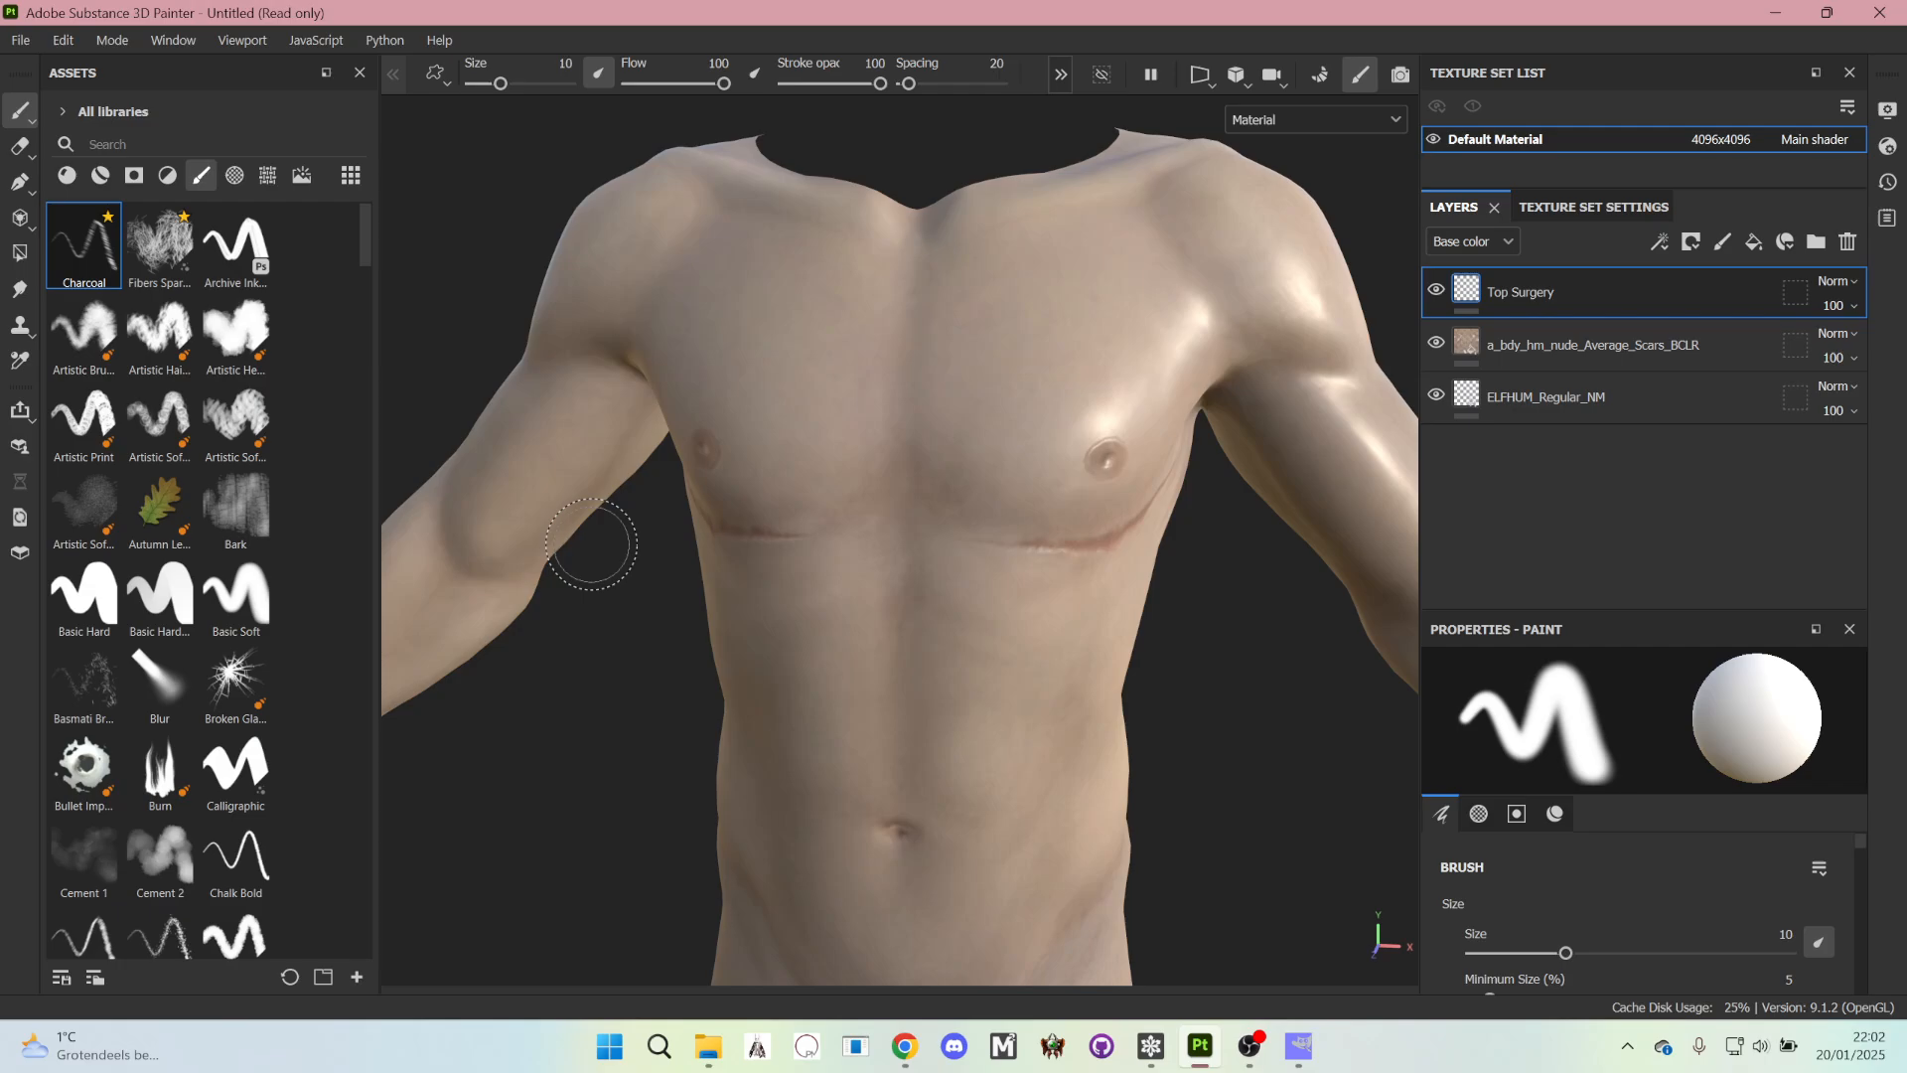
# - Choose the Charcoal brush for painting on the Top Surgery layer
pyautogui.keyDown('alt'); pyautogui.moveTo(592, 544); pyautogui.dragTo(630, 545); pyautogui.keyUp('alt')
pyautogui.keyDown('alt'); pyautogui.moveTo(754, 559); pyautogui.dragTo(775, 537, button='middle'); pyautogui.keyUp('alt')
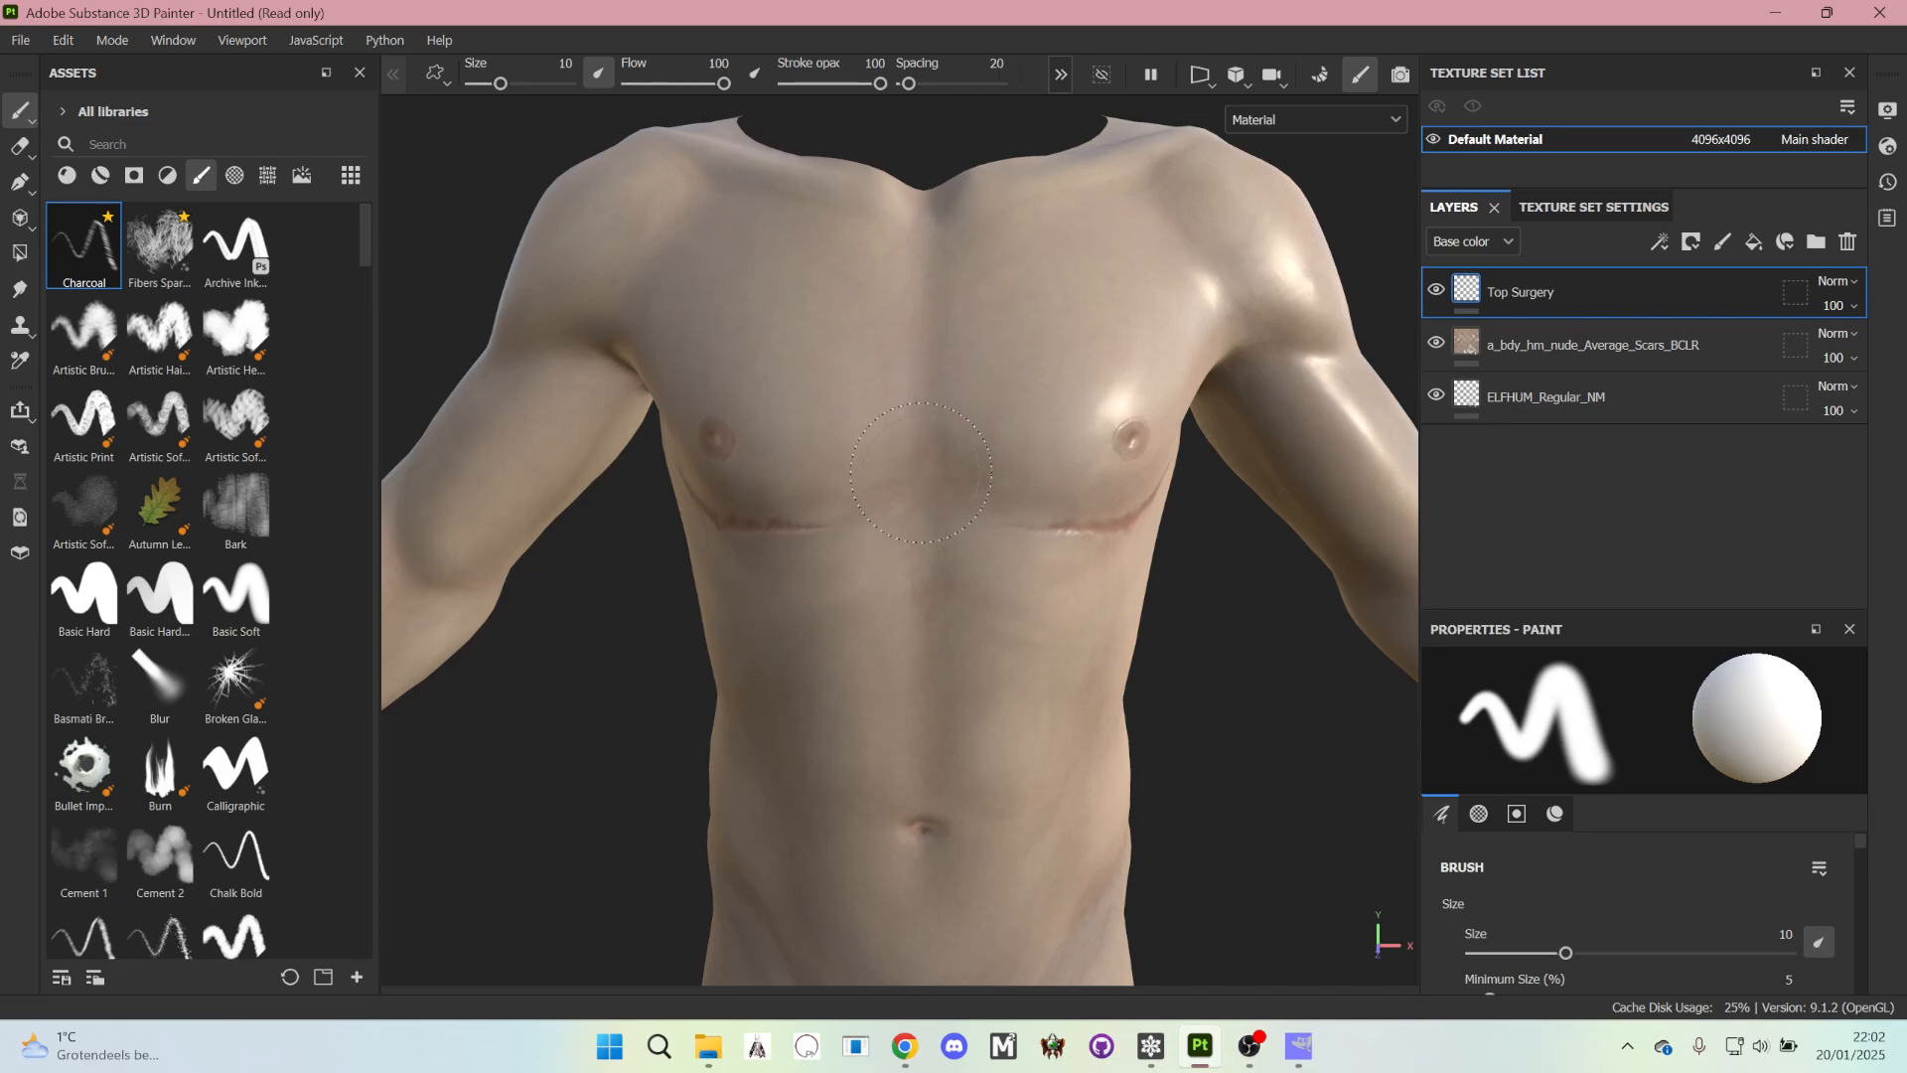
pyautogui.click(72, 249)
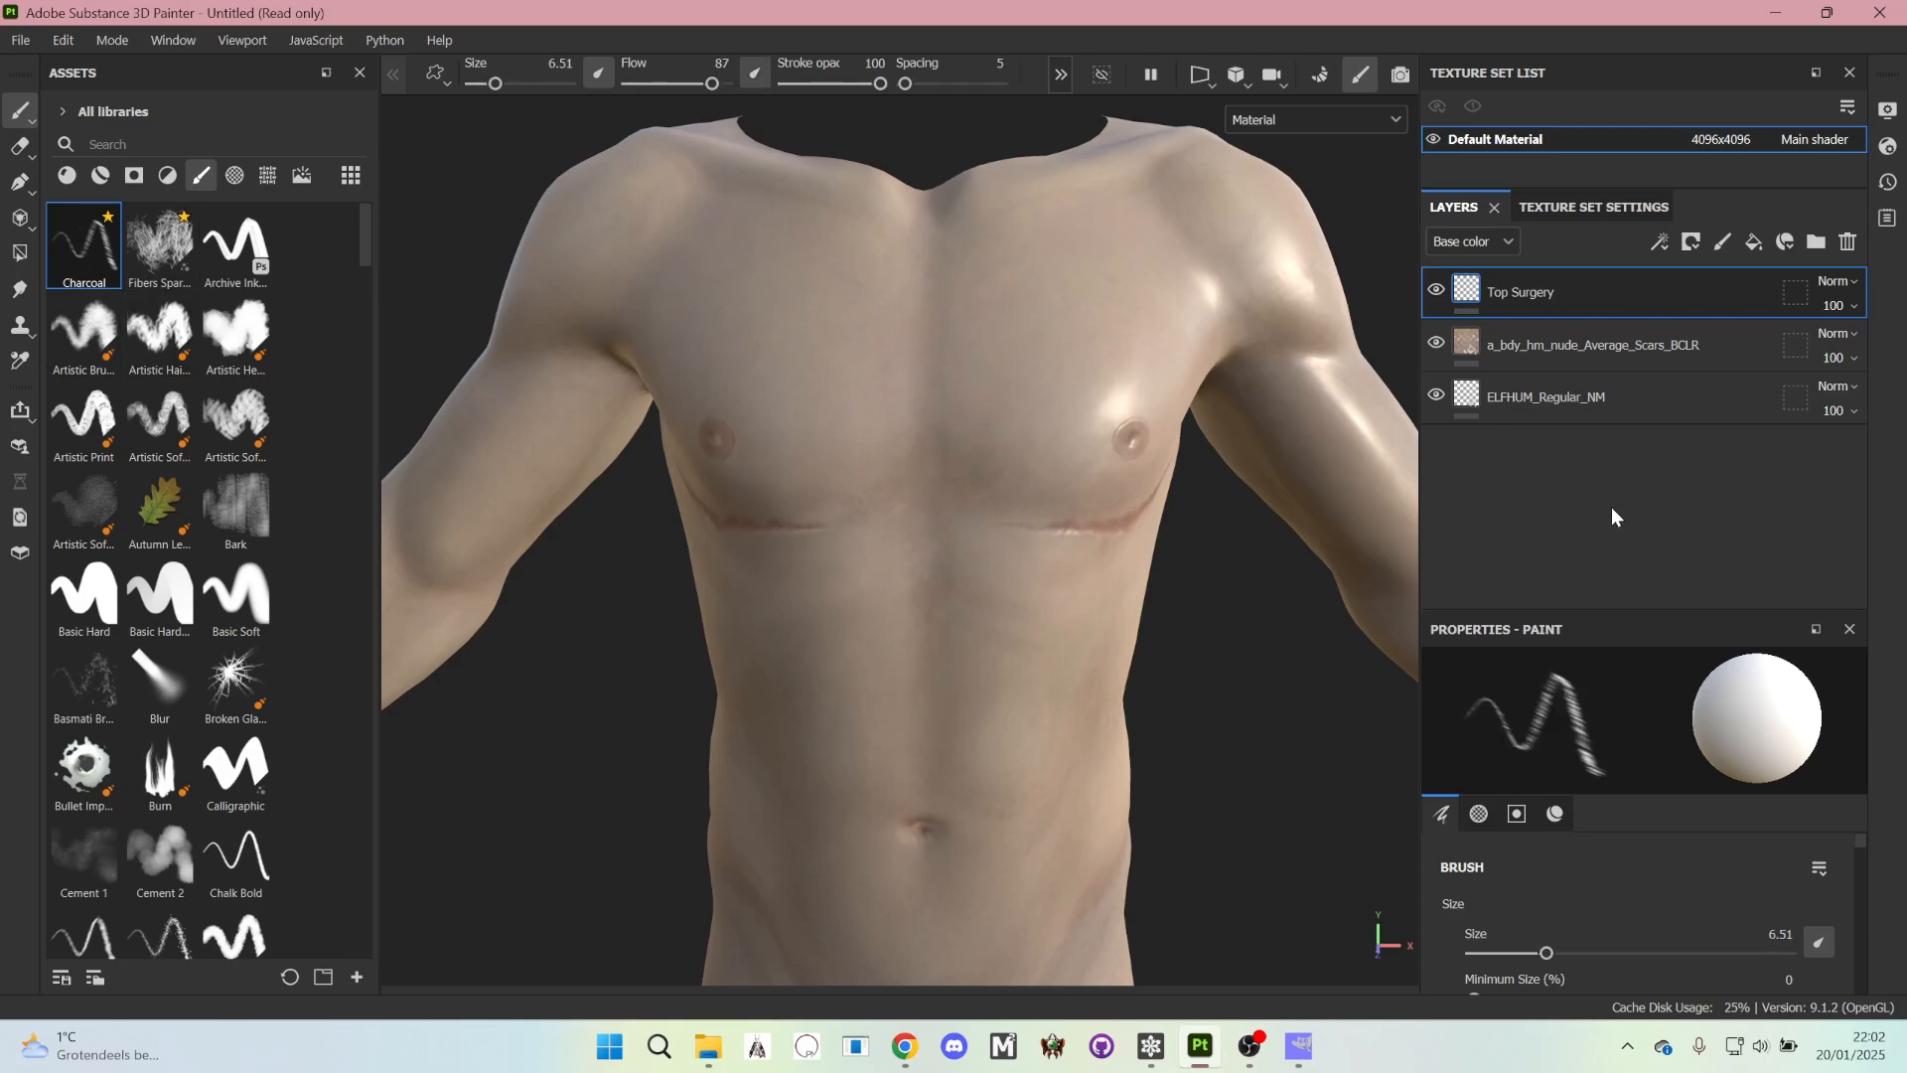
# - Turn off the metal, rough and nrm channels in the brush's material, leaving color and height active
pyautogui.moveTo(1599, 607)
pyautogui.mouseDown()
pyautogui.moveTo(1575, 404)
pyautogui.moveTo(1570, 445)
pyautogui.mouseUp()
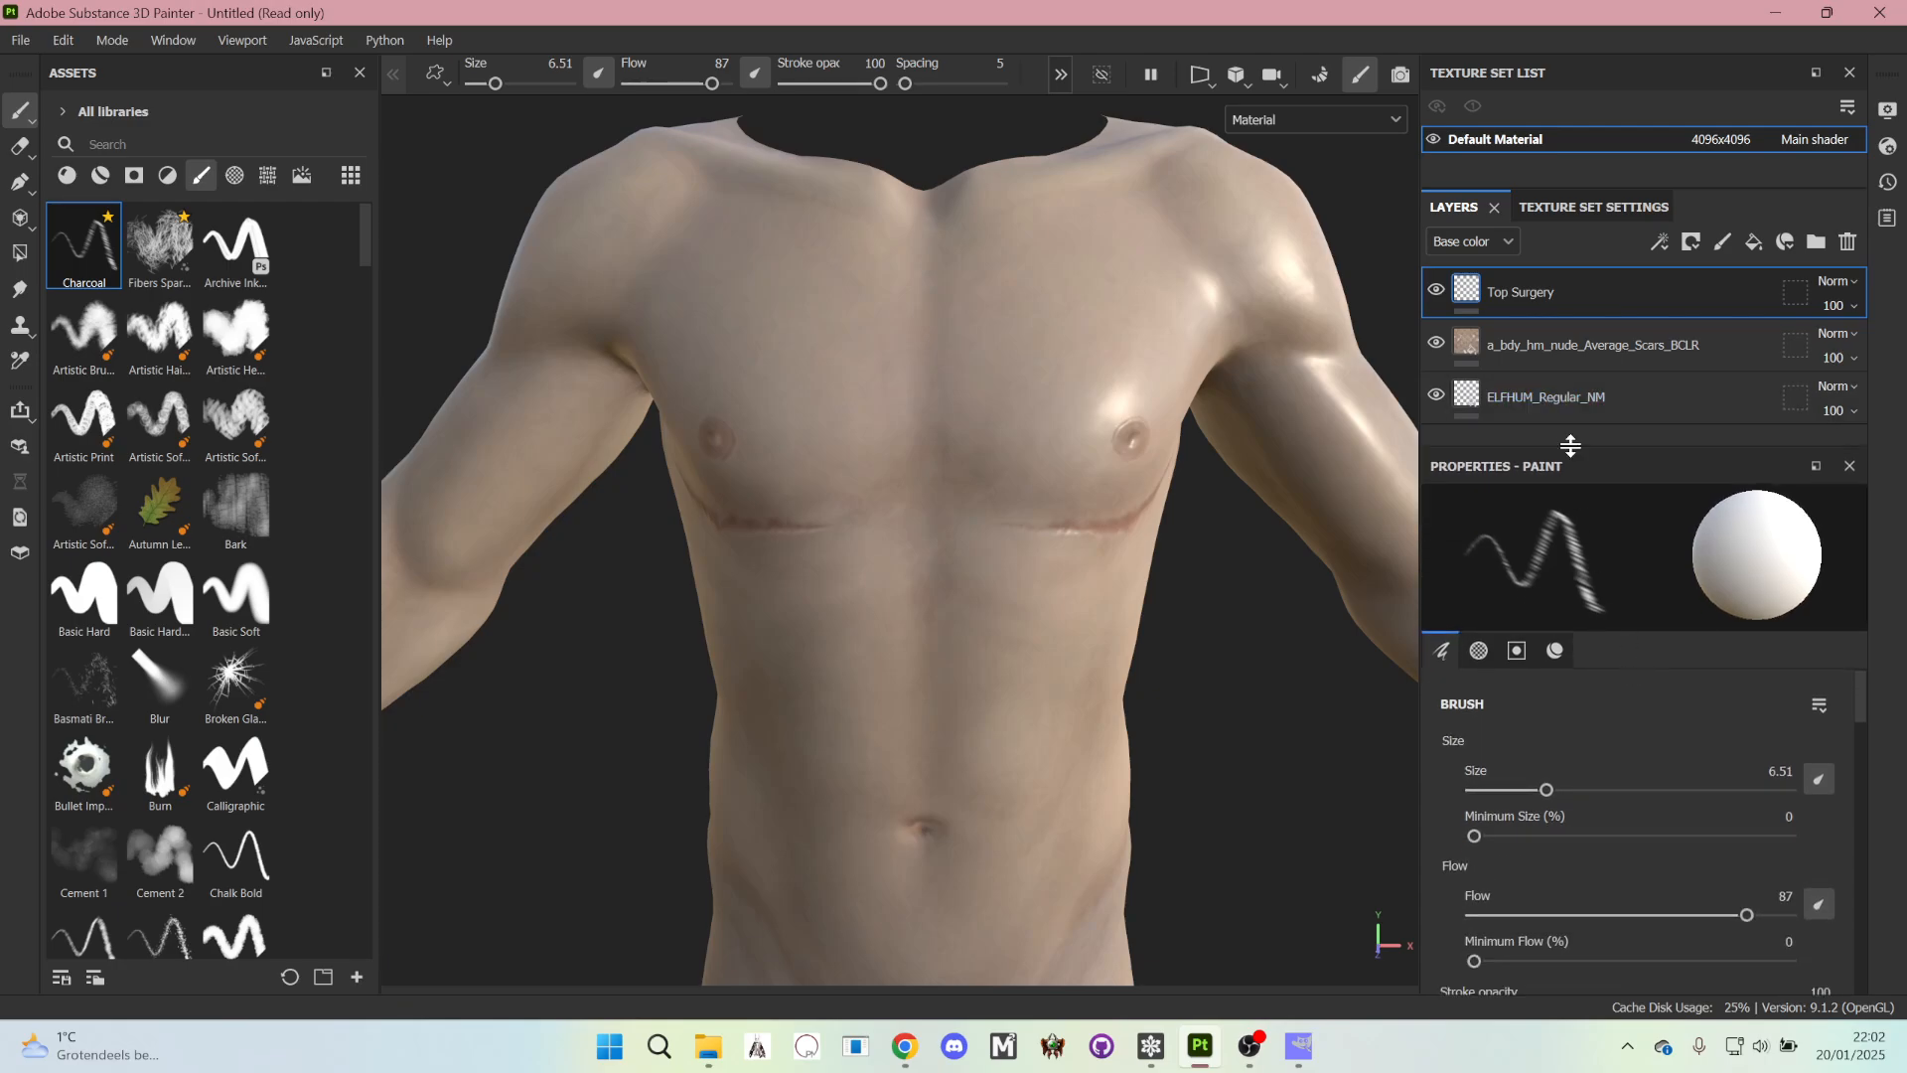
pyautogui.scroll(-3, 1630, 747)
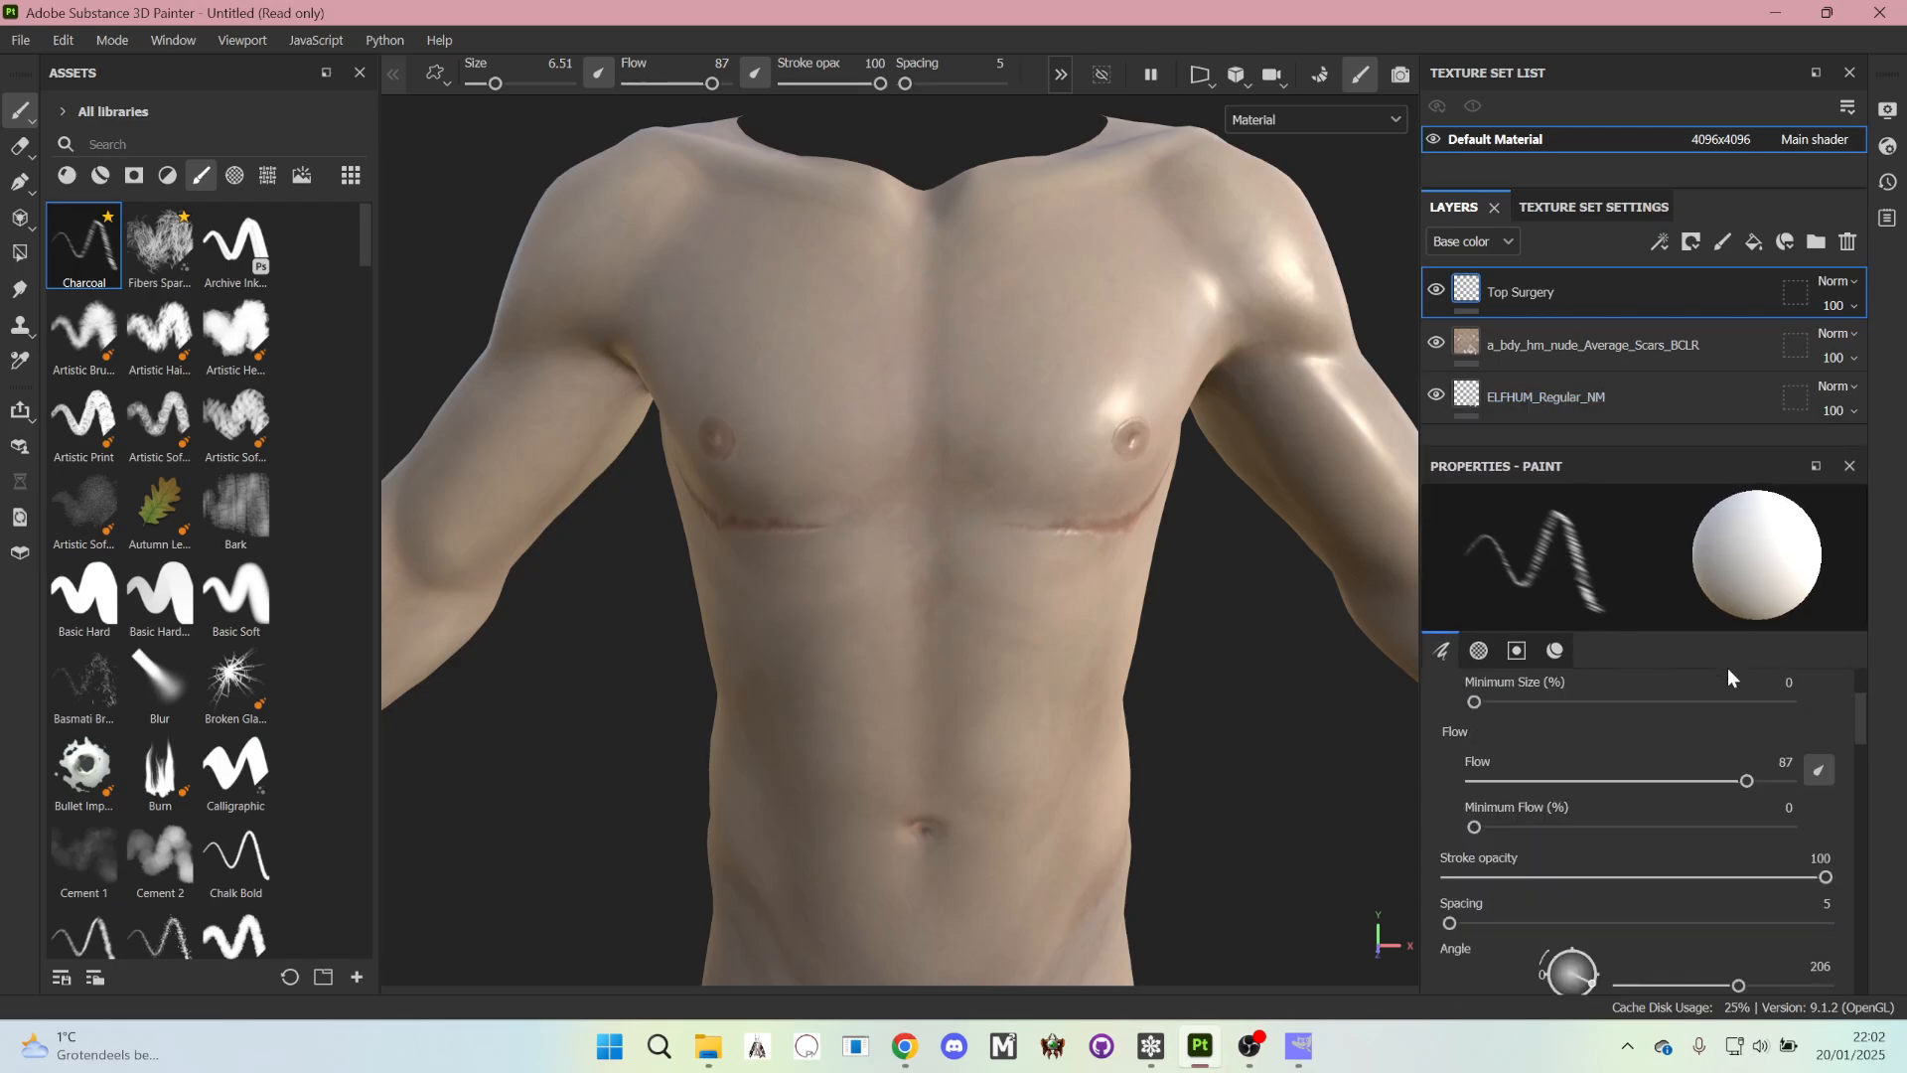
pyautogui.scroll(-15, 1643, 857)
pyautogui.scroll(2, 1643, 856)
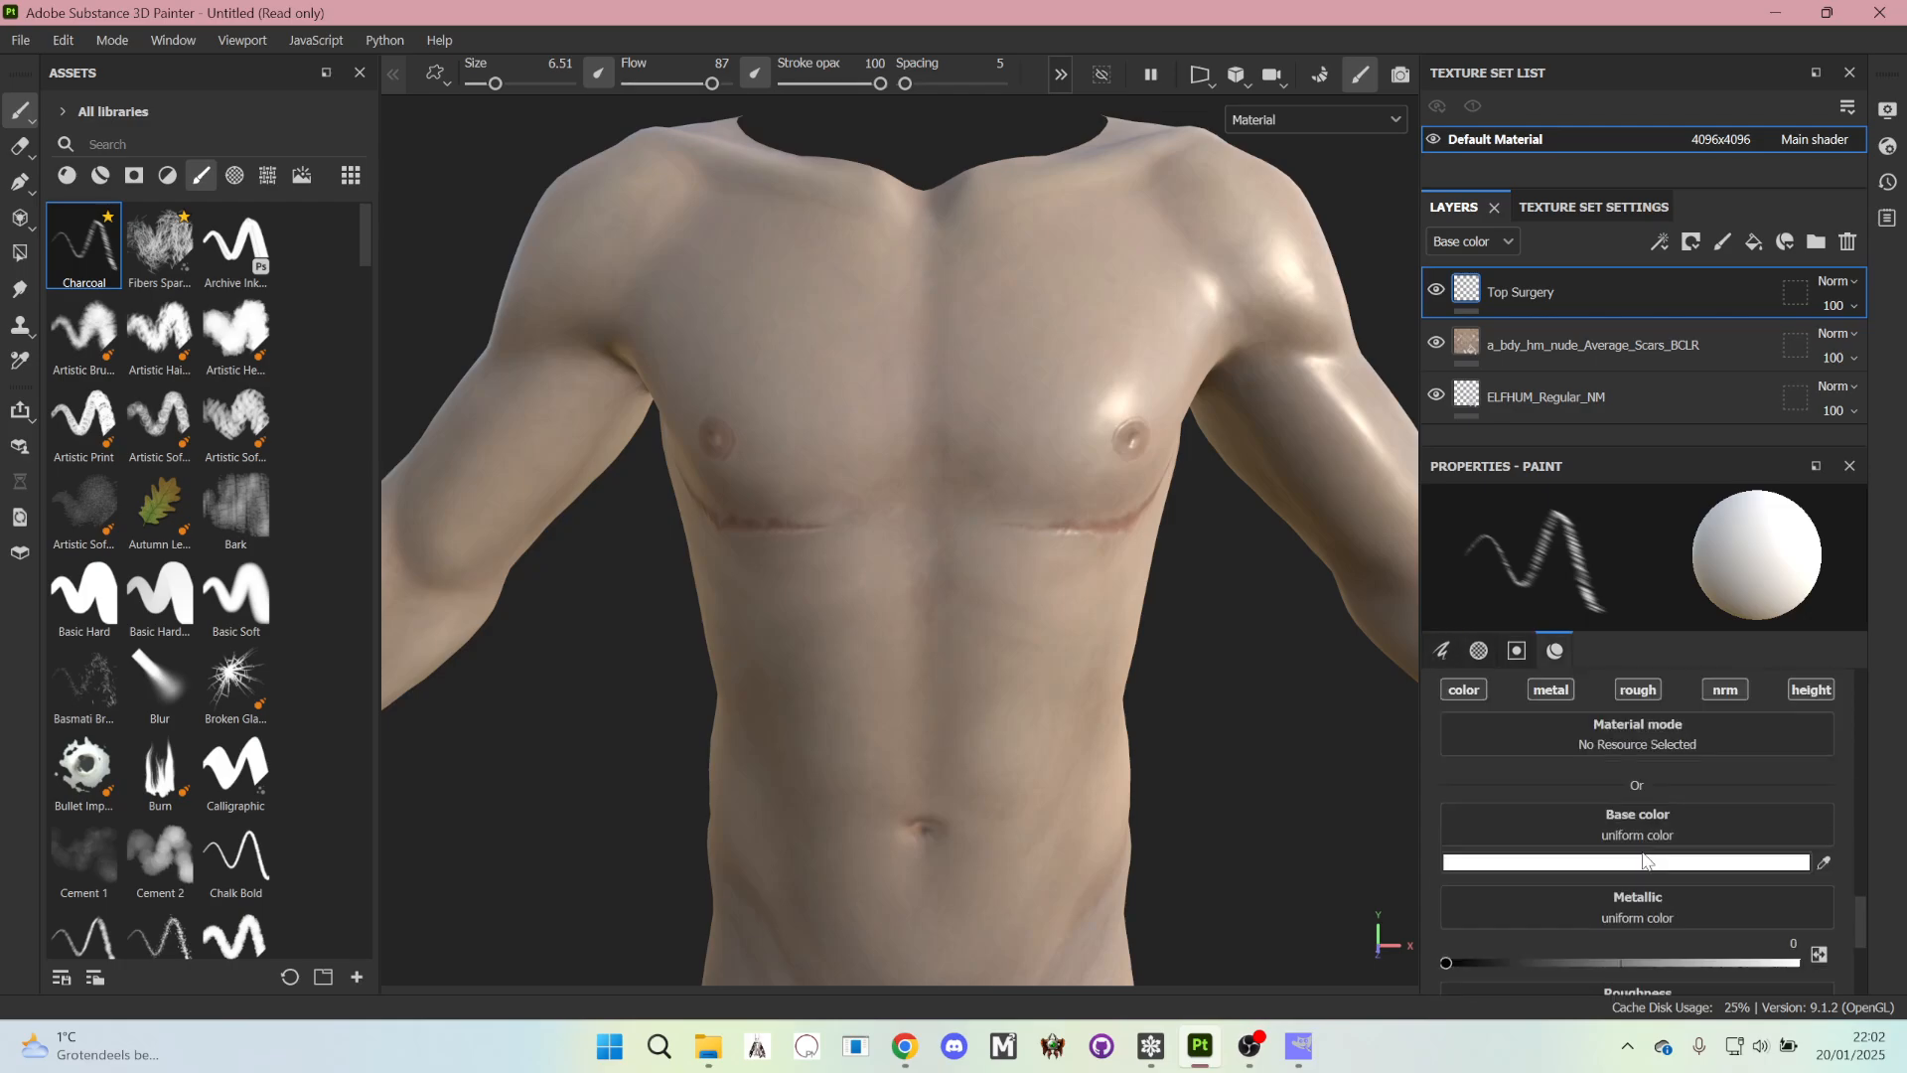
pyautogui.scroll(3, 1639, 856)
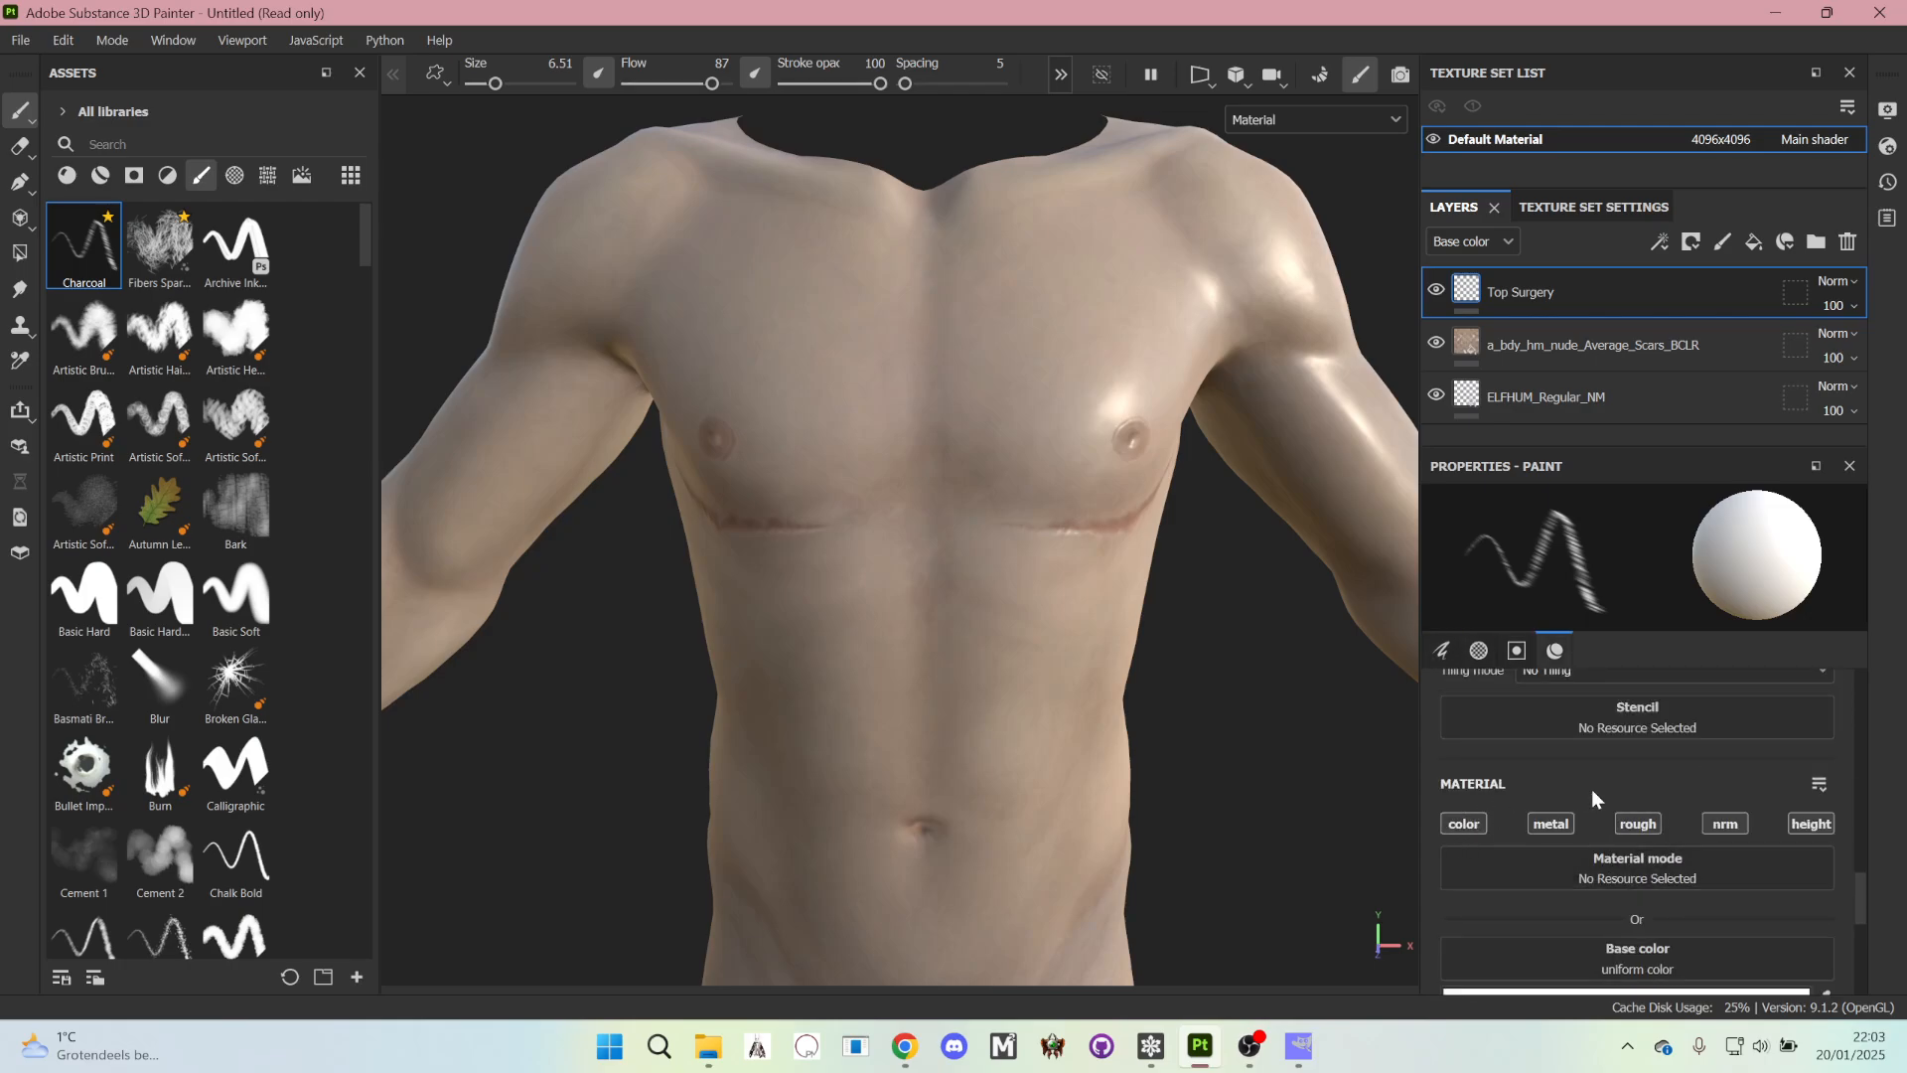
pyautogui.click(1639, 823)
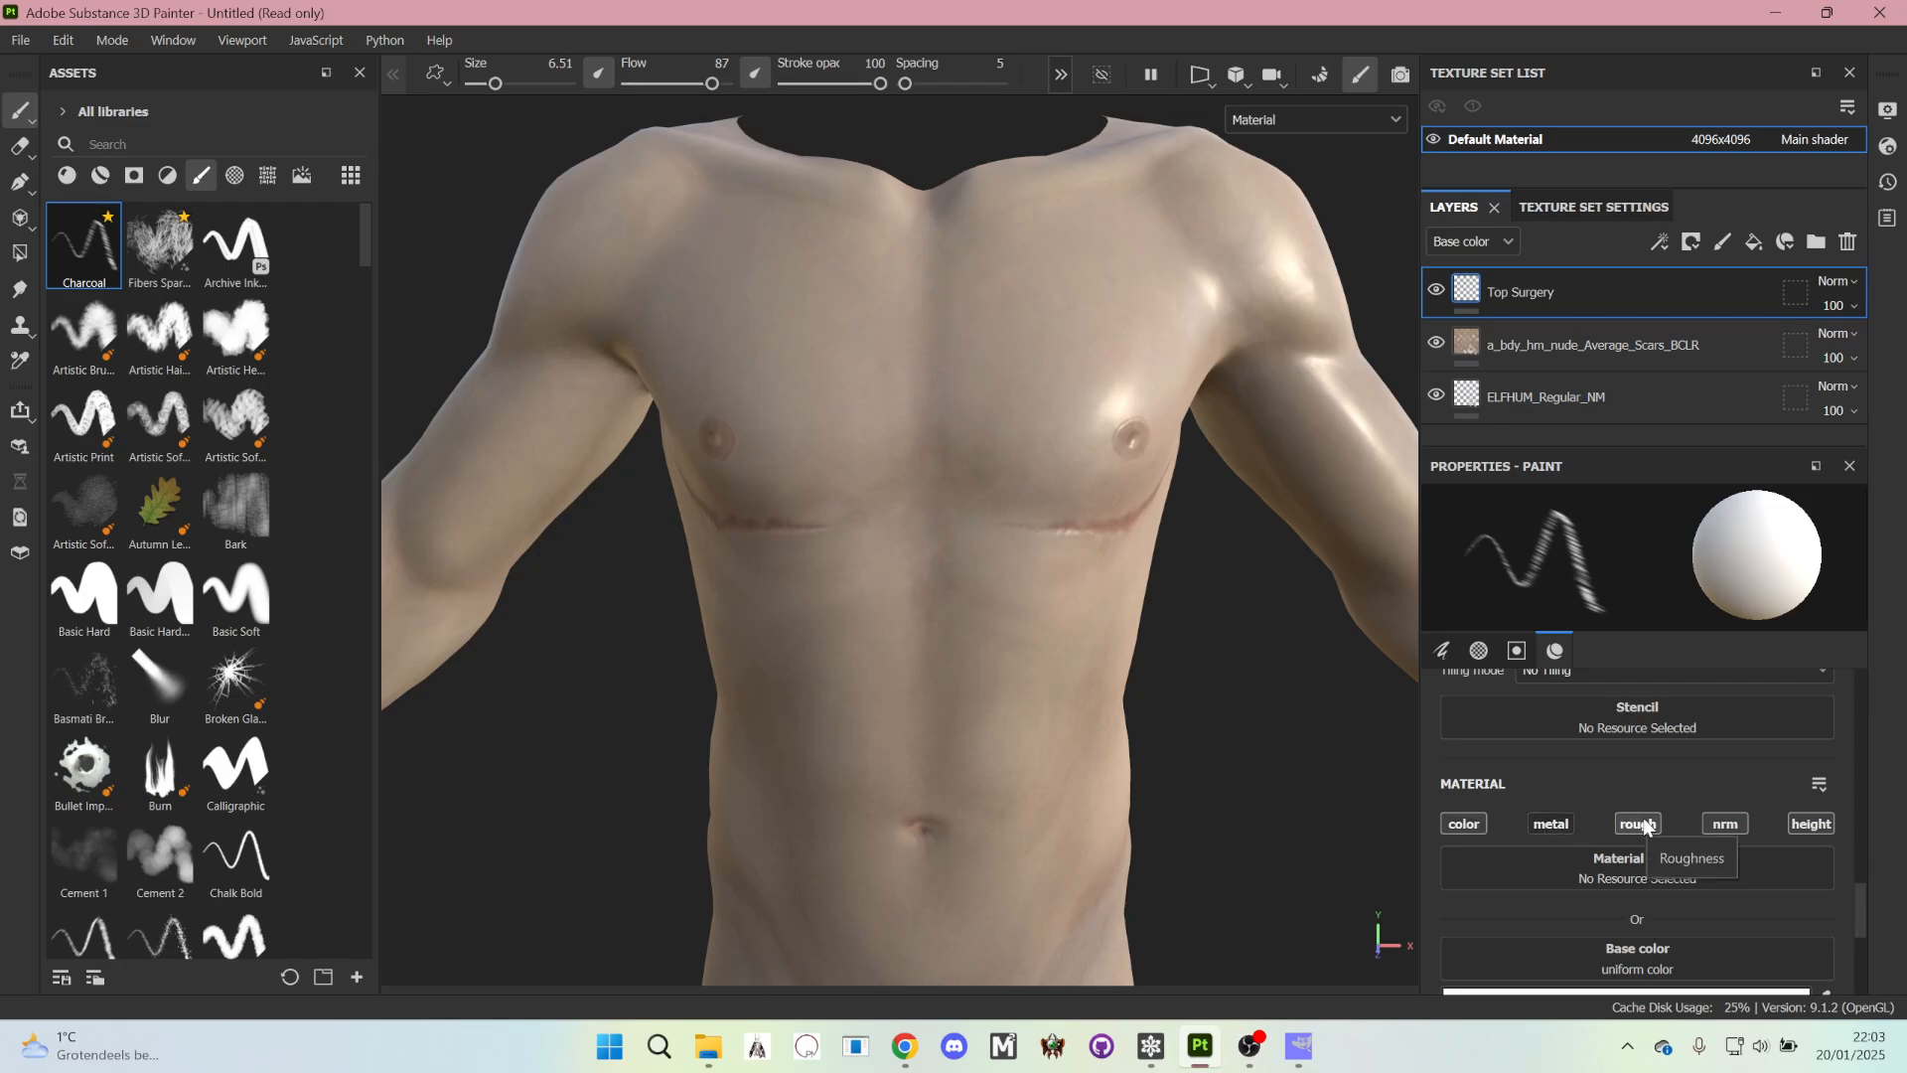
pyautogui.click(1712, 827)
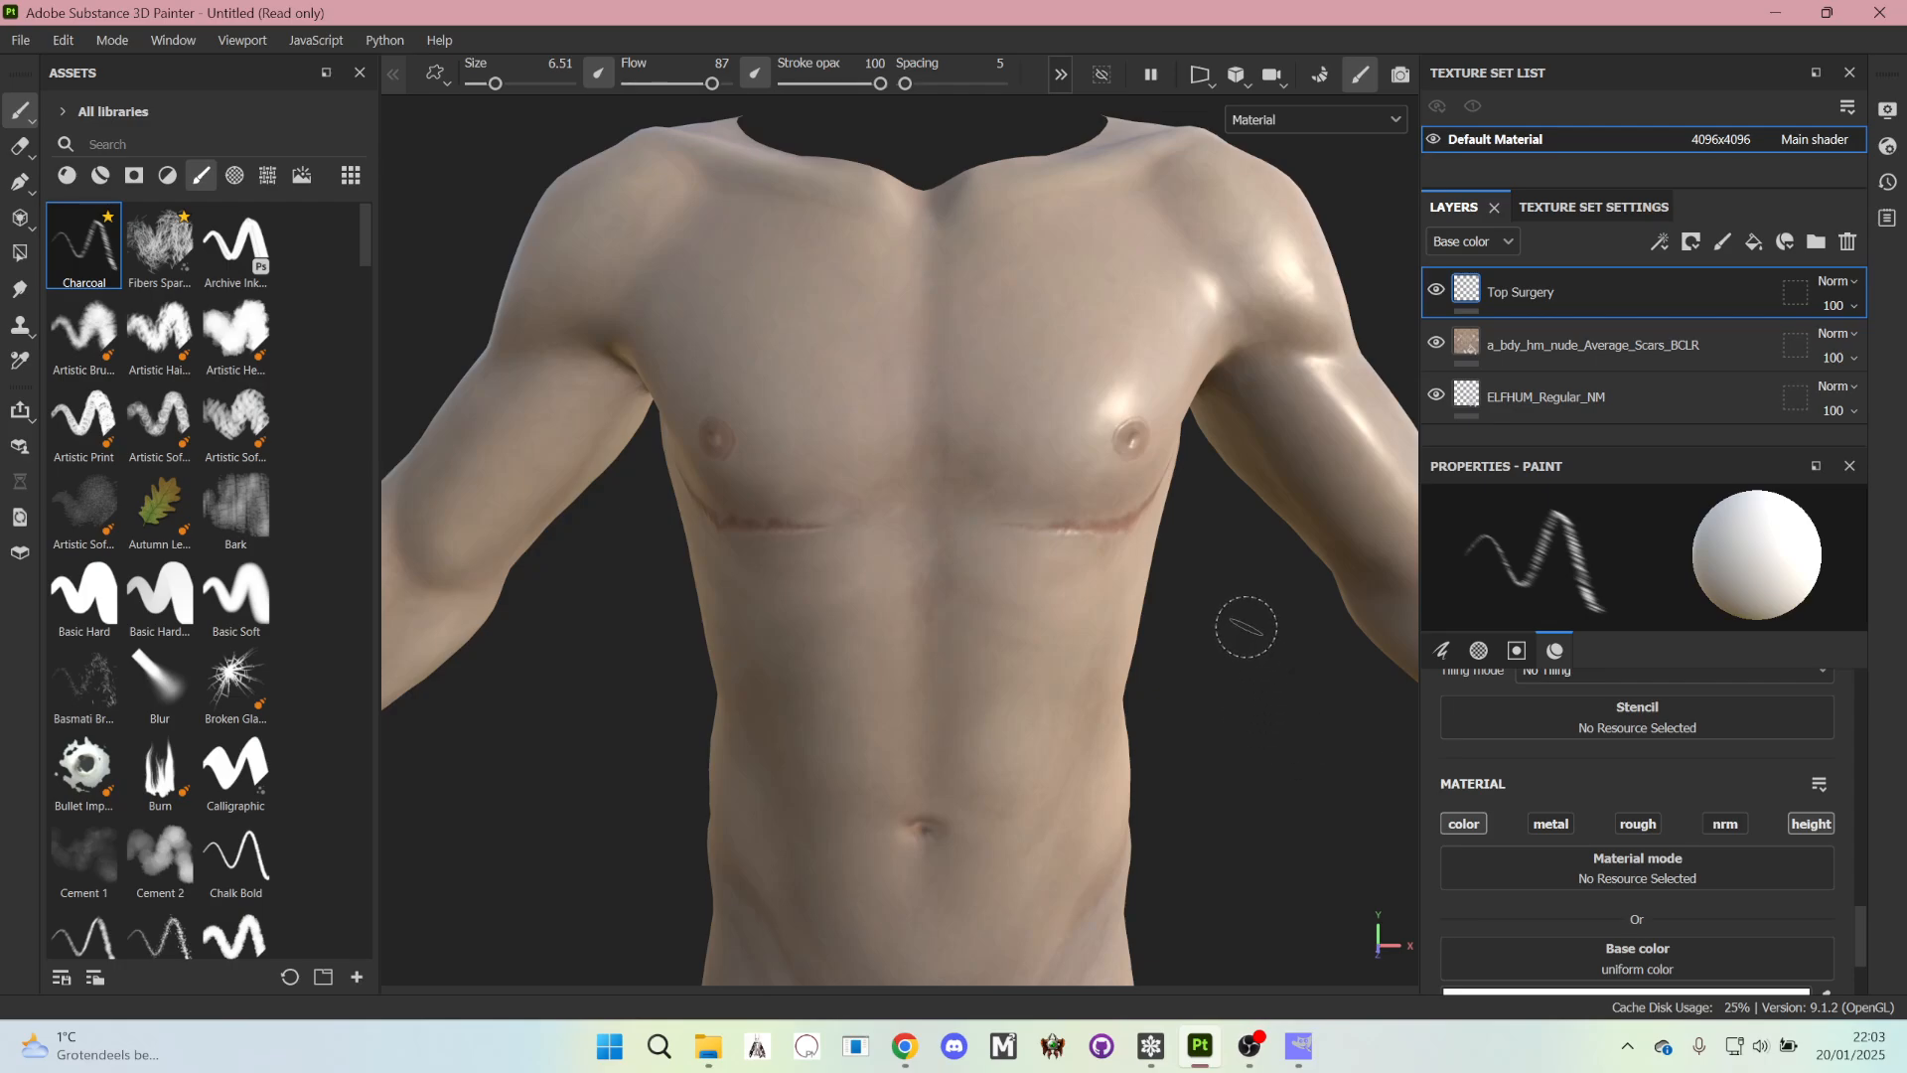
# - Sample the existing chest scar's color, then set the brush's base color to the saved reddish-brown swatch 8F6A61
pyautogui.moveTo(1253, 676)
pyautogui.keyDown('alt'); pyautogui.mouseDown()
pyautogui.moveTo(1225, 669)
pyautogui.moveTo(1257, 668)
pyautogui.mouseUp(); pyautogui.keyUp('alt')
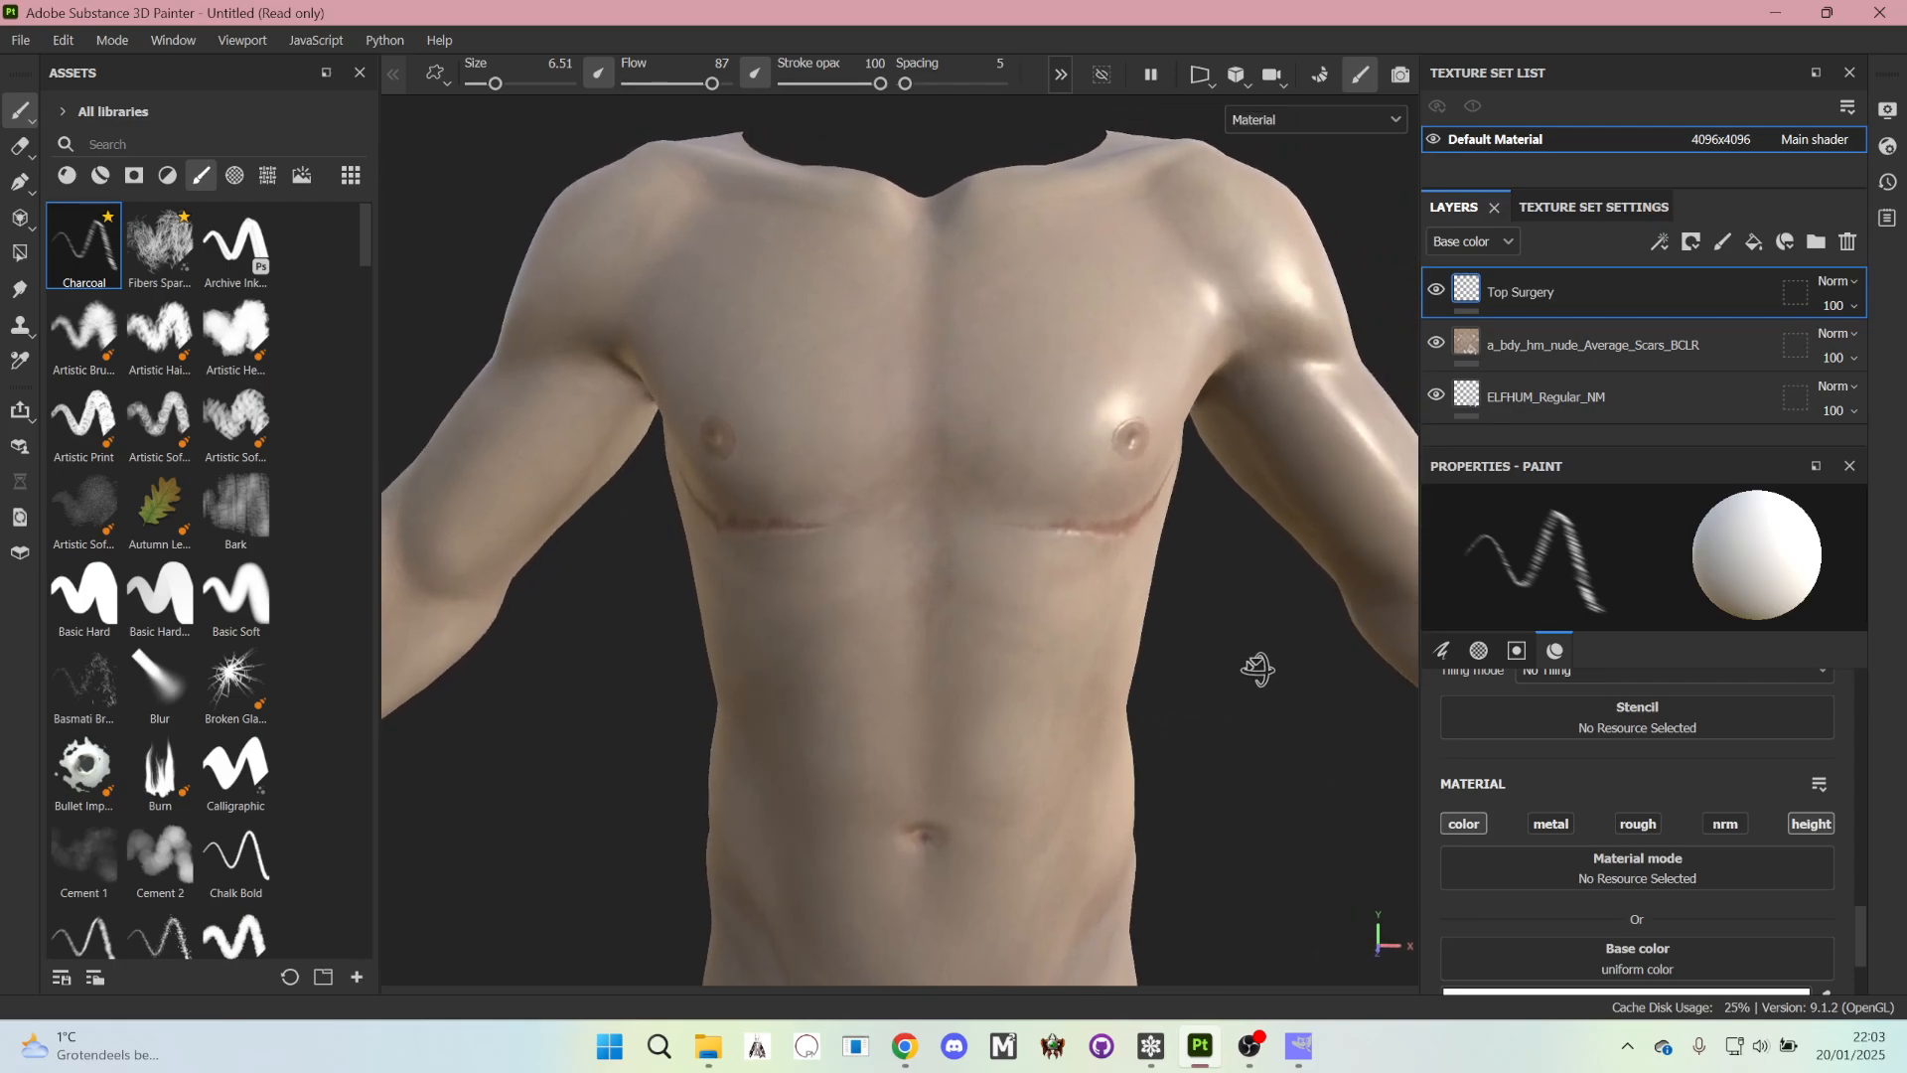
pyautogui.scroll(-2, 1597, 890)
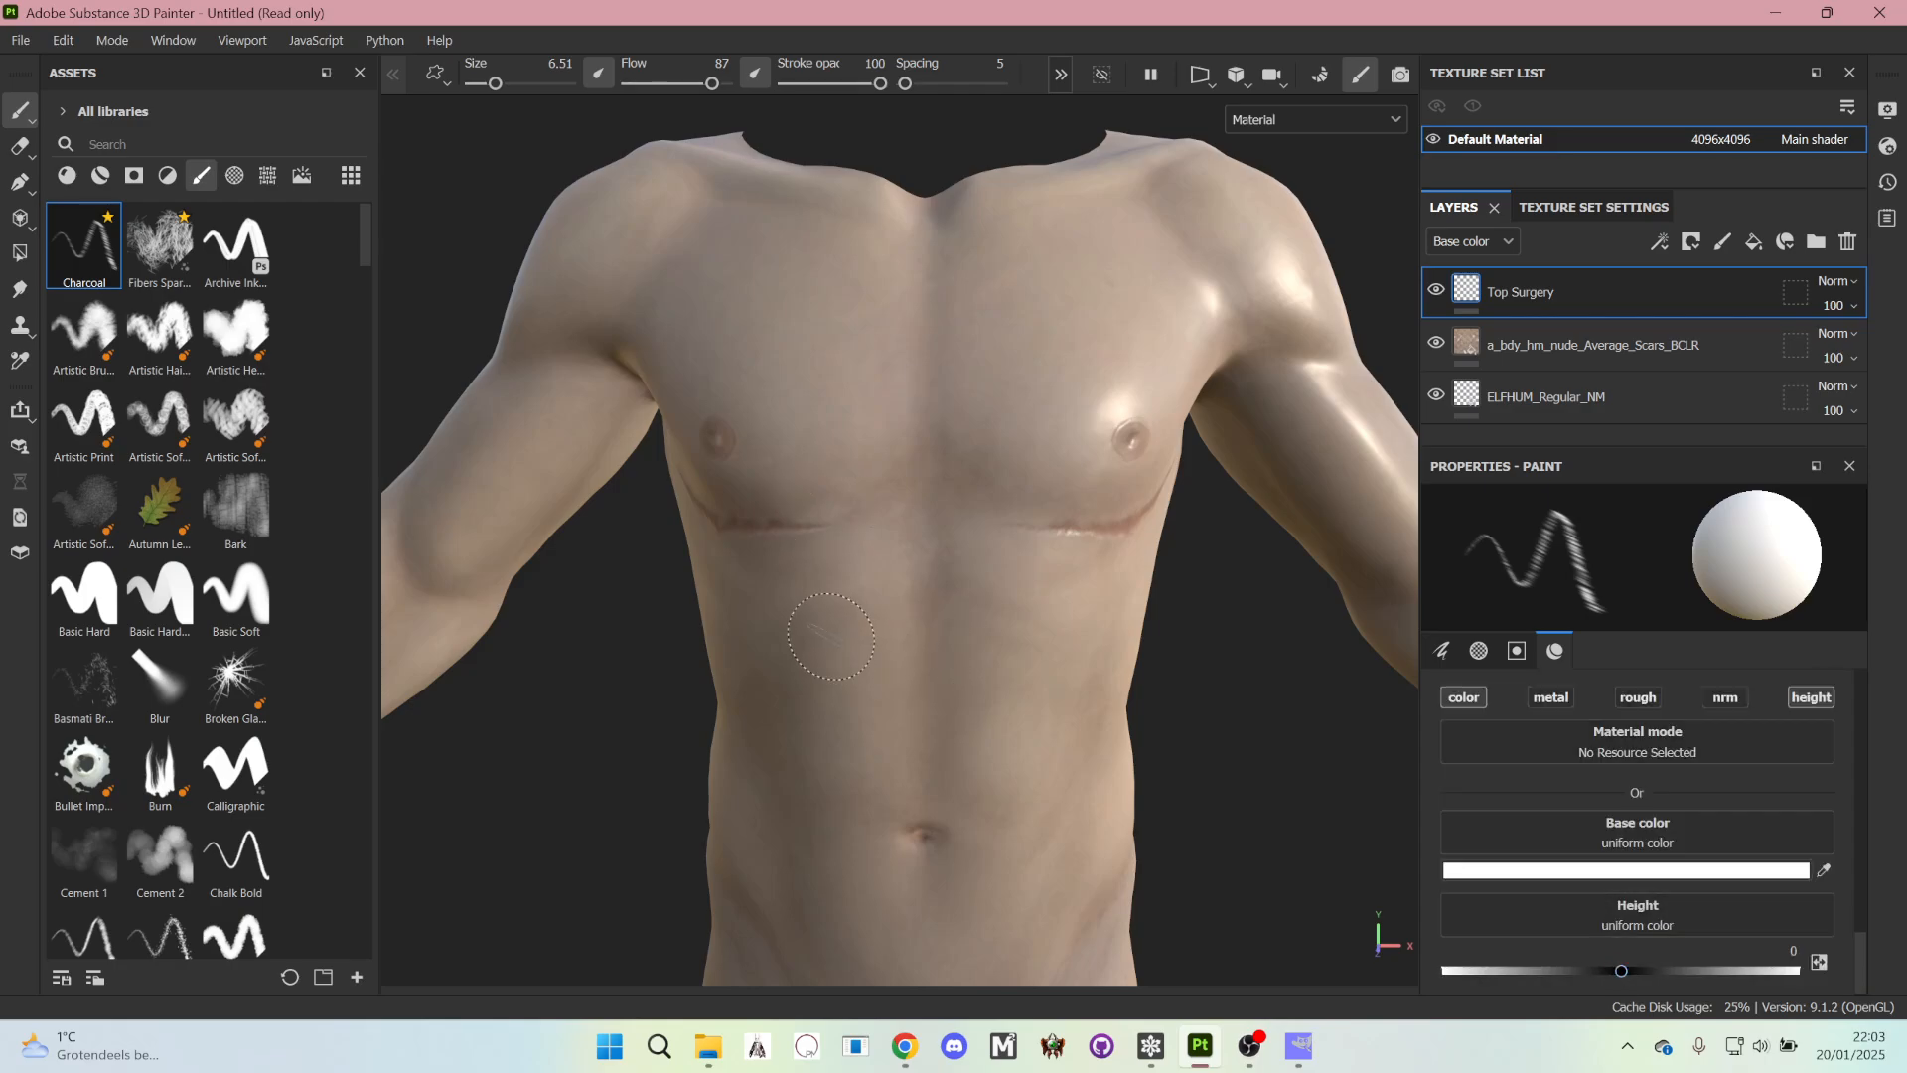
pyautogui.scroll(2, 830, 614)
pyautogui.moveTo(737, 623)
pyautogui.keyDown('alt'); pyautogui.mouseDown()
pyautogui.moveTo(821, 599)
pyautogui.moveTo(740, 586)
pyautogui.mouseUp(); pyautogui.keyUp('alt')
pyautogui.moveTo(993, 622)
pyautogui.keyDown('alt'); pyautogui.mouseDown()
pyautogui.moveTo(887, 602)
pyautogui.moveTo(978, 614)
pyautogui.mouseUp(); pyautogui.keyUp('alt')
pyautogui.scroll(2, 1032, 608)
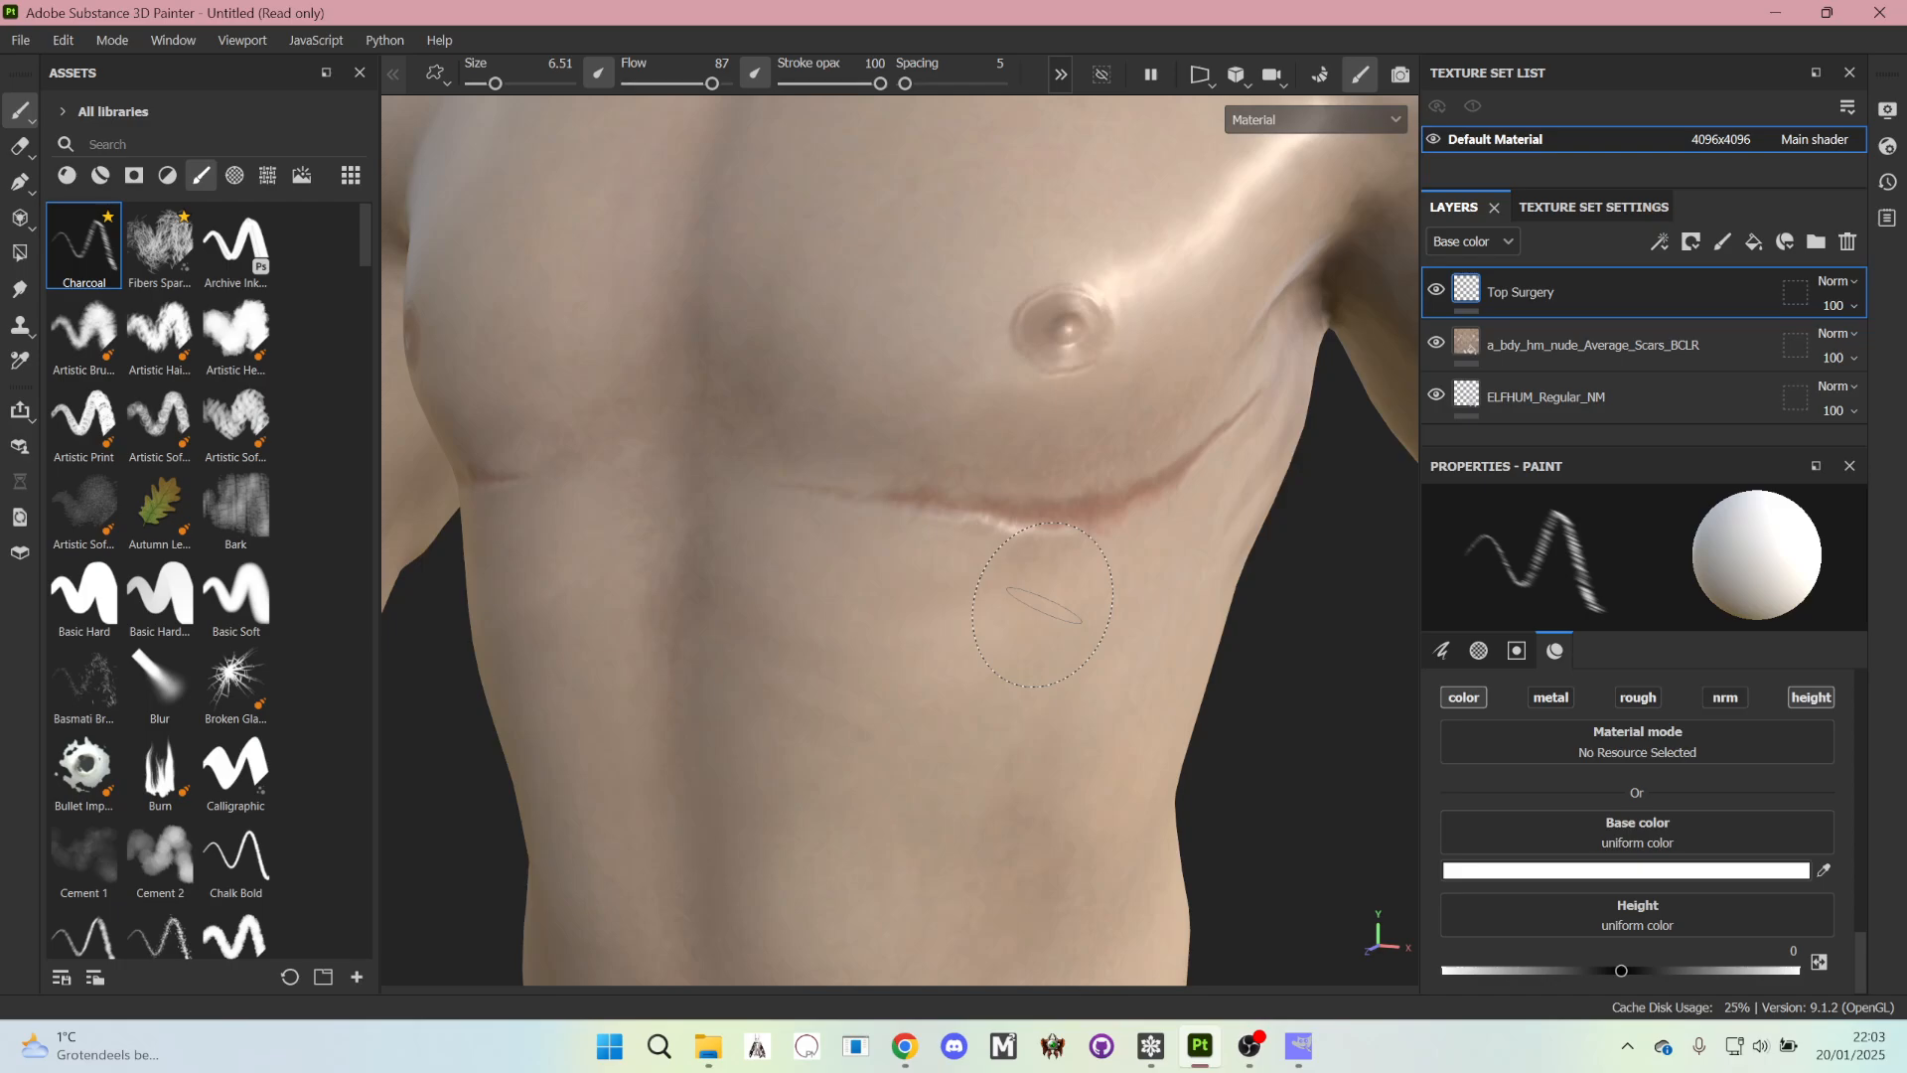
pyautogui.scroll(-2, 1152, 516)
pyautogui.keyDown('alt'); pyautogui.moveTo(1152, 536); pyautogui.dragTo(1064, 659); pyautogui.keyUp('alt')
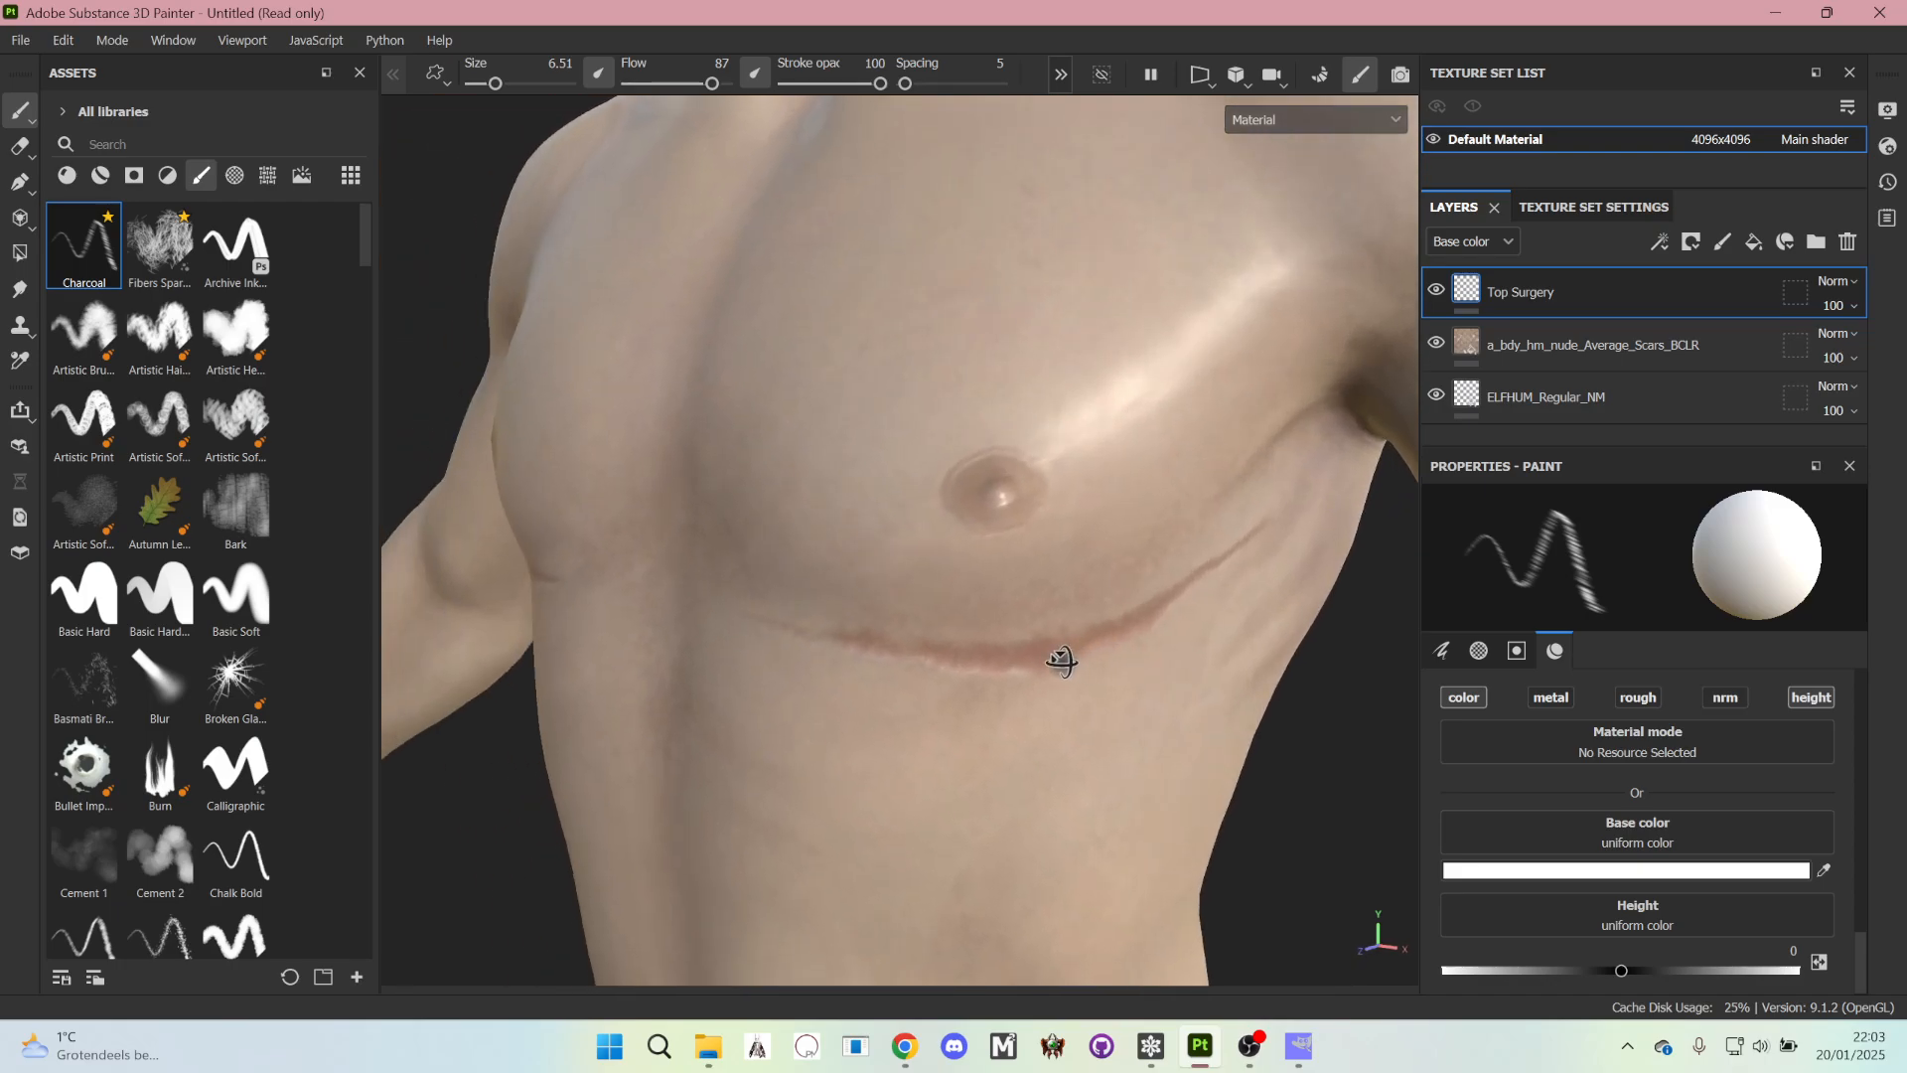
pyautogui.click(1594, 873)
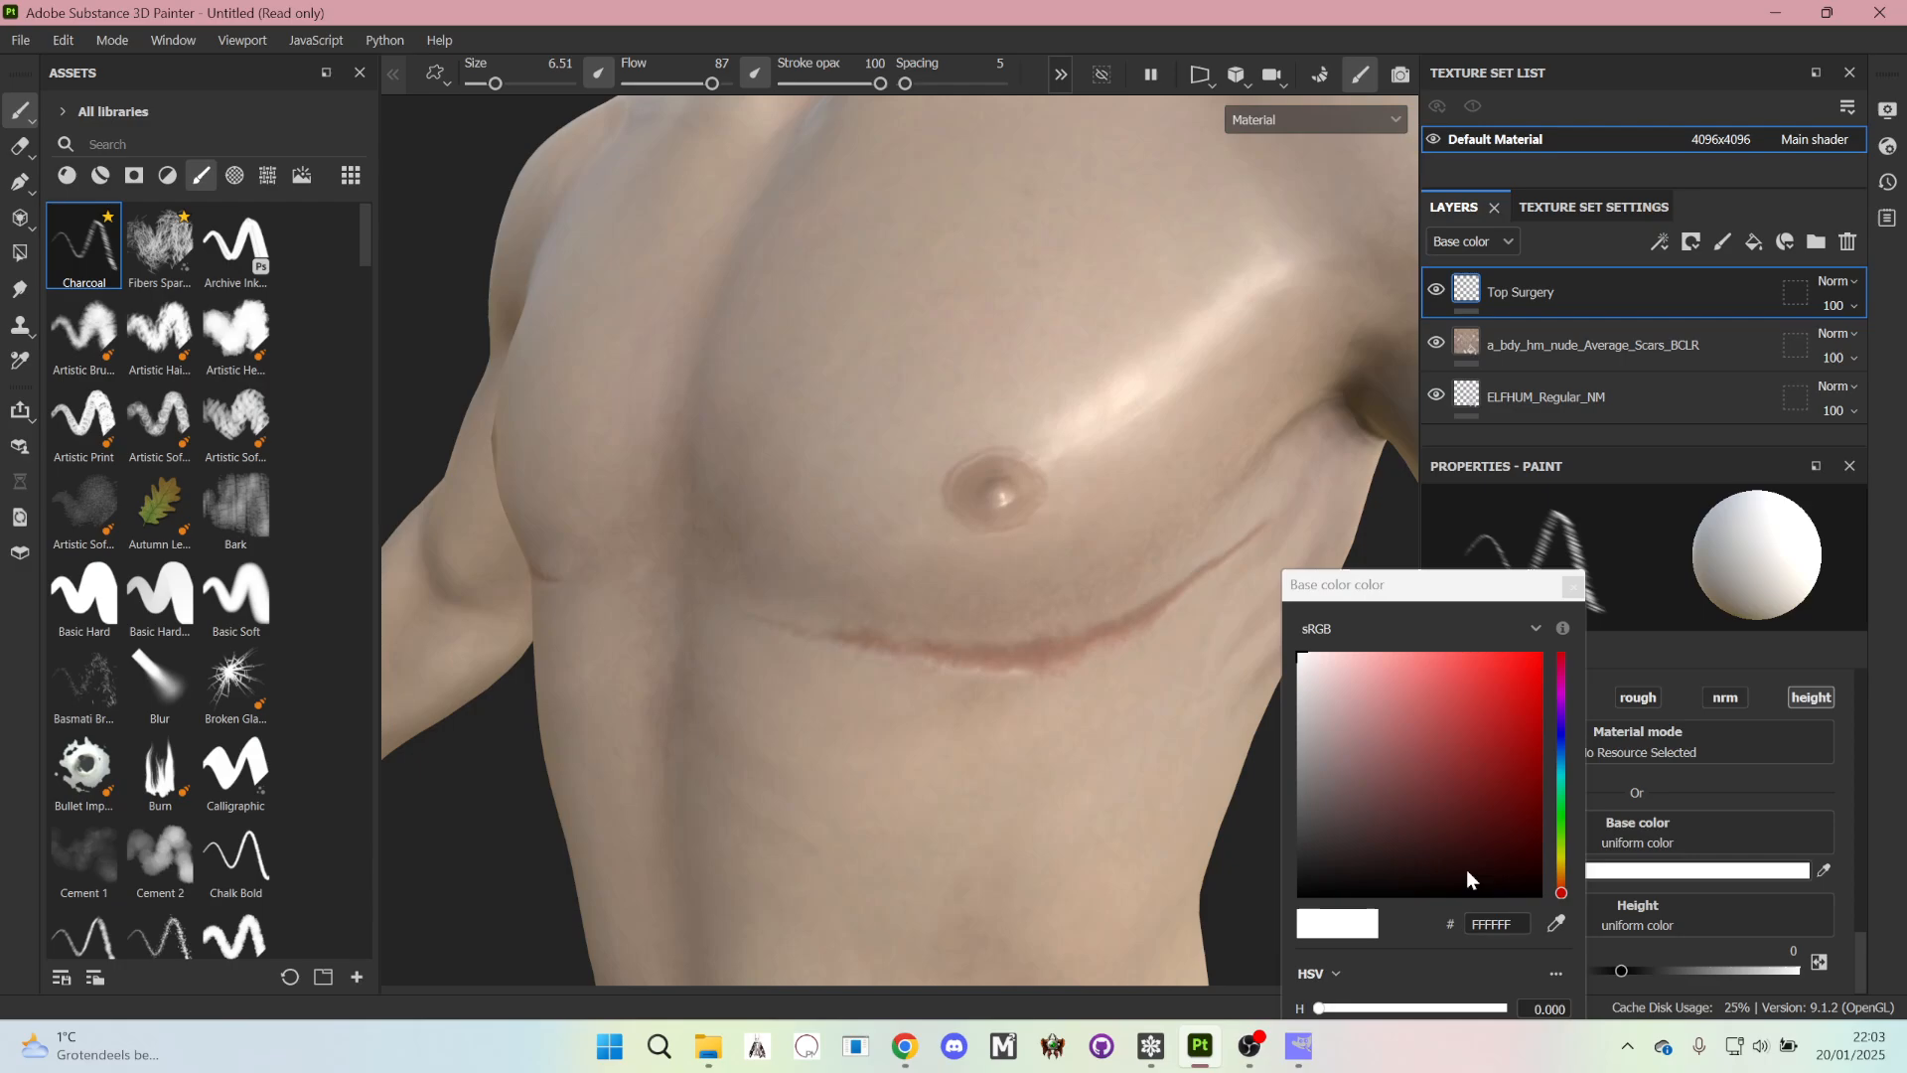
pyautogui.moveTo(1406, 599); pyautogui.dragTo(1420, 327)
pyautogui.click(1565, 653)
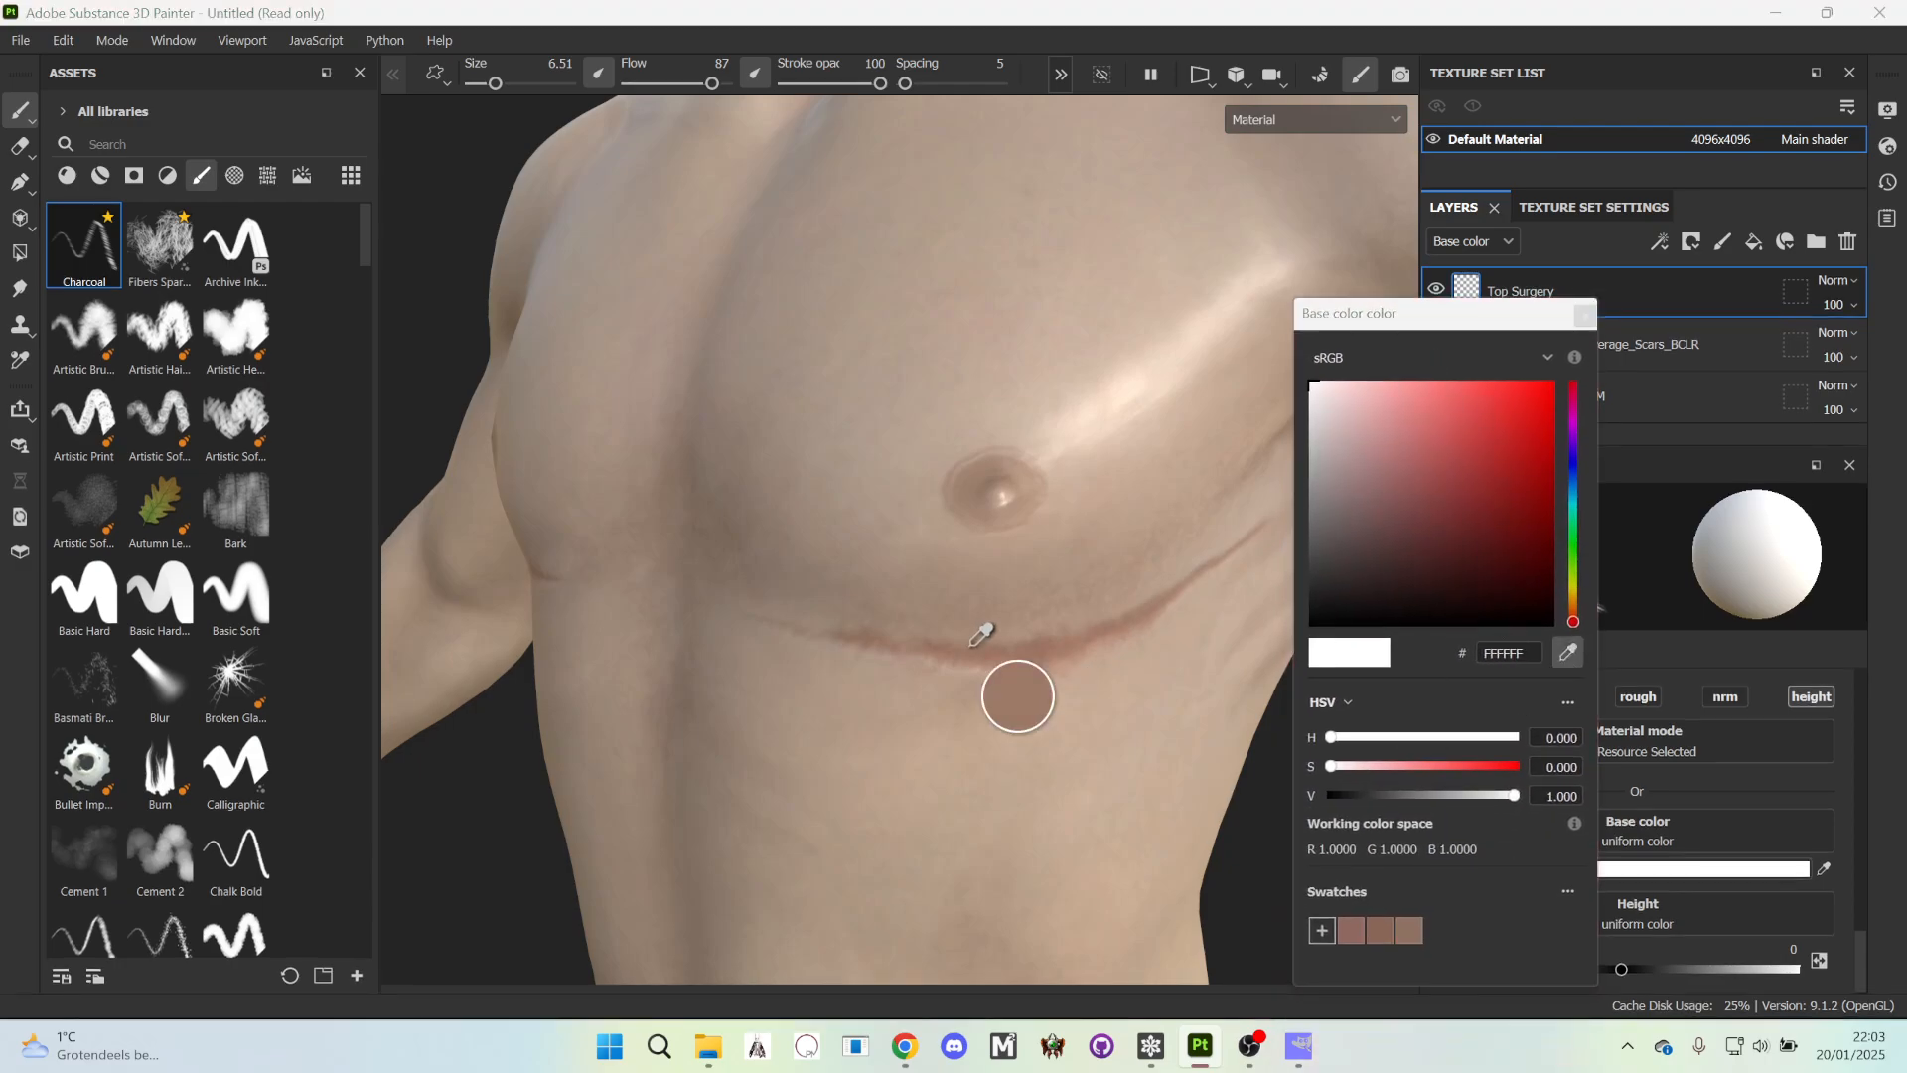
pyautogui.click(998, 636)
pyautogui.click(1356, 930)
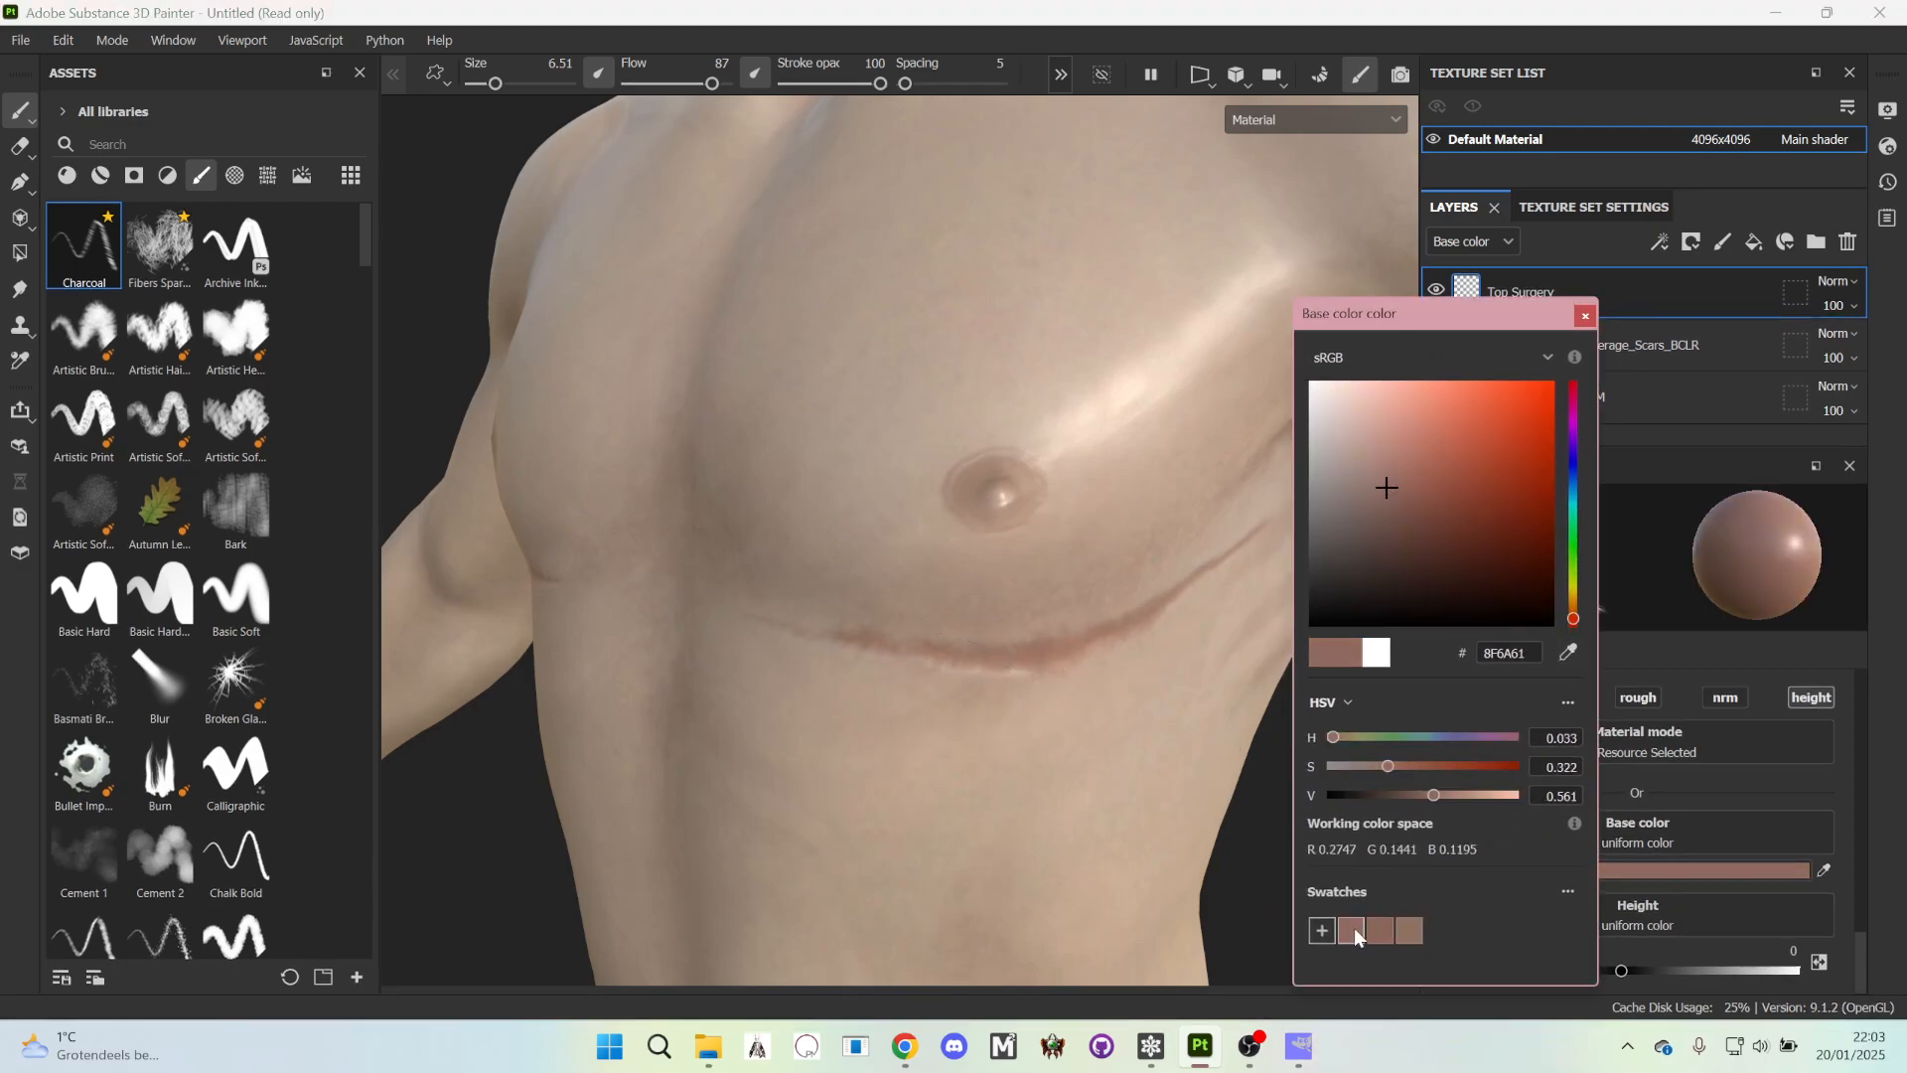
pyautogui.click(1584, 318)
# - Try a brush height of 0.0313 with a test stroke below the chest scar, then undo the stroke
pyautogui.keyDown('alt'); pyautogui.moveTo(783, 596); pyautogui.dragTo(832, 581); pyautogui.keyUp('alt')
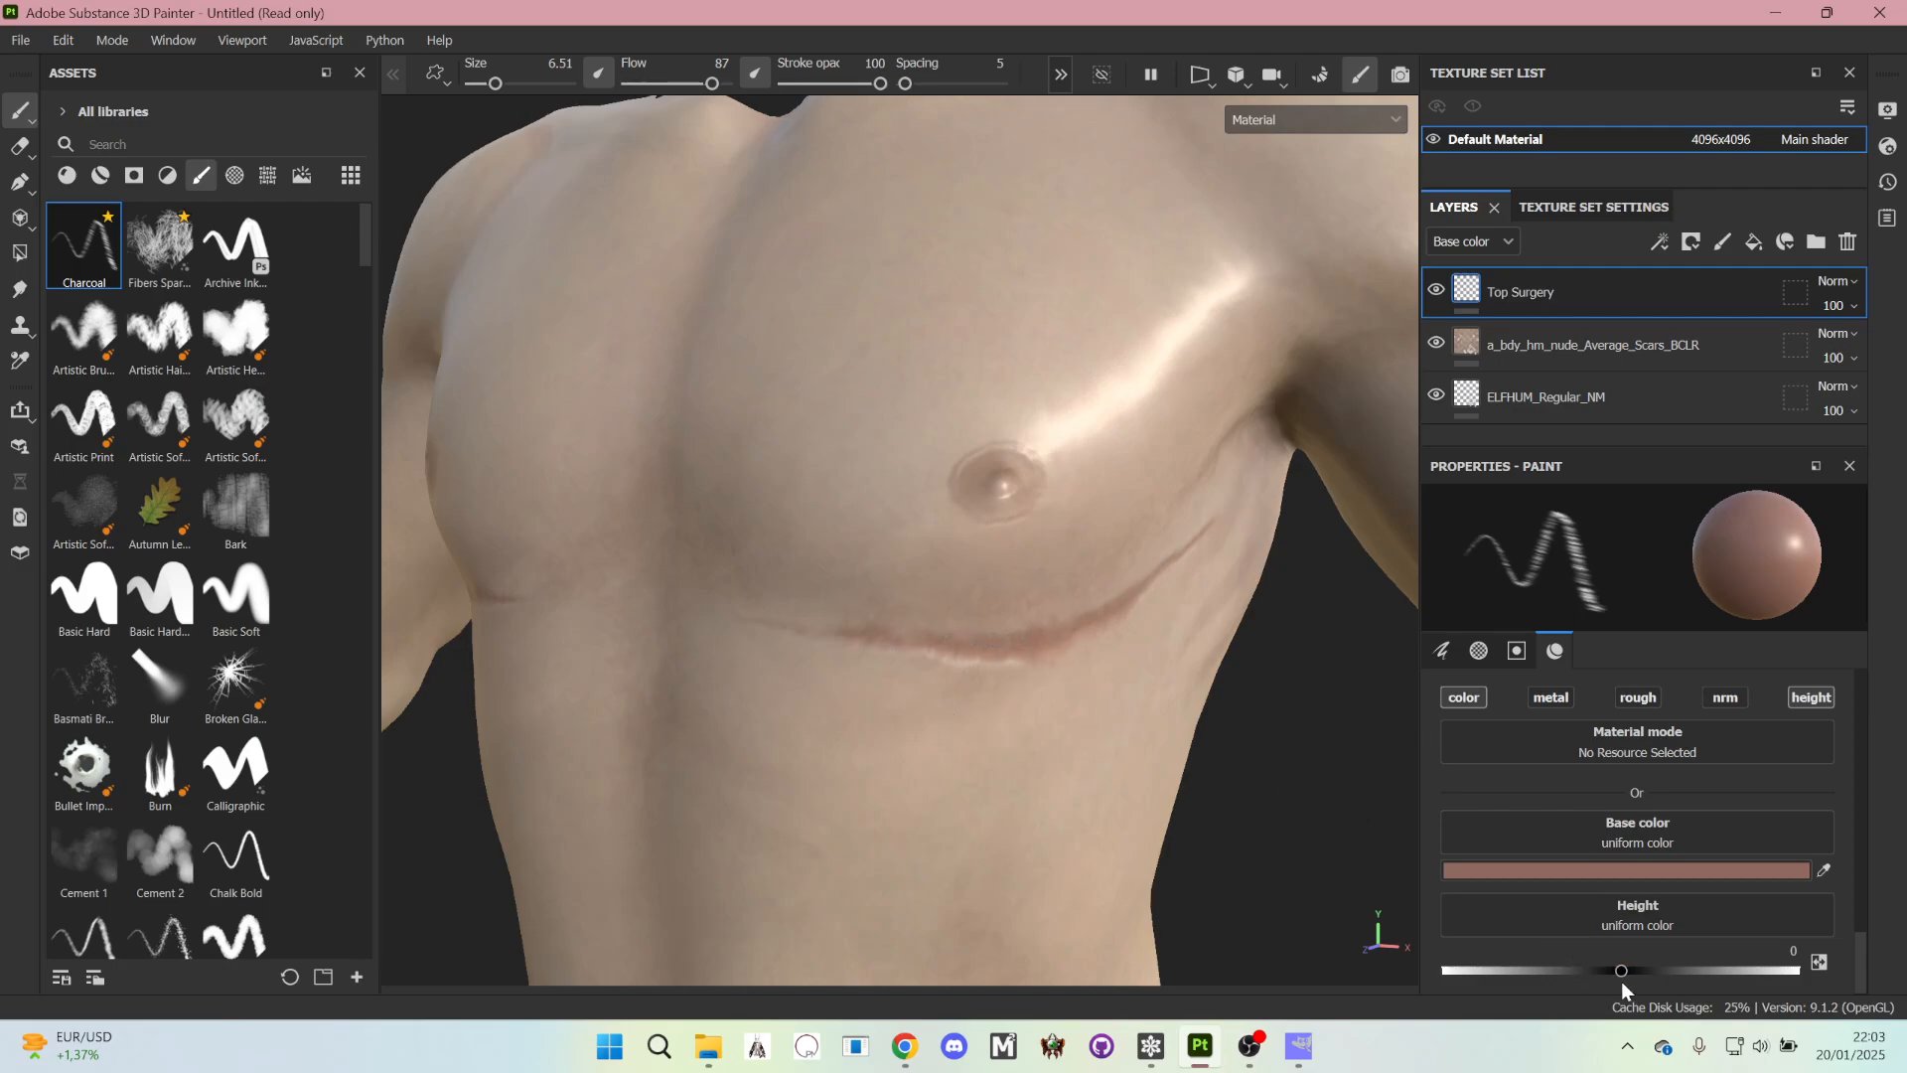
pyautogui.moveTo(1624, 973); pyautogui.dragTo(1627, 971)
pyautogui.moveTo(760, 698); pyautogui.dragTo(863, 731)
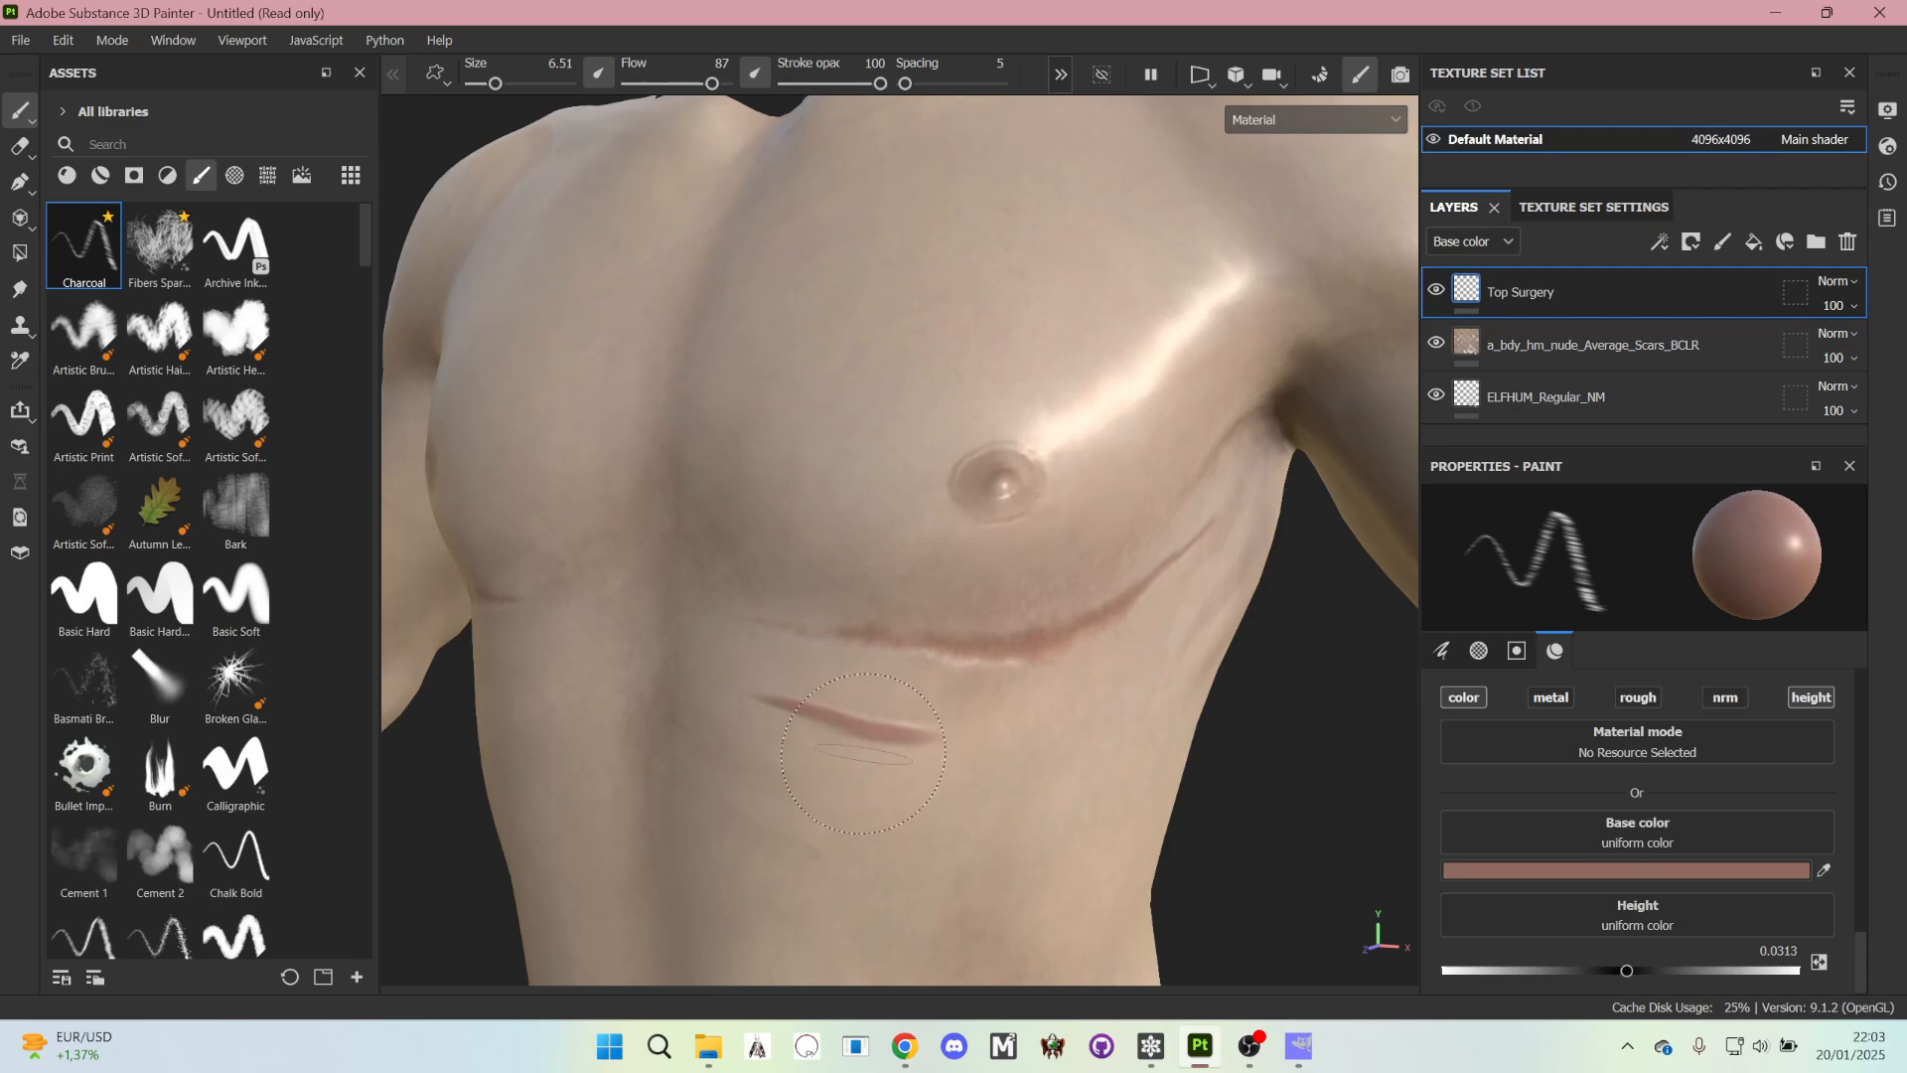
pyautogui.hotkey('ctrl', 'z')
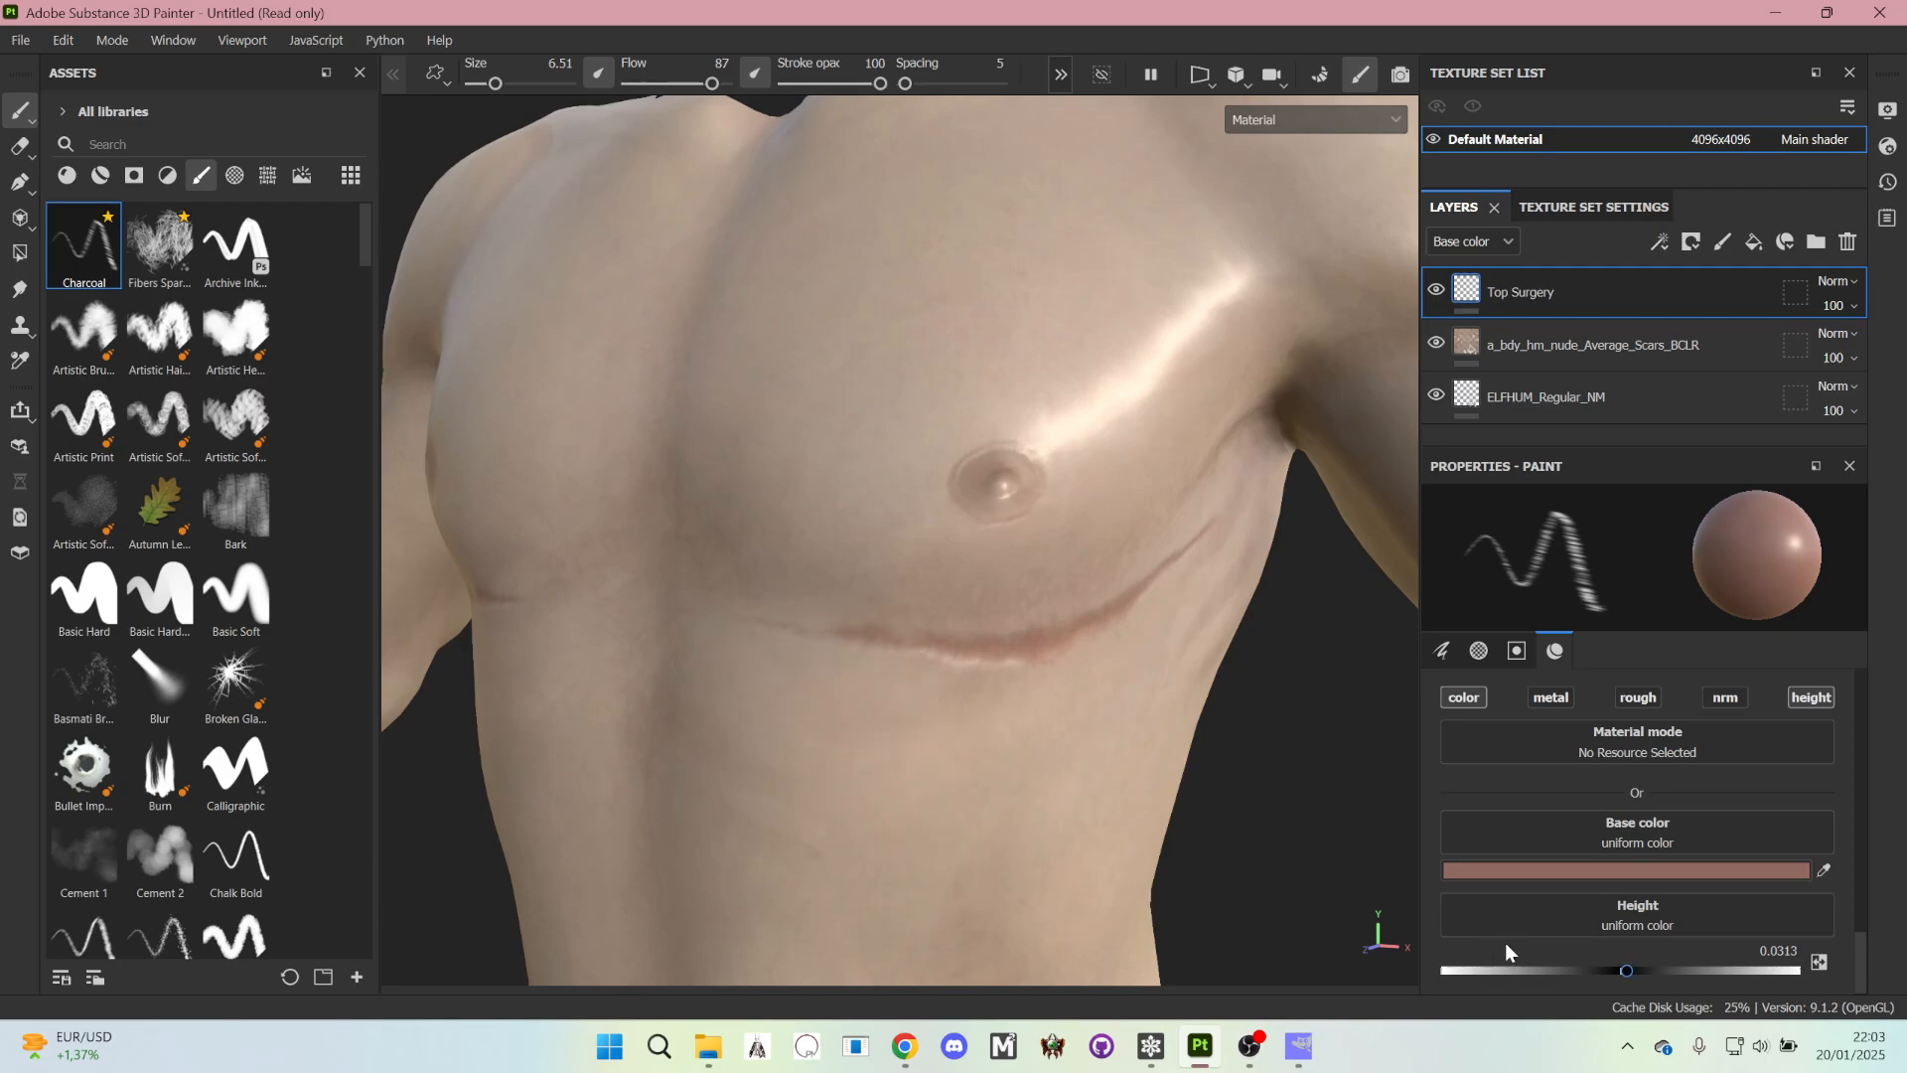
# - Try a negative brush height of -0.0250 with a test stroke below the scar, then undo the stroke
pyautogui.click(1615, 970)
pyautogui.moveTo(824, 737); pyautogui.dragTo(996, 752)
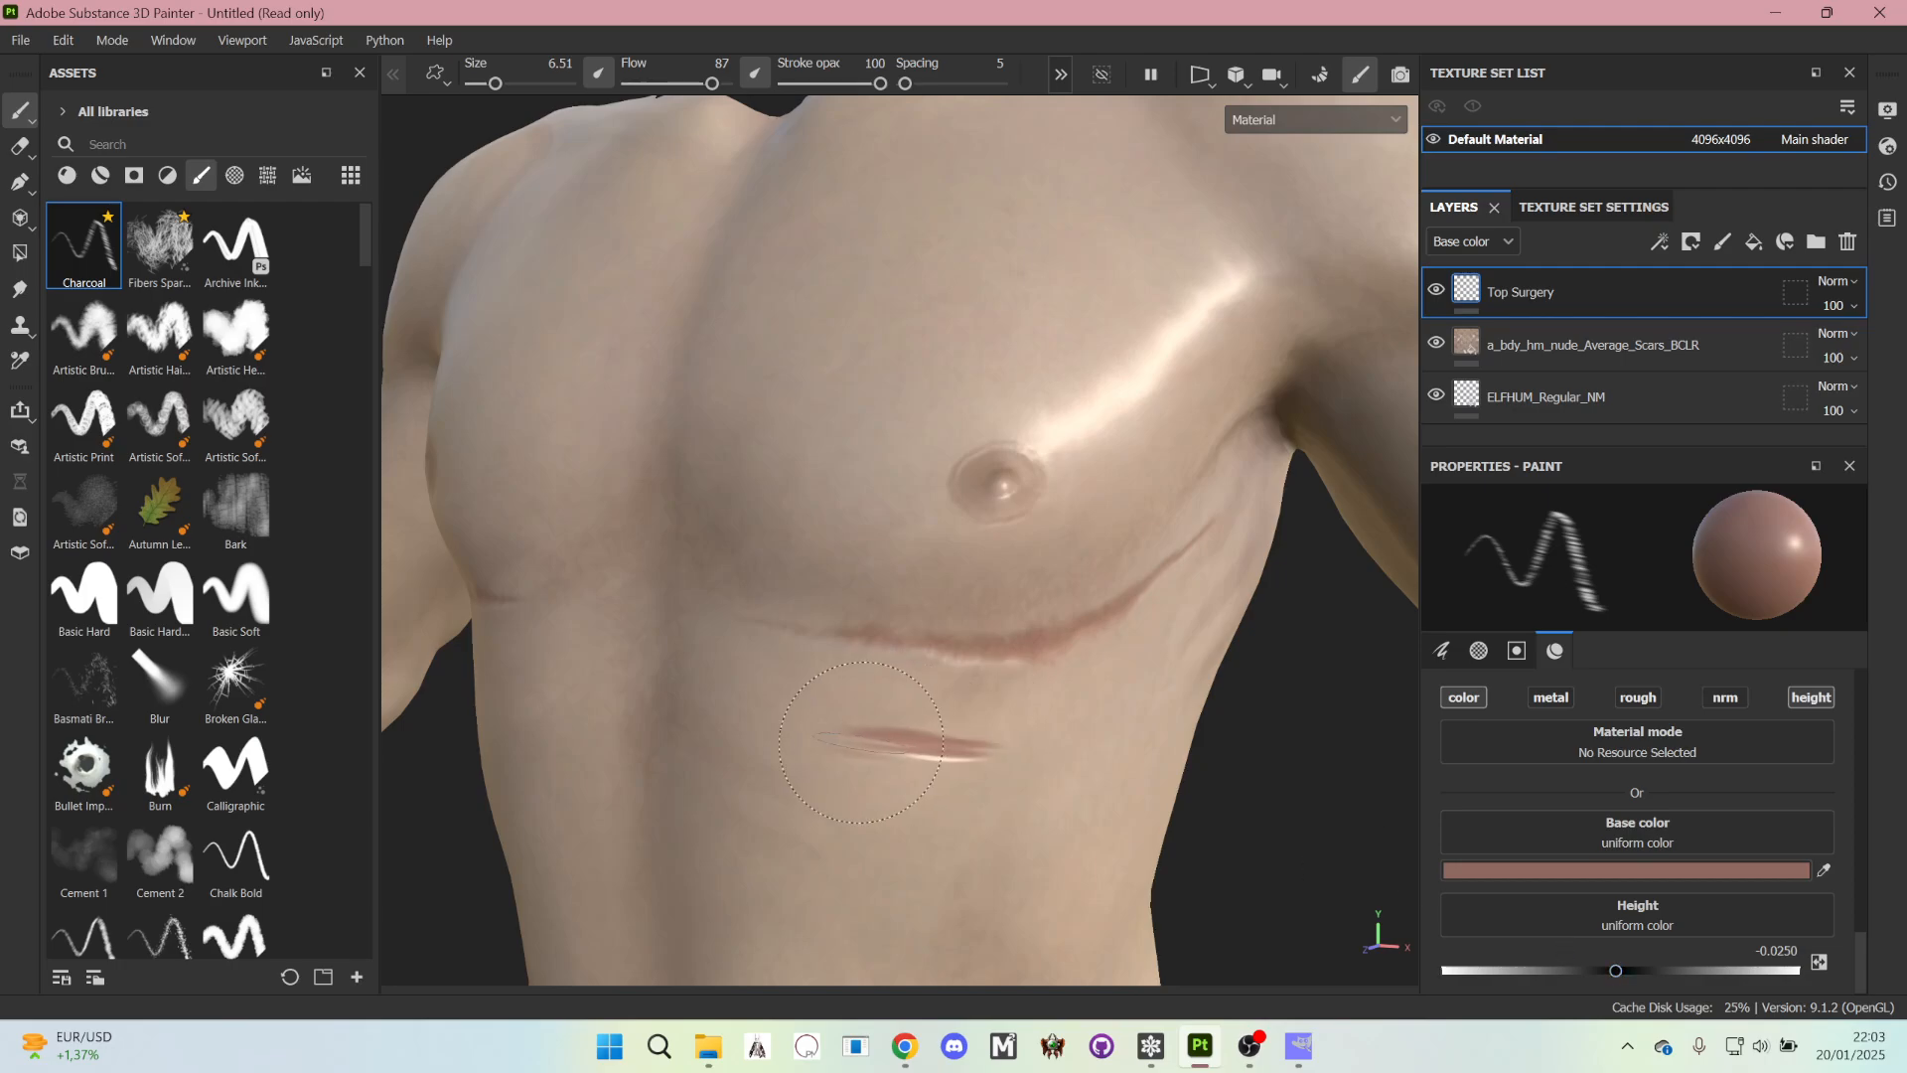
pyautogui.hotkey('ctrl', 'z')
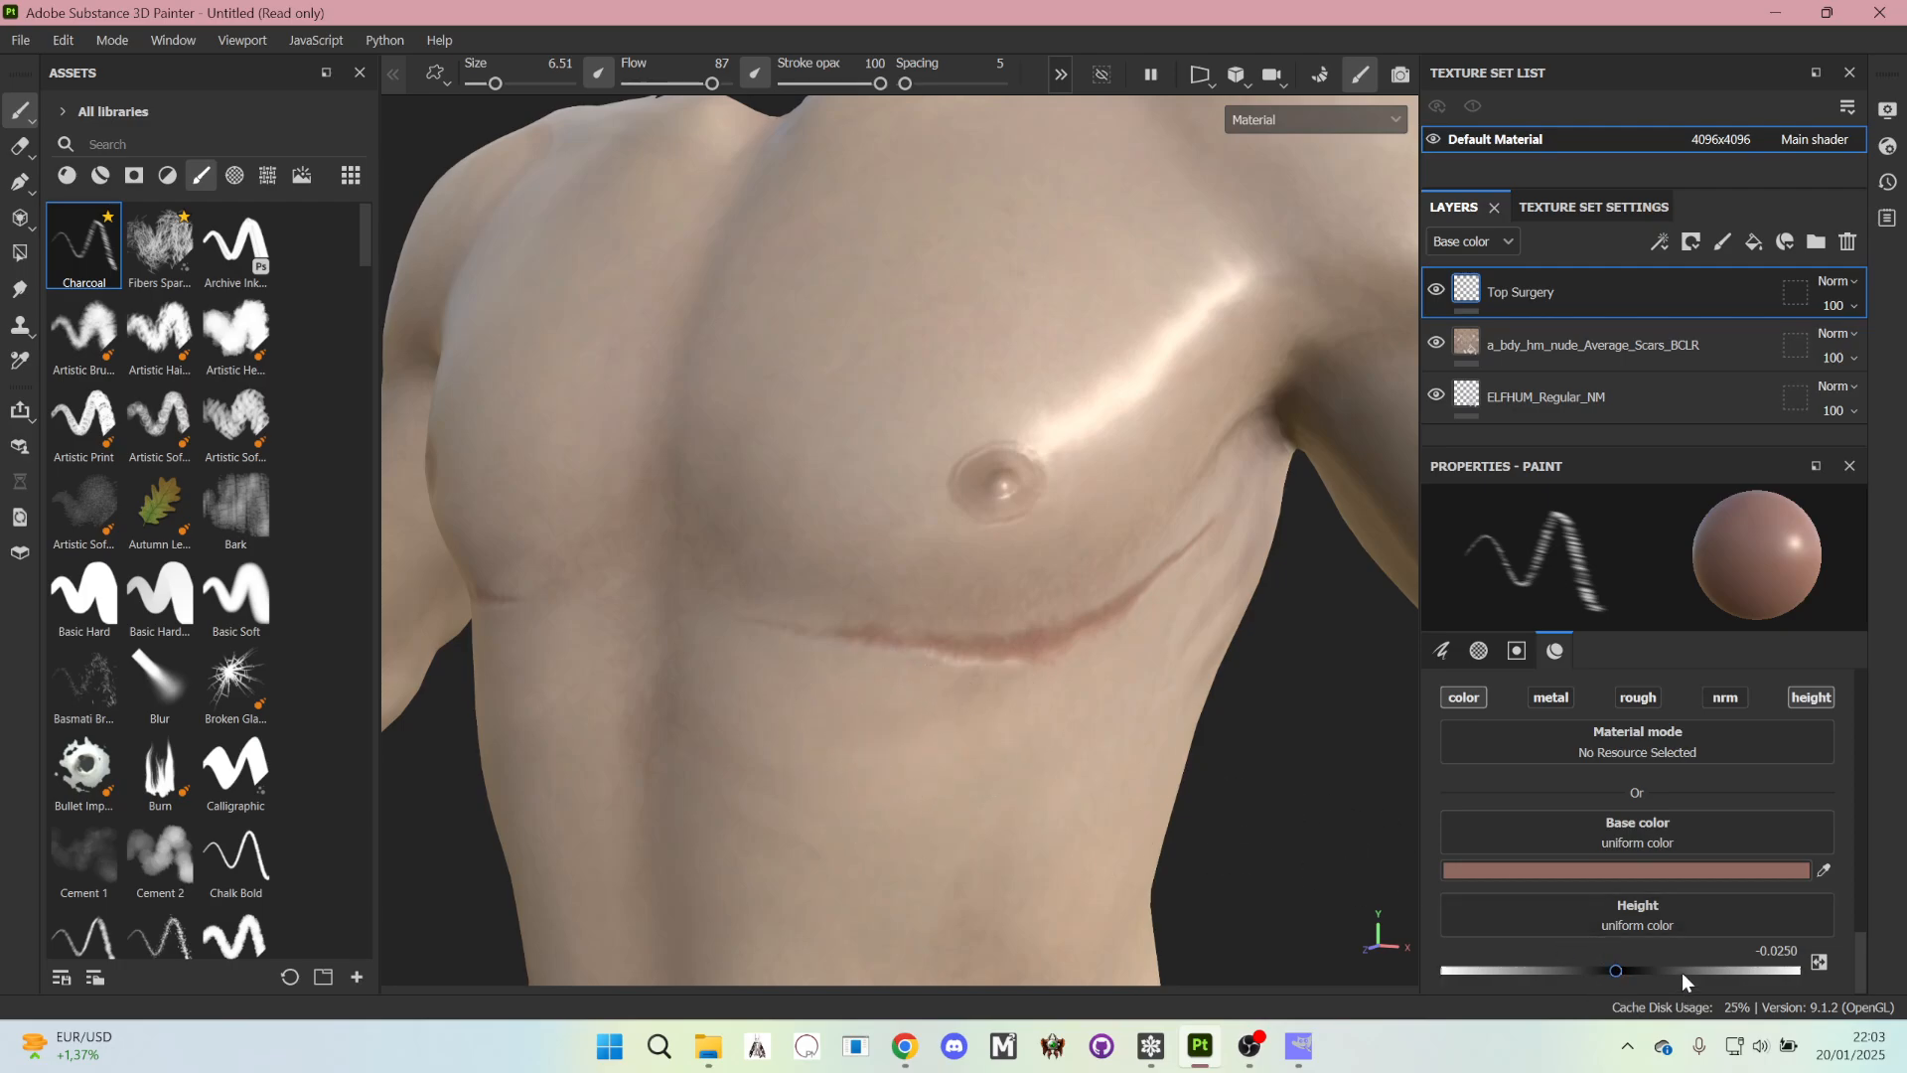
# - Try an exaggerated brush height of 0.7437 with a test stroke below the scar, then undo the stroke
pyautogui.moveTo(1683, 973); pyautogui.dragTo(1728, 967)
pyautogui.moveTo(809, 798); pyautogui.dragTo(993, 773)
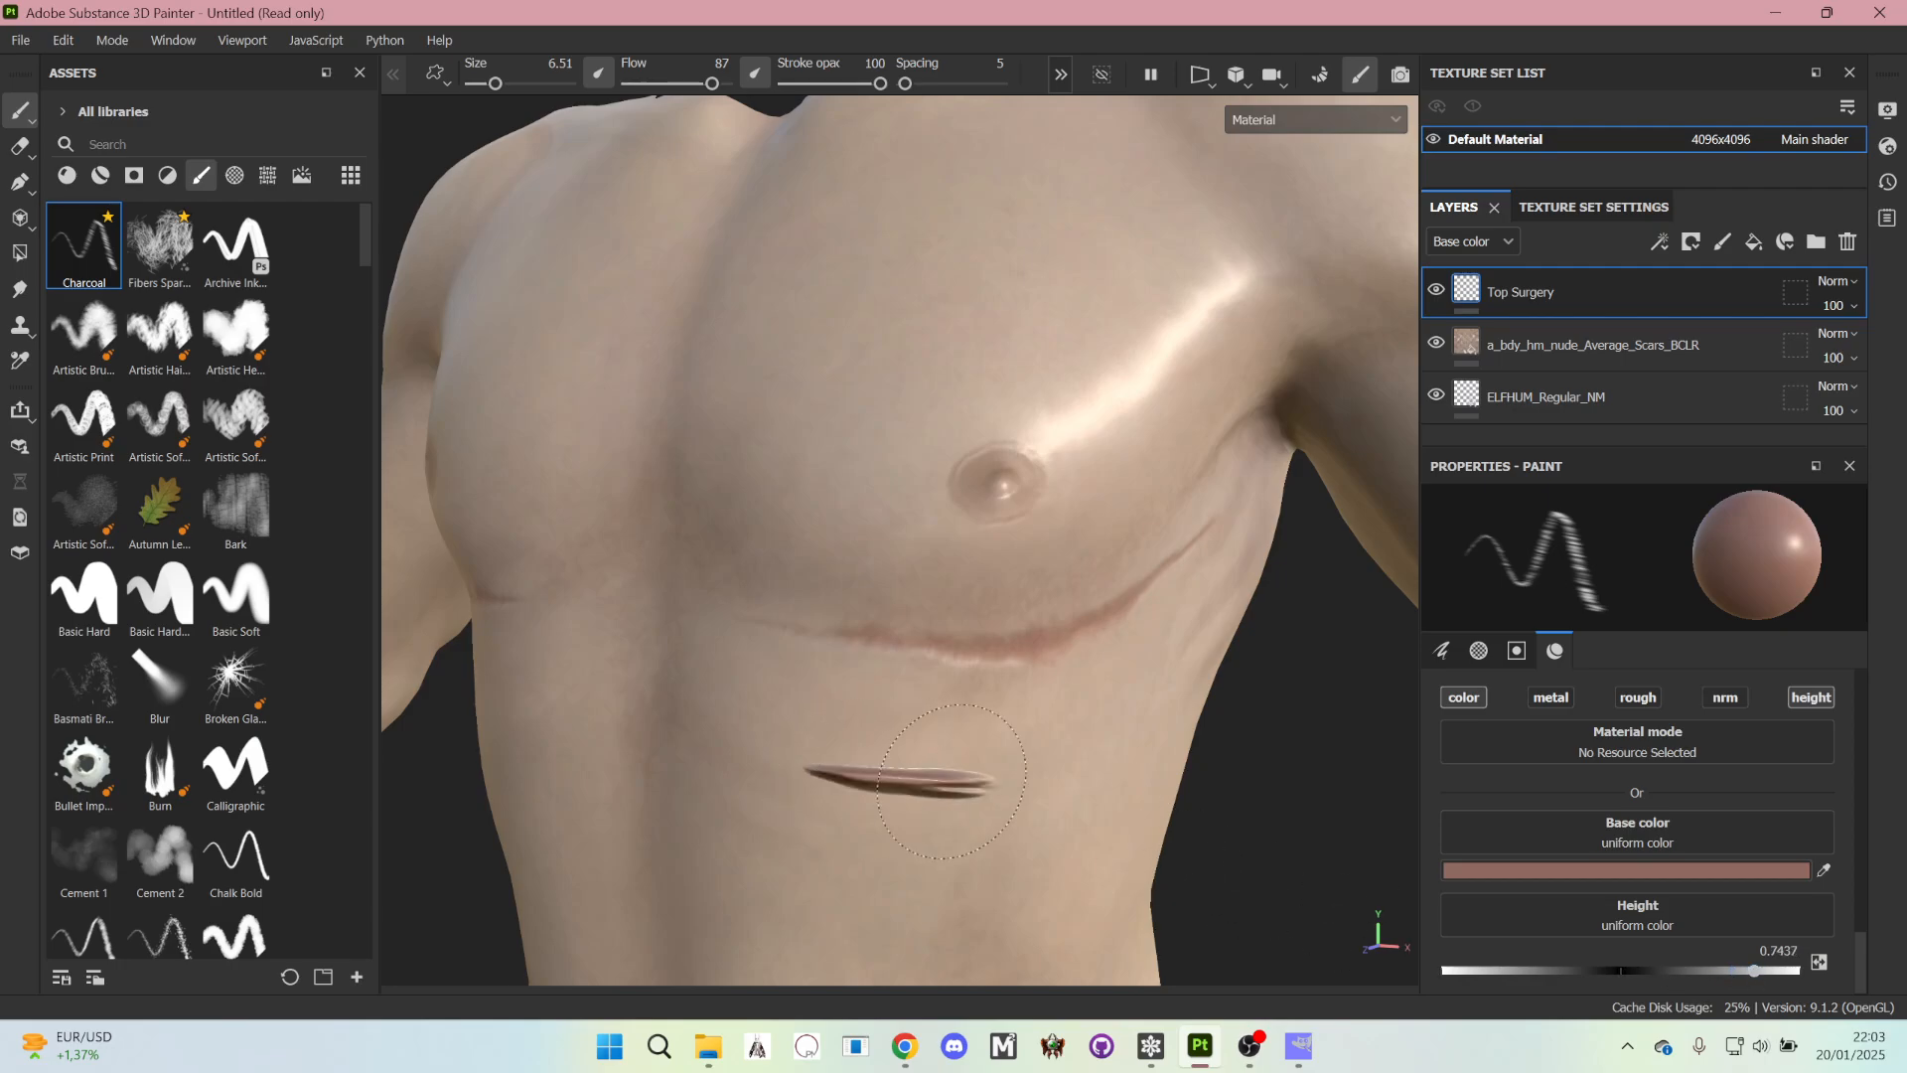
pyautogui.hotkey('ctrl', 'z')
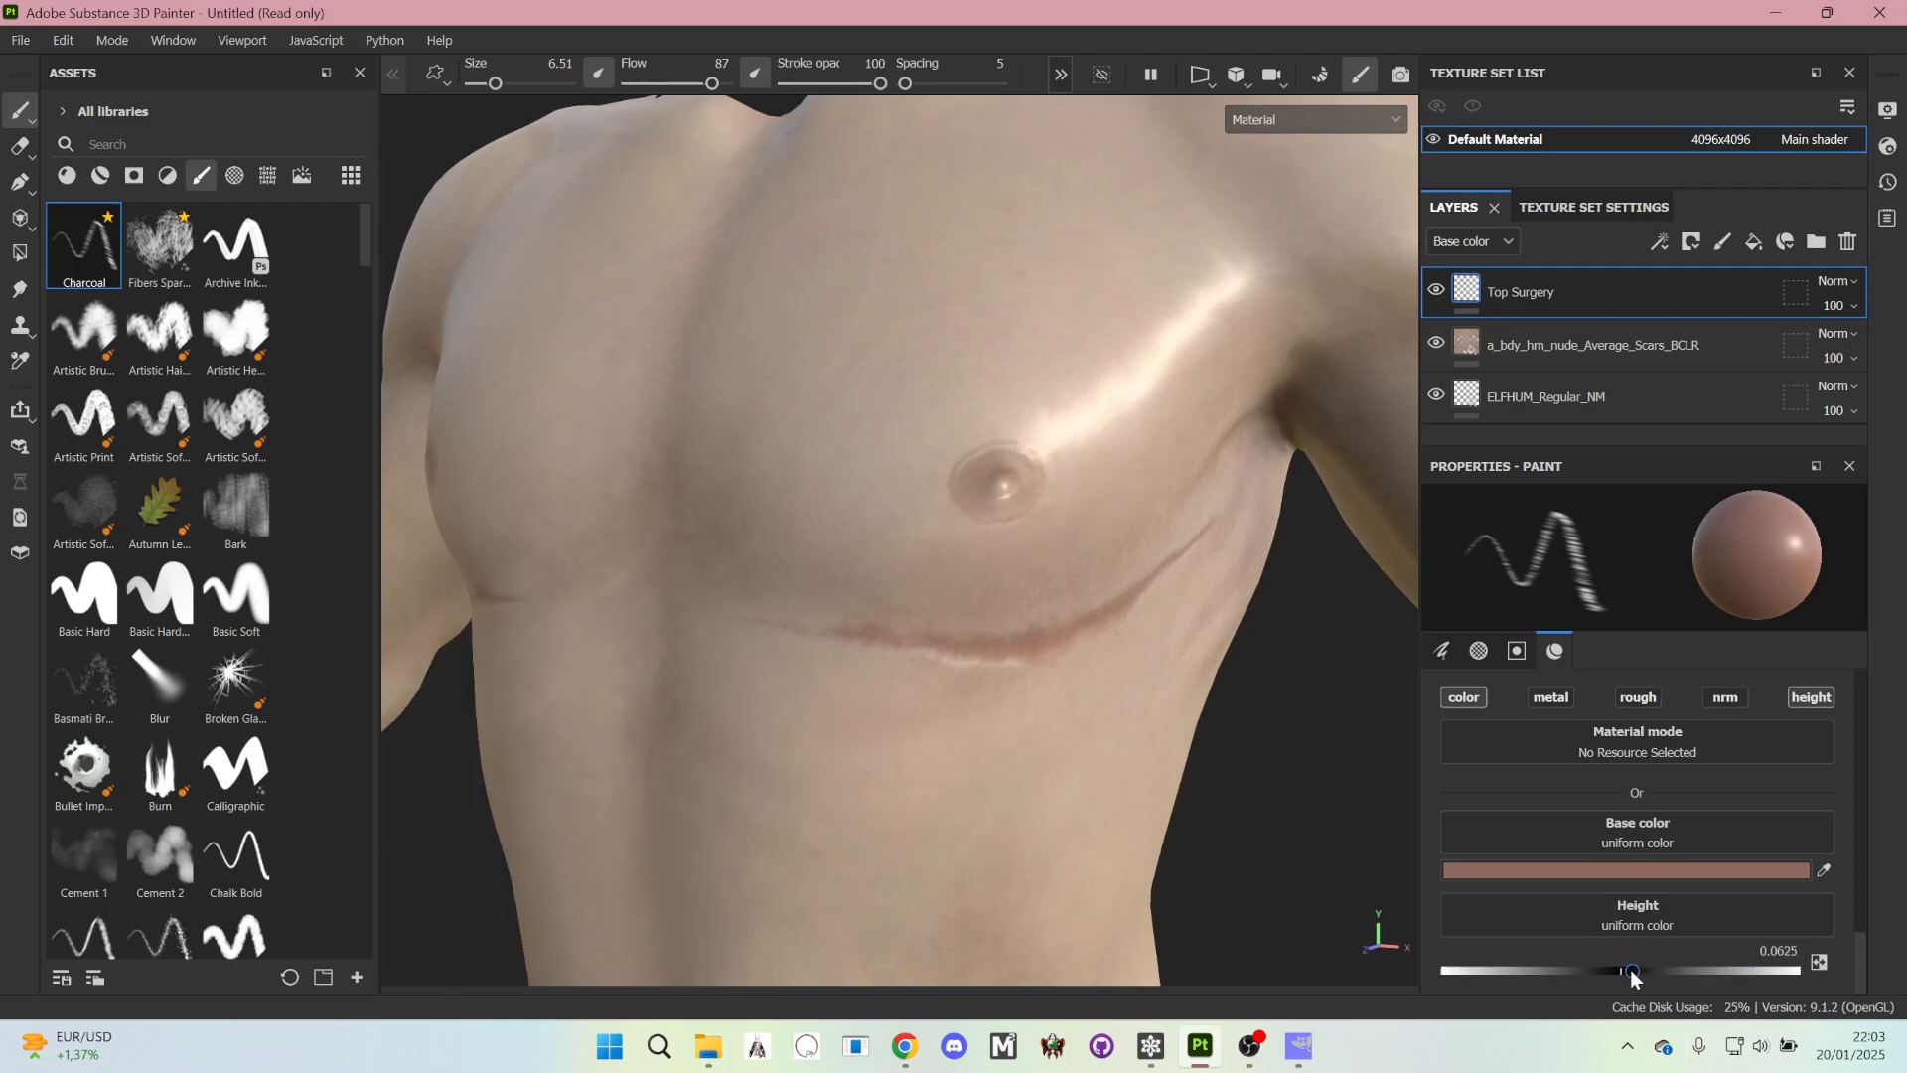
# - Test a brush height of 0.0187 with a stroke, undo the stroke, and set the height to 0.0313
pyautogui.moveTo(1633, 979); pyautogui.dragTo(1624, 977)
pyautogui.moveTo(1005, 726); pyautogui.dragTo(832, 747)
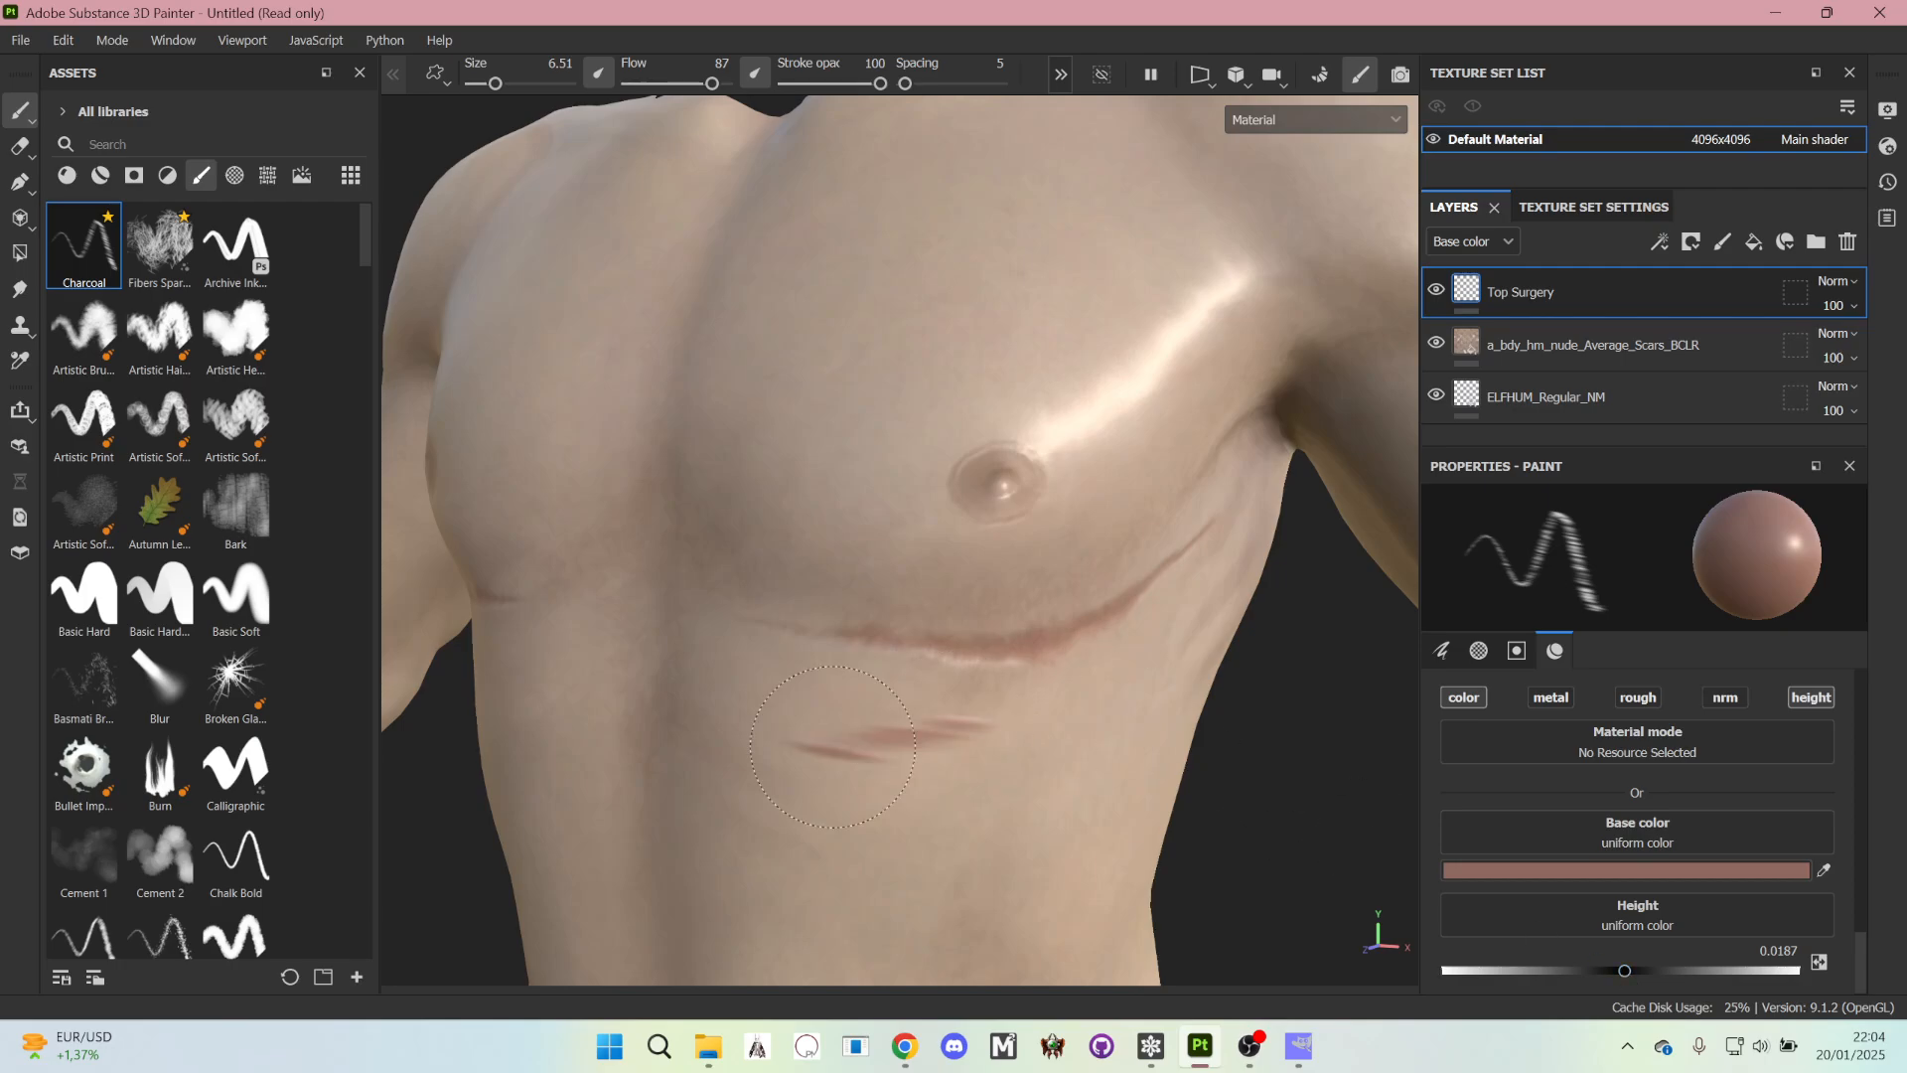
pyautogui.hotkey('ctrl', 'z')
pyautogui.moveTo(1625, 973); pyautogui.dragTo(1629, 974)
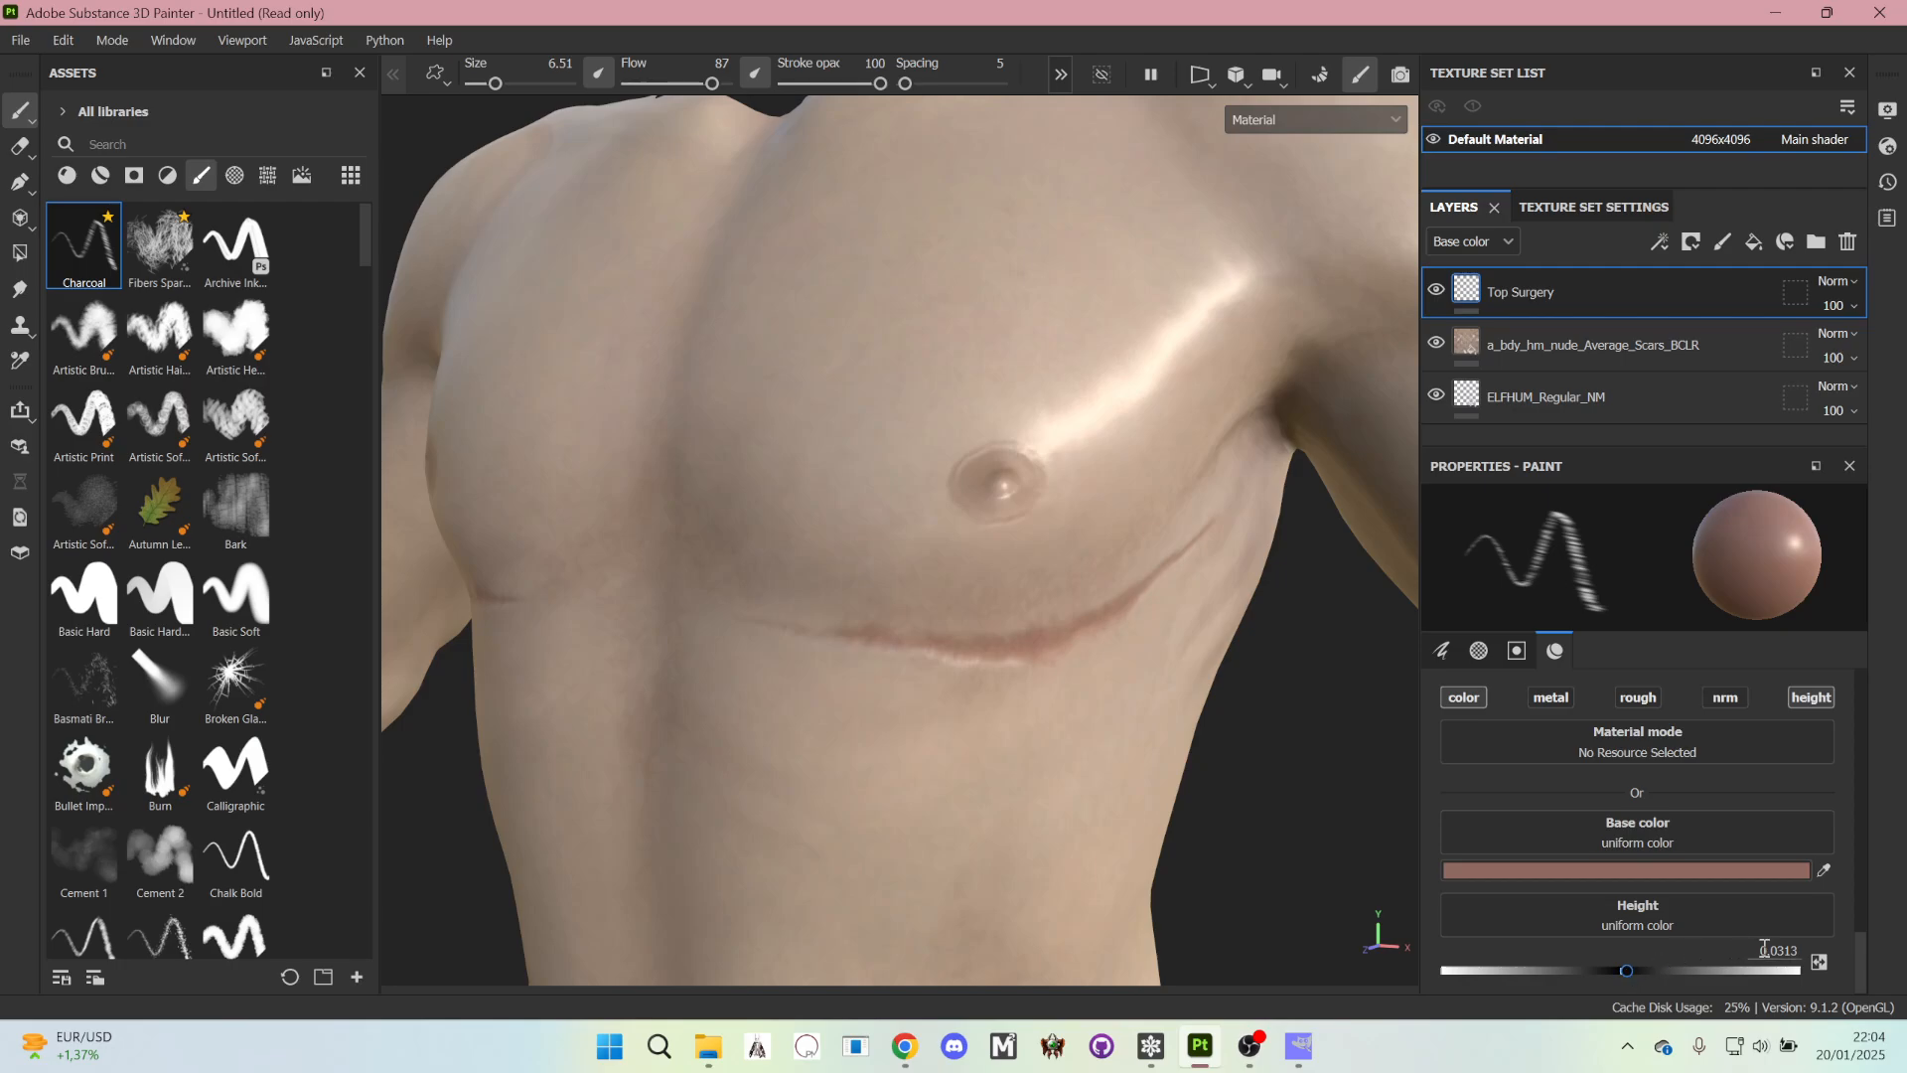
# - Paint strokes along the existing scar under the figure's left pectoral, extending them toward the sternum
pyautogui.scroll(2, 951, 722)
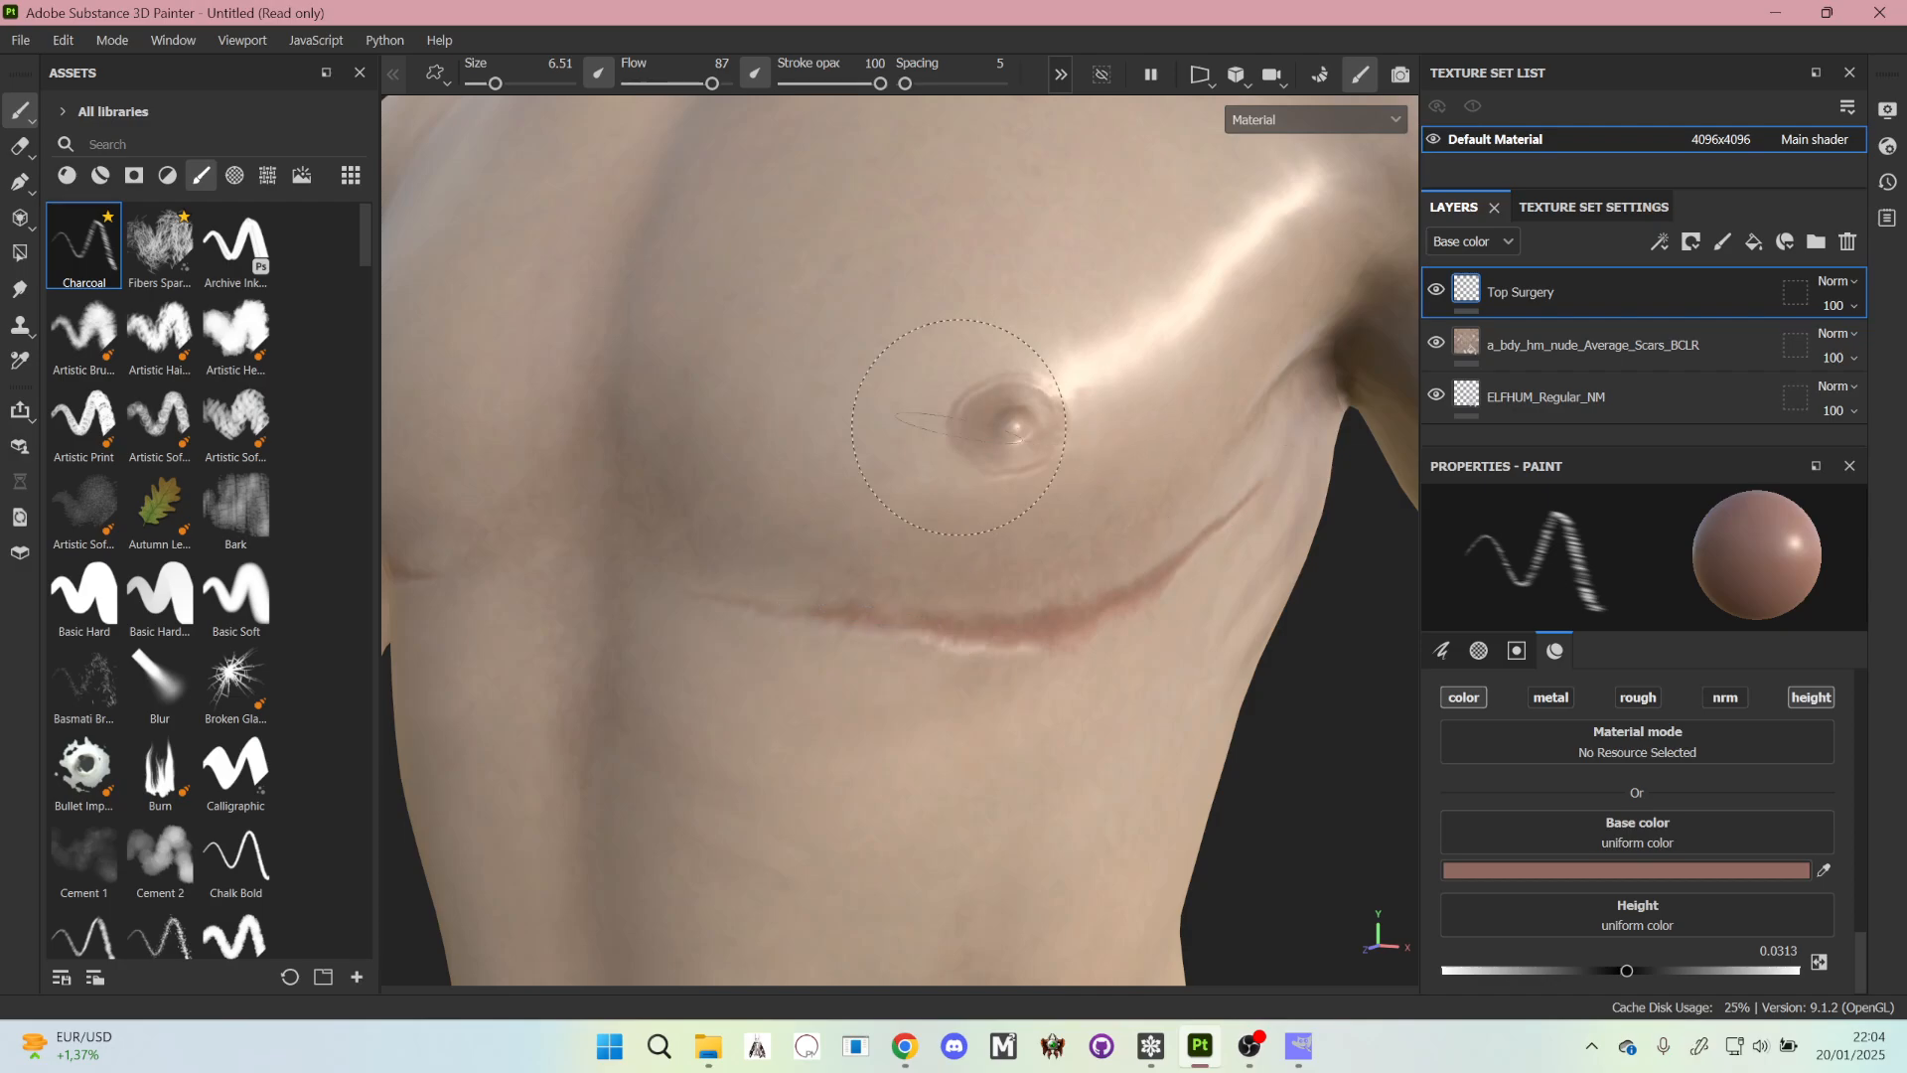
pyautogui.moveTo(763, 609); pyautogui.dragTo(1037, 626)
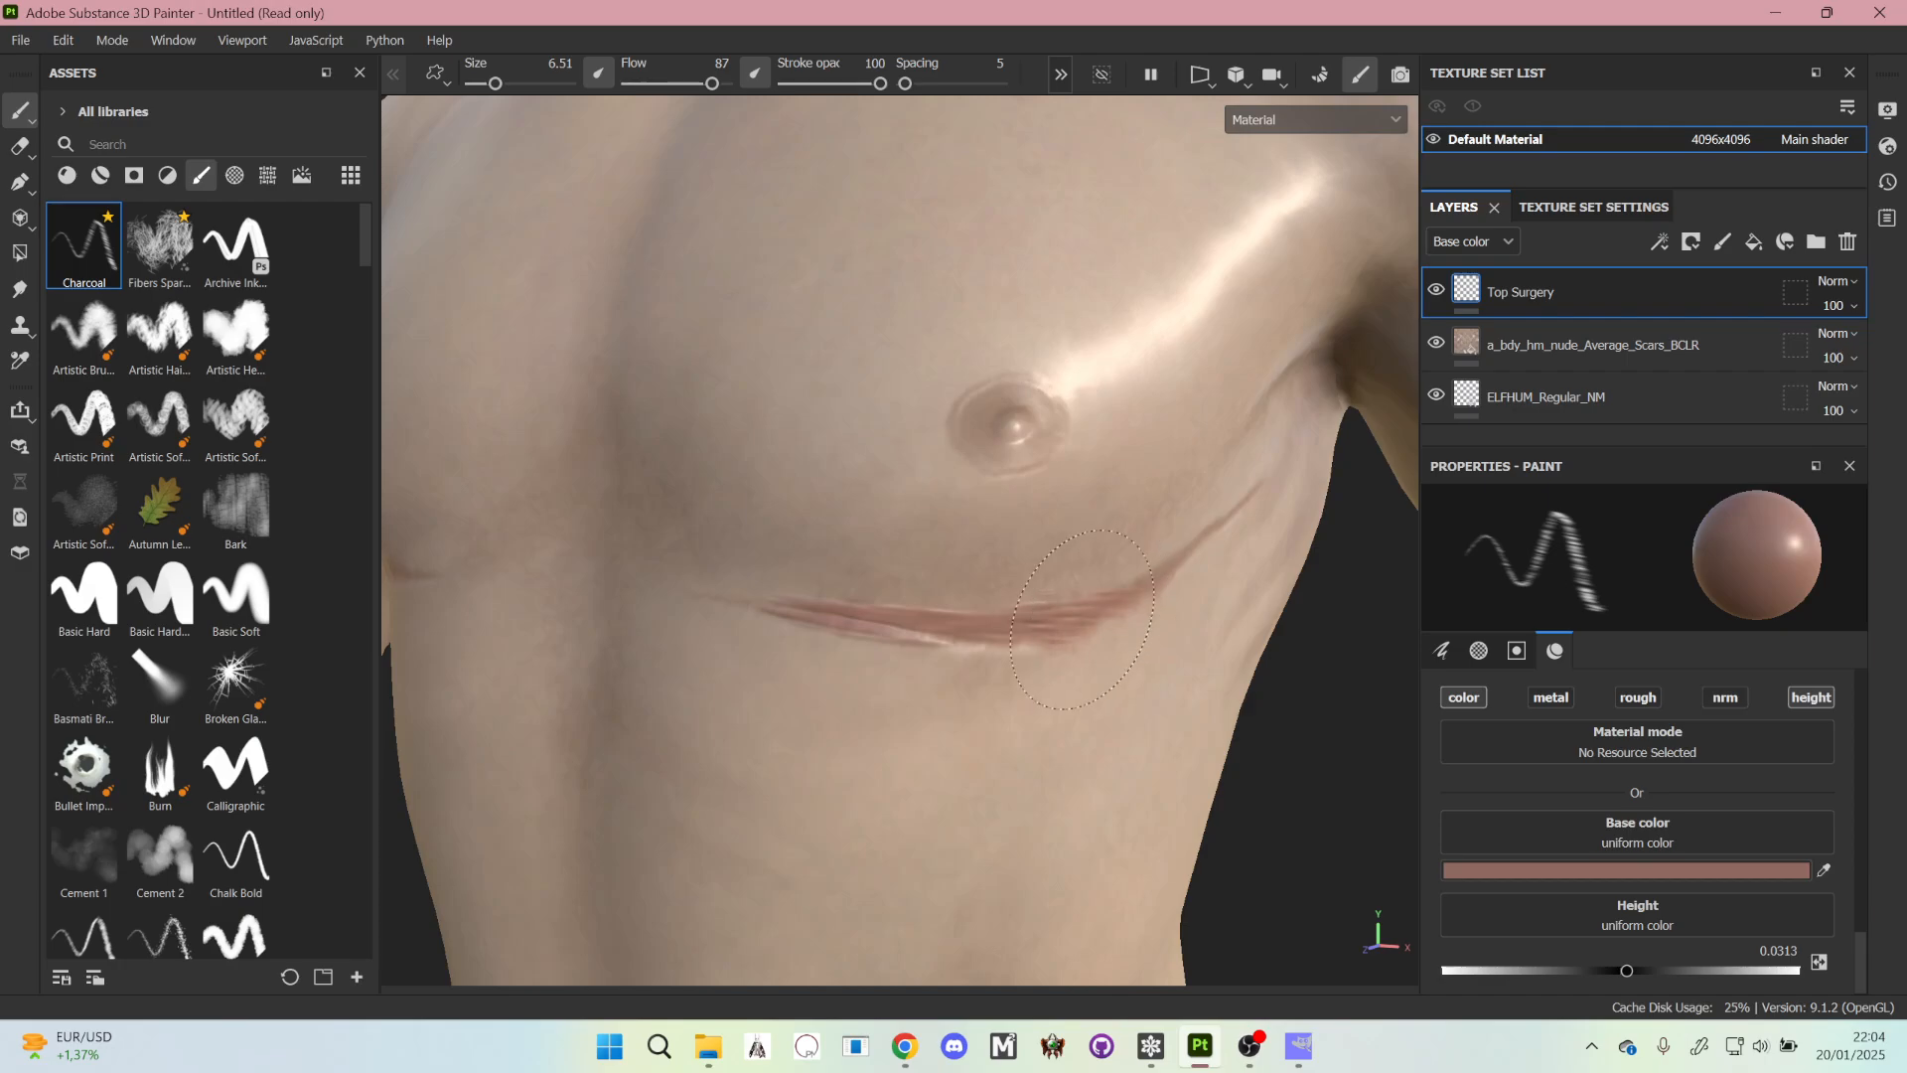
pyautogui.moveTo(771, 602); pyautogui.dragTo(706, 590)
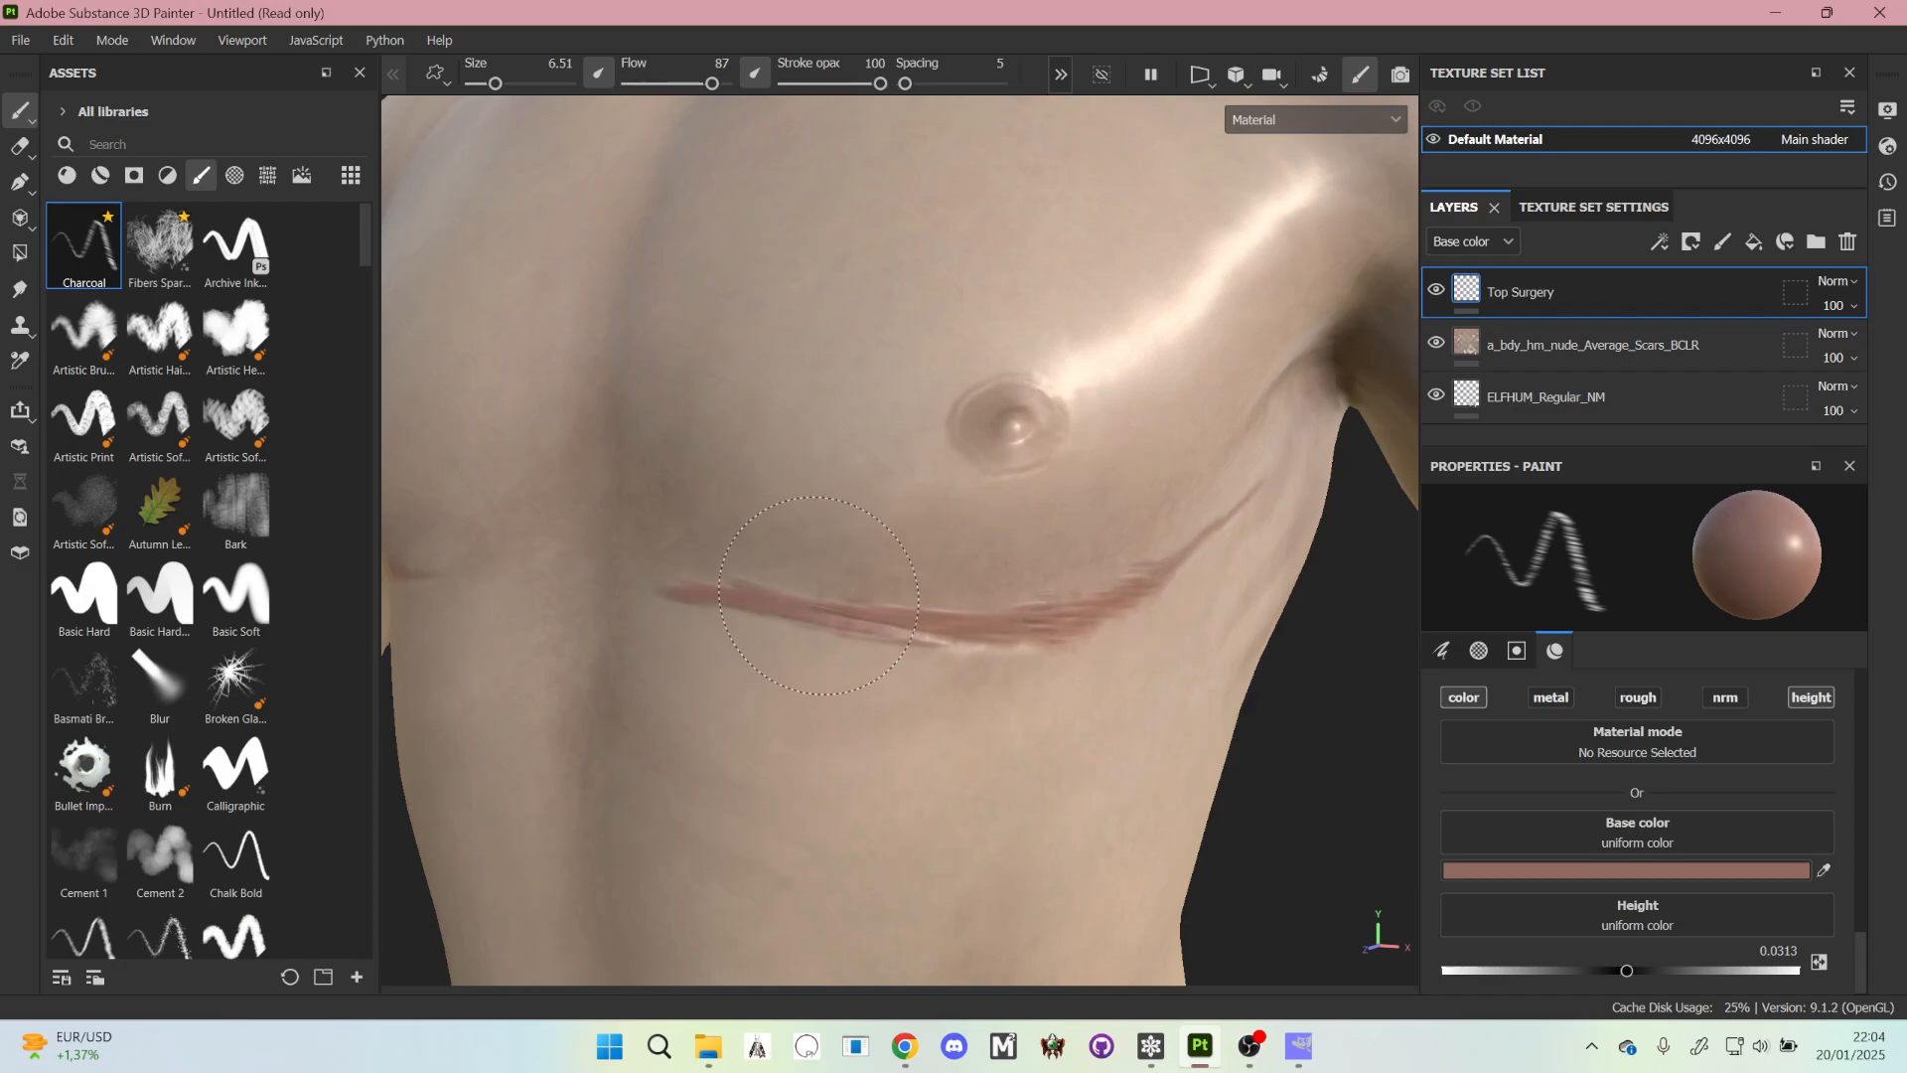
# - Paint a vertical scar from the figure's left nipple down to the horizontal chest scar
pyautogui.keyDown('ctrl'); pyautogui.moveTo(997, 465); pyautogui.dragTo(1020, 512); pyautogui.keyUp('ctrl')
pyautogui.scroll(-3, 1021, 512)
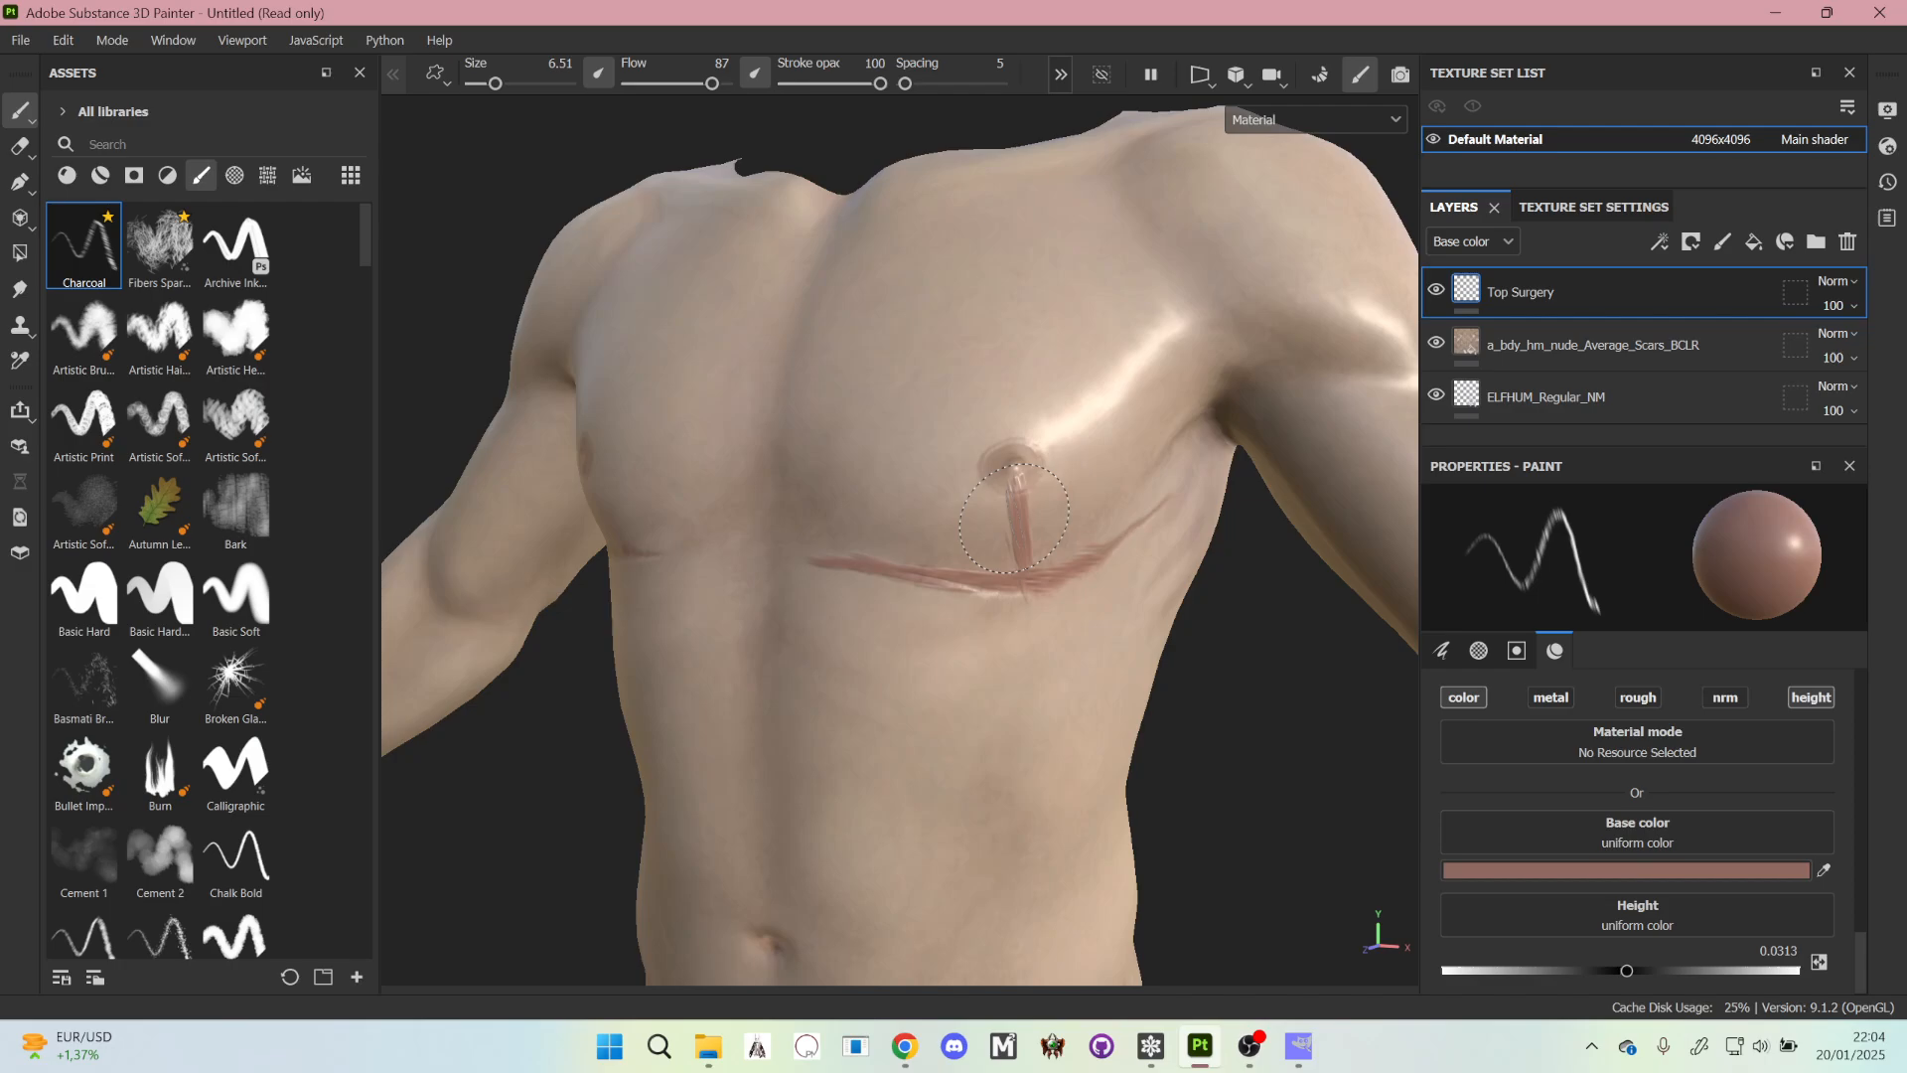
pyautogui.keyDown('alt'); pyautogui.moveTo(802, 545); pyautogui.dragTo(876, 557); pyautogui.keyUp('alt')
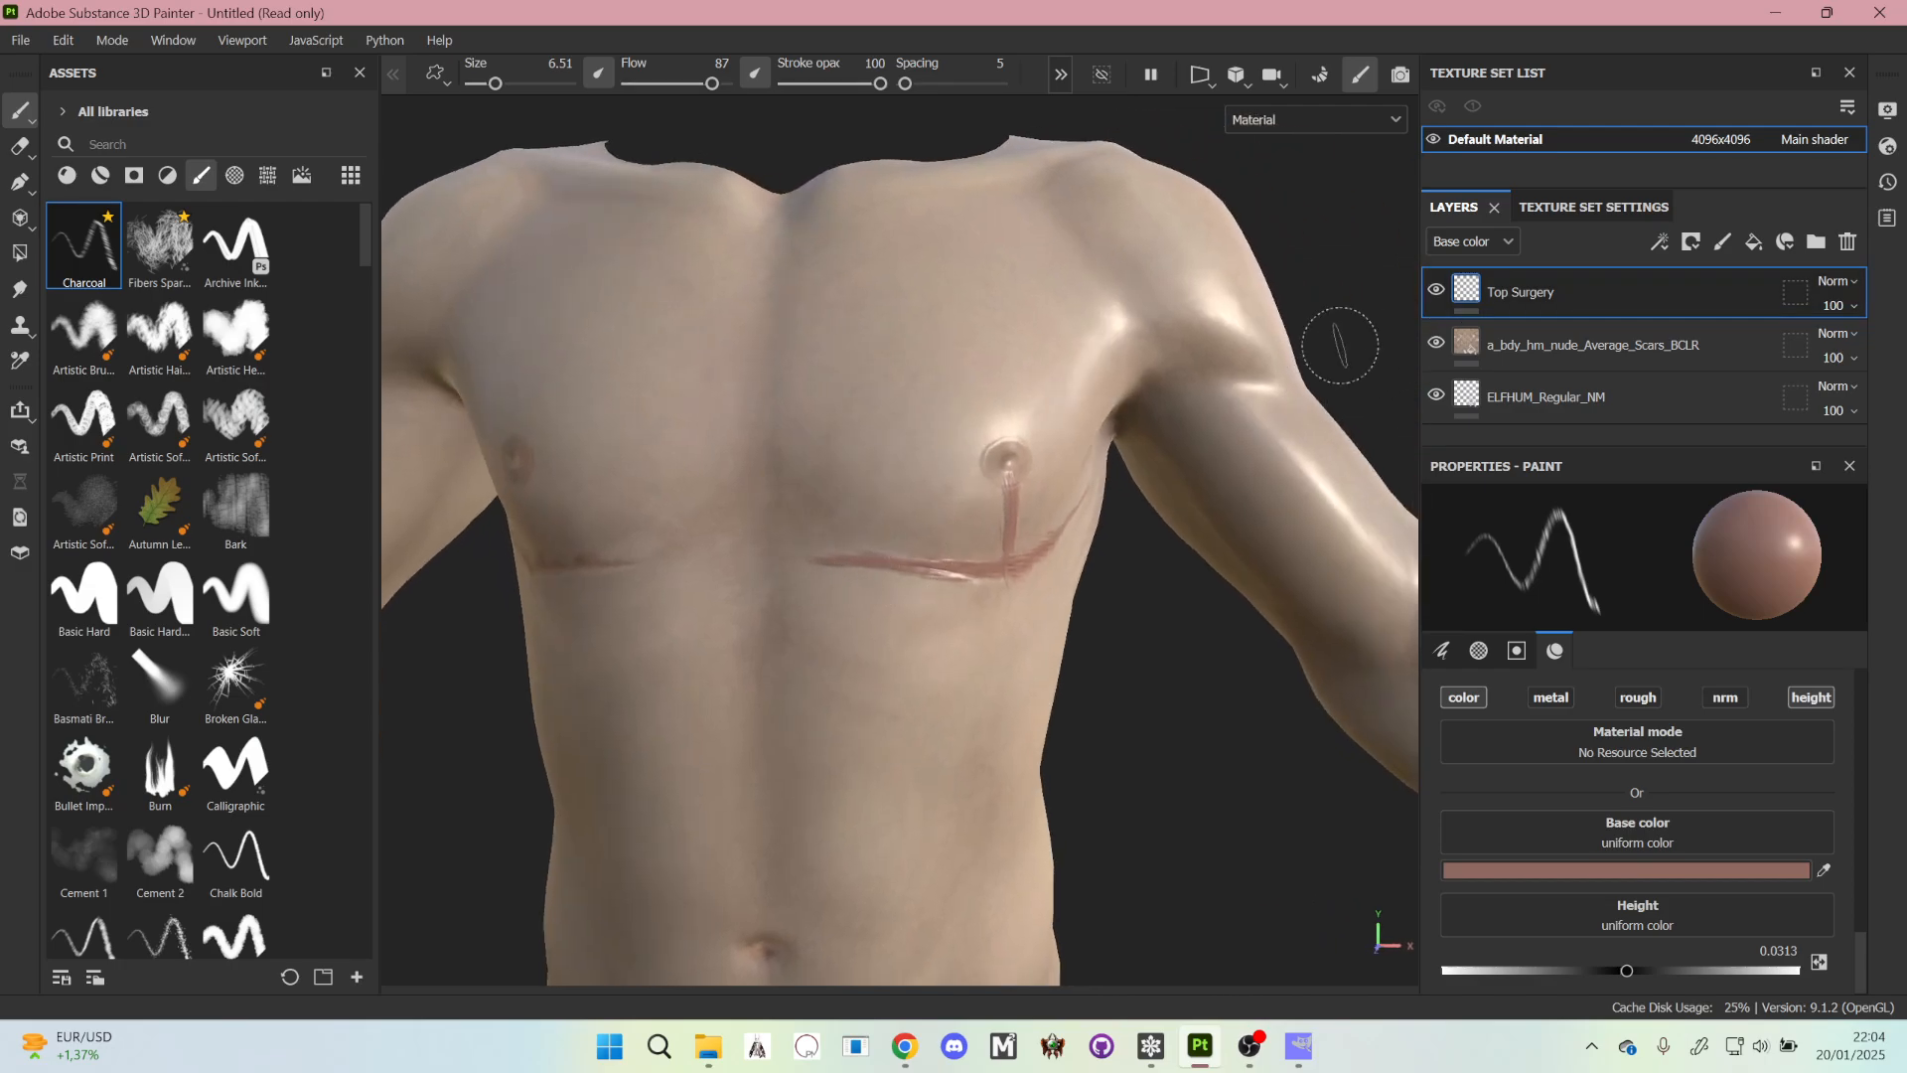
# - Undo all the scar strokes painted on the Top Surgery layer
pyautogui.hotkey('ctrl', 'z')
pyautogui.hotkey('ctrl', 'z')
pyautogui.hotkey('ctrl', 'z')
pyautogui.hotkey('ctrl', 'z')
pyautogui.hotkey('ctrl', 'z')
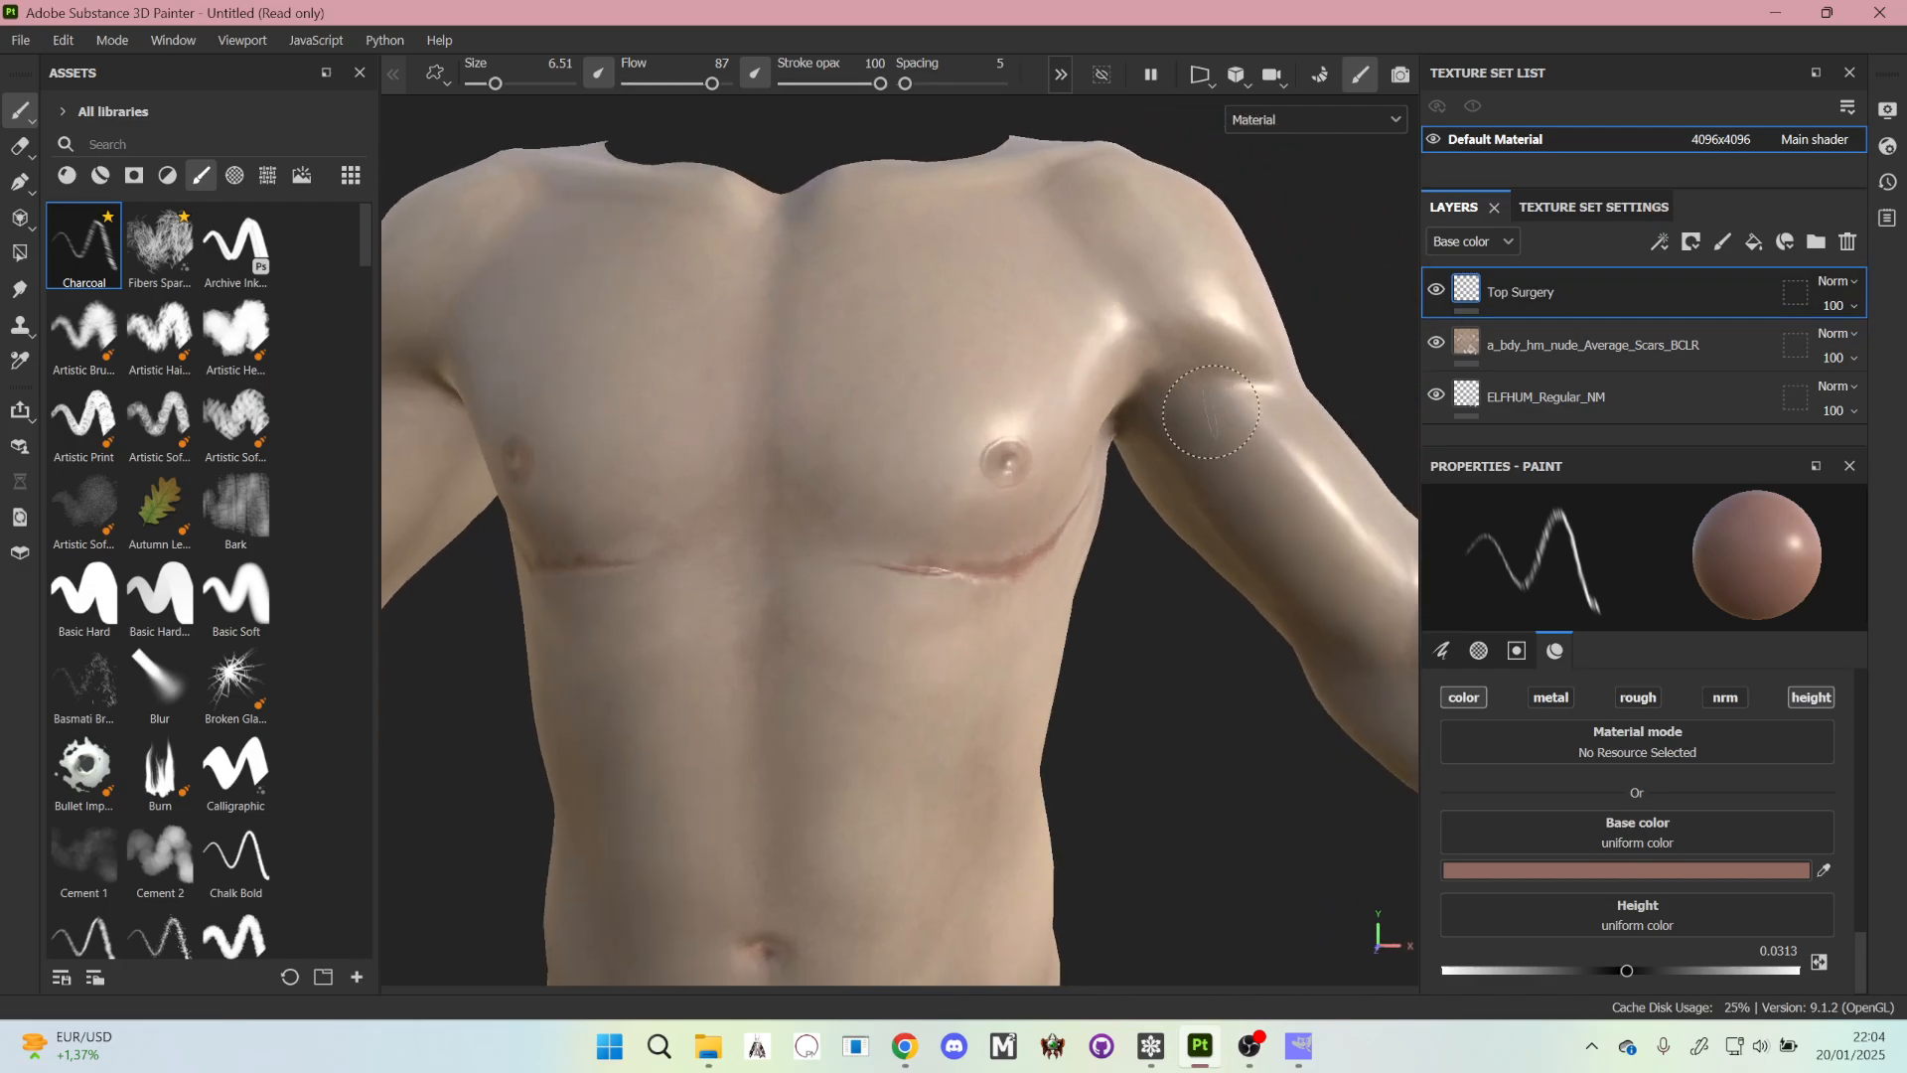
# - Turn on symmetry for painting, test it with a short mark on the chest scar, and undo the mark
pyautogui.click(1062, 77)
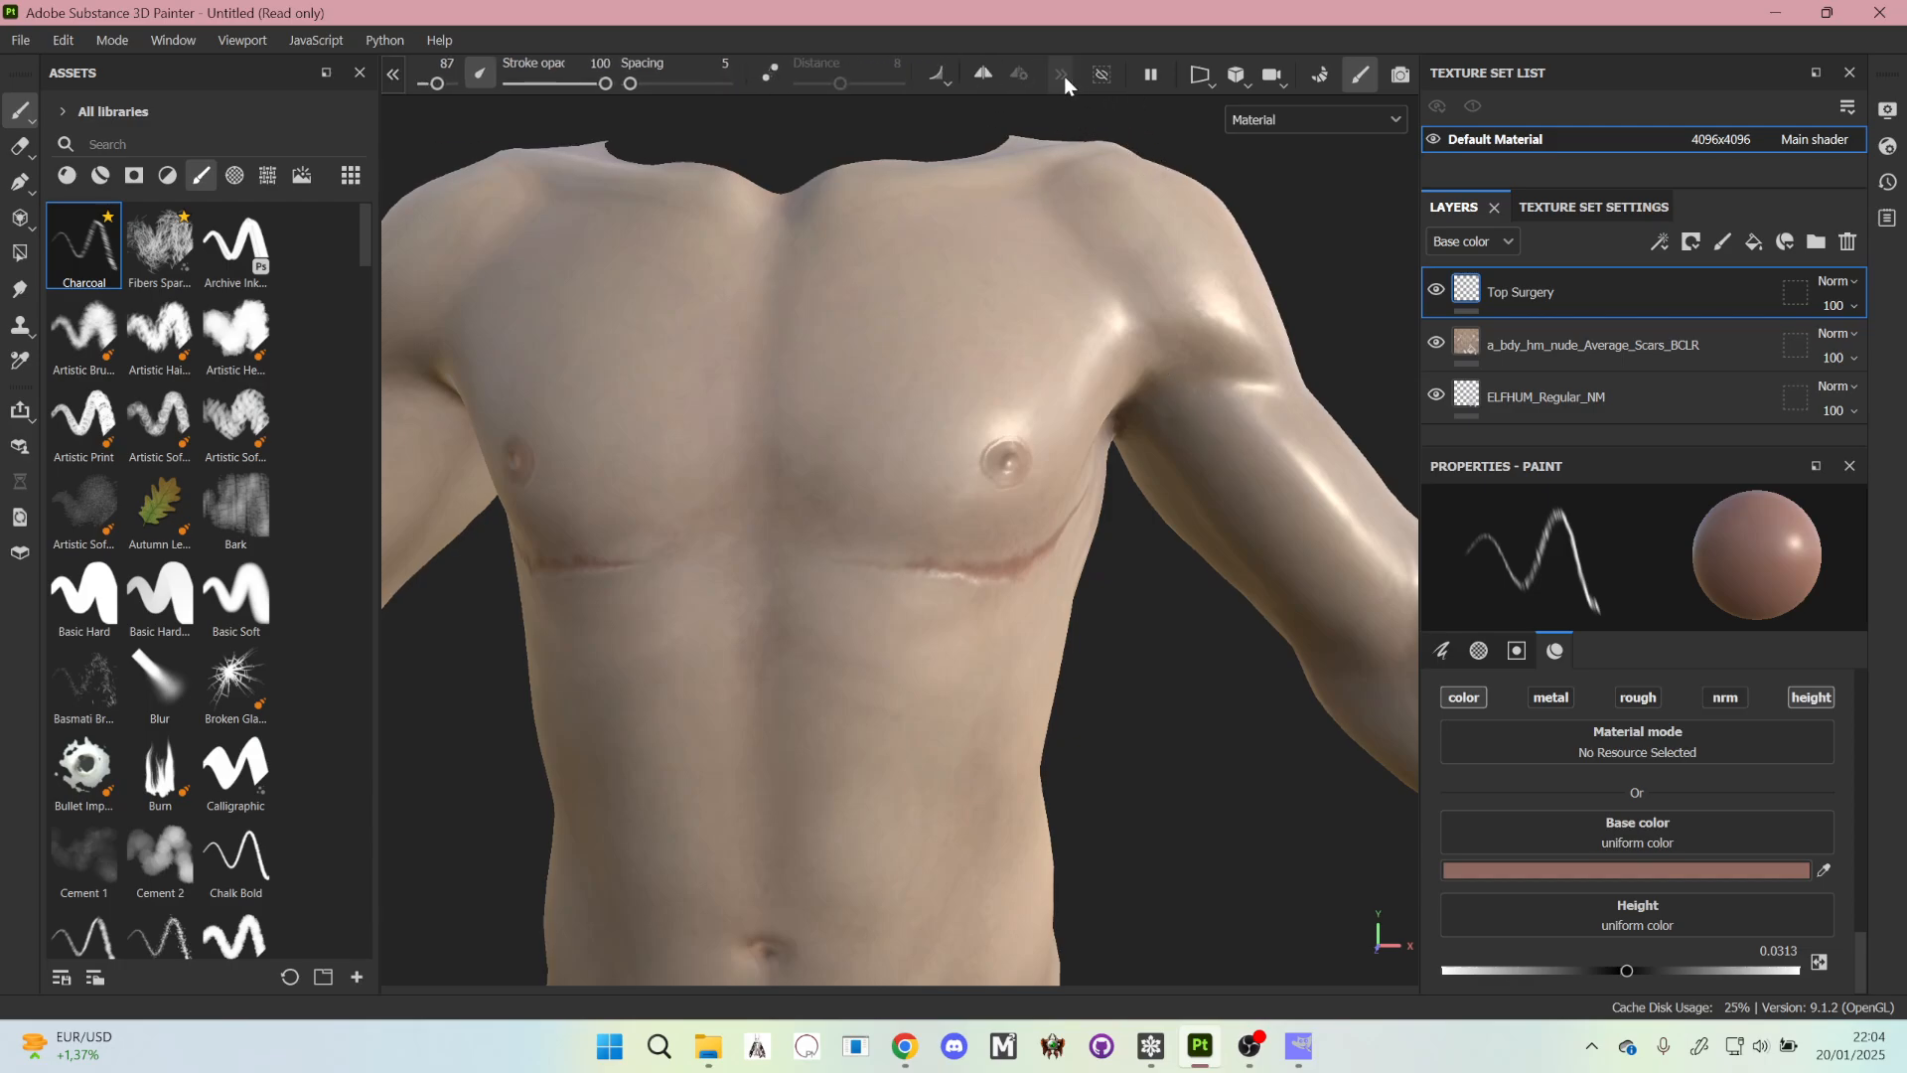
pyautogui.click(986, 78)
pyautogui.moveTo(930, 553)
pyautogui.mouseDown()
pyautogui.moveTo(958, 556)
pyautogui.moveTo(937, 559)
pyautogui.mouseUp()
pyautogui.hotkey('ctrl', 'z')
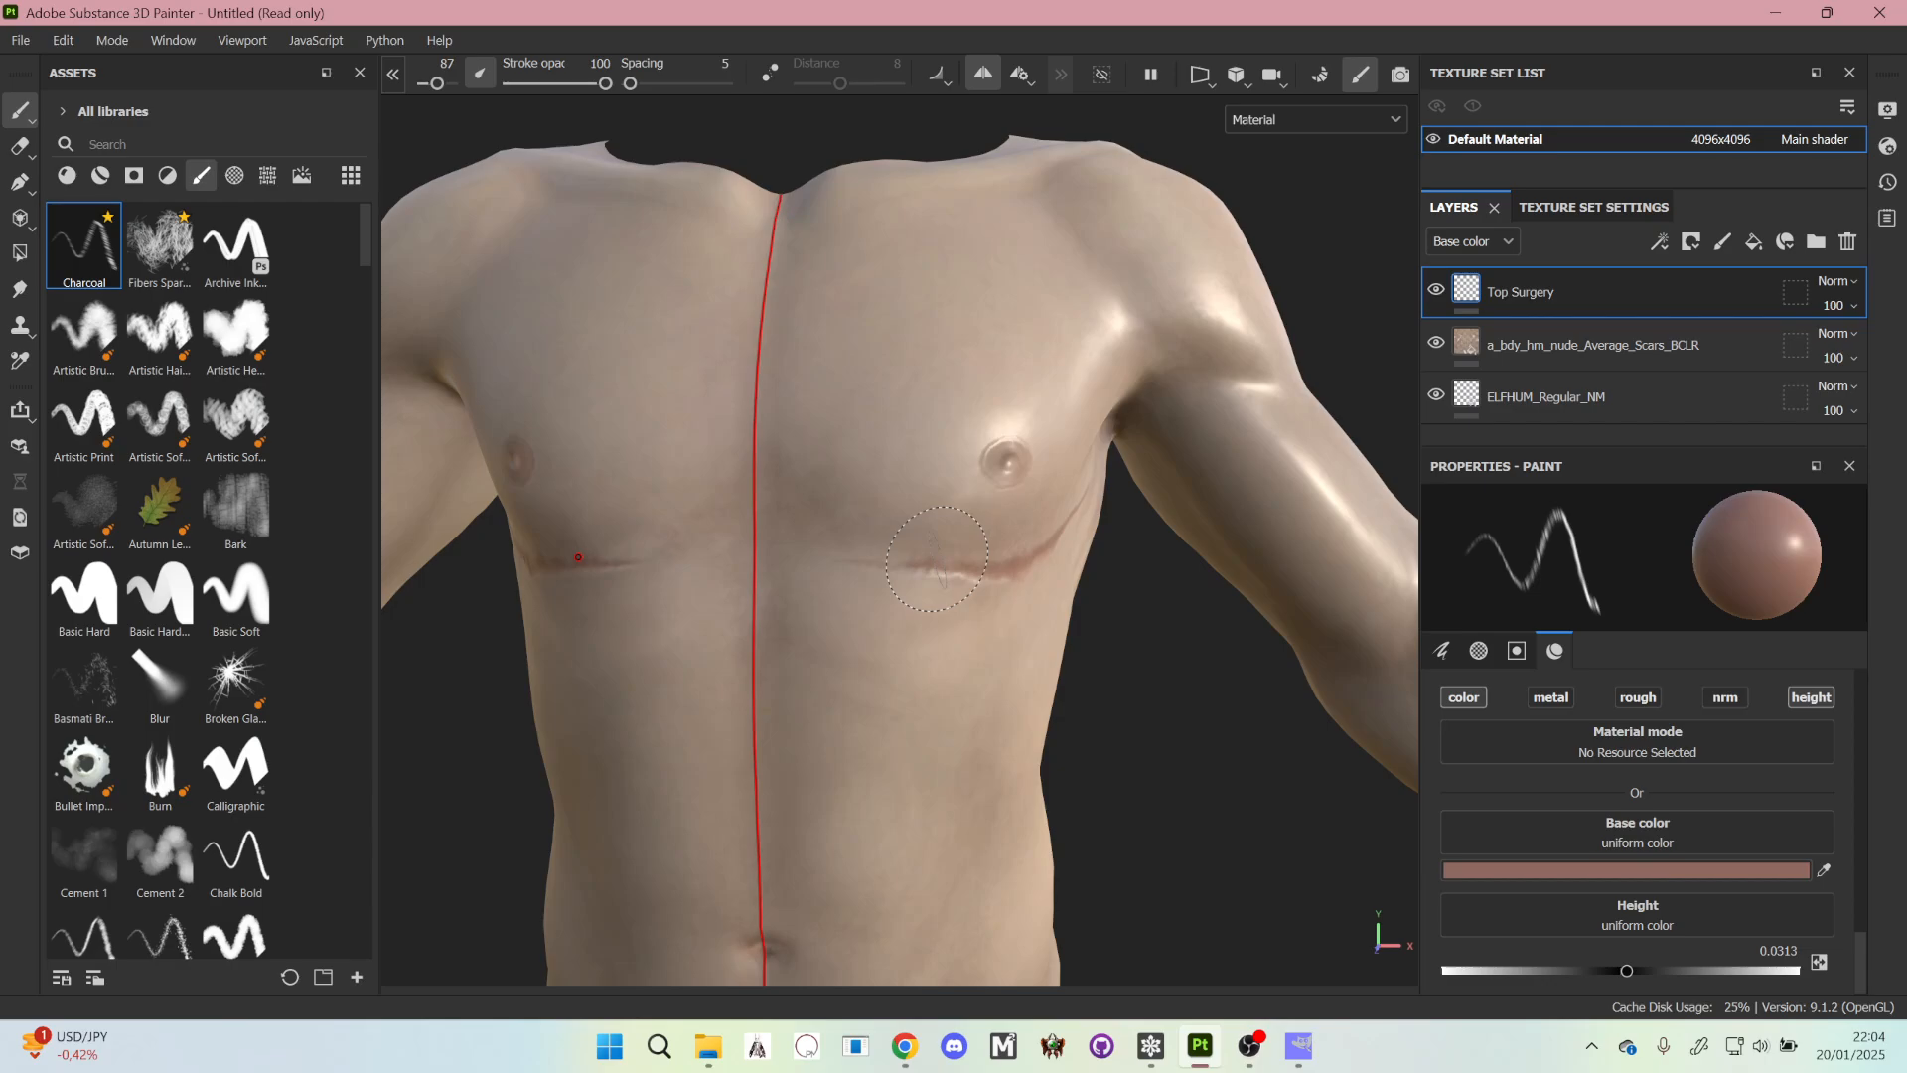
# - Open the recent project "HUM_ELF Male Top Surgery Base.spp" in place of the untitled one
pyautogui.click(21, 42)
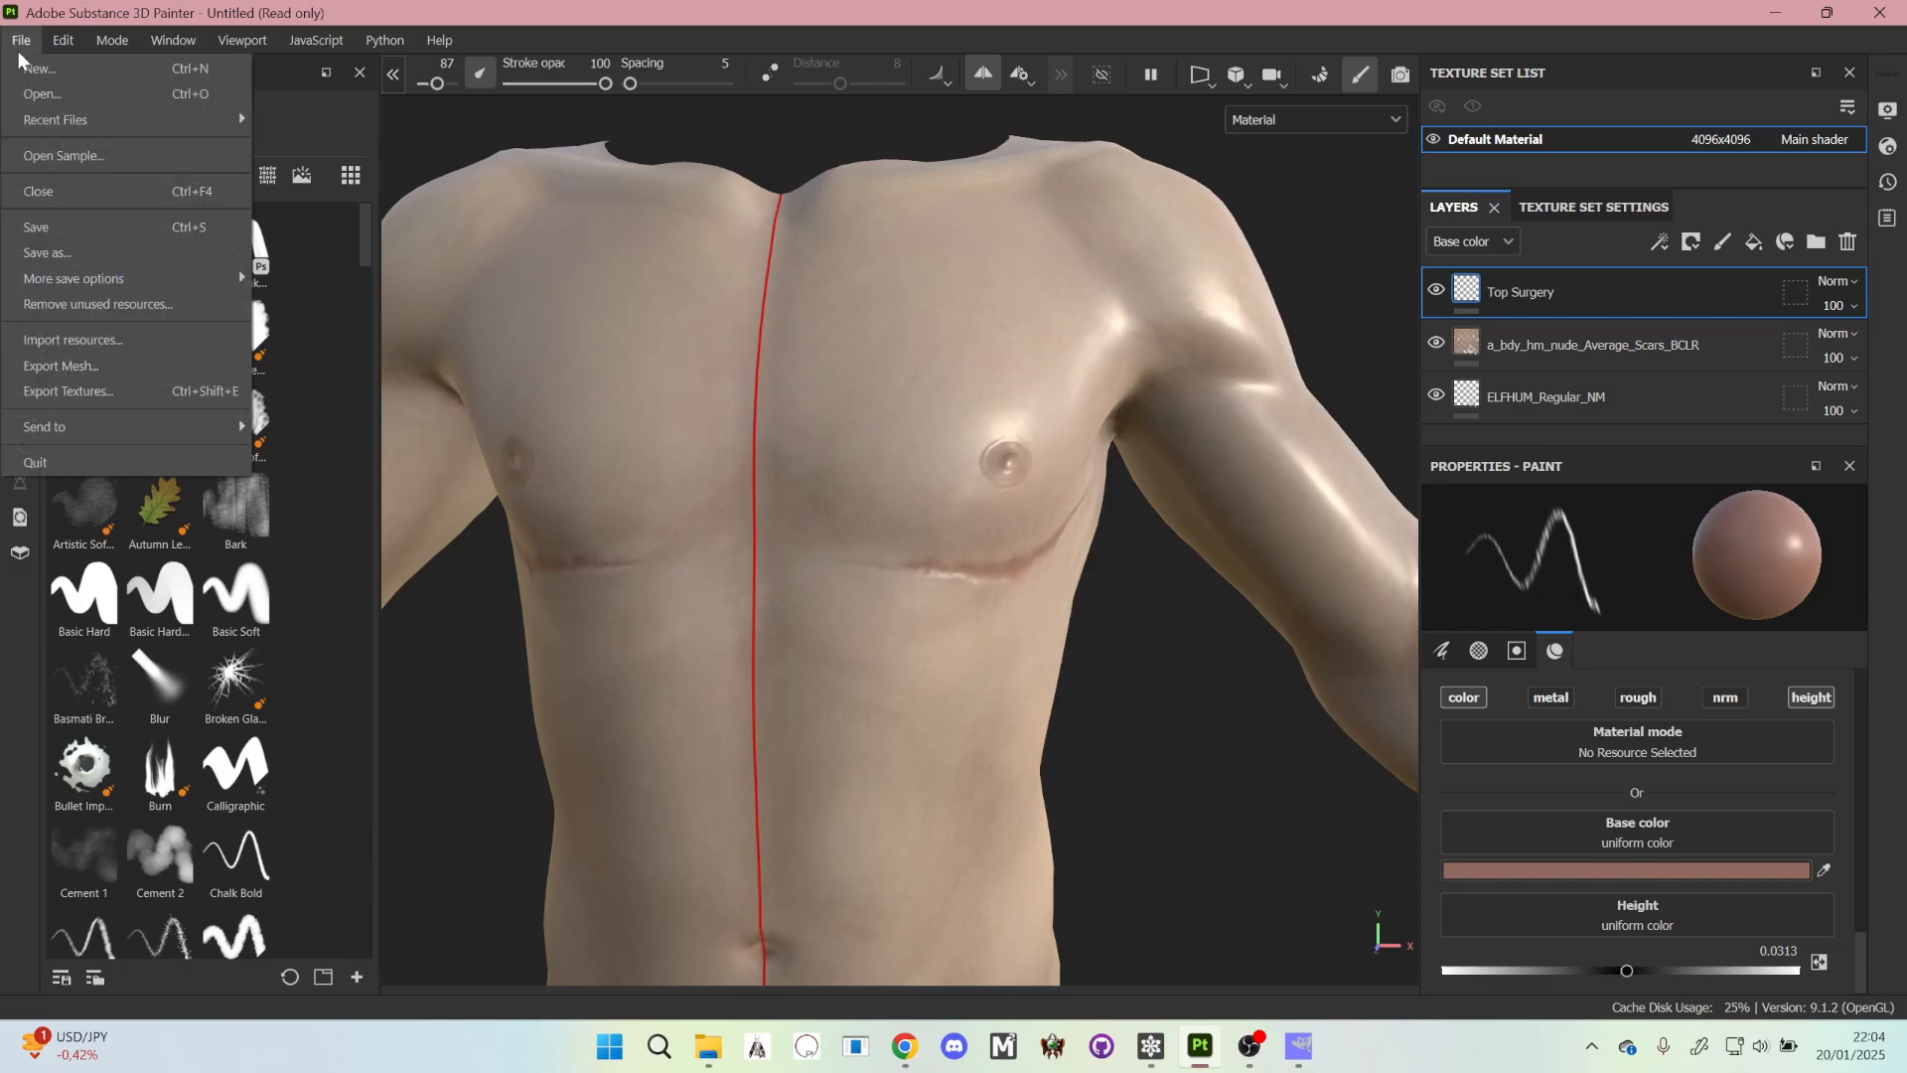
pyautogui.moveTo(54, 117)
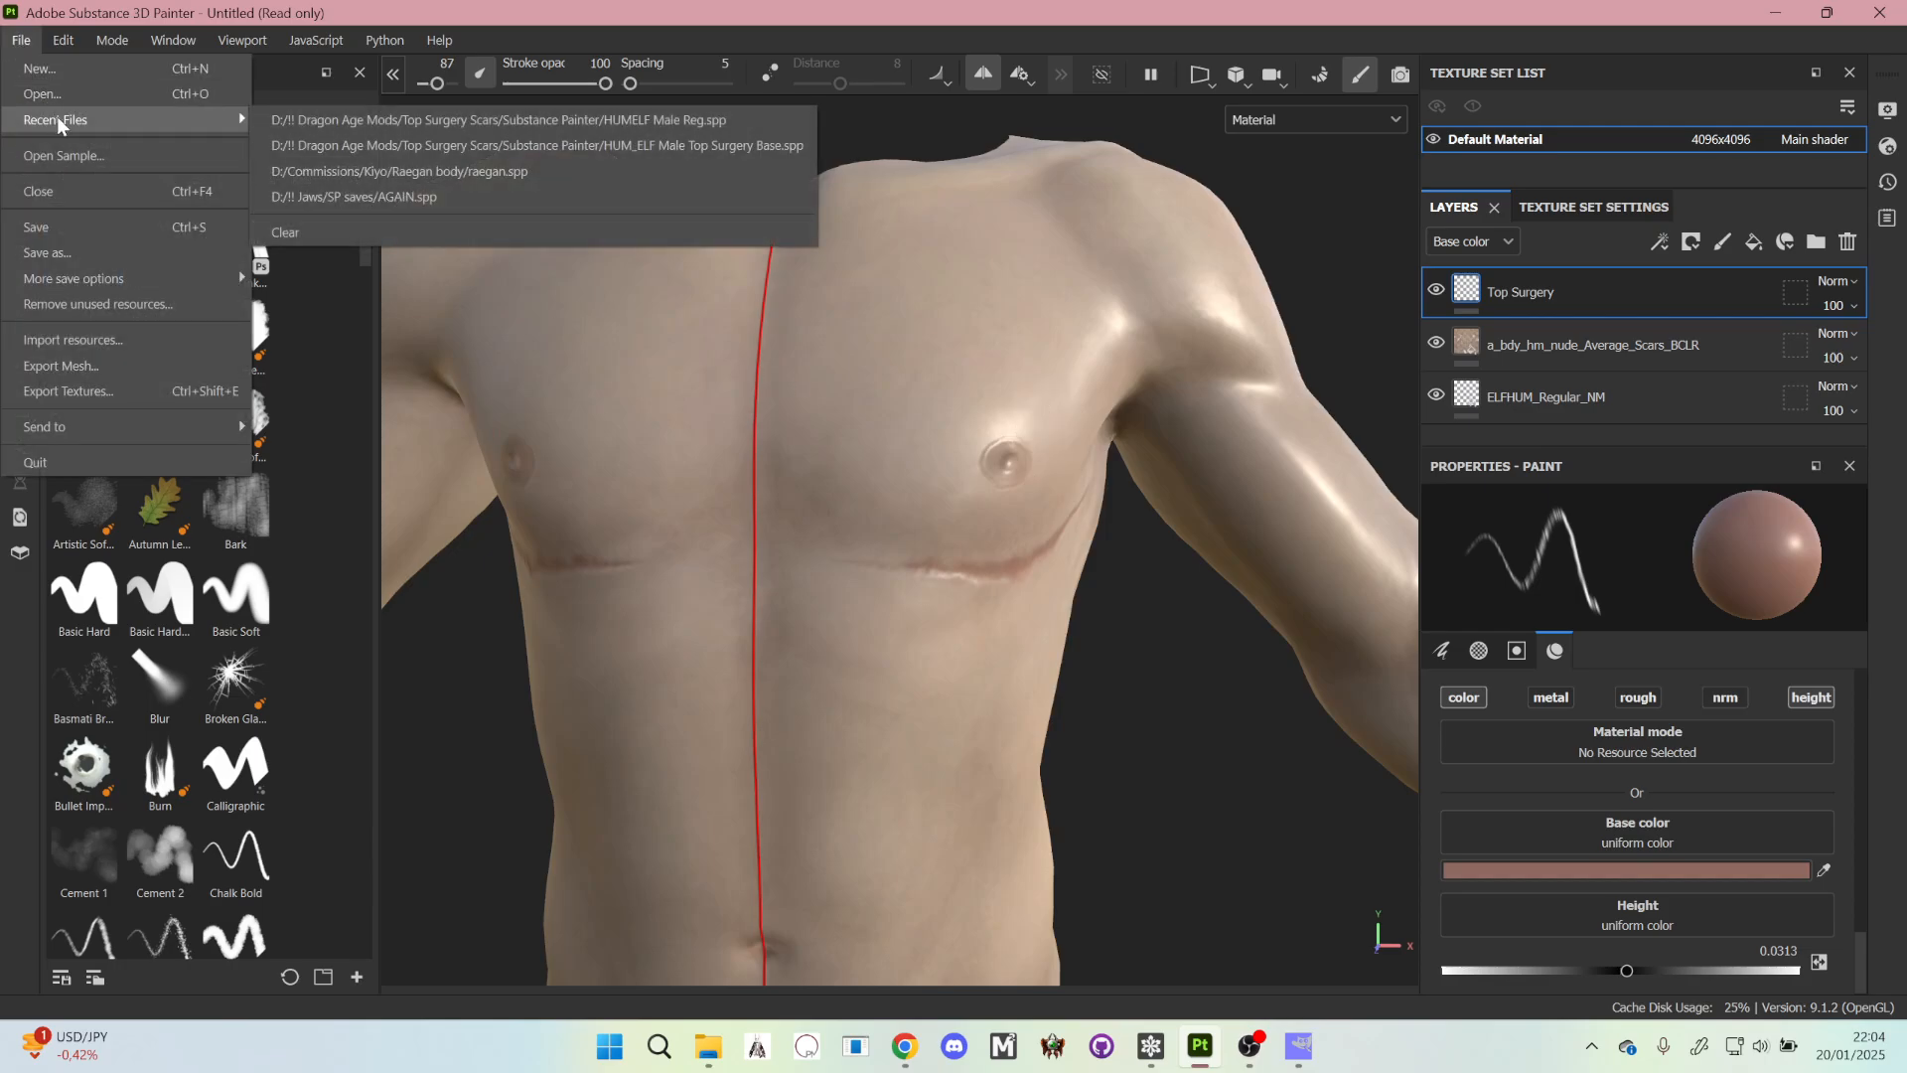
pyautogui.click(475, 144)
pyautogui.click(908, 559)
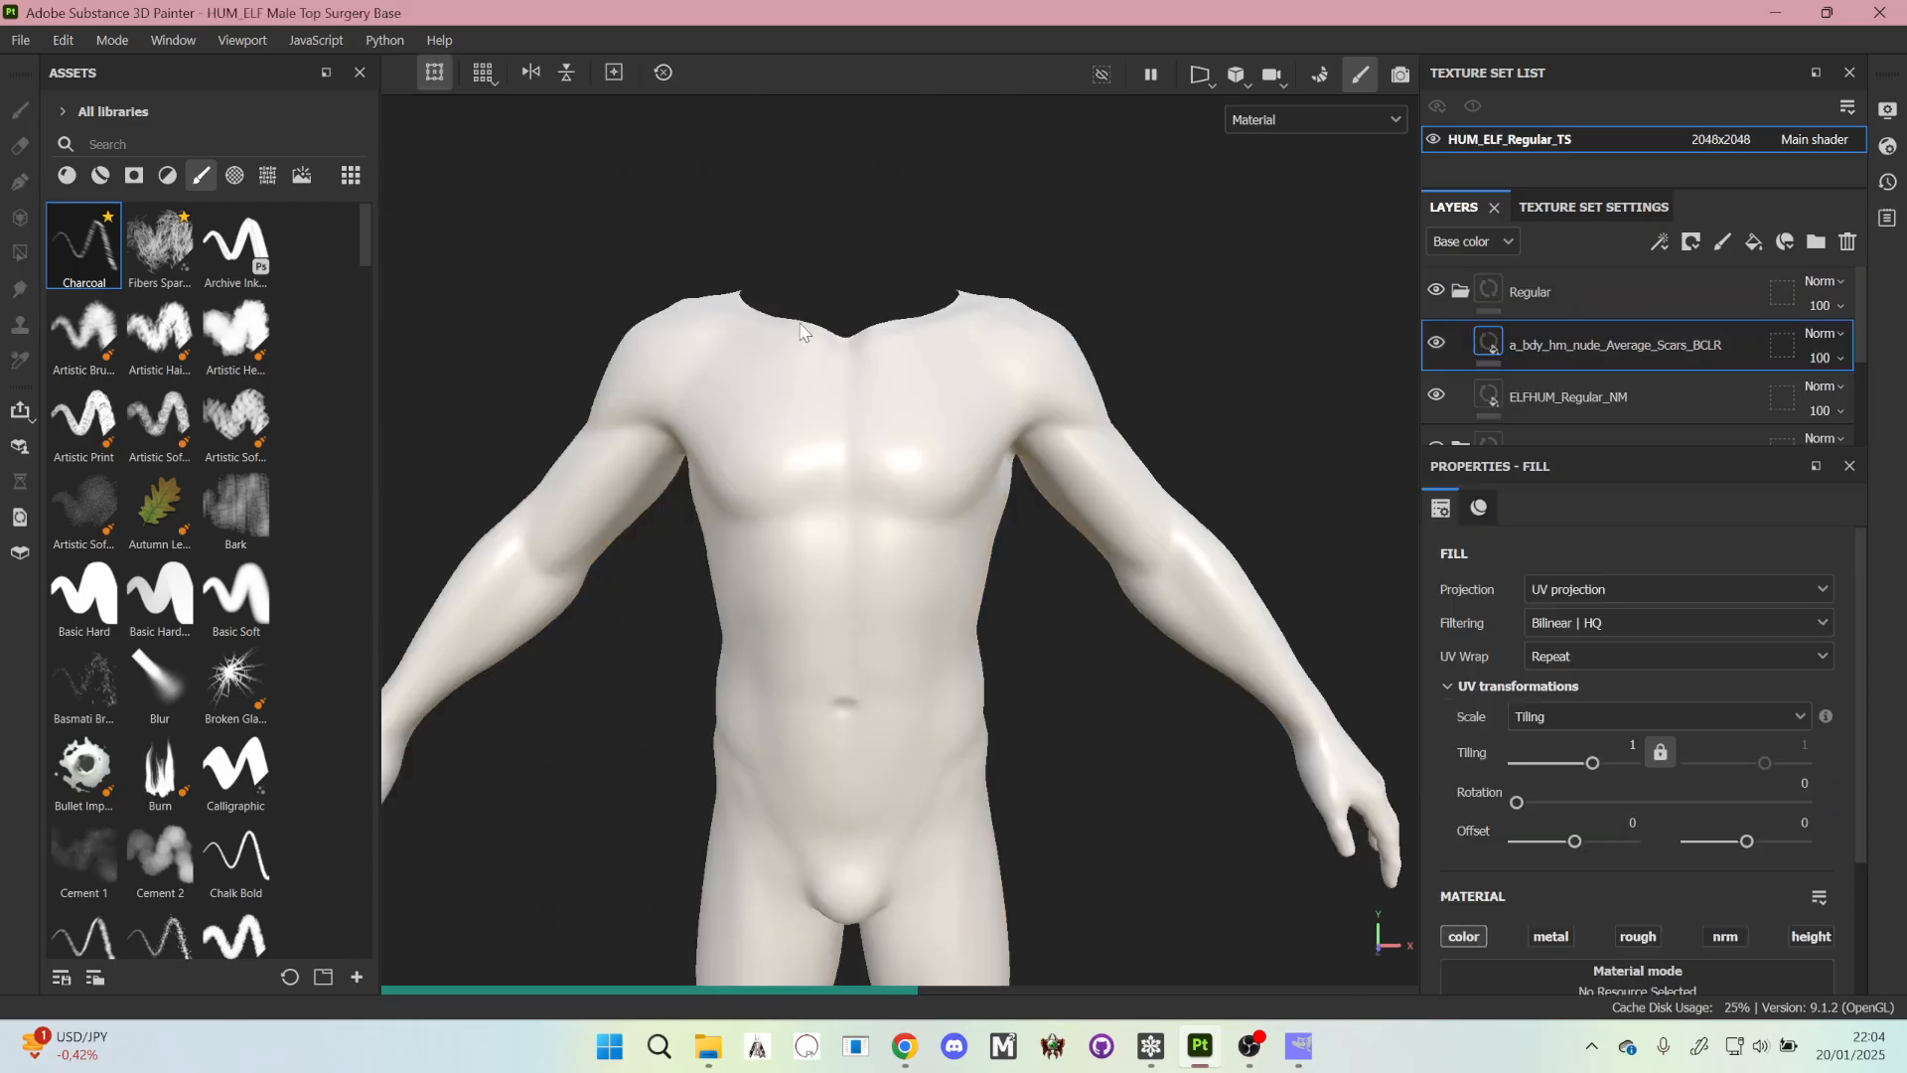
# - Examine the base project's layer stack, from the Regular folder down to the Heavy, Muscular and Skinny folders
pyautogui.moveTo(1053, 568)
pyautogui.keyDown('alt'); pyautogui.mouseDown()
pyautogui.moveTo(1087, 621)
pyautogui.moveTo(1089, 556)
pyautogui.mouseUp(); pyautogui.keyUp('alt')
pyautogui.scroll(-5, 1546, 361)
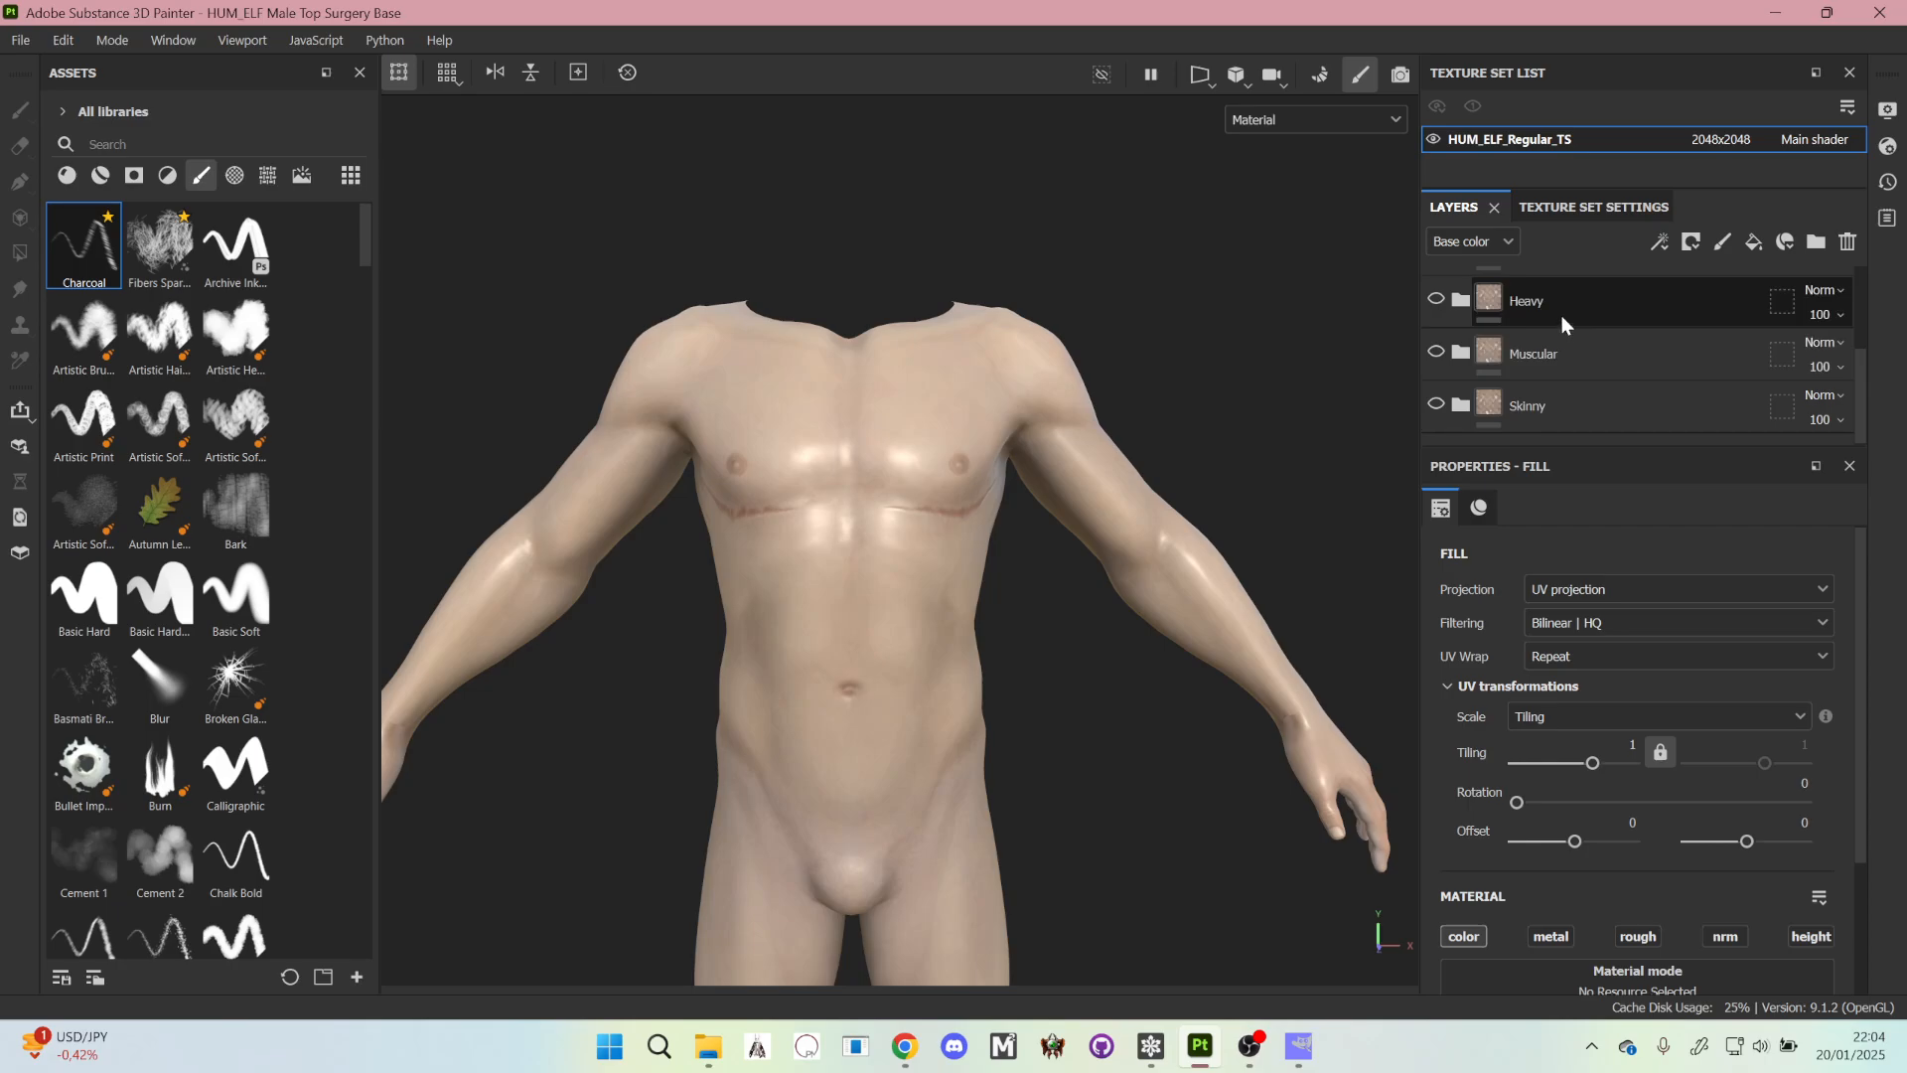
pyautogui.scroll(5, 1561, 316)
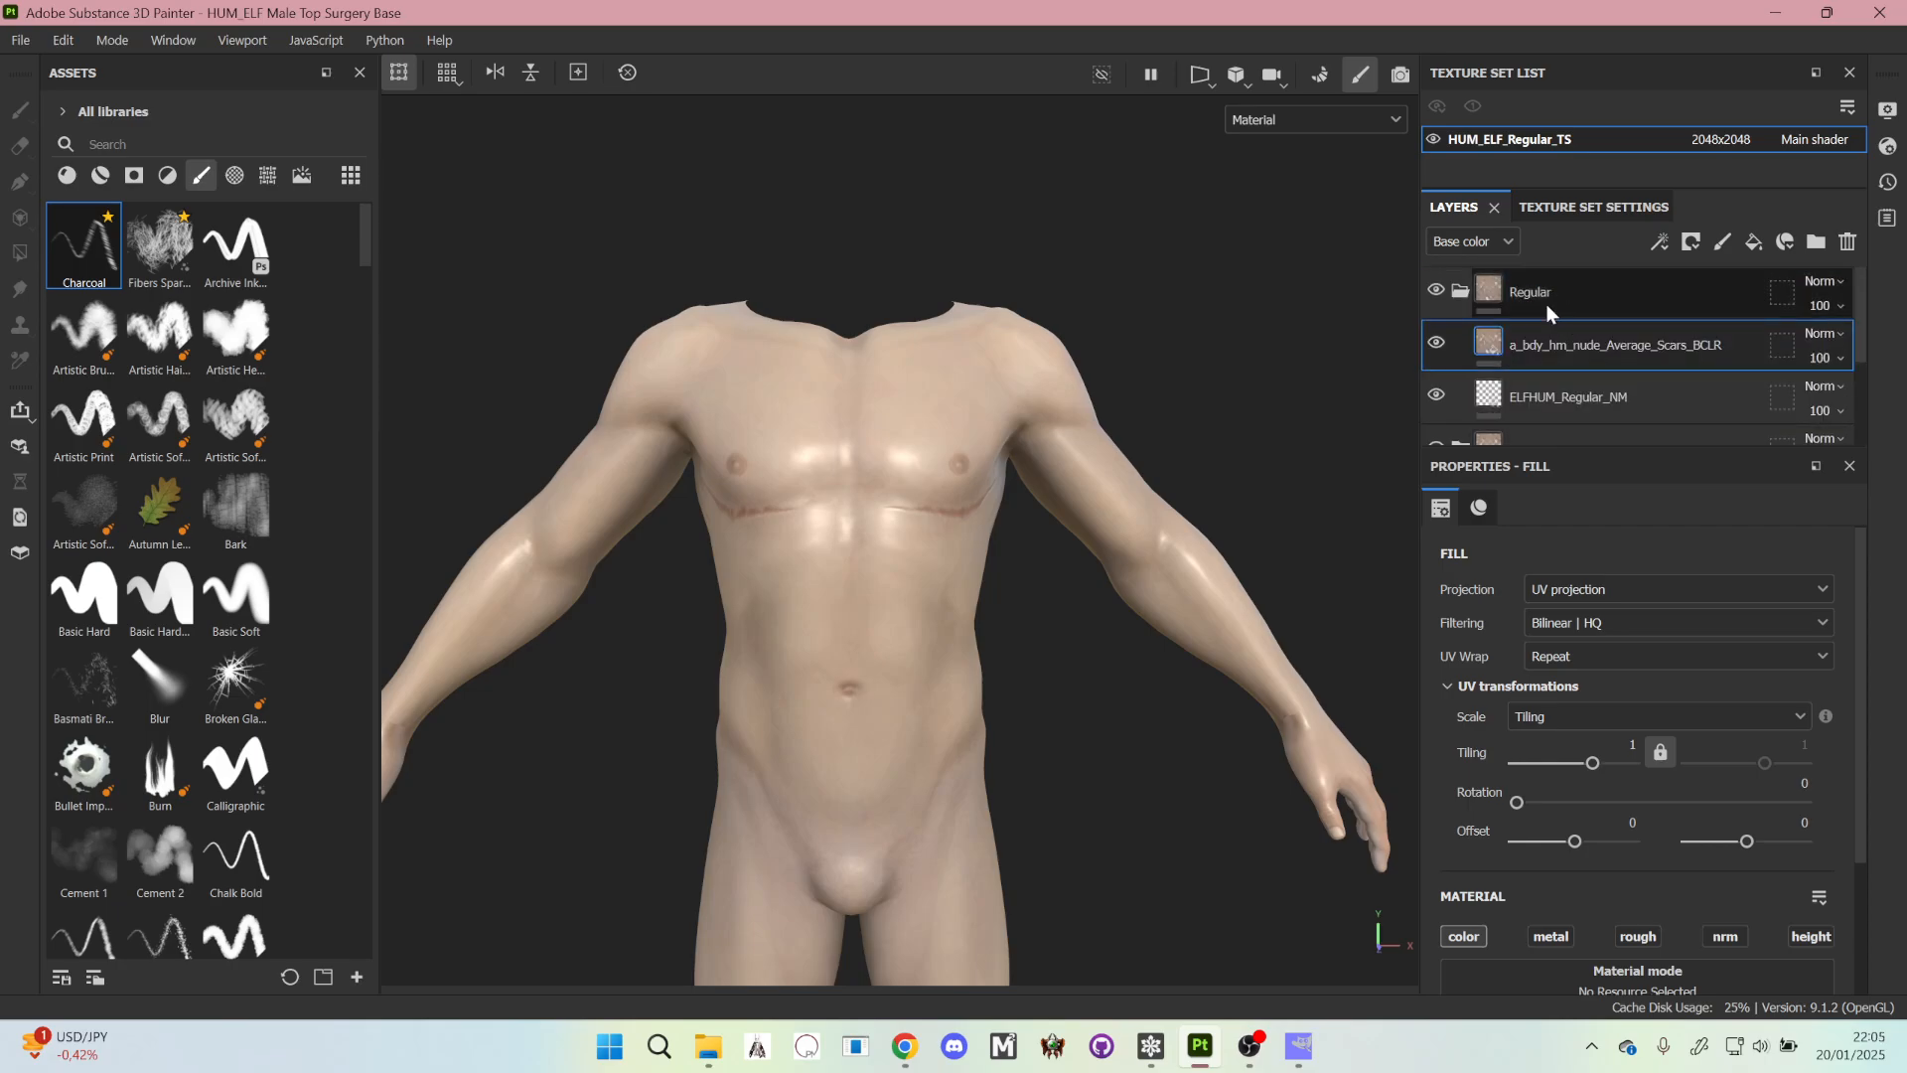
pyautogui.scroll(-5, 1547, 304)
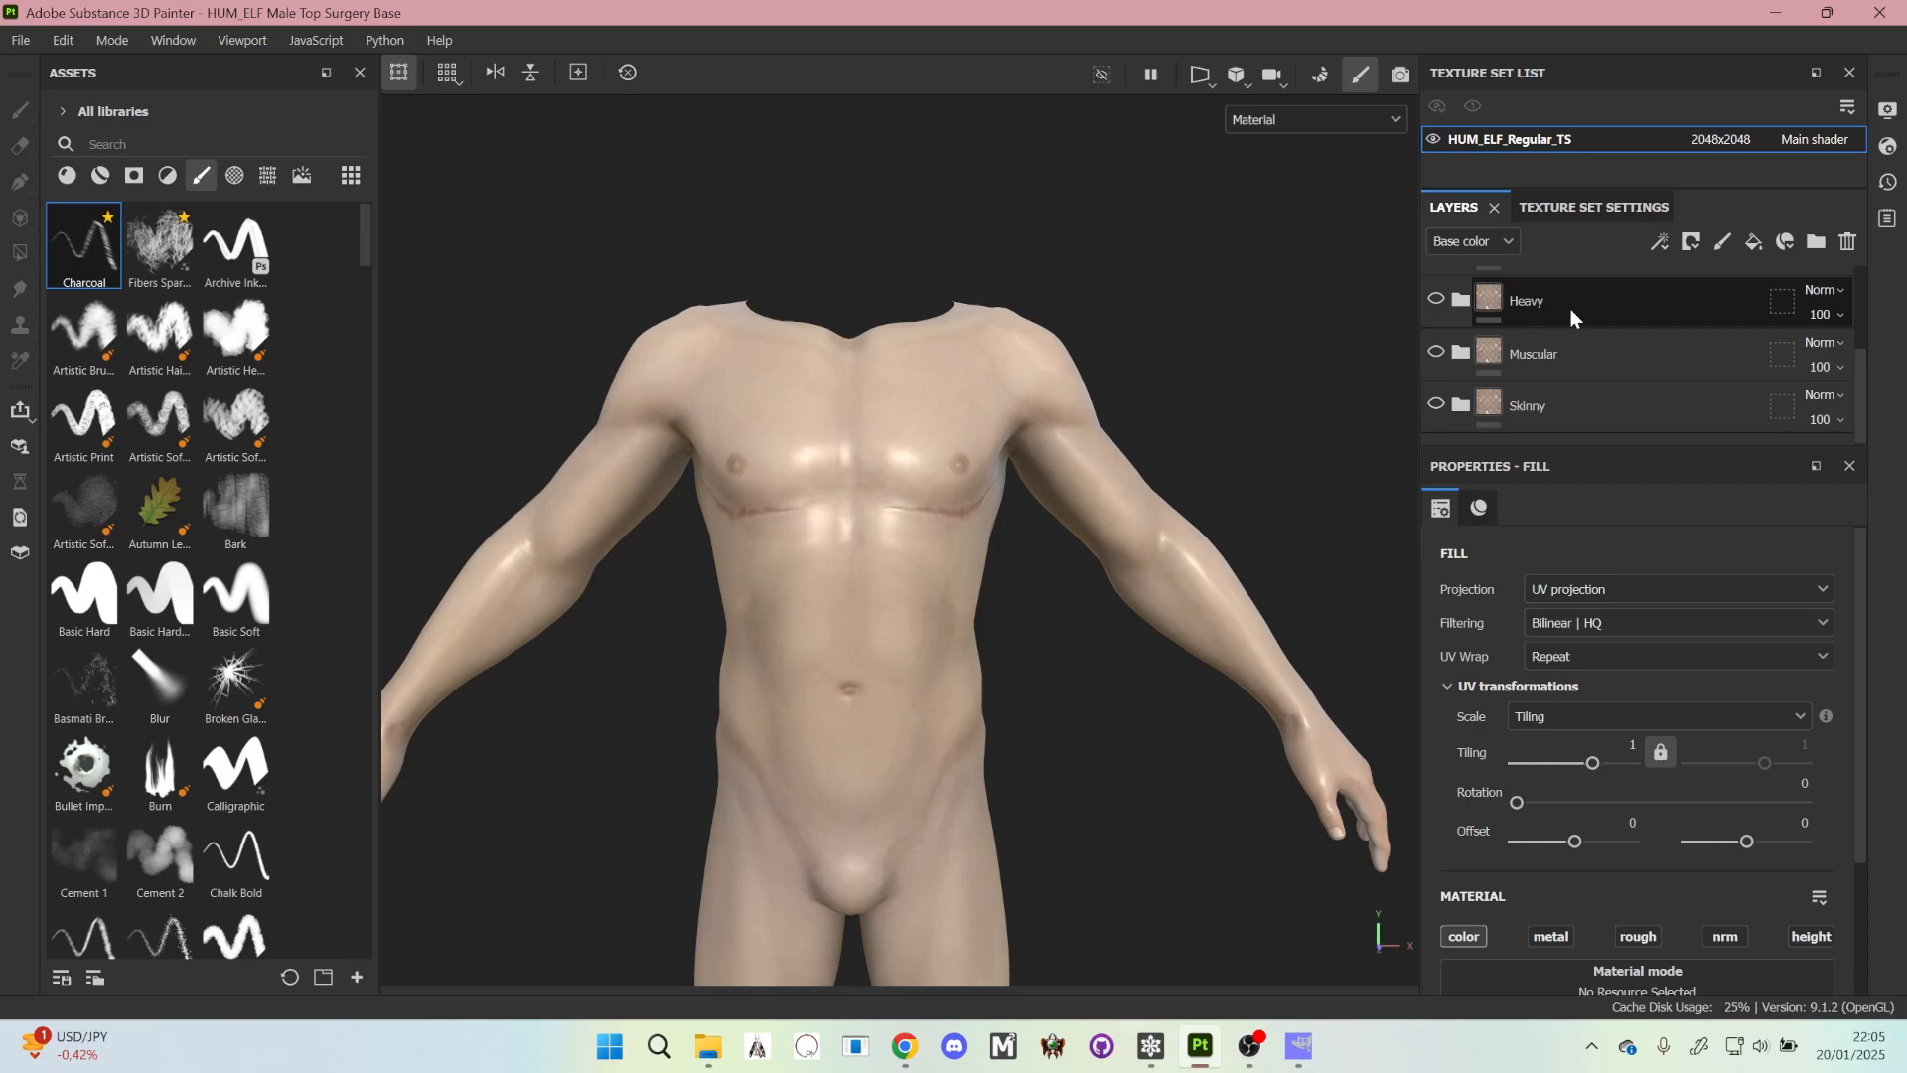
pyautogui.scroll(5, 1557, 360)
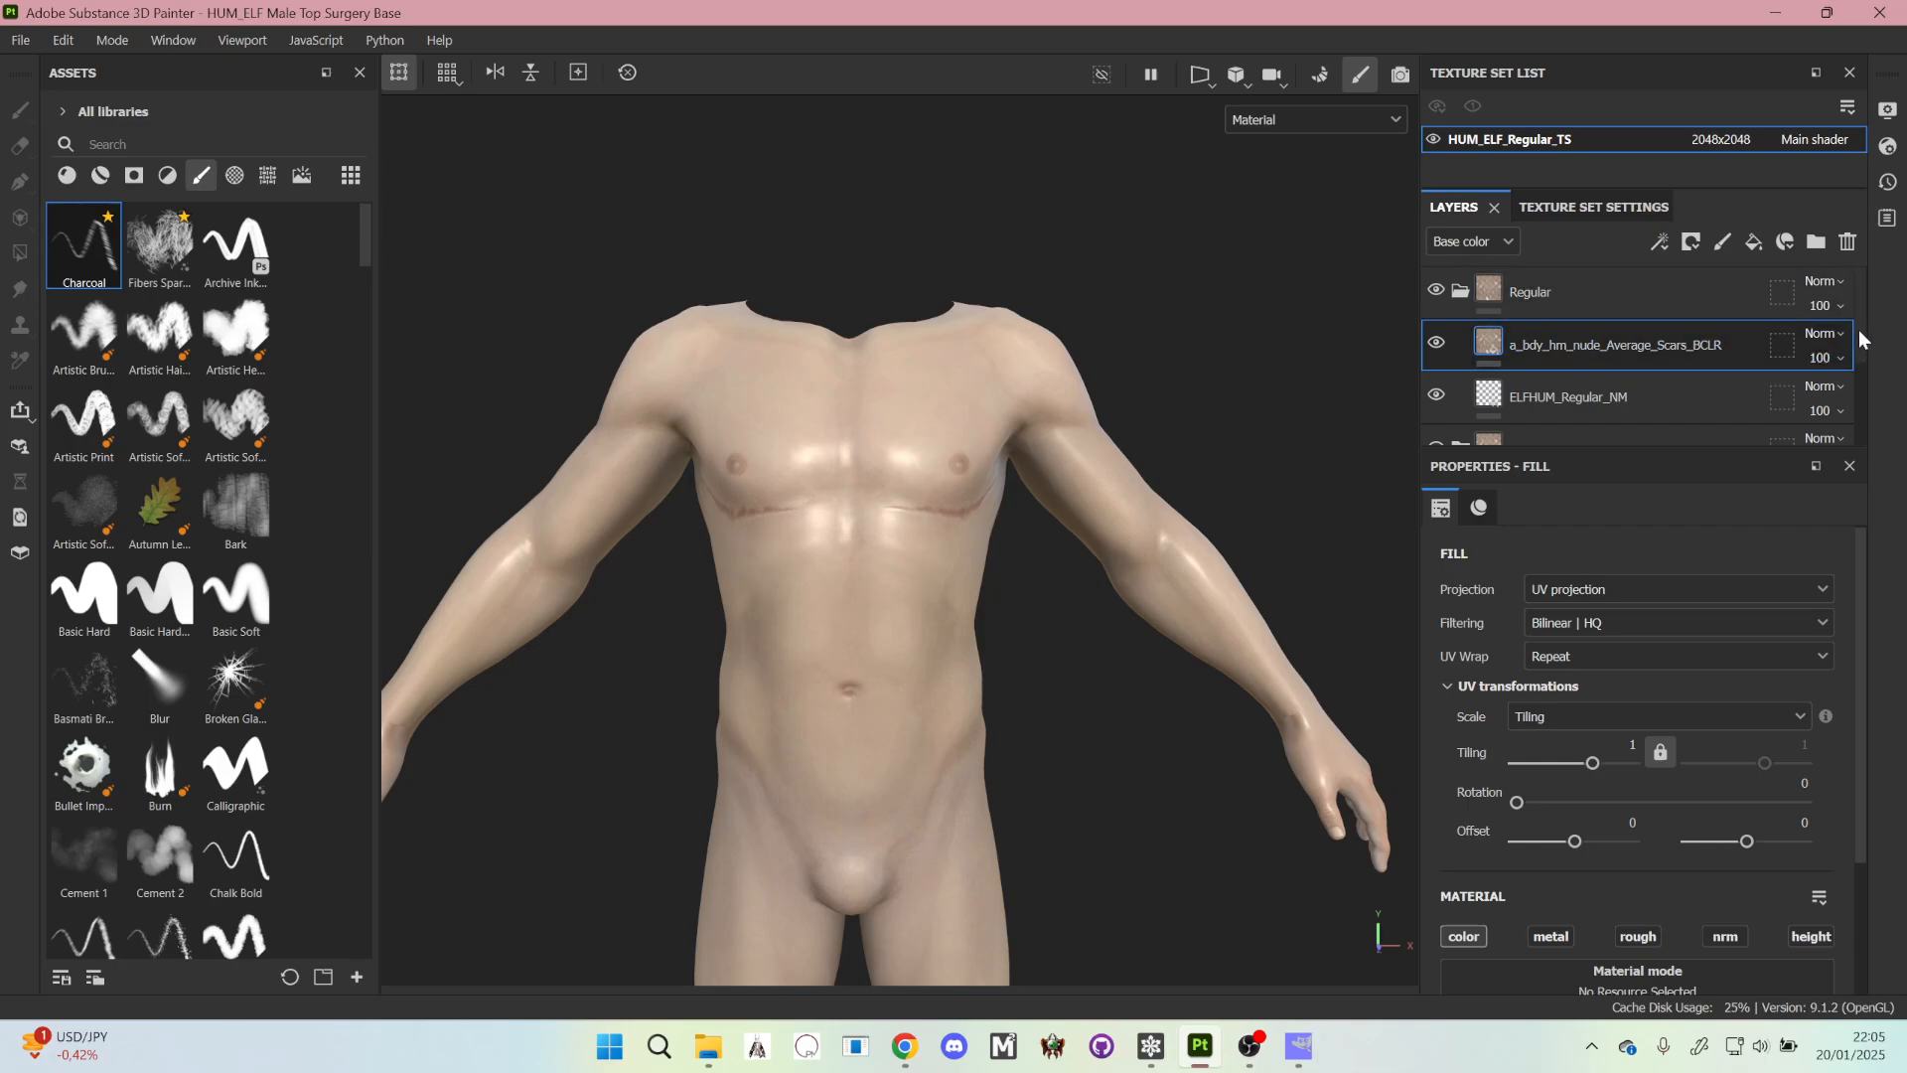
pyautogui.moveTo(1860, 336)
pyautogui.mouseDown()
pyautogui.moveTo(1867, 392)
pyautogui.moveTo(1861, 324)
pyautogui.mouseUp()
pyautogui.scroll(-5, 1510, 328)
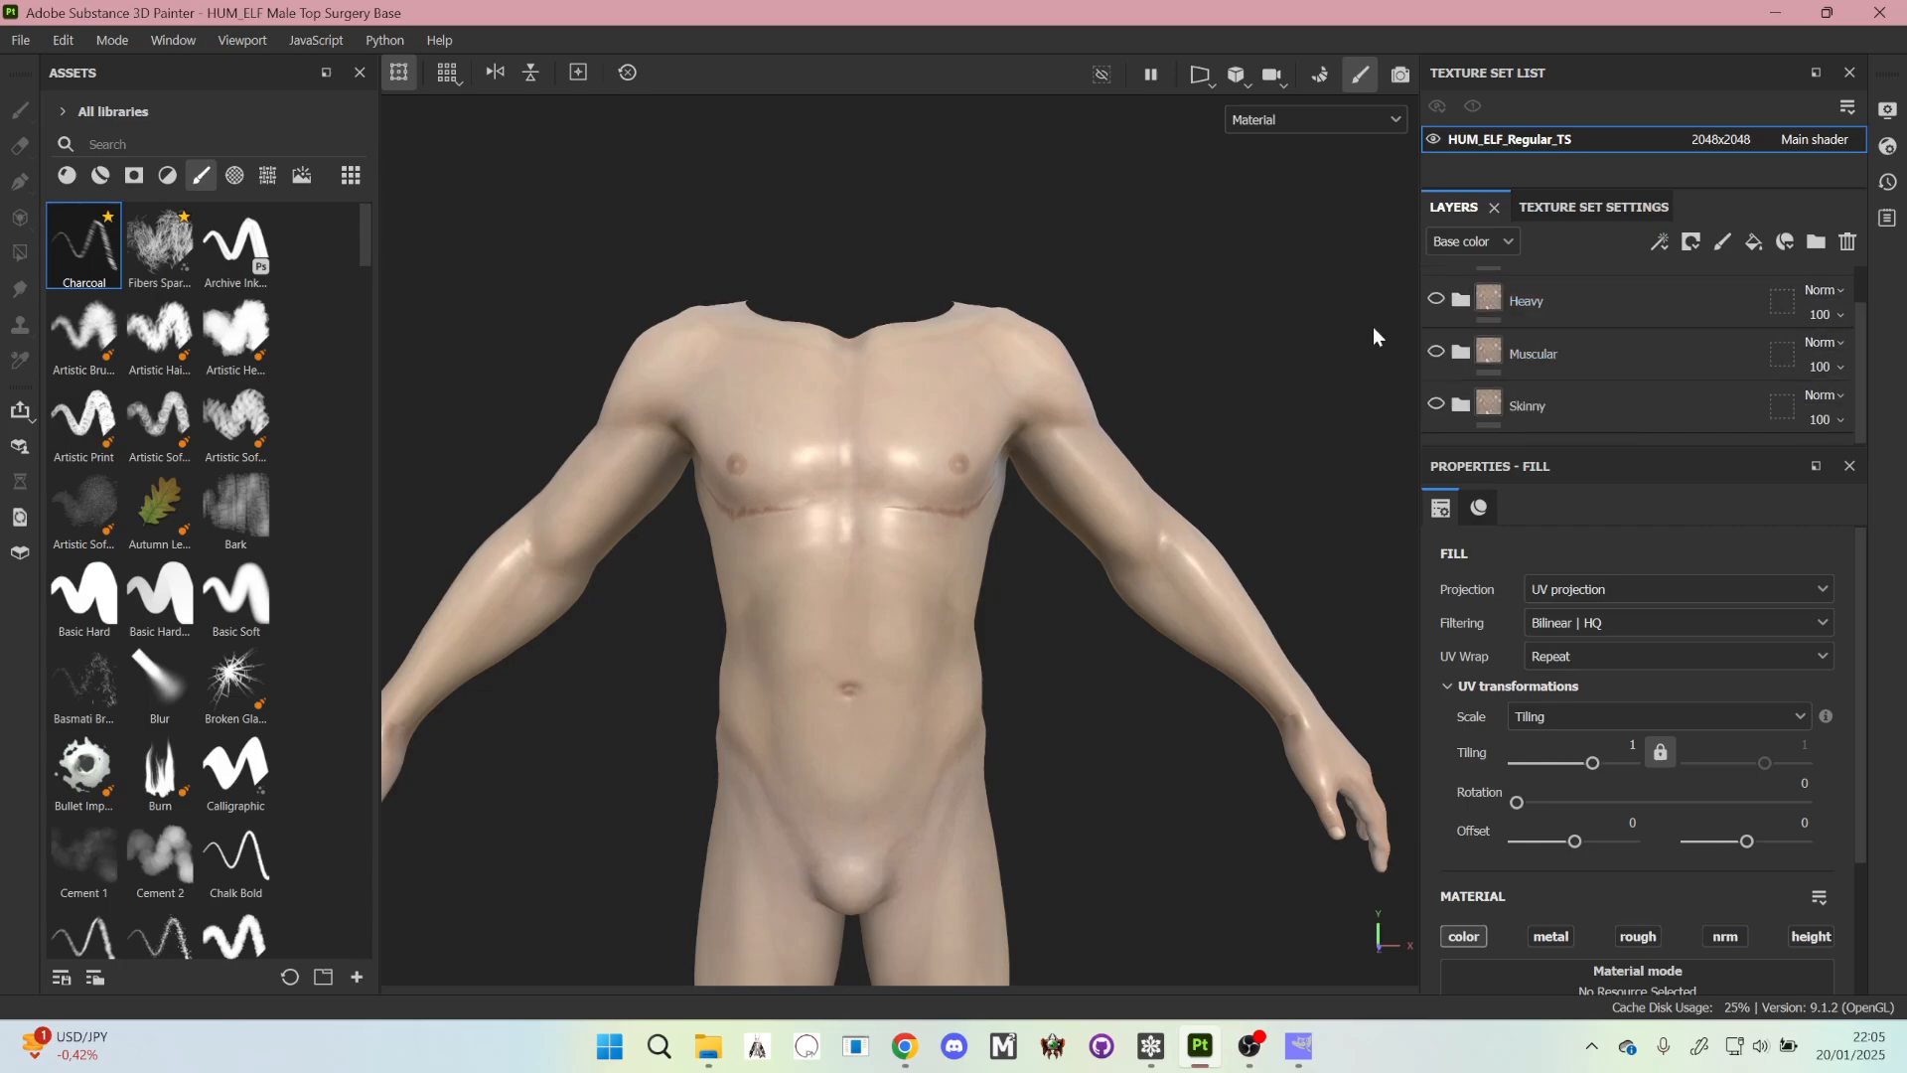
# - Open the recent project "HUMELF Male Reg.spp" and hide its Skinny layer folder
pyautogui.click(18, 40)
pyautogui.moveTo(57, 117)
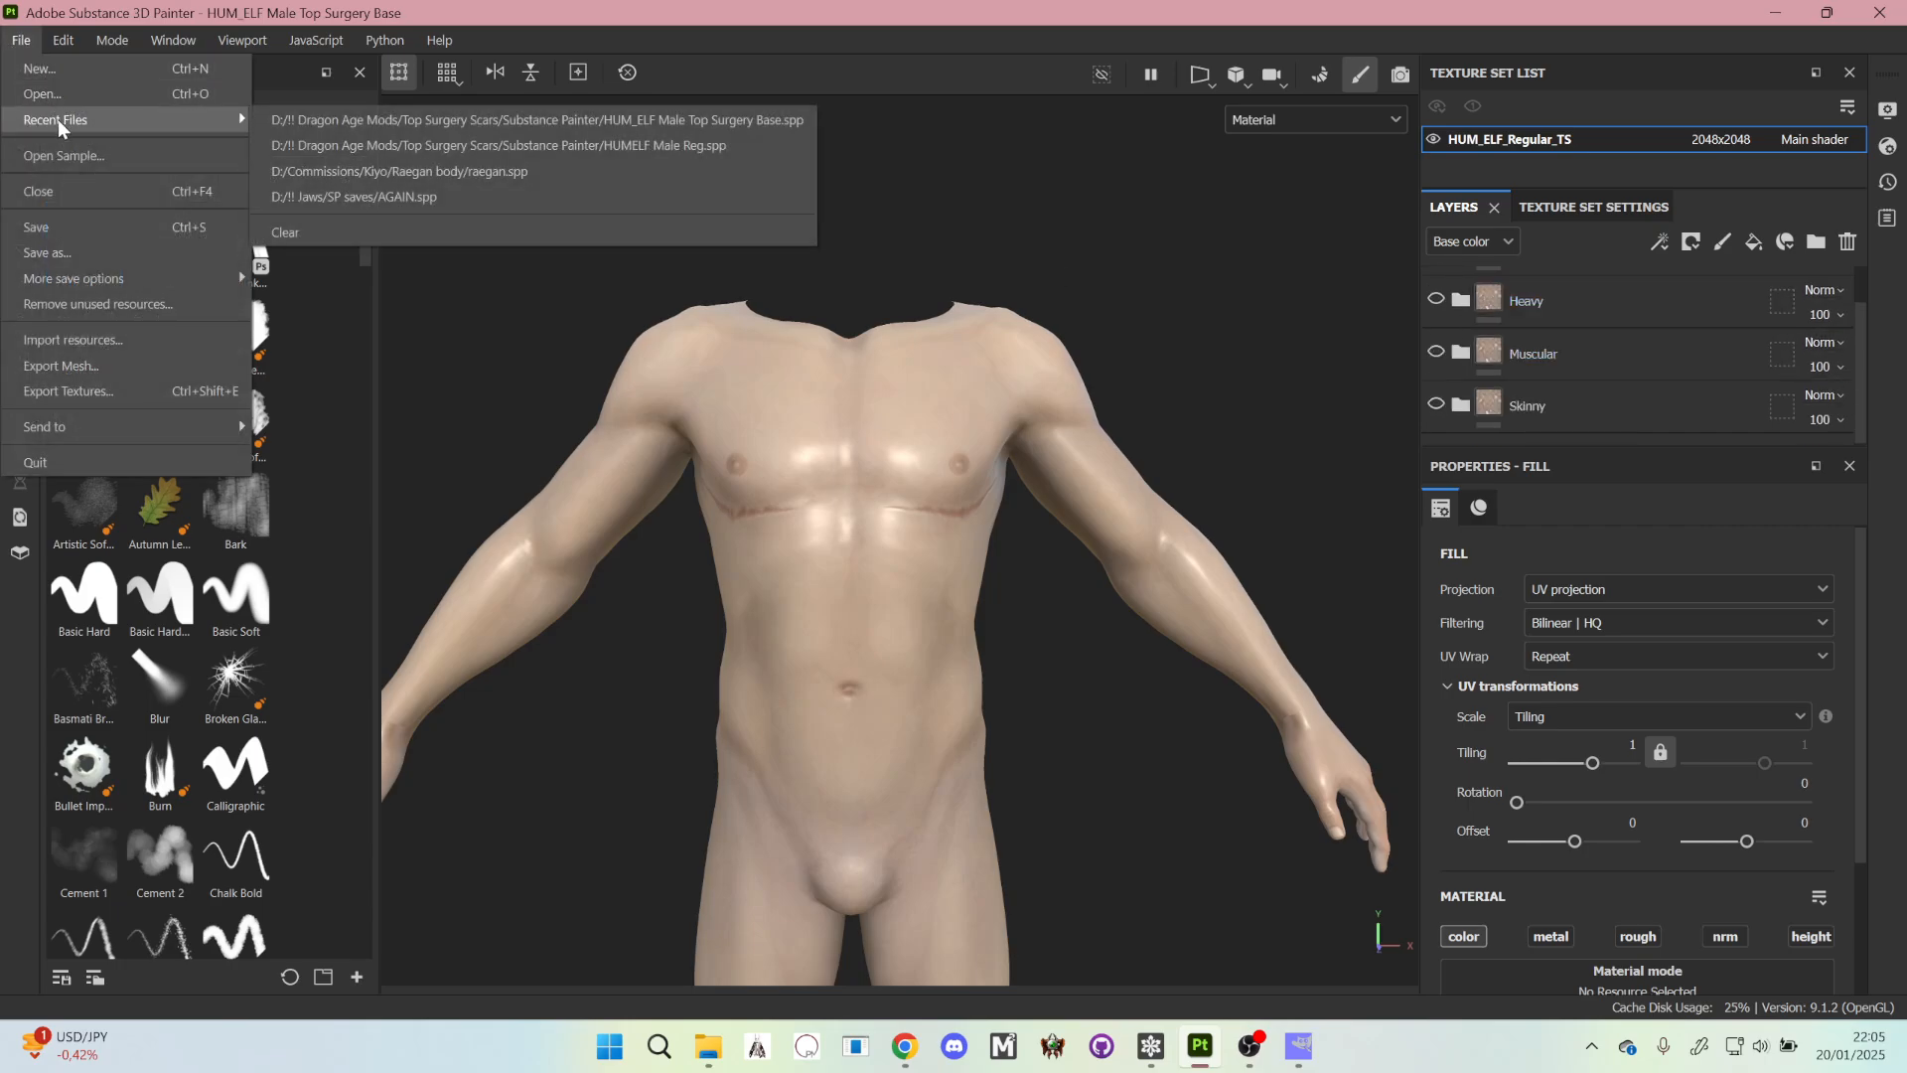
pyautogui.click(349, 144)
pyautogui.click(894, 548)
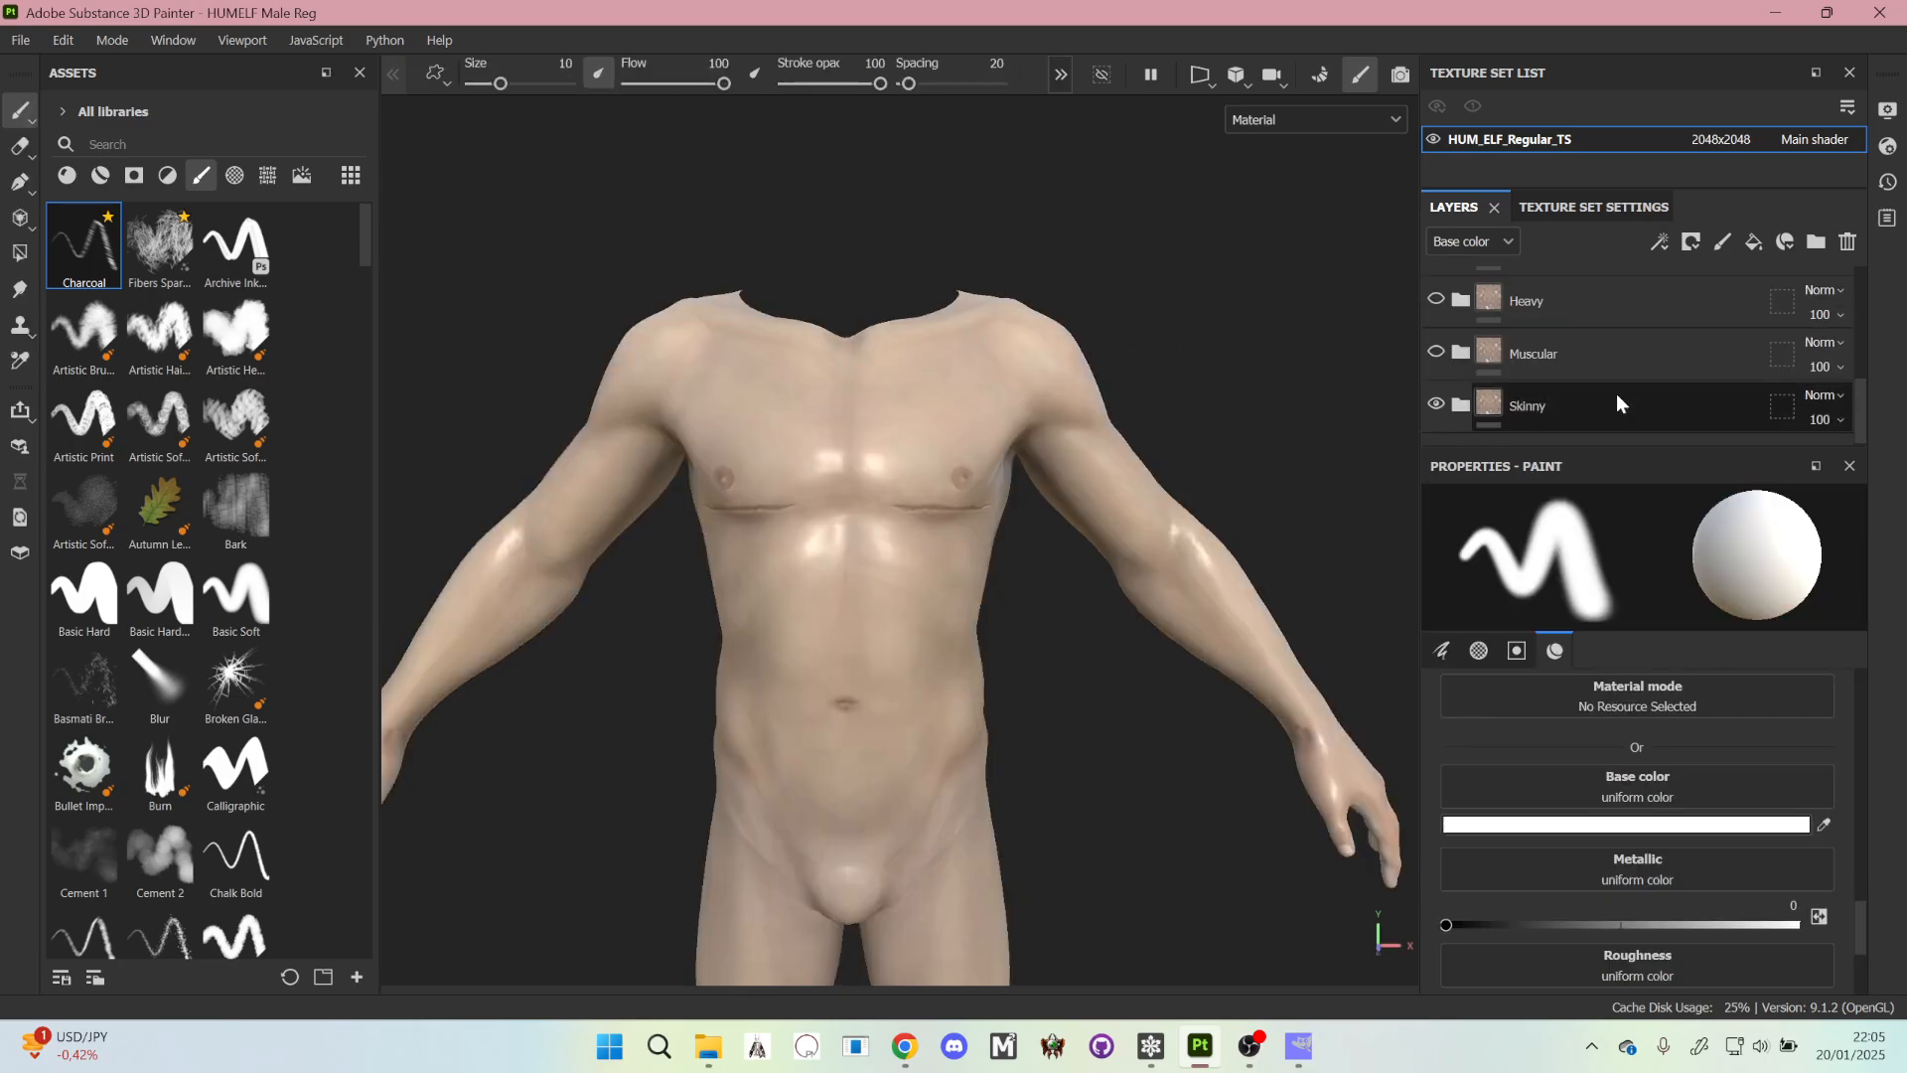
pyautogui.click(1437, 405)
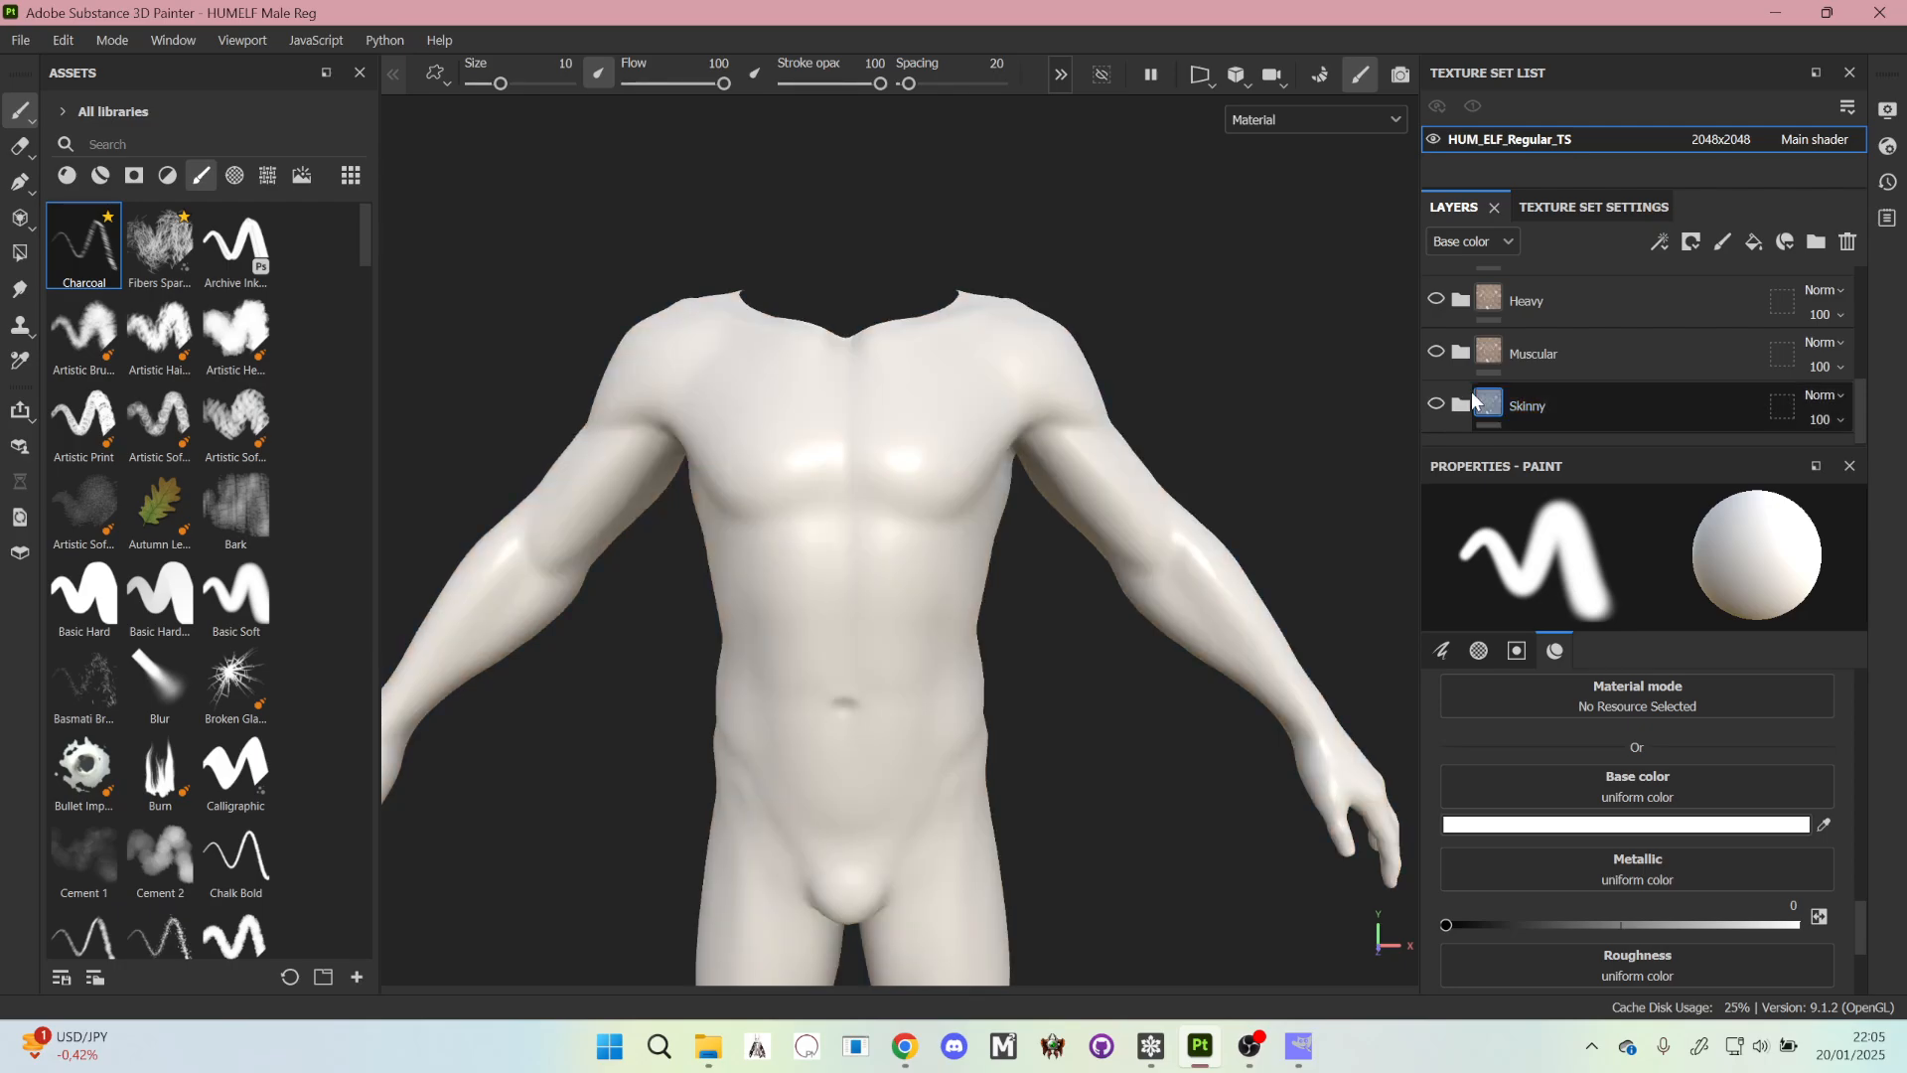
# - Collapse the Top Surgery layer folder and toggle its visibility to compare the chest with and without scars
pyautogui.scroll(2, 1464, 385)
pyautogui.scroll(4, 1581, 342)
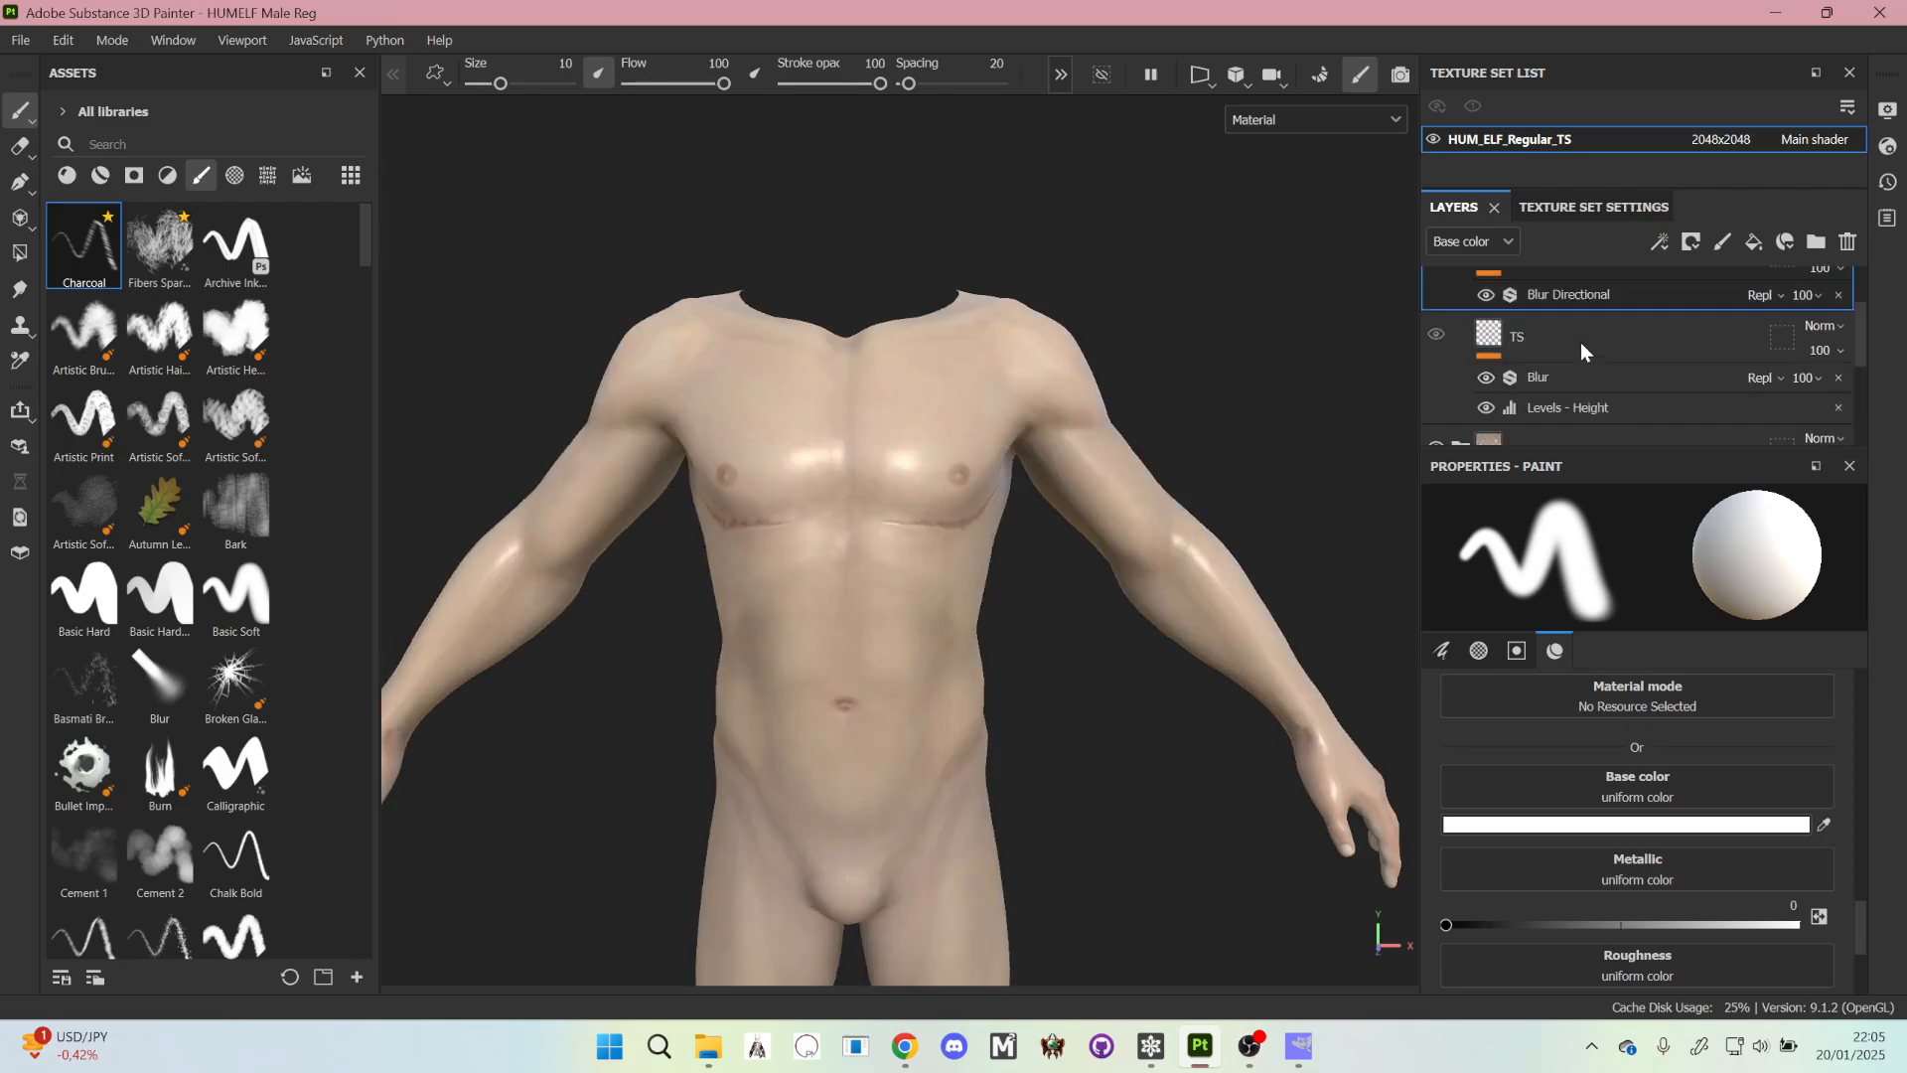
pyautogui.click(1461, 292)
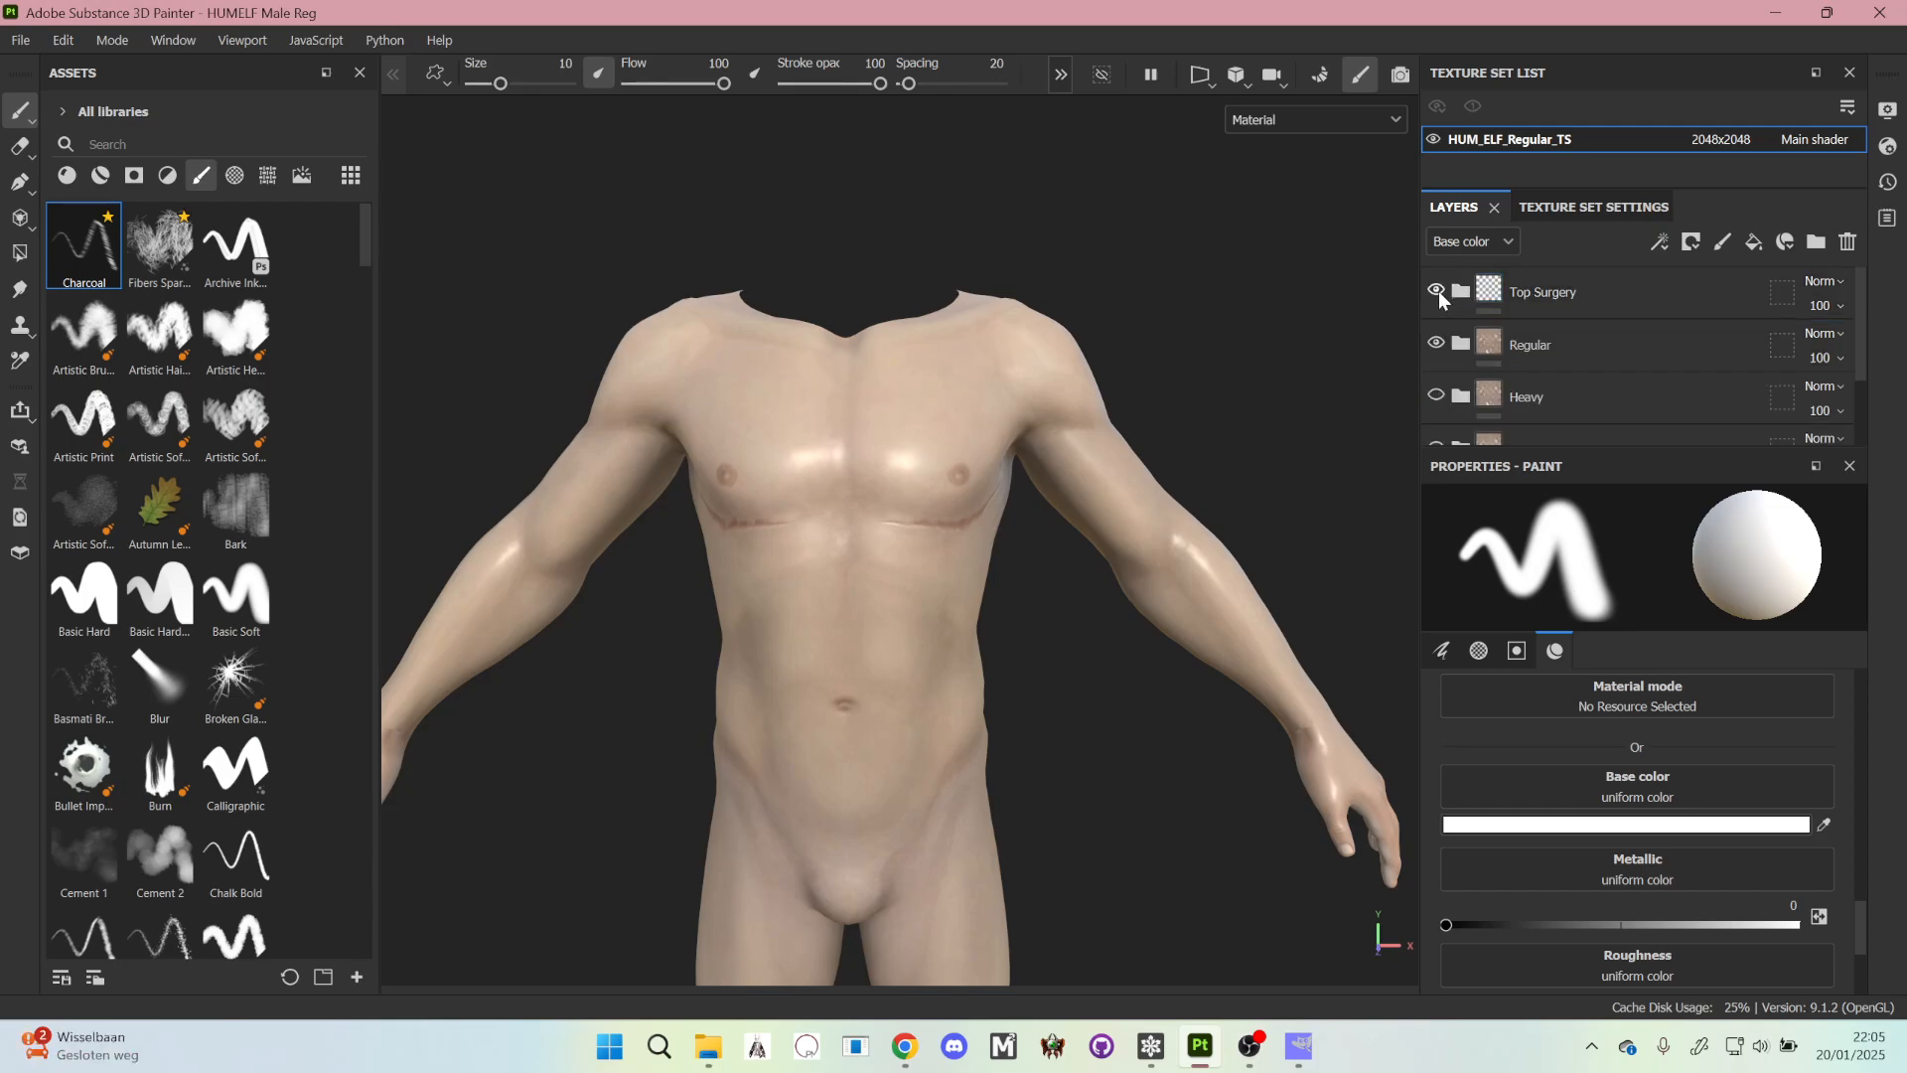
pyautogui.click(1436, 290)
# - Examine the top surgery scars on the chest up close from the front and the side
pyautogui.scroll(3, 977, 466)
pyautogui.moveTo(1034, 480)
pyautogui.keyDown('alt'); pyautogui.mouseDown()
pyautogui.moveTo(770, 494)
pyautogui.moveTo(821, 421)
pyautogui.moveTo(956, 490)
pyautogui.moveTo(1326, 410)
pyautogui.moveTo(1111, 456)
pyautogui.moveTo(897, 442)
pyautogui.moveTo(1157, 417)
pyautogui.mouseUp(); pyautogui.keyUp('alt')
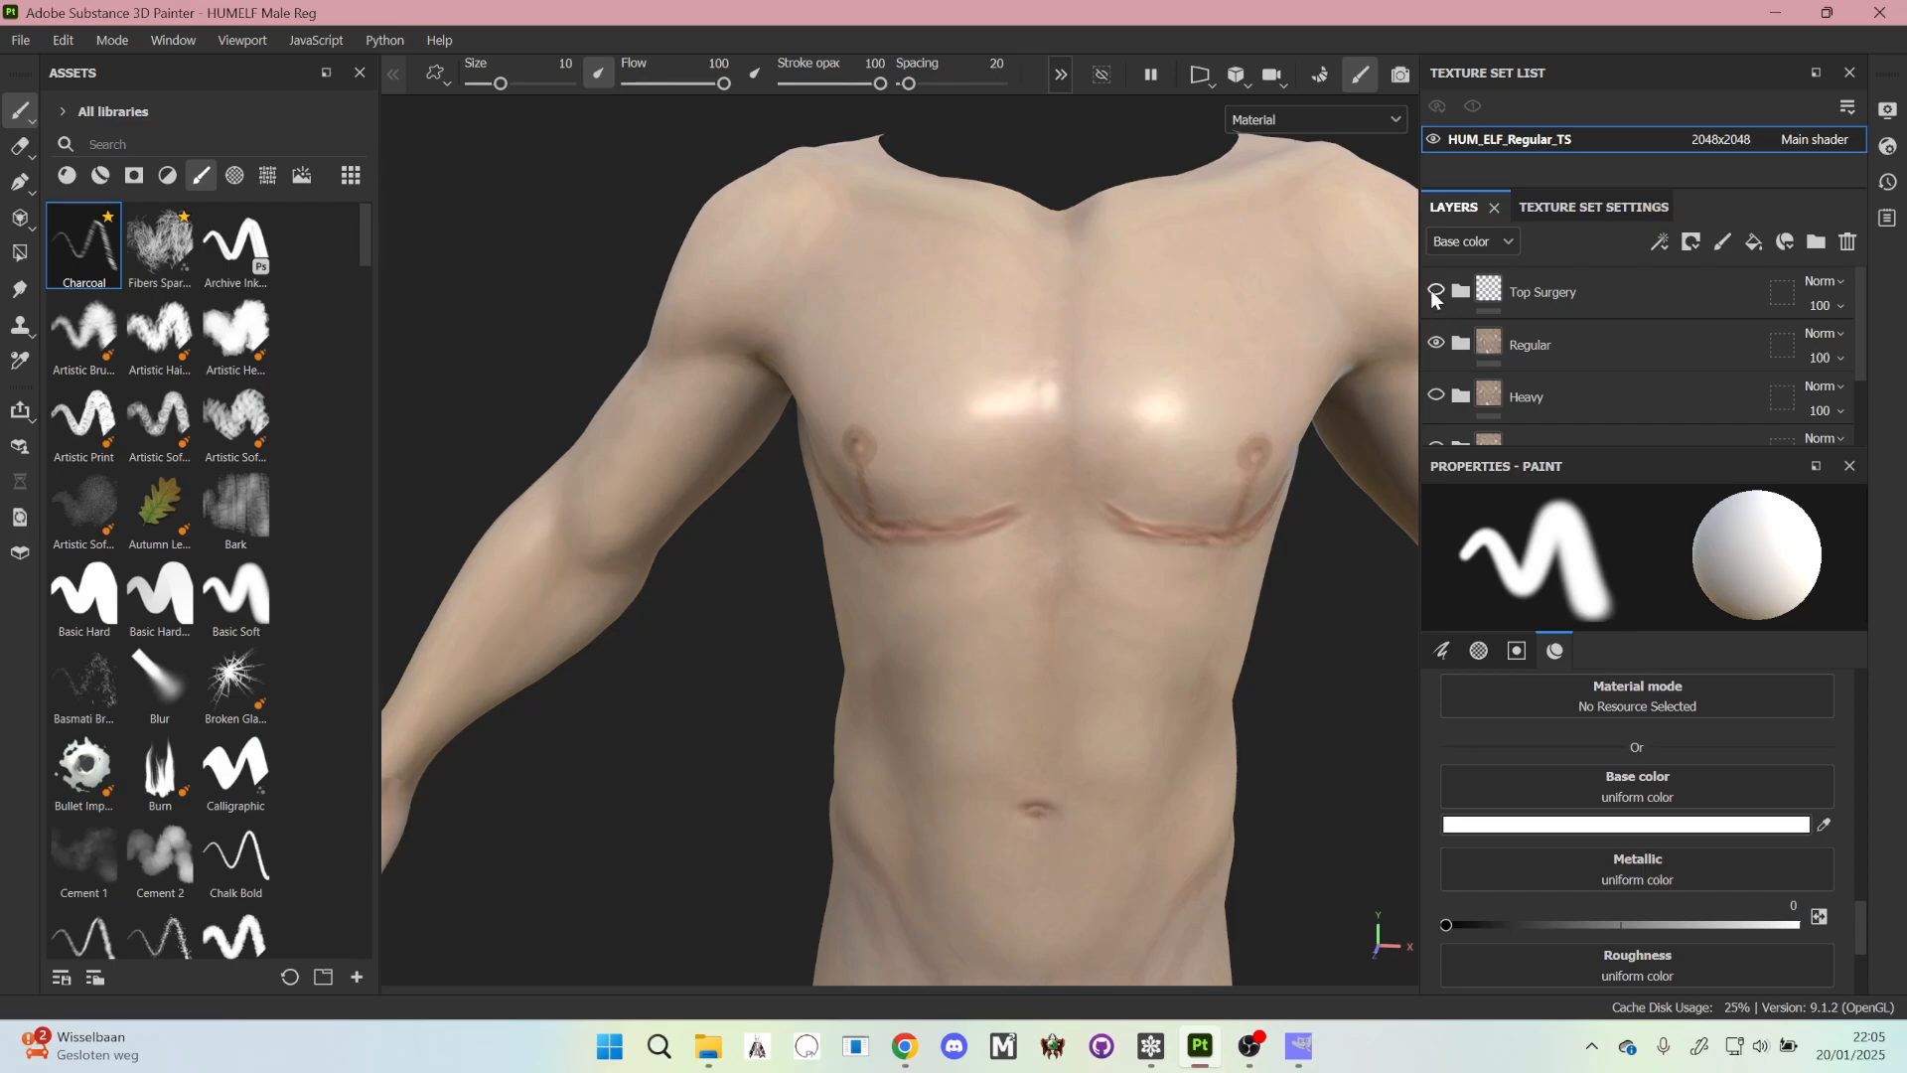
pyautogui.keyDown('alt'); pyautogui.moveTo(931, 460); pyautogui.dragTo(695, 467); pyautogui.keyUp('alt')
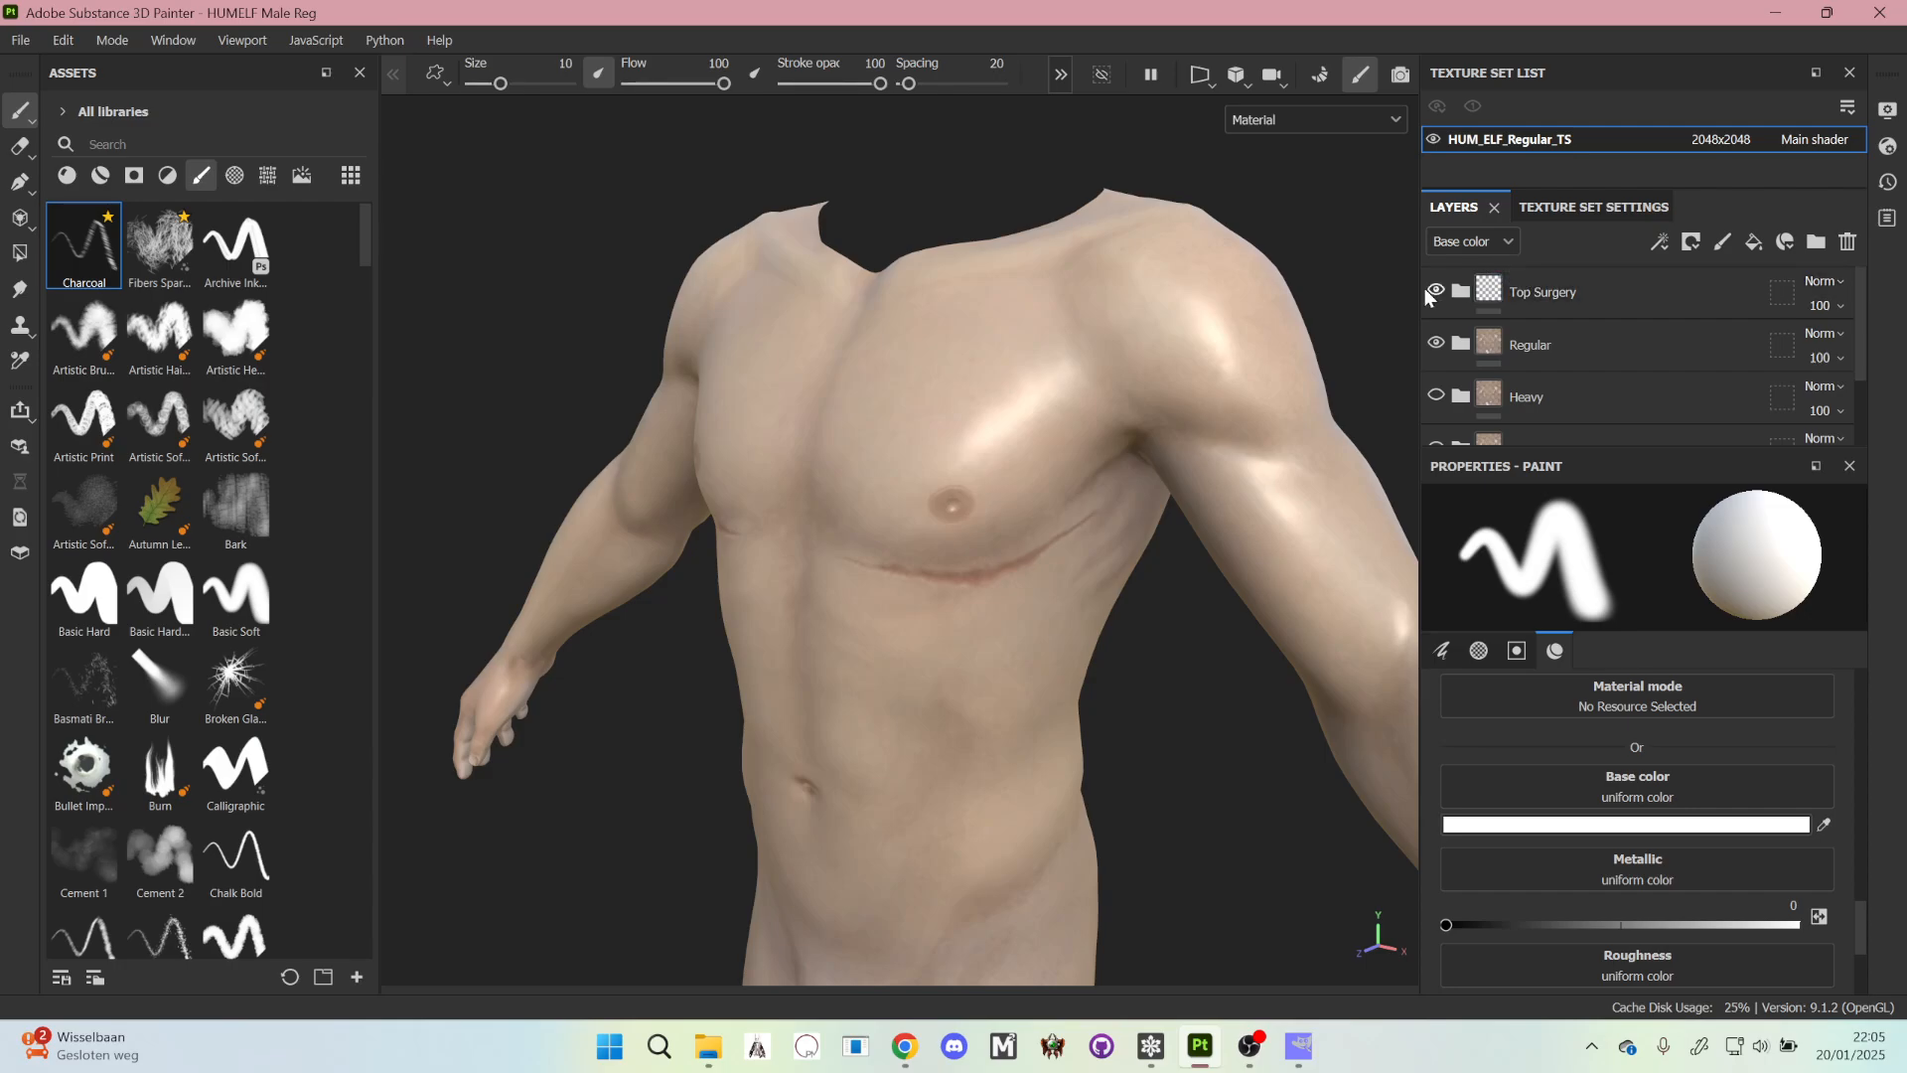
pyautogui.keyDown('alt'); pyautogui.moveTo(919, 438); pyautogui.dragTo(881, 395); pyautogui.keyUp('alt')
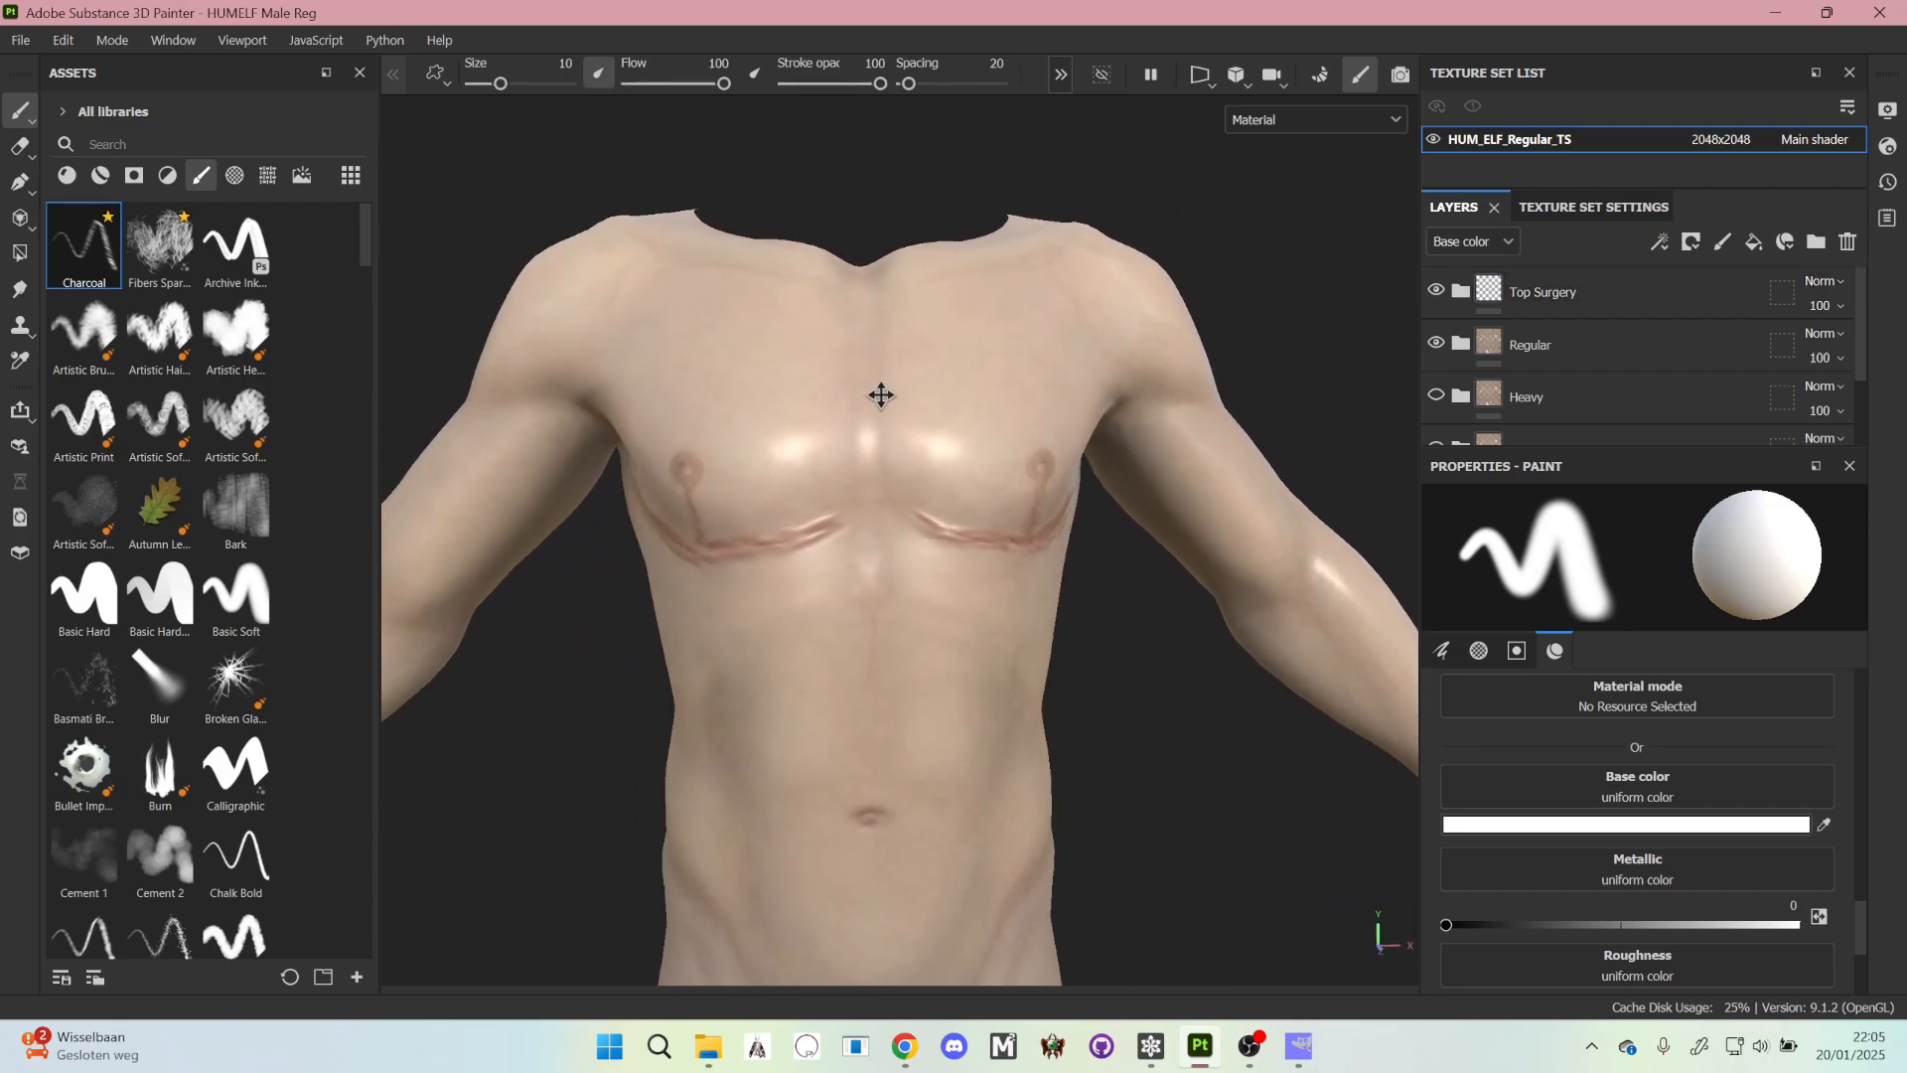
pyautogui.keyDown('alt'); pyautogui.moveTo(880, 396); pyautogui.dragTo(908, 391, button='middle'); pyautogui.keyUp('alt')
pyautogui.scroll(-2, 913, 405)
pyautogui.keyDown('alt'); pyautogui.moveTo(986, 433); pyautogui.dragTo(979, 468); pyautogui.keyUp('alt')
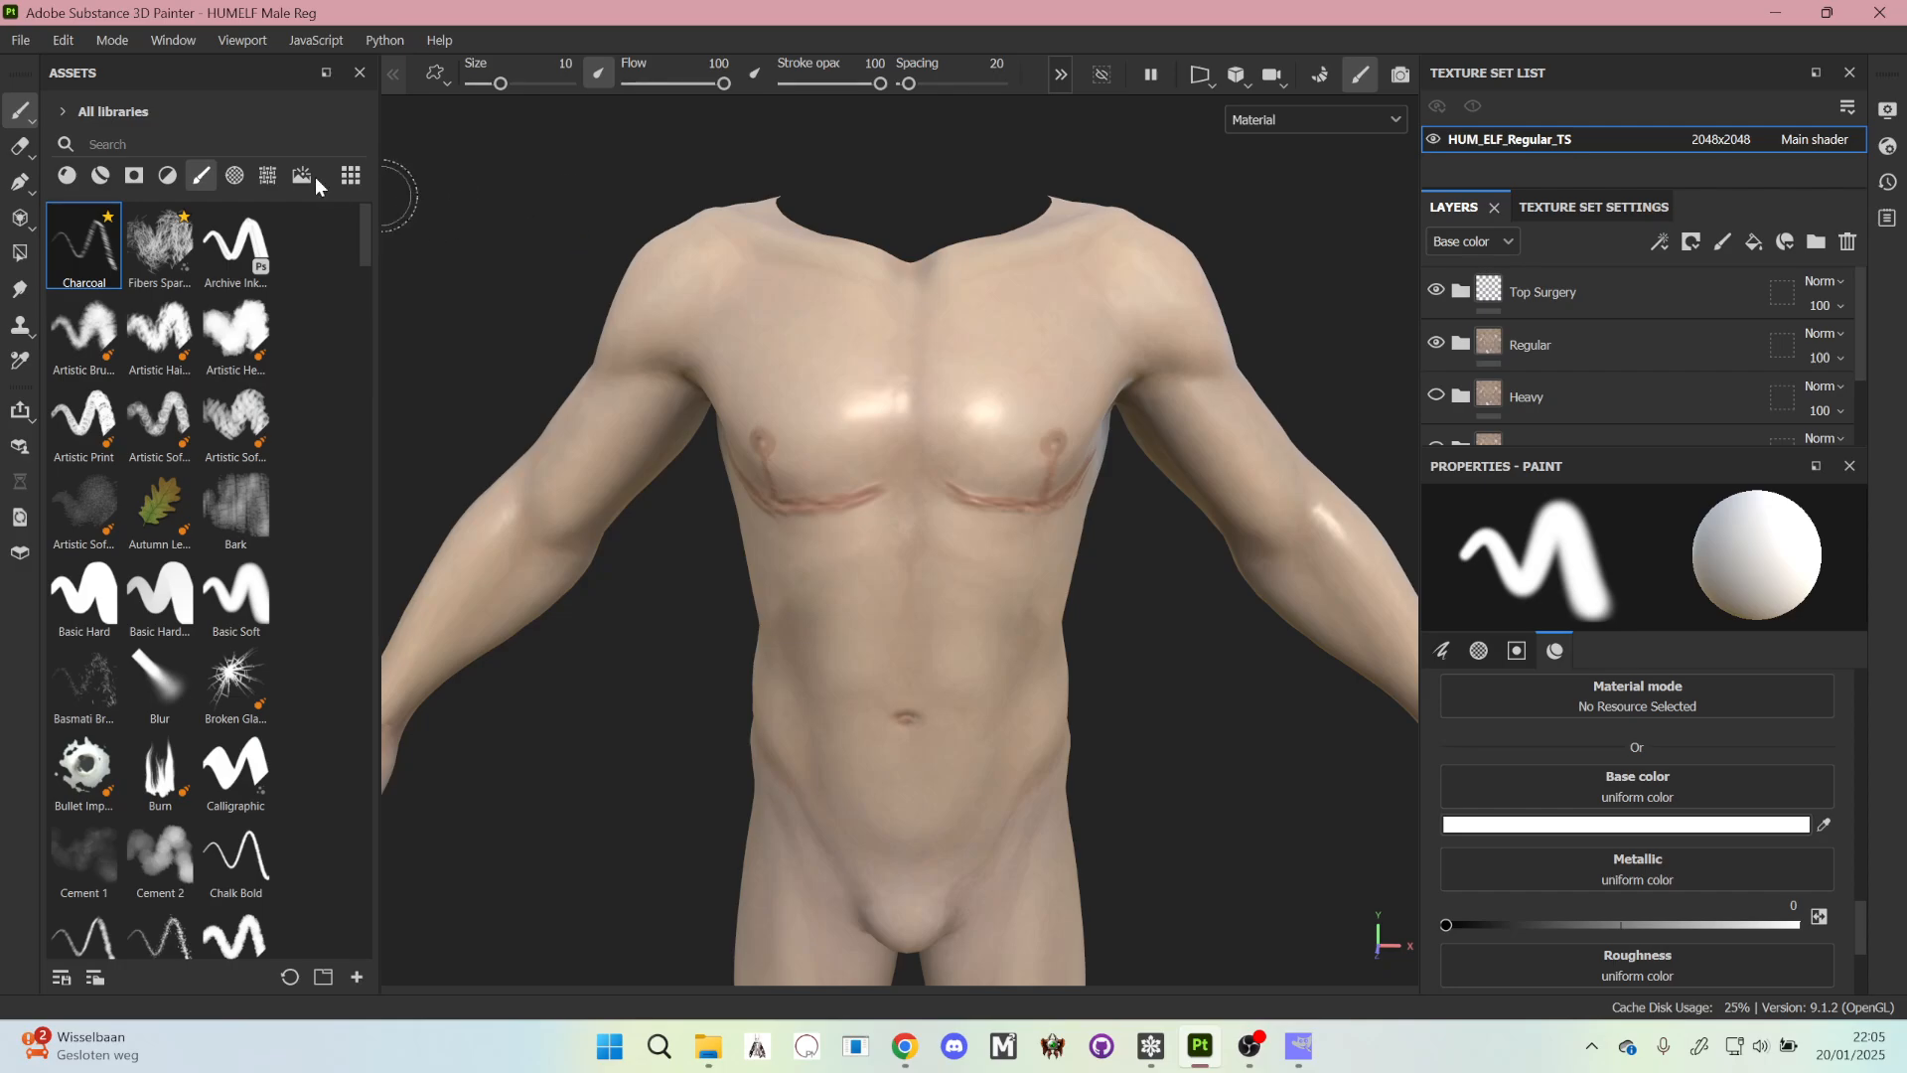
pyautogui.click(21, 39)
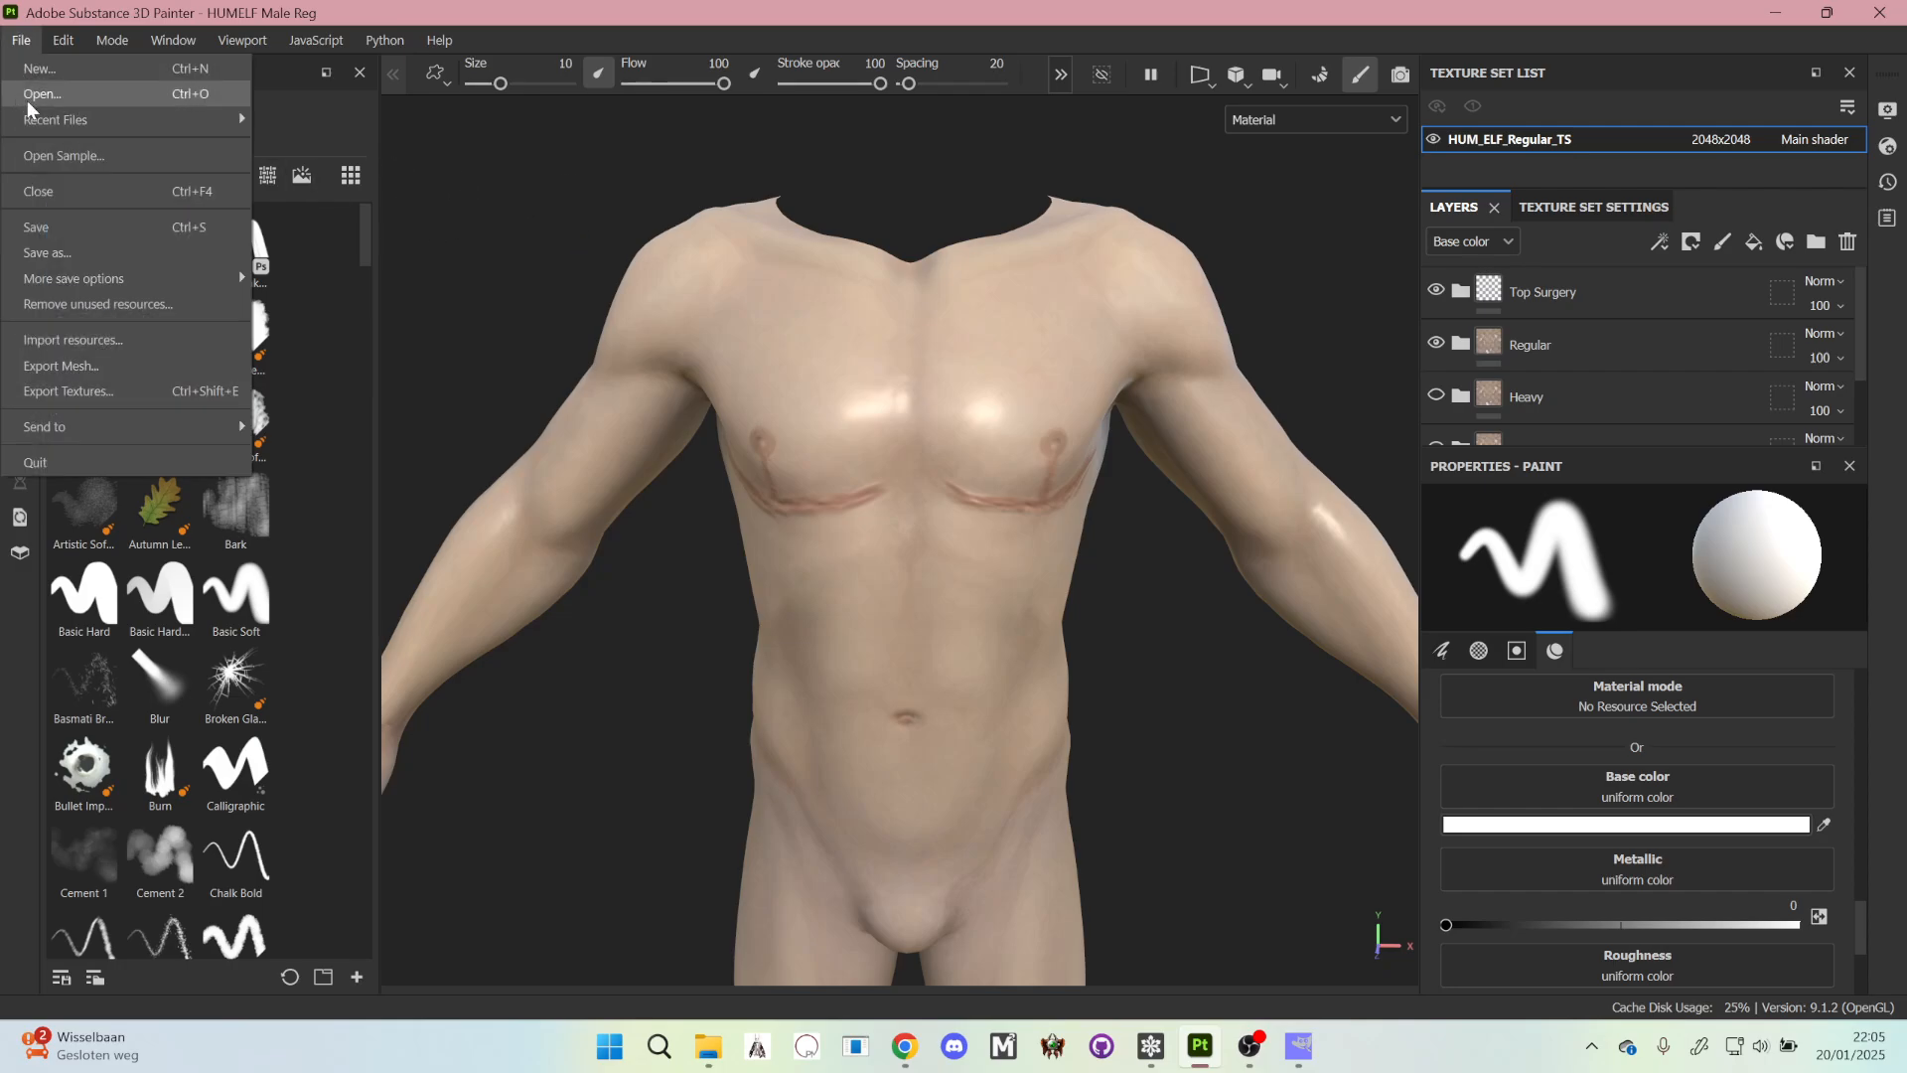
pyautogui.click(98, 387)
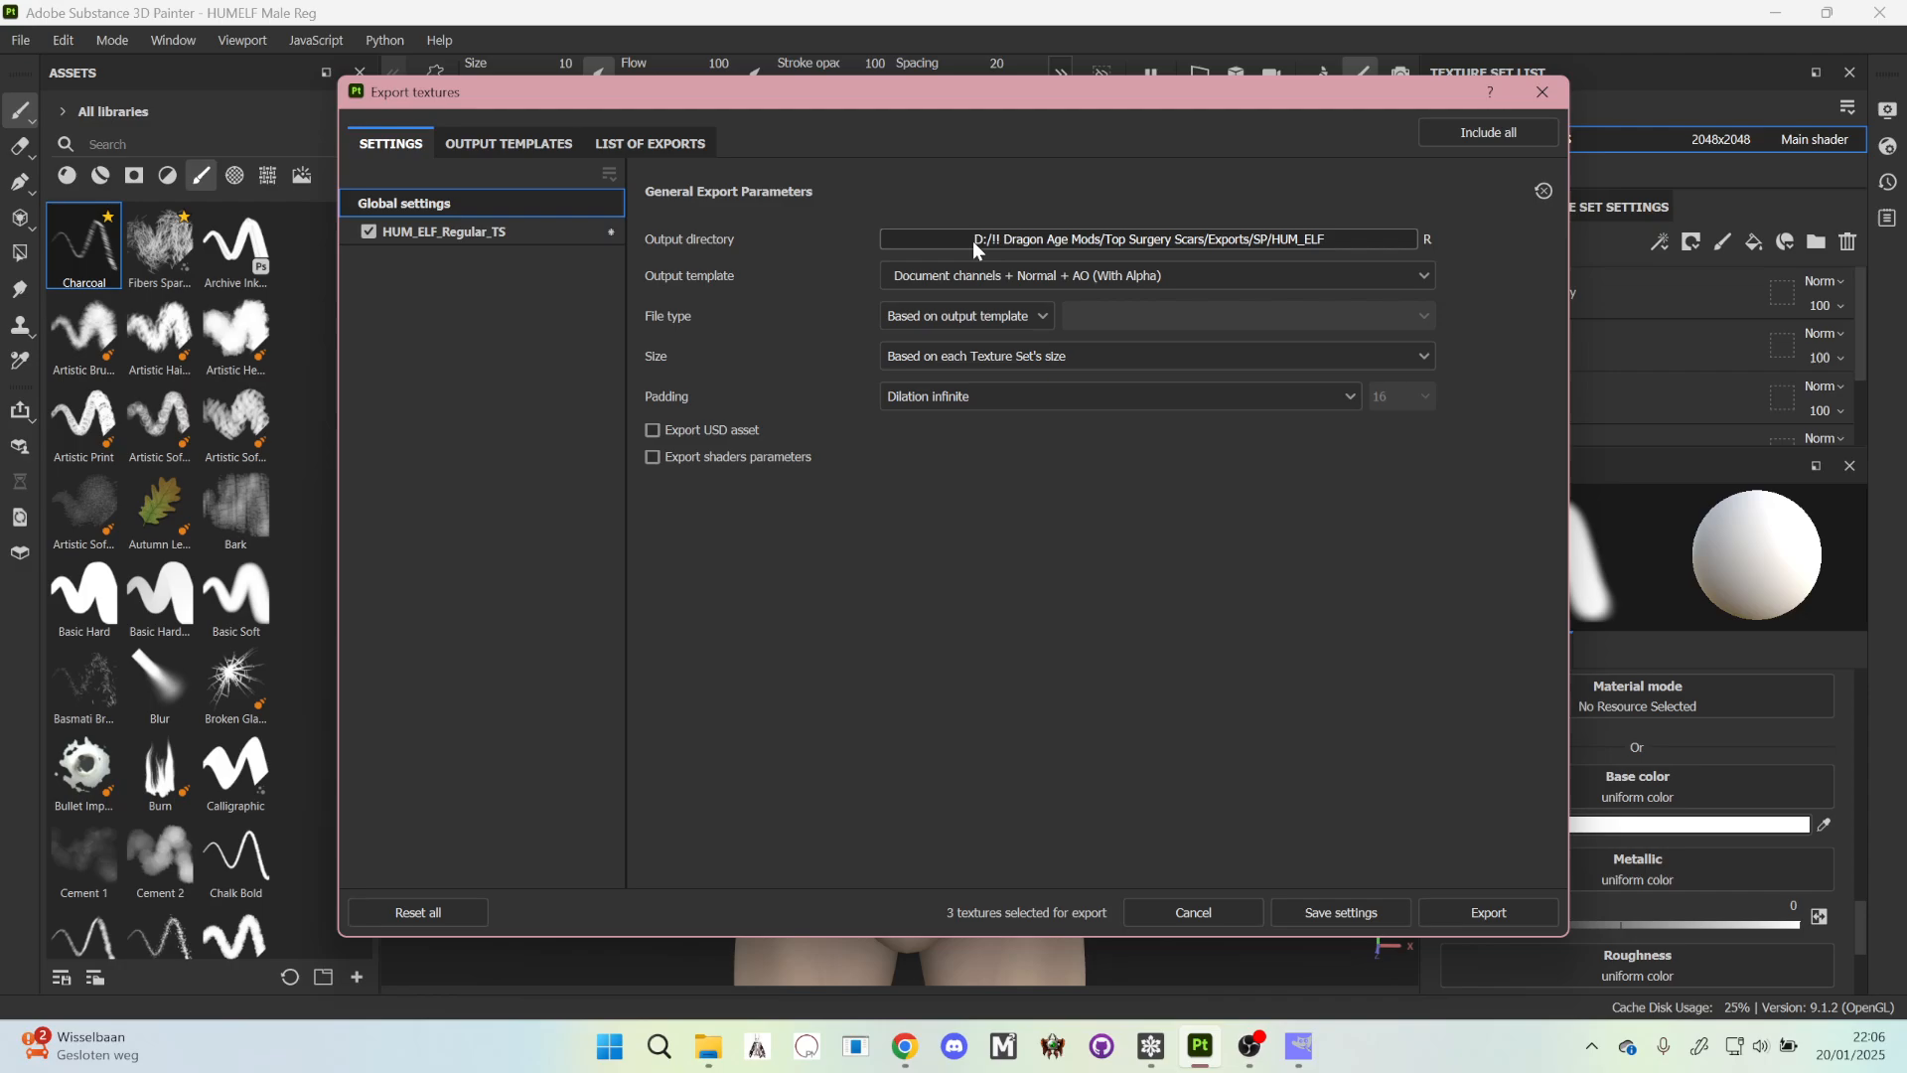
pyautogui.click(973, 240)
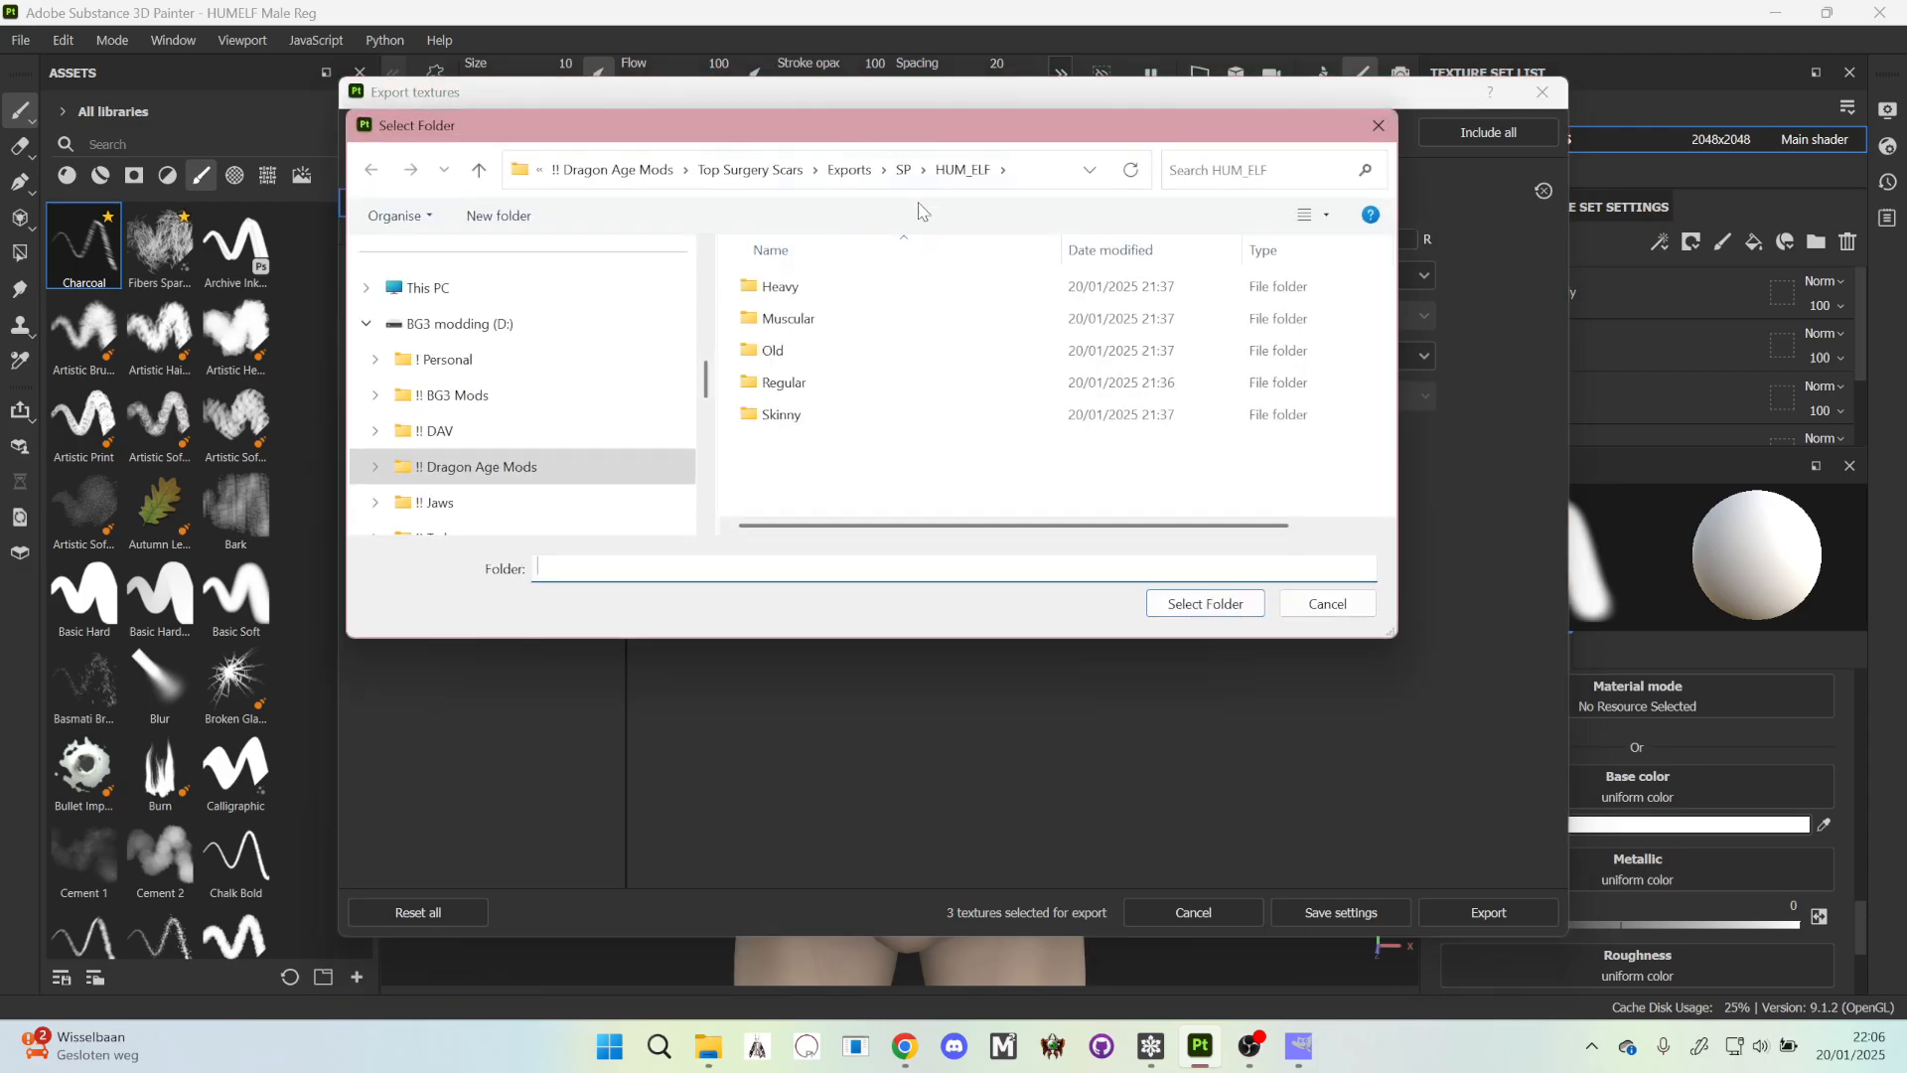
pyautogui.doubleClick(842, 387)
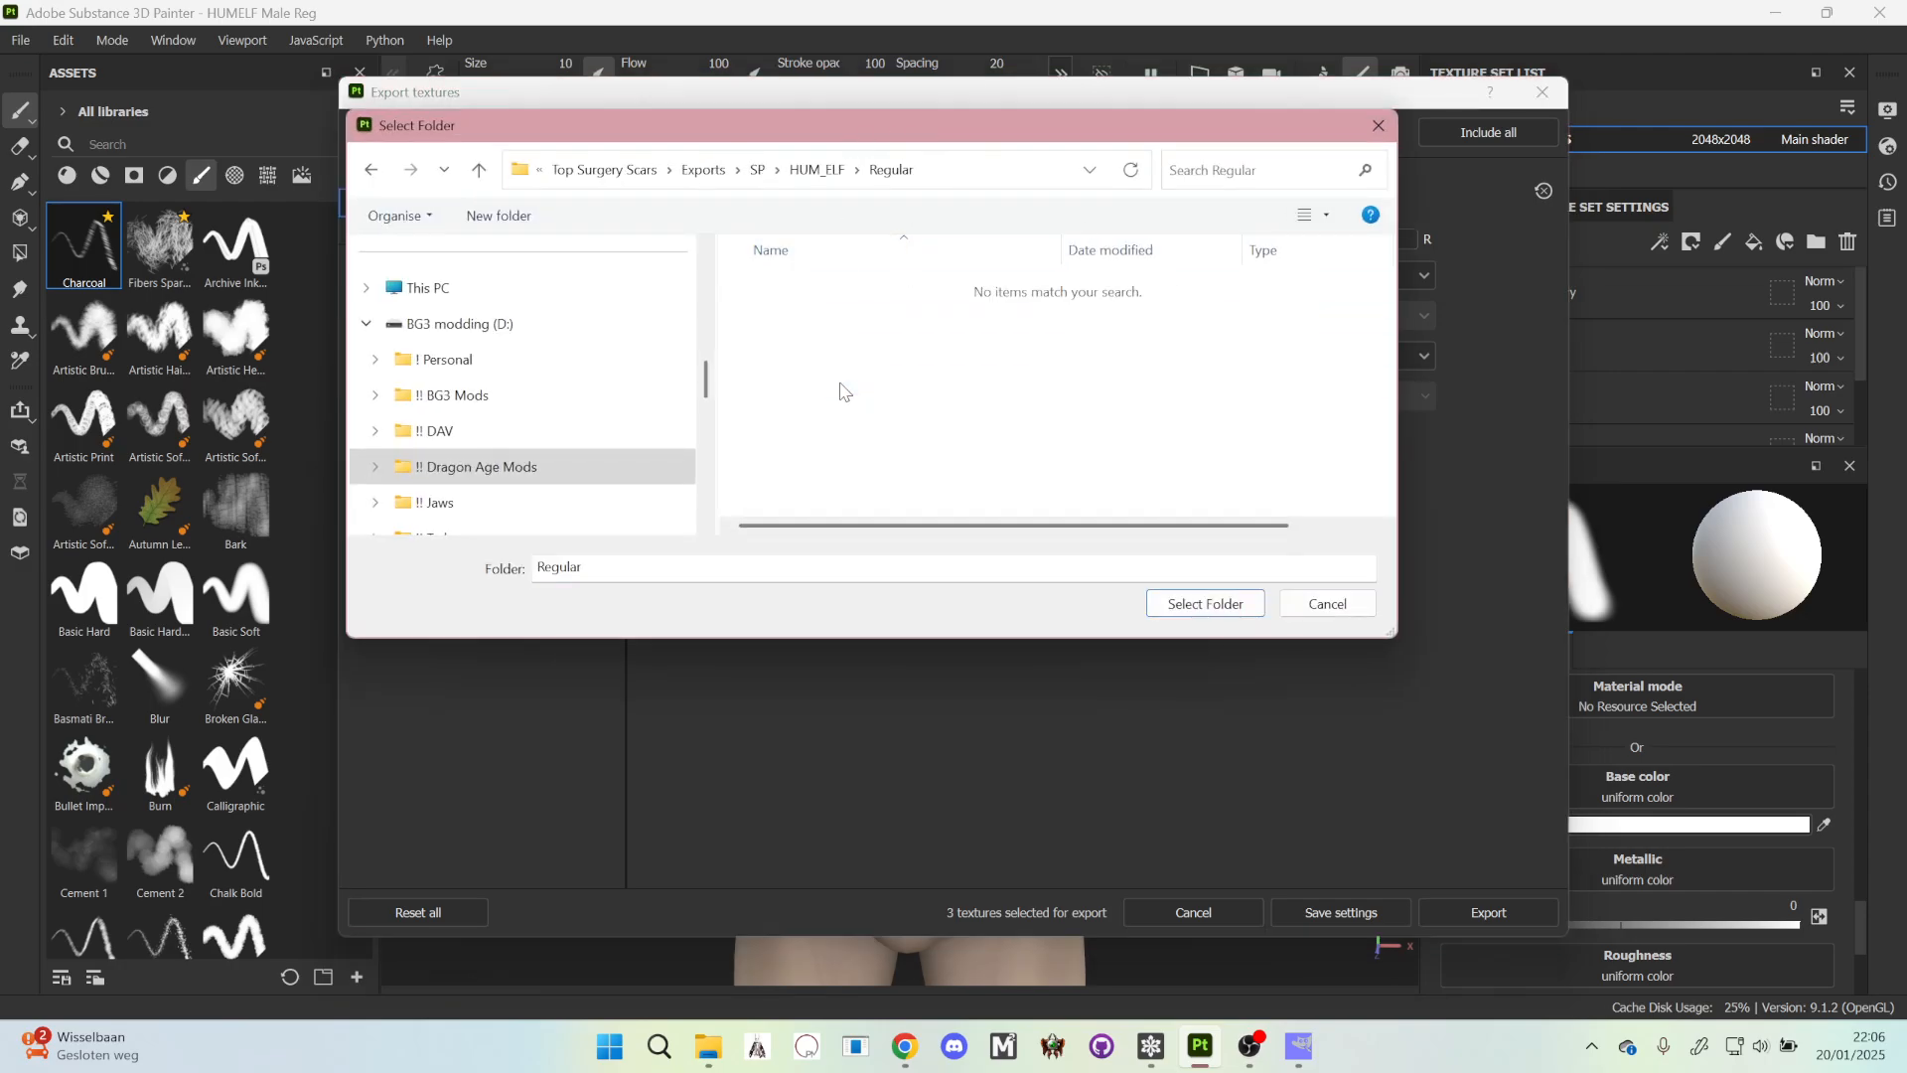
pyautogui.click(1197, 603)
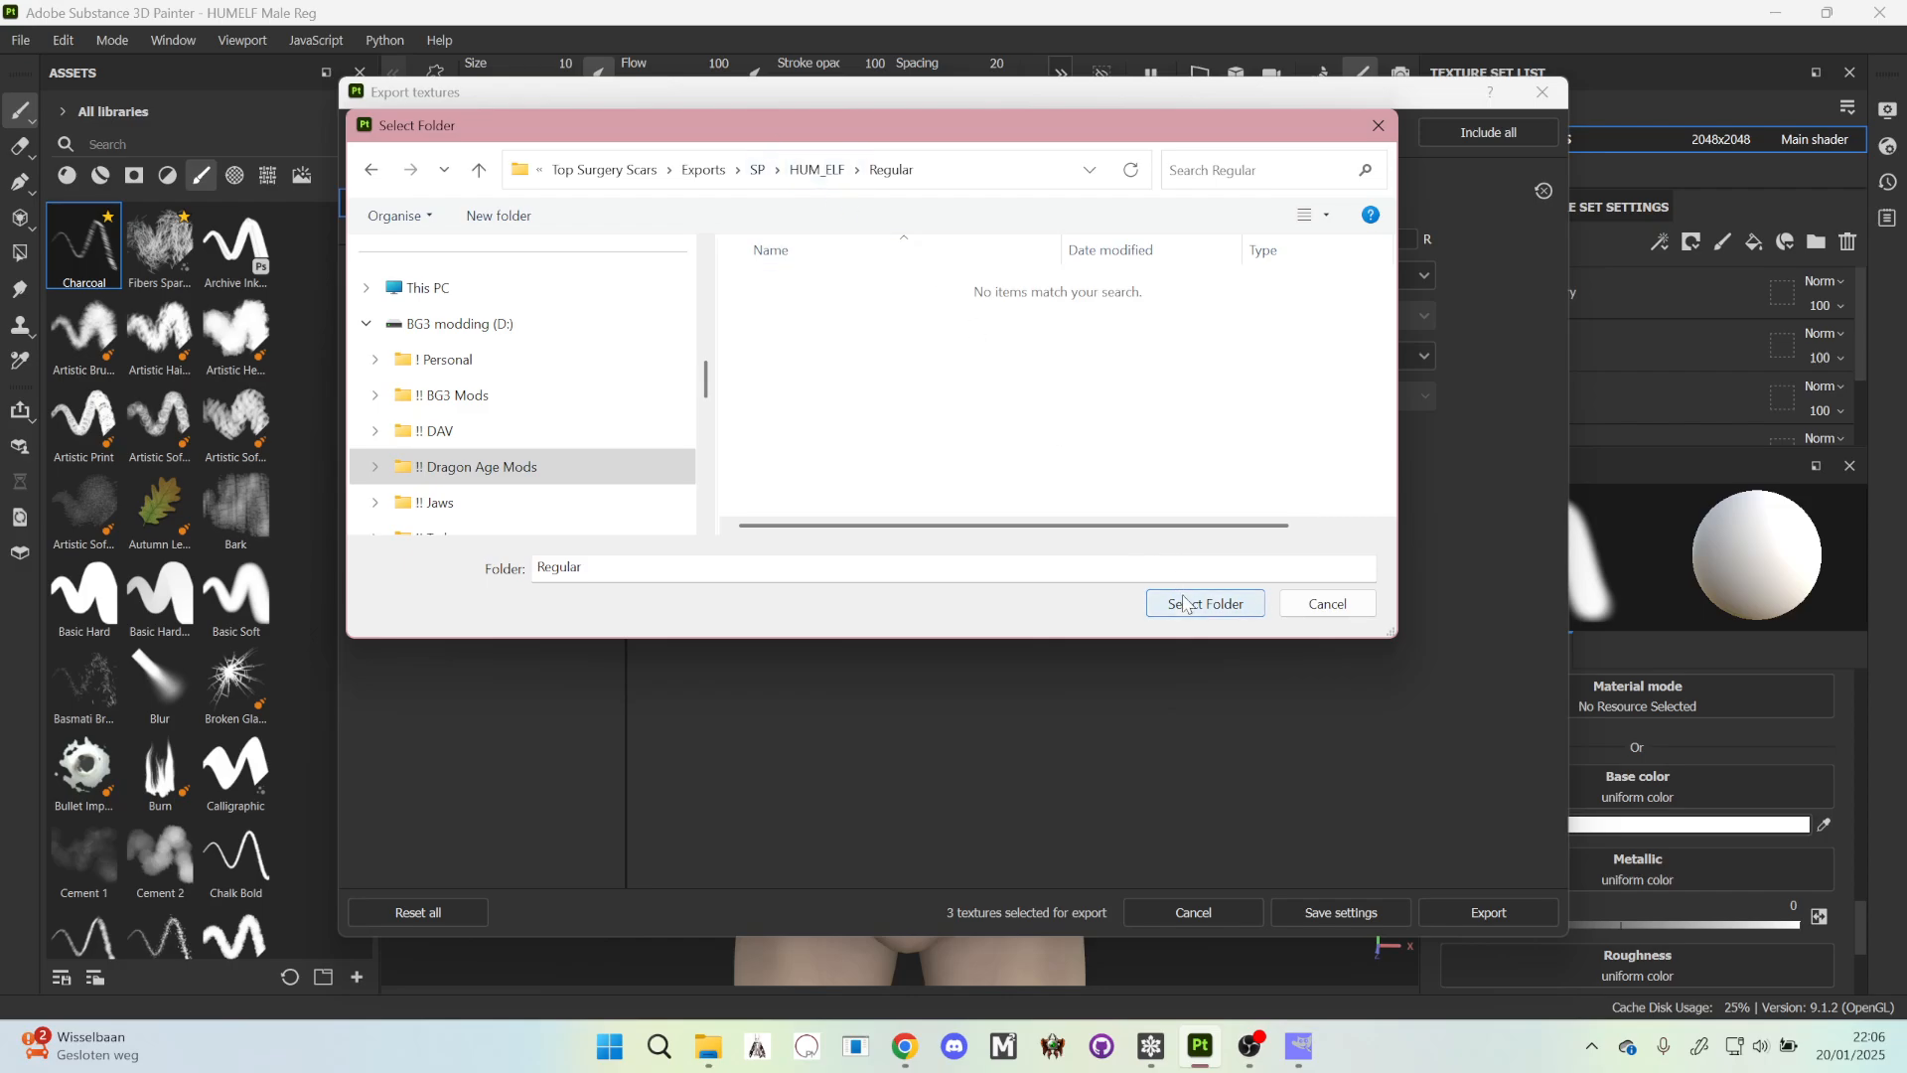
pyautogui.moveTo(1329, 102); pyautogui.dragTo(1160, 121)
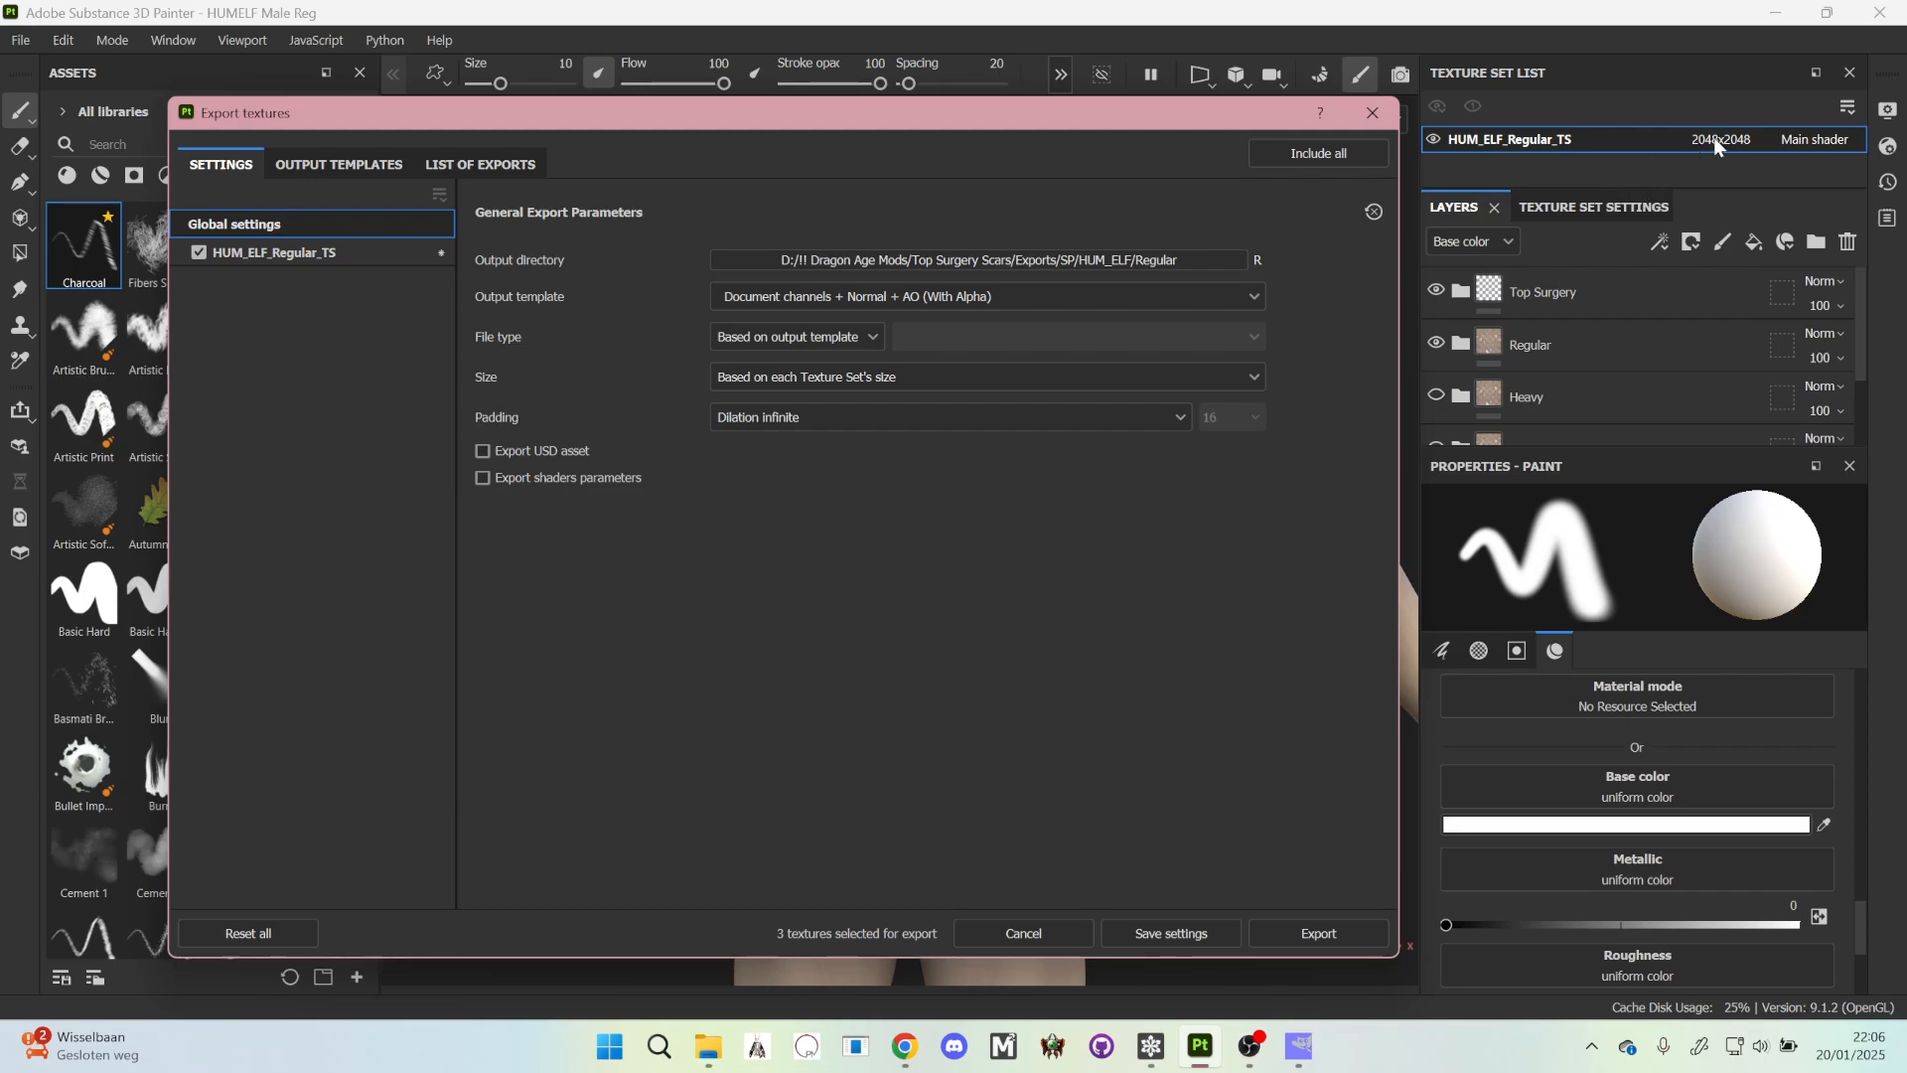
pyautogui.click(418, 253)
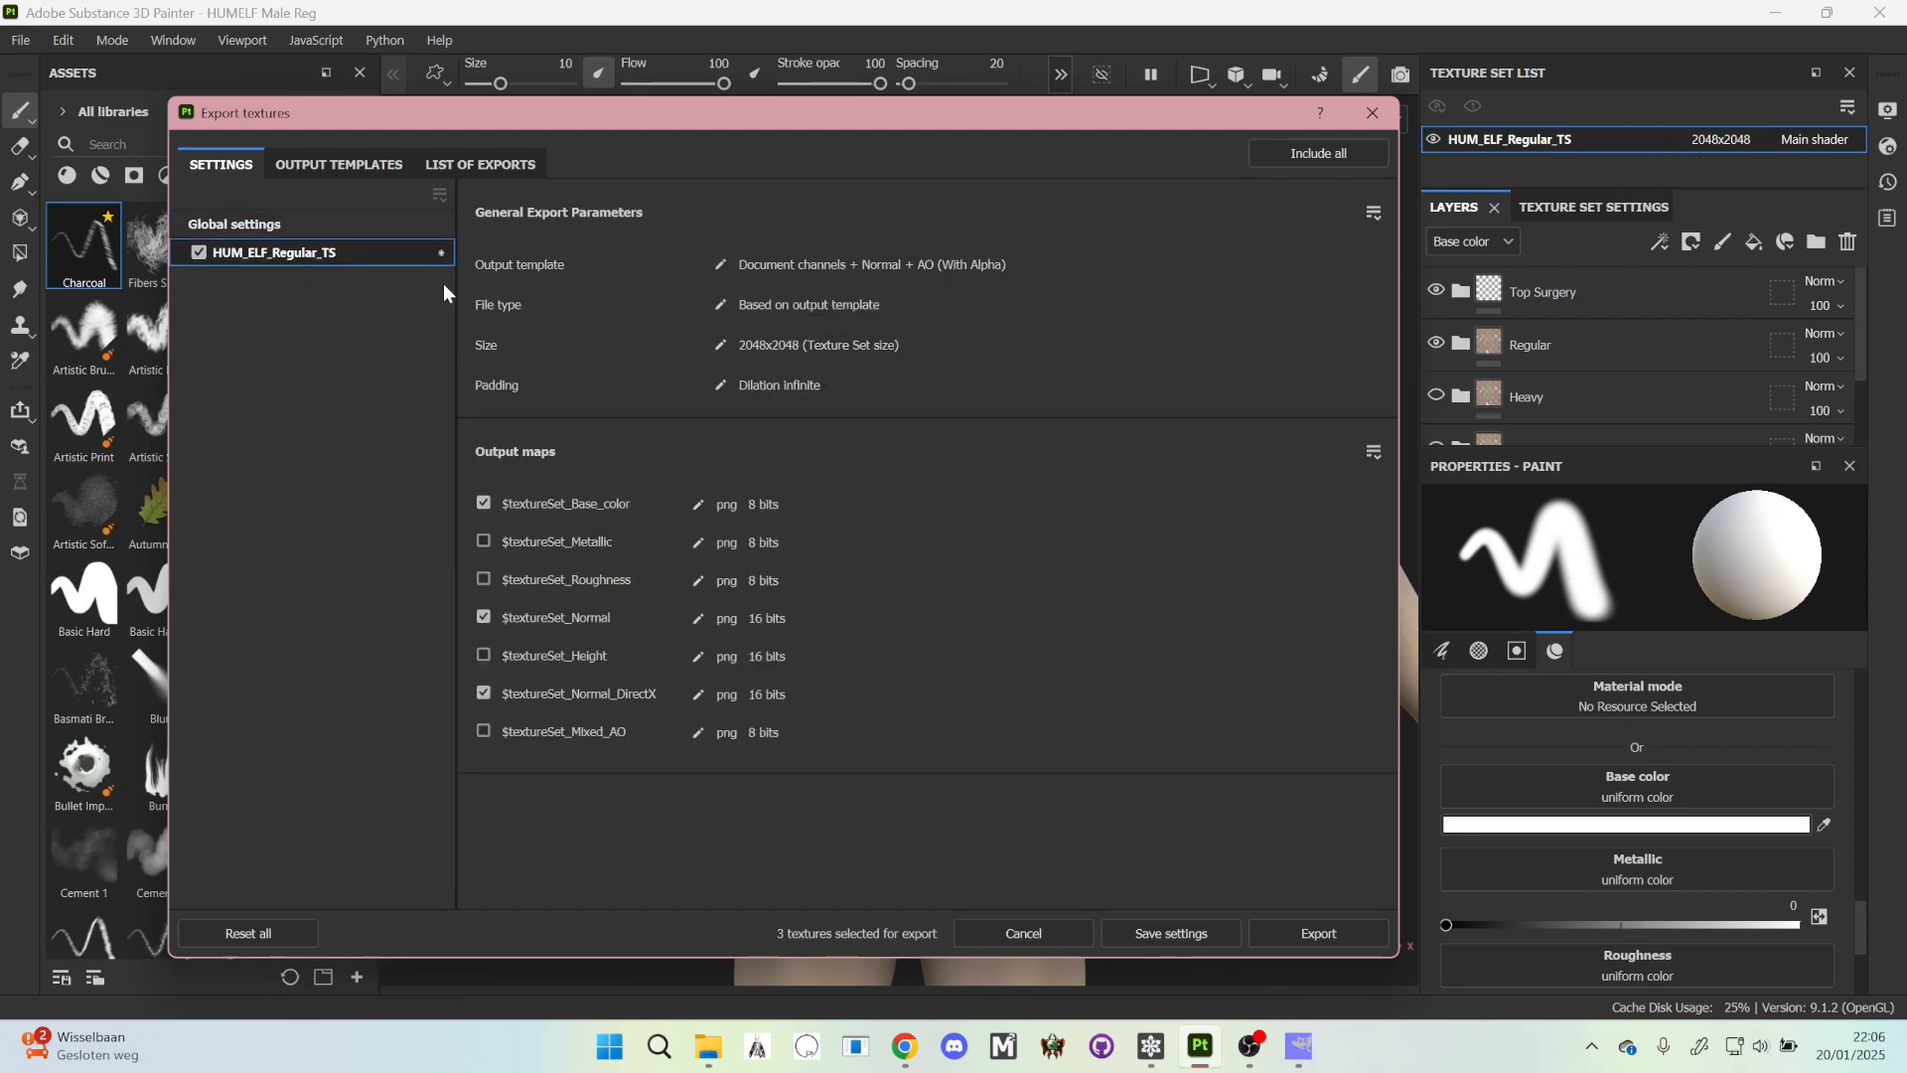
pyautogui.click(721, 344)
pyautogui.click(783, 346)
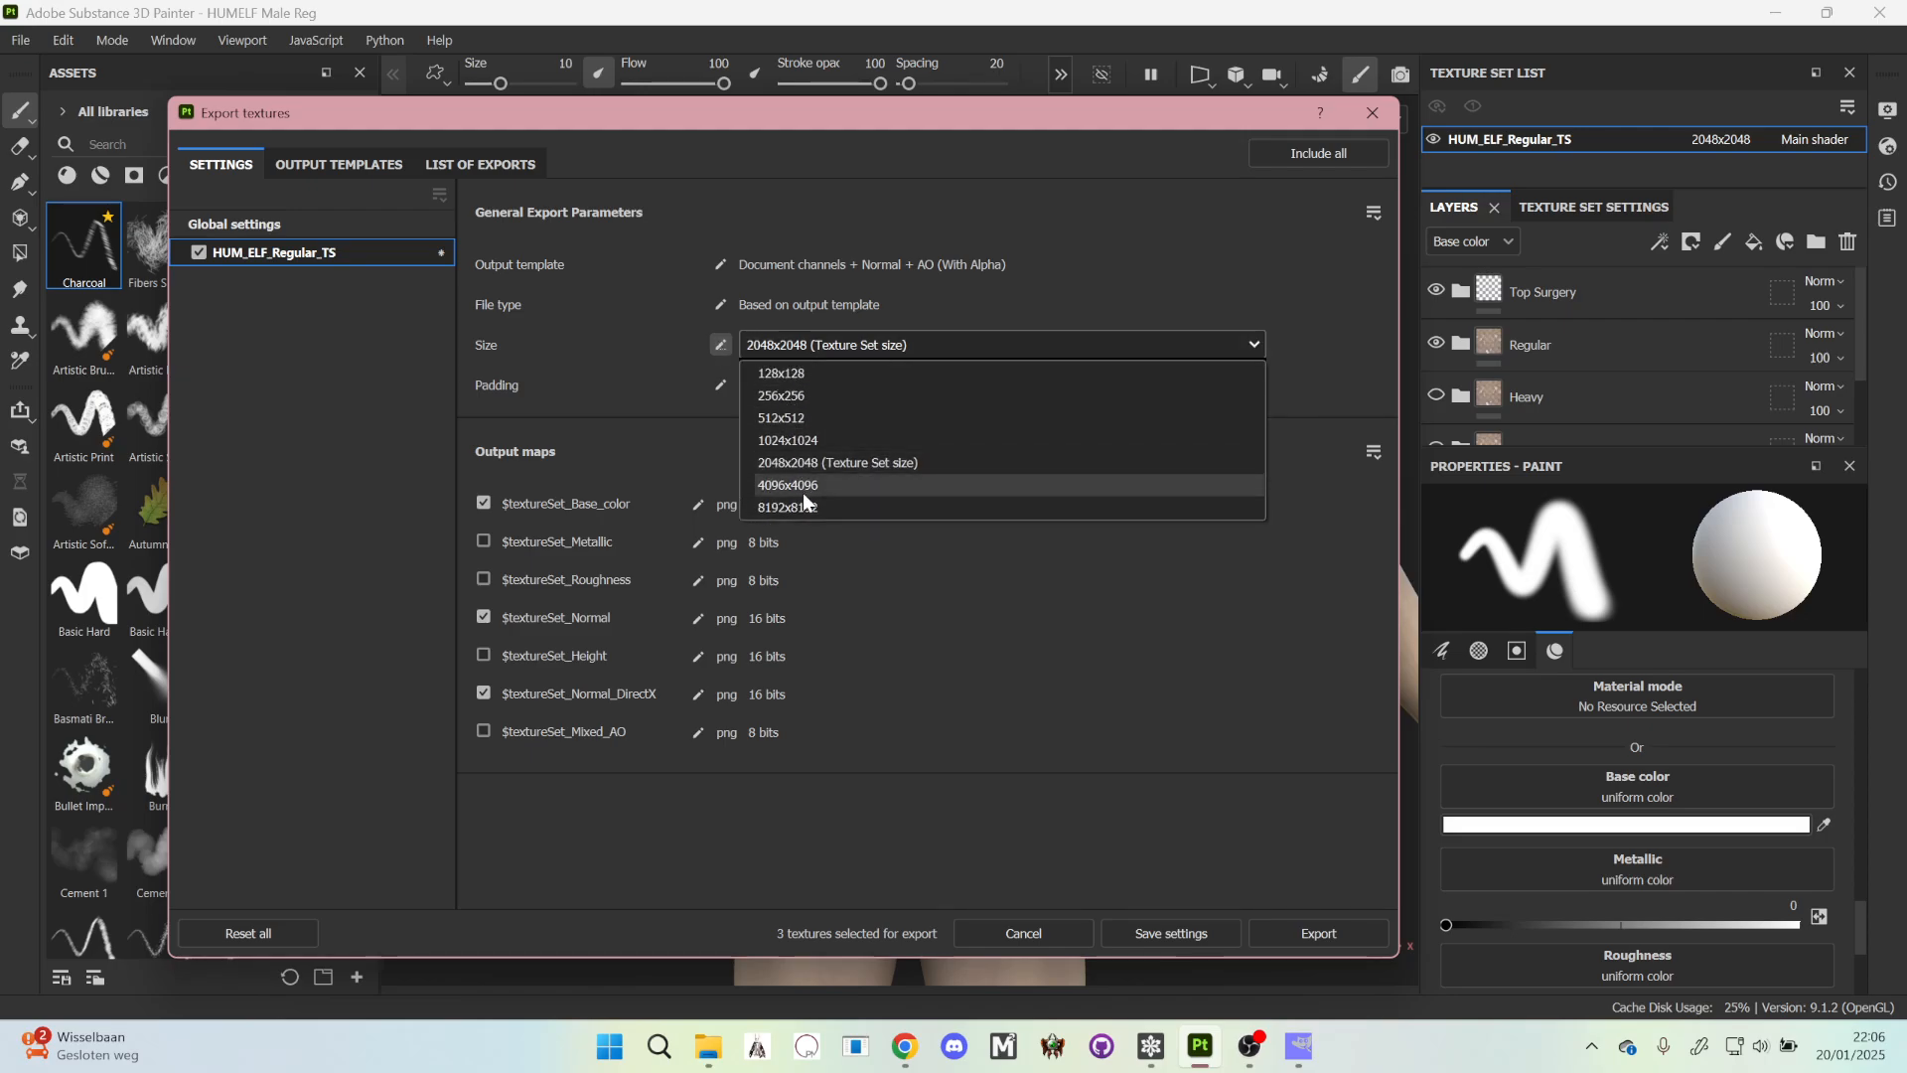
pyautogui.click(802, 492)
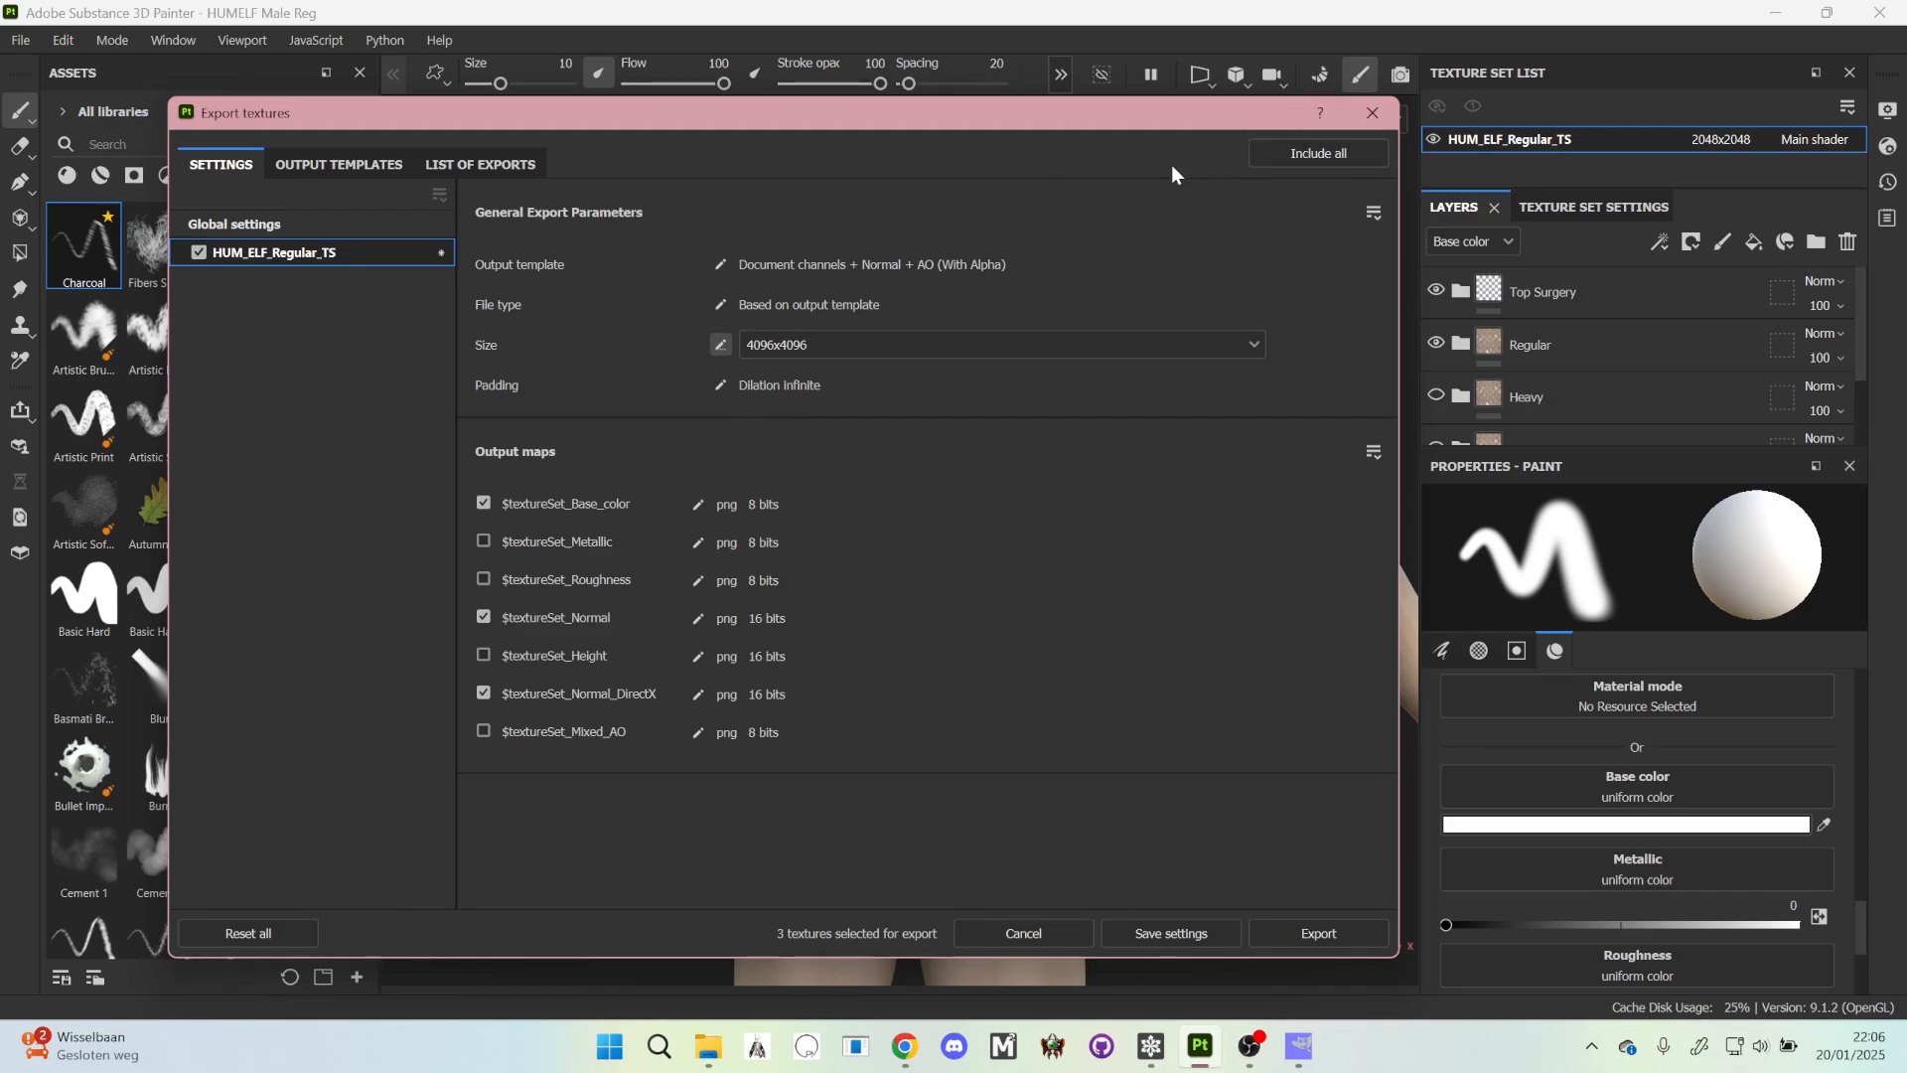
pyautogui.click(1370, 111)
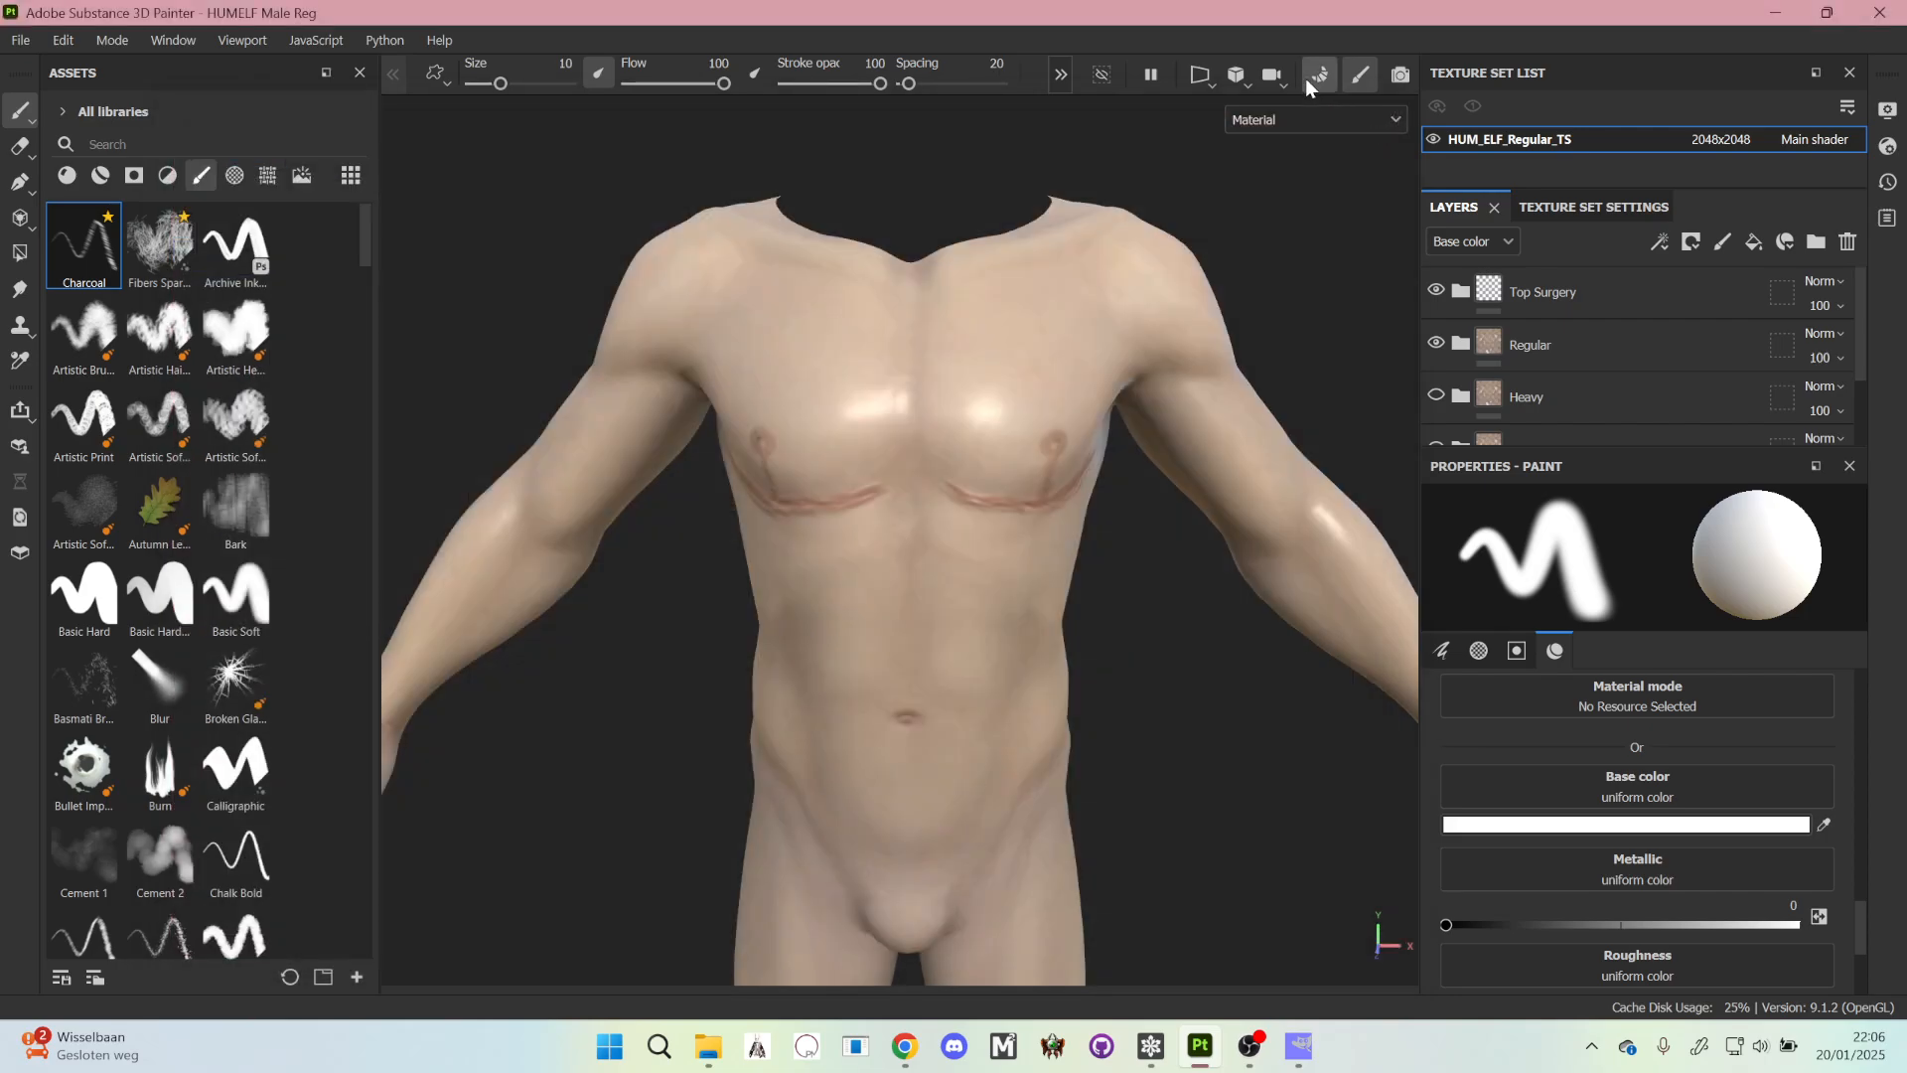
pyautogui.click(1307, 78)
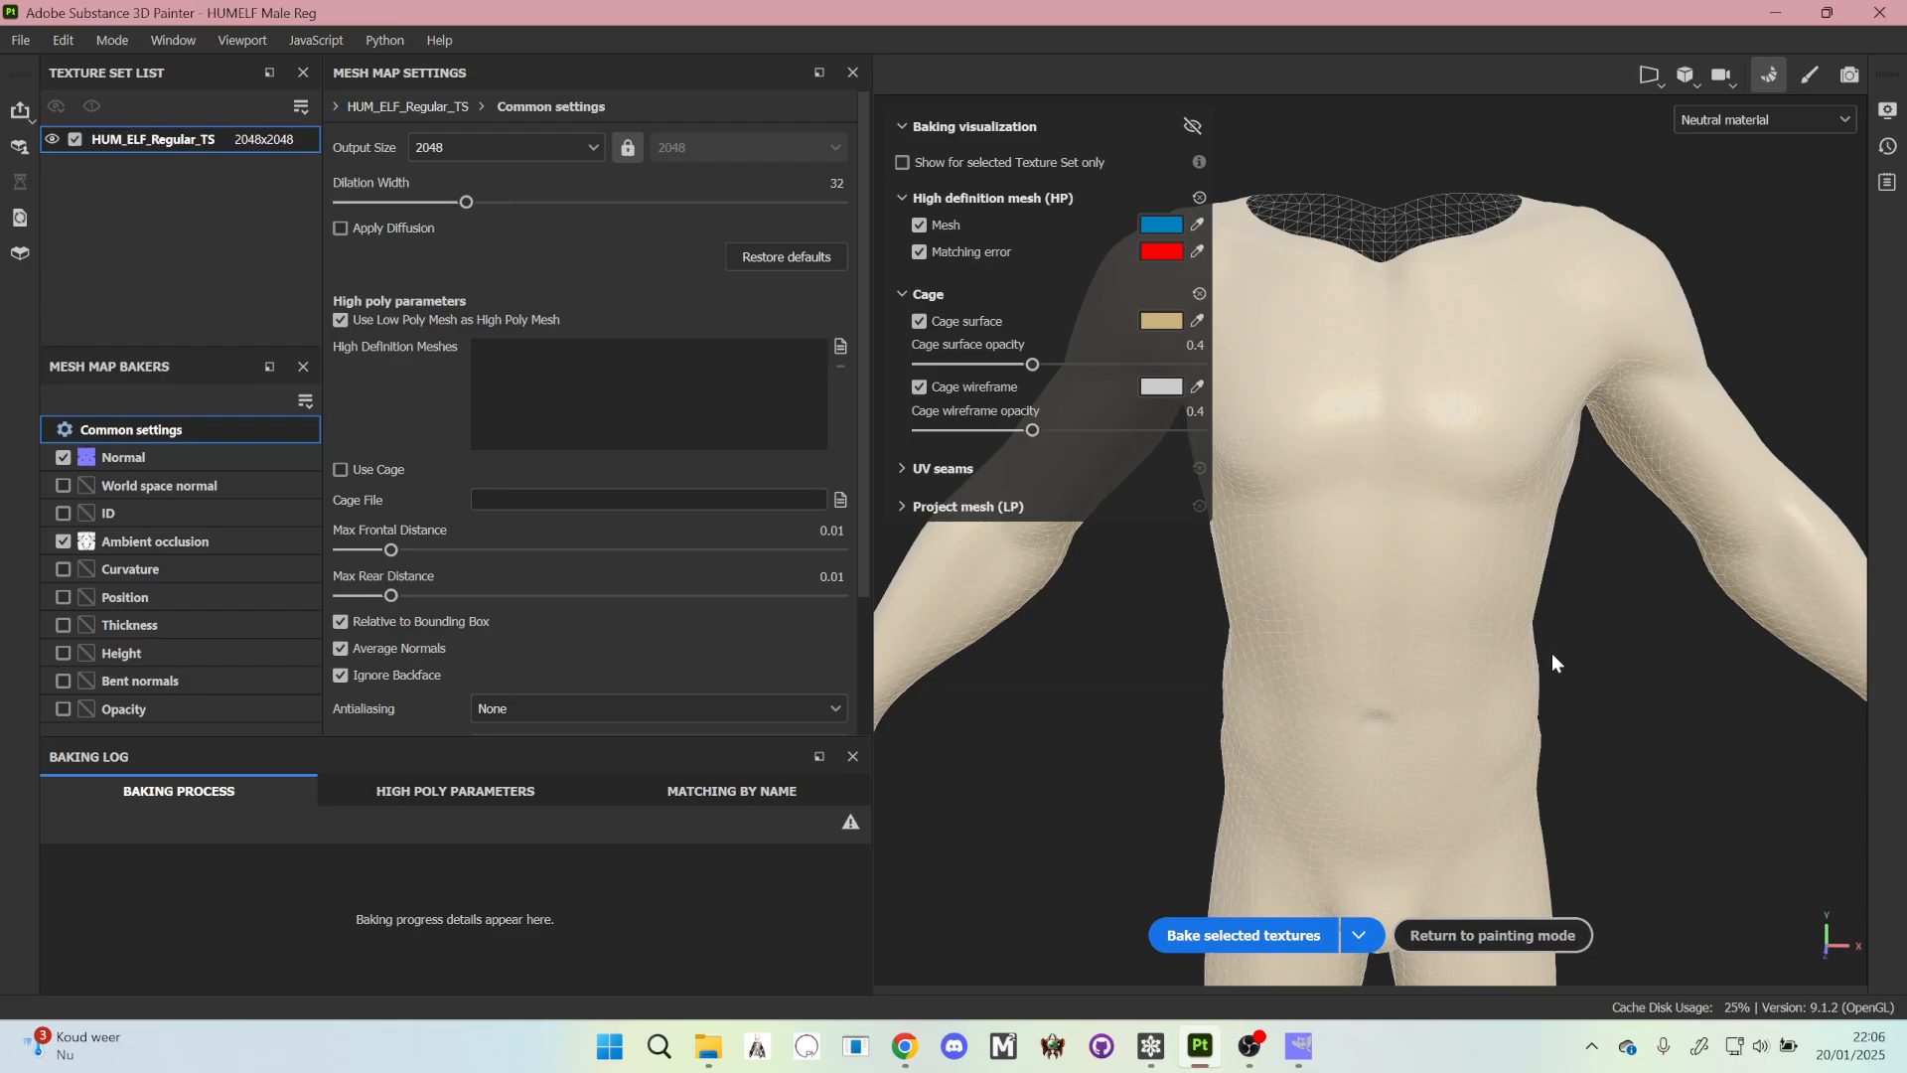
pyautogui.click(1509, 935)
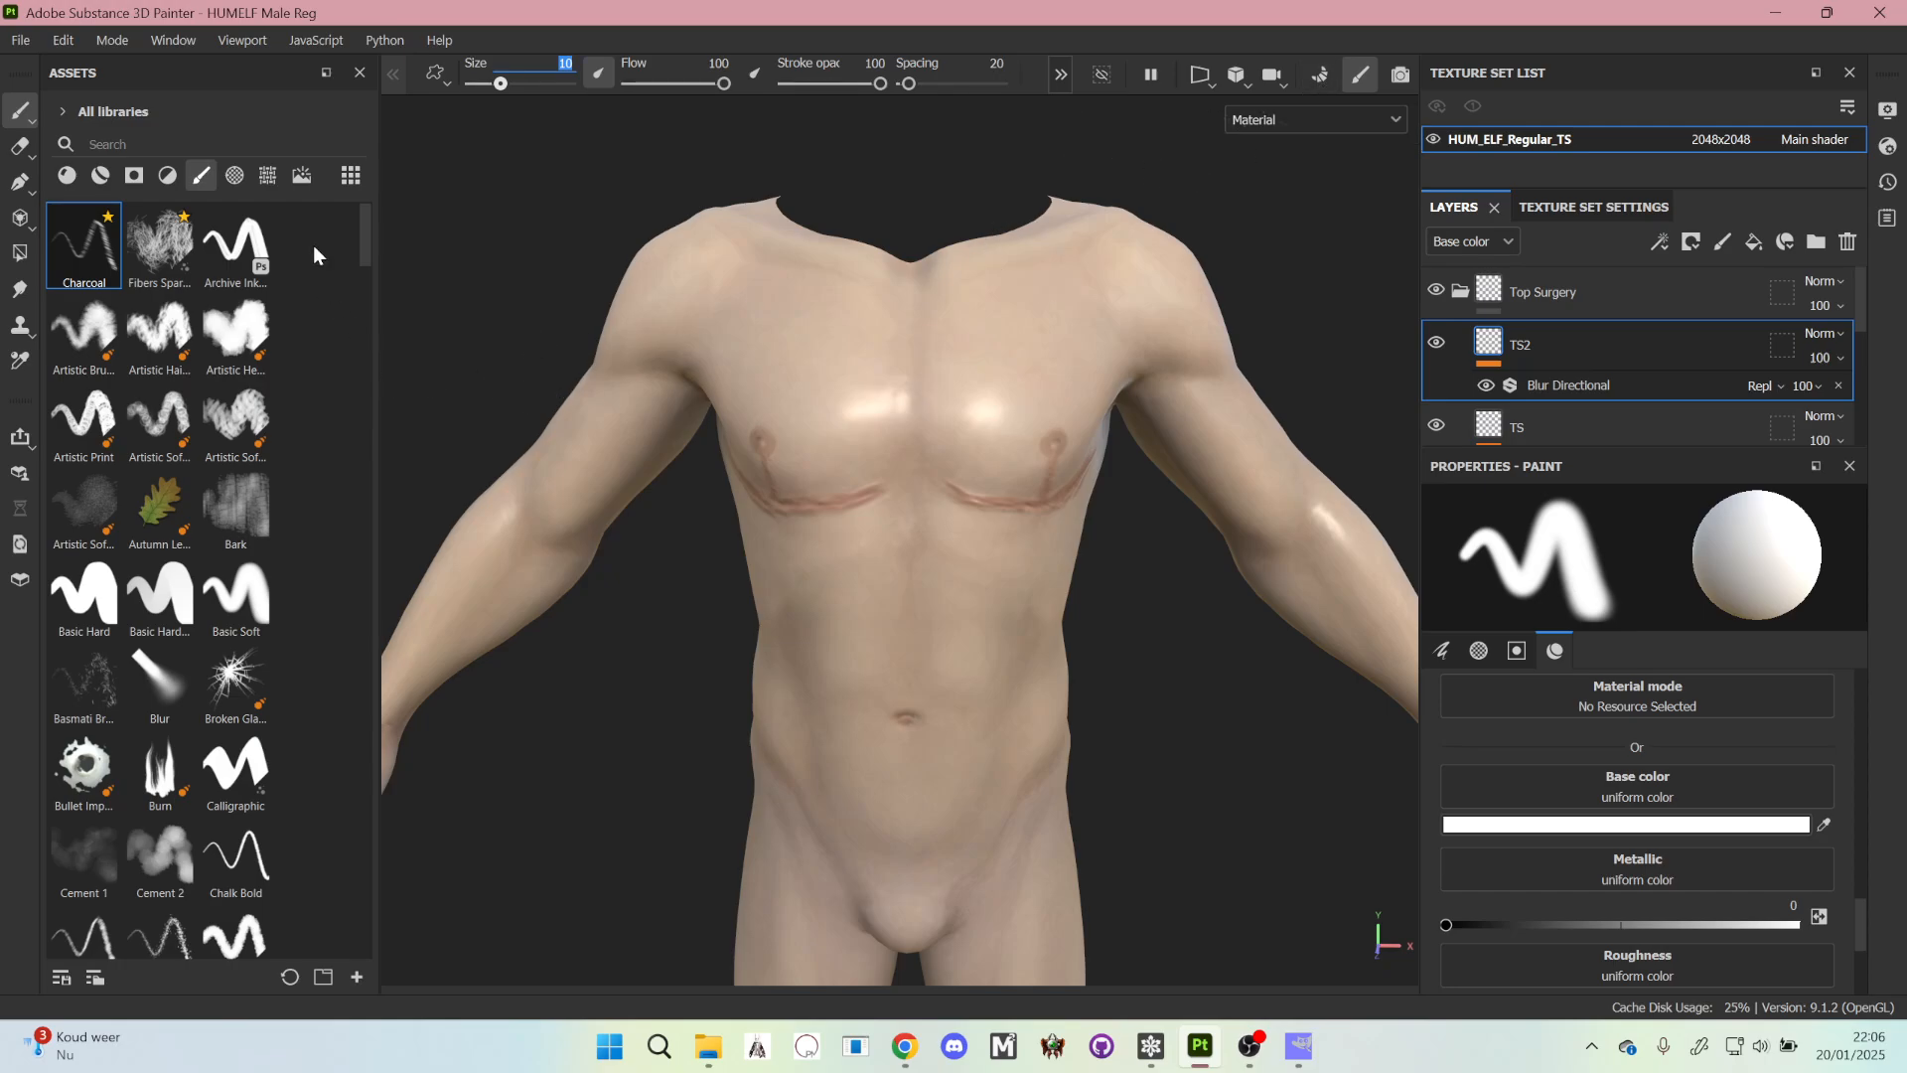
# - Open the texture export settings and set the output directory to the Regular folder inside Exports/SP/HUM_ELF
pyautogui.click(20, 40)
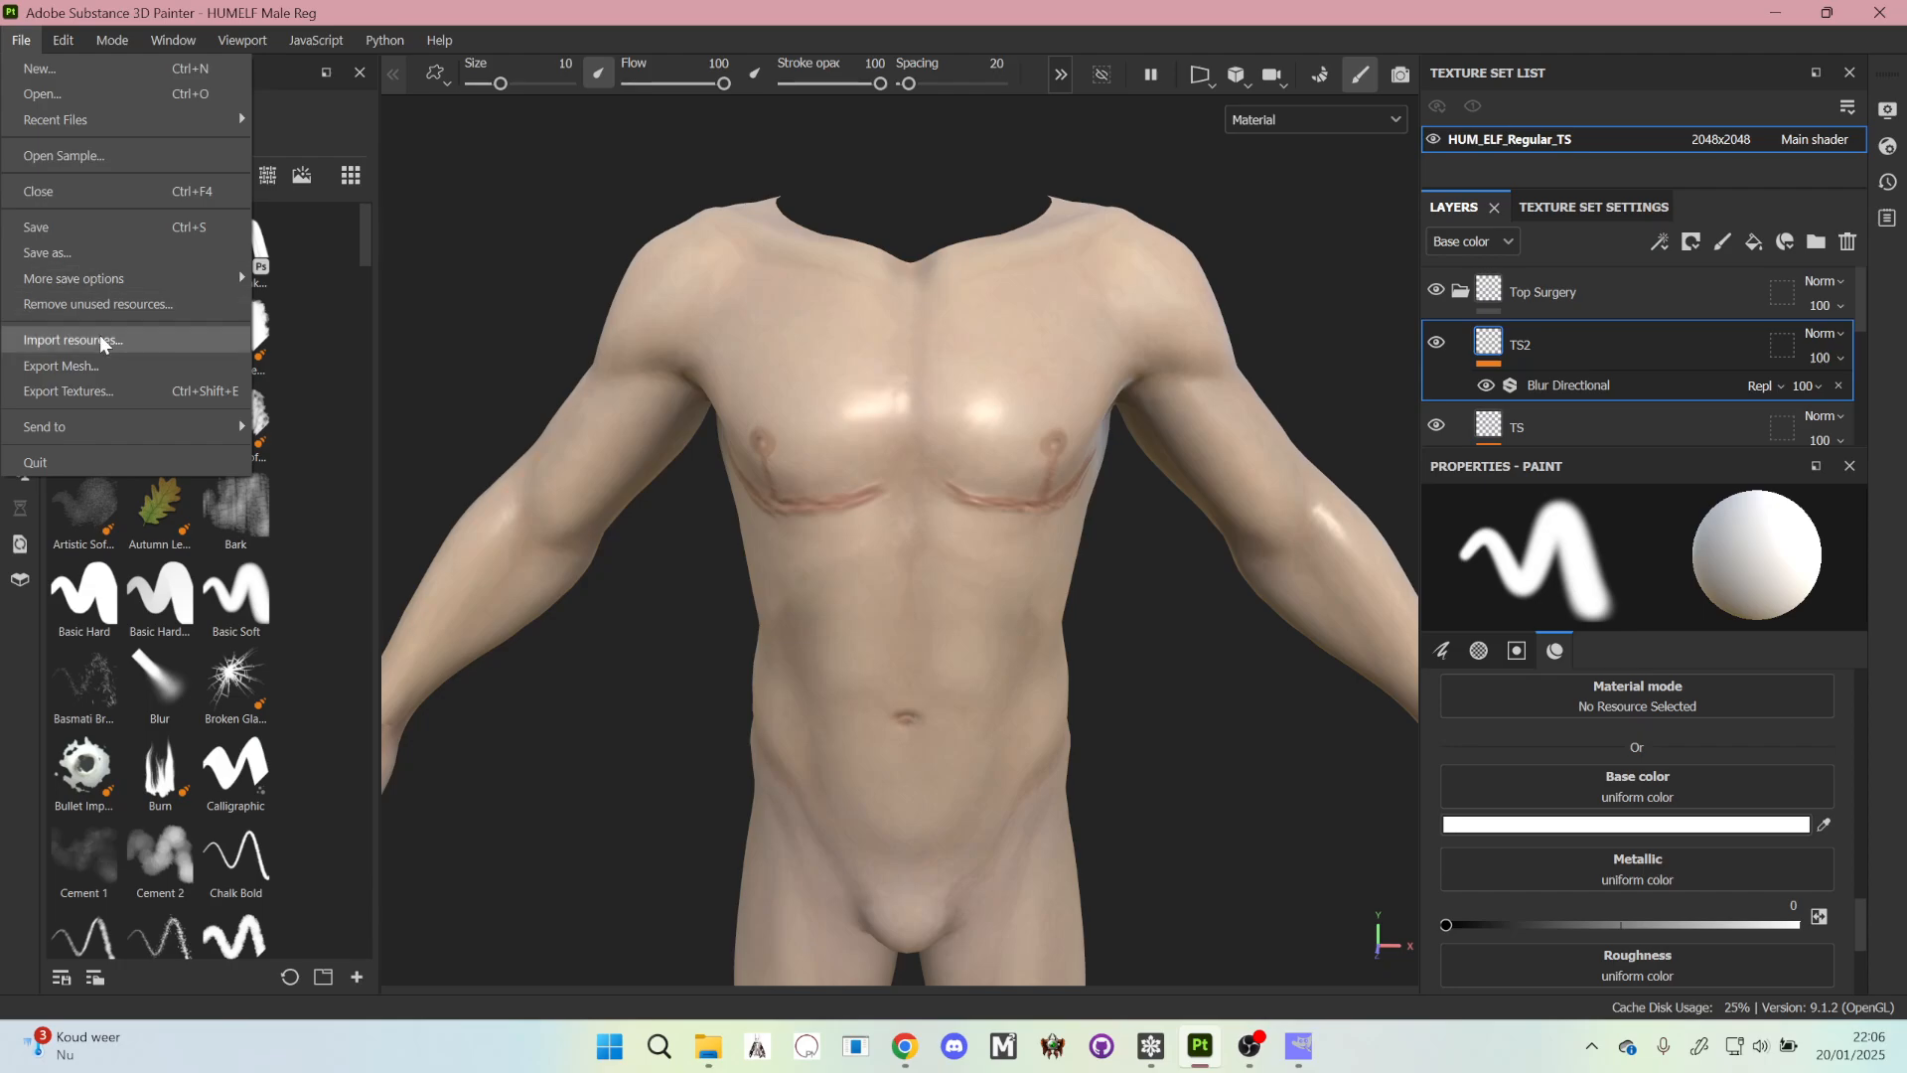
pyautogui.click(94, 389)
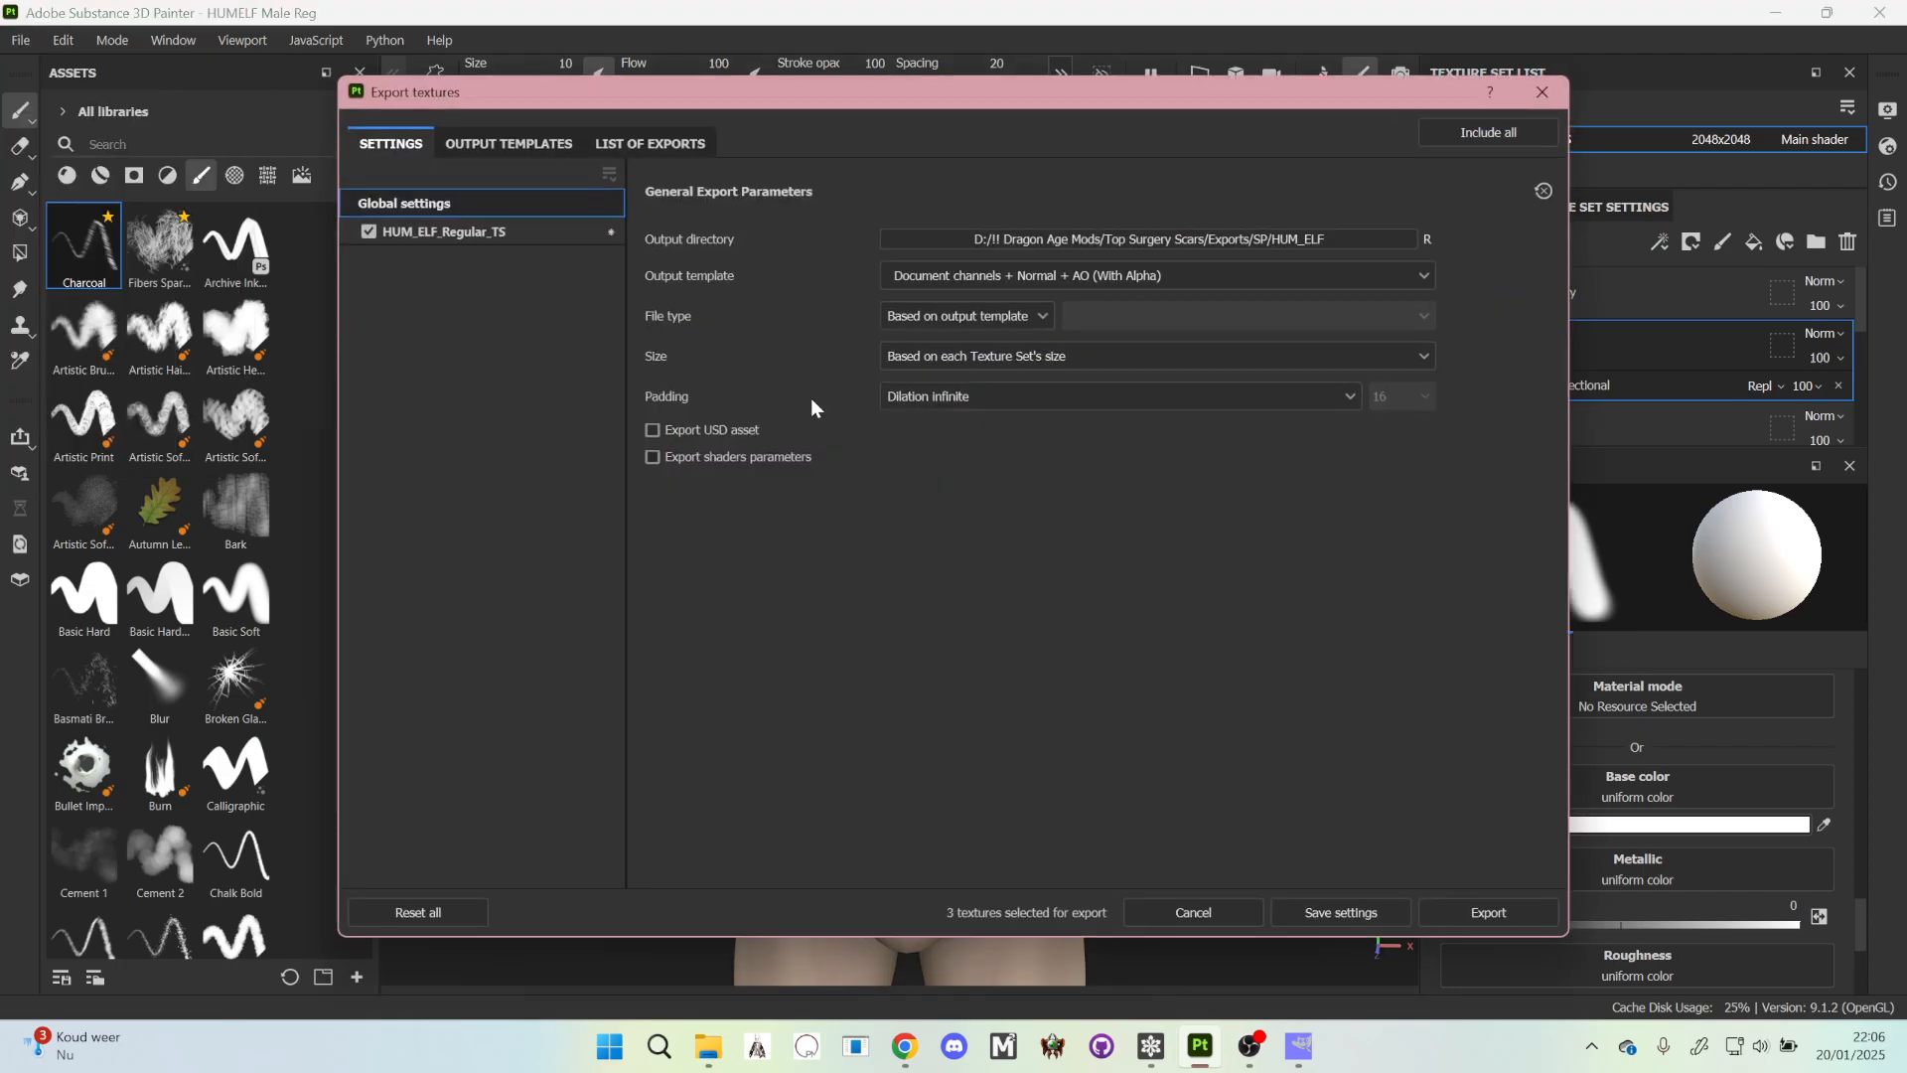
pyautogui.click(1220, 238)
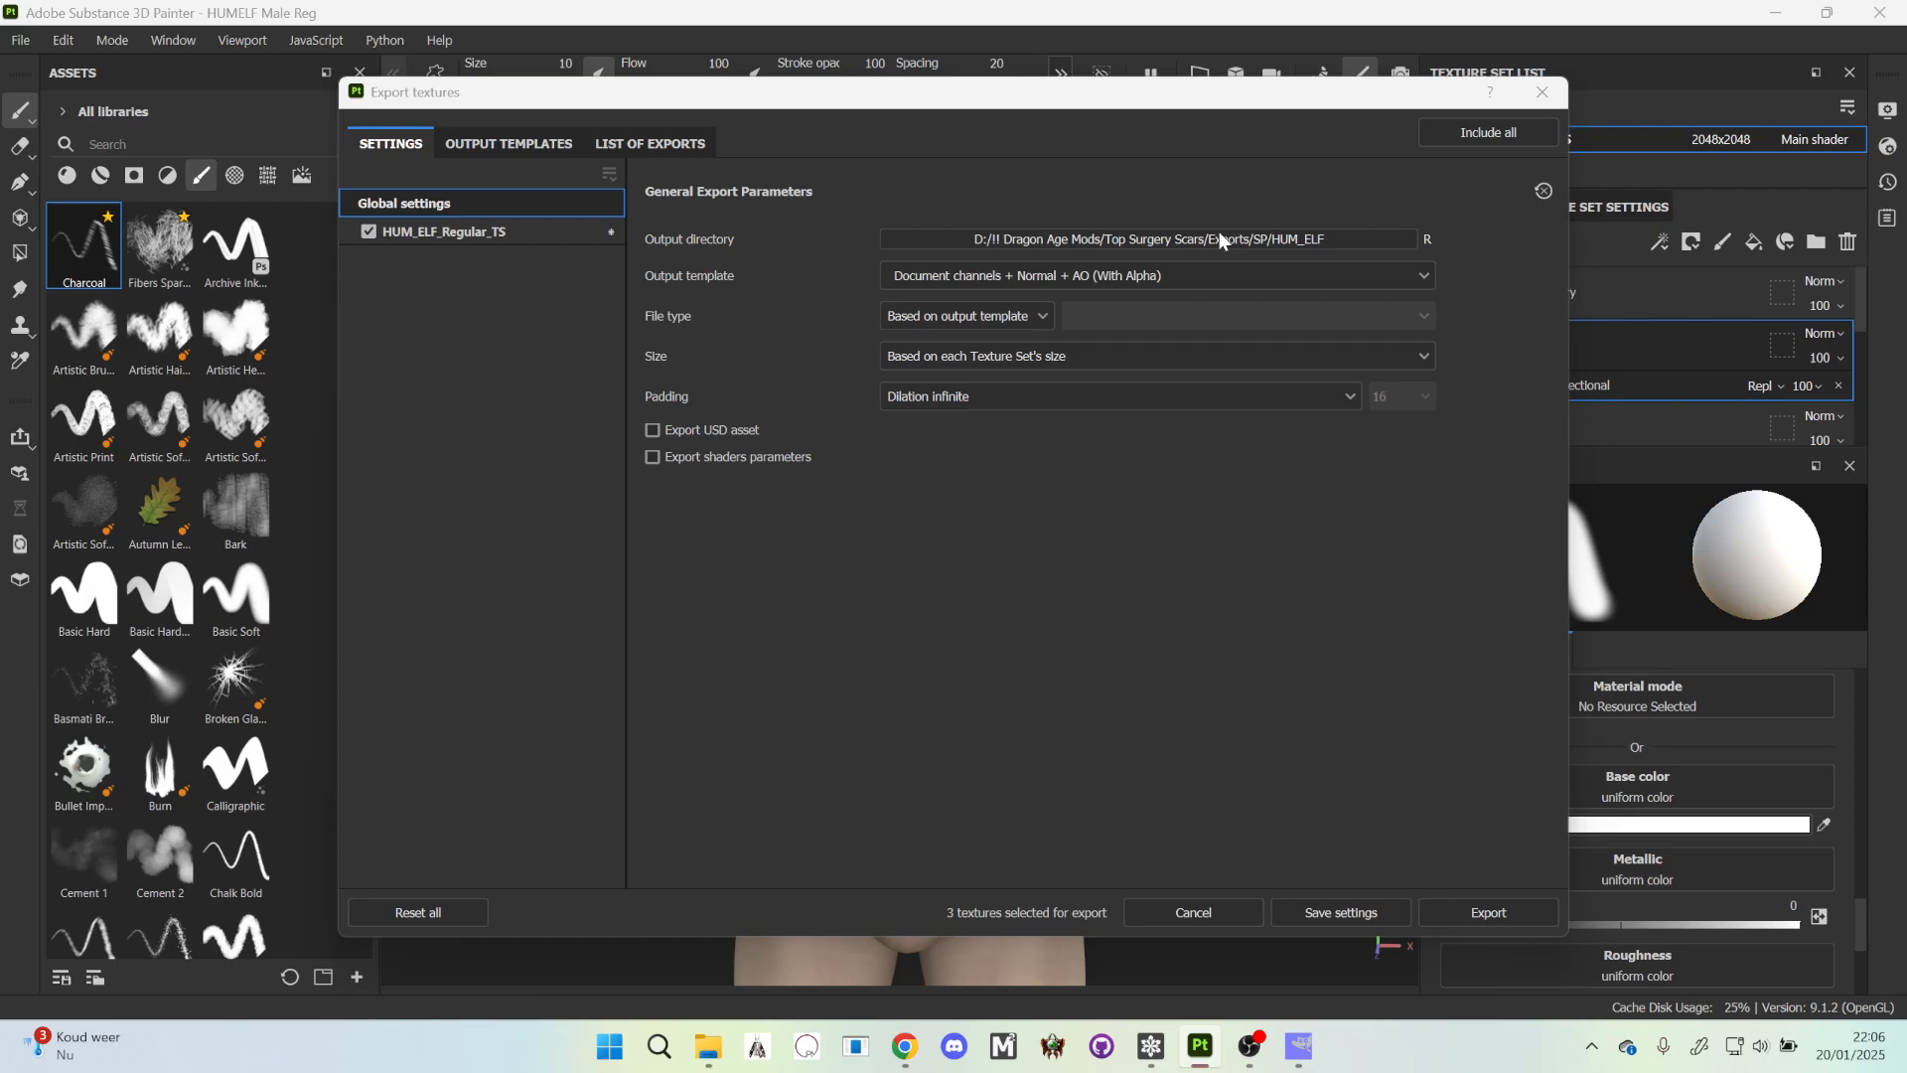
pyautogui.doubleClick(829, 385)
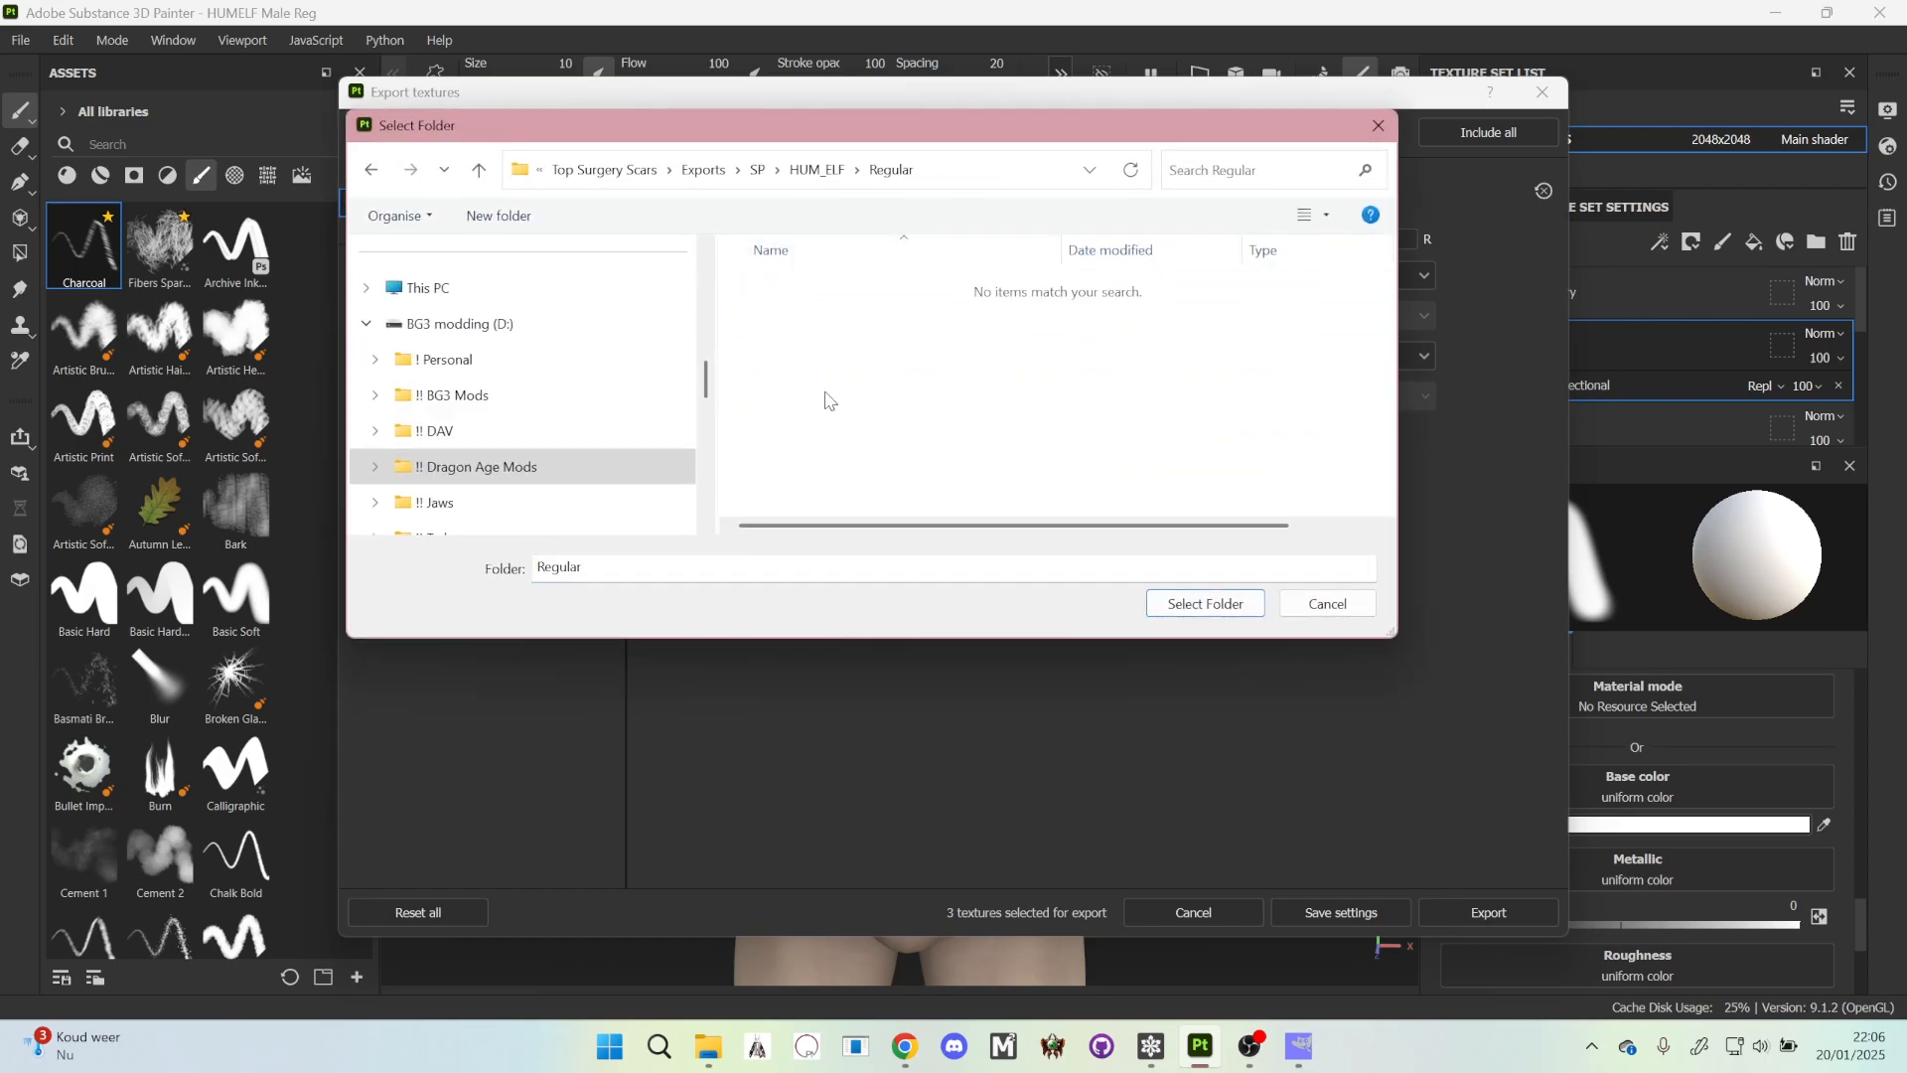
pyautogui.click(1202, 603)
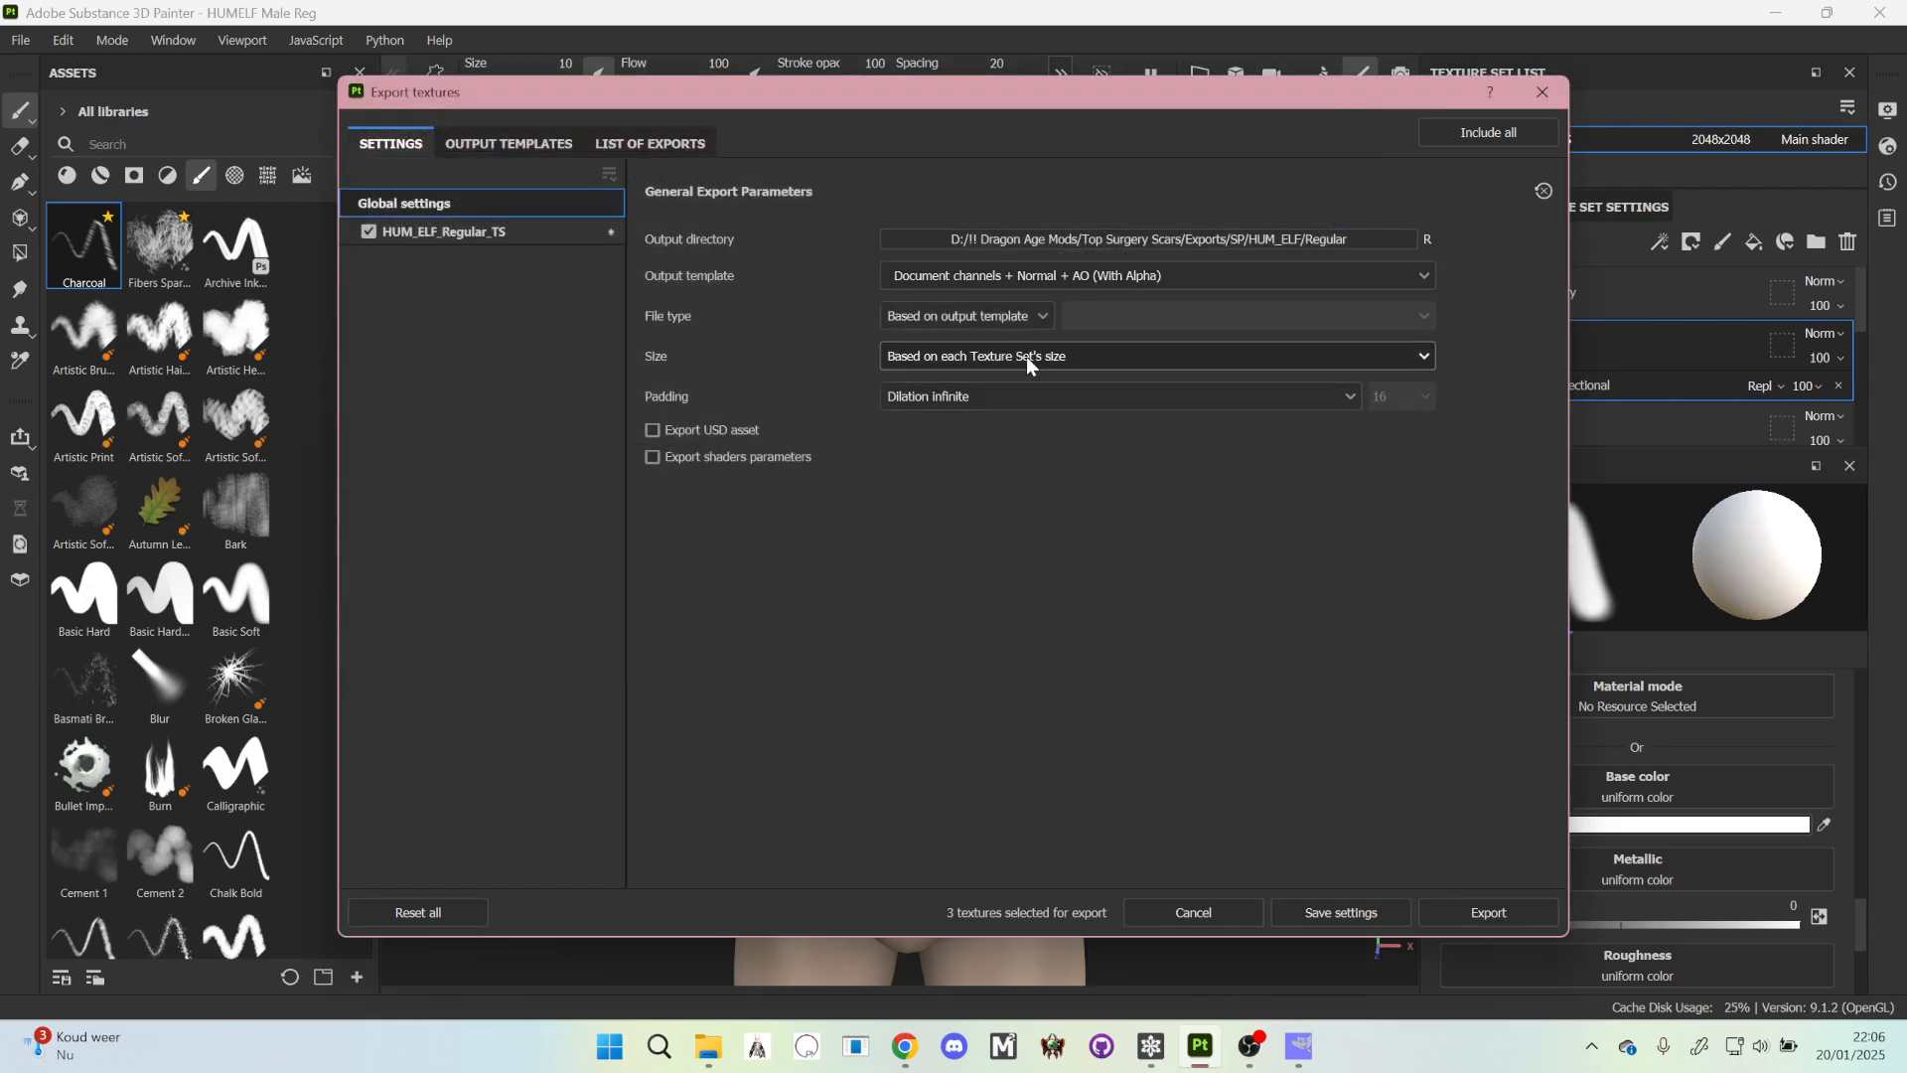
# - Set the export size to 4096x4096 and export HUM_ELF_Regular_TS's base color, normal and DirectX normal maps
pyautogui.click(932, 370)
pyautogui.click(965, 544)
pyautogui.click(527, 234)
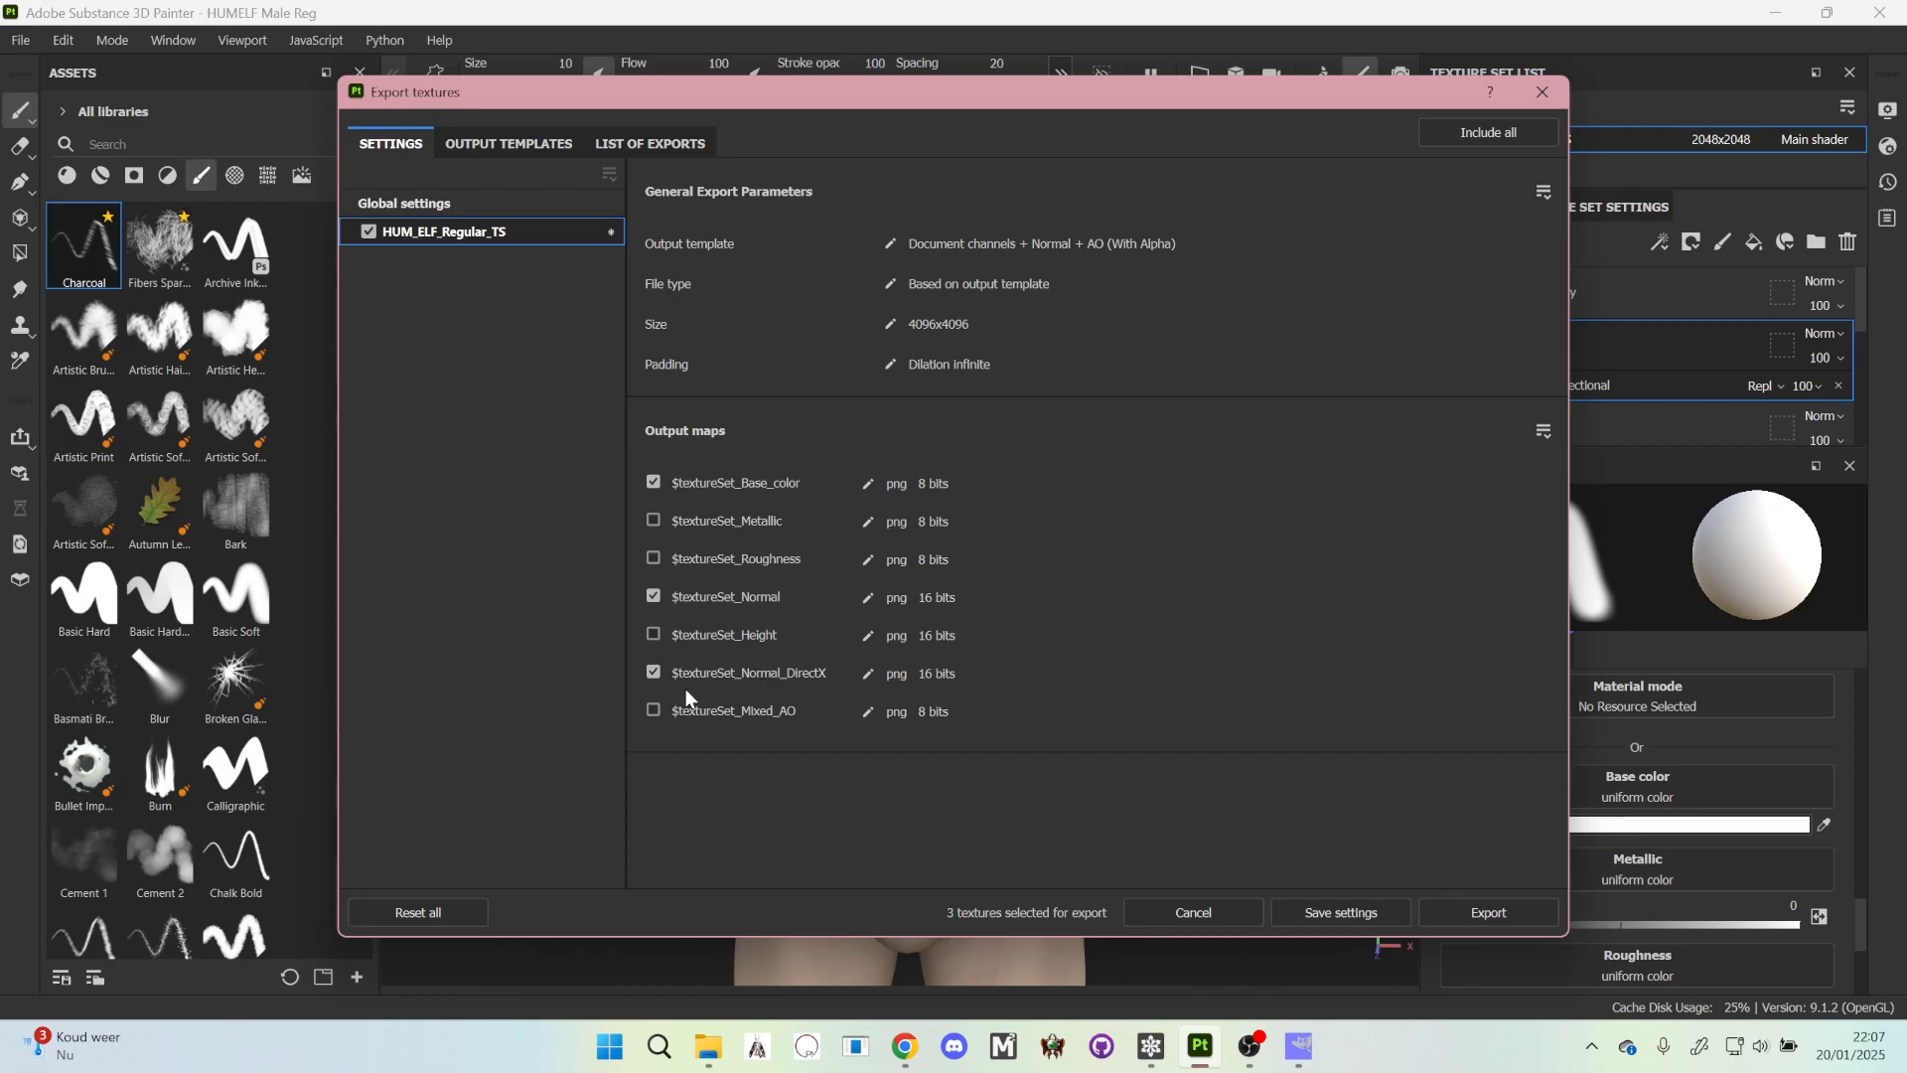
pyautogui.click(1488, 911)
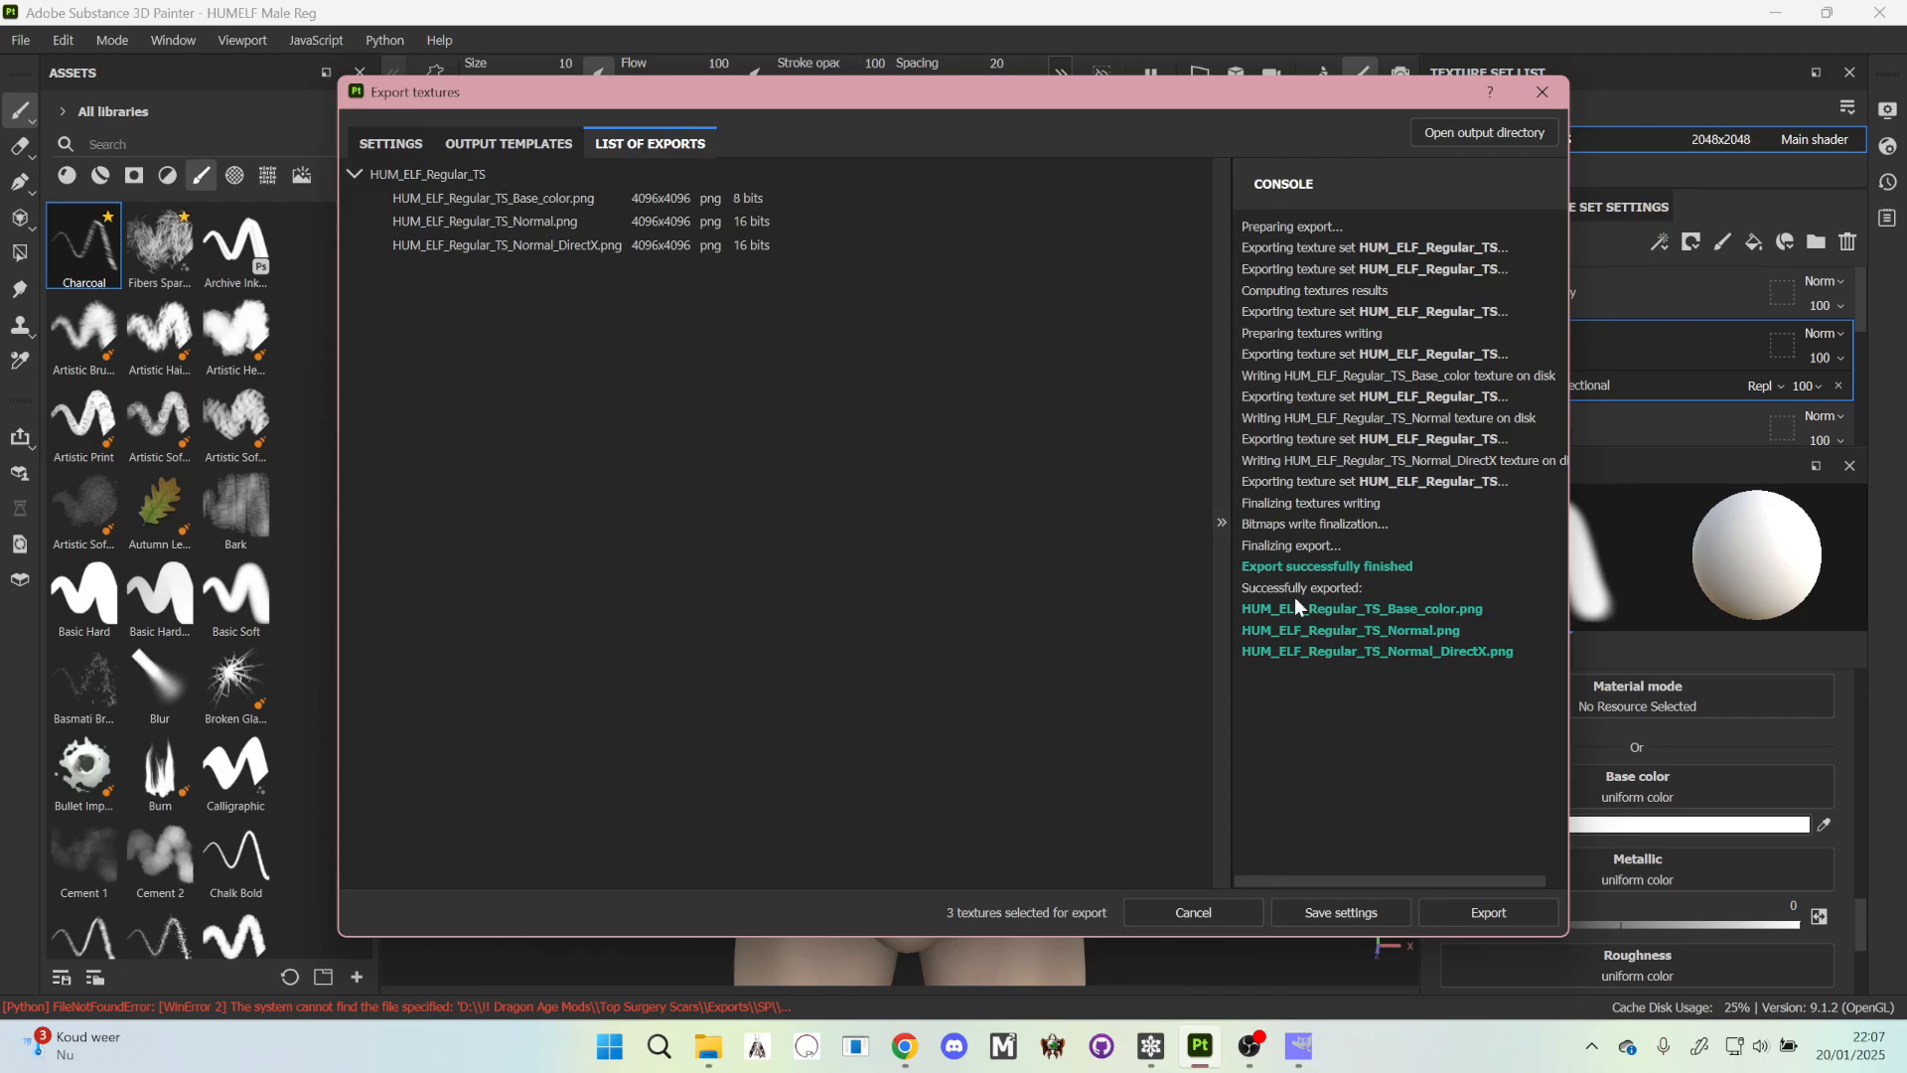
# - Open the export output directory in File Explorer and view HUM_ELF_Regular_TS_Base_color.png
pyautogui.click(1484, 132)
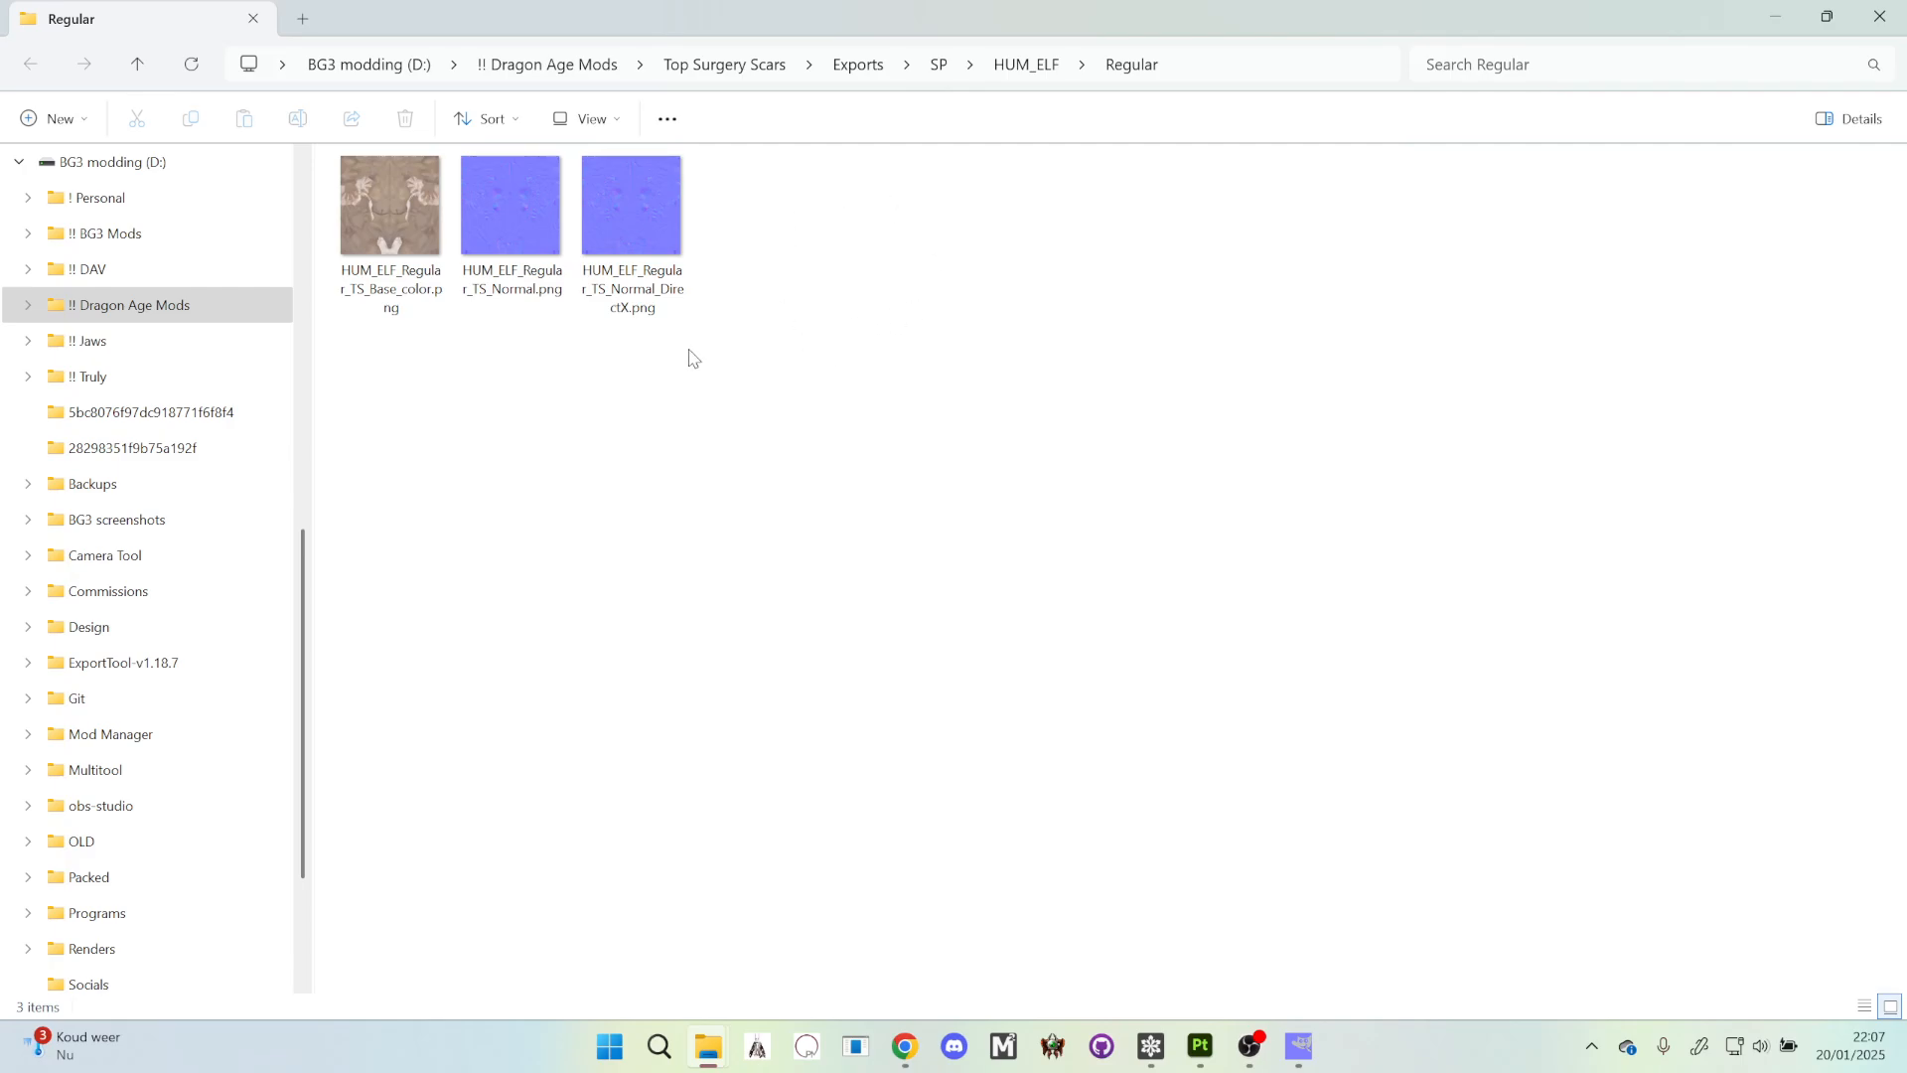
pyautogui.doubleClick(416, 258)
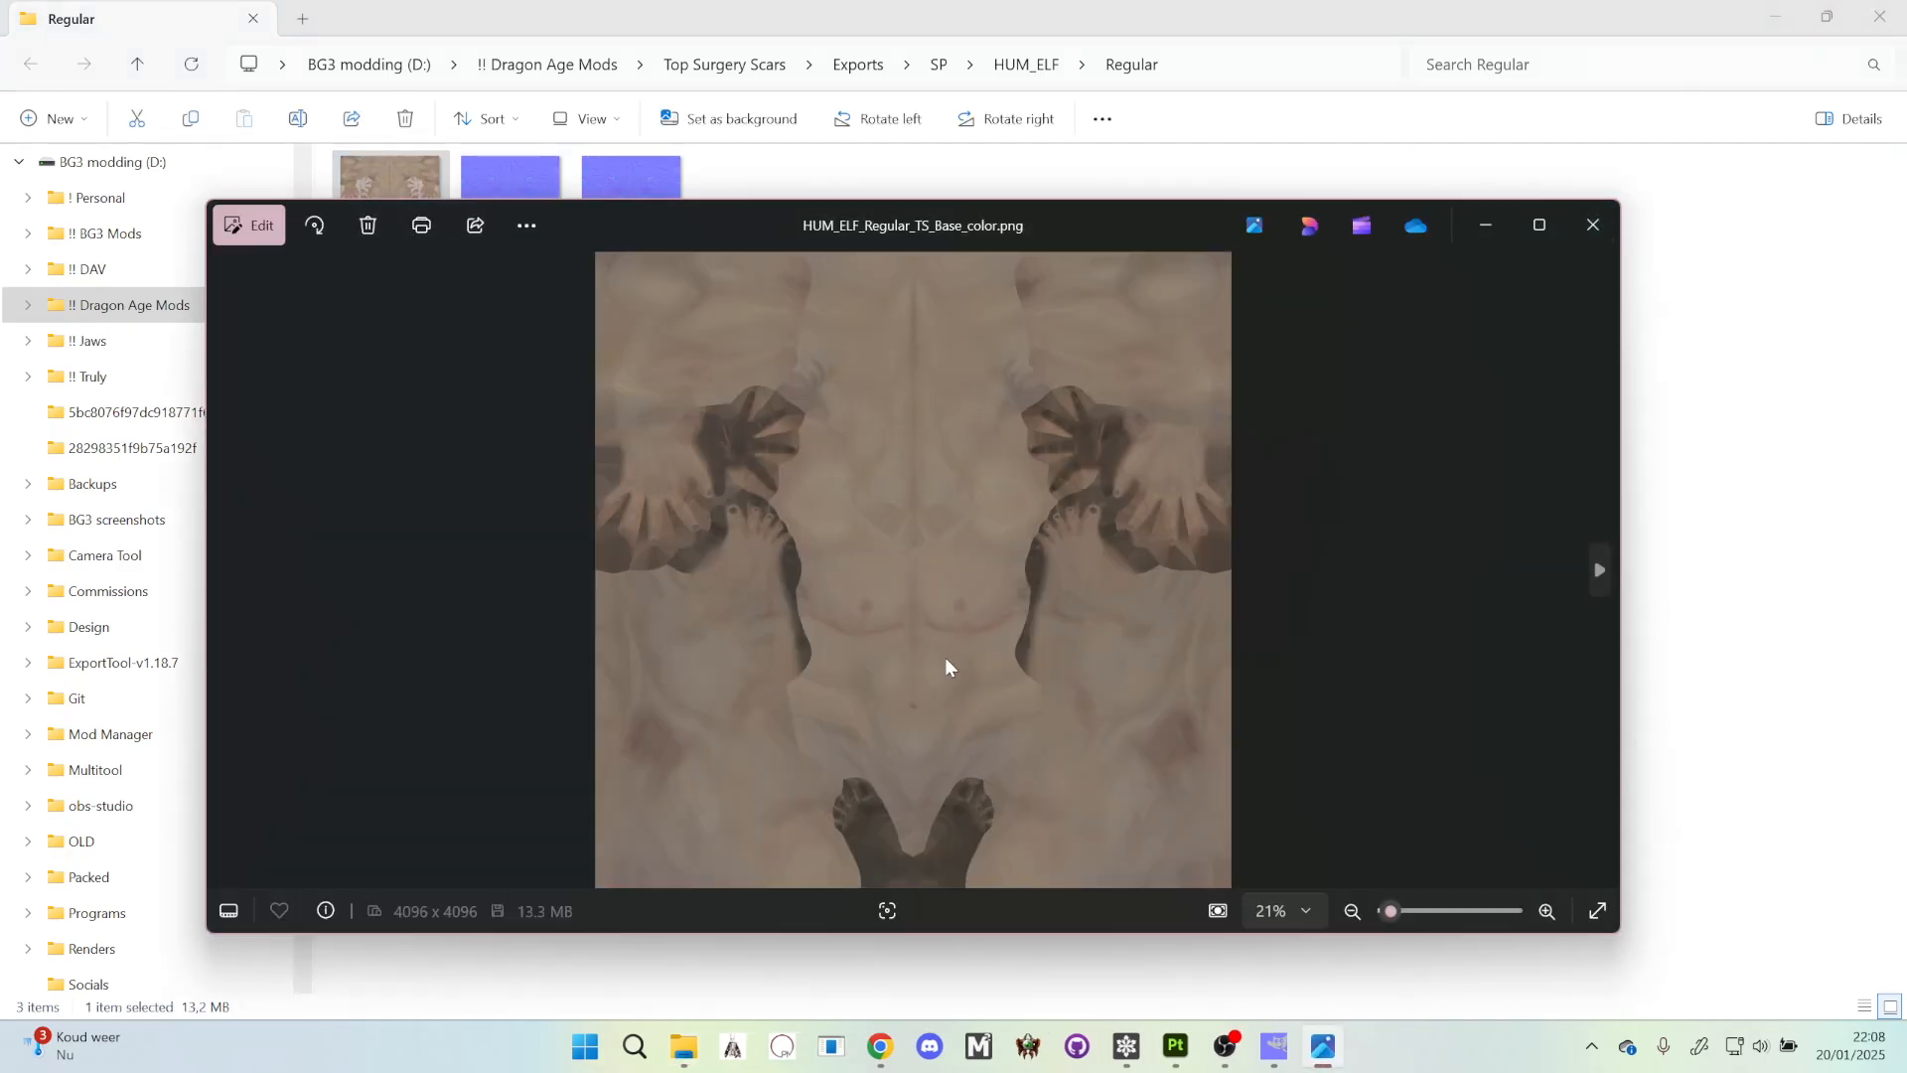
pyautogui.click(1592, 224)
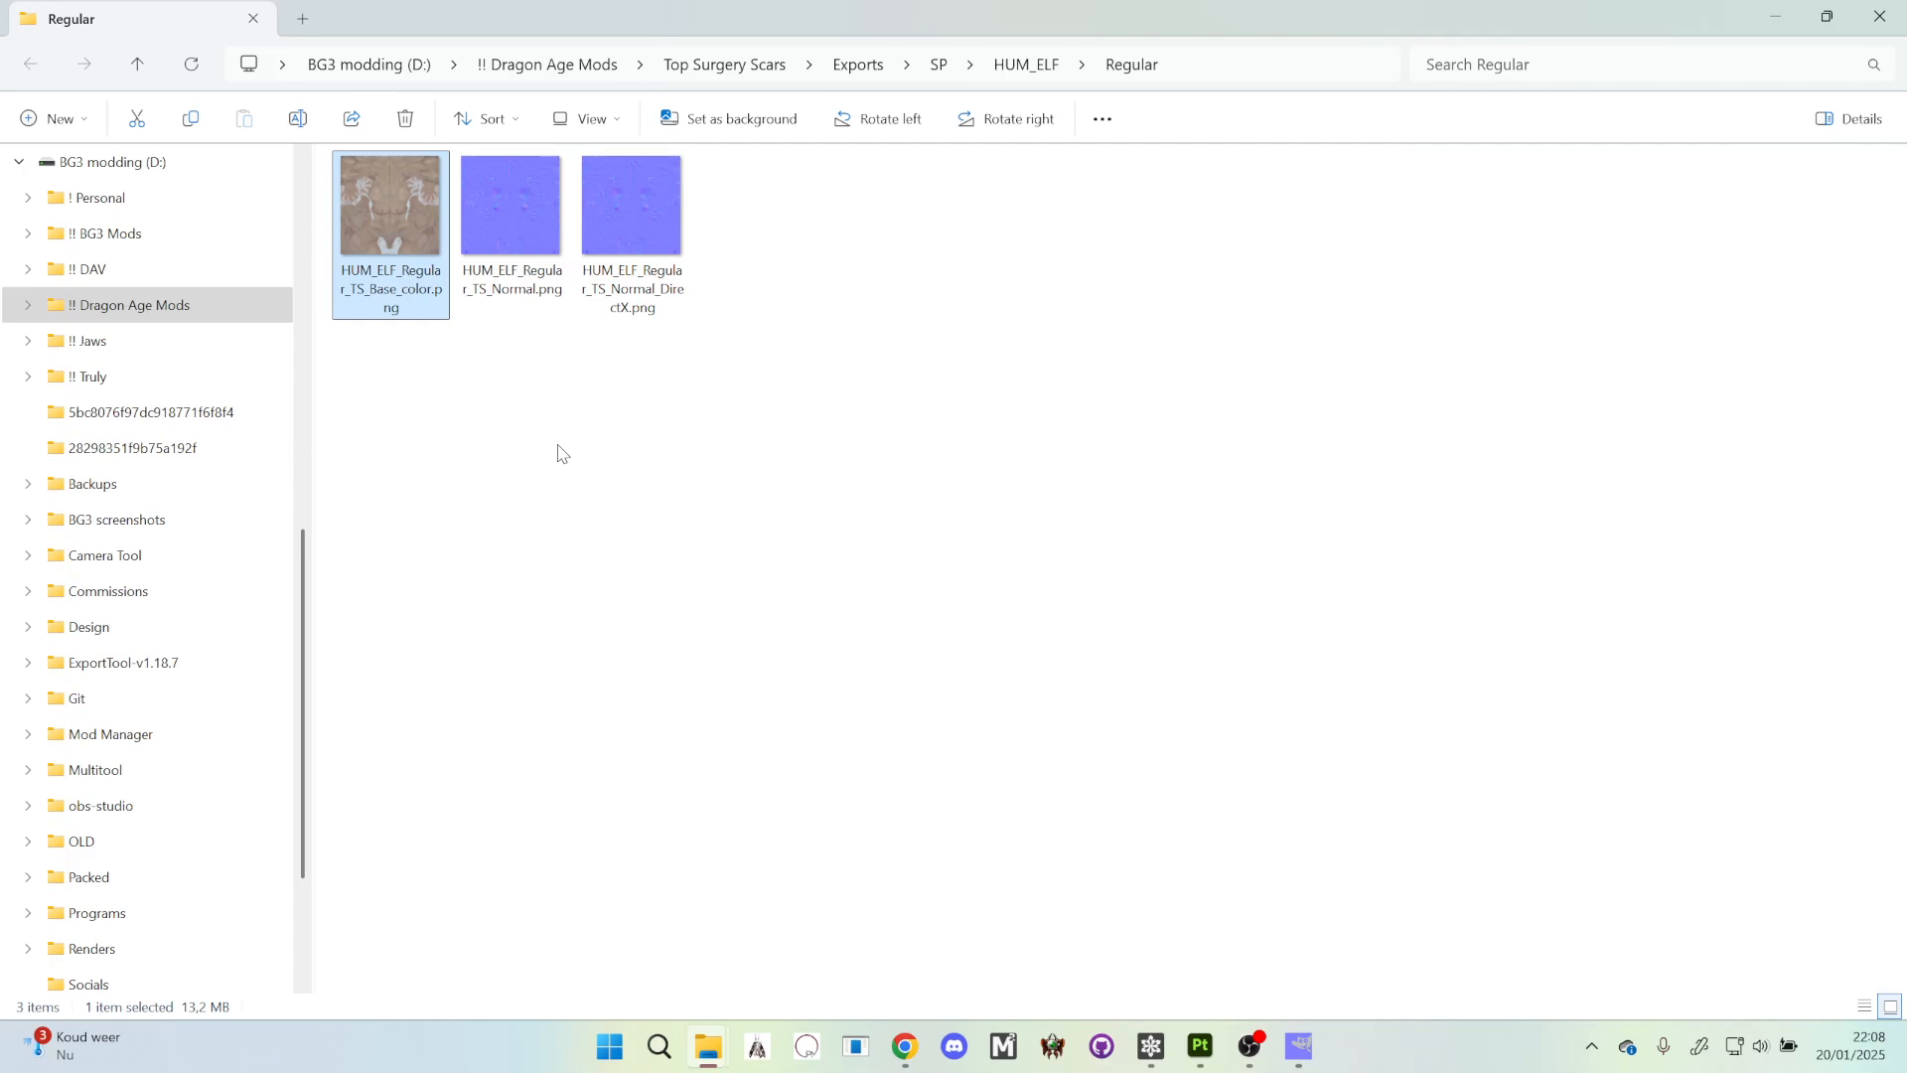
# - Compare HUM_ELF_Regular_TS_Normal.png with HUM_ELF_Regular_TS_Normal_DirectX.png by switching back and forth between them in the image viewer
pyautogui.click(674, 308)
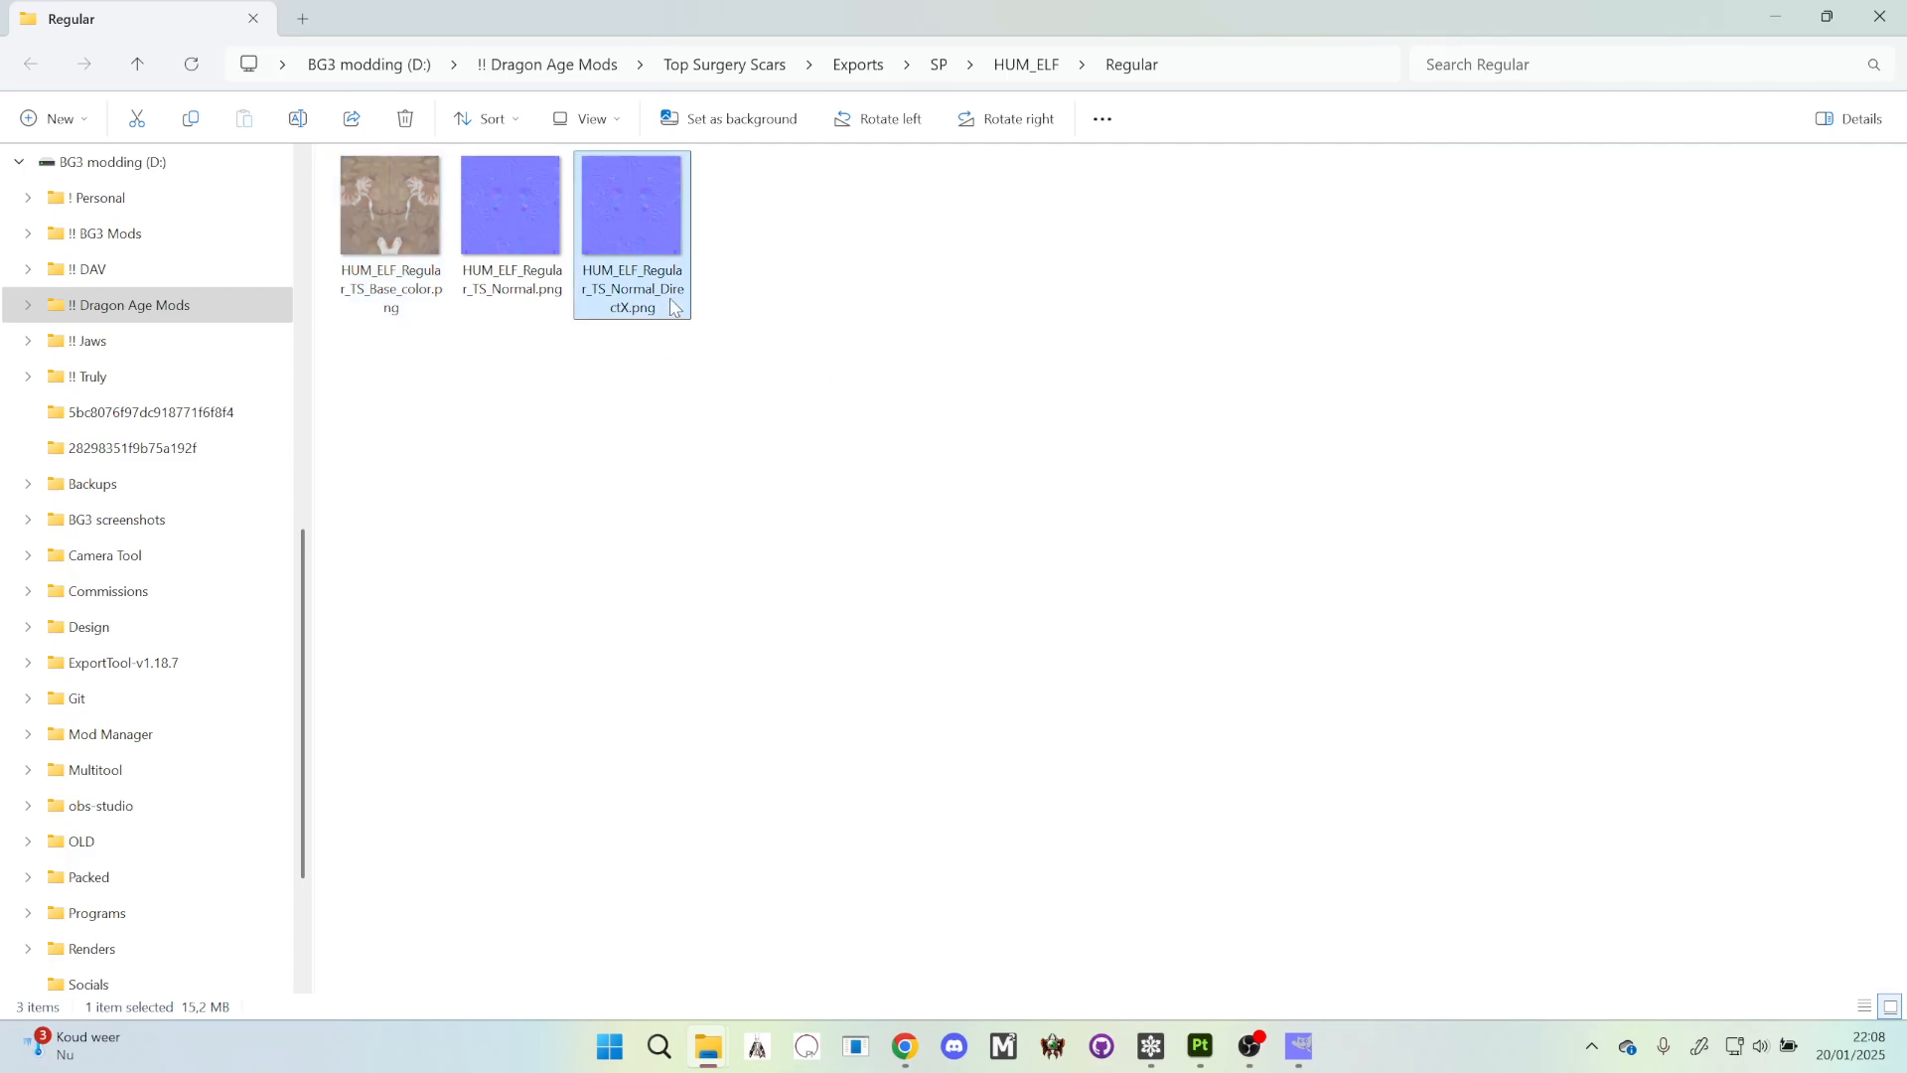
pyautogui.rightClick(673, 307)
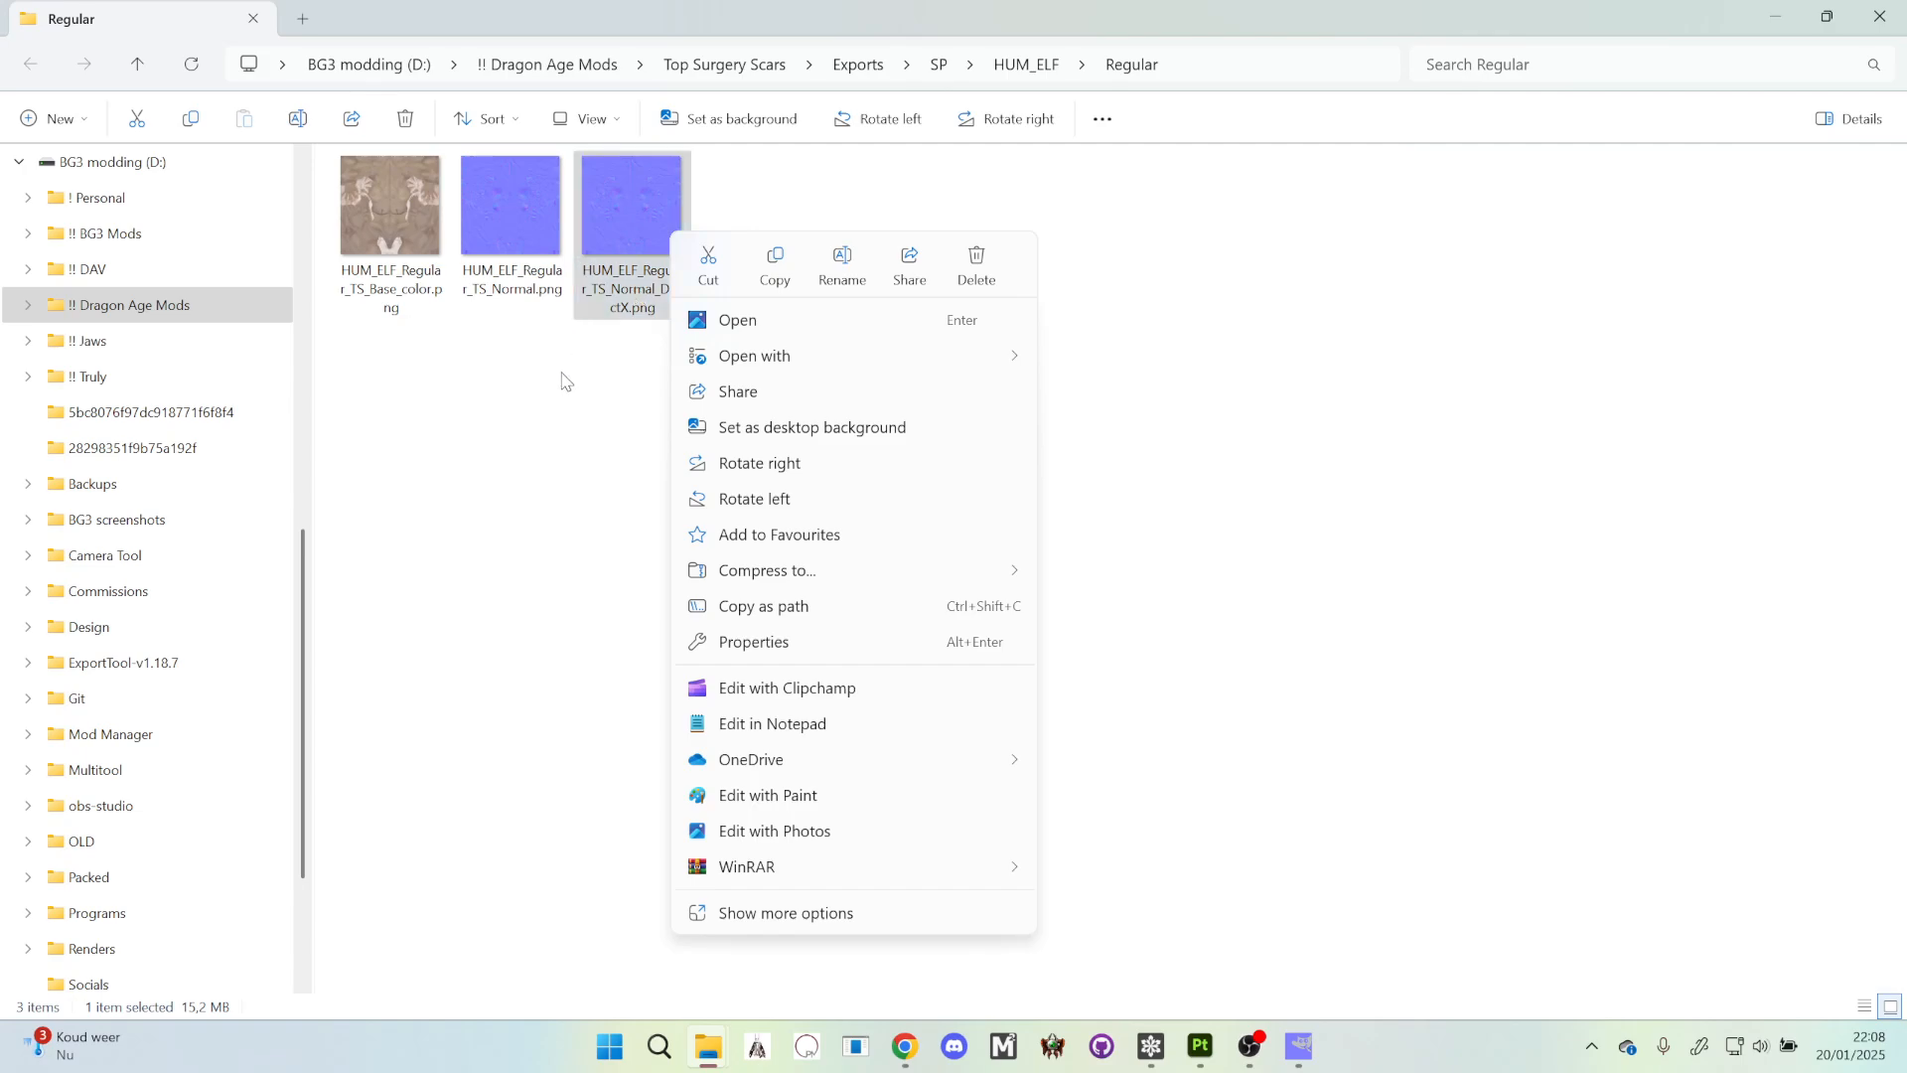
pyautogui.doubleClick(523, 290)
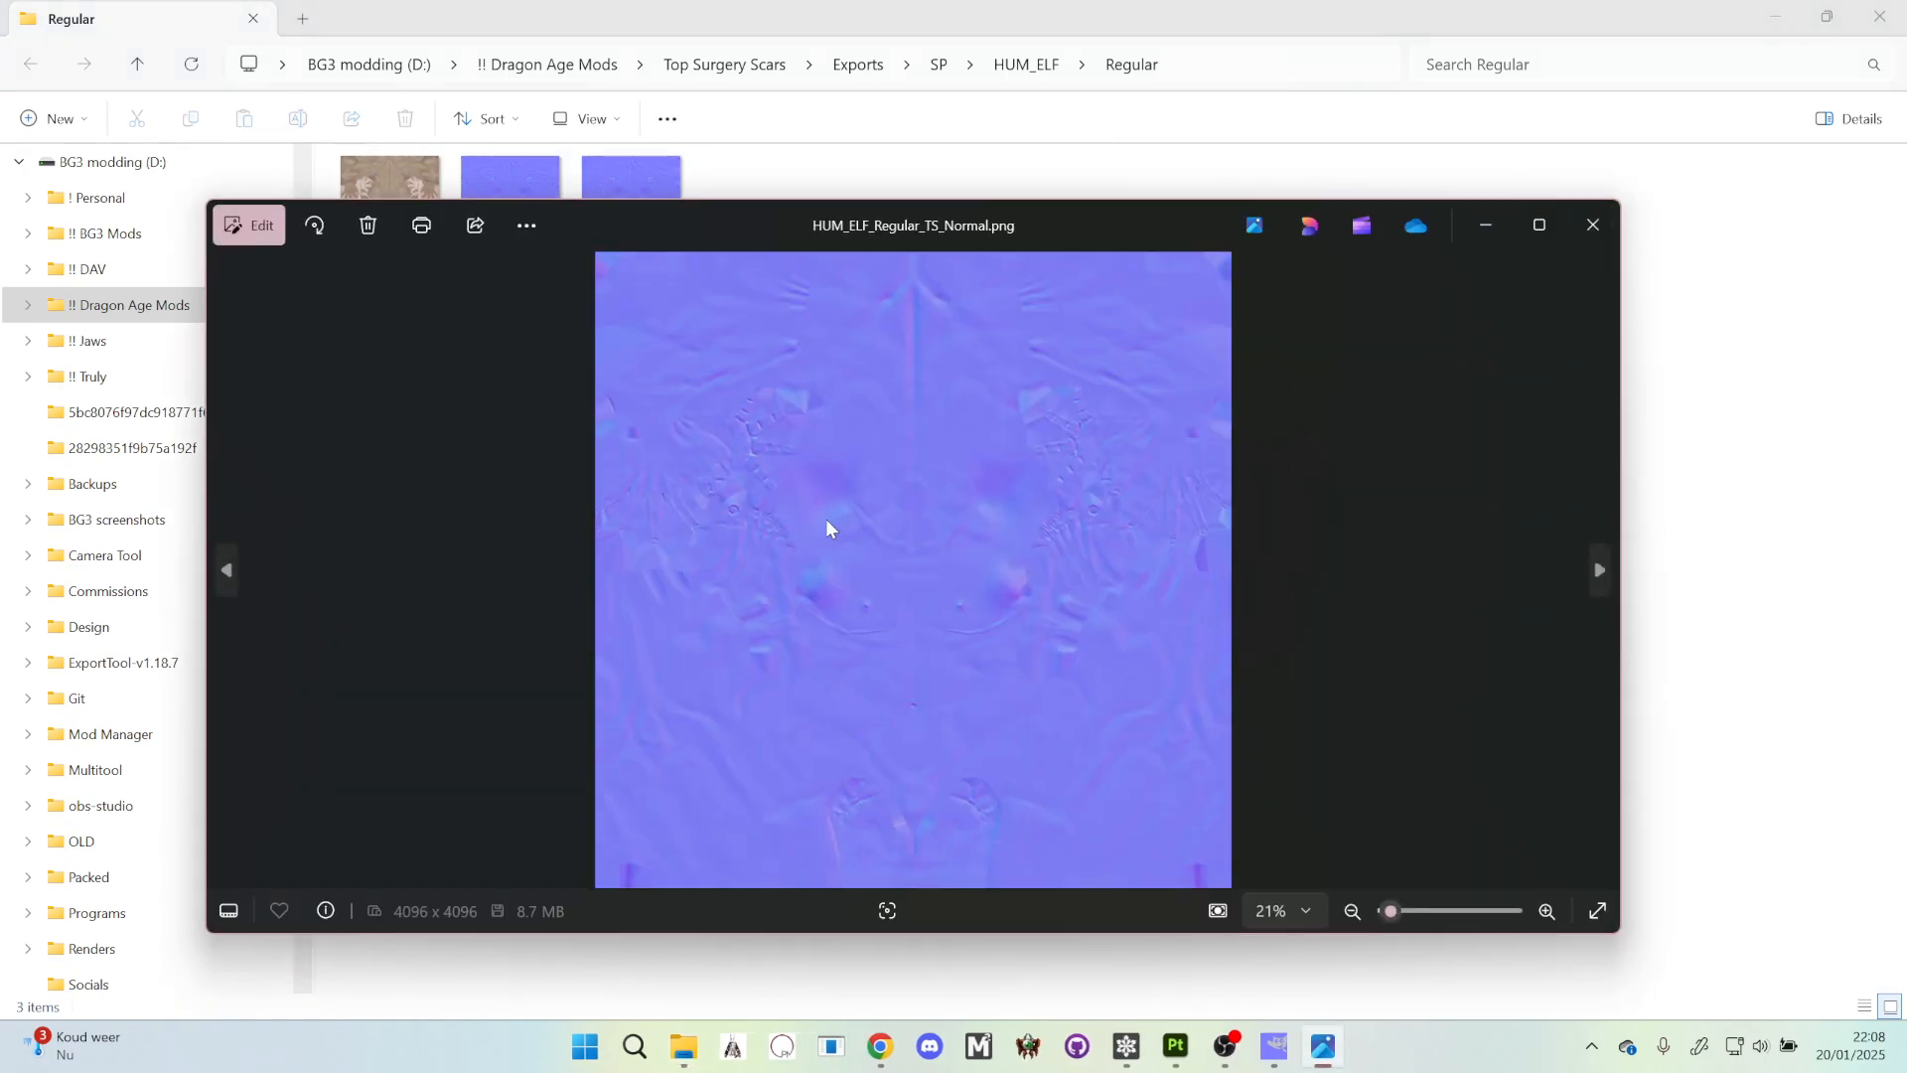
pyautogui.press('Right')
pyautogui.press('Left')
pyautogui.press('Right')
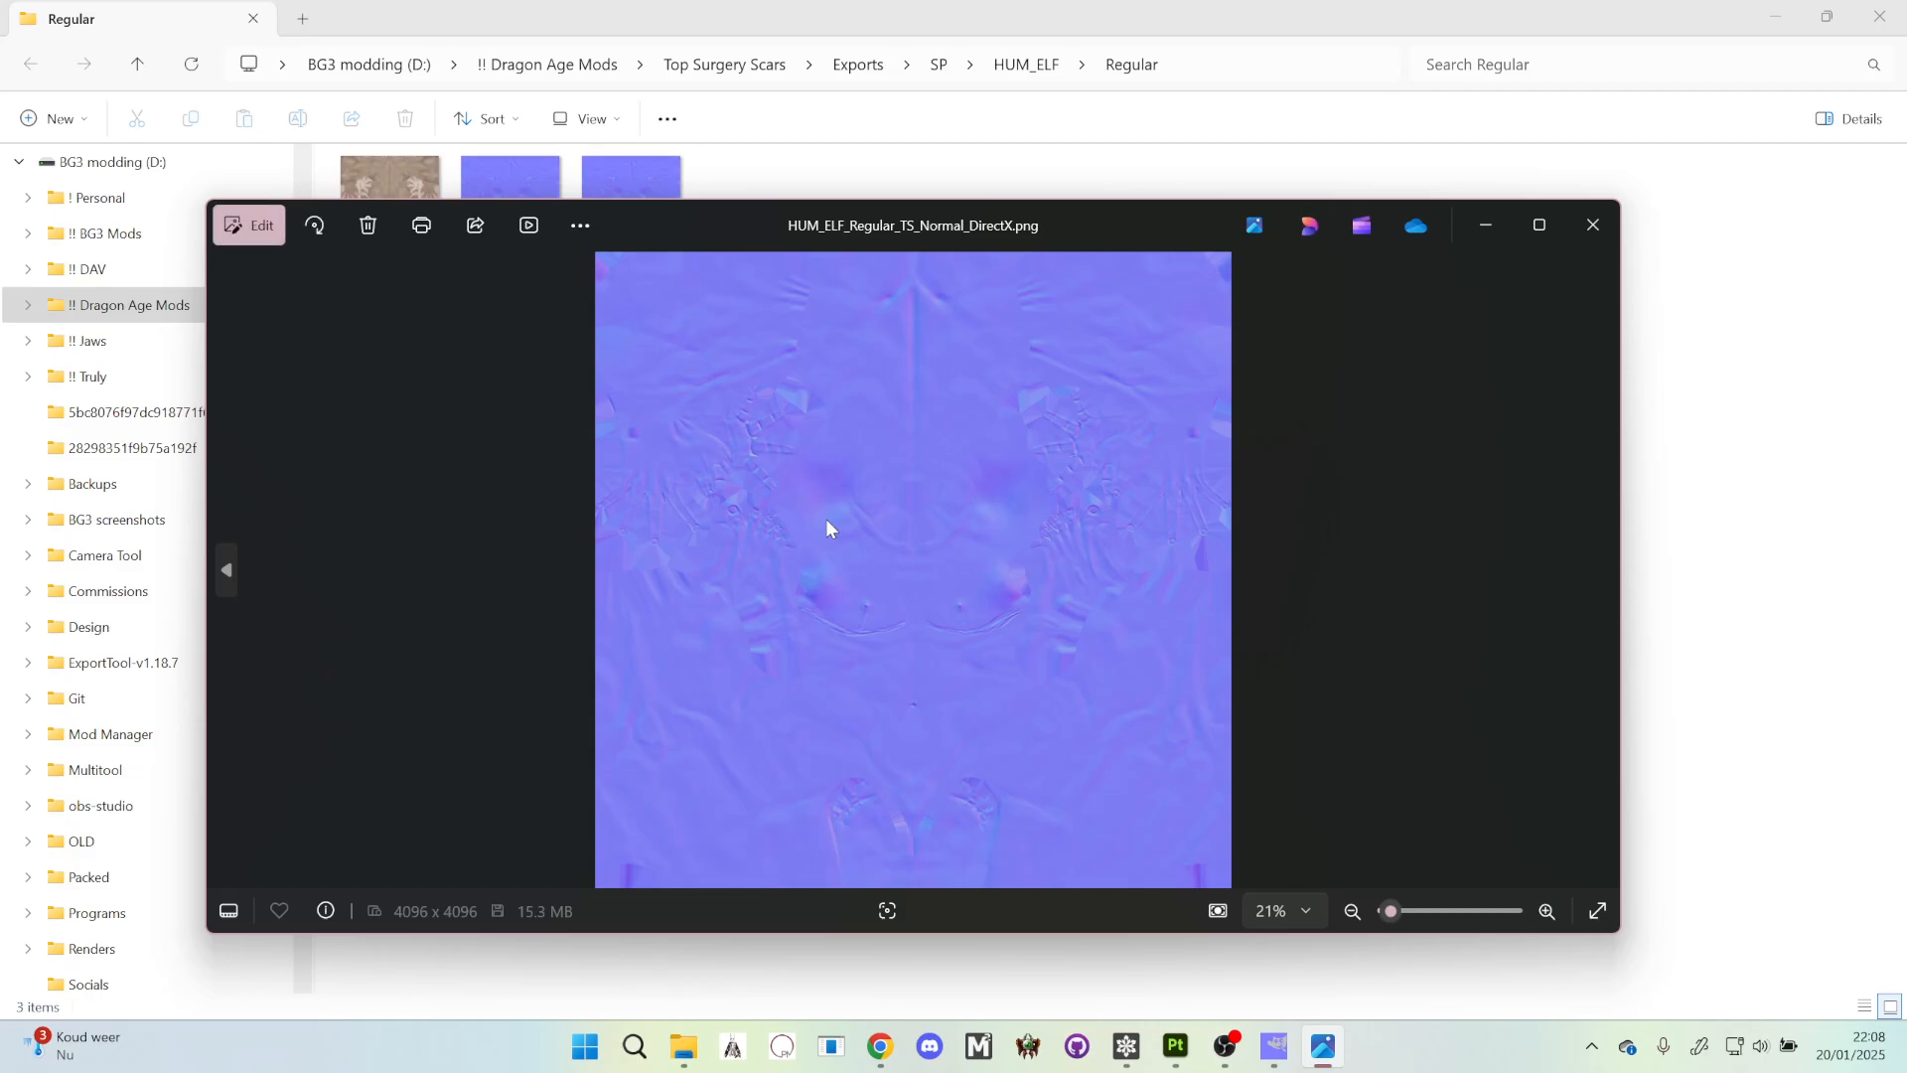
pyautogui.press('Left')
pyautogui.press('Right')
pyautogui.press('Left')
pyautogui.press('Right')
pyautogui.click(1592, 228)
# - Open HUM_ELF_Regular_TS_Normal_DirectX.png from the Regular export folder in GIMP
pyautogui.click(621, 240)
pyautogui.rightClick(622, 240)
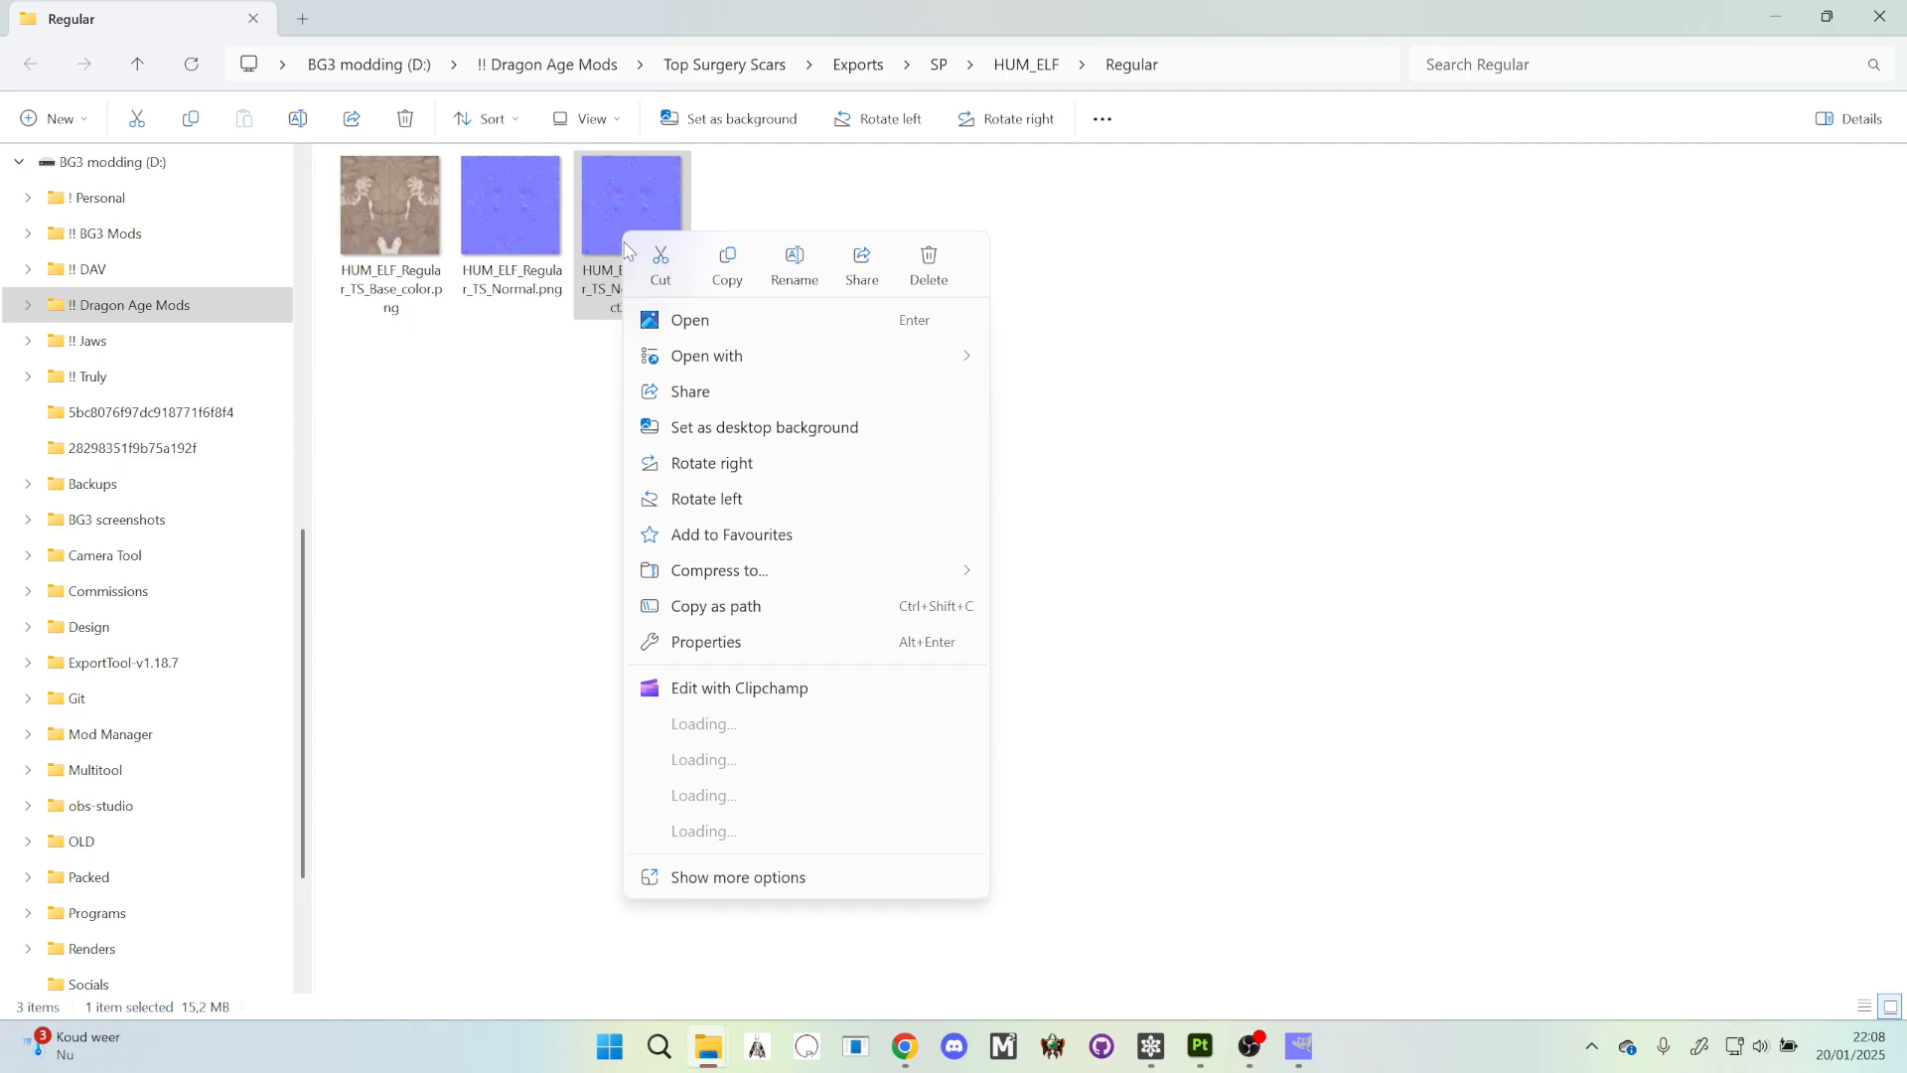
pyautogui.moveTo(792, 357)
pyautogui.click(1023, 361)
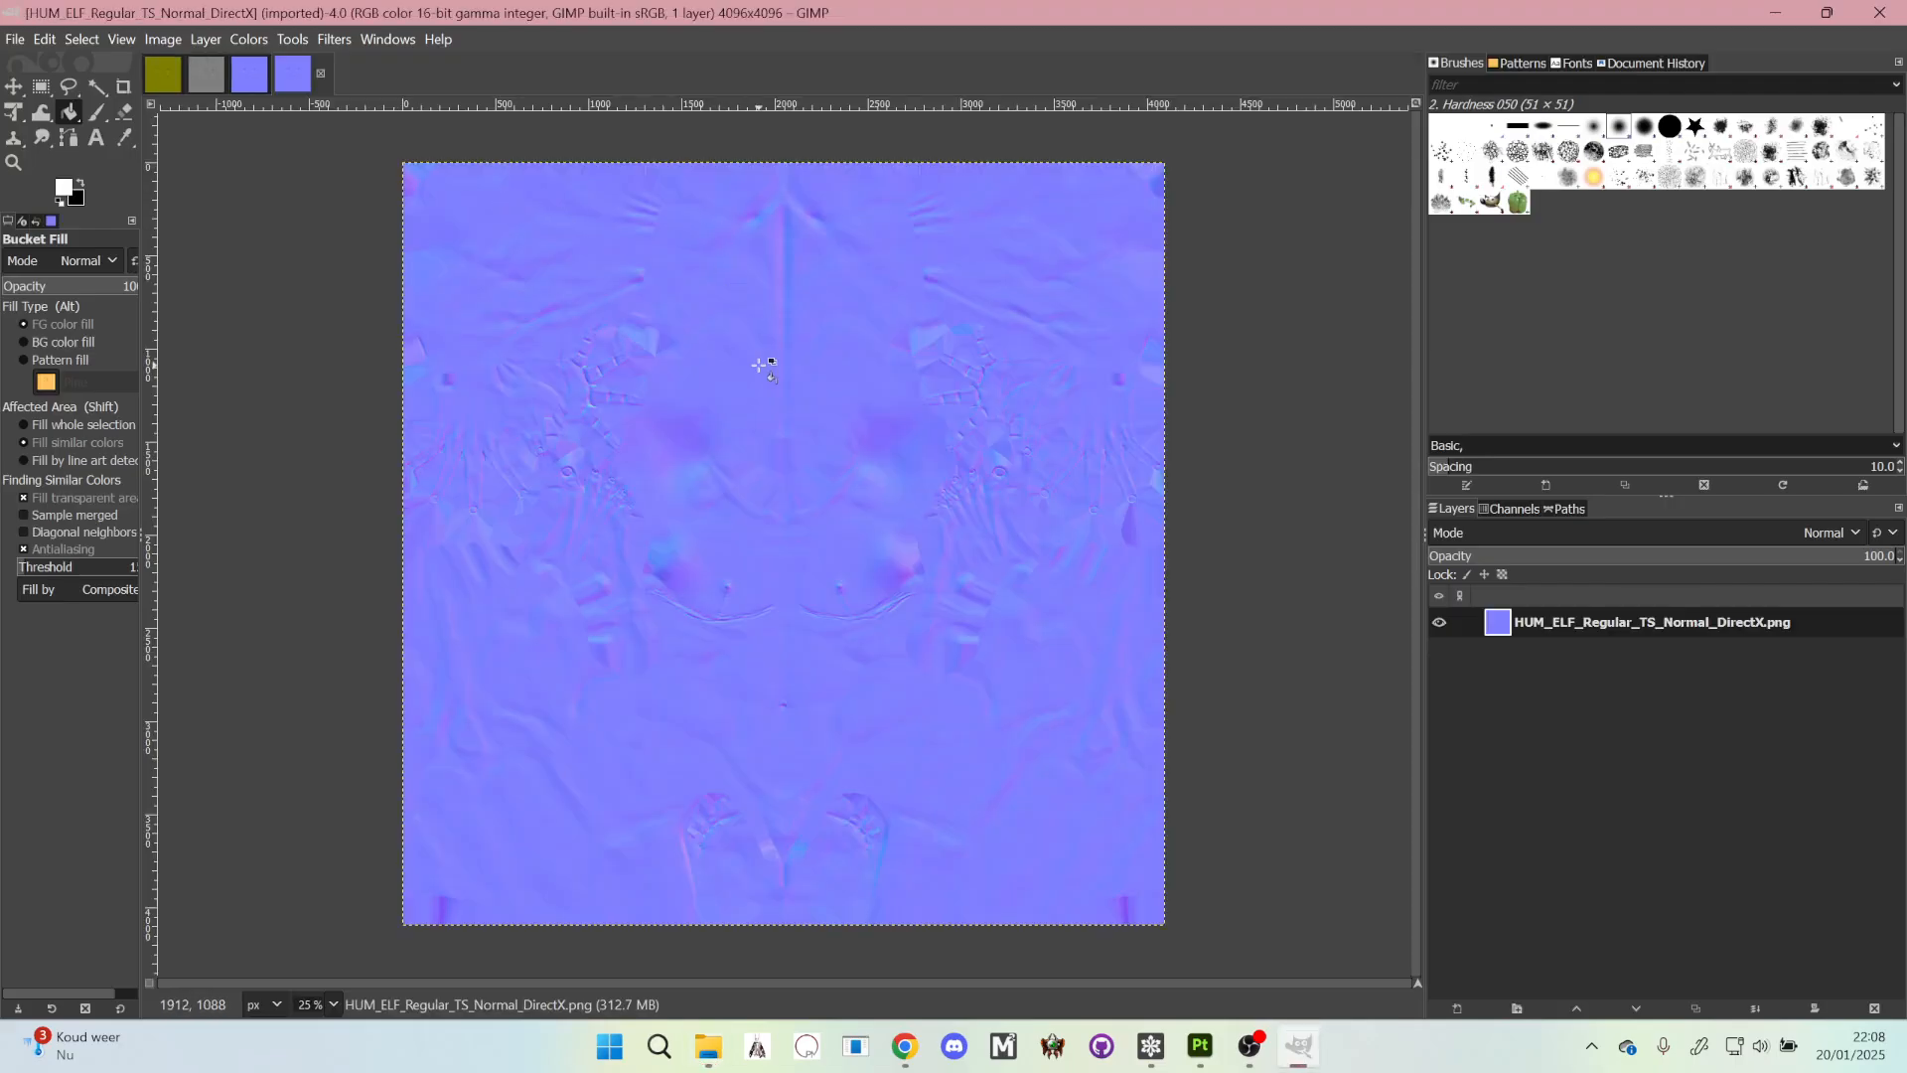
# - Try to decompose HUM_ELF_Regular_TS_Normal_DirectX.png into layers using the RGBA color model
pyautogui.click(248, 39)
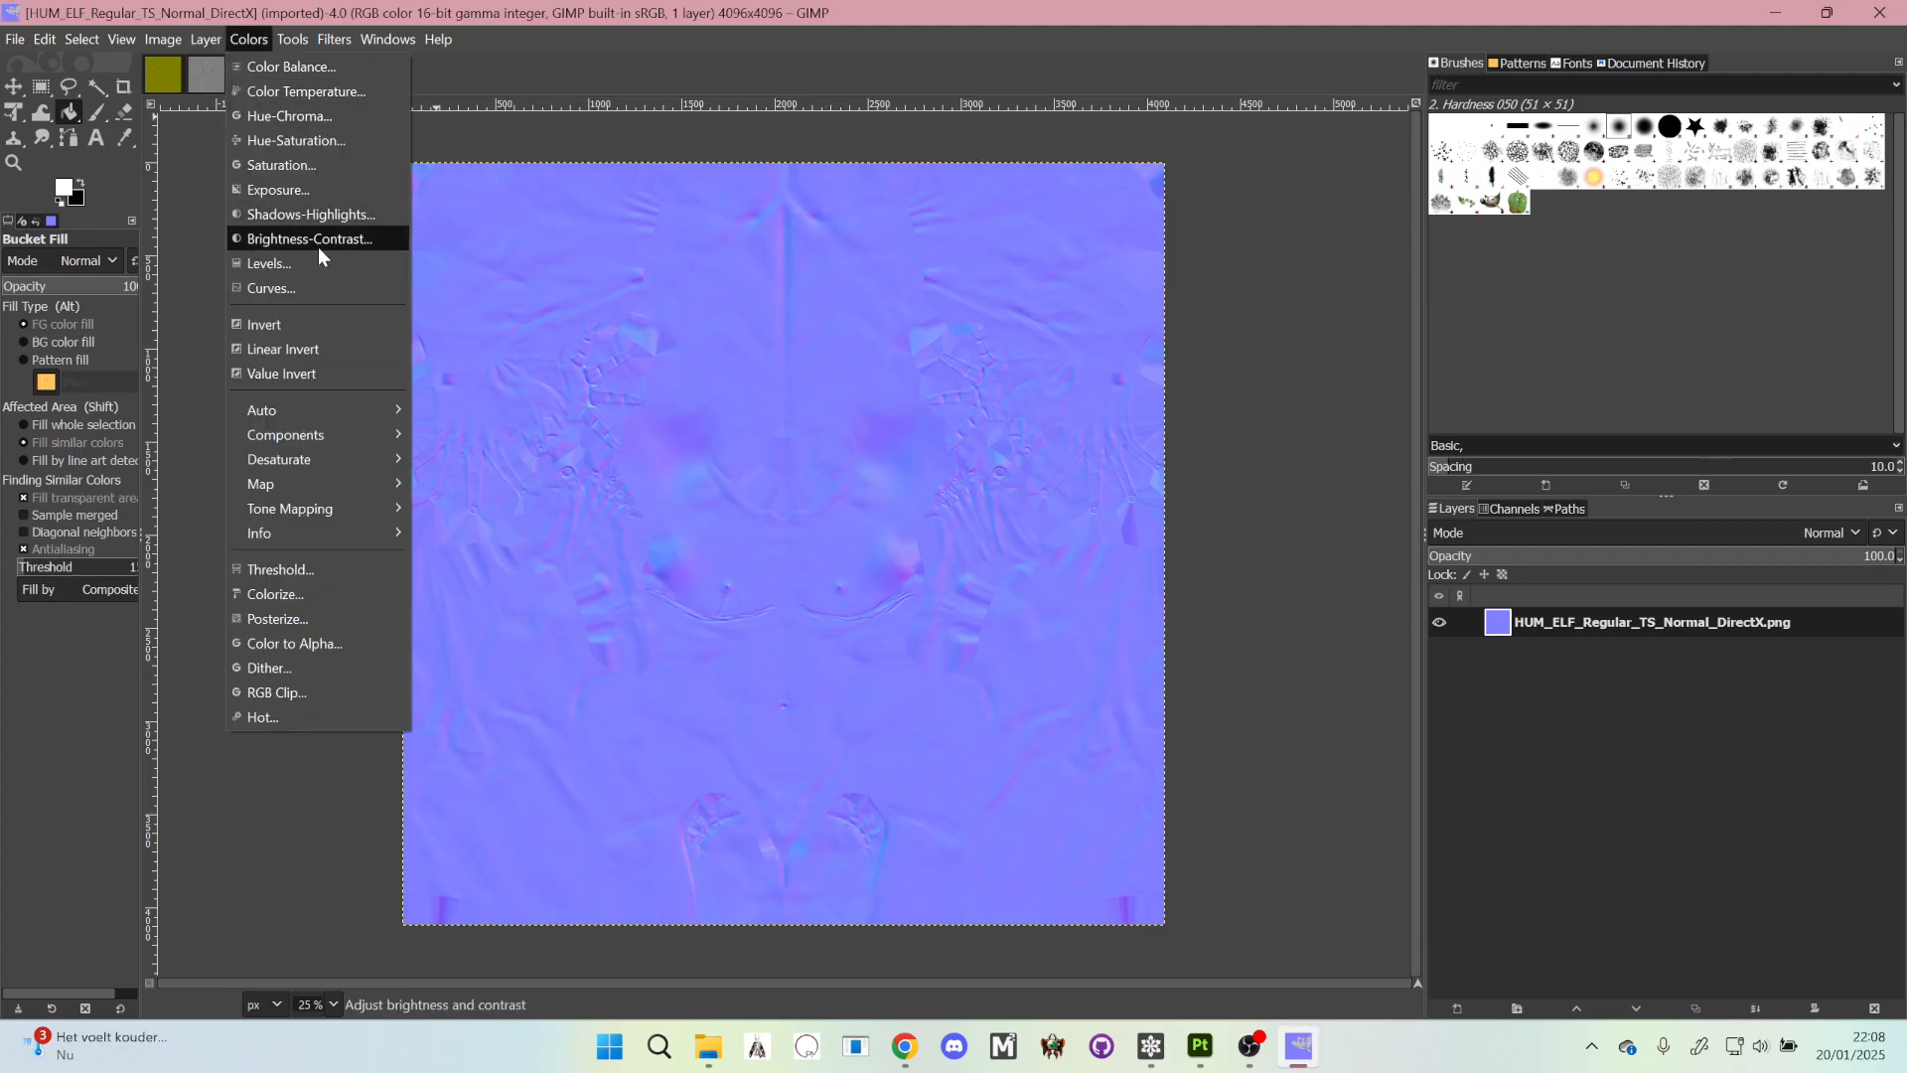
pyautogui.moveTo(341, 443)
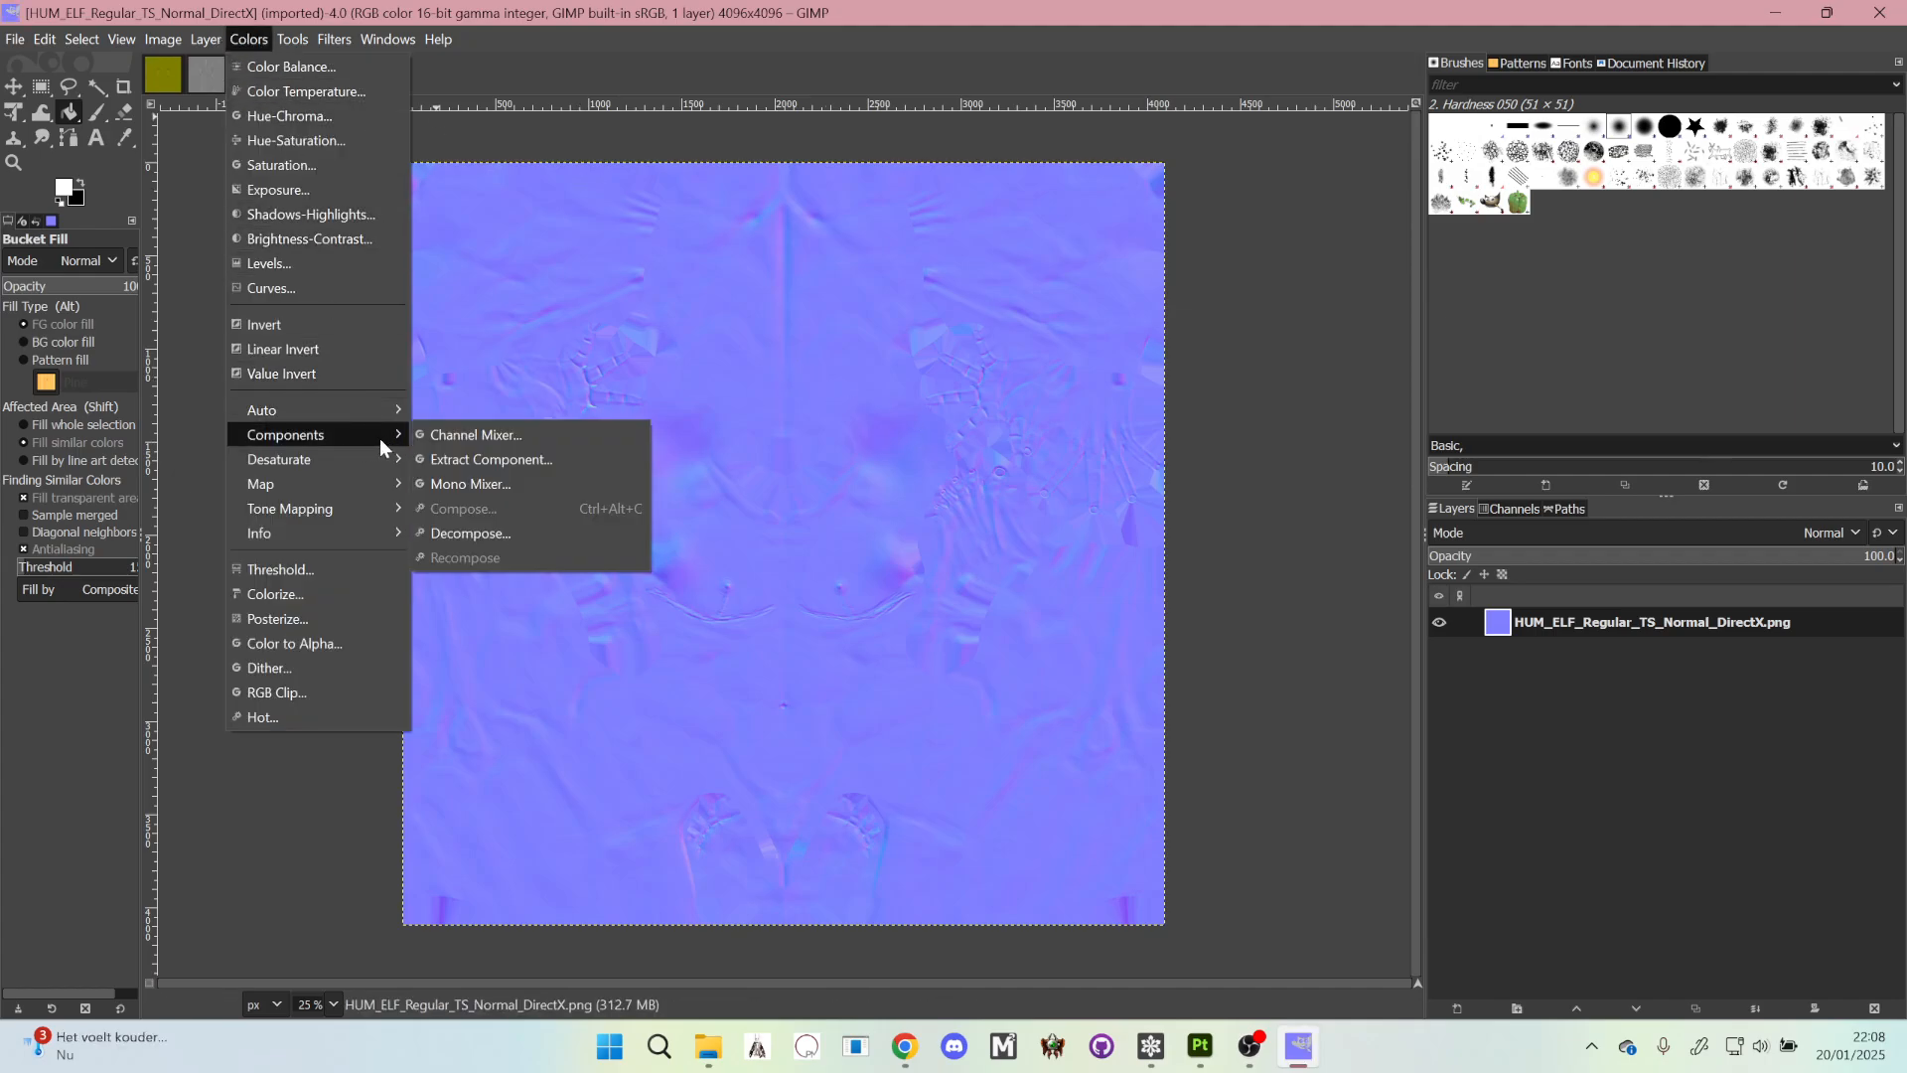
pyautogui.click(469, 533)
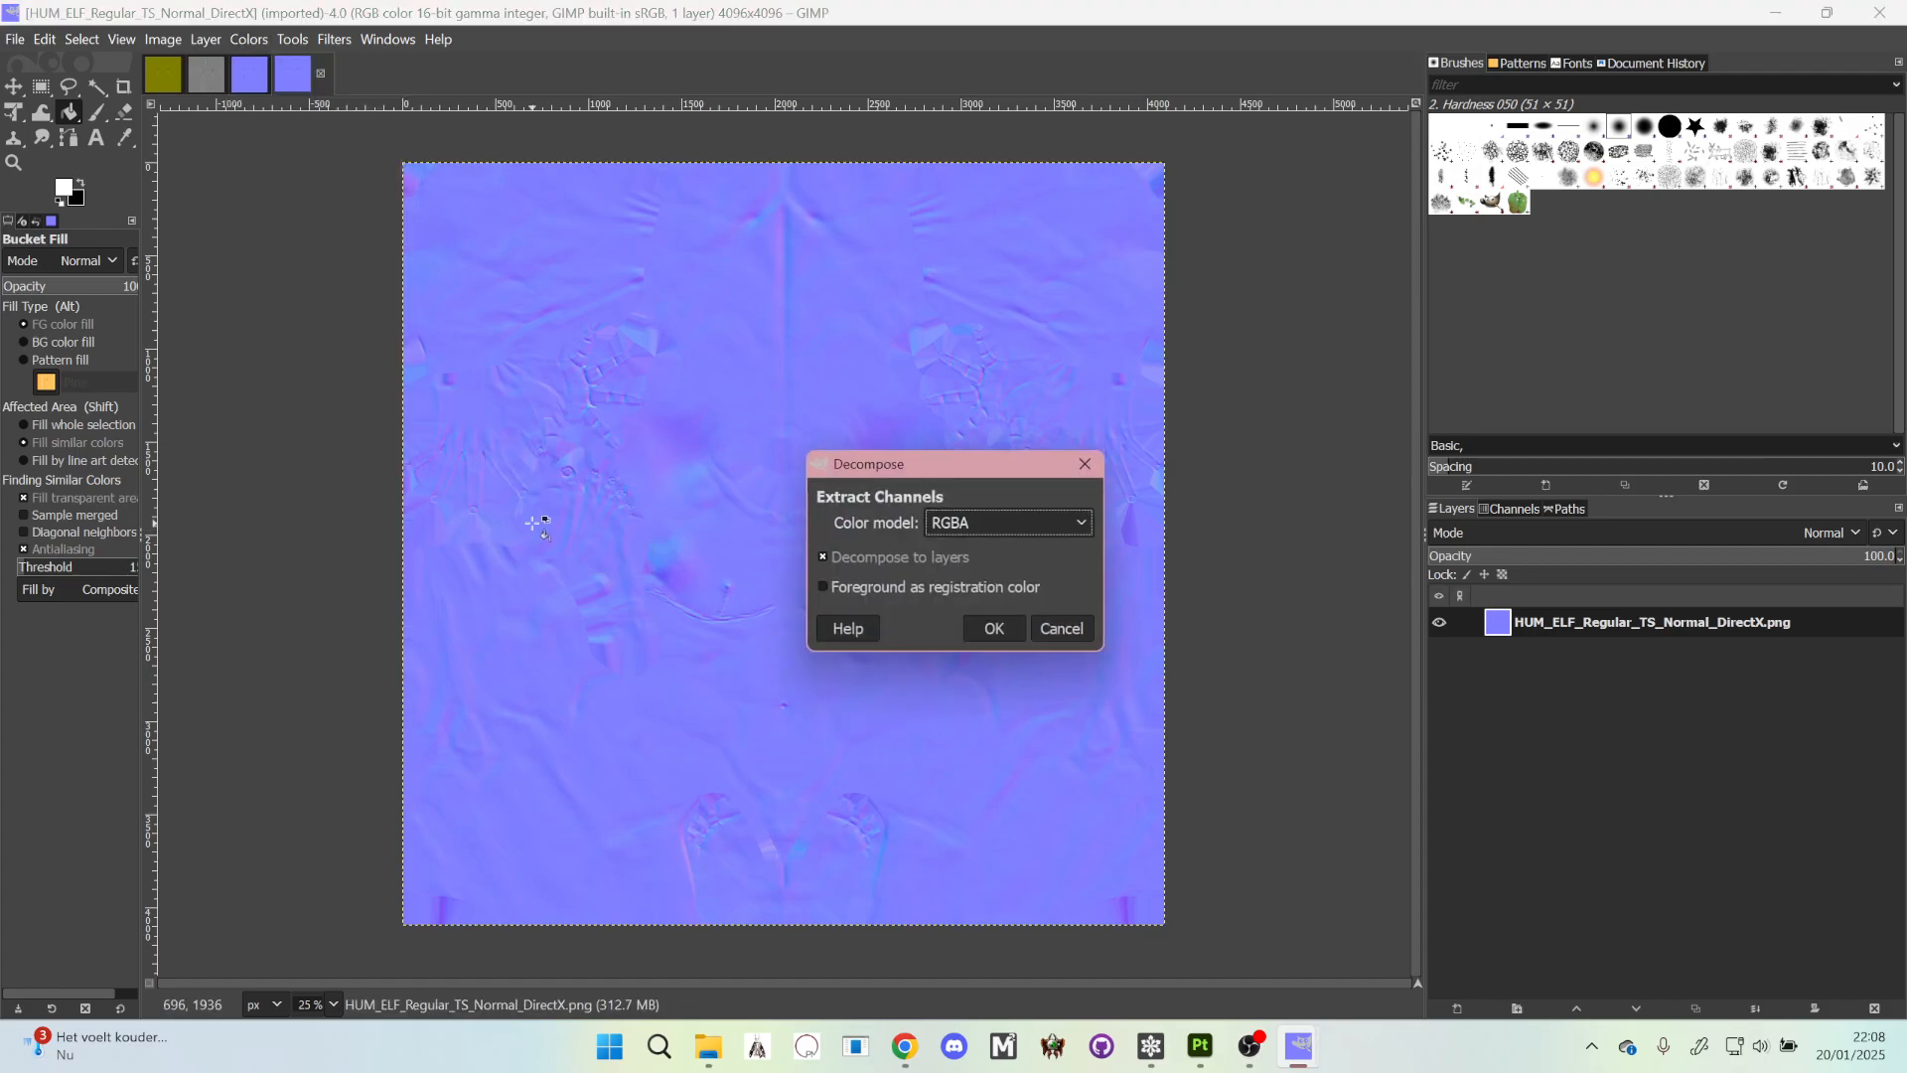
pyautogui.click(990, 629)
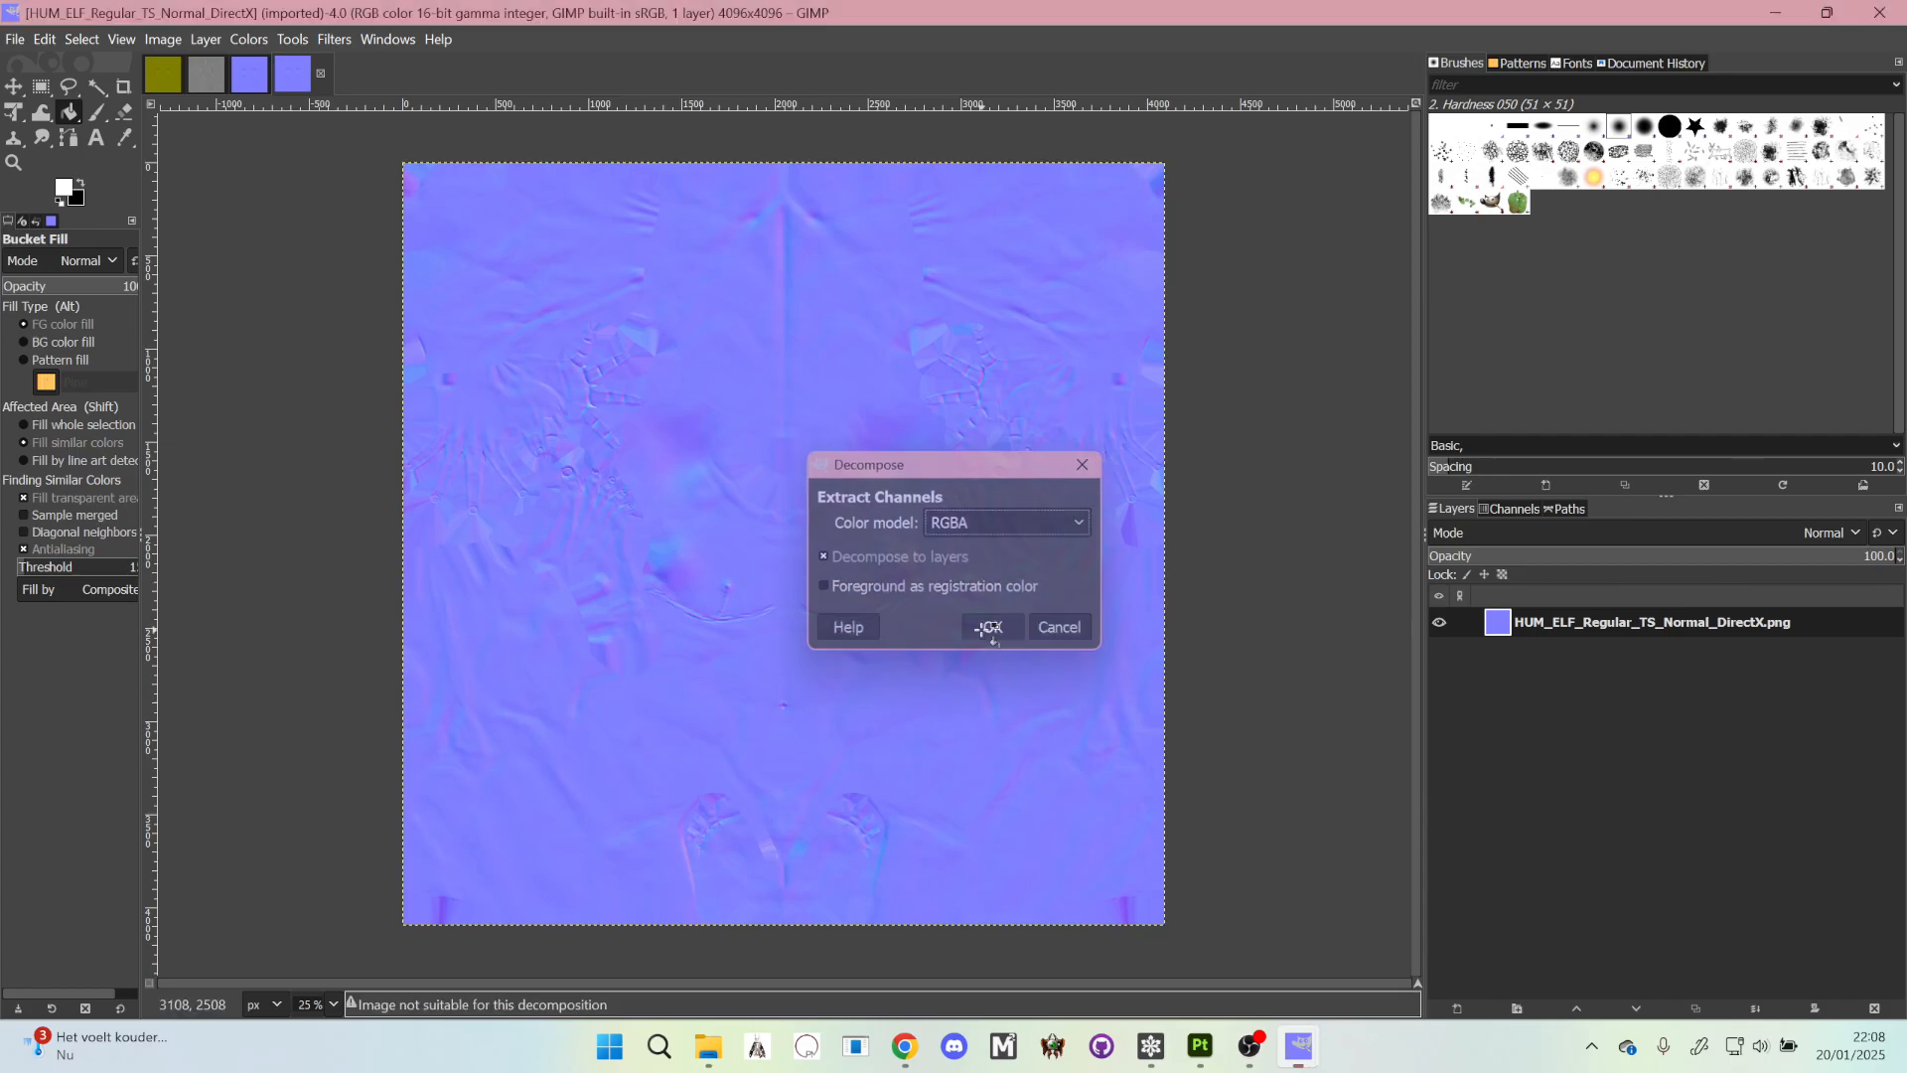
# - Decompose HUM_ELF_Regular_TS_Normal_DirectX.png into separate channel layers using the RGB color model
pyautogui.click(249, 41)
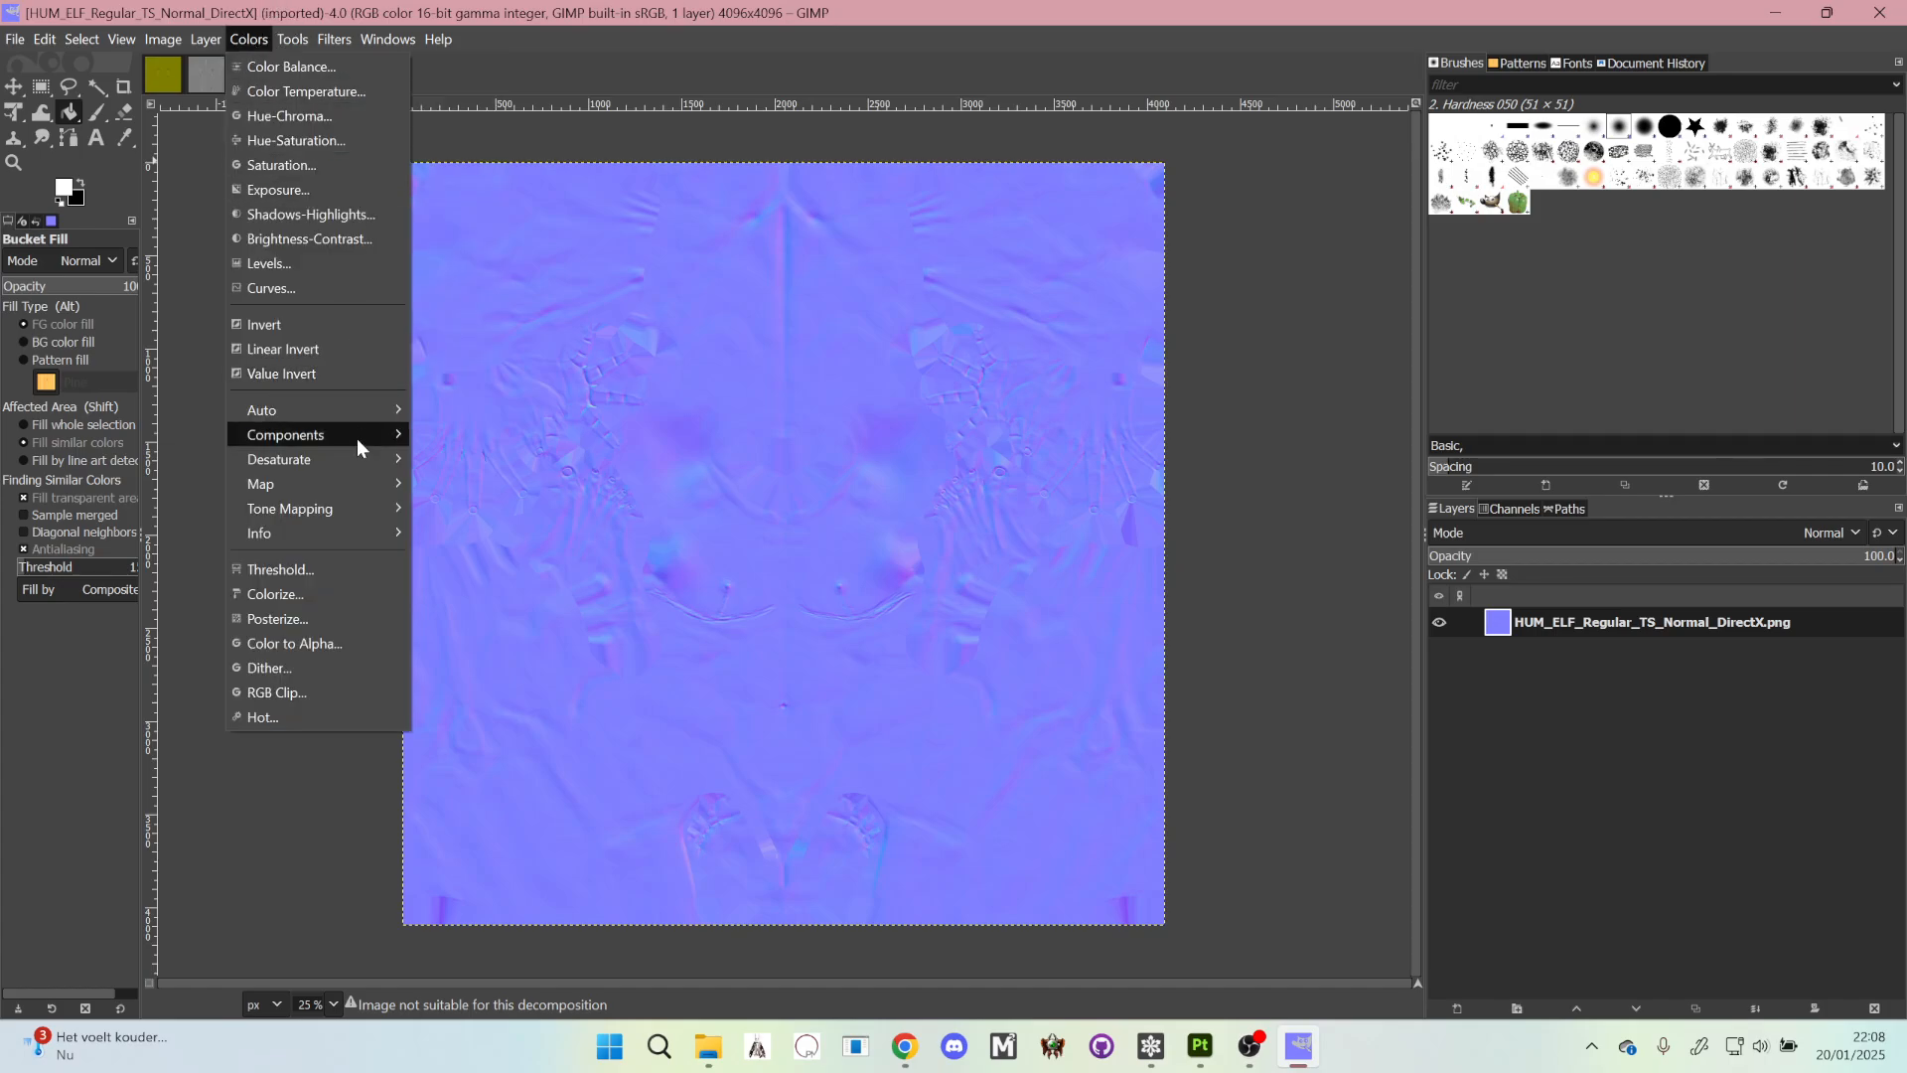
pyautogui.moveTo(354, 430)
pyautogui.click(541, 532)
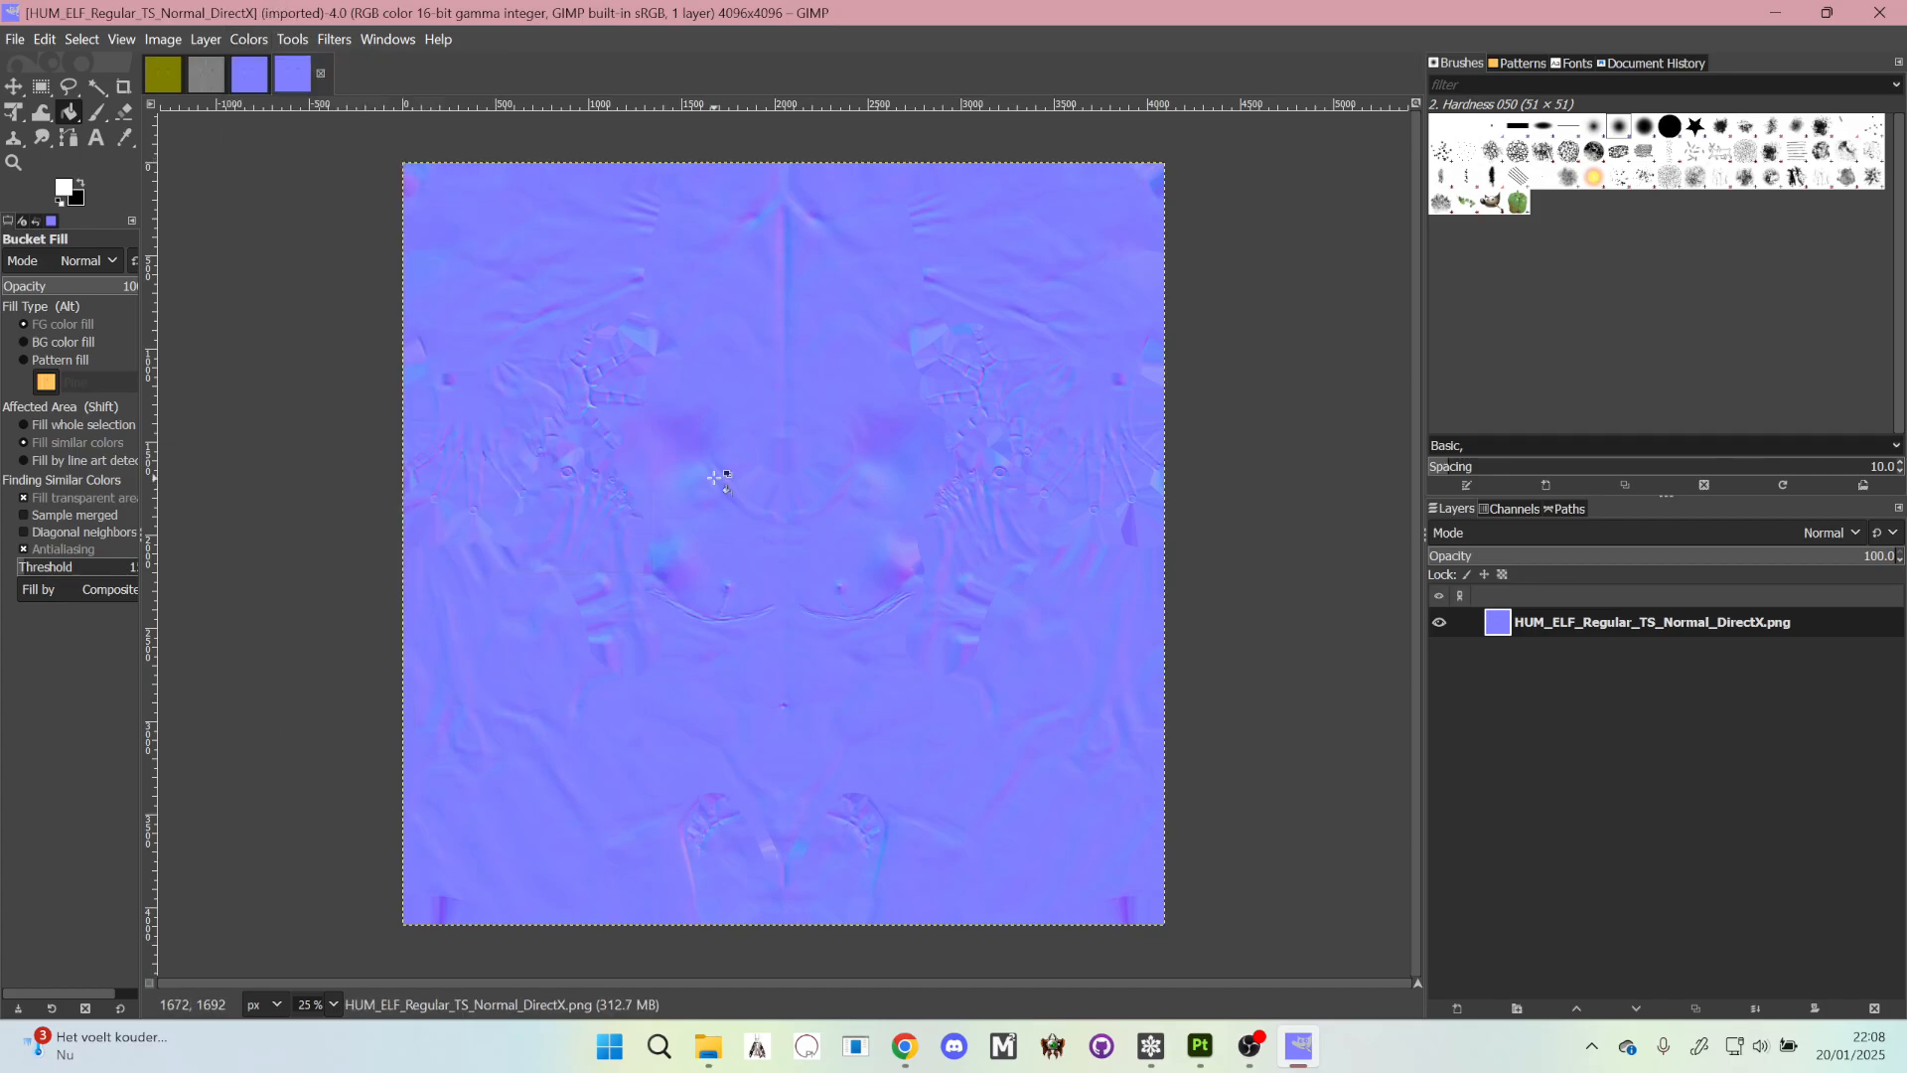
pyautogui.click(1008, 522)
pyautogui.click(975, 549)
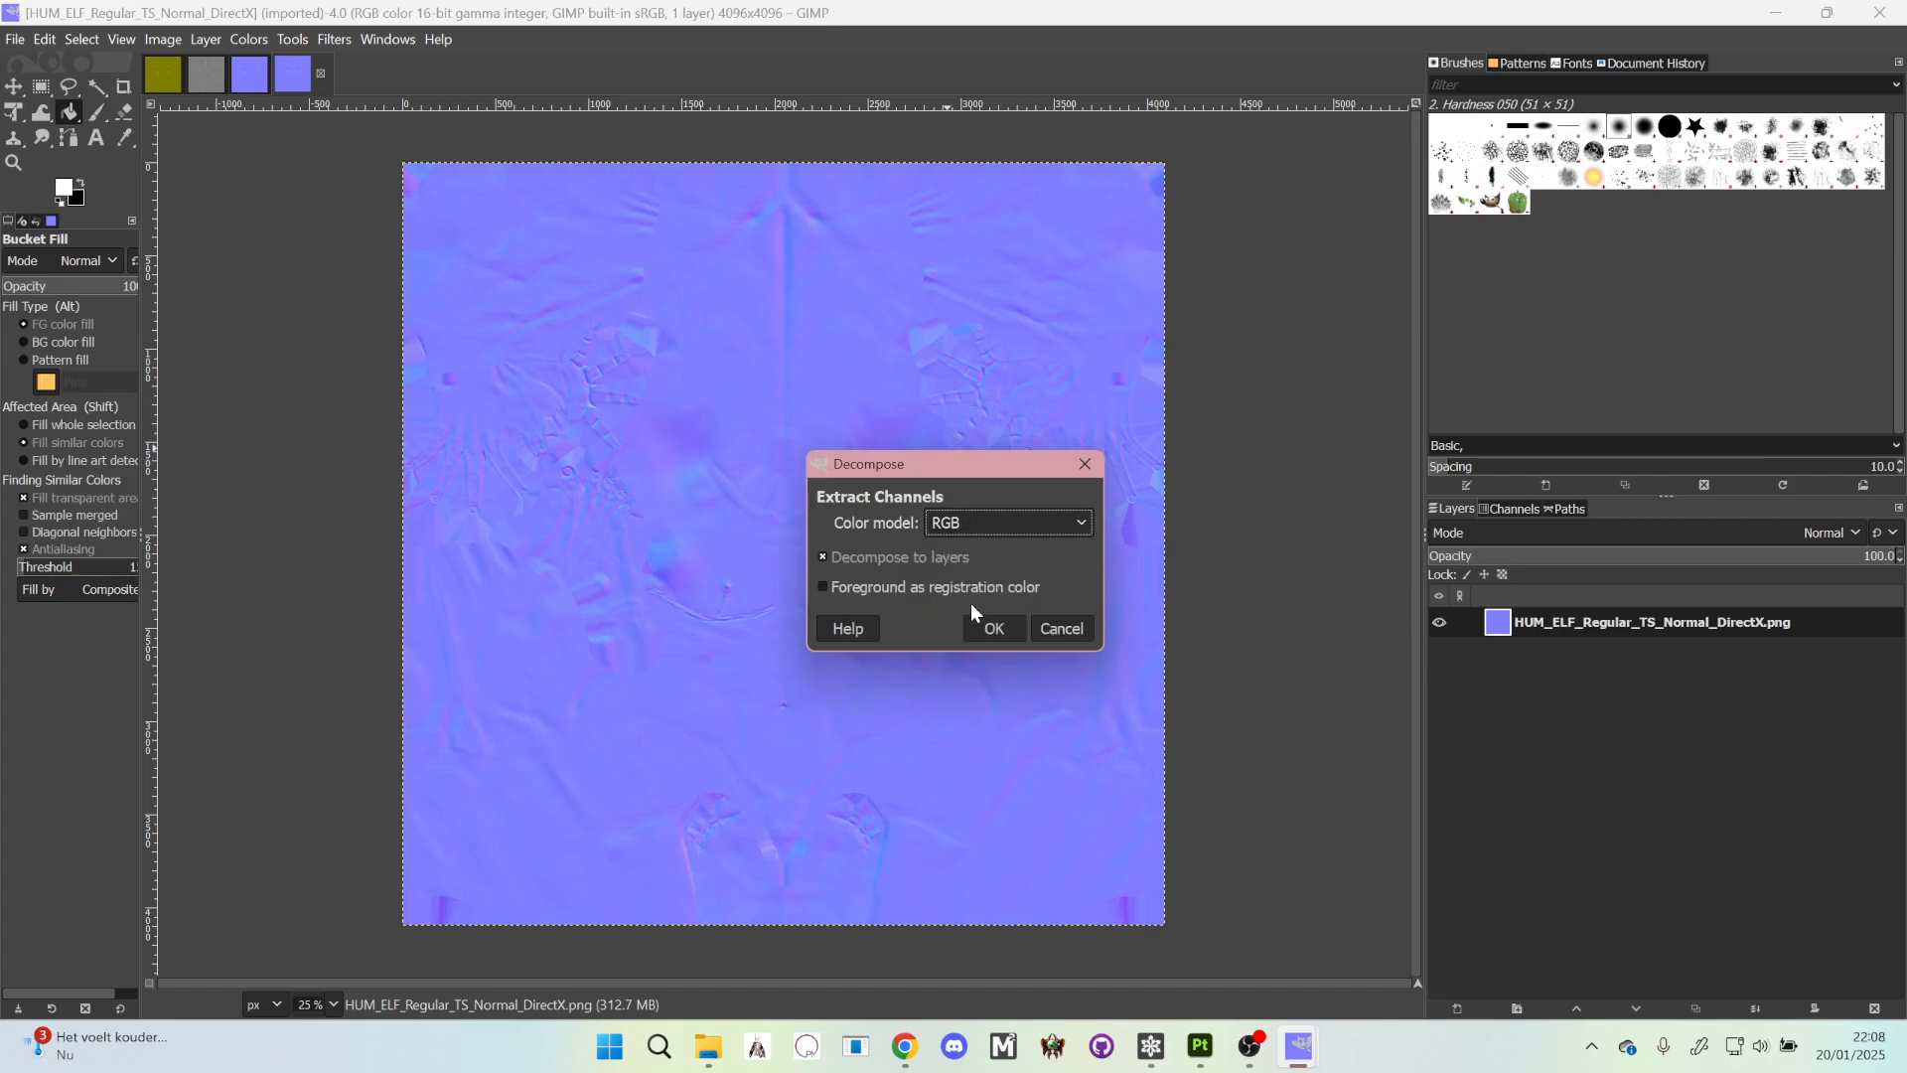
pyautogui.click(994, 627)
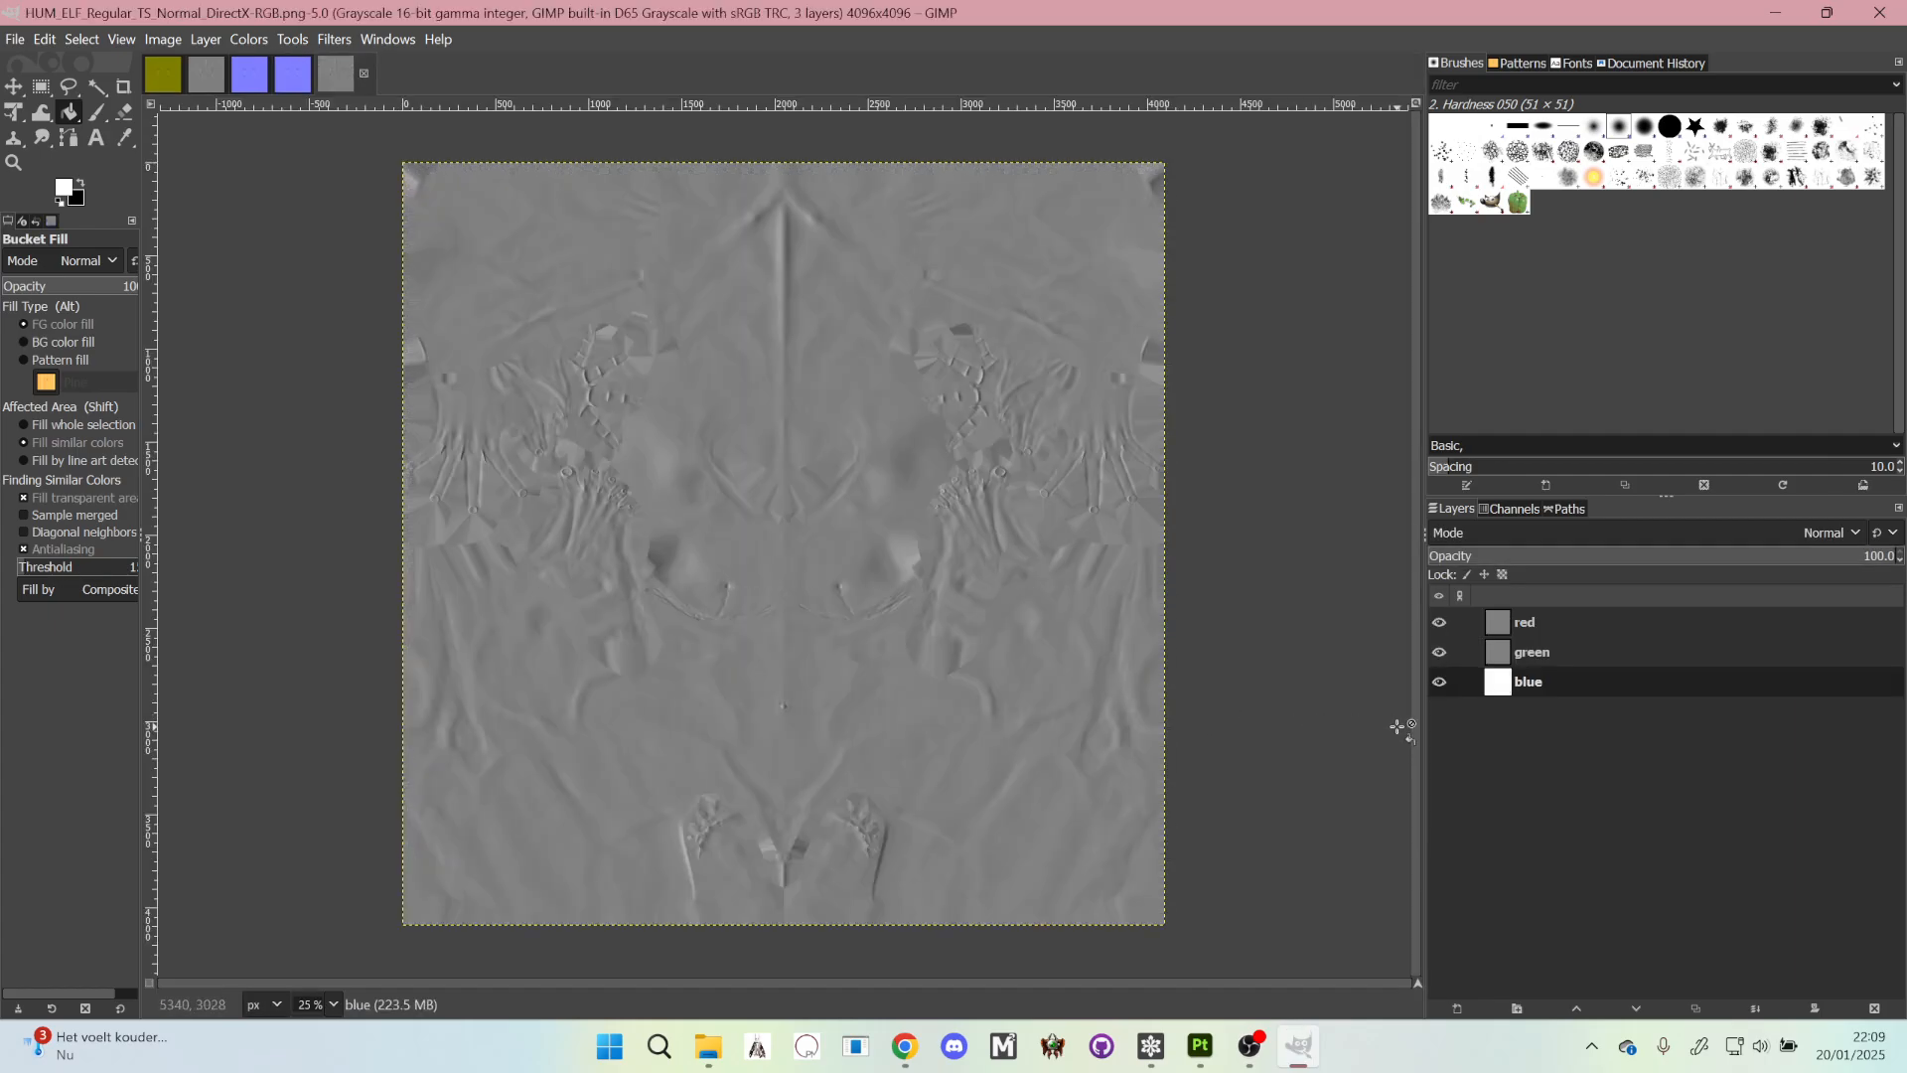
# - Check the decomposed layers against a_bdy_hm_nude_Average_Scars_NORM.tga and hide the red and green layers to isolate blue
pyautogui.click(1529, 625)
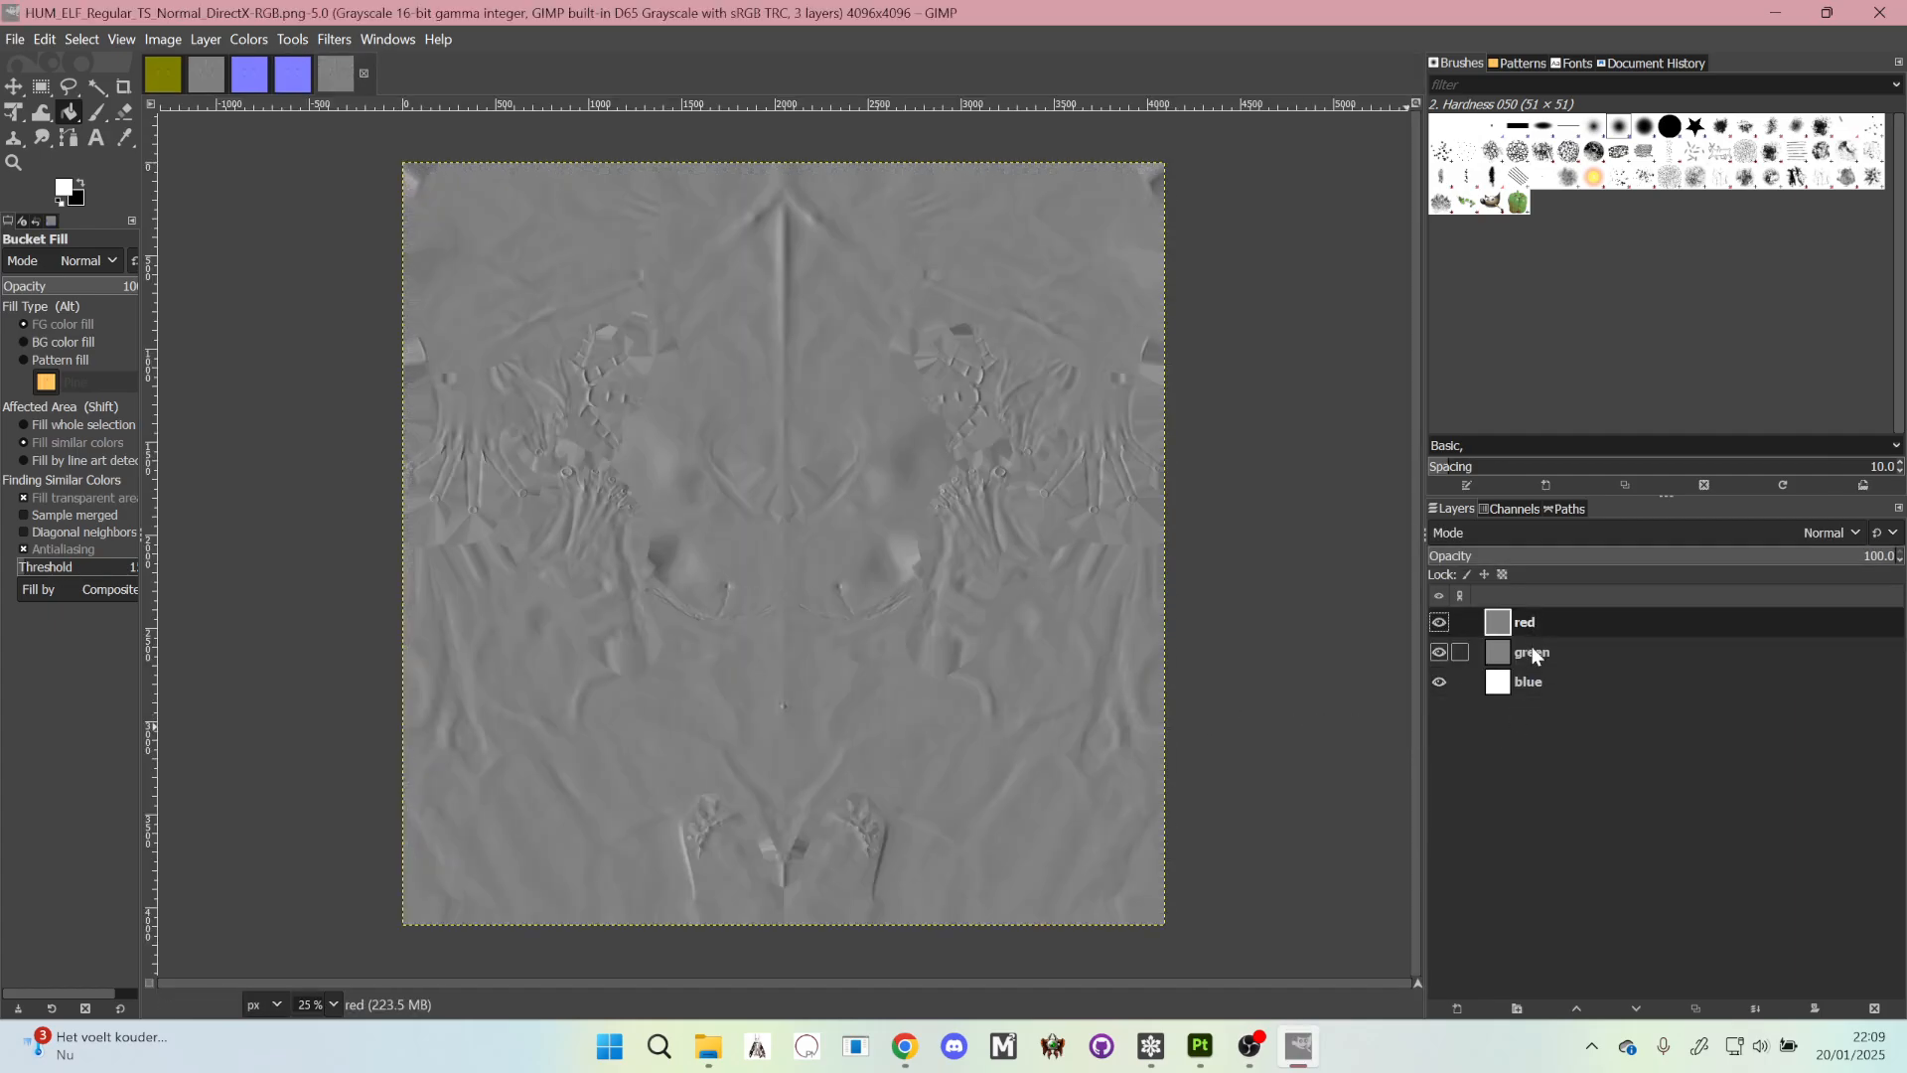
pyautogui.click(1537, 654)
pyautogui.click(1524, 686)
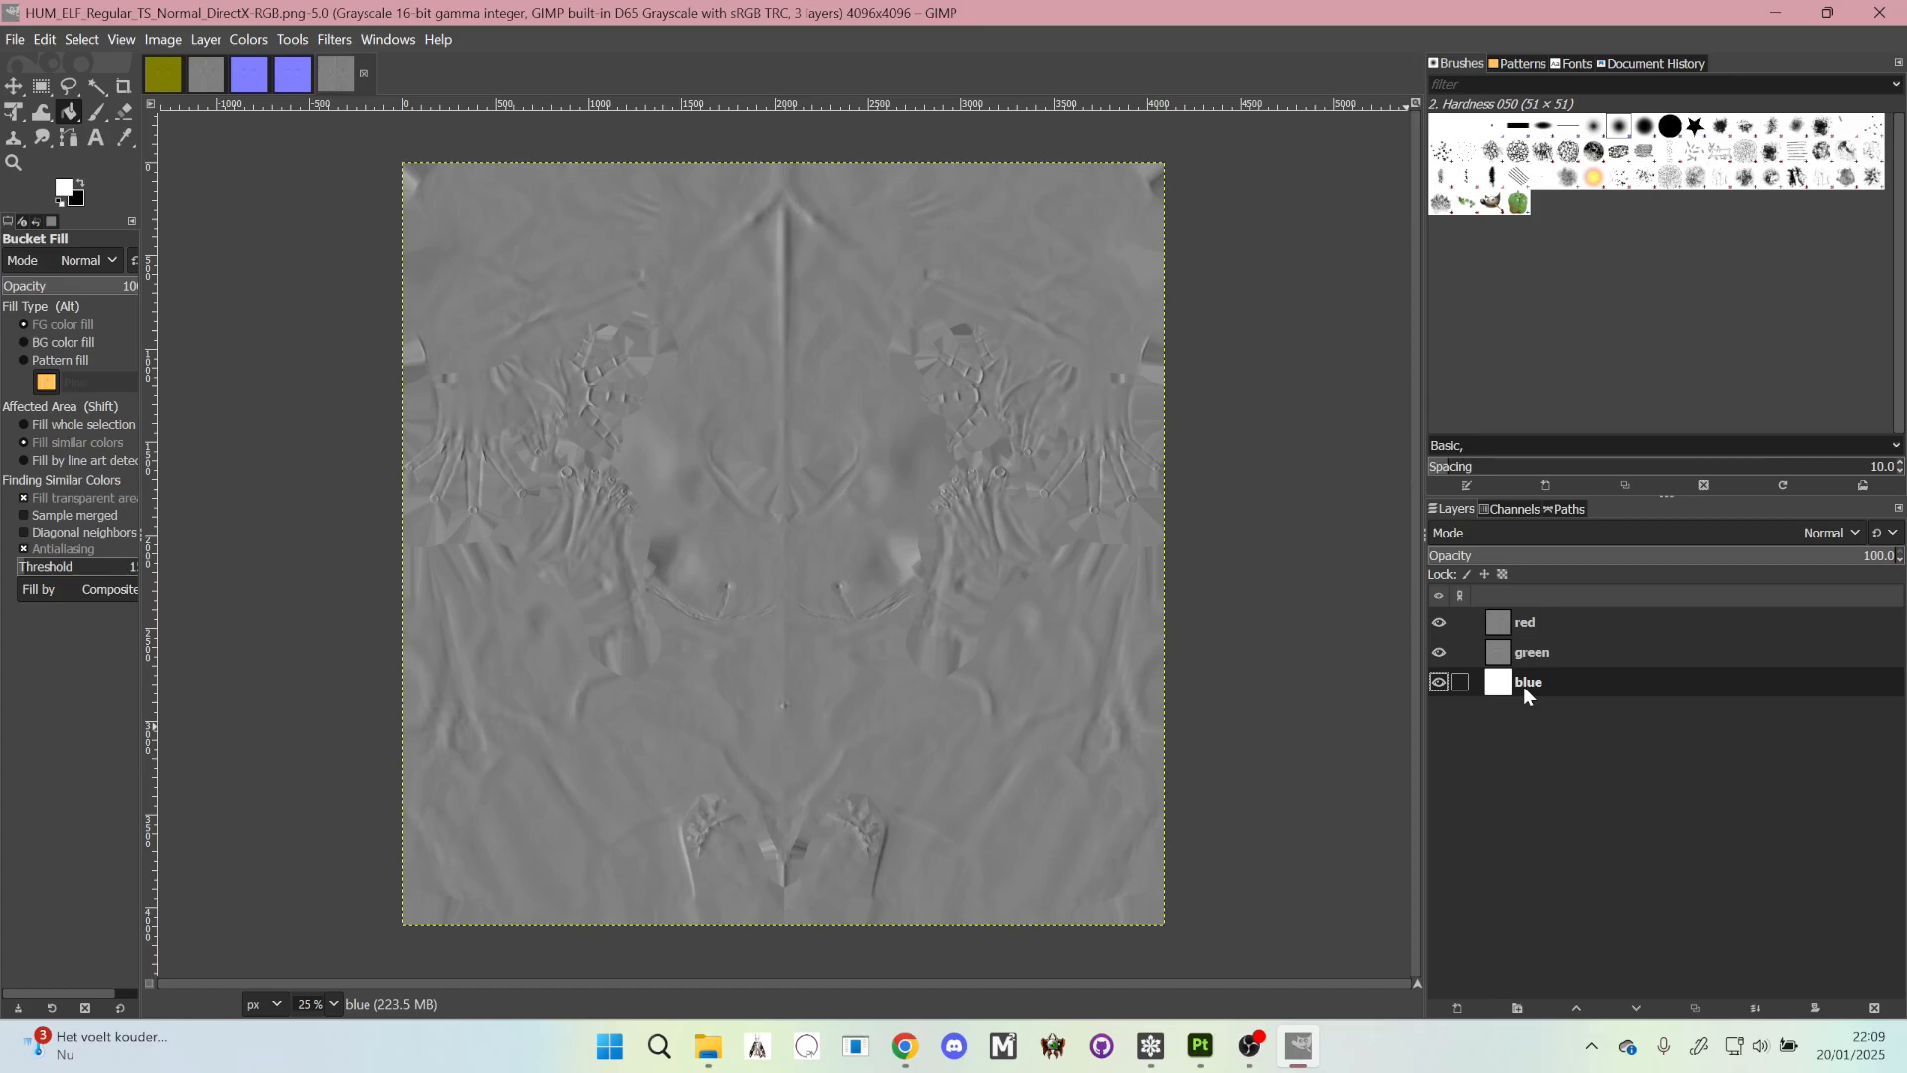
pyautogui.click(165, 79)
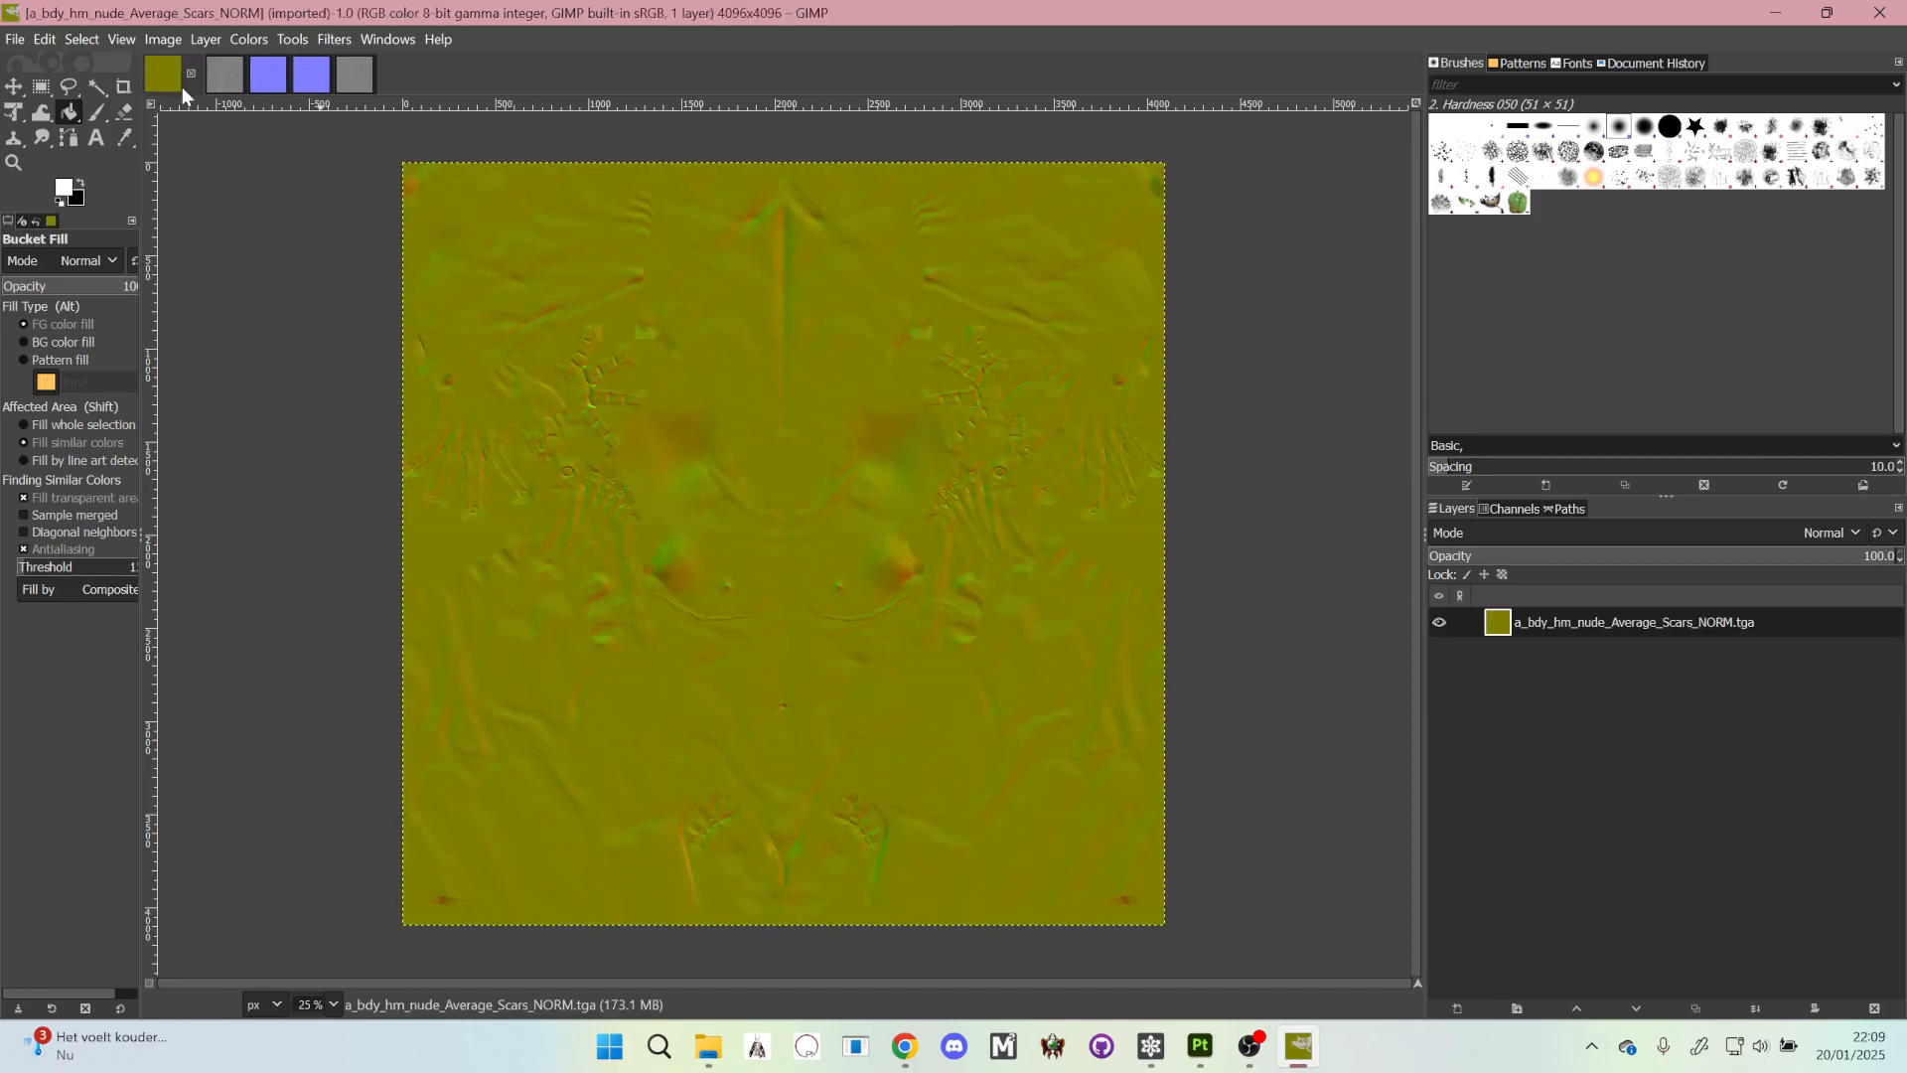
pyautogui.click(206, 75)
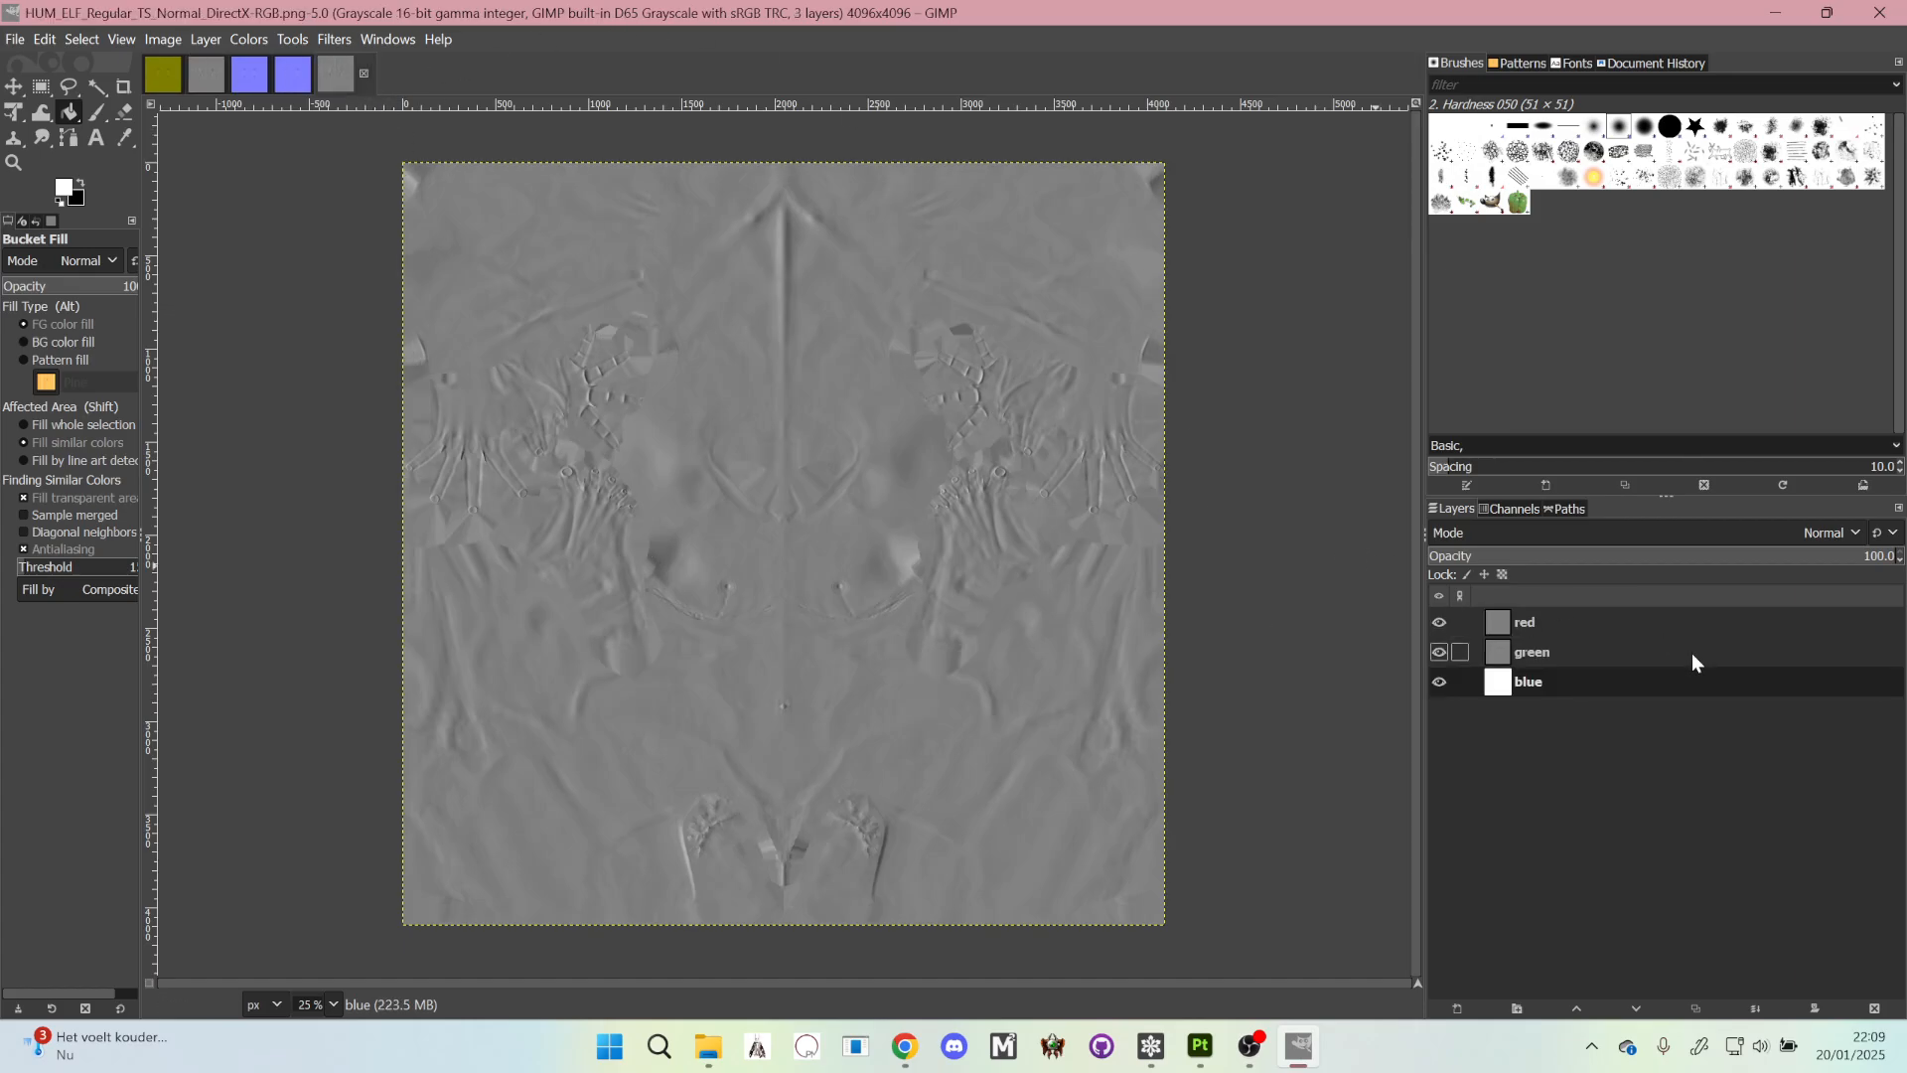
pyautogui.click(1439, 622)
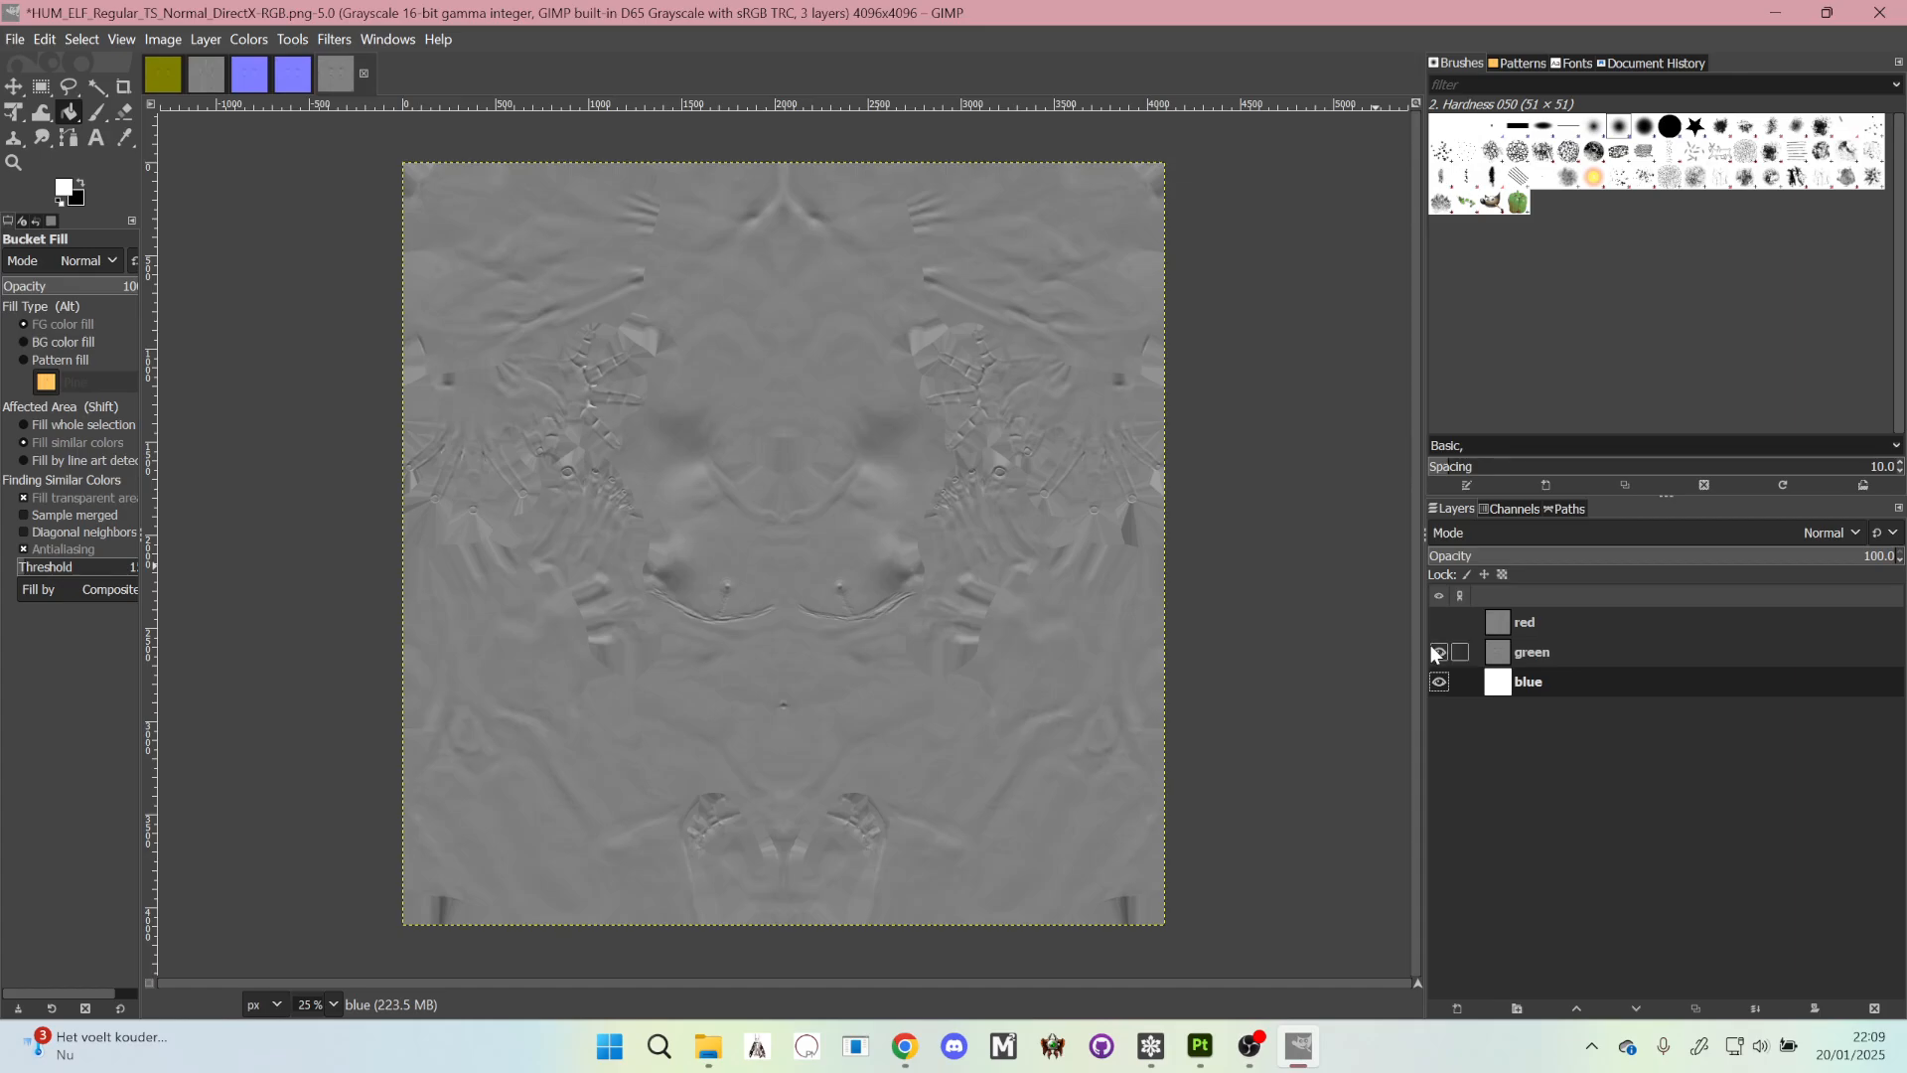
pyautogui.click(1439, 652)
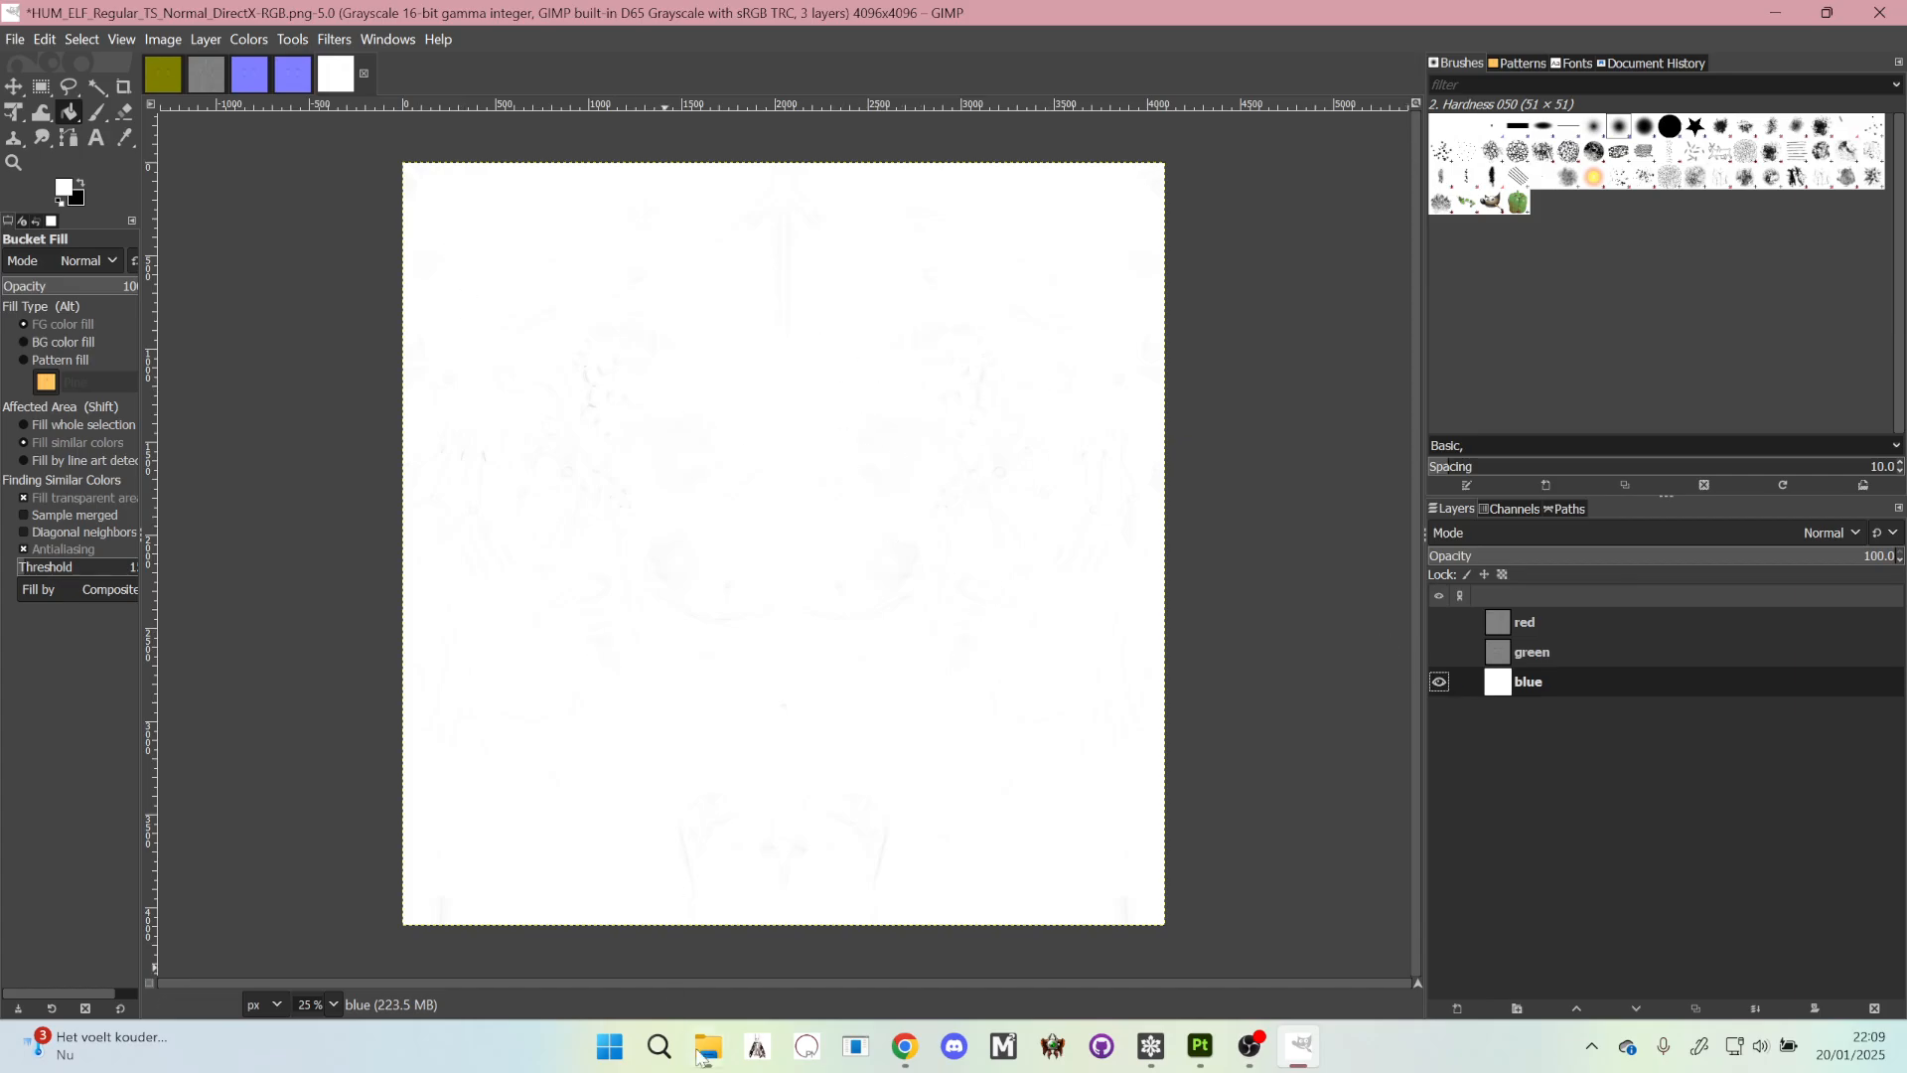
# - View HUM_ELF_Regular_TS_Normal.png and its DirectX version from the Regular folder once more, and return to GIMP
pyautogui.moveTo(707, 1048)
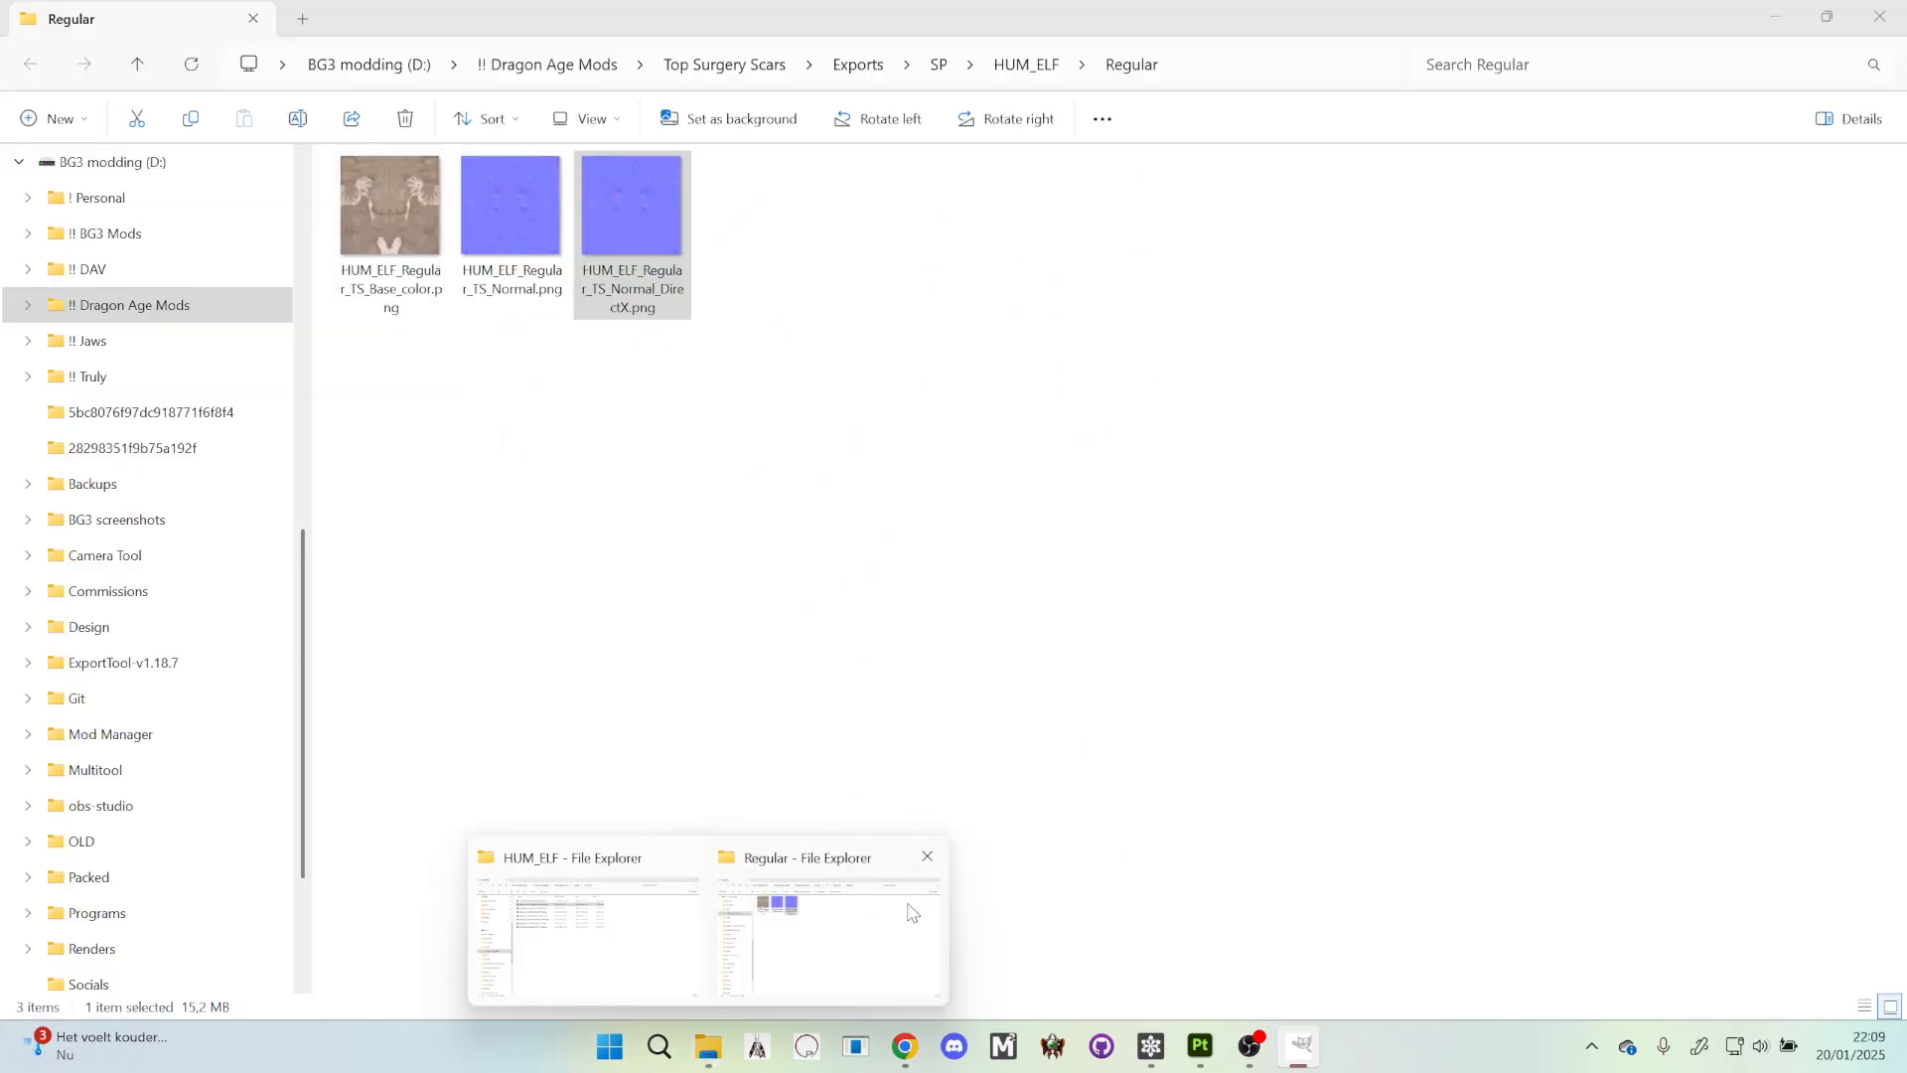
pyautogui.click(912, 912)
pyautogui.doubleClick(510, 228)
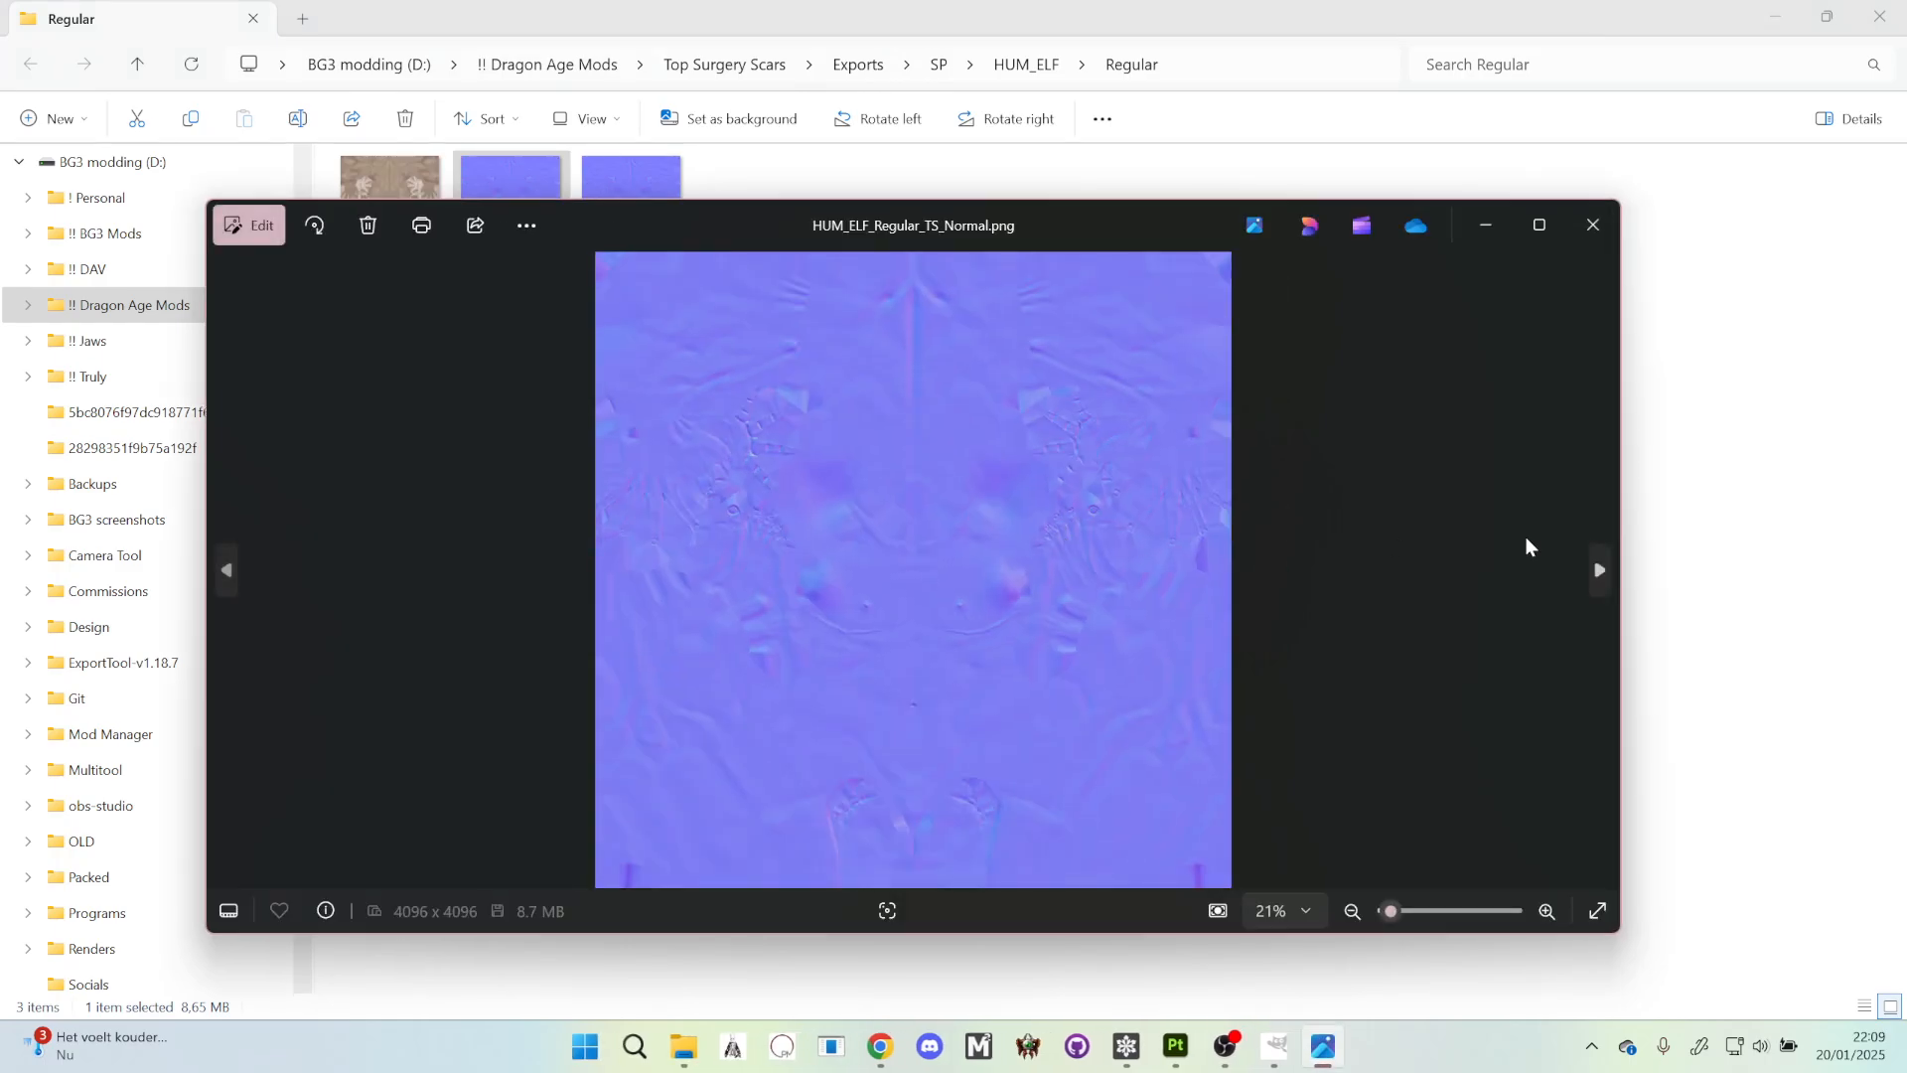
pyautogui.click(1593, 569)
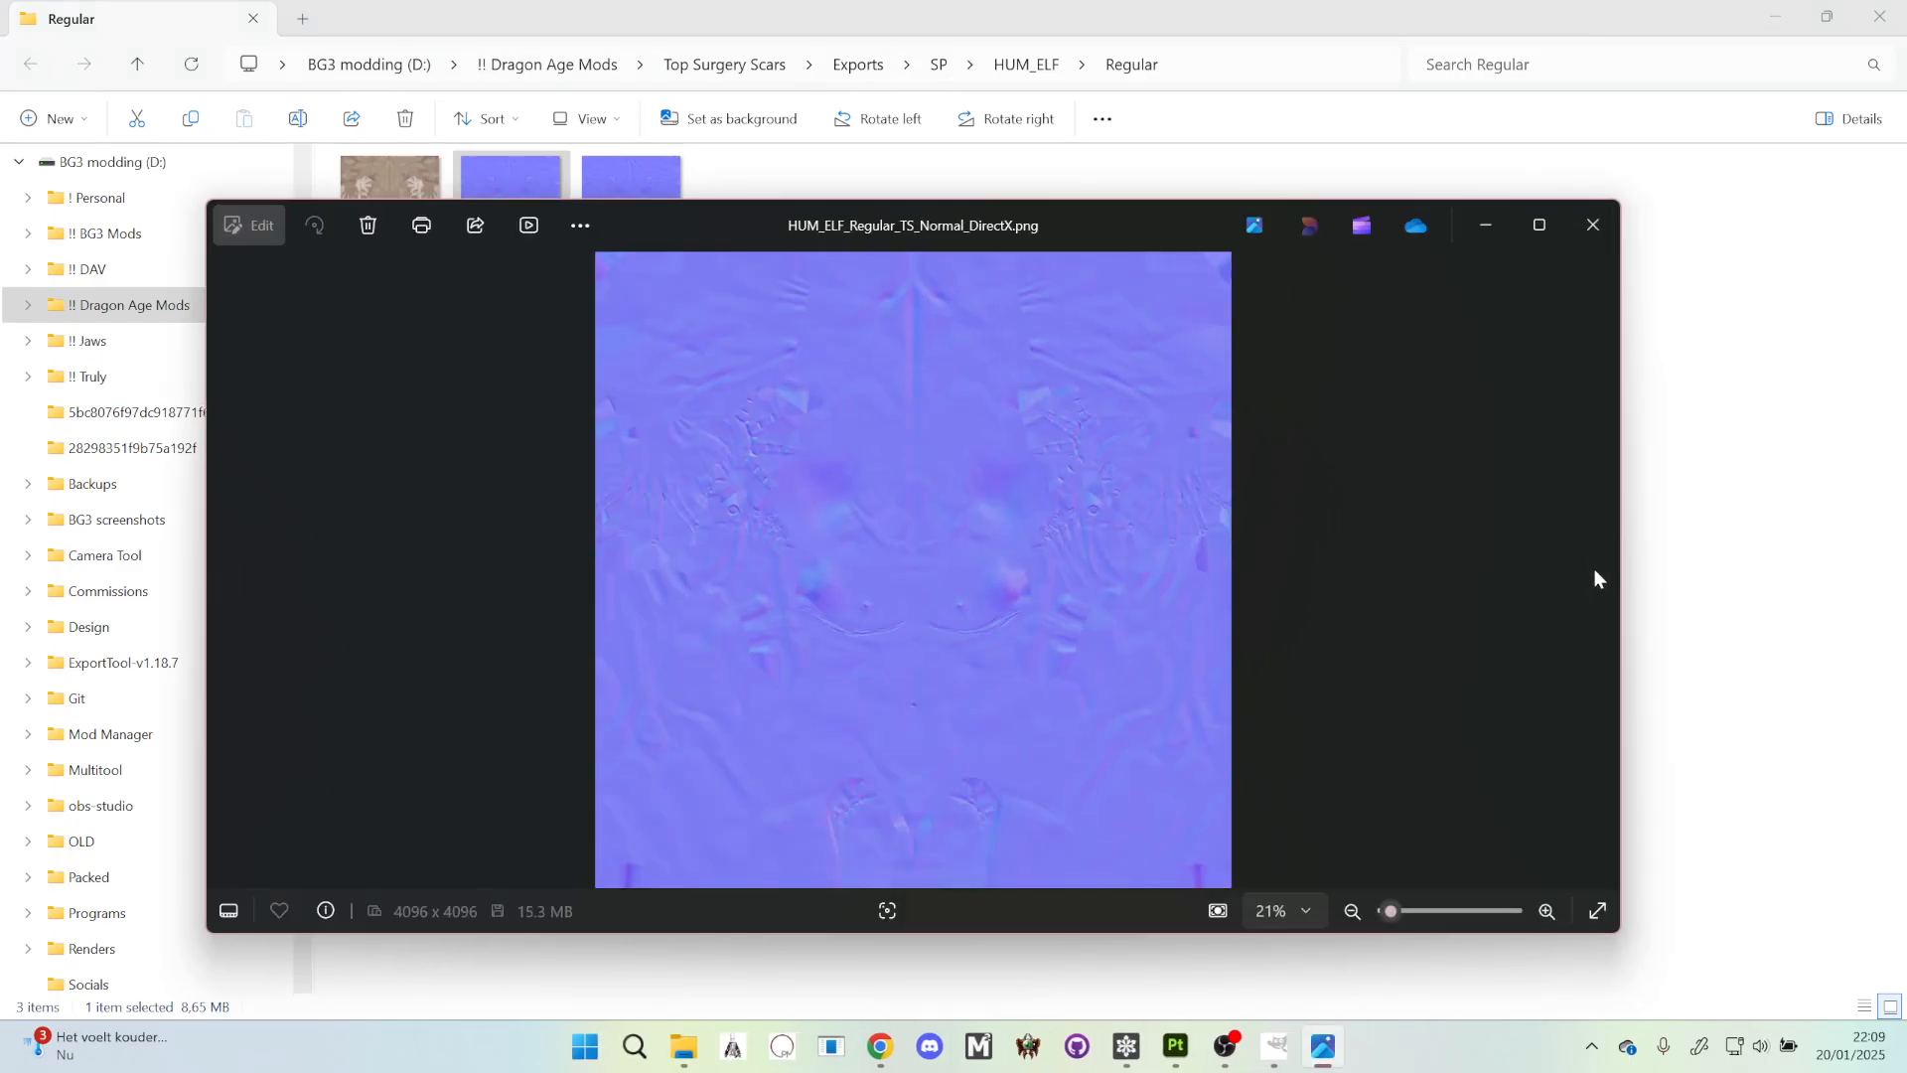
pyautogui.click(1588, 248)
pyautogui.click(1301, 1045)
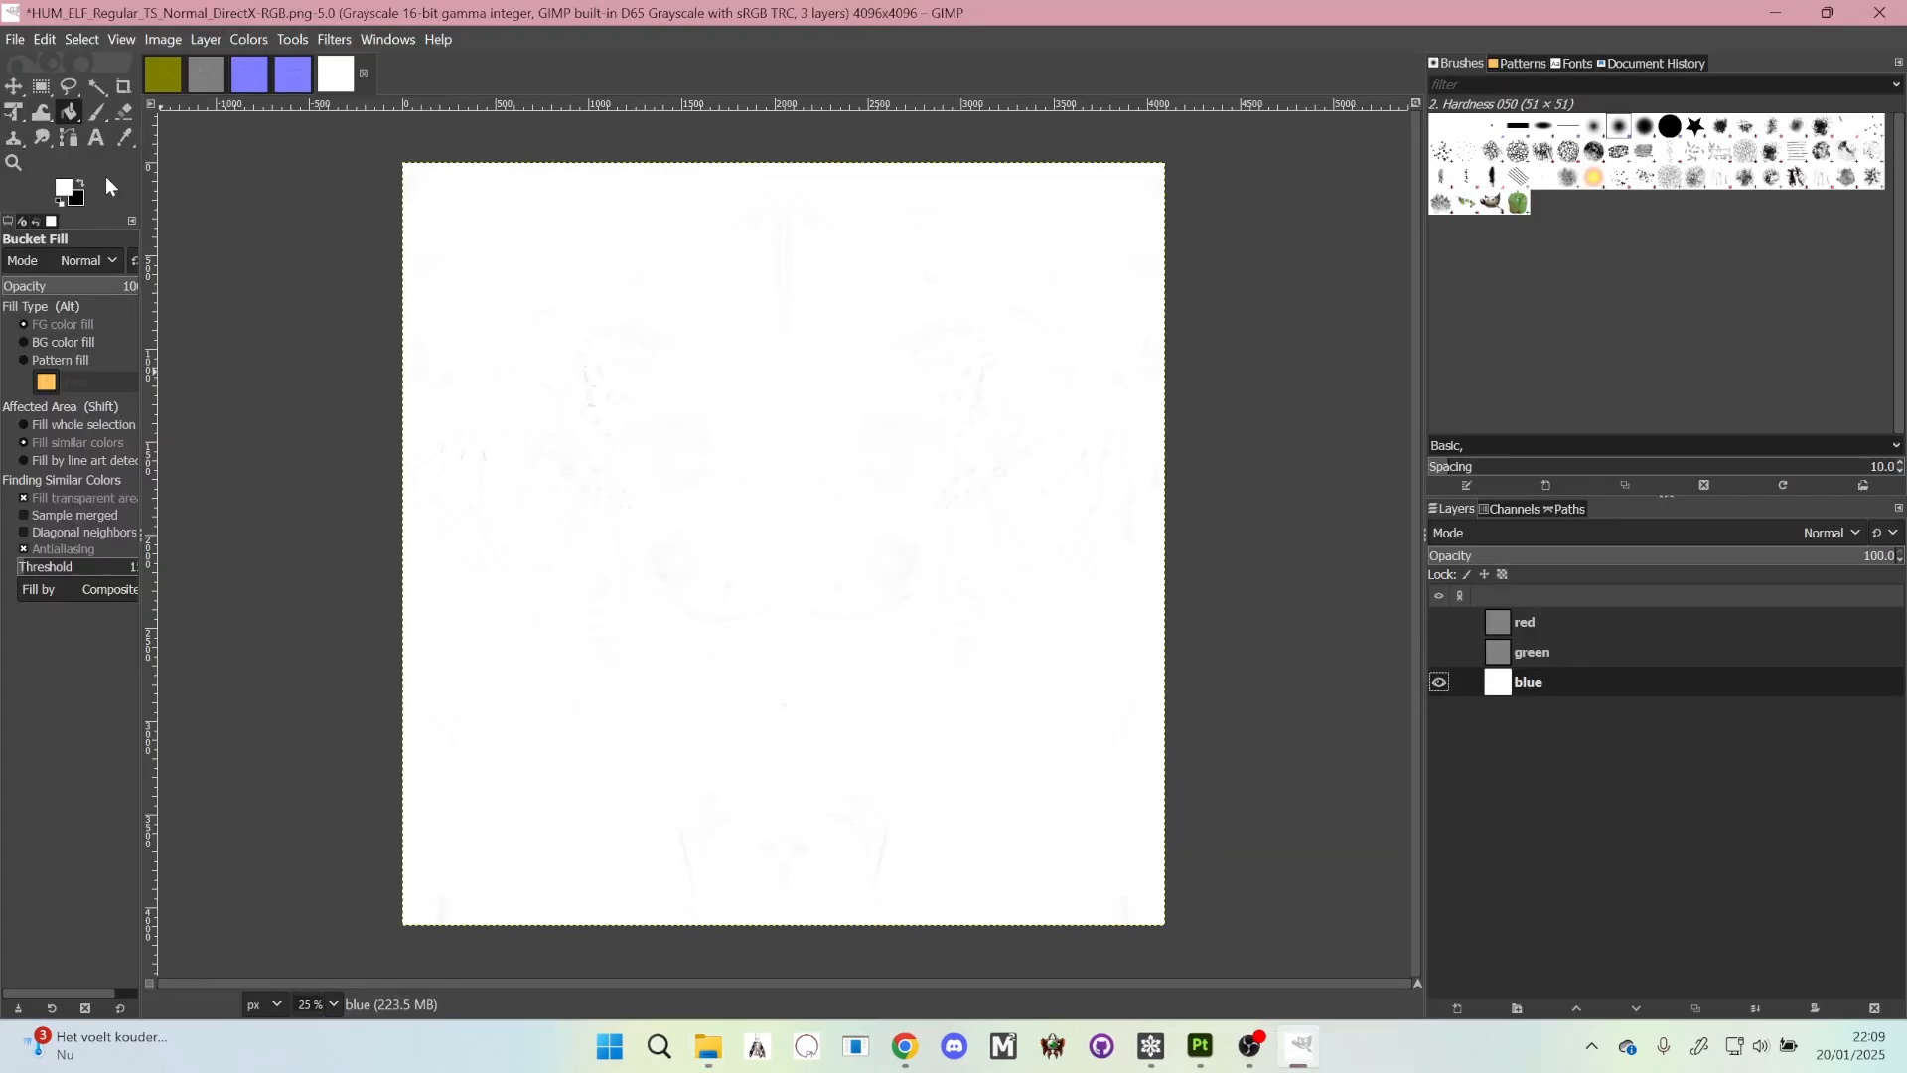
# - Fill the blue layer with black and paint over the leftover light specks using a 472-size Paintbrush
pyautogui.click(80, 181)
pyautogui.click(752, 700)
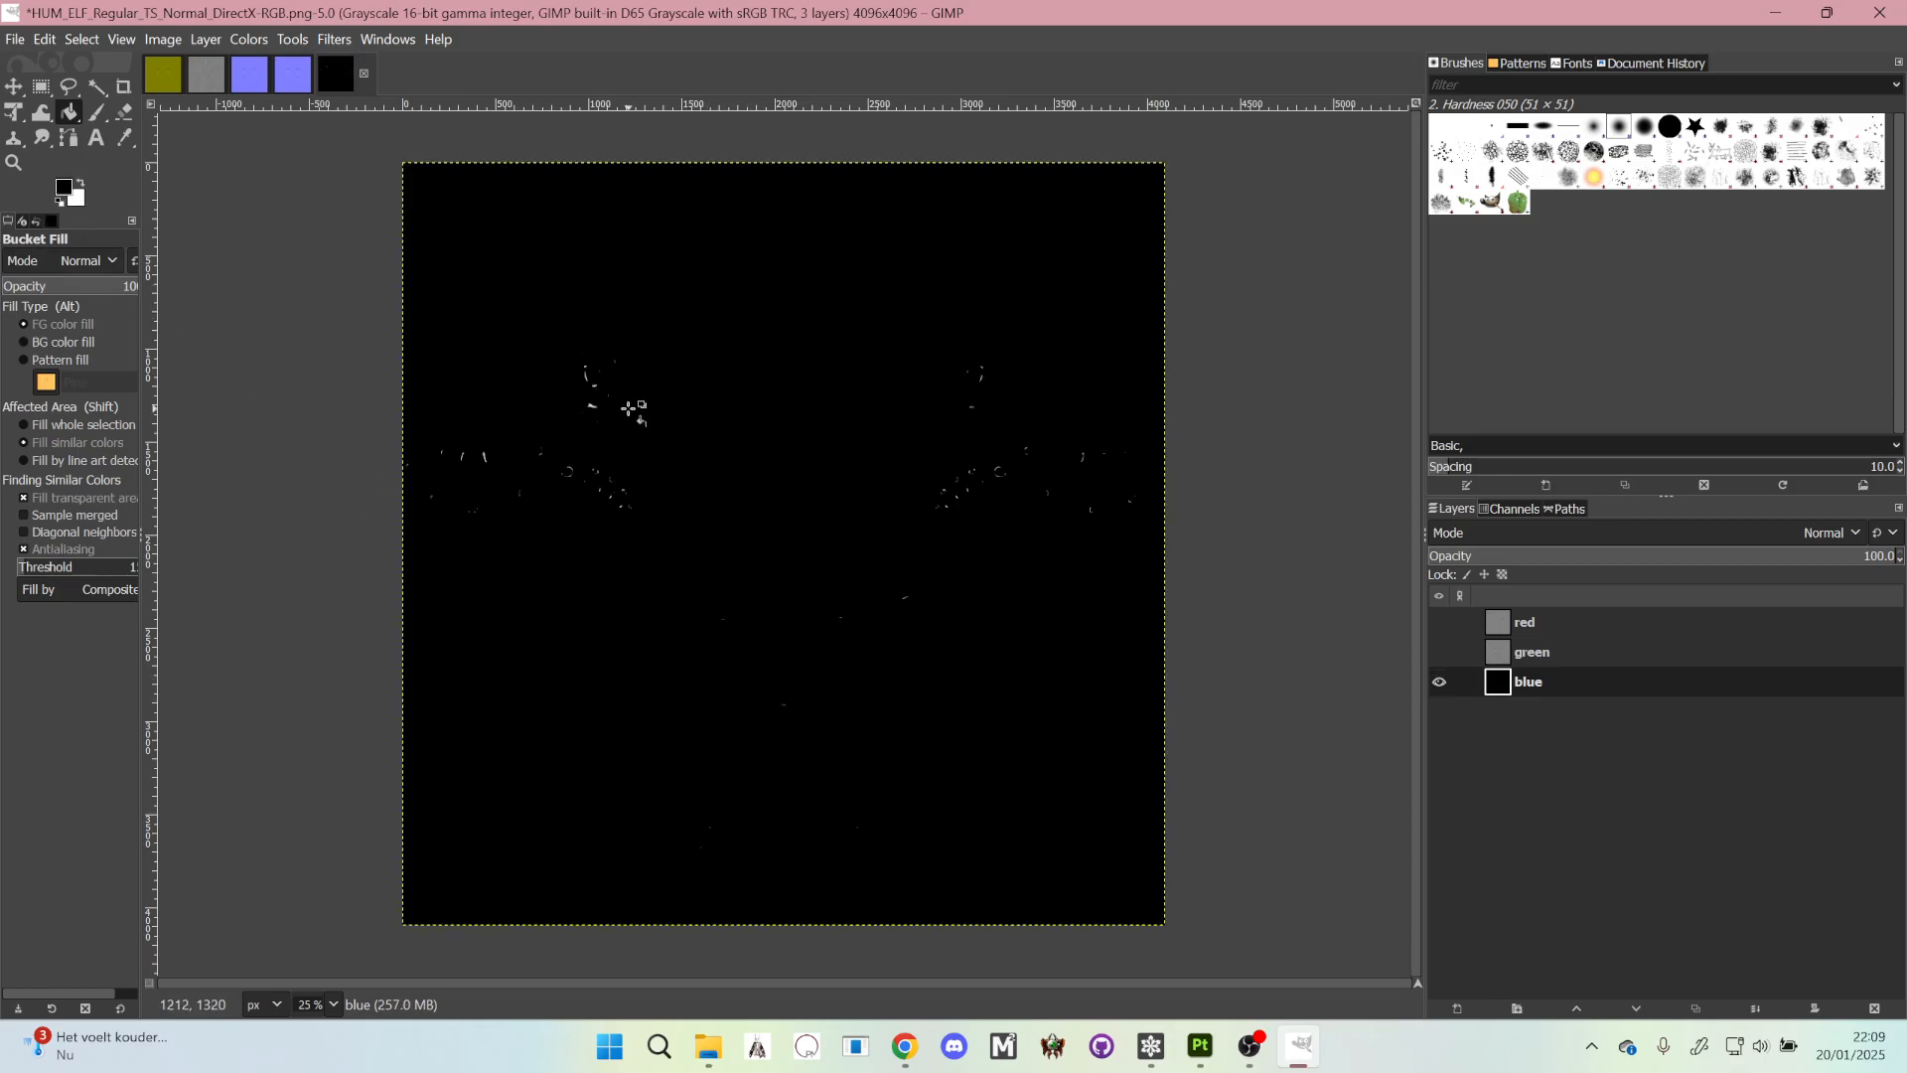
pyautogui.click(97, 112)
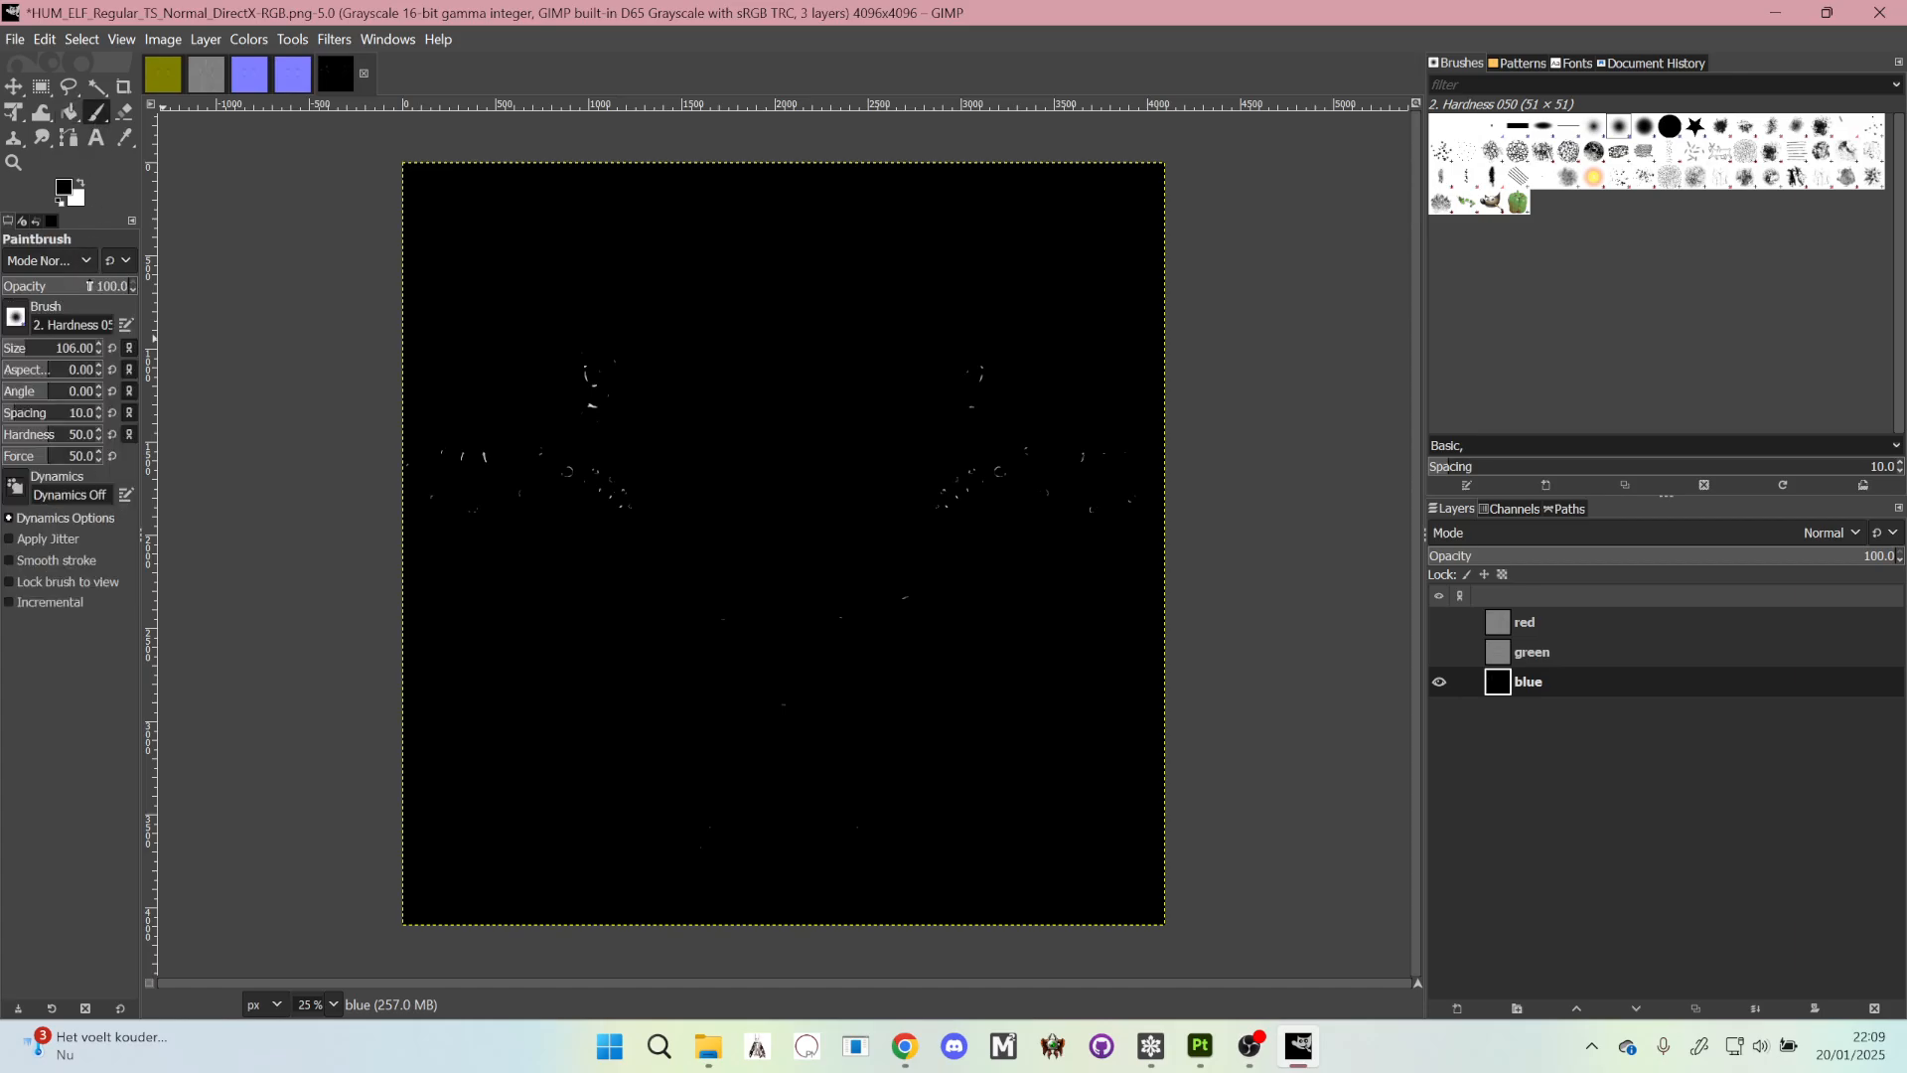
pyautogui.click(52, 352)
pyautogui.moveTo(52, 352); pyautogui.dragTo(60, 351)
pyautogui.moveTo(568, 502)
pyautogui.mouseDown()
pyautogui.moveTo(647, 460)
pyautogui.moveTo(603, 505)
pyautogui.moveTo(551, 419)
pyautogui.mouseUp()
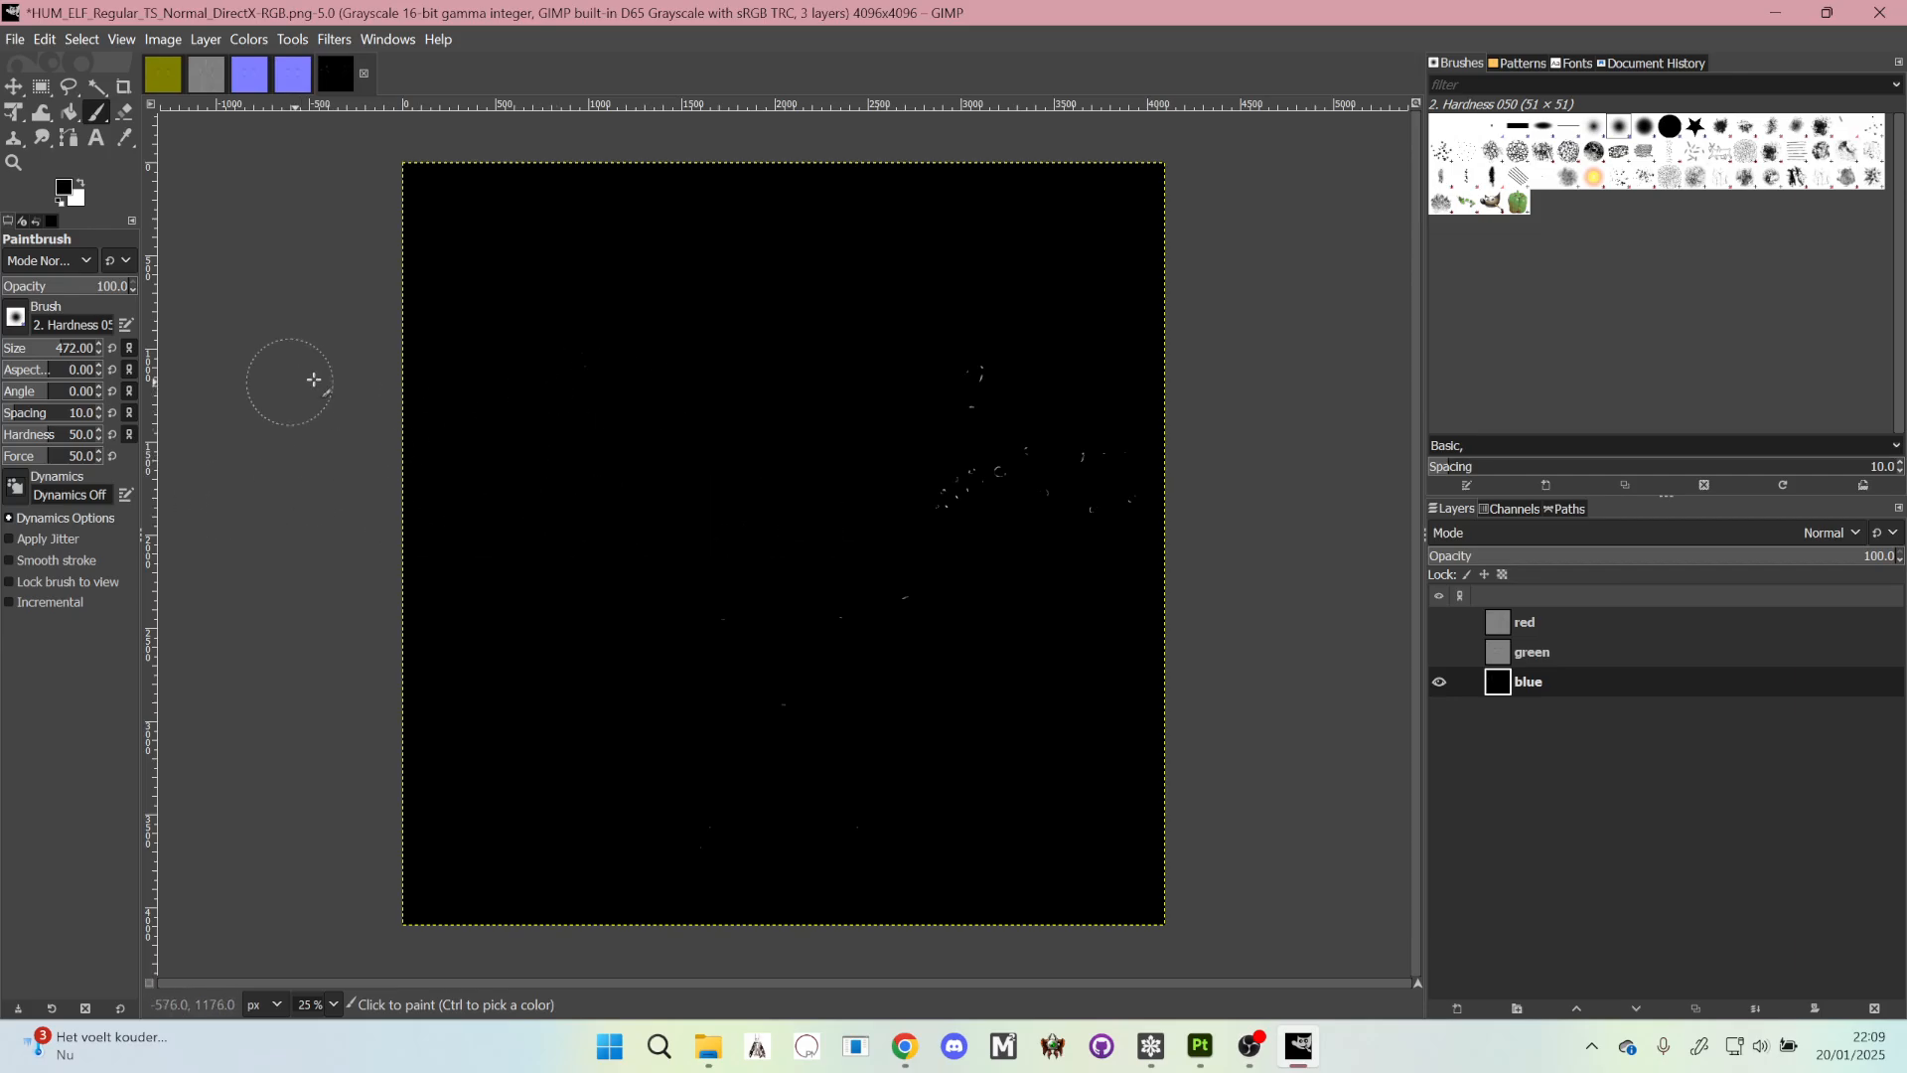
pyautogui.moveTo(1236, 439); pyautogui.dragTo(755, 505)
pyautogui.moveTo(894, 625)
pyautogui.mouseDown()
pyautogui.moveTo(711, 736)
pyautogui.moveTo(903, 830)
pyautogui.moveTo(625, 719)
pyautogui.moveTo(713, 848)
pyautogui.moveTo(843, 513)
pyautogui.moveTo(986, 495)
pyautogui.mouseUp()
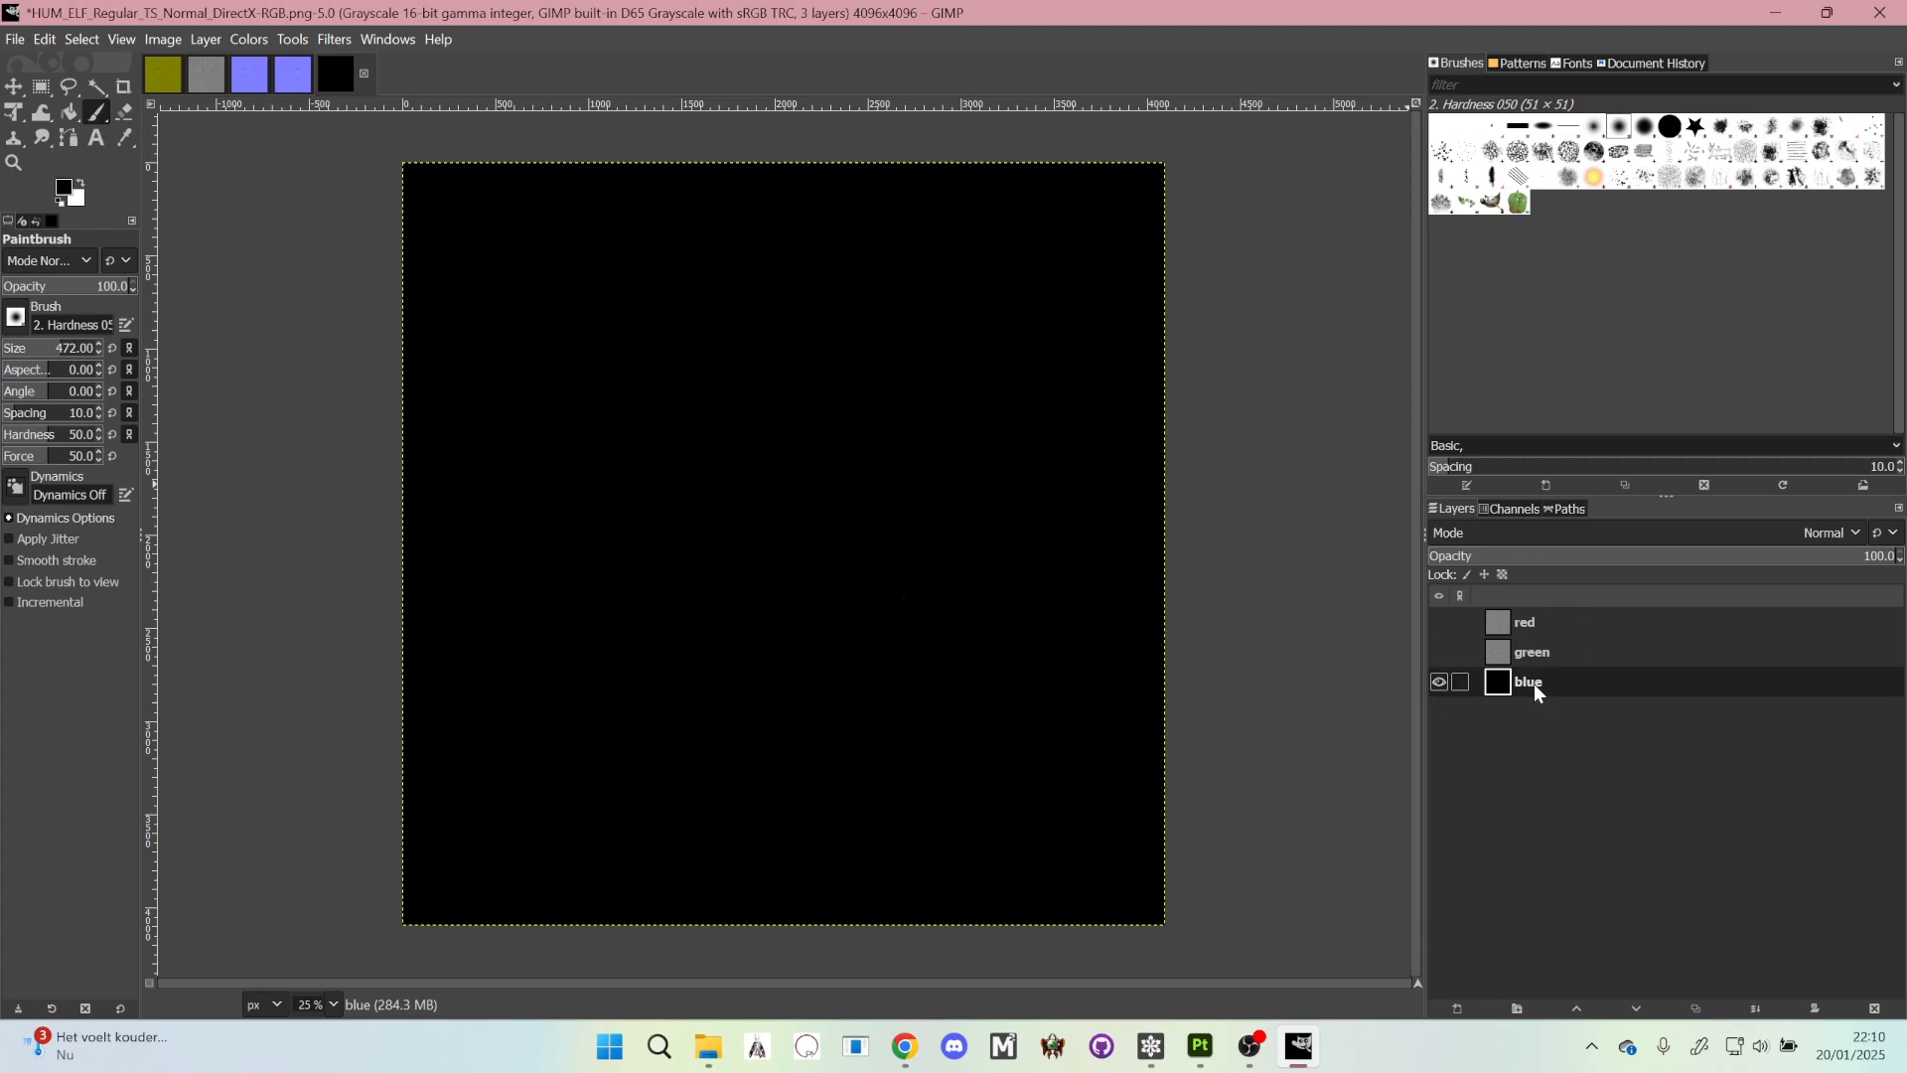
# - Create a new 4096 x 4096 layer named alpha, filled with white
pyautogui.click(1457, 1008)
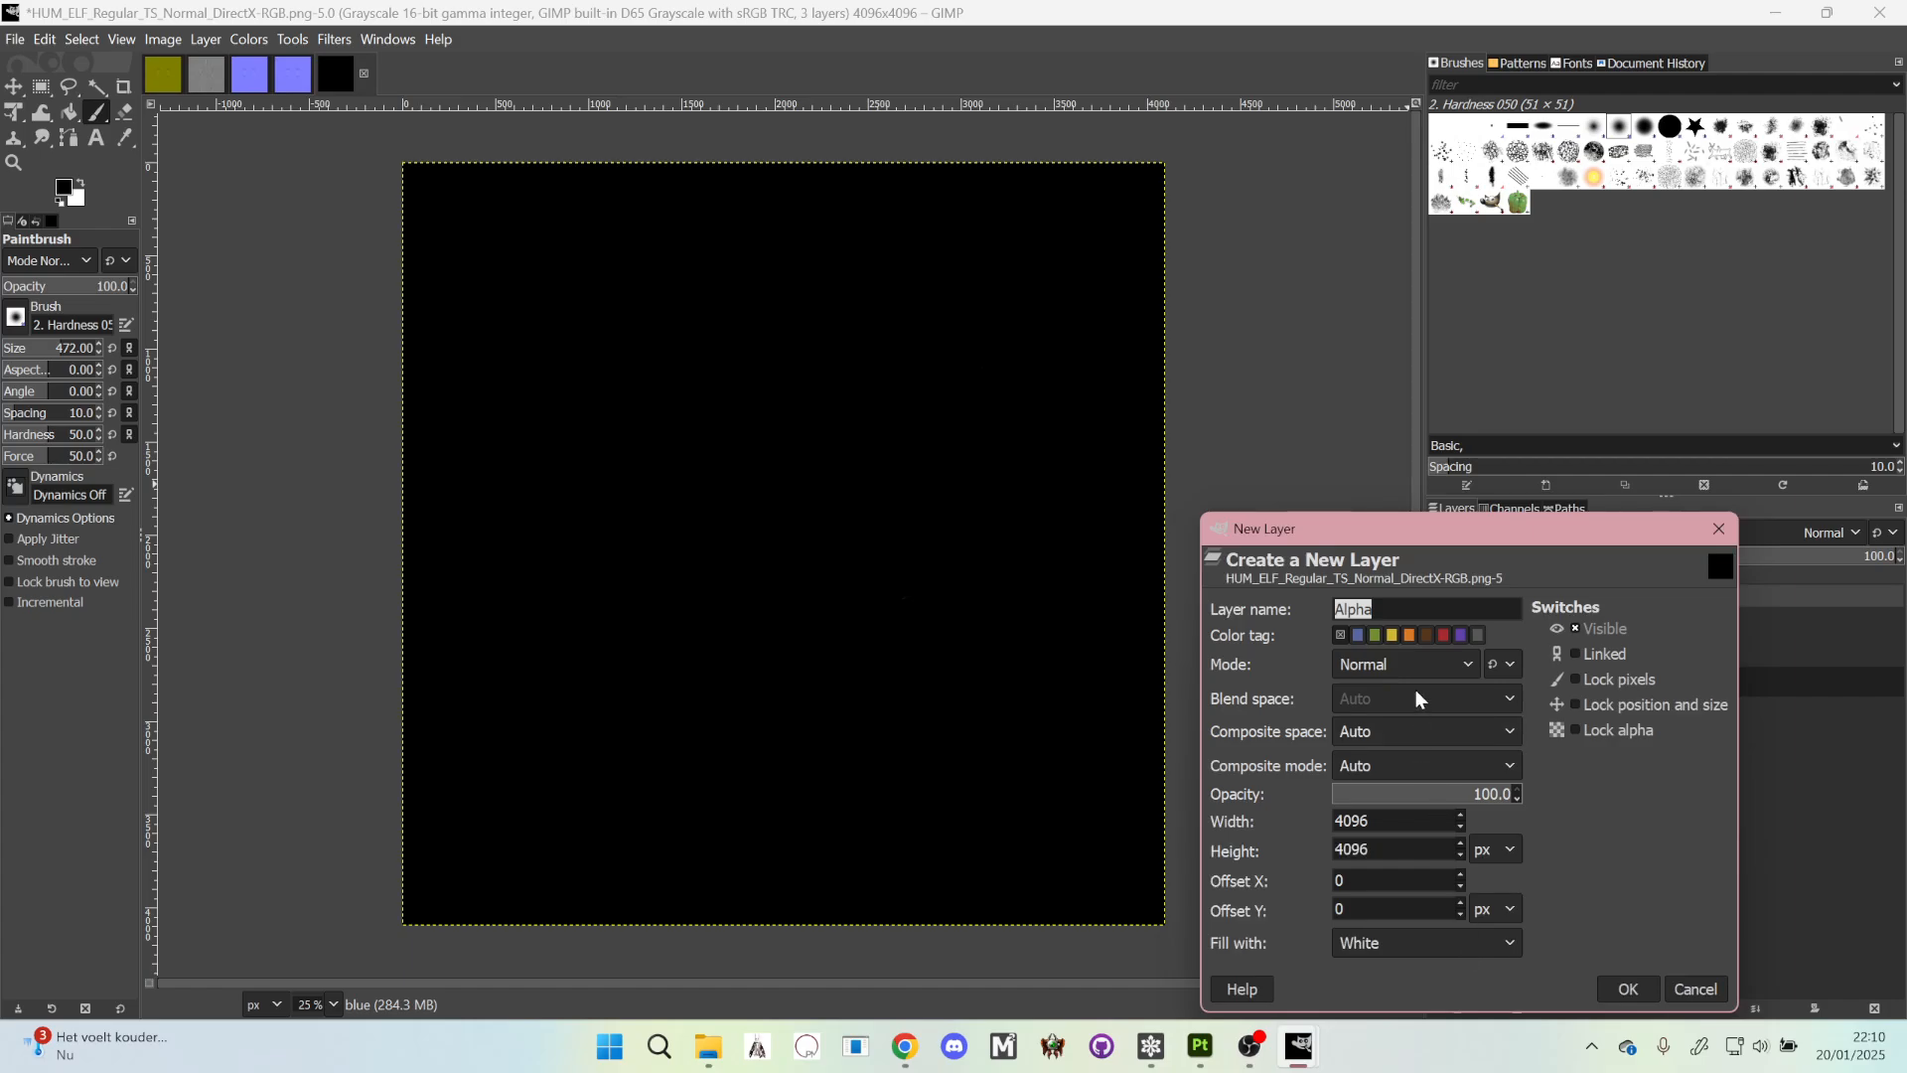
pyautogui.click(1418, 615)
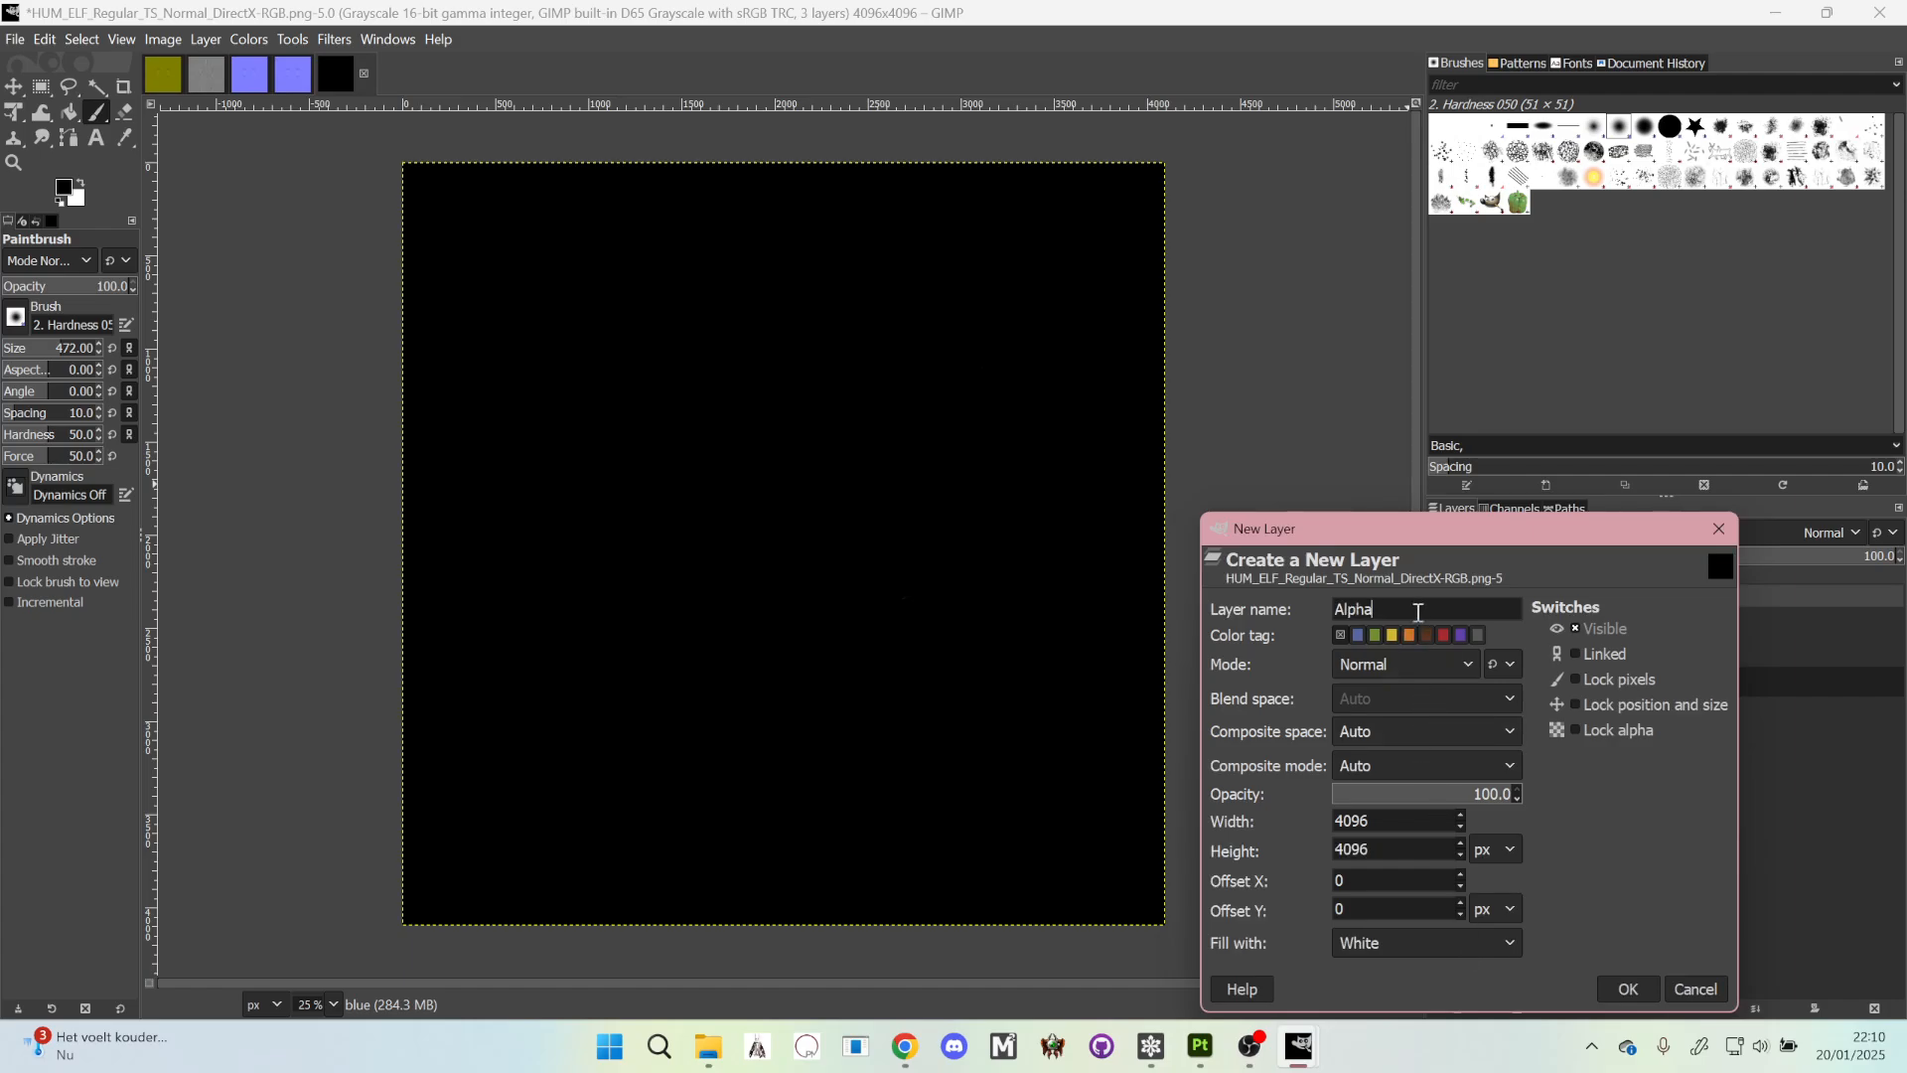
pyautogui.click(1346, 609)
pyautogui.press('BackSpace')
pyautogui.write('a')
pyautogui.click(1450, 945)
pyautogui.click(1430, 864)
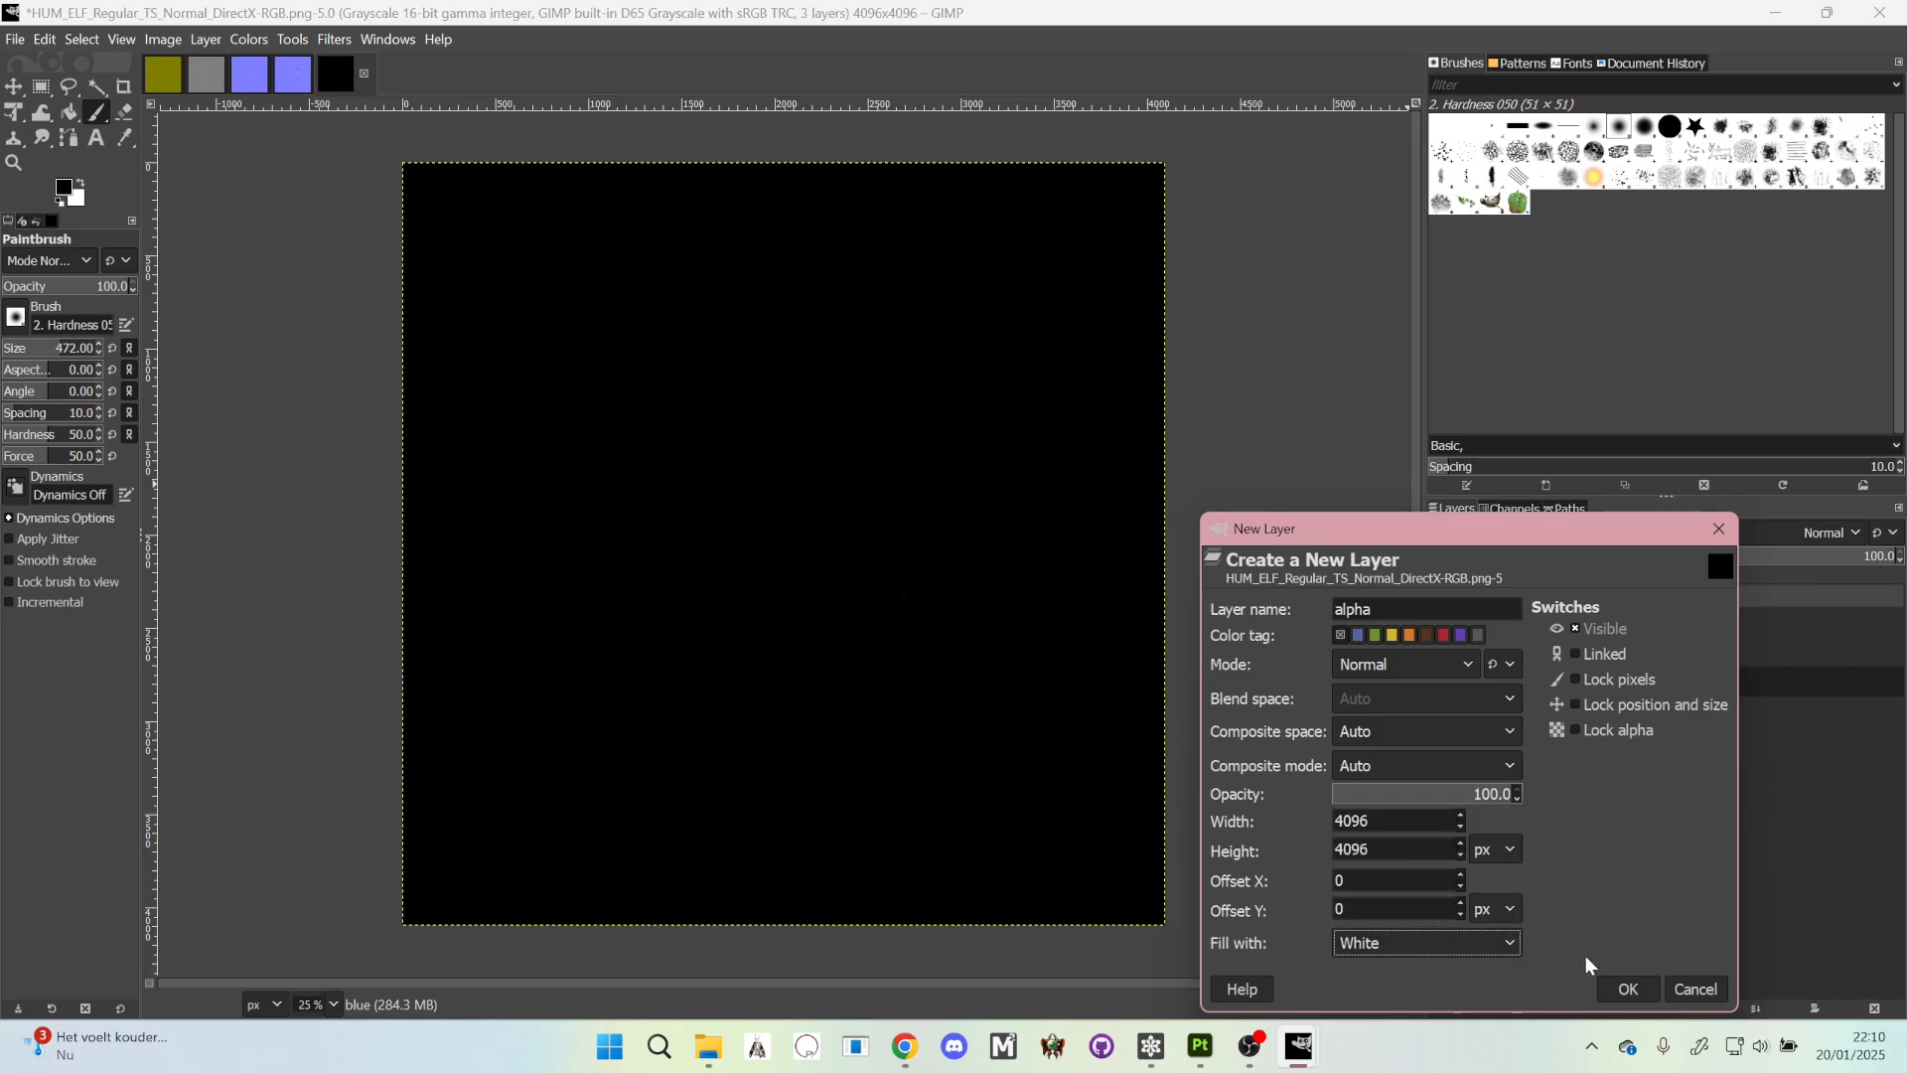
pyautogui.click(1626, 989)
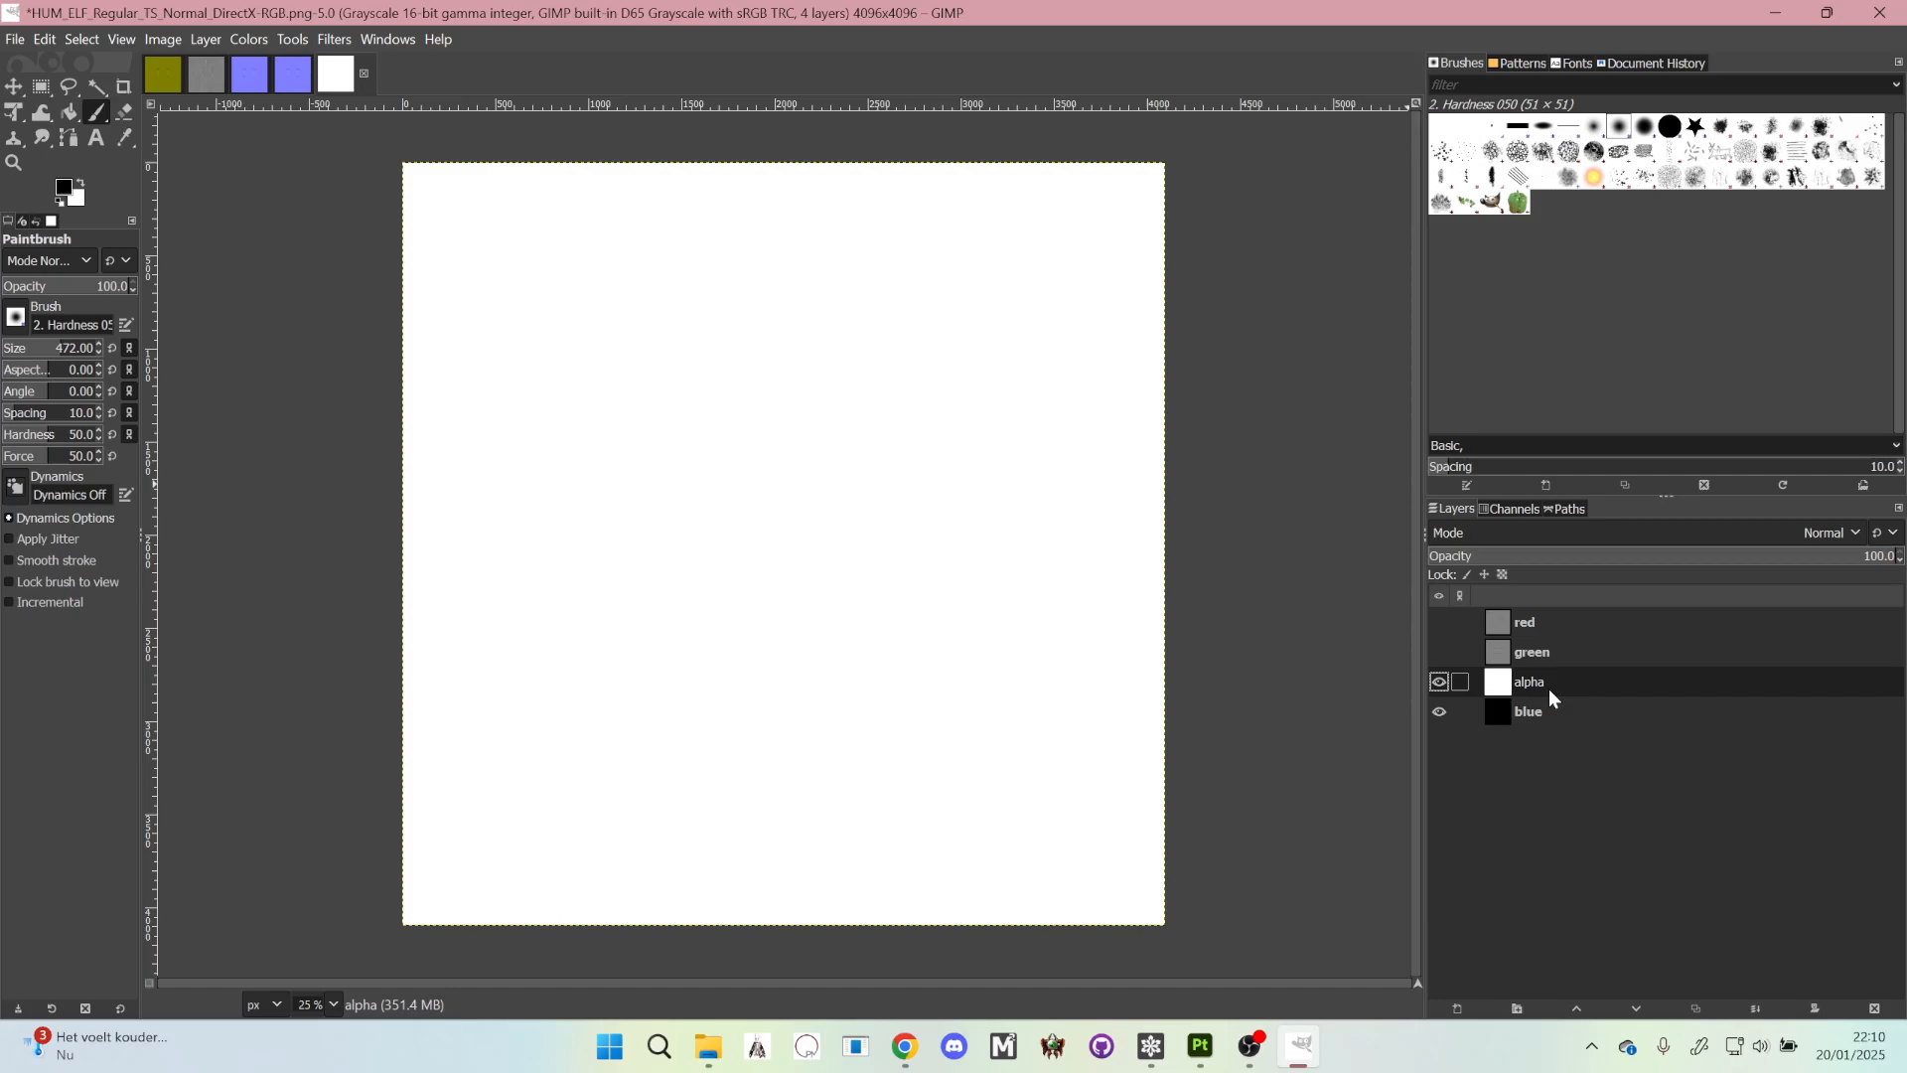
# - Move the alpha layer below the blue layer and make the red and green layers visible again
pyautogui.moveTo(1547, 689); pyautogui.dragTo(1552, 723)
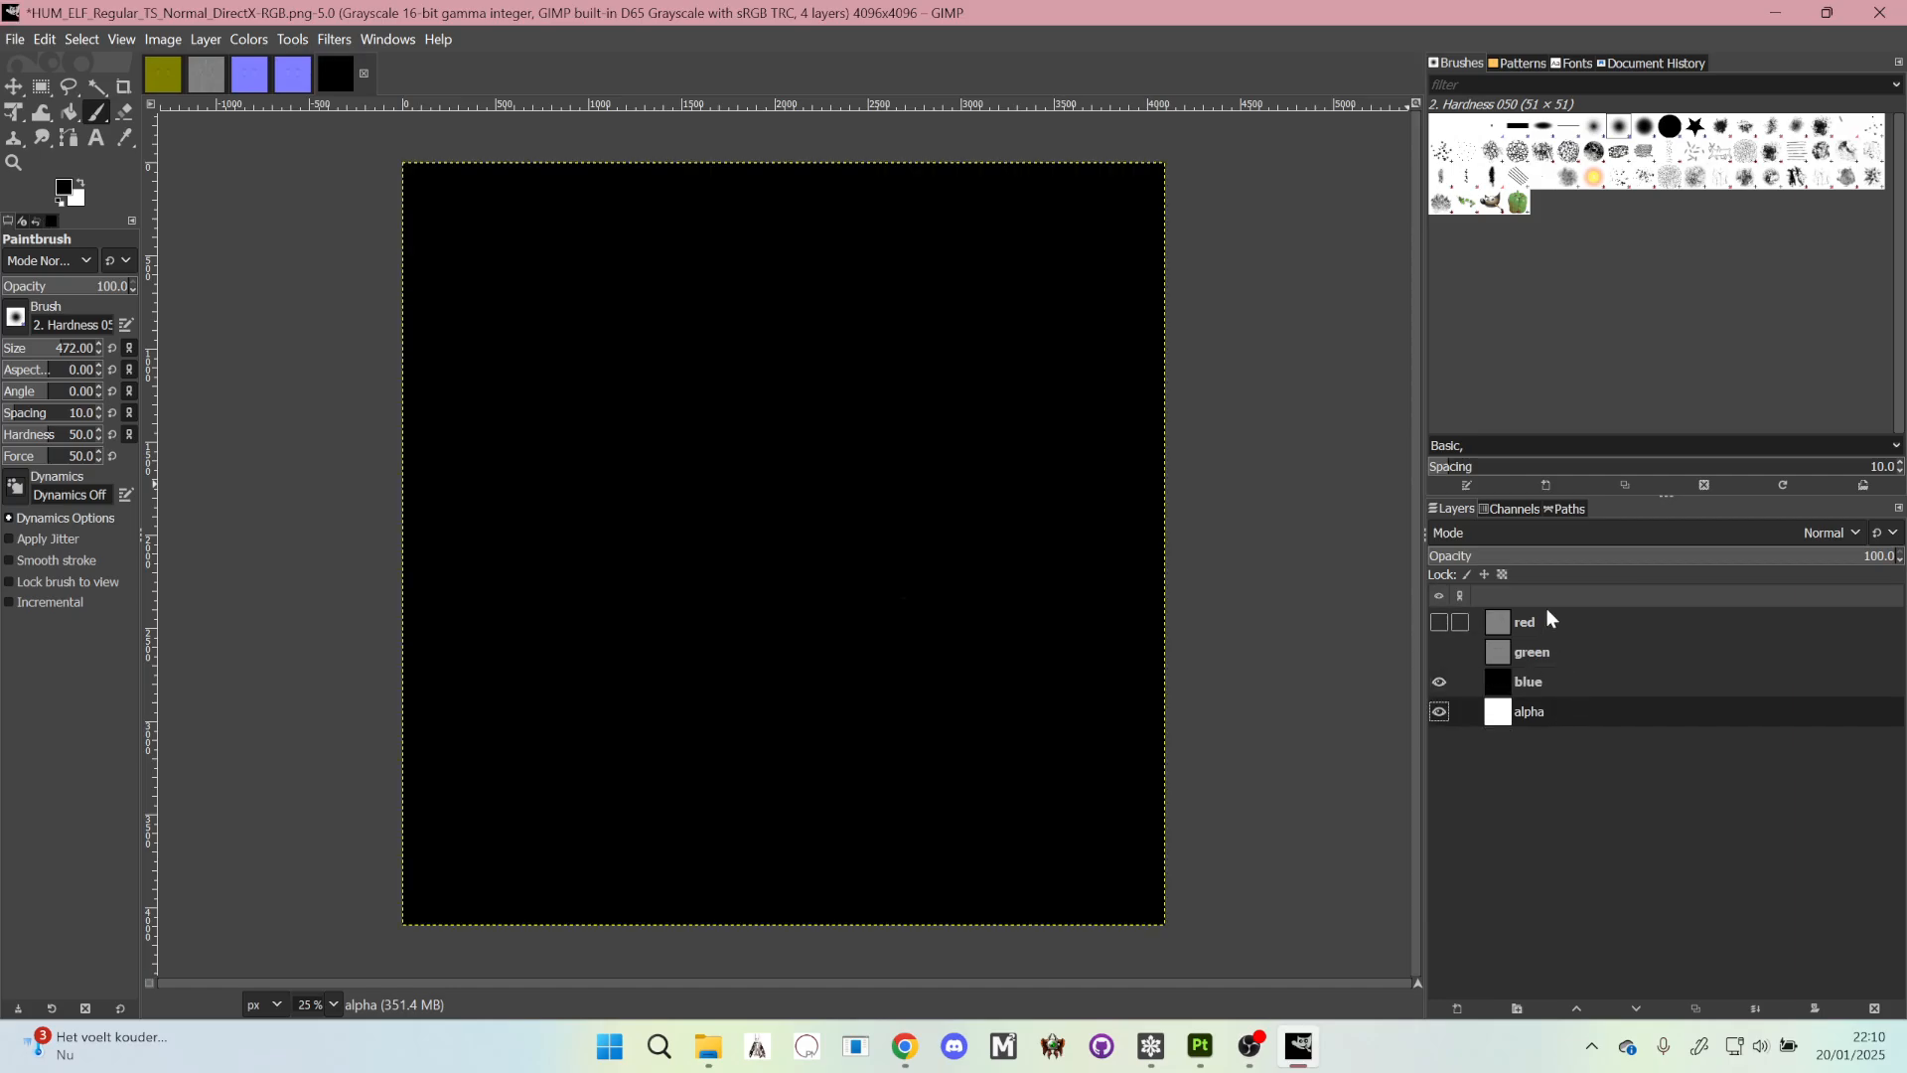
pyautogui.click(1439, 652)
pyautogui.click(1437, 623)
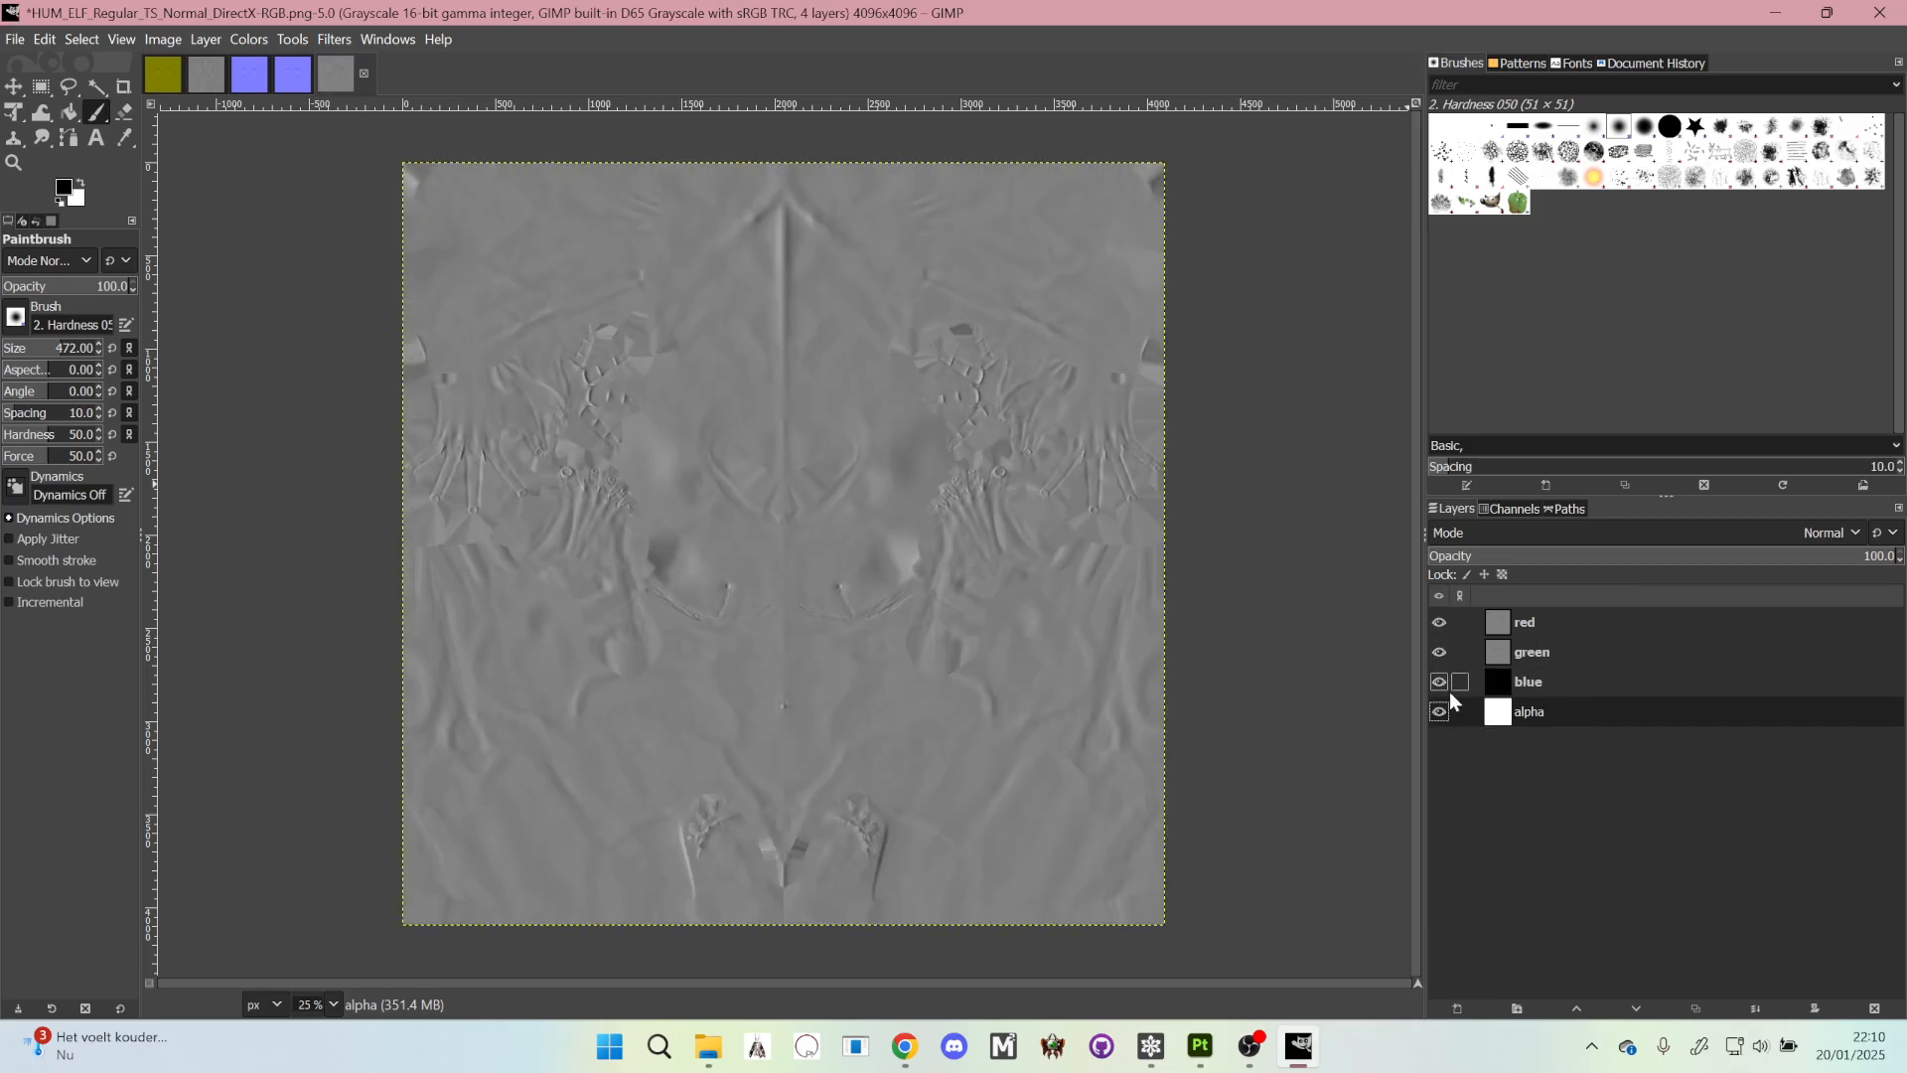
# - Compose the red, green, blue and alpha layers into a new image with the RGBA color model
pyautogui.click(244, 39)
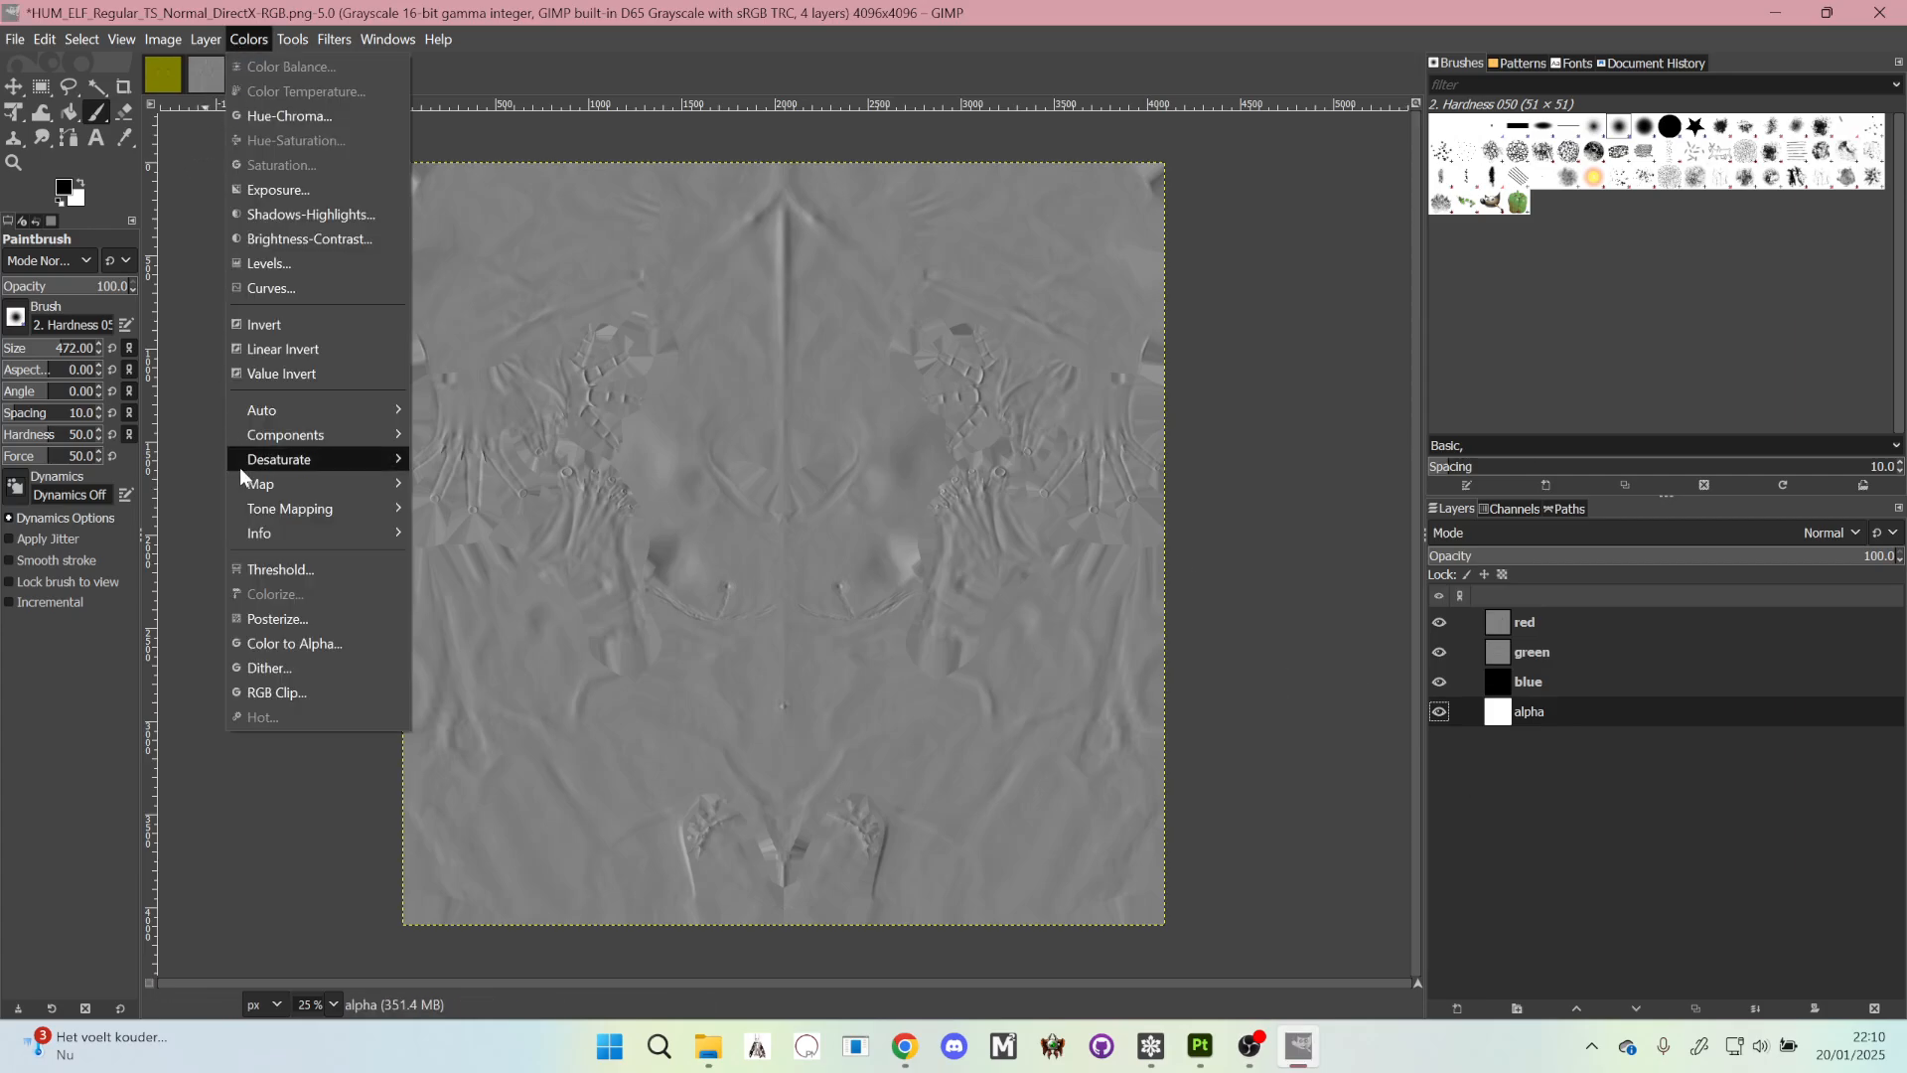
pyautogui.moveTo(287, 439)
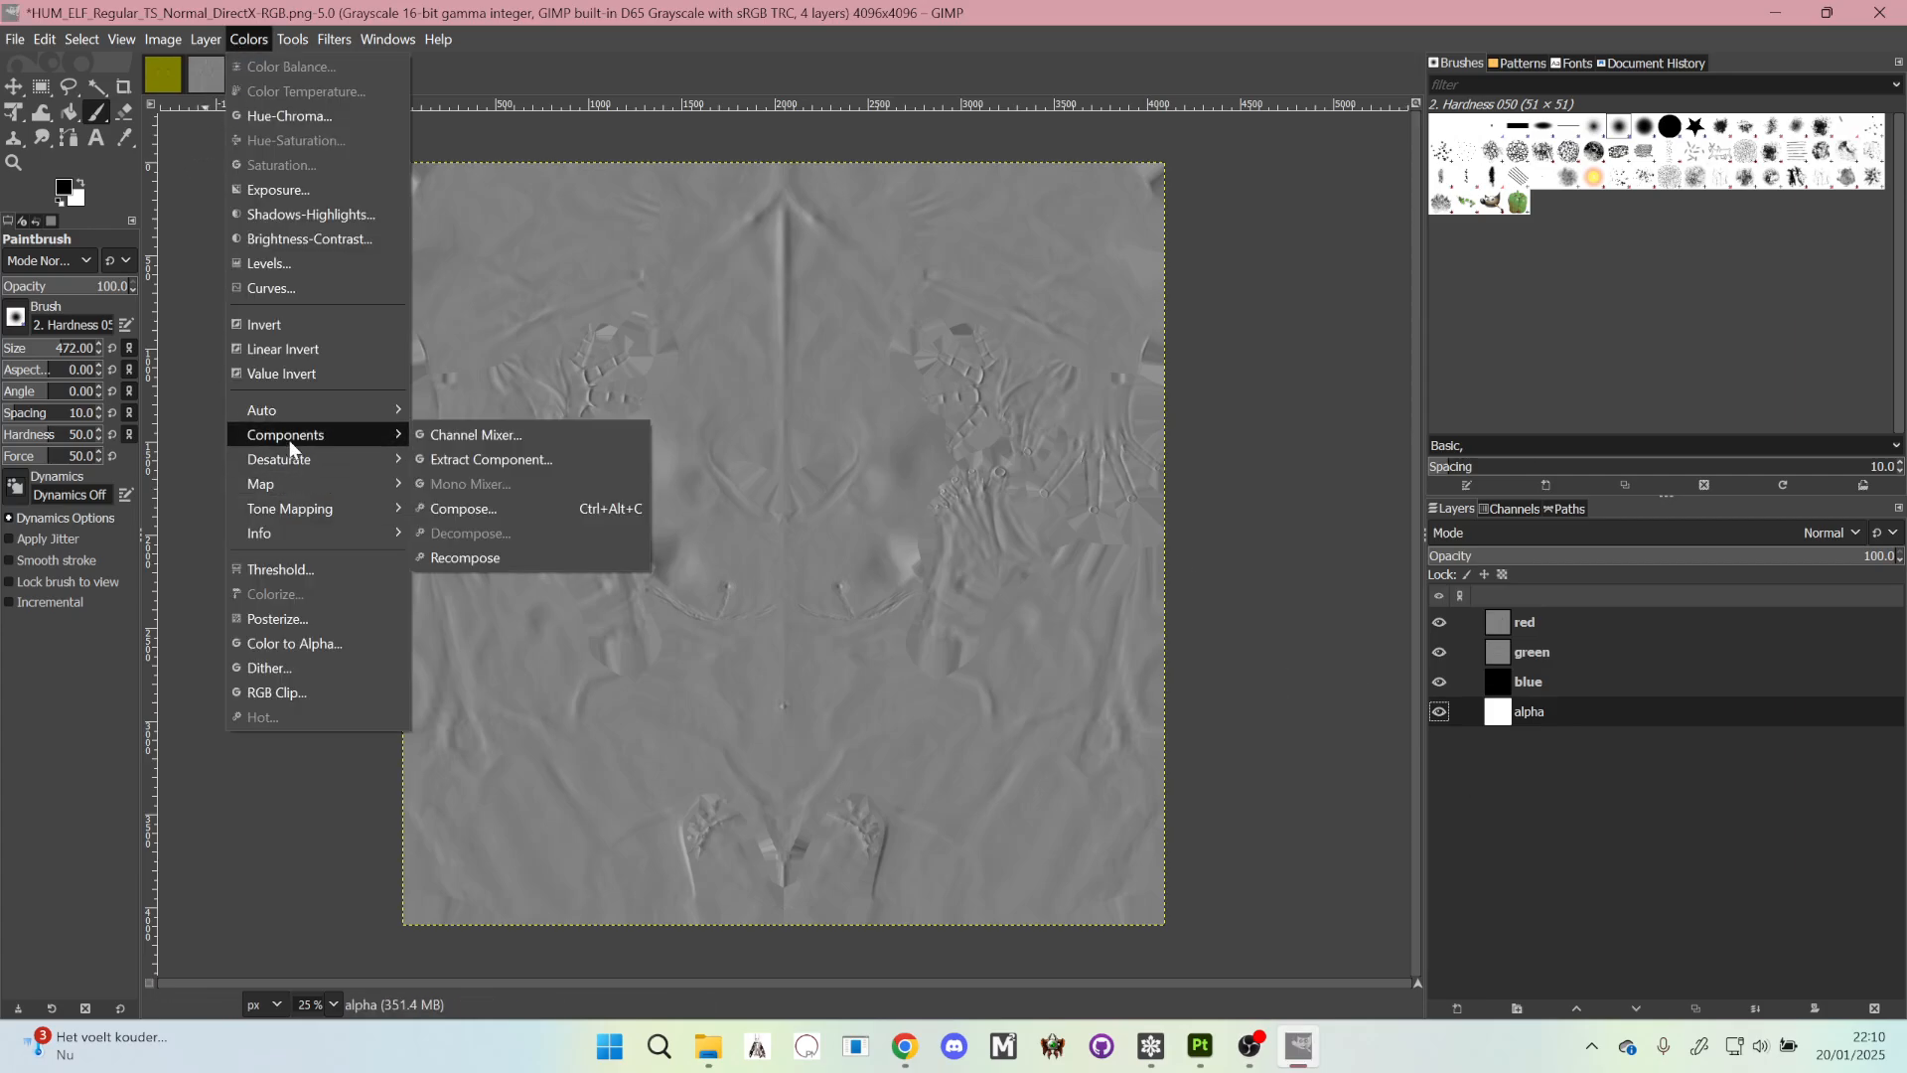
pyautogui.click(459, 506)
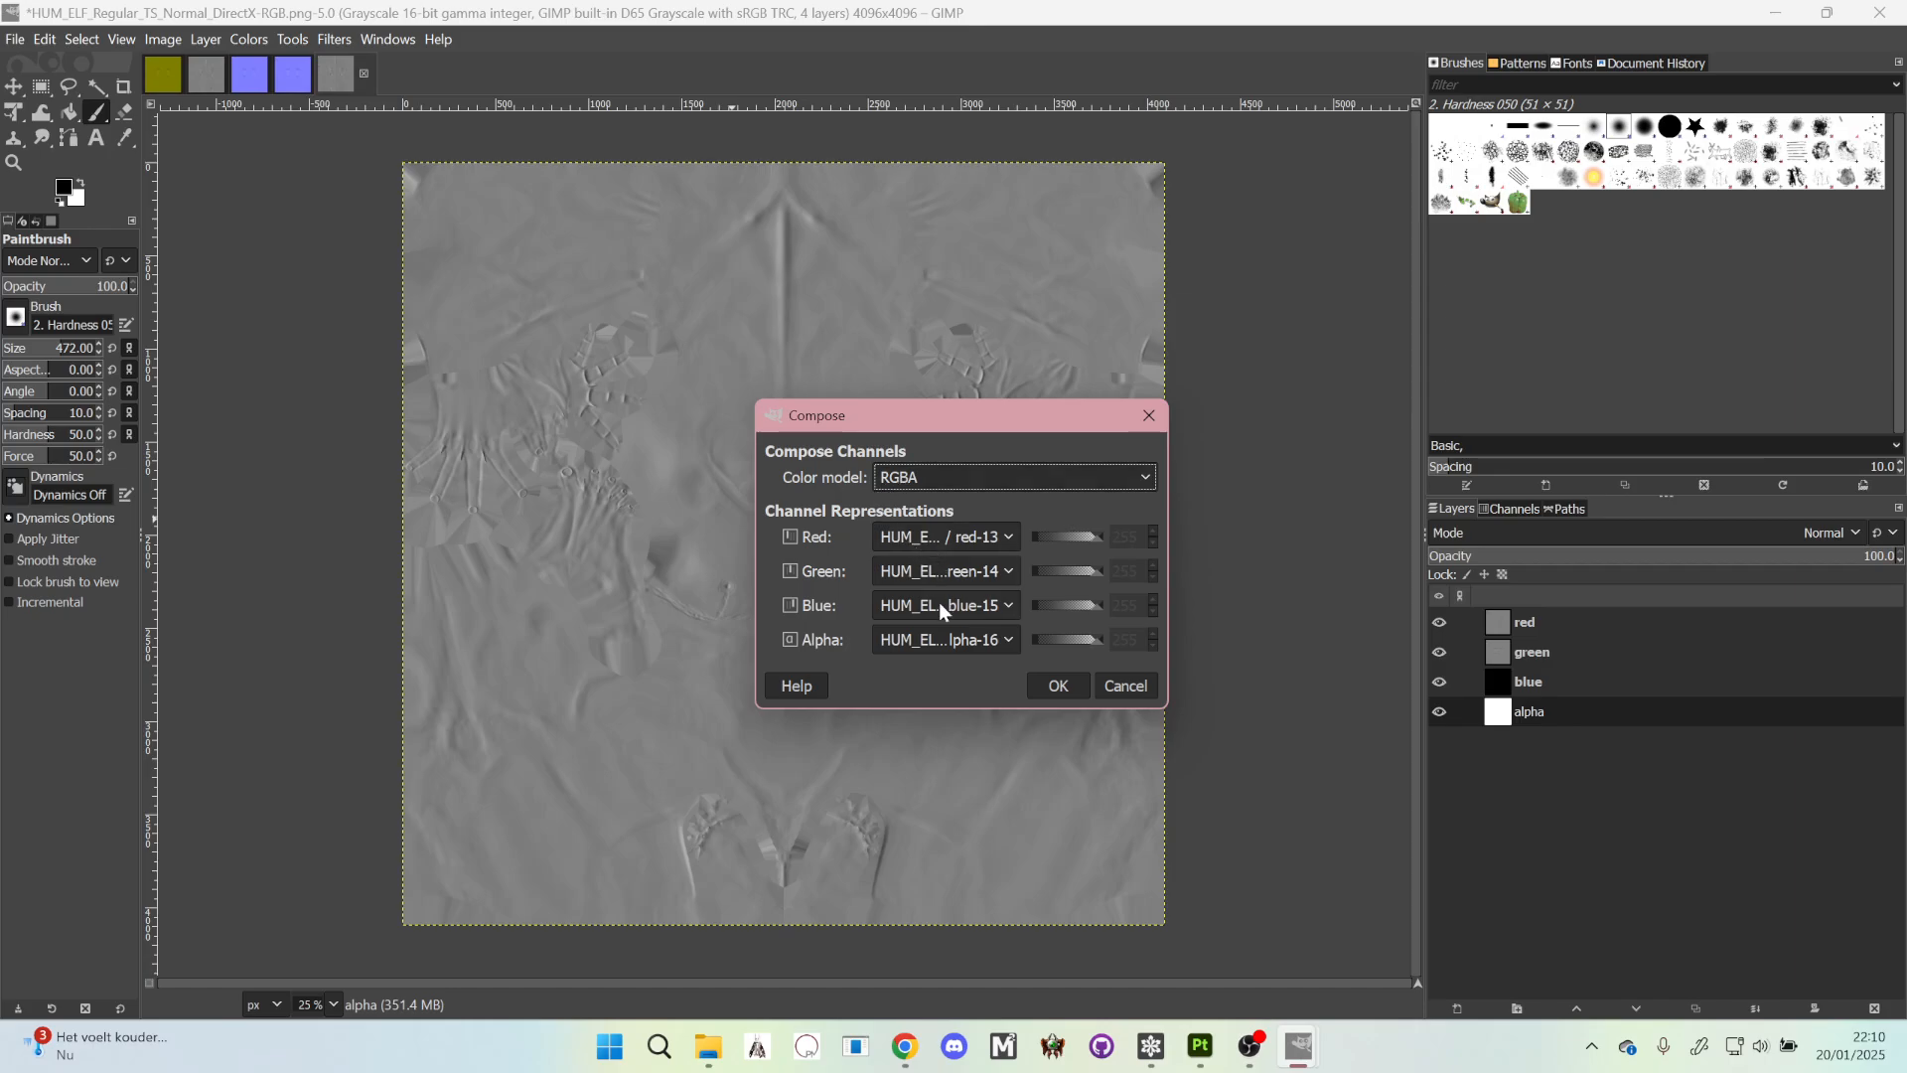
pyautogui.click(1055, 685)
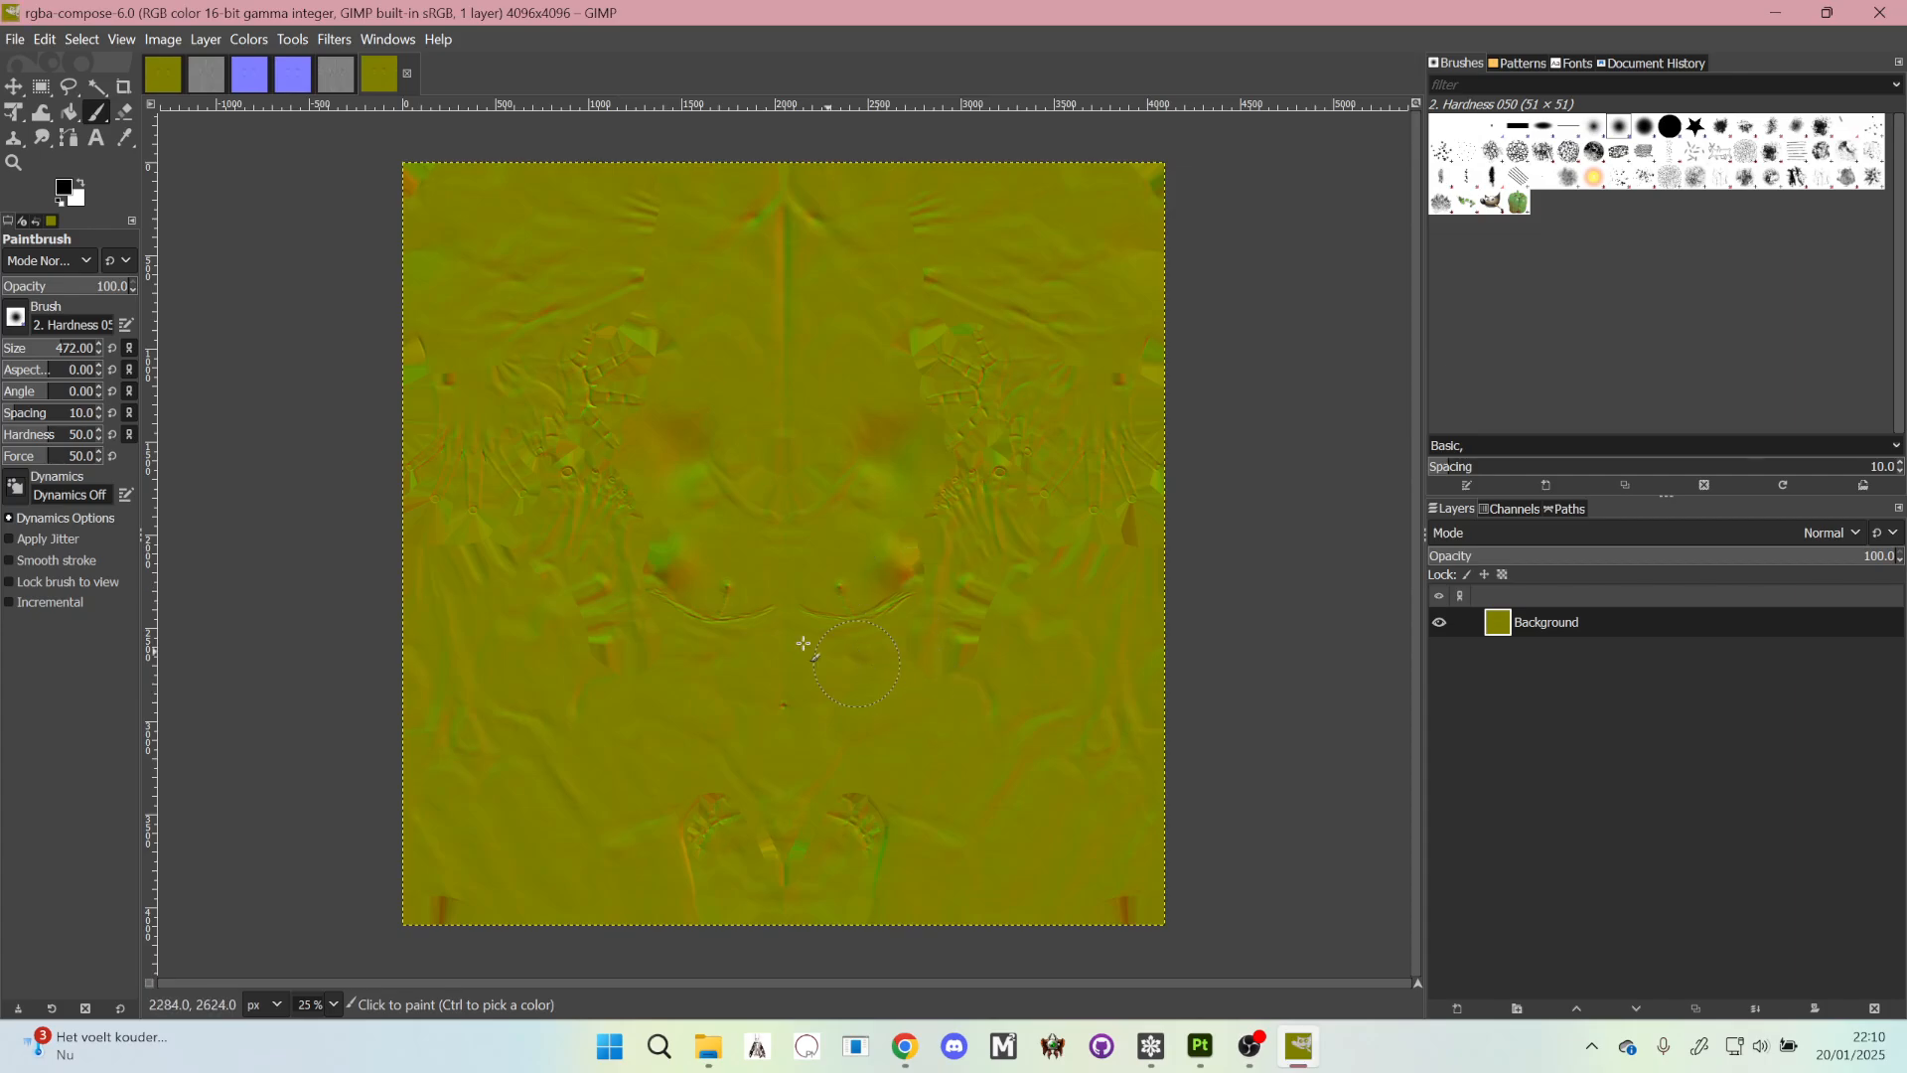
# - Compare the composed image with a_bdy_hm_nude_Average_Scars_NORM.tga by switching back and forth between them
pyautogui.click(157, 75)
pyautogui.click(384, 87)
pyautogui.click(162, 89)
pyautogui.click(394, 87)
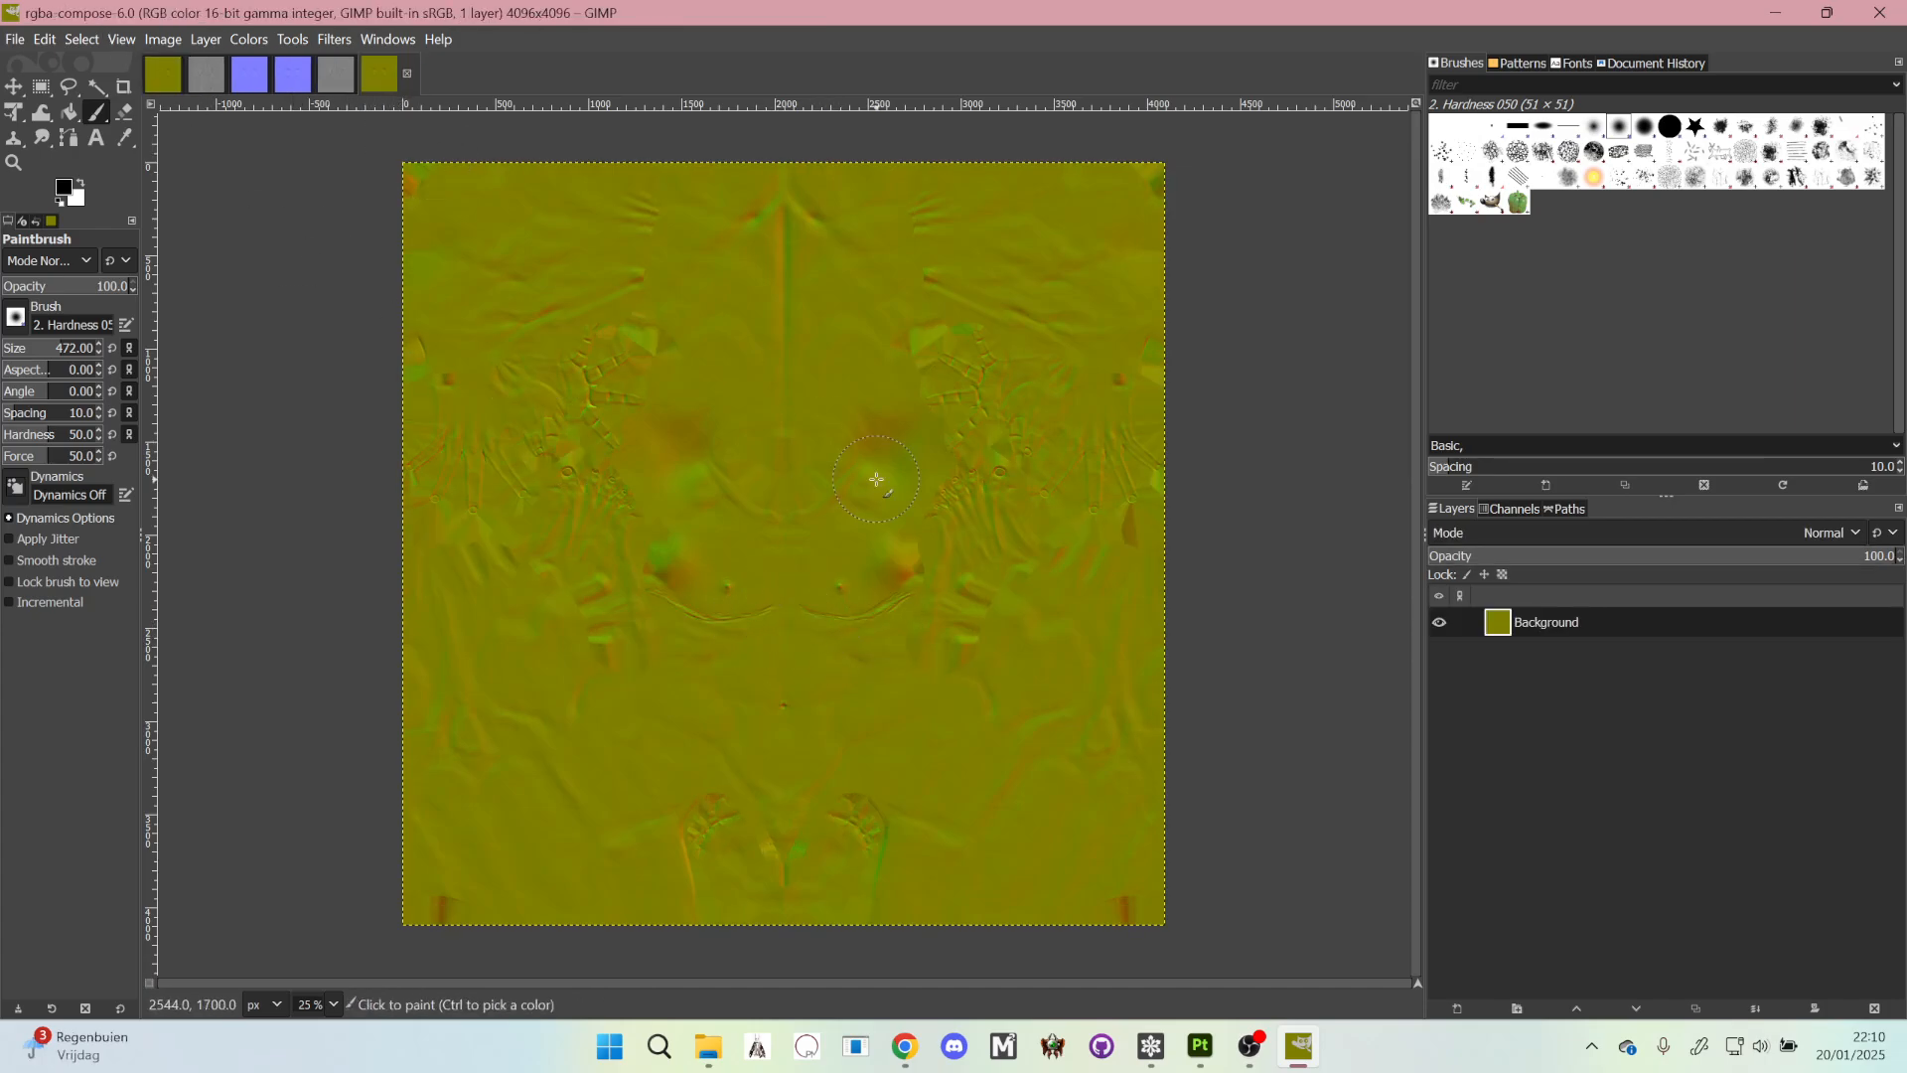
# - Start exporting the composed image and set its destination to the Top Surgery Scars\Exports\SP\HUM_ELF\Regular folder
pyautogui.click(15, 40)
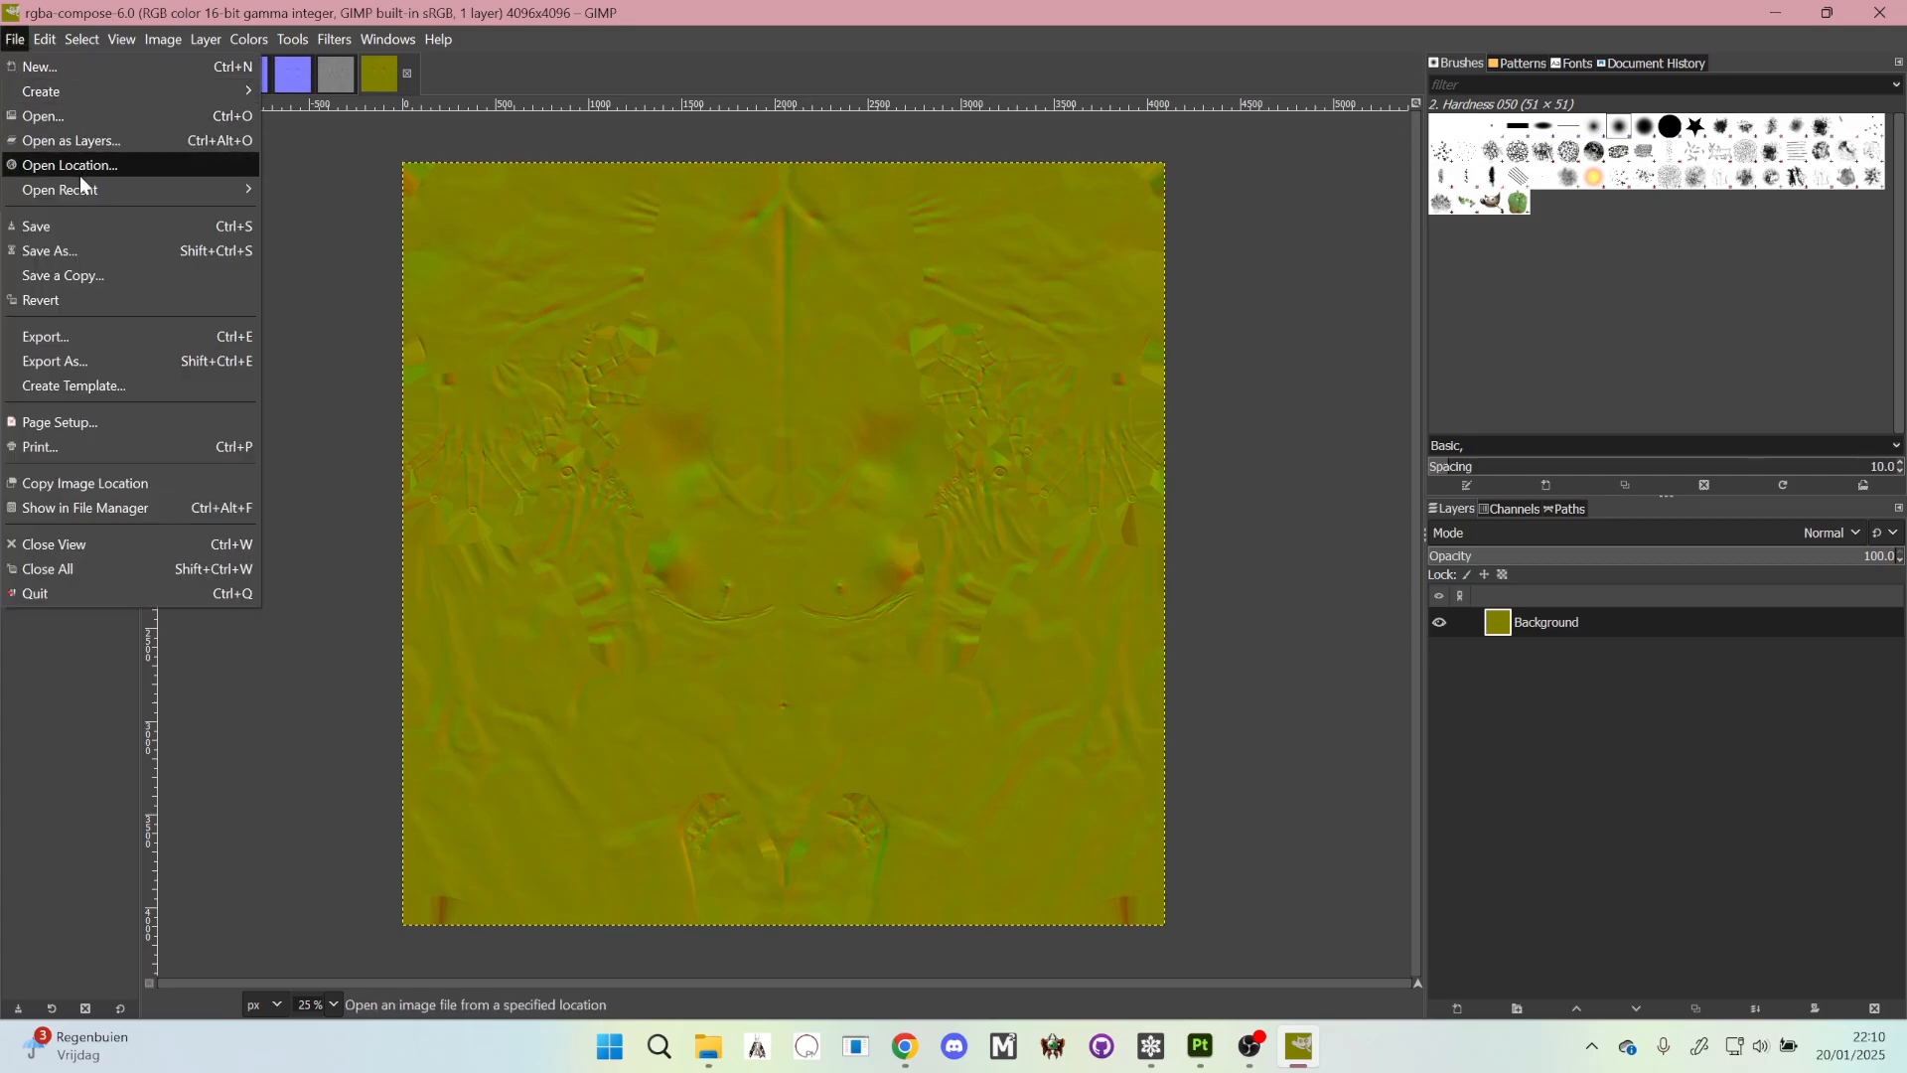
pyautogui.click(111, 365)
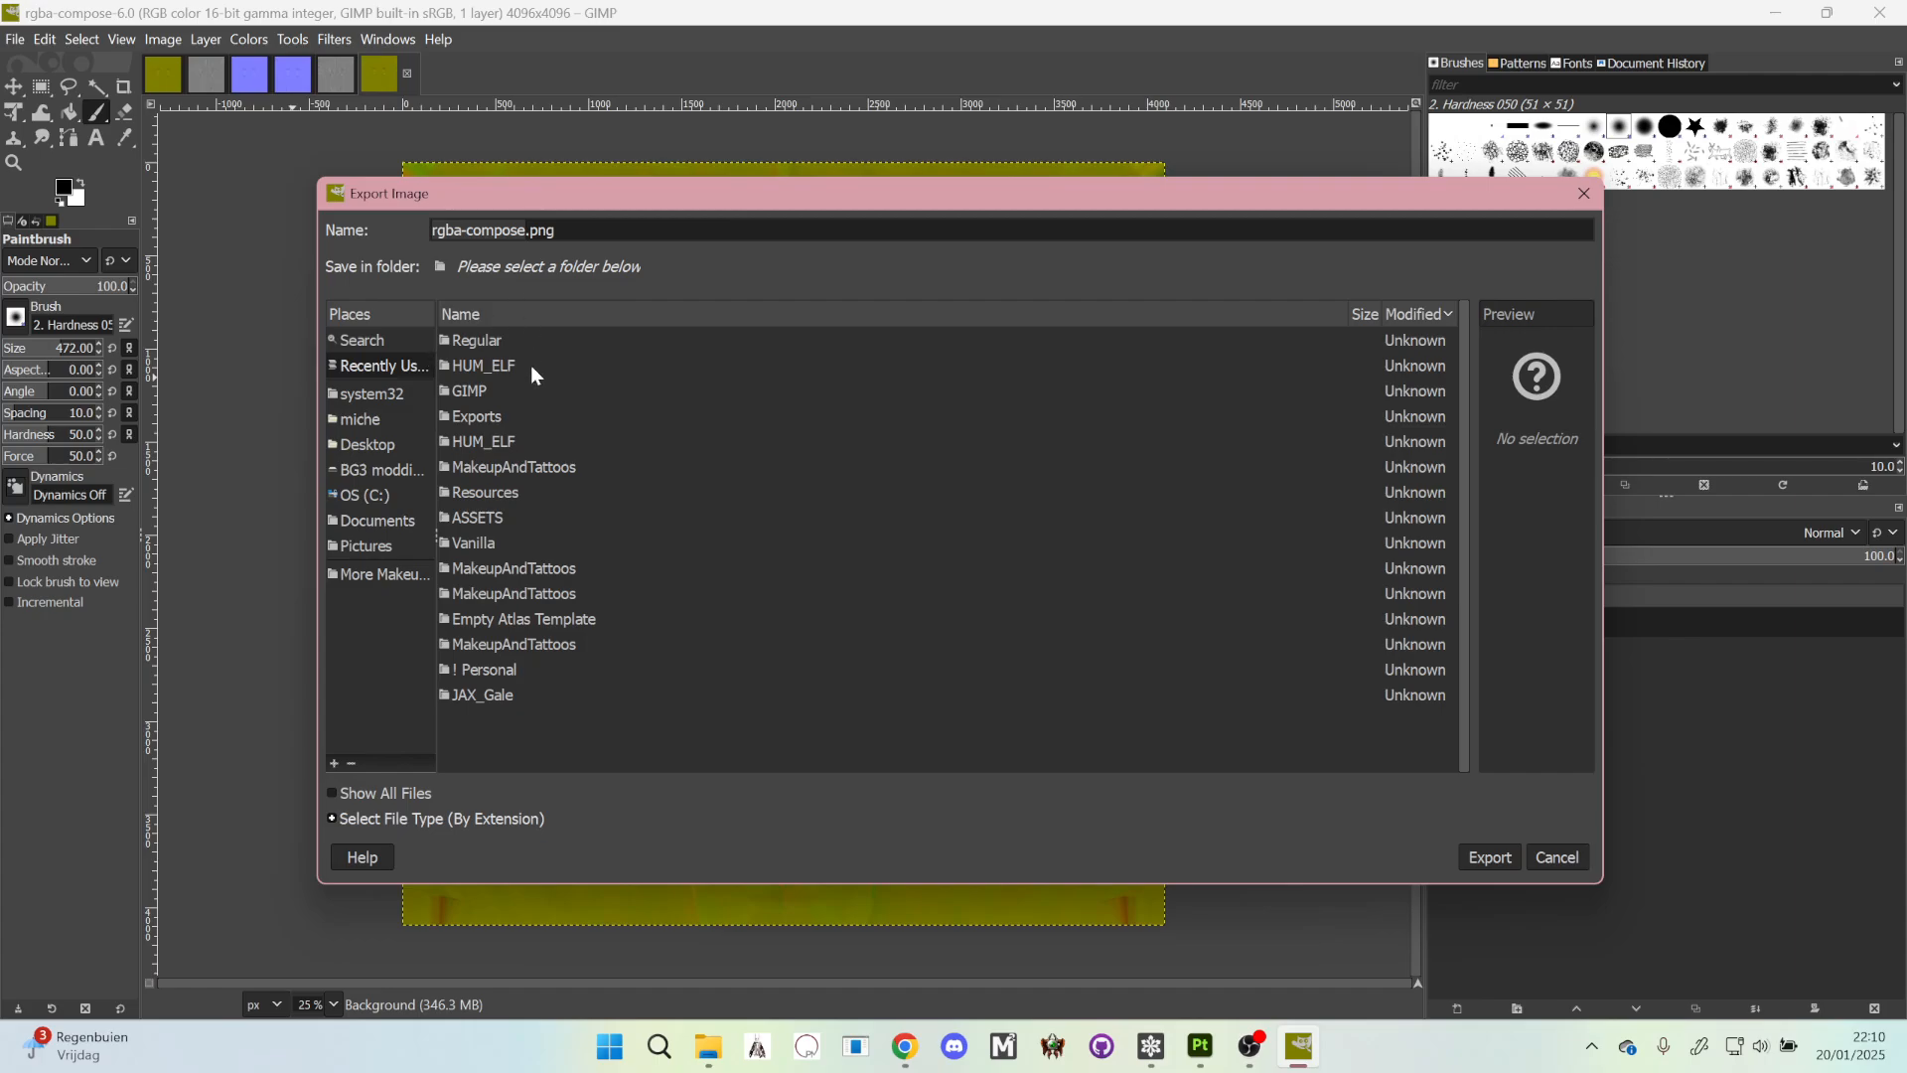
pyautogui.click(526, 362)
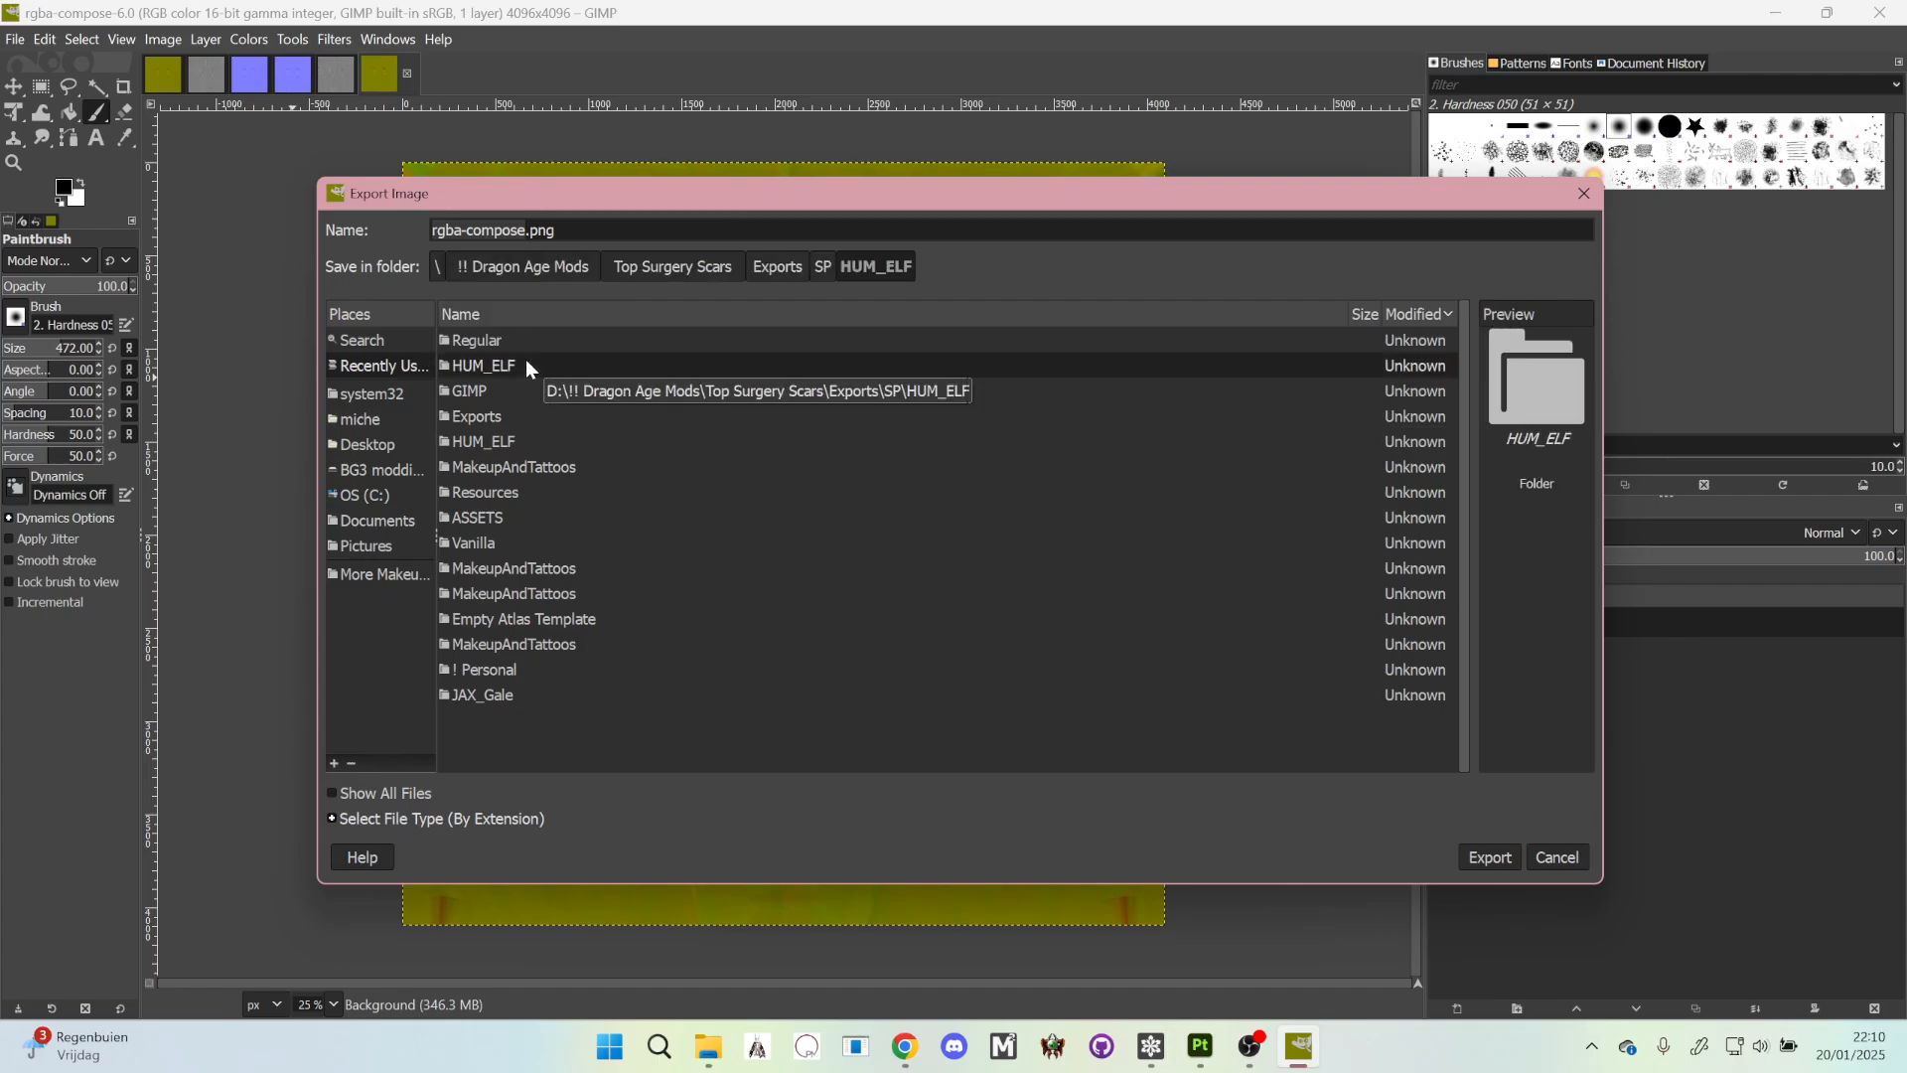
pyautogui.click(784, 266)
pyautogui.doubleClick(593, 361)
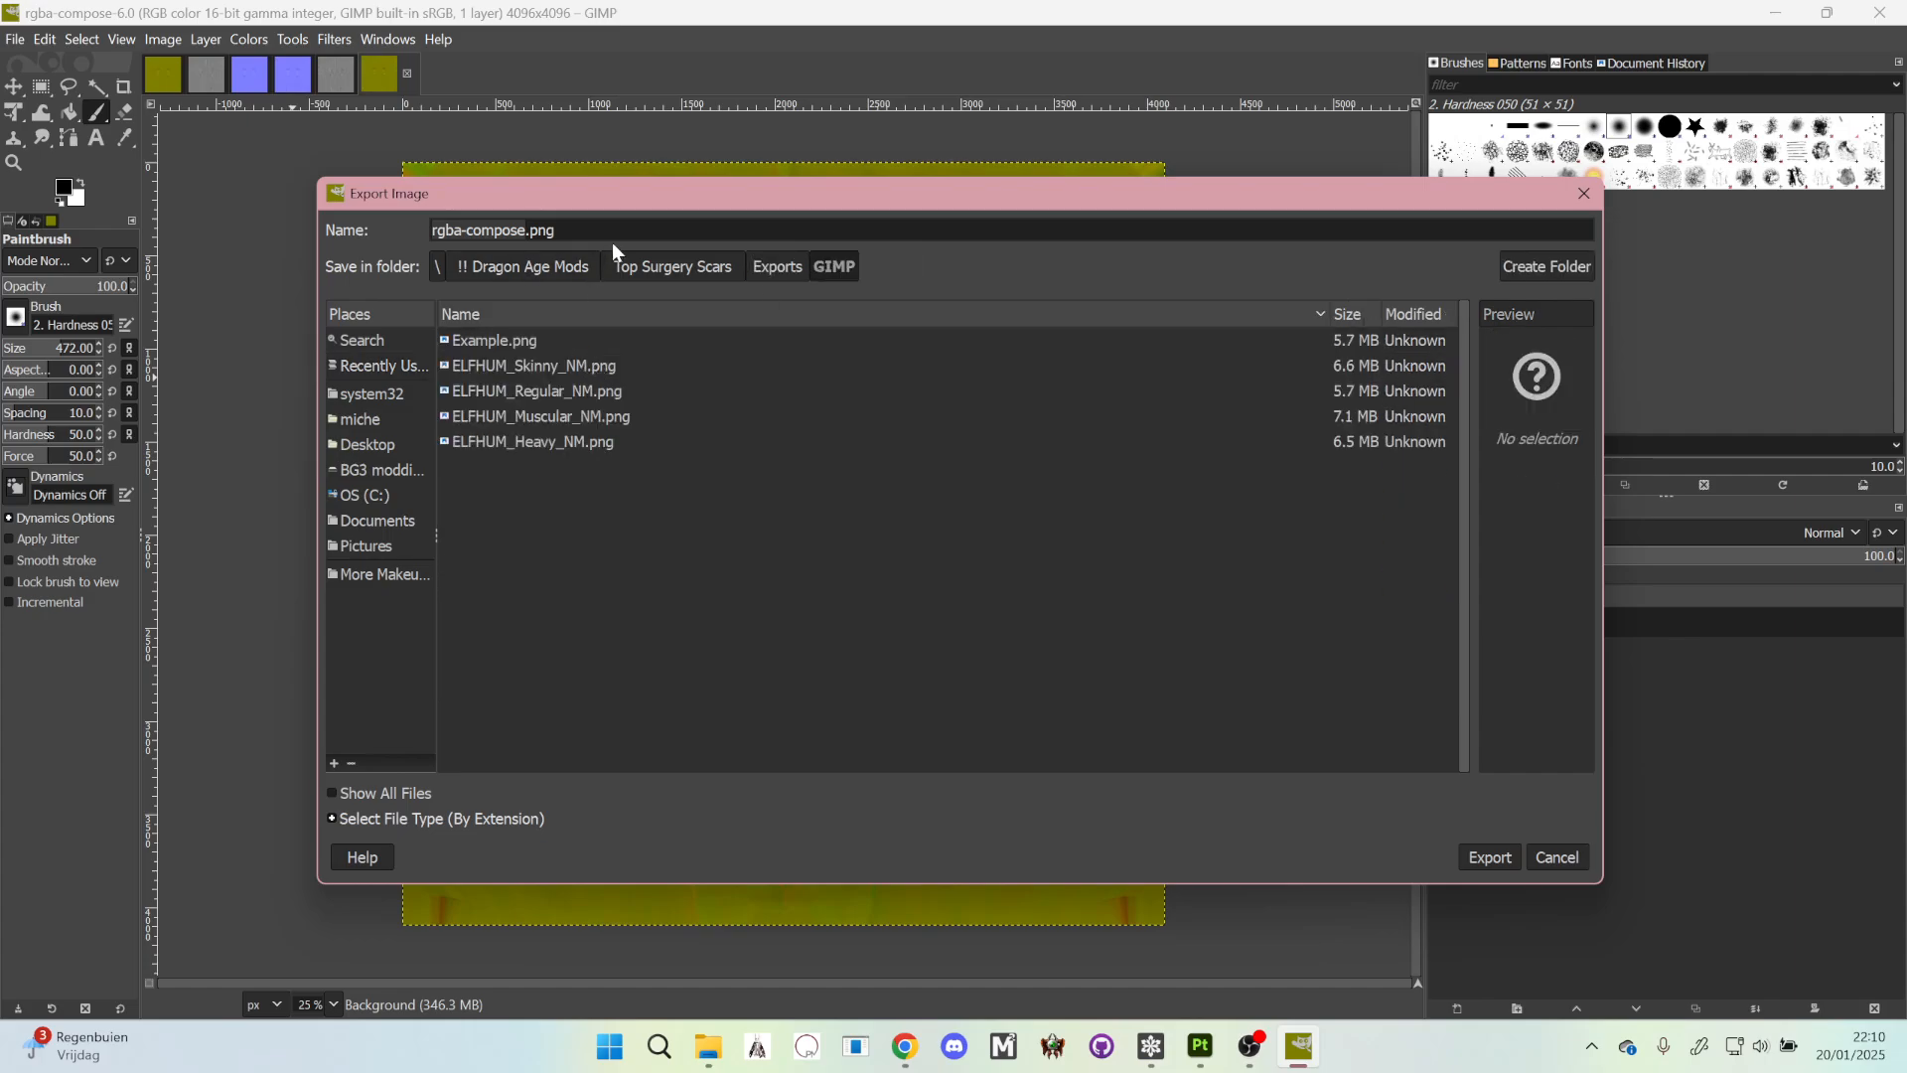
pyautogui.click(773, 278)
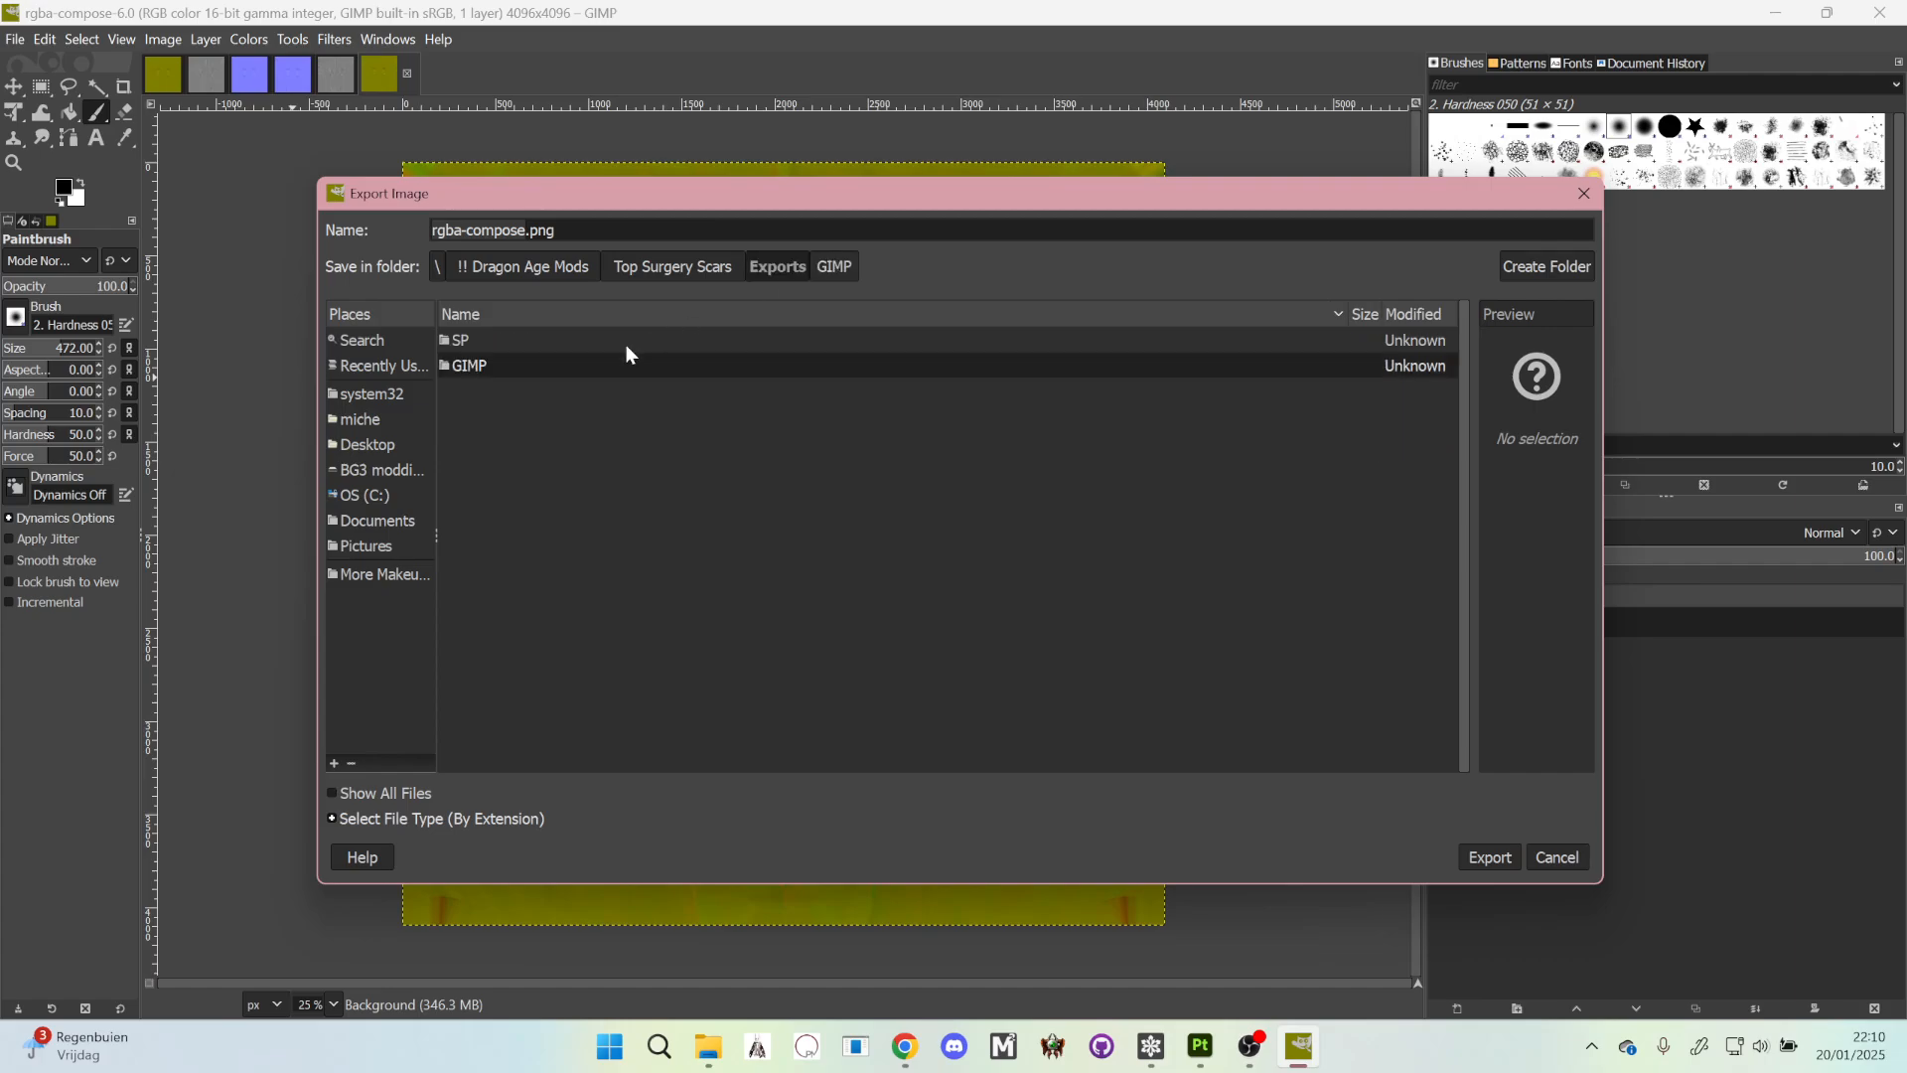
pyautogui.doubleClick(679, 340)
pyautogui.doubleClick(677, 341)
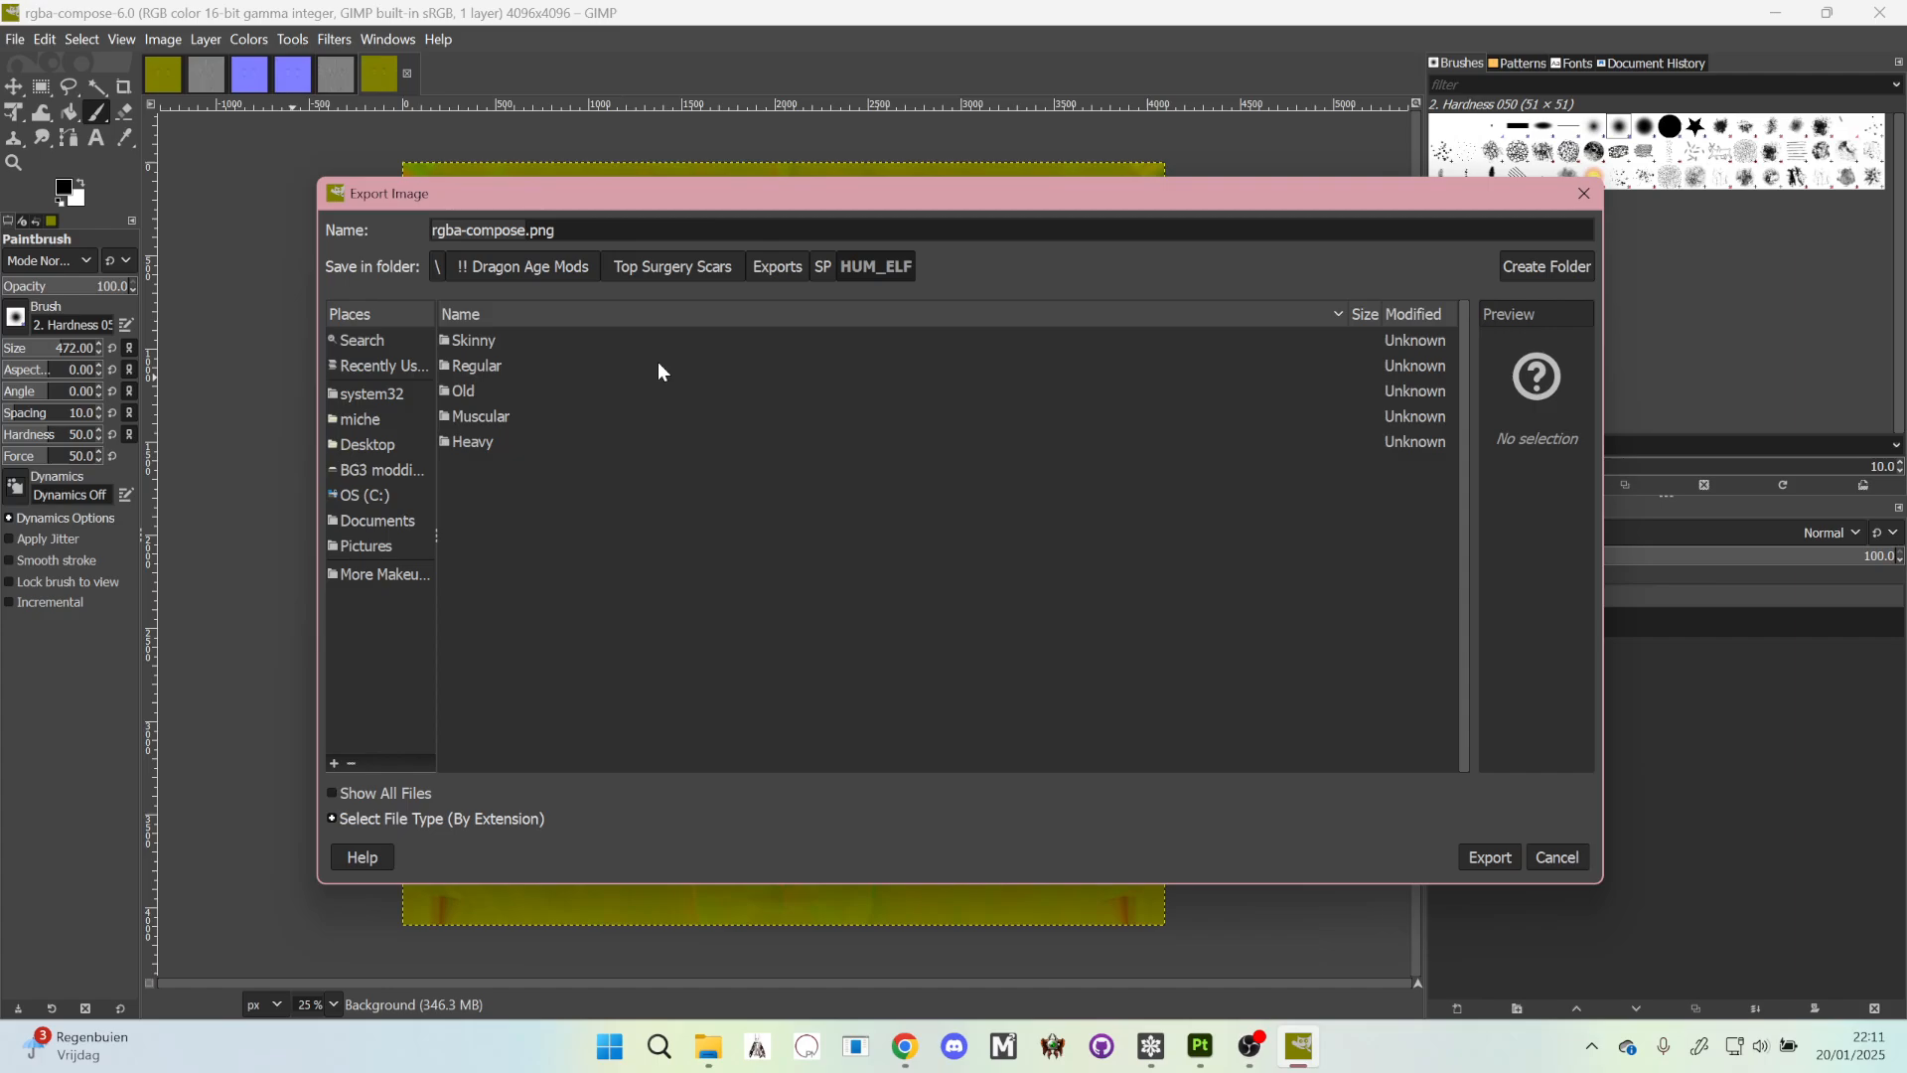
pyautogui.doubleClick(659, 365)
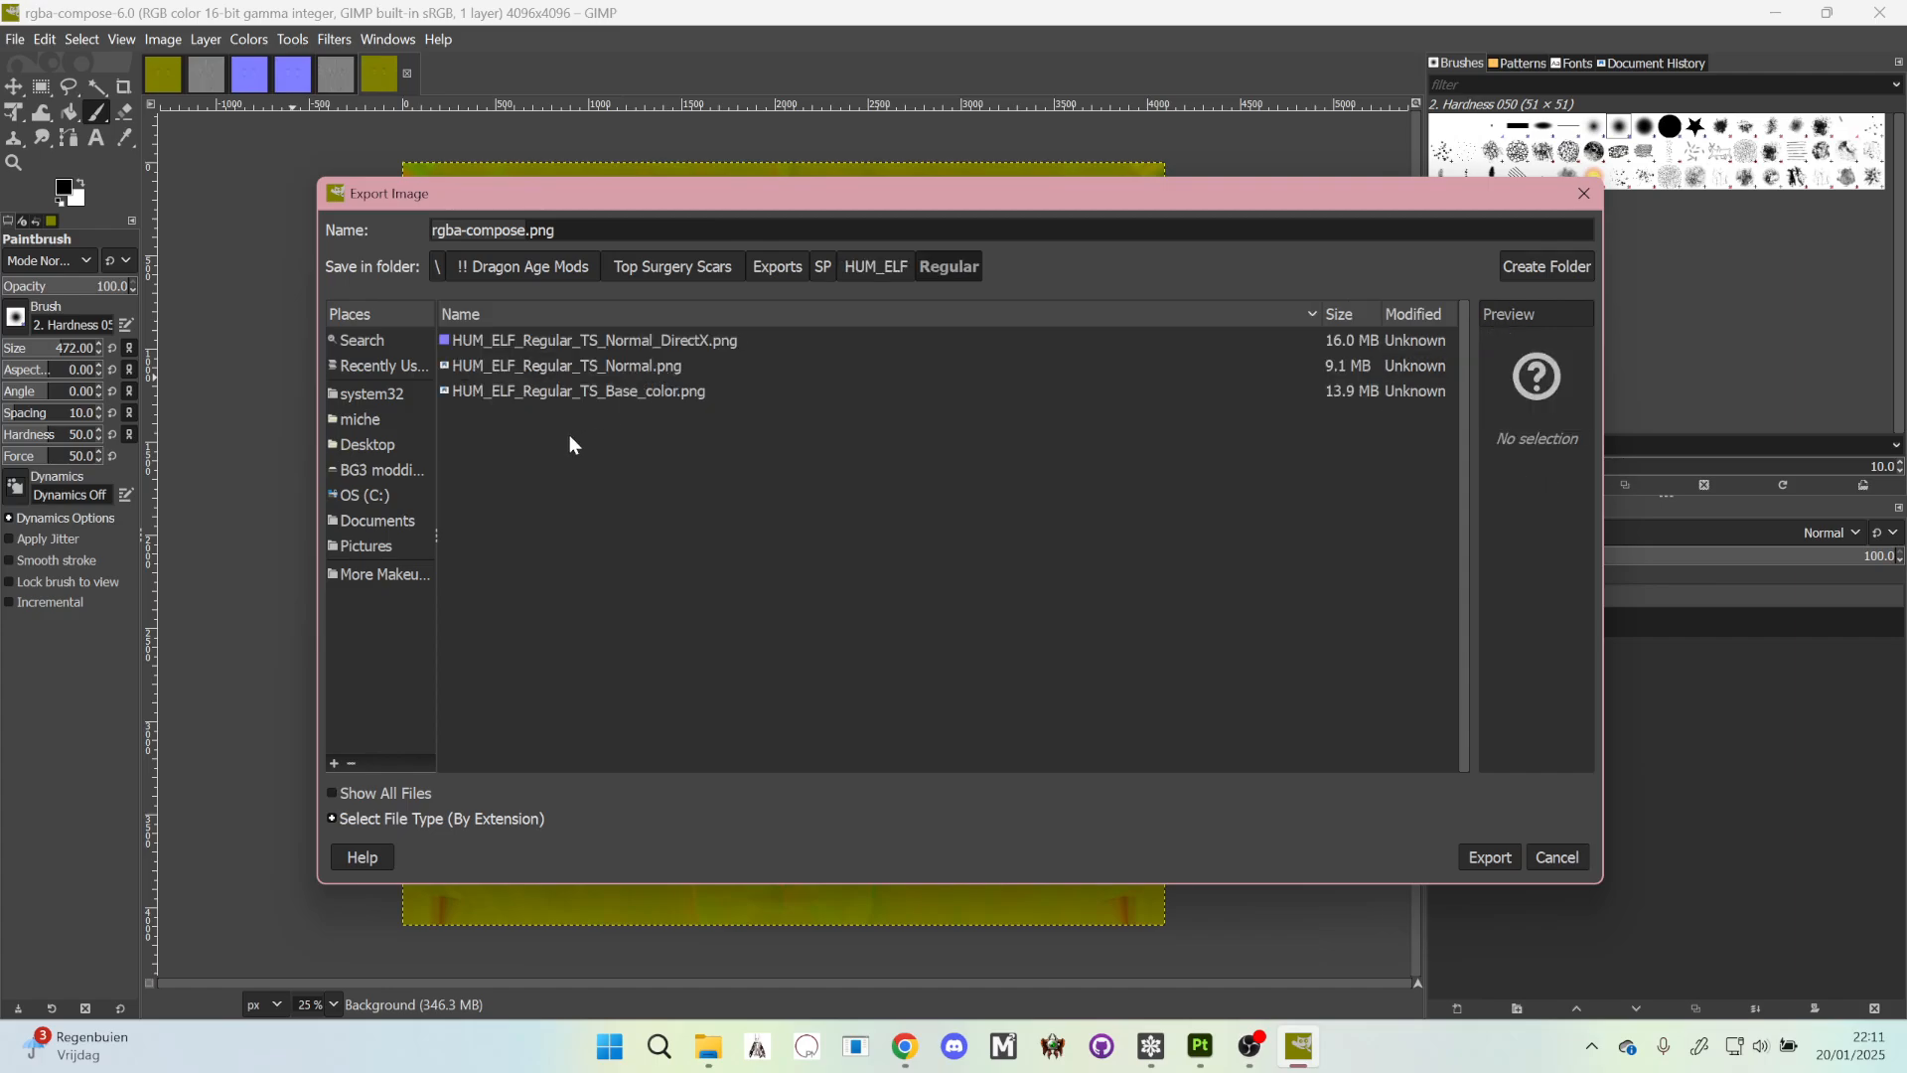
# - Take the export name from the existing a_bdy_hm_nude_Average_Scars_NORM.tga in the Top Surgery Scars\Vanilla\HUM_ELF folder
pyautogui.moveTo(573, 227); pyautogui.dragTo(430, 230)
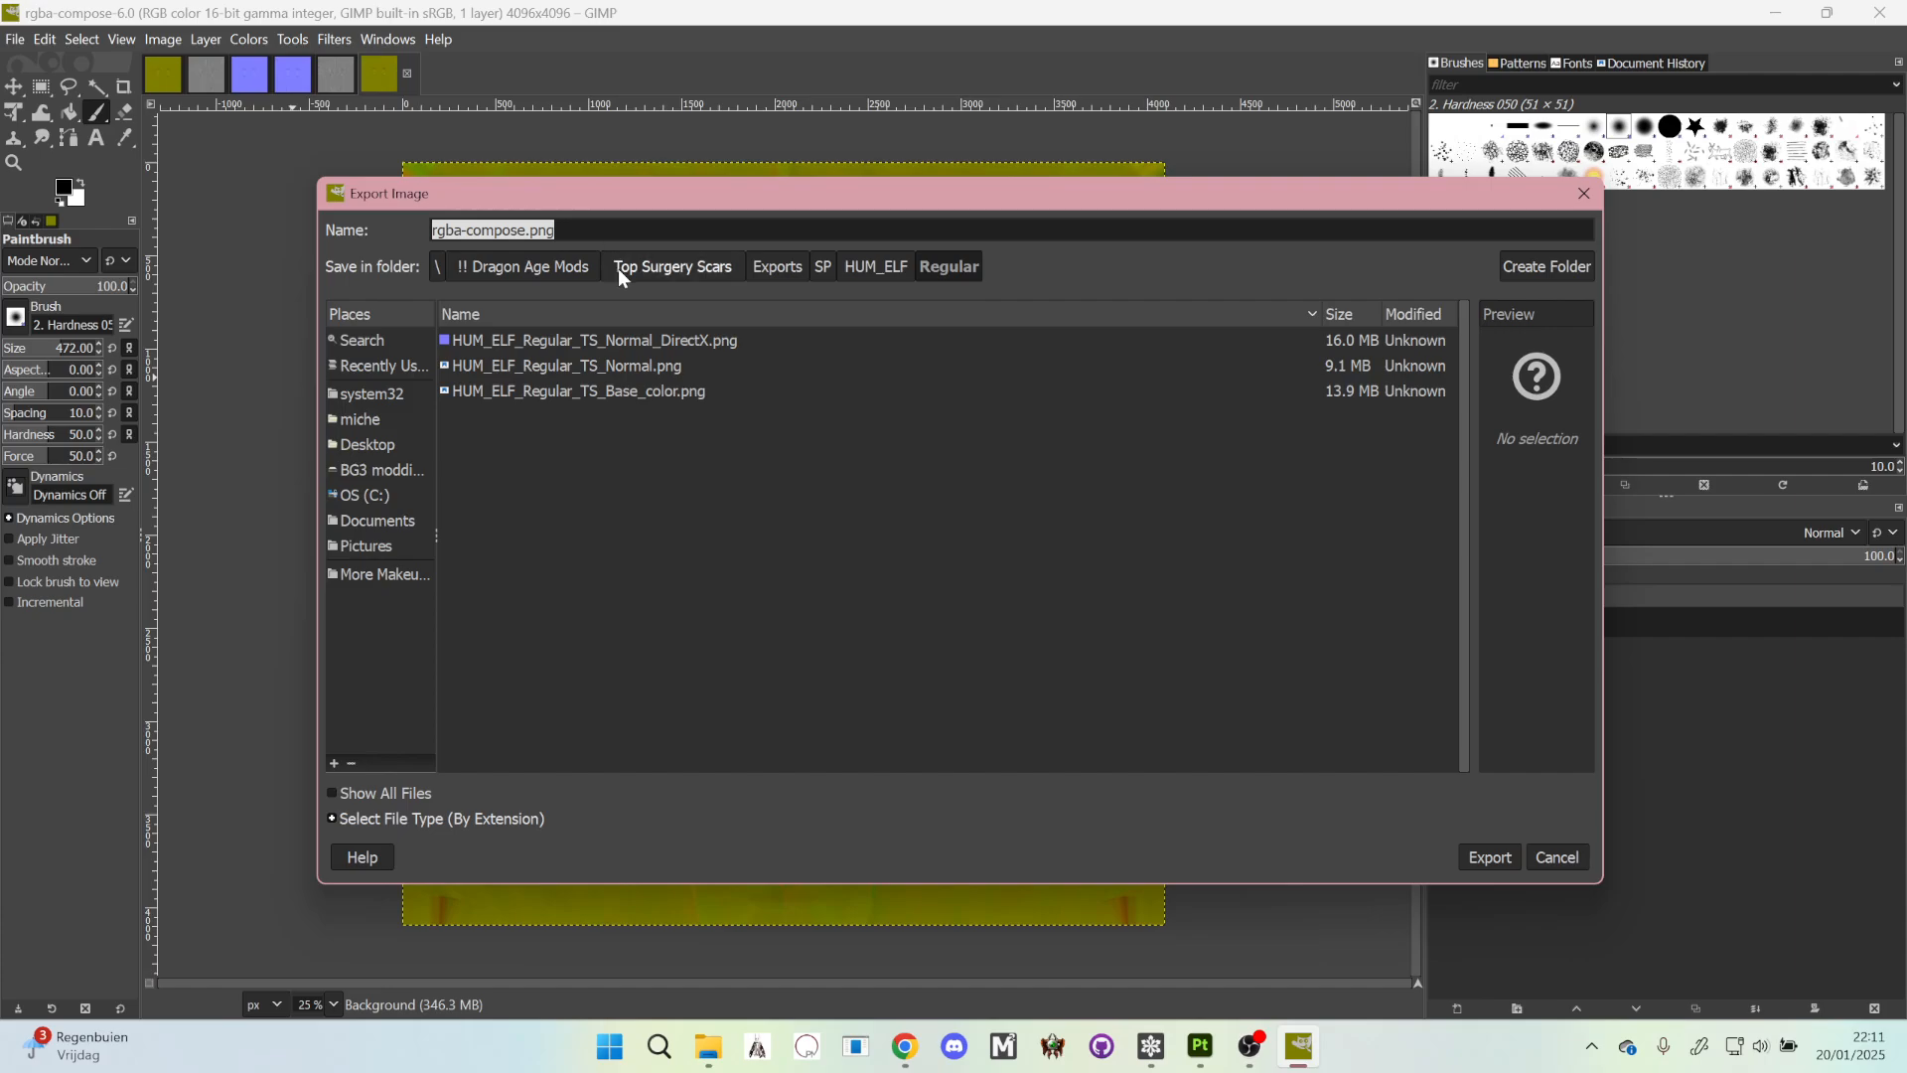
pyautogui.click(701, 270)
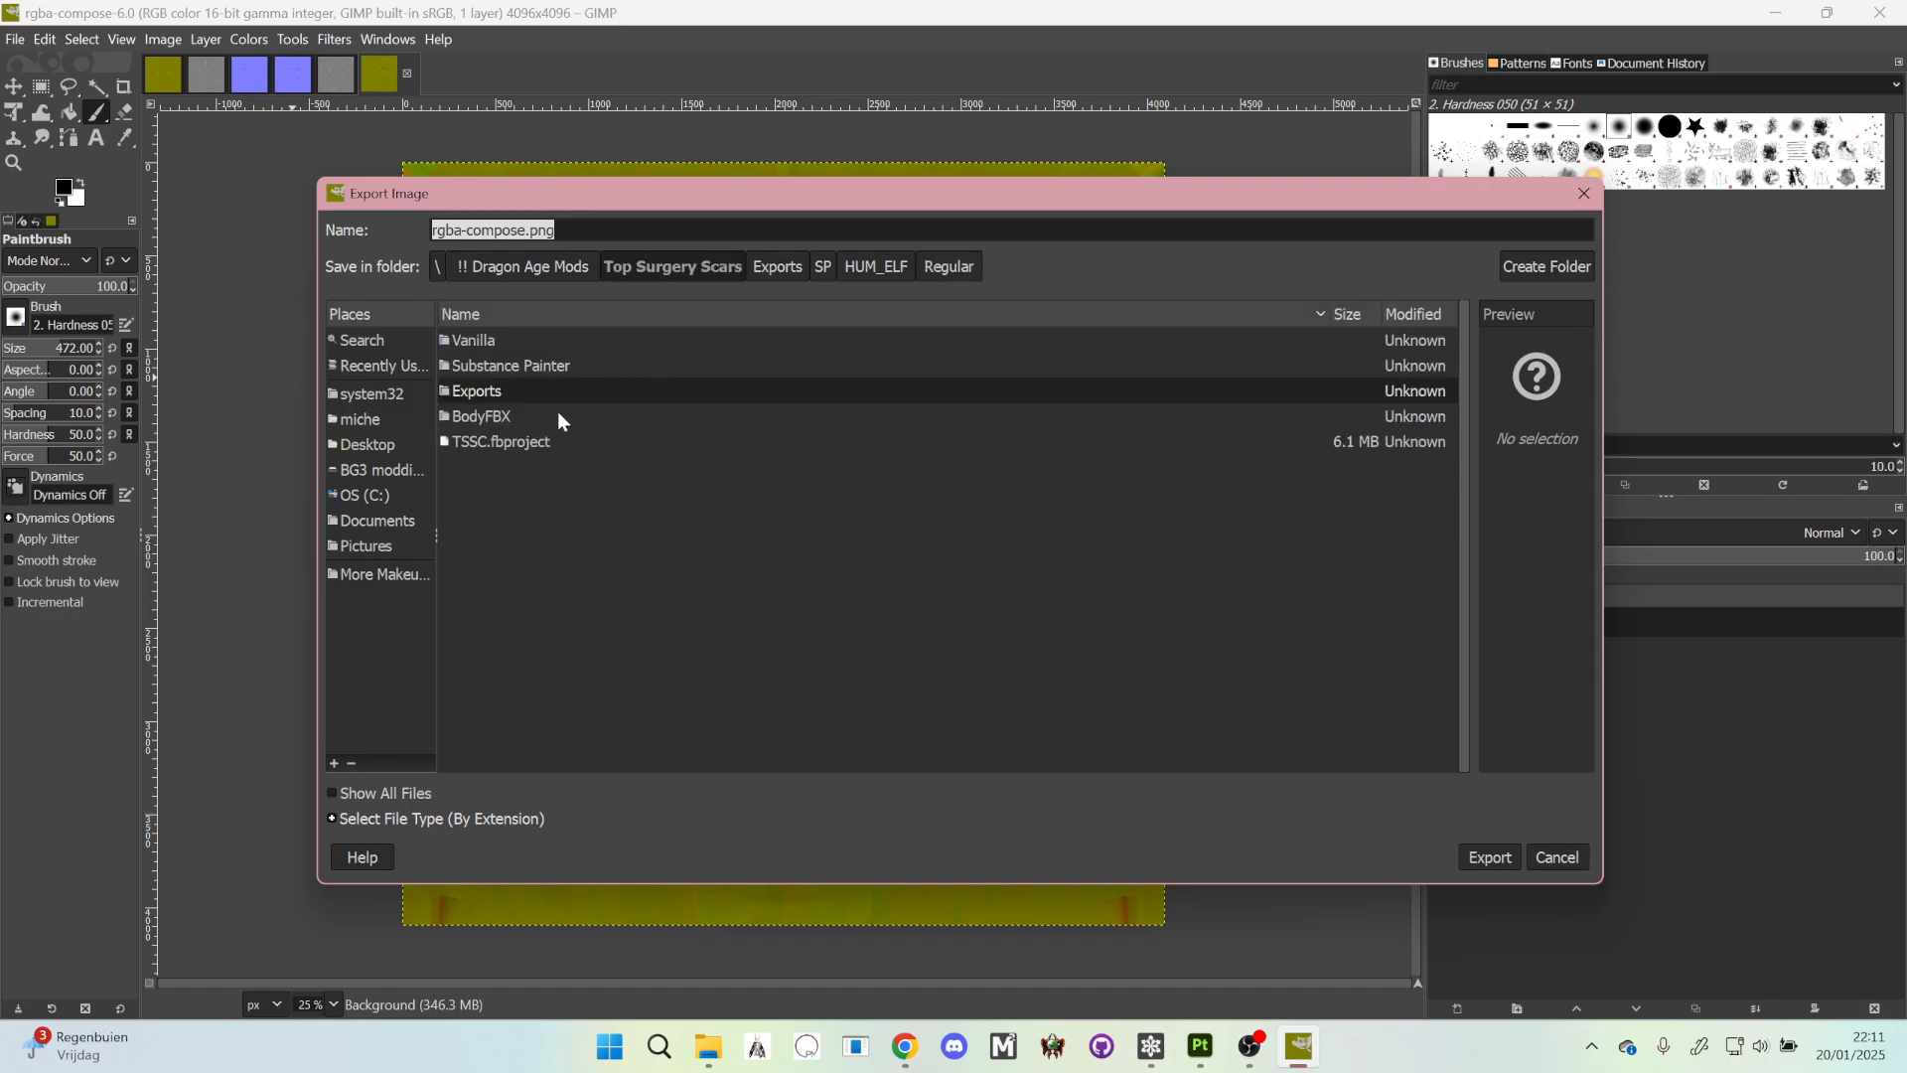
pyautogui.doubleClick(551, 348)
pyautogui.doubleClick(551, 348)
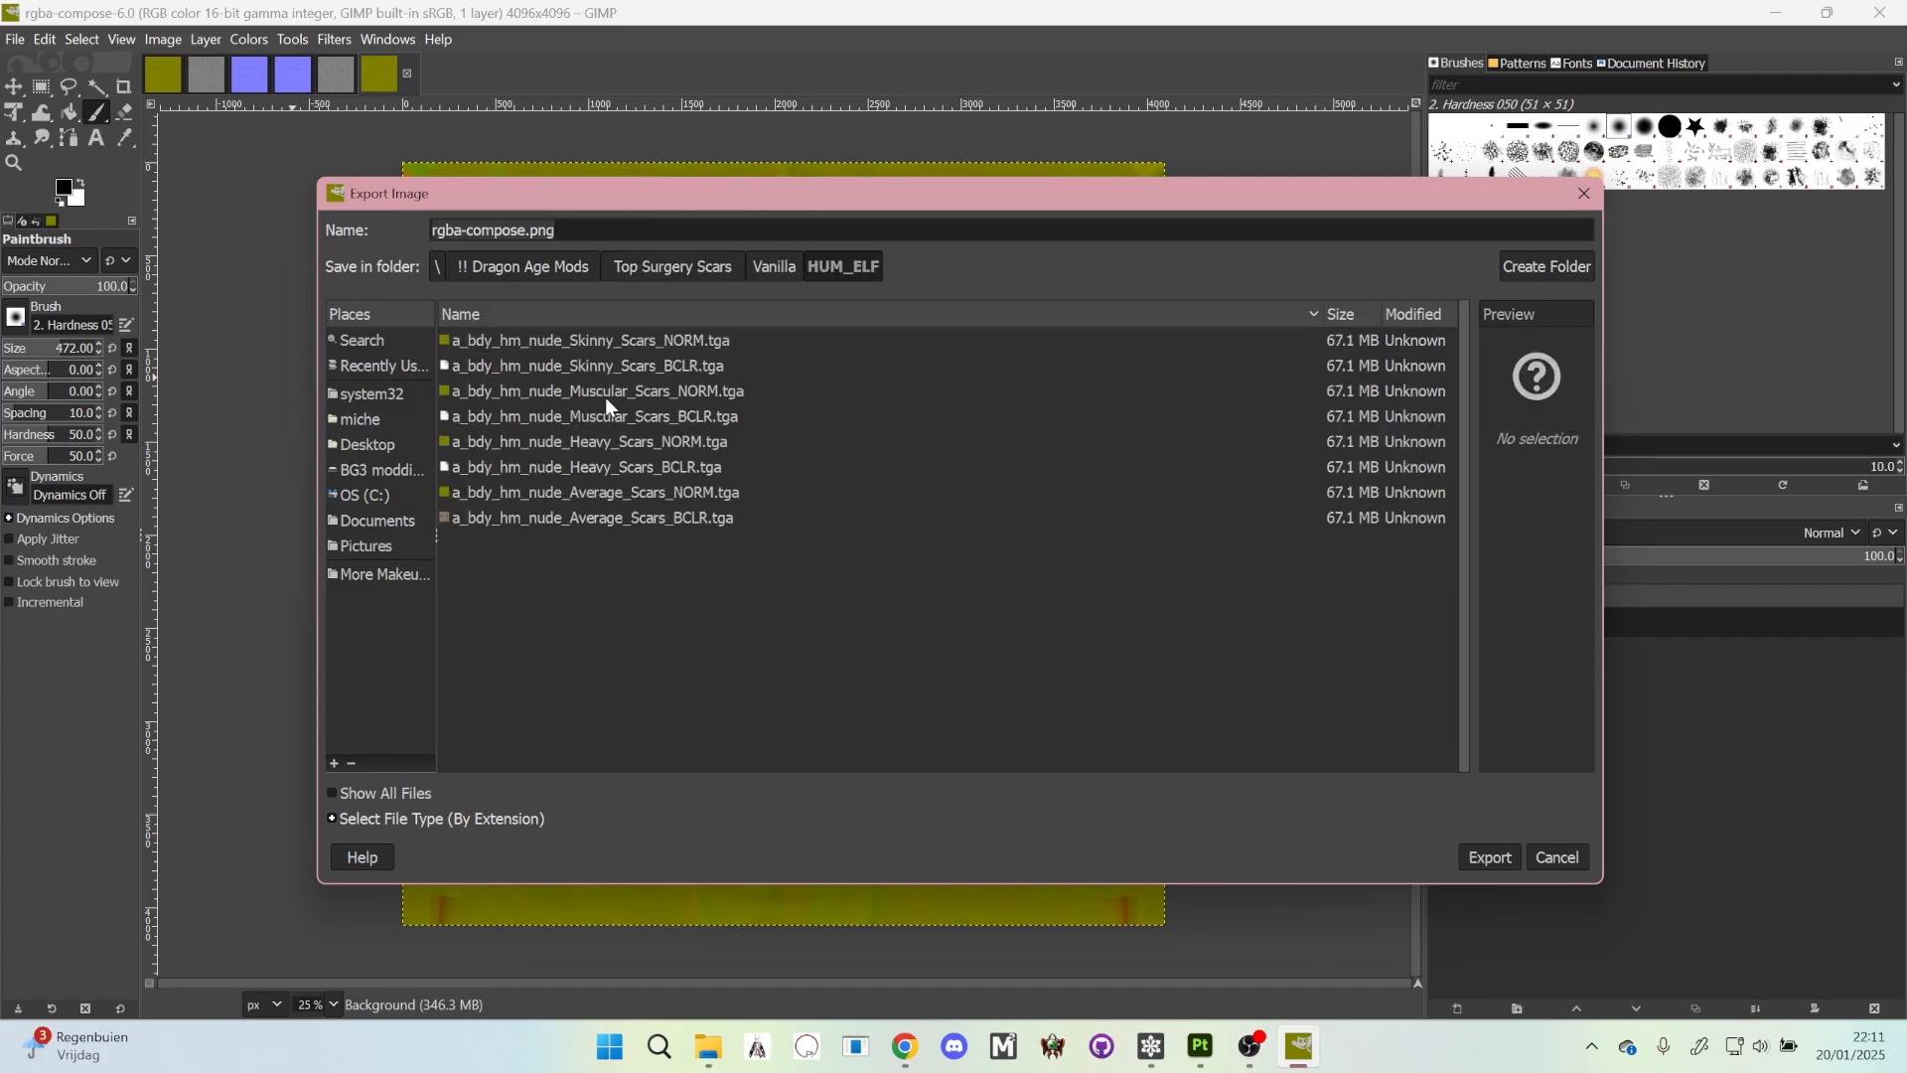
pyautogui.click(610, 491)
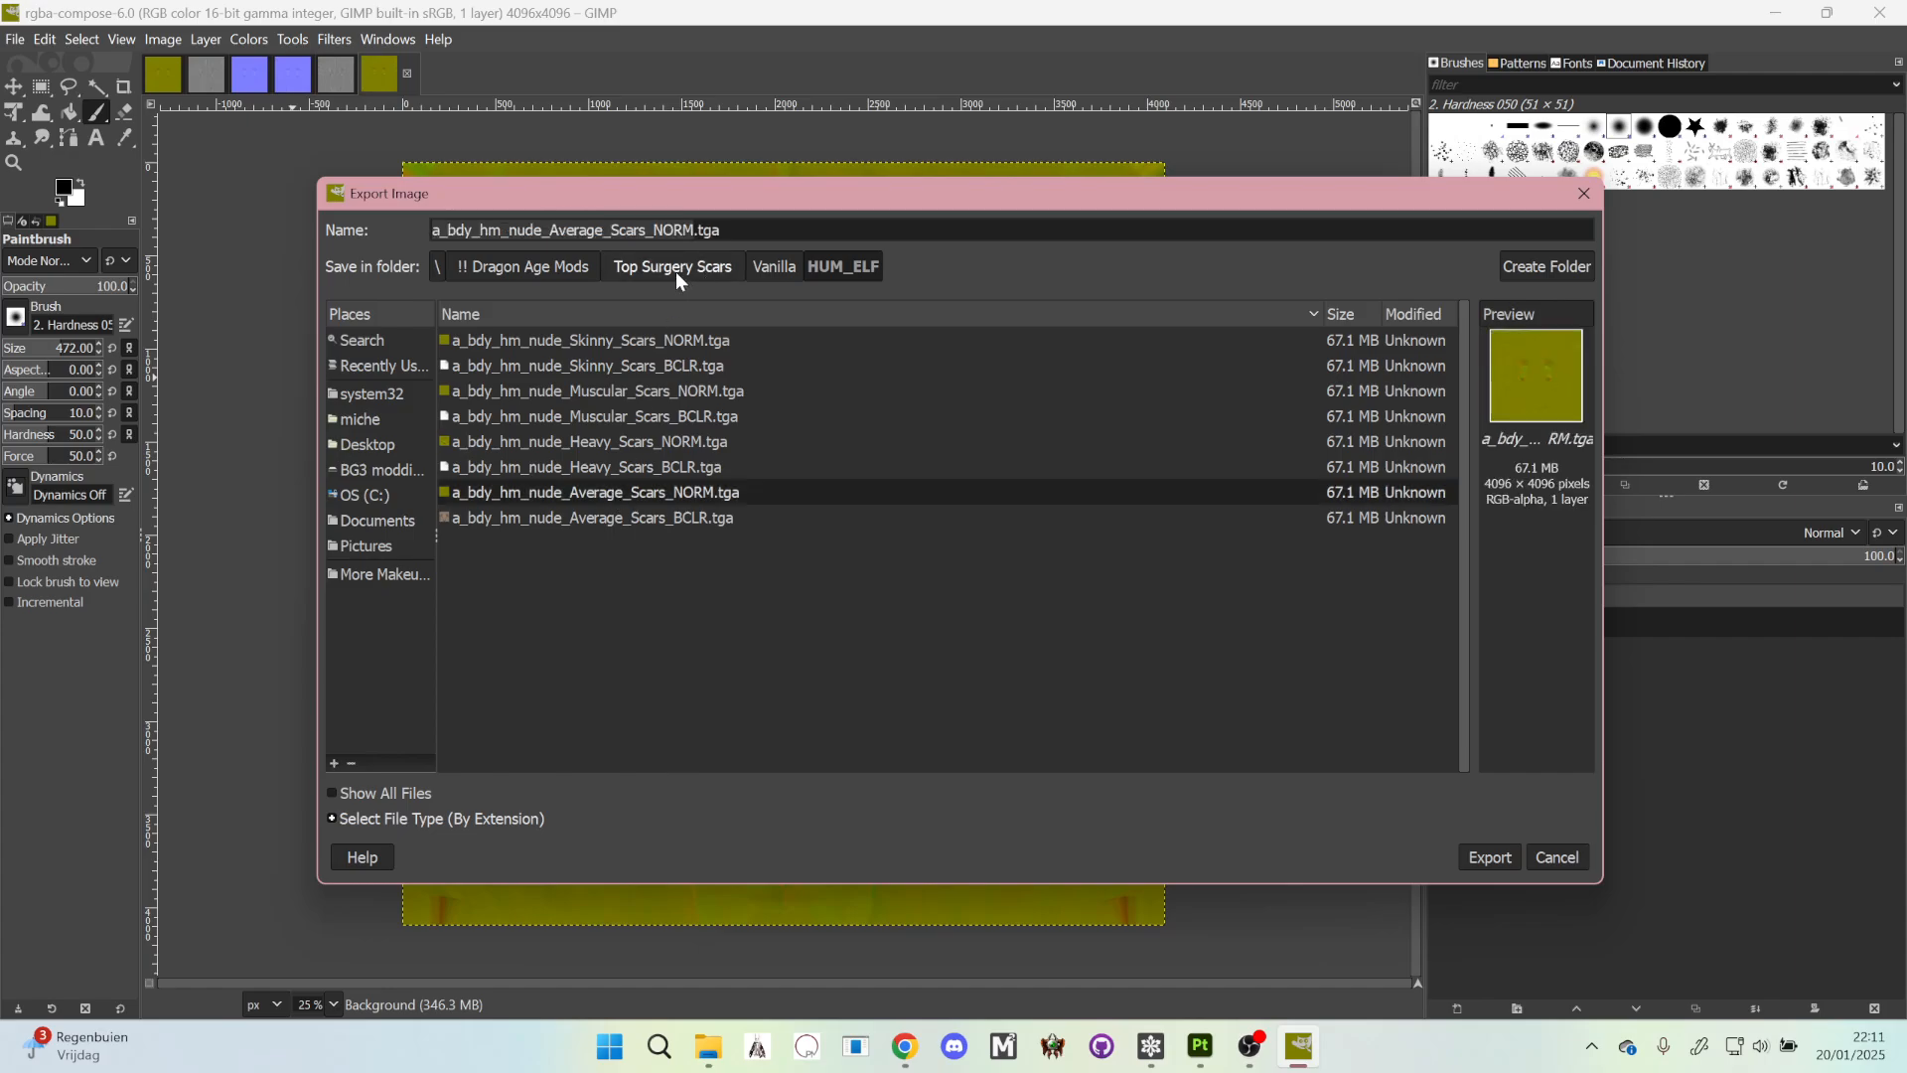
# - Return the export destination to the Exports\SP\HUM_ELF\Regular folder, keeping the adopted file name
pyautogui.click(675, 272)
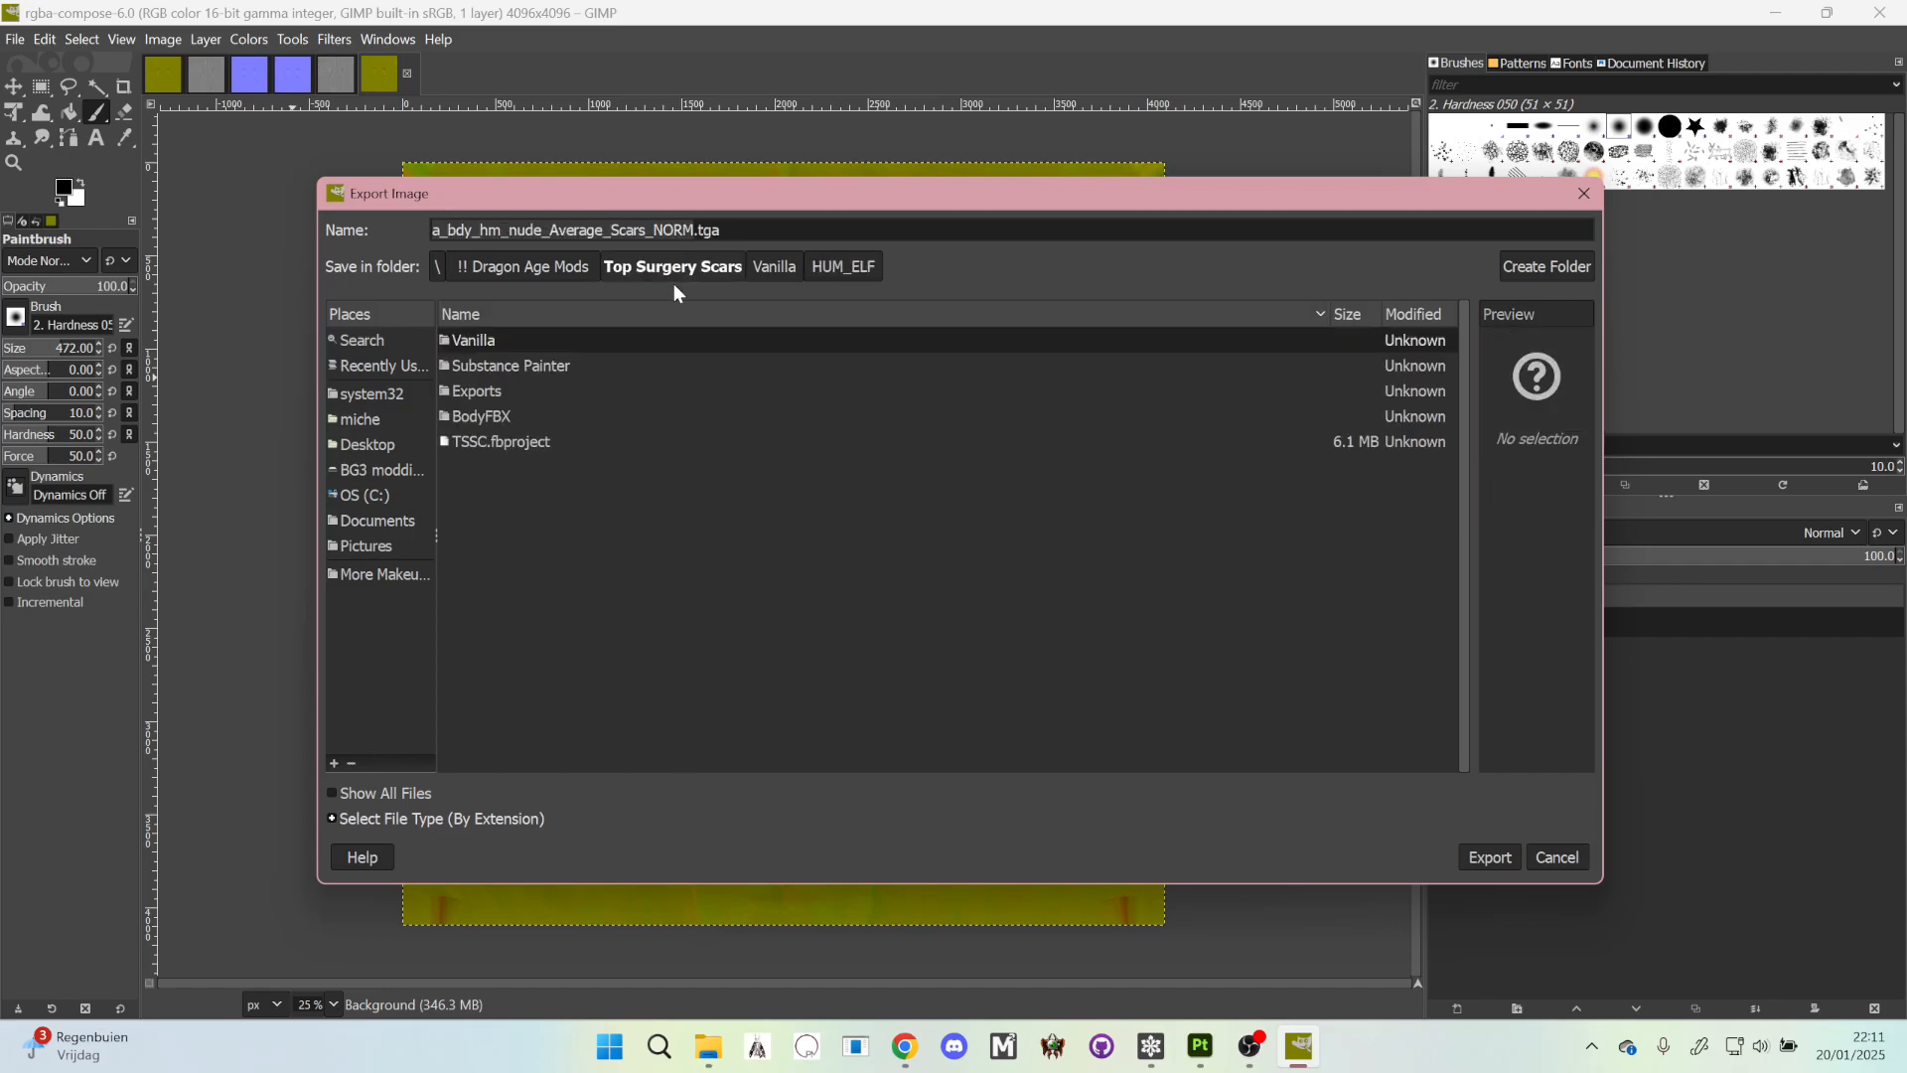
pyautogui.doubleClick(553, 390)
pyautogui.doubleClick(554, 342)
pyautogui.doubleClick(554, 342)
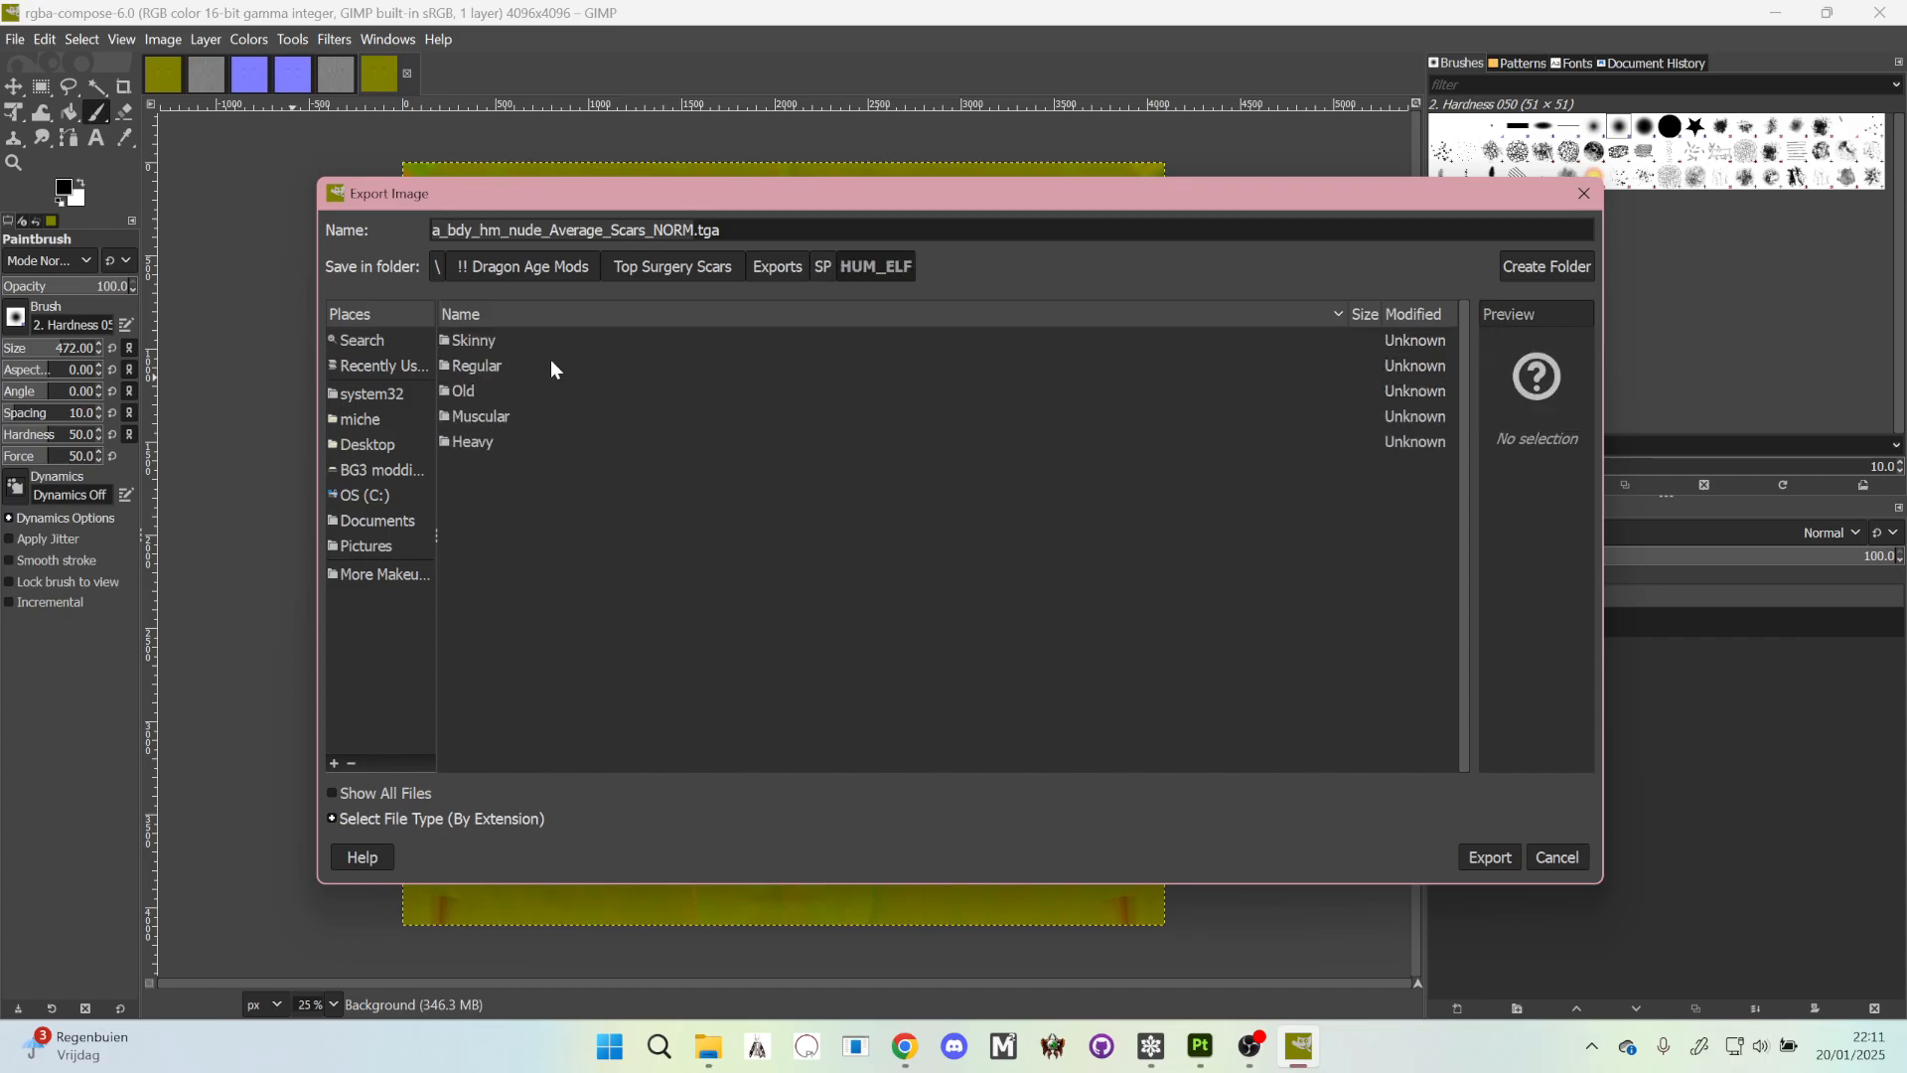
pyautogui.doubleClick(549, 363)
# - Change the file extension to png and export a_bdy_hm_nude_Average_Scars_NORM.png with the existing PNG options
pyautogui.click(878, 230)
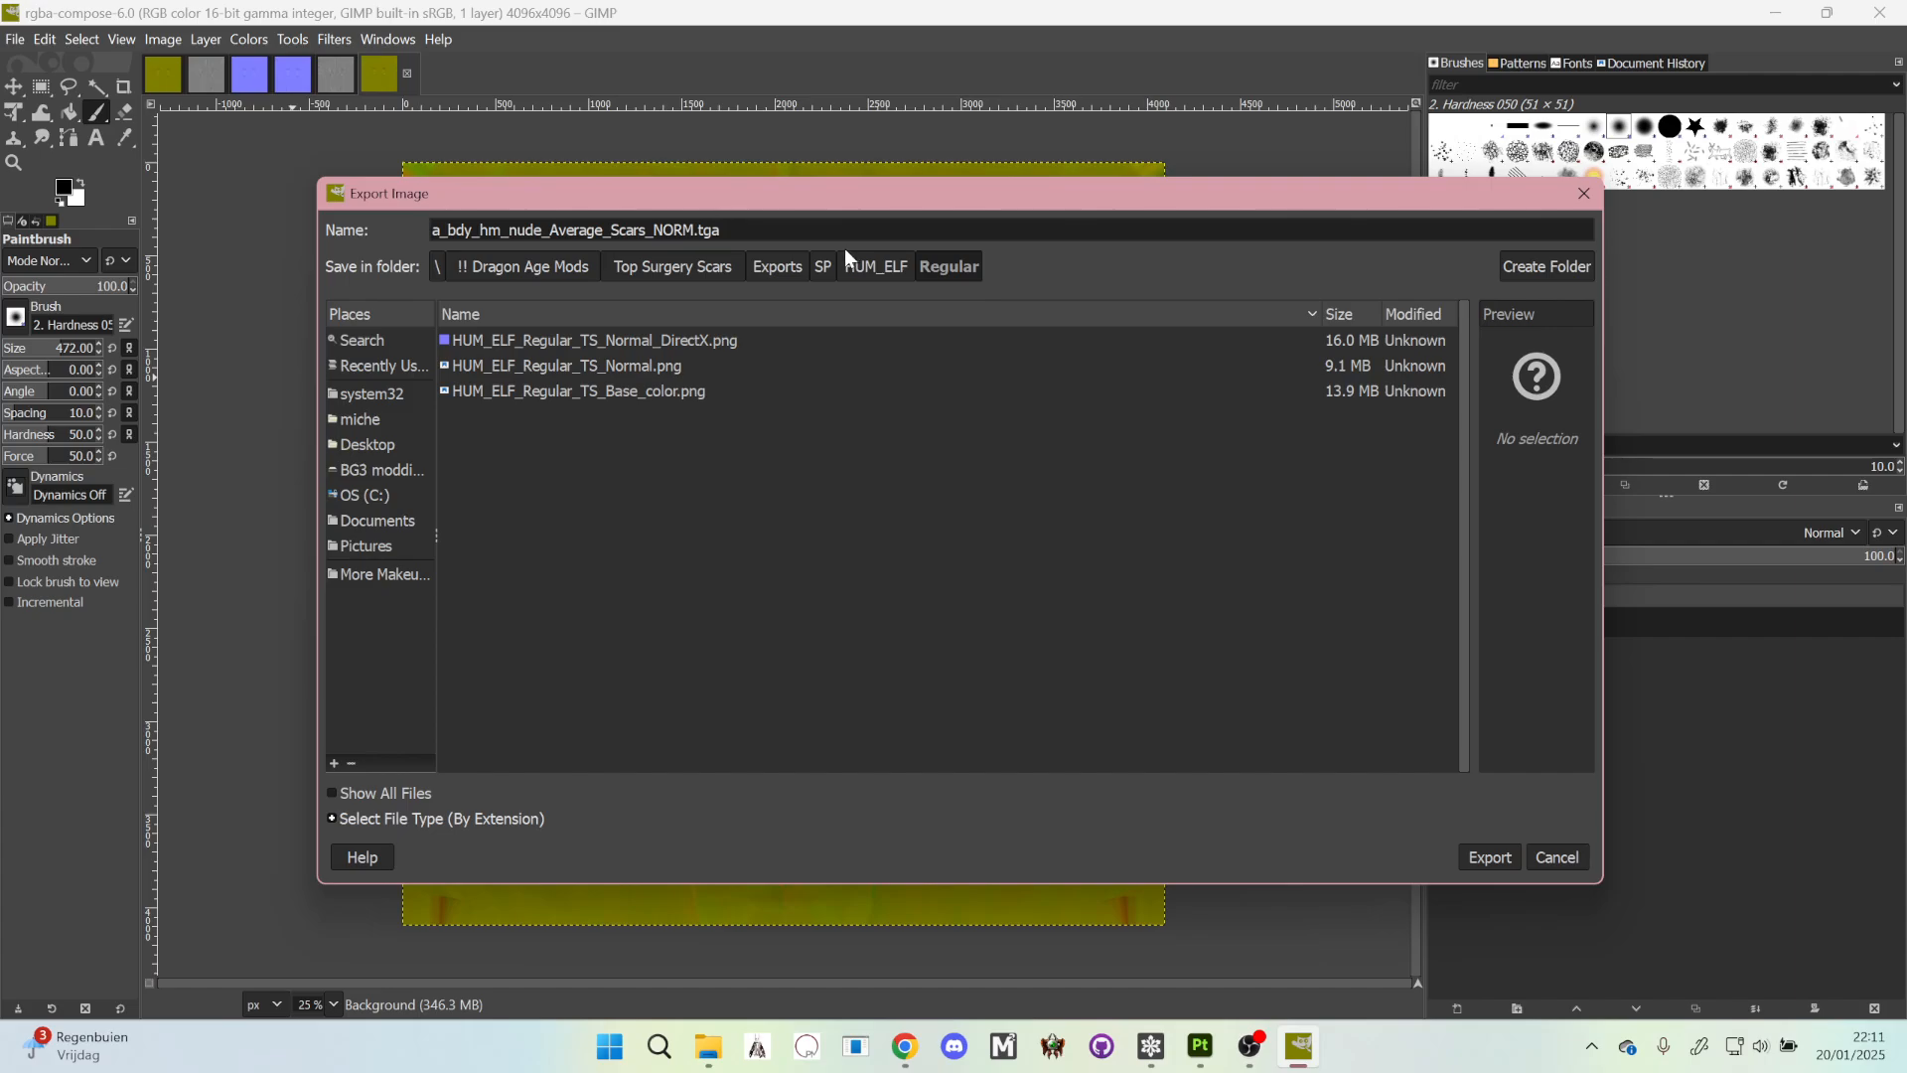
pyautogui.press('BackSpace')
pyautogui.press('BackSpace')
pyautogui.press('BackSpace')
pyautogui.write('png')
pyautogui.click(1487, 855)
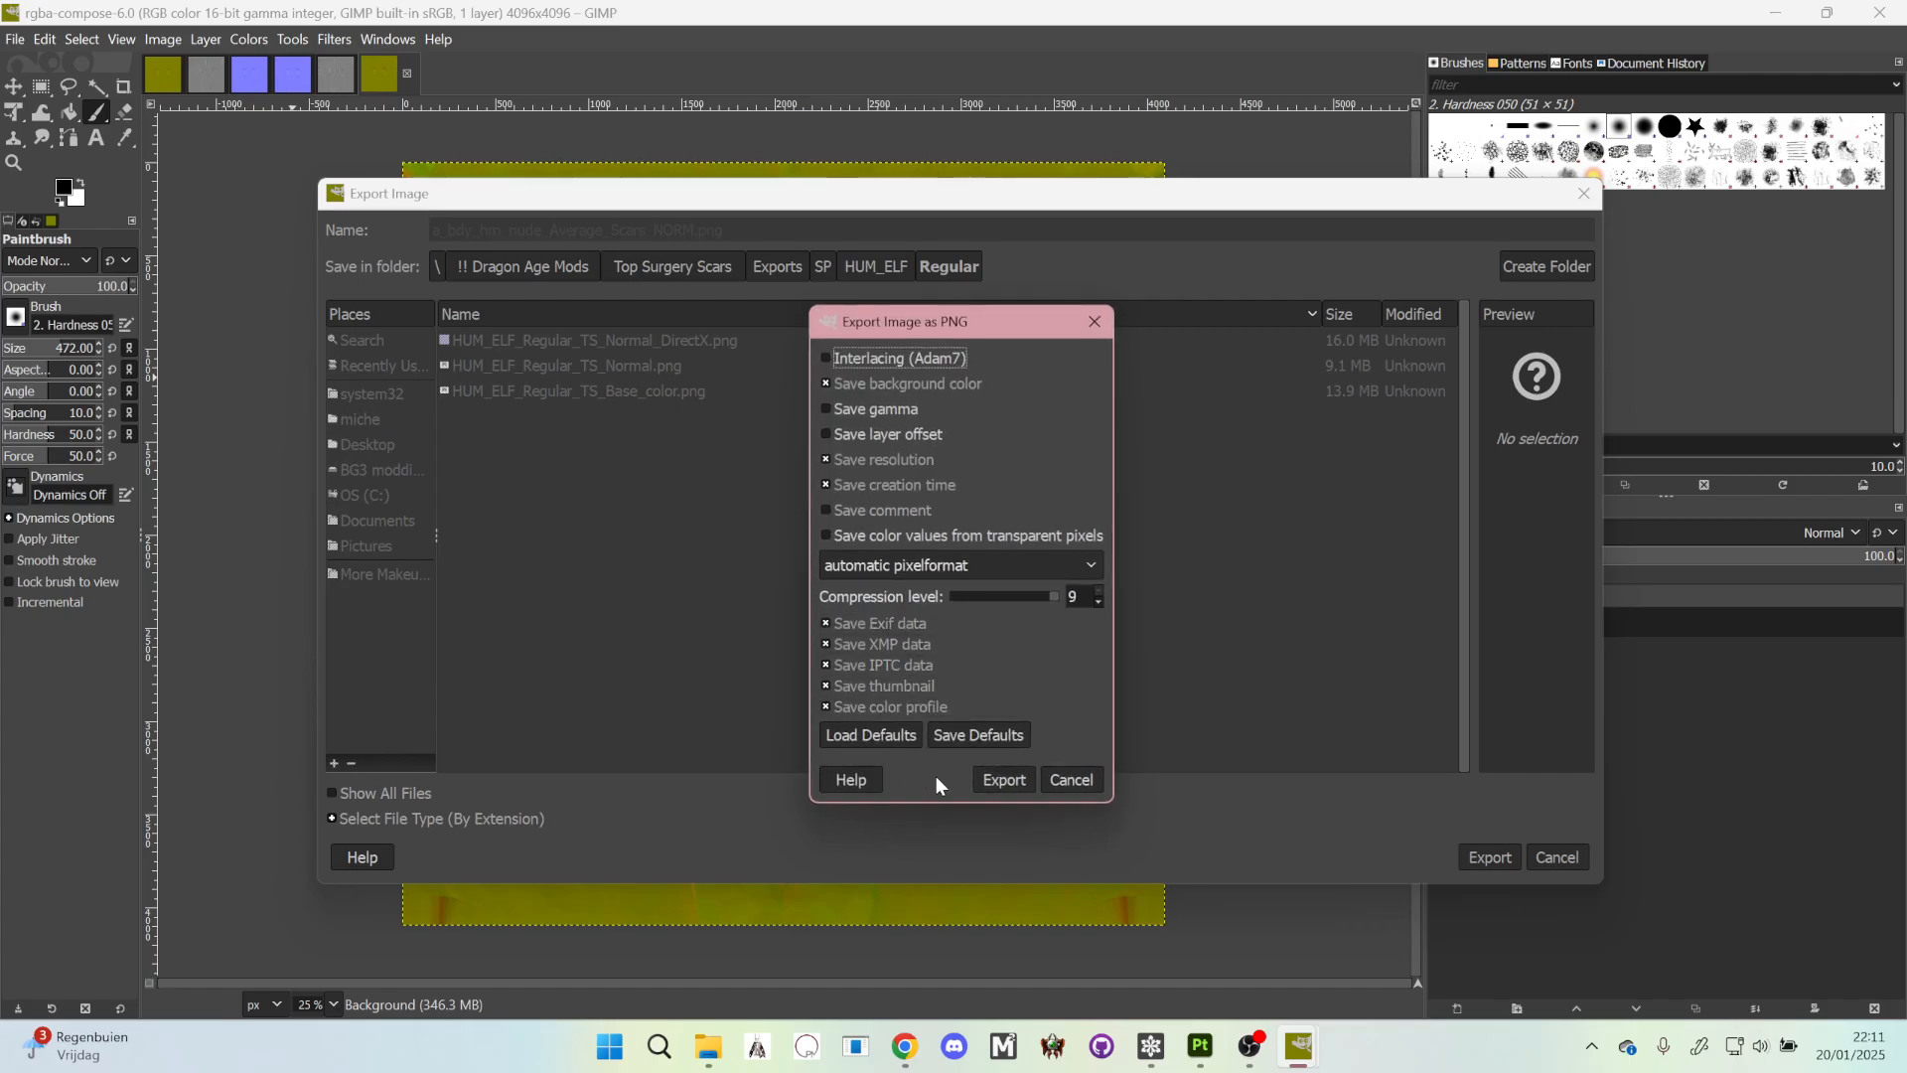
pyautogui.click(1006, 780)
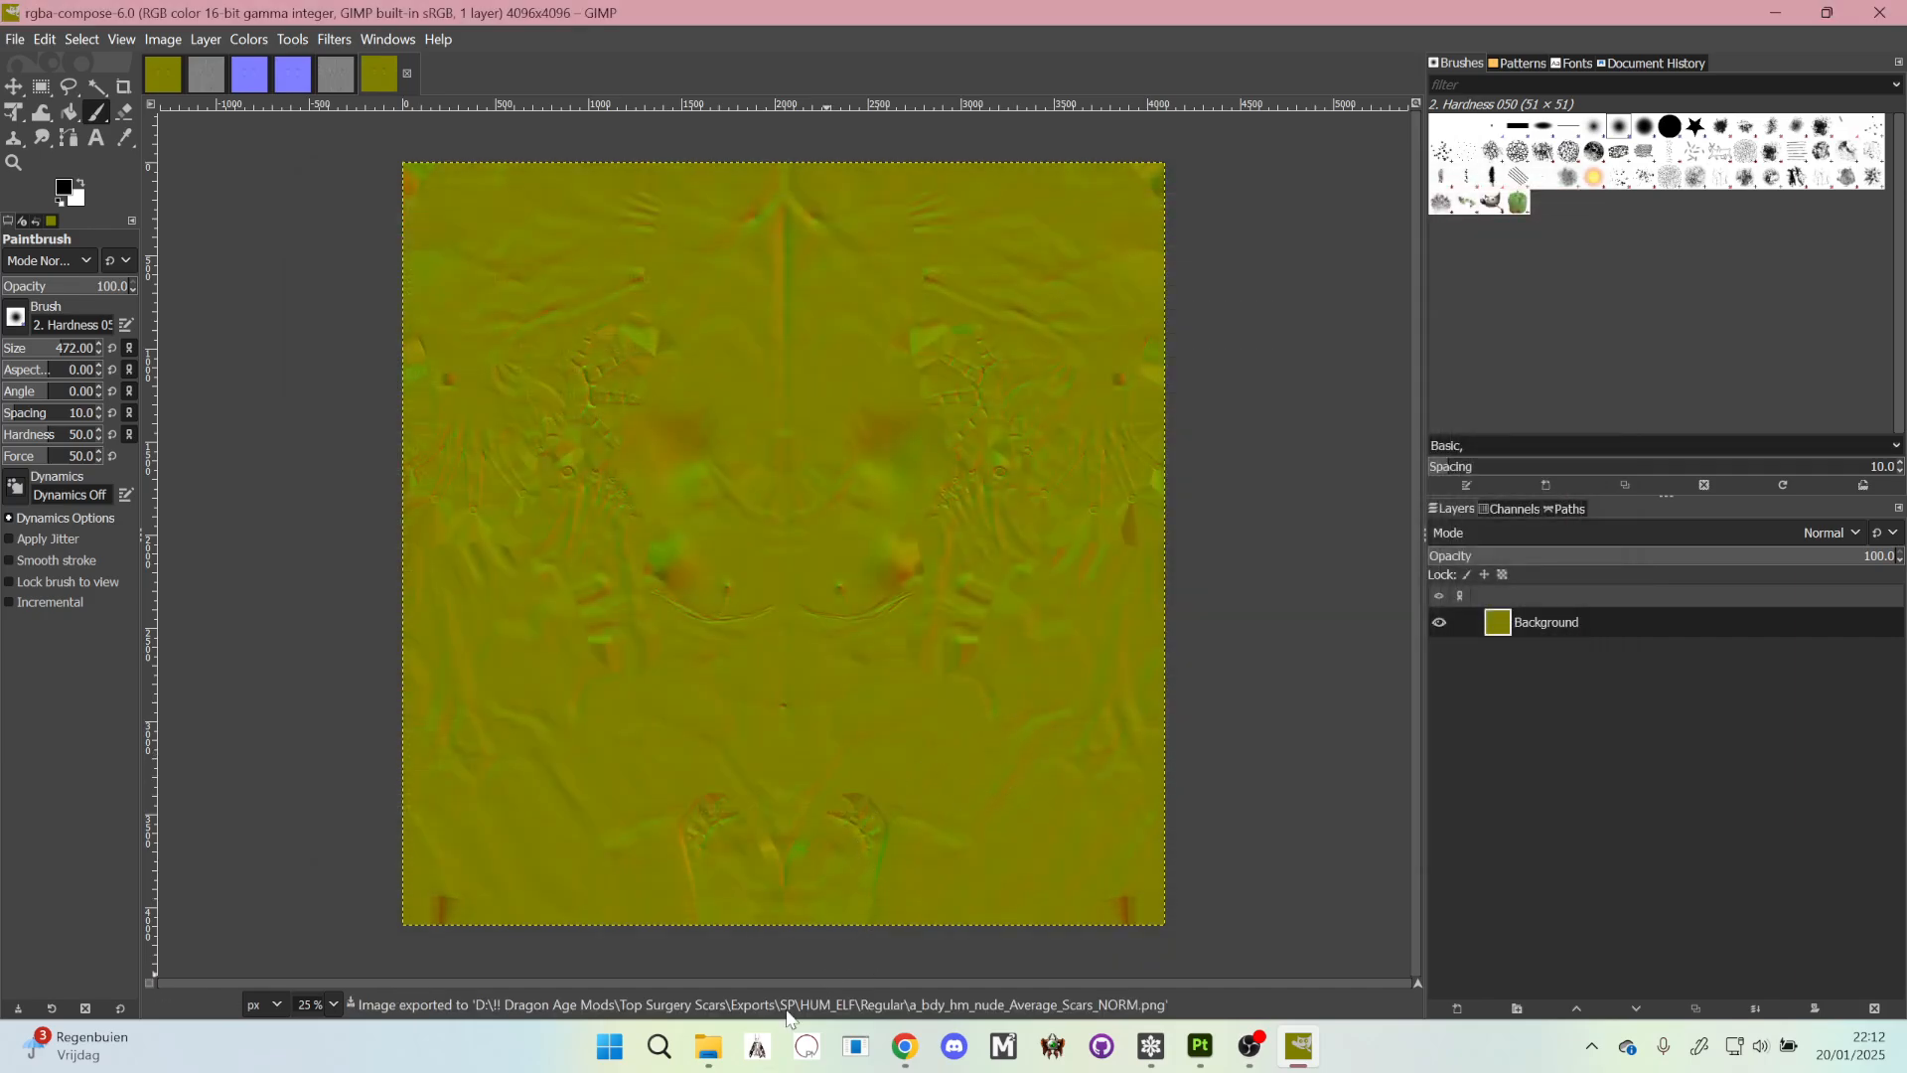
# - Switch to the Regular folder in File Explorer and copy the base name of a_bdy_hm_nude_Average_Scars_NORM.png
pyautogui.moveTo(708, 1046)
pyautogui.click(763, 928)
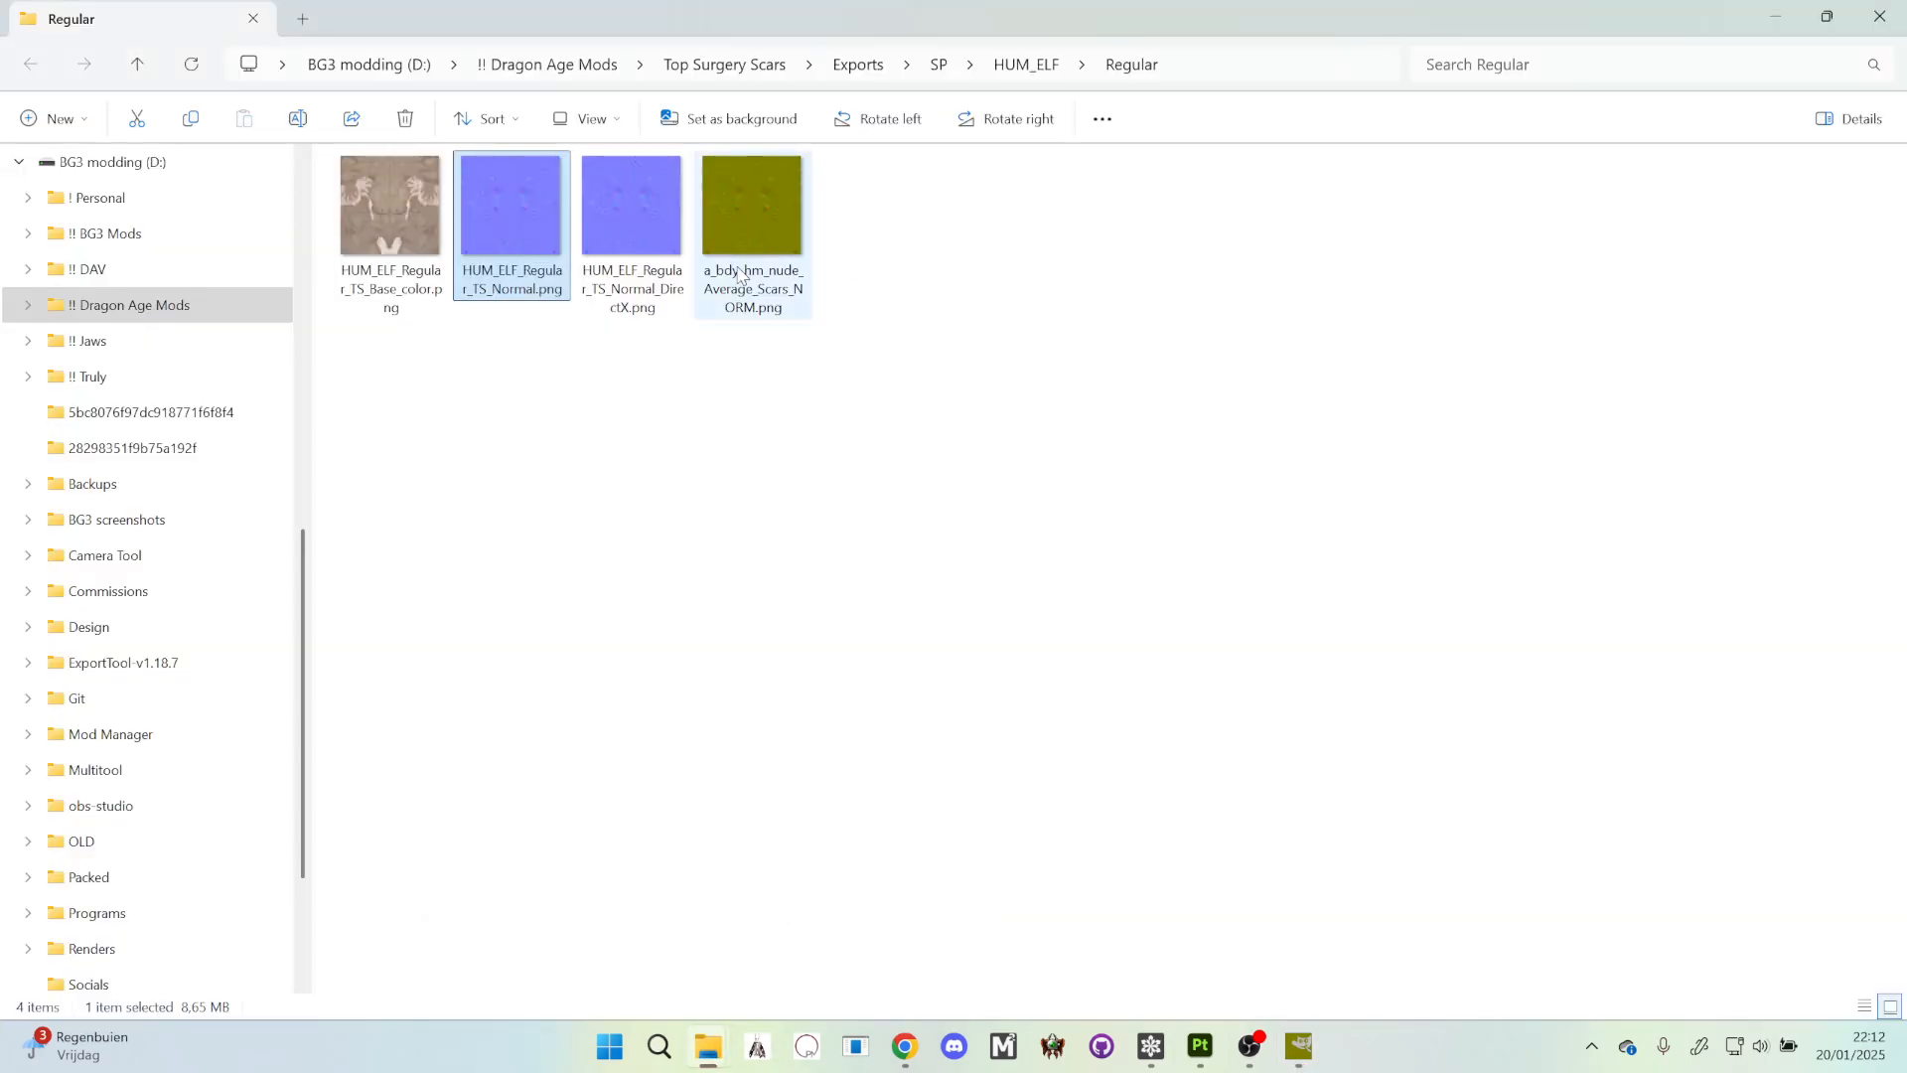
pyautogui.click(744, 280)
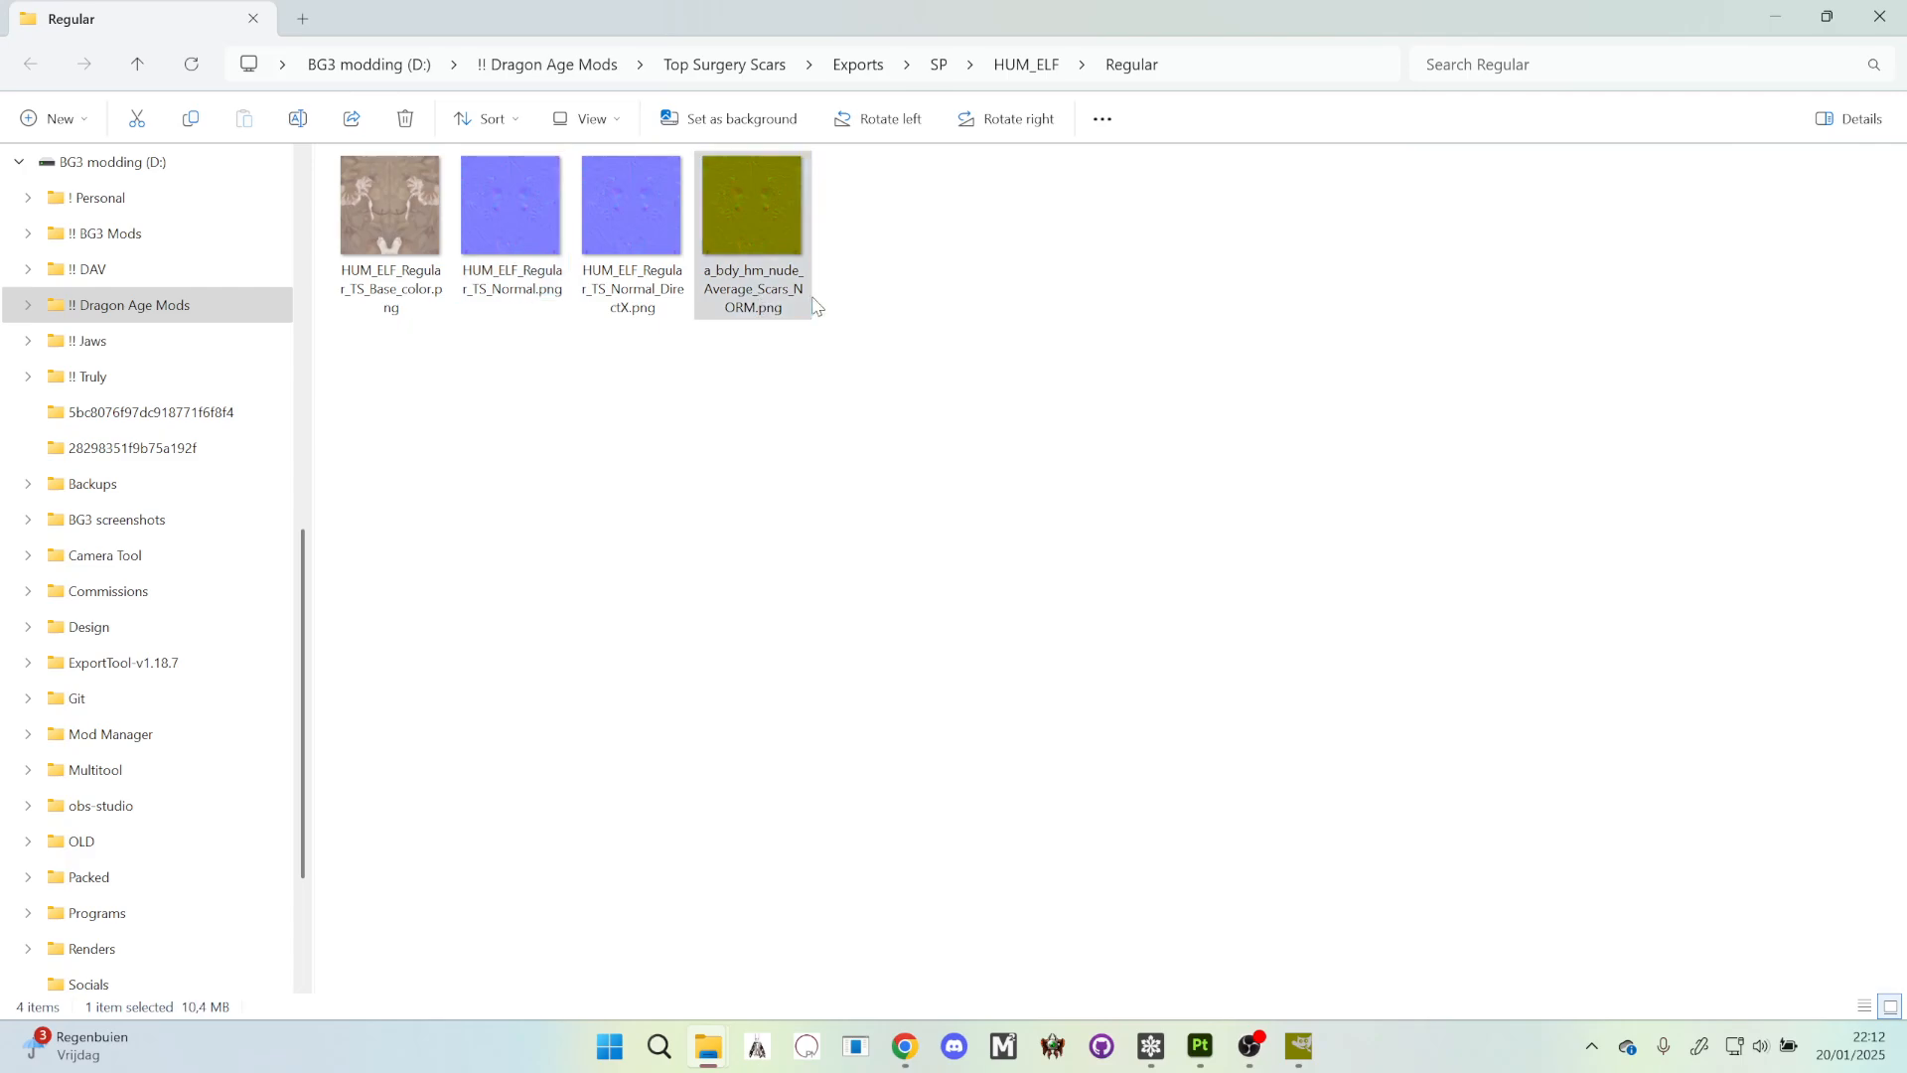
pyautogui.rightClick(812, 303)
pyautogui.click(981, 258)
pyautogui.hotkey('ctrl', 'c')
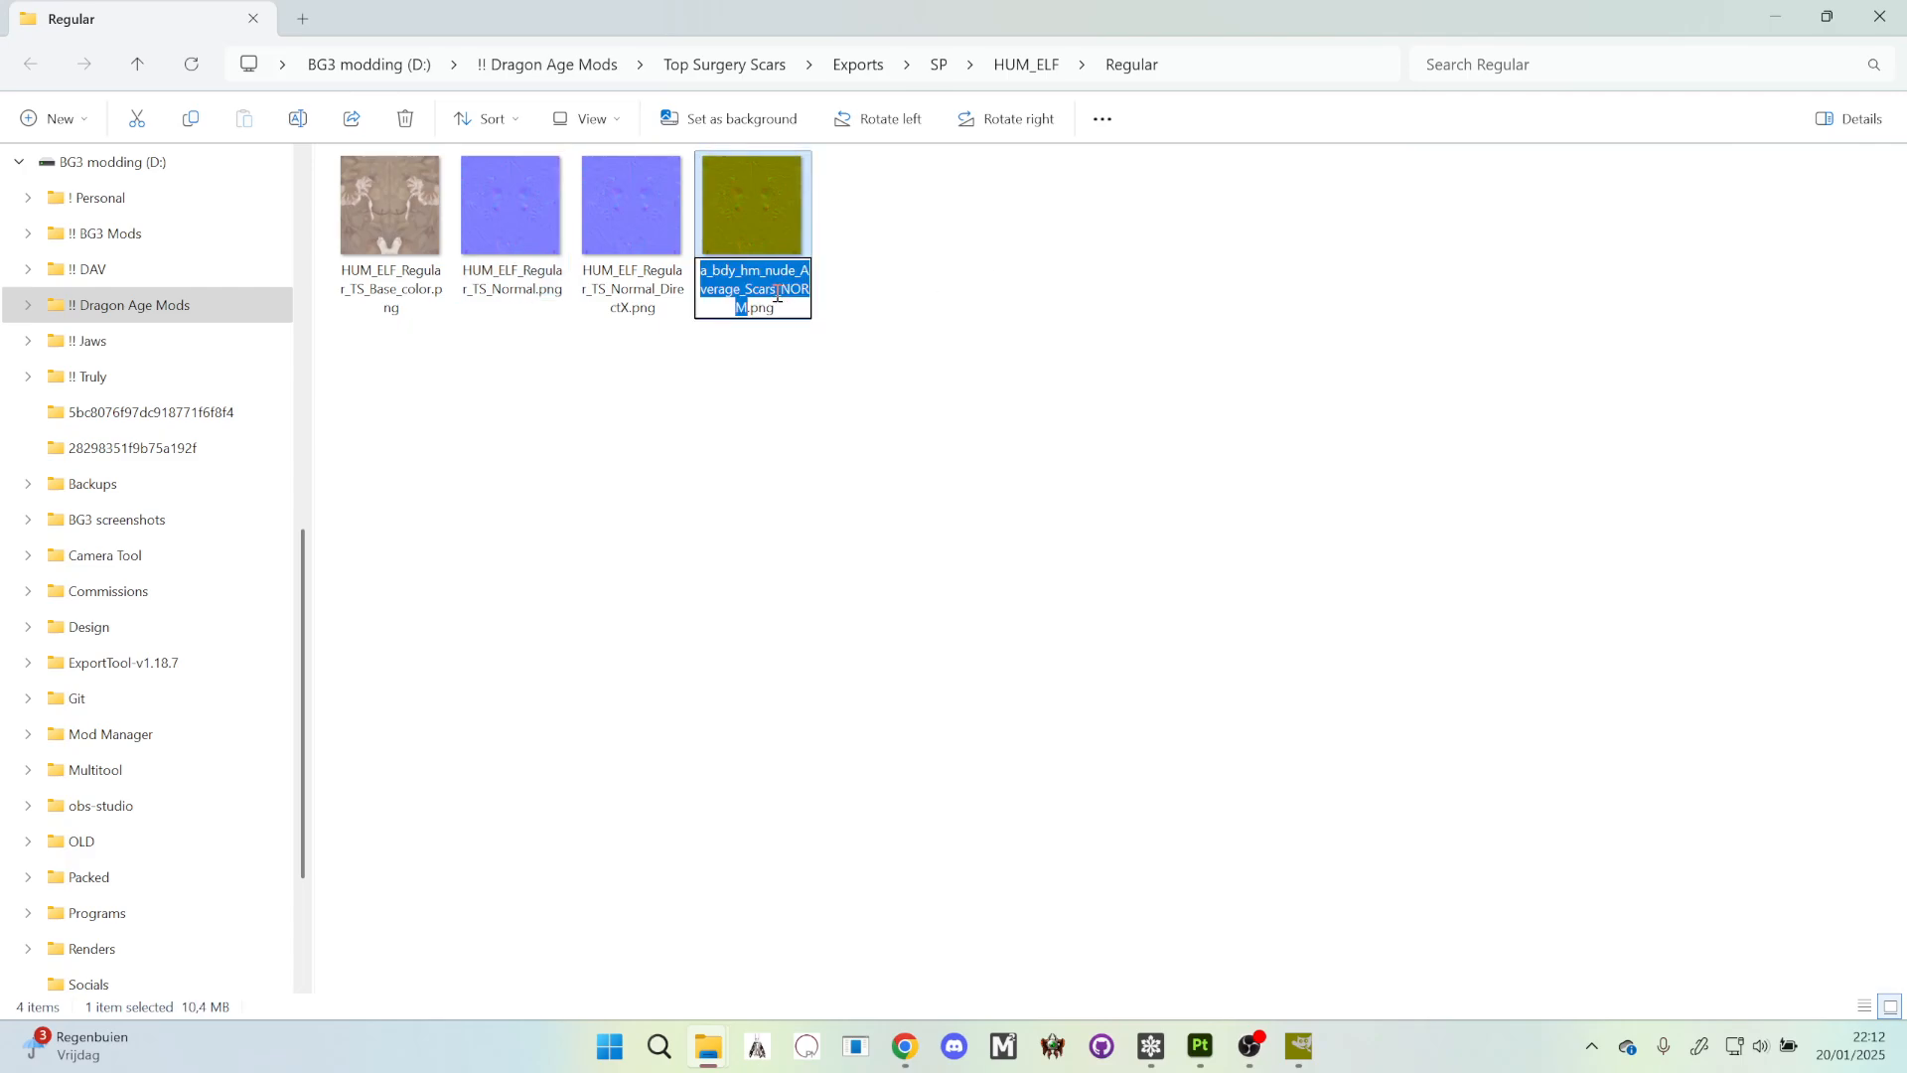
pyautogui.click(1046, 371)
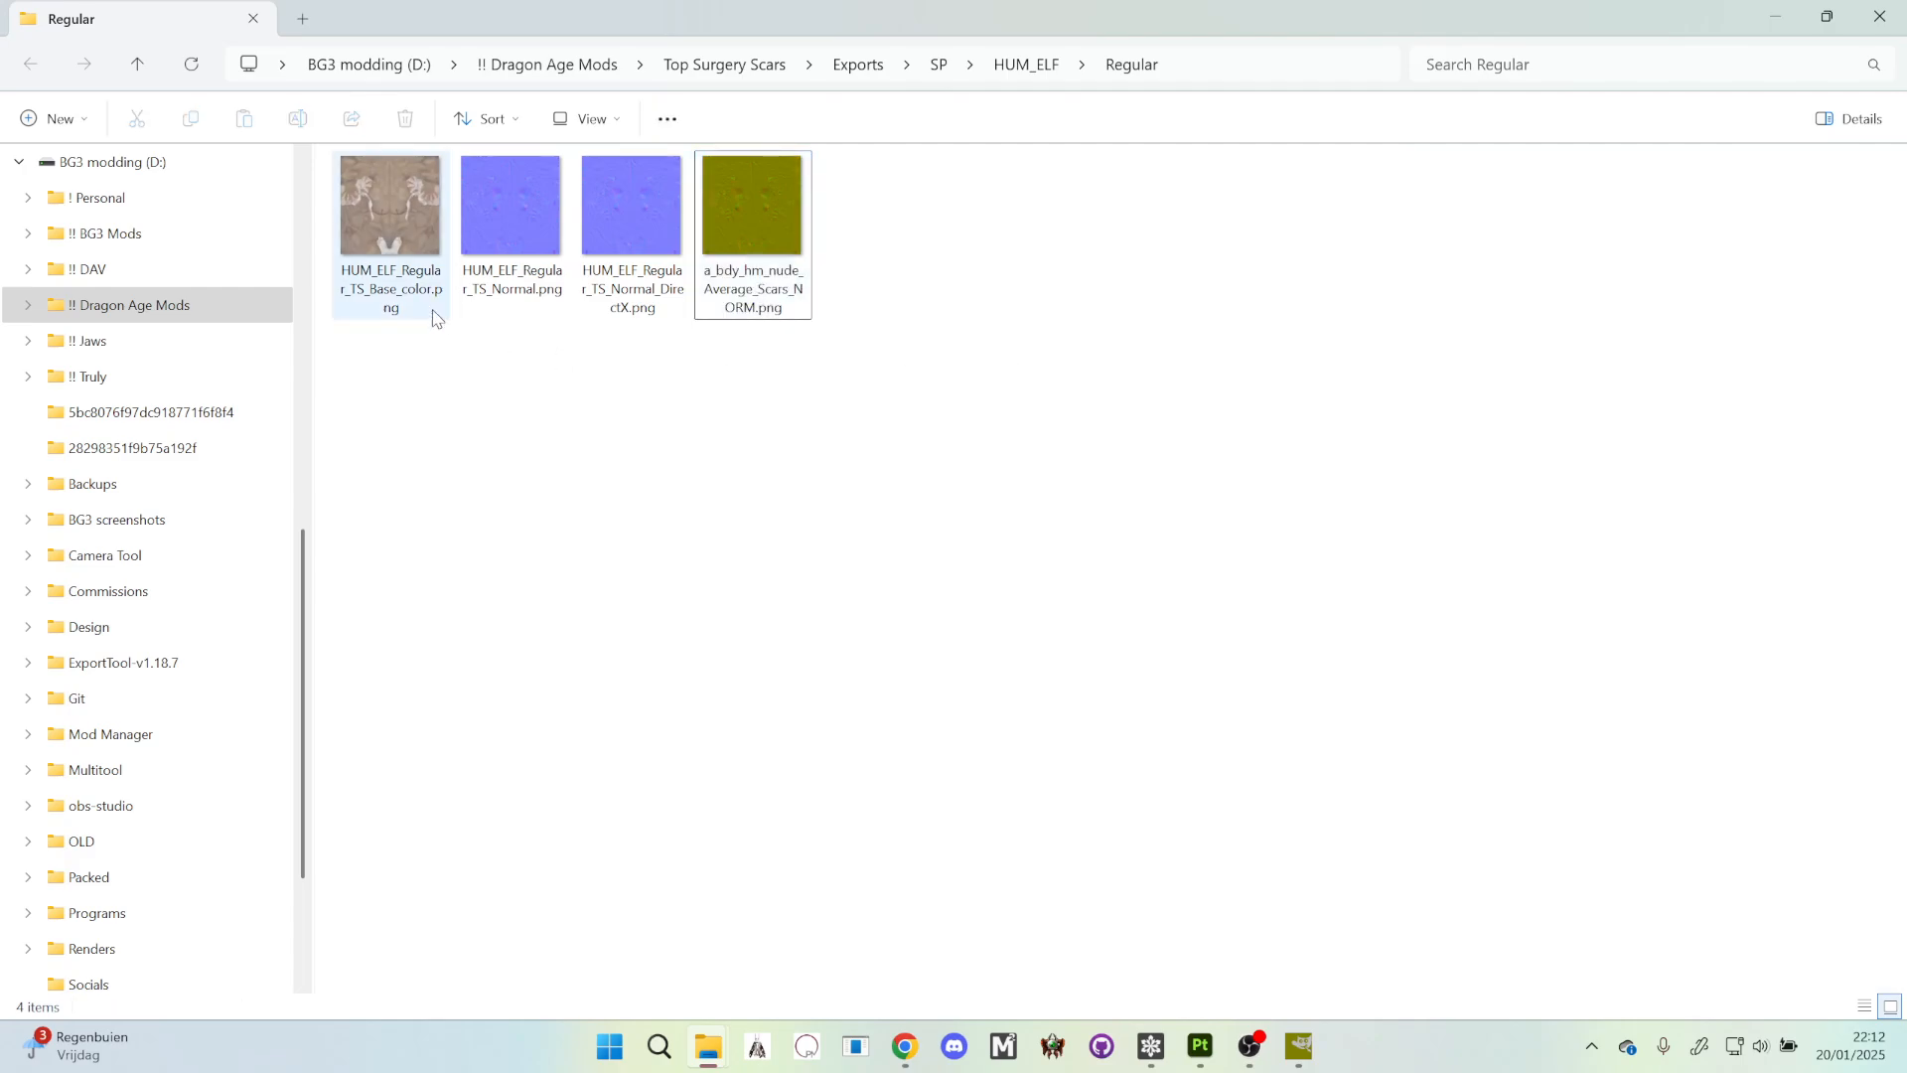
# - Rename HUM_ELF_Regular_TS_Base_color.png as a_bdy_hm_nude_Average_Scars_BCLR.png, reusing the copied name
pyautogui.rightClick(434, 315)
pyautogui.click(622, 286)
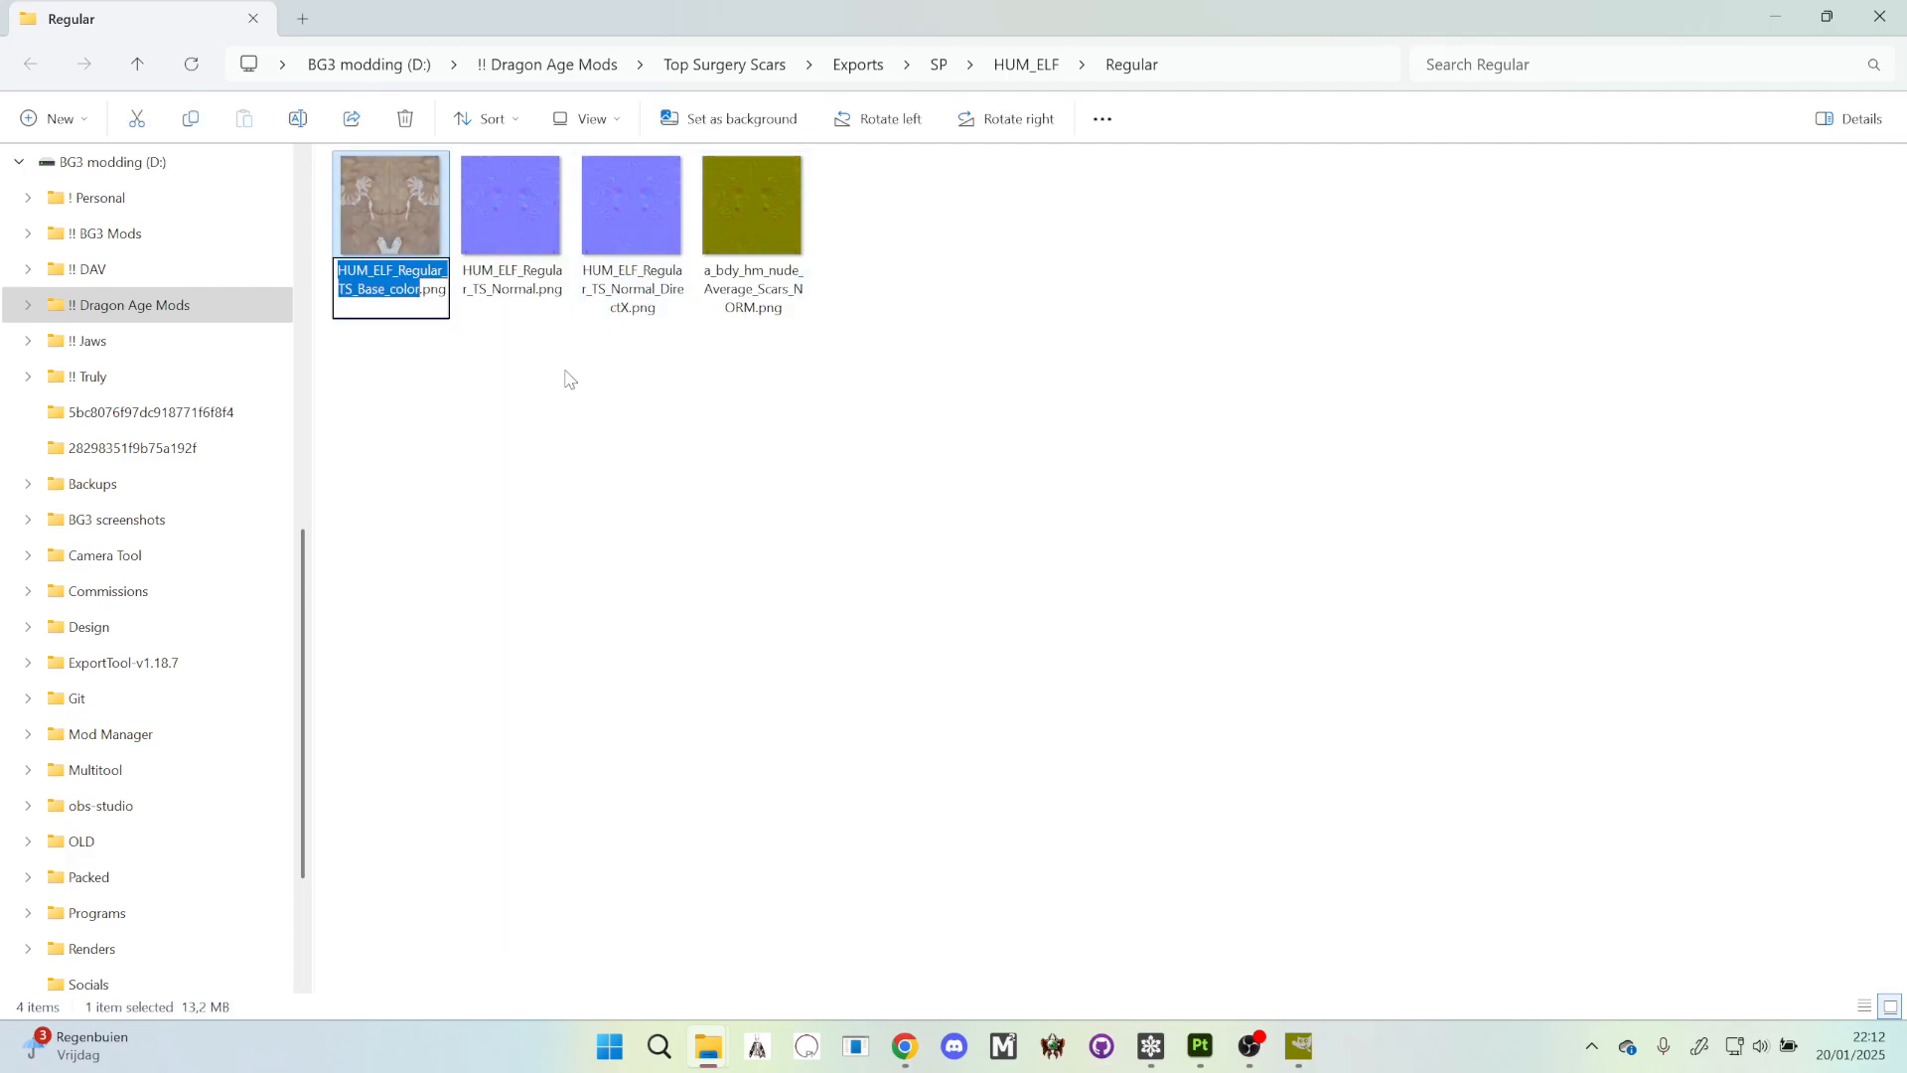
pyautogui.hotkey('ctrl', 'v')
pyautogui.press('BackSpace')
pyautogui.press('BackSpace')
pyautogui.press('BackSpace')
pyautogui.press('BackSpace')
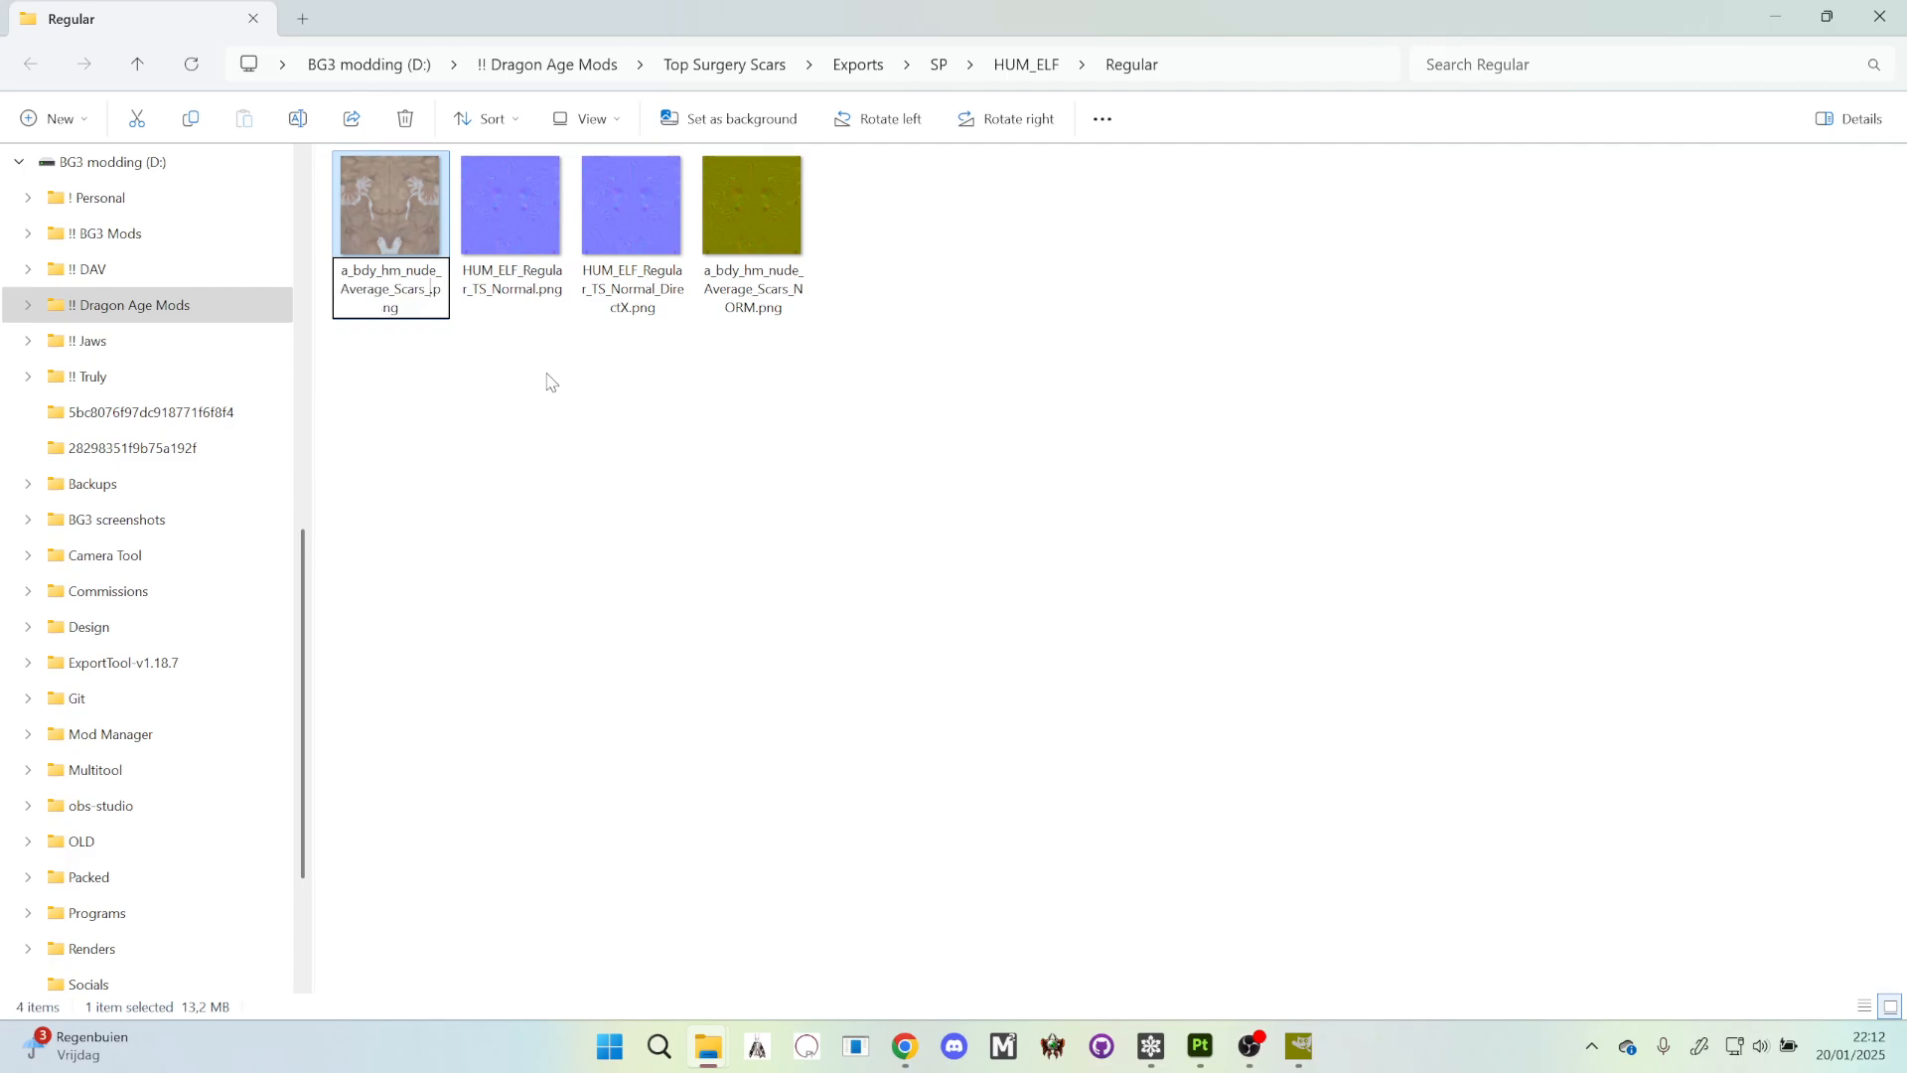
pyautogui.write('BCLR')
pyautogui.press('Return')
pyautogui.click(511, 412)
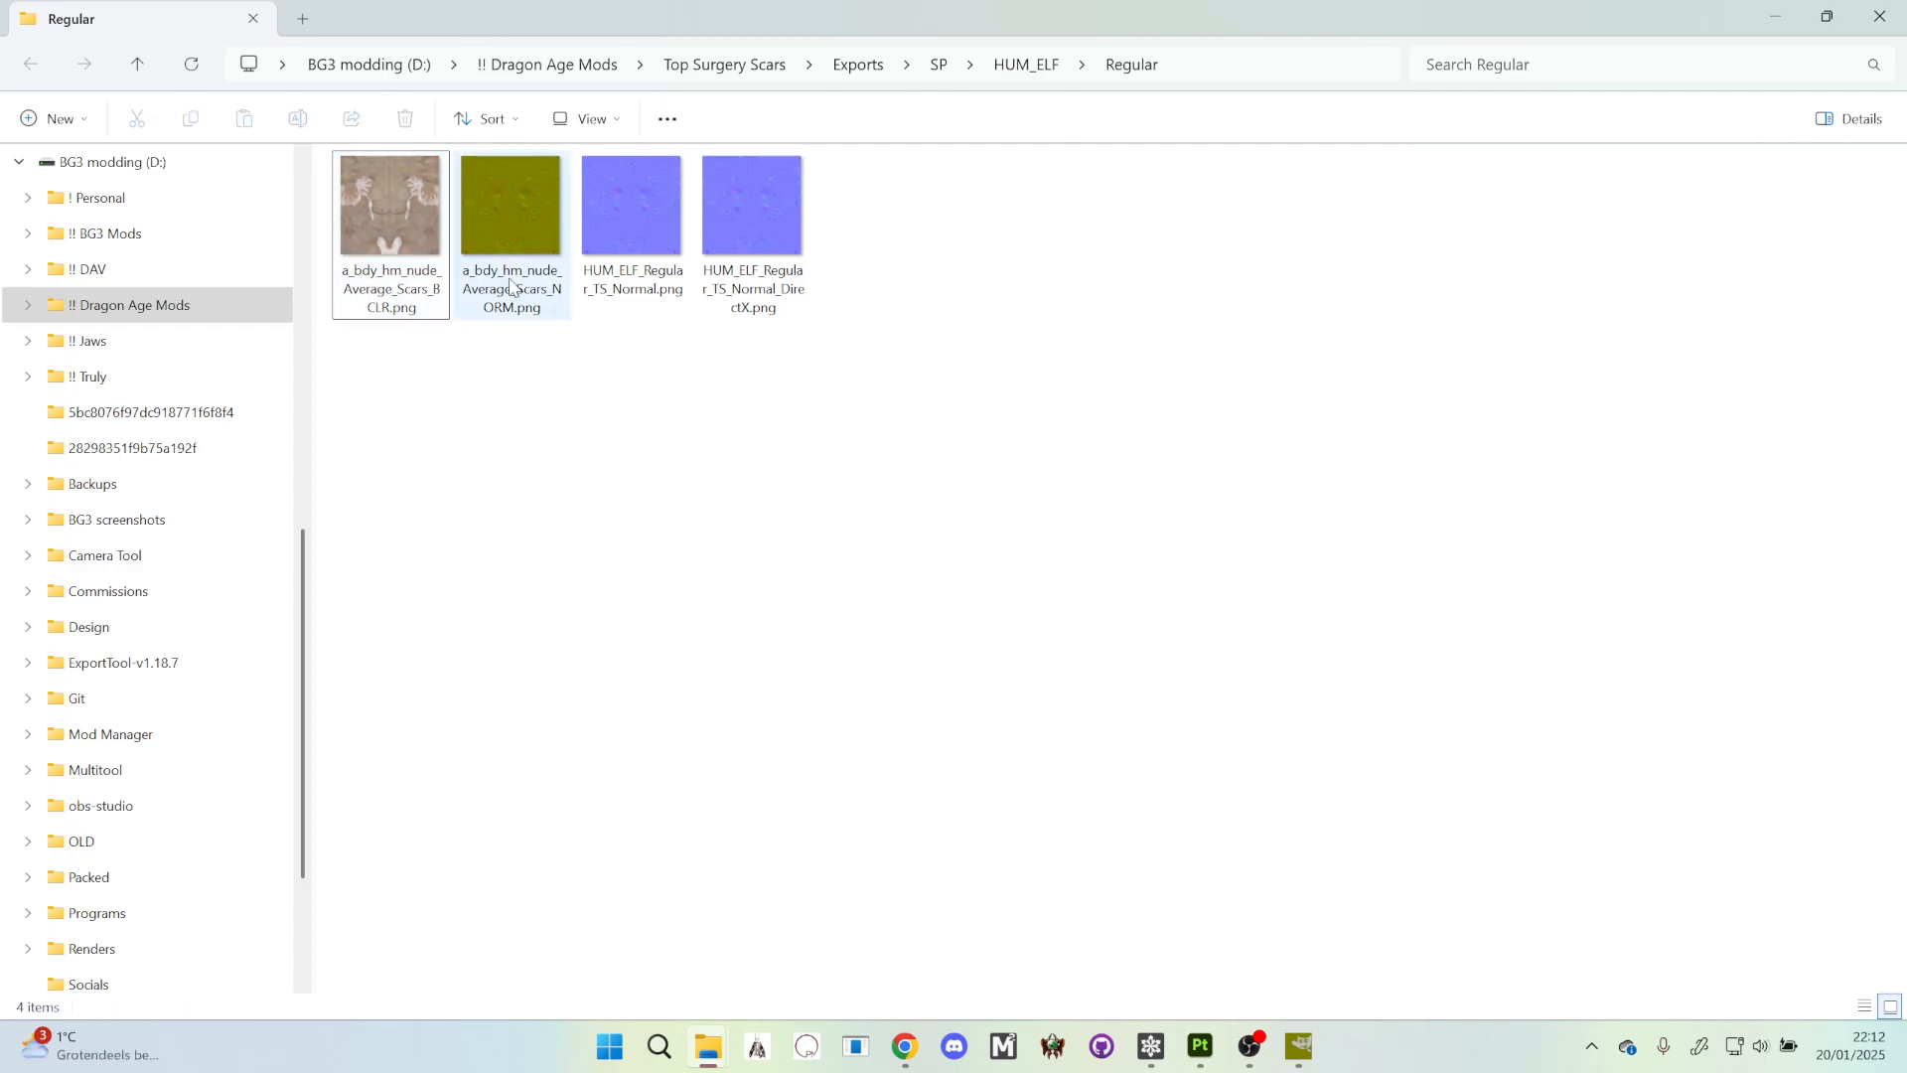
# - Switch to Frosty Editor and open the project TSSC.fbproject from the Top Surgery Scars folder
pyautogui.click(1149, 1051)
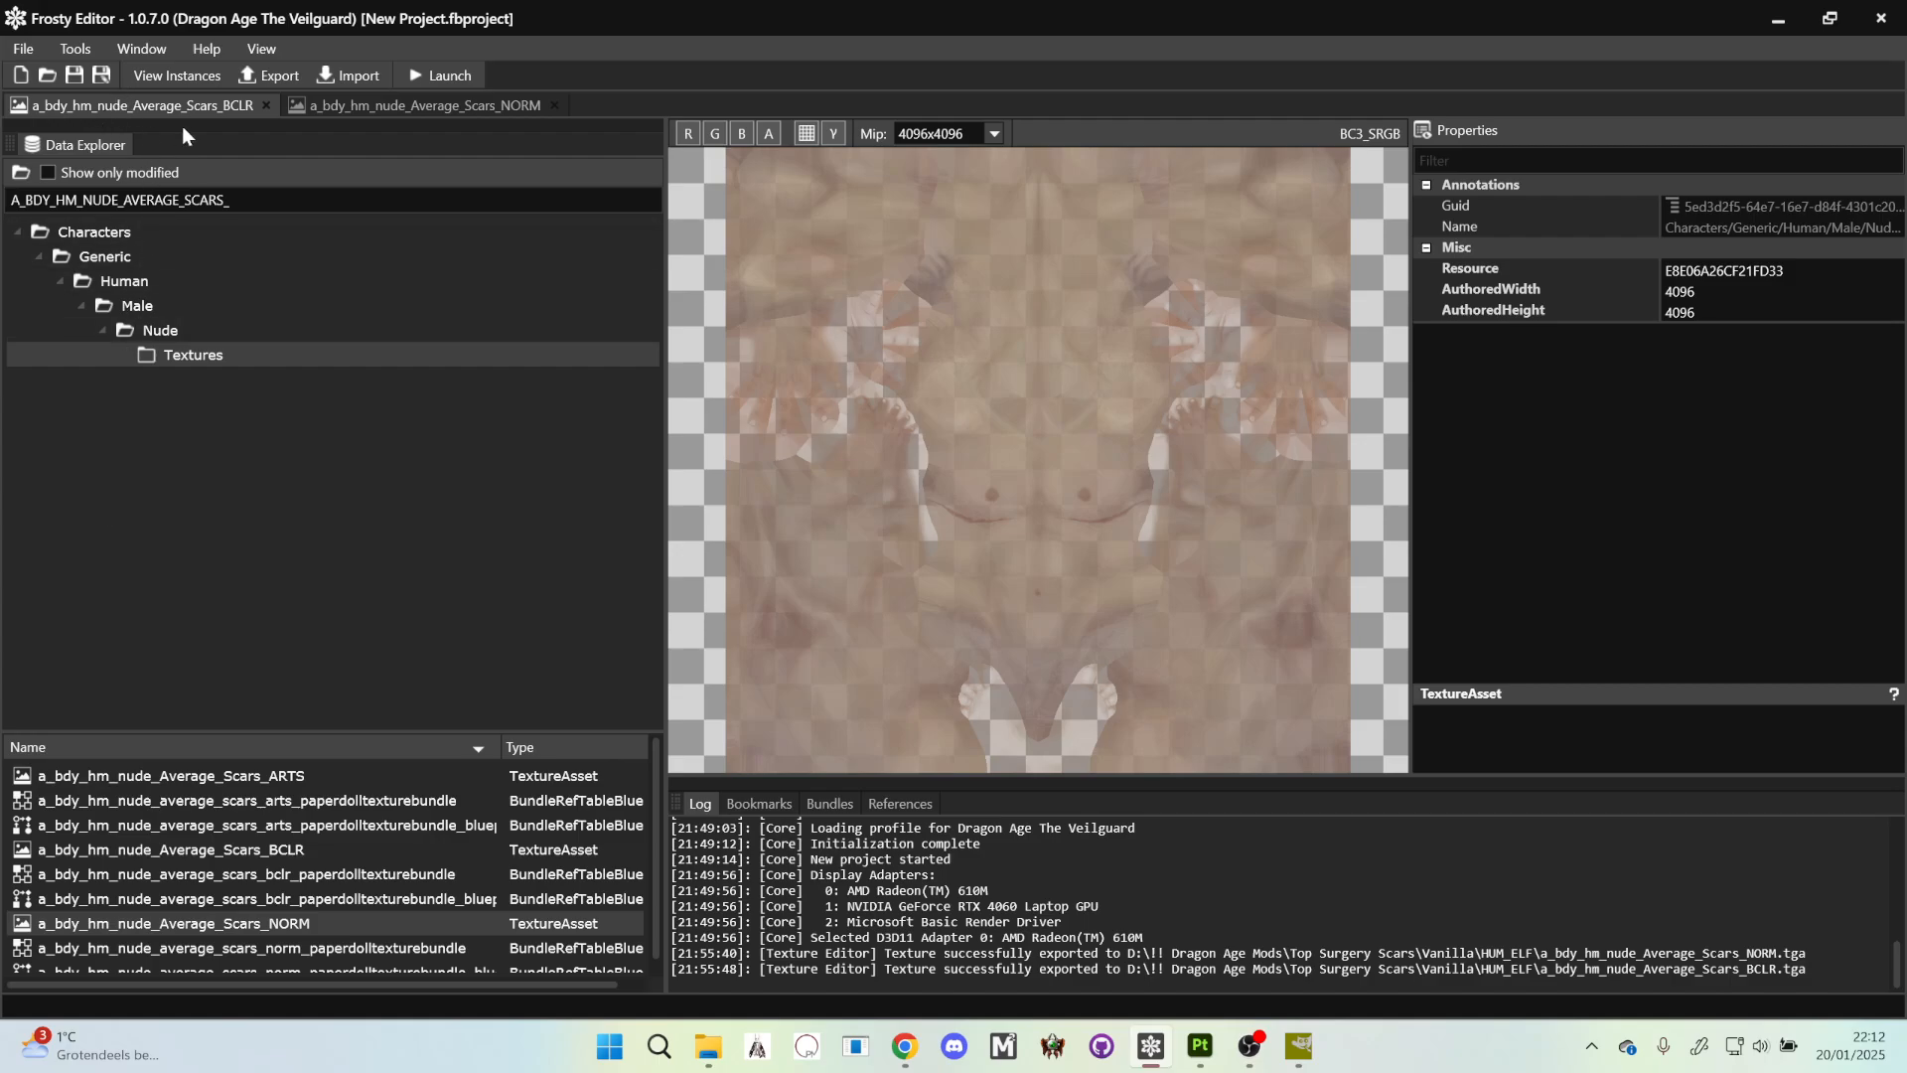
pyautogui.click(22, 49)
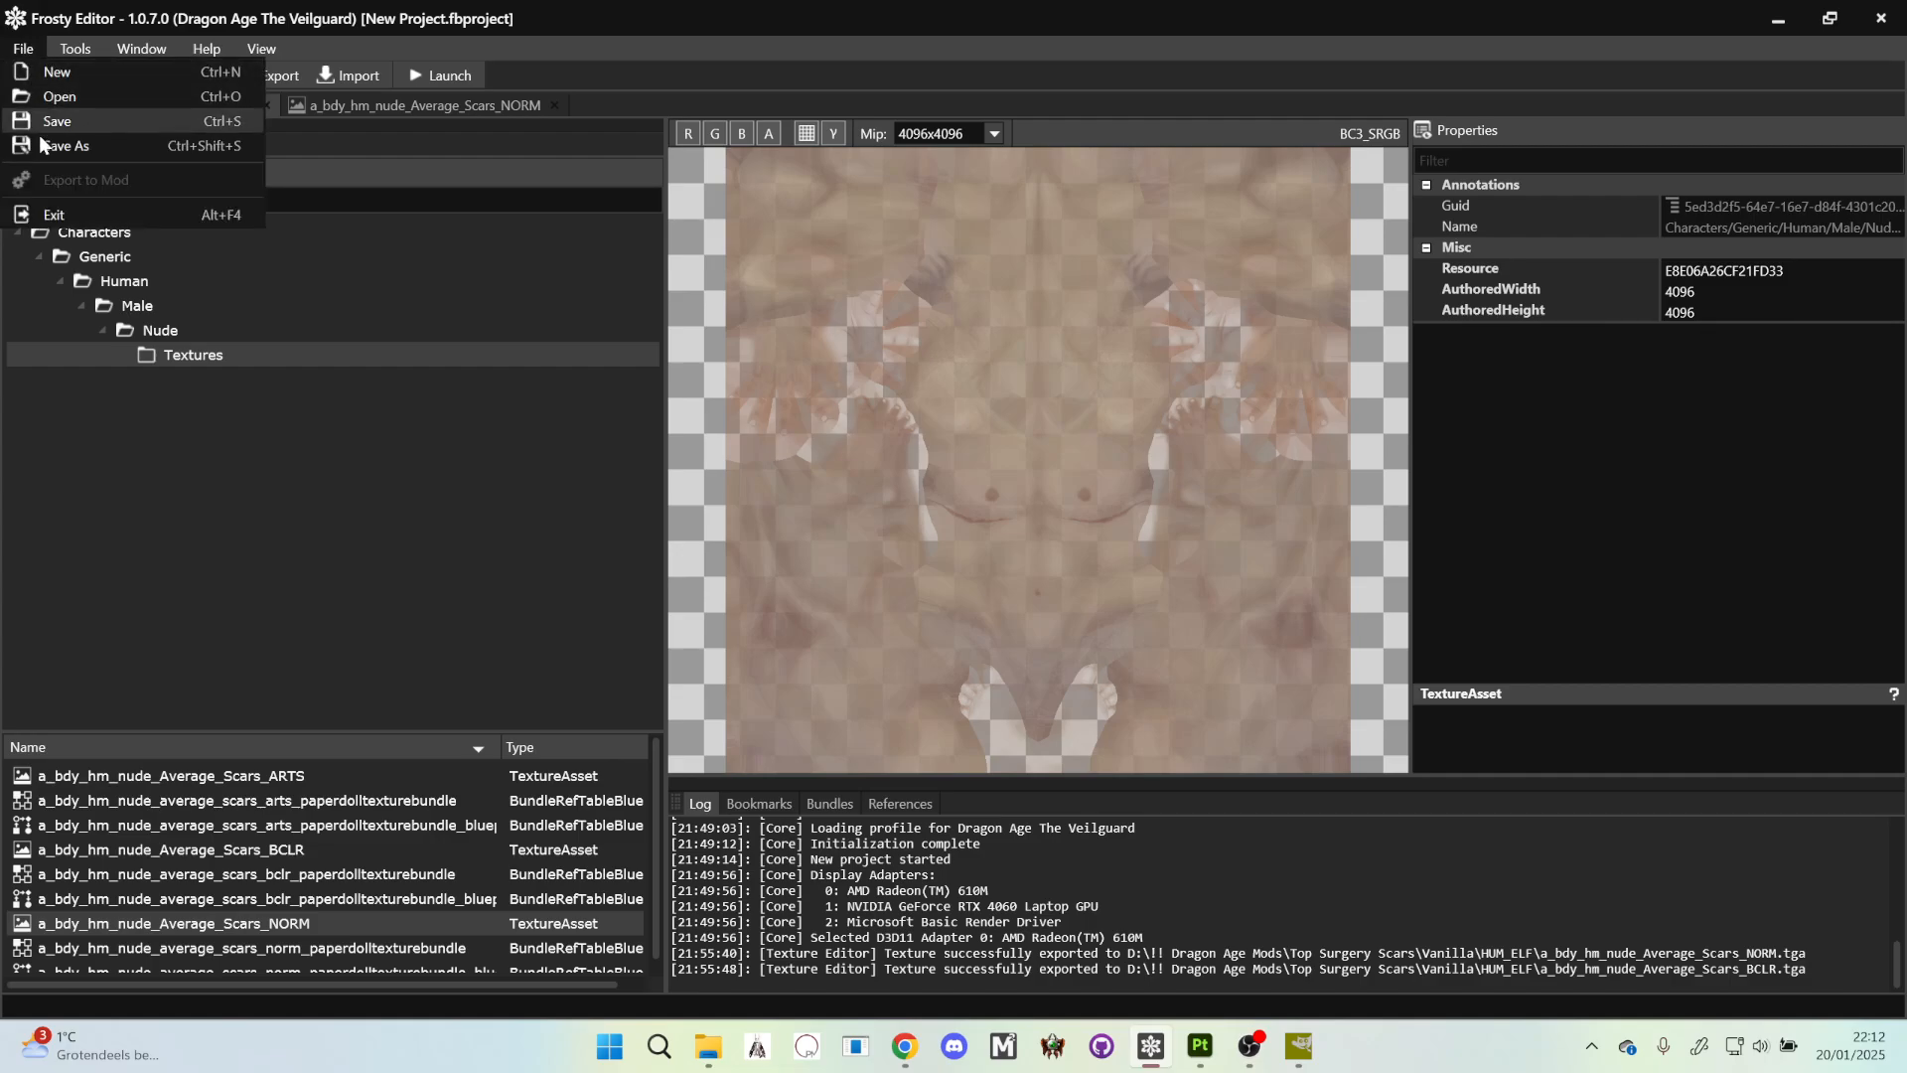
pyautogui.click(77, 453)
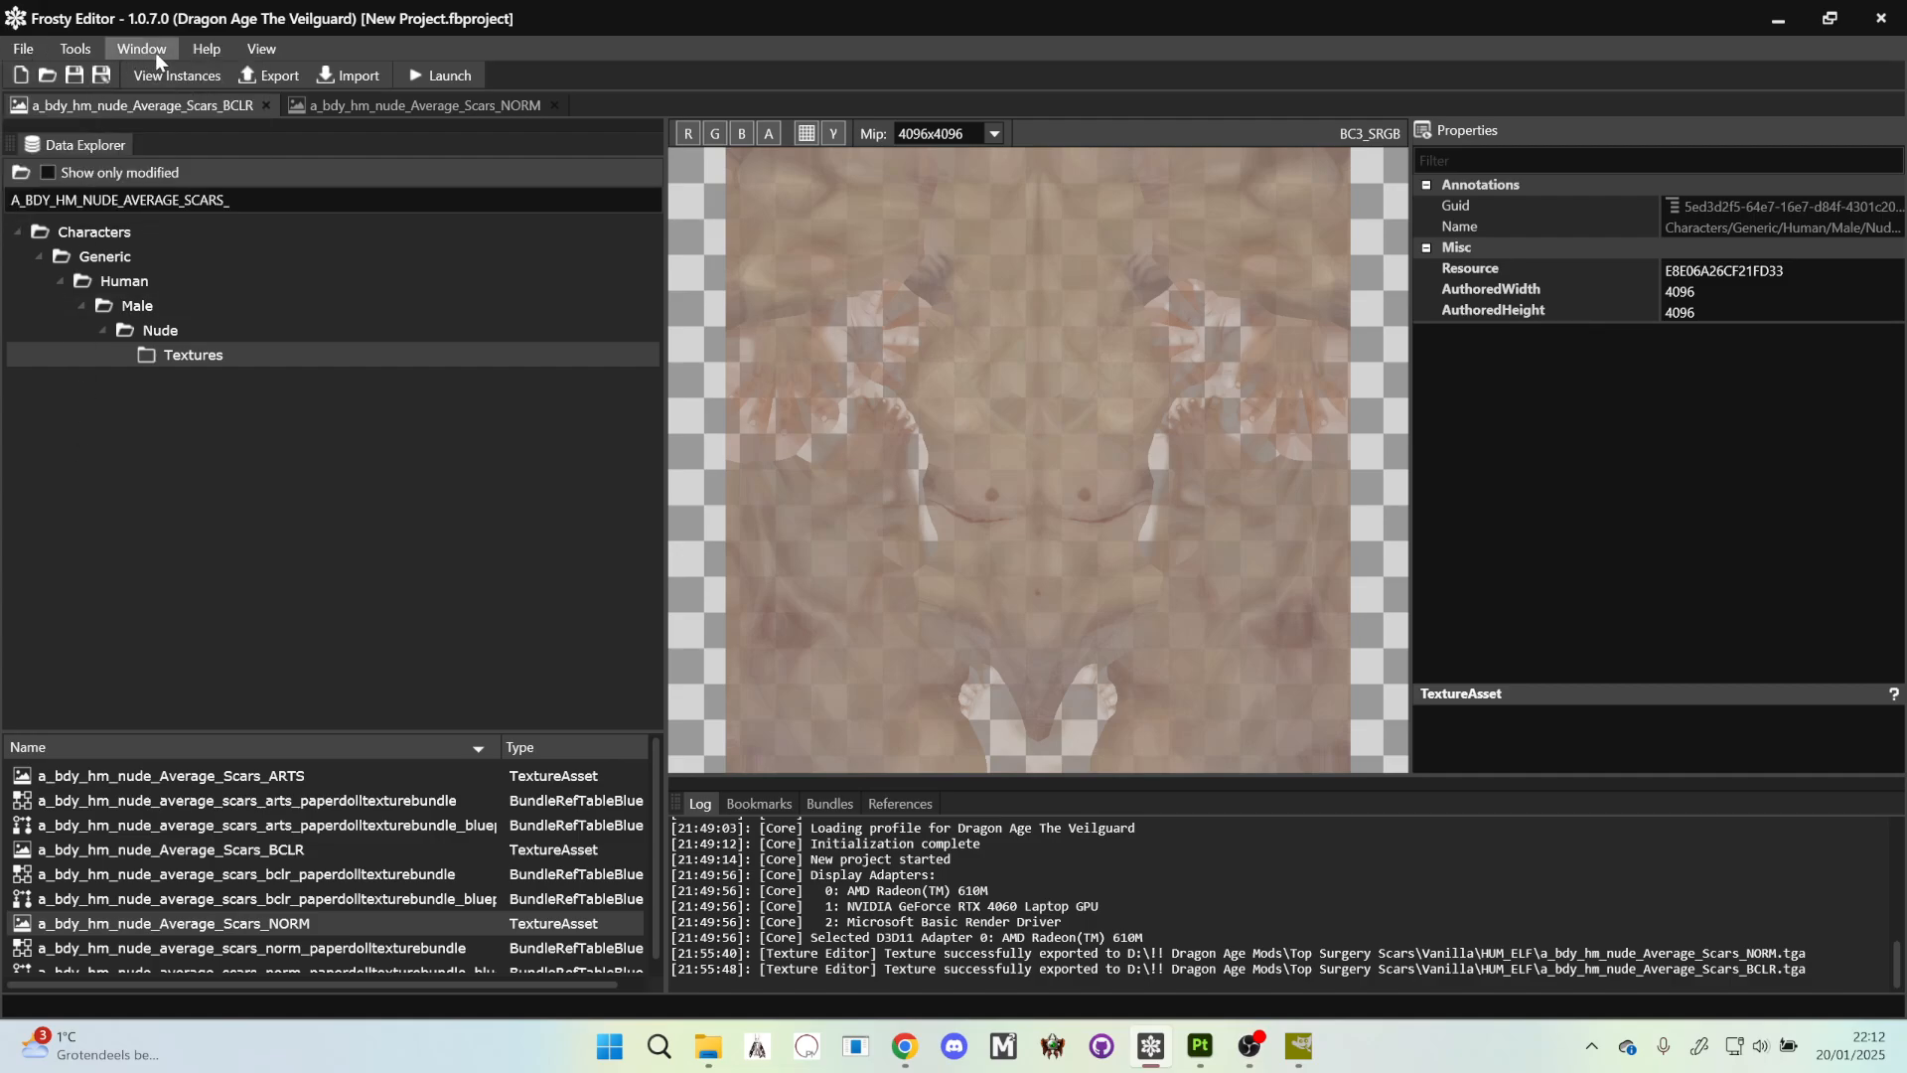
pyautogui.click(46, 76)
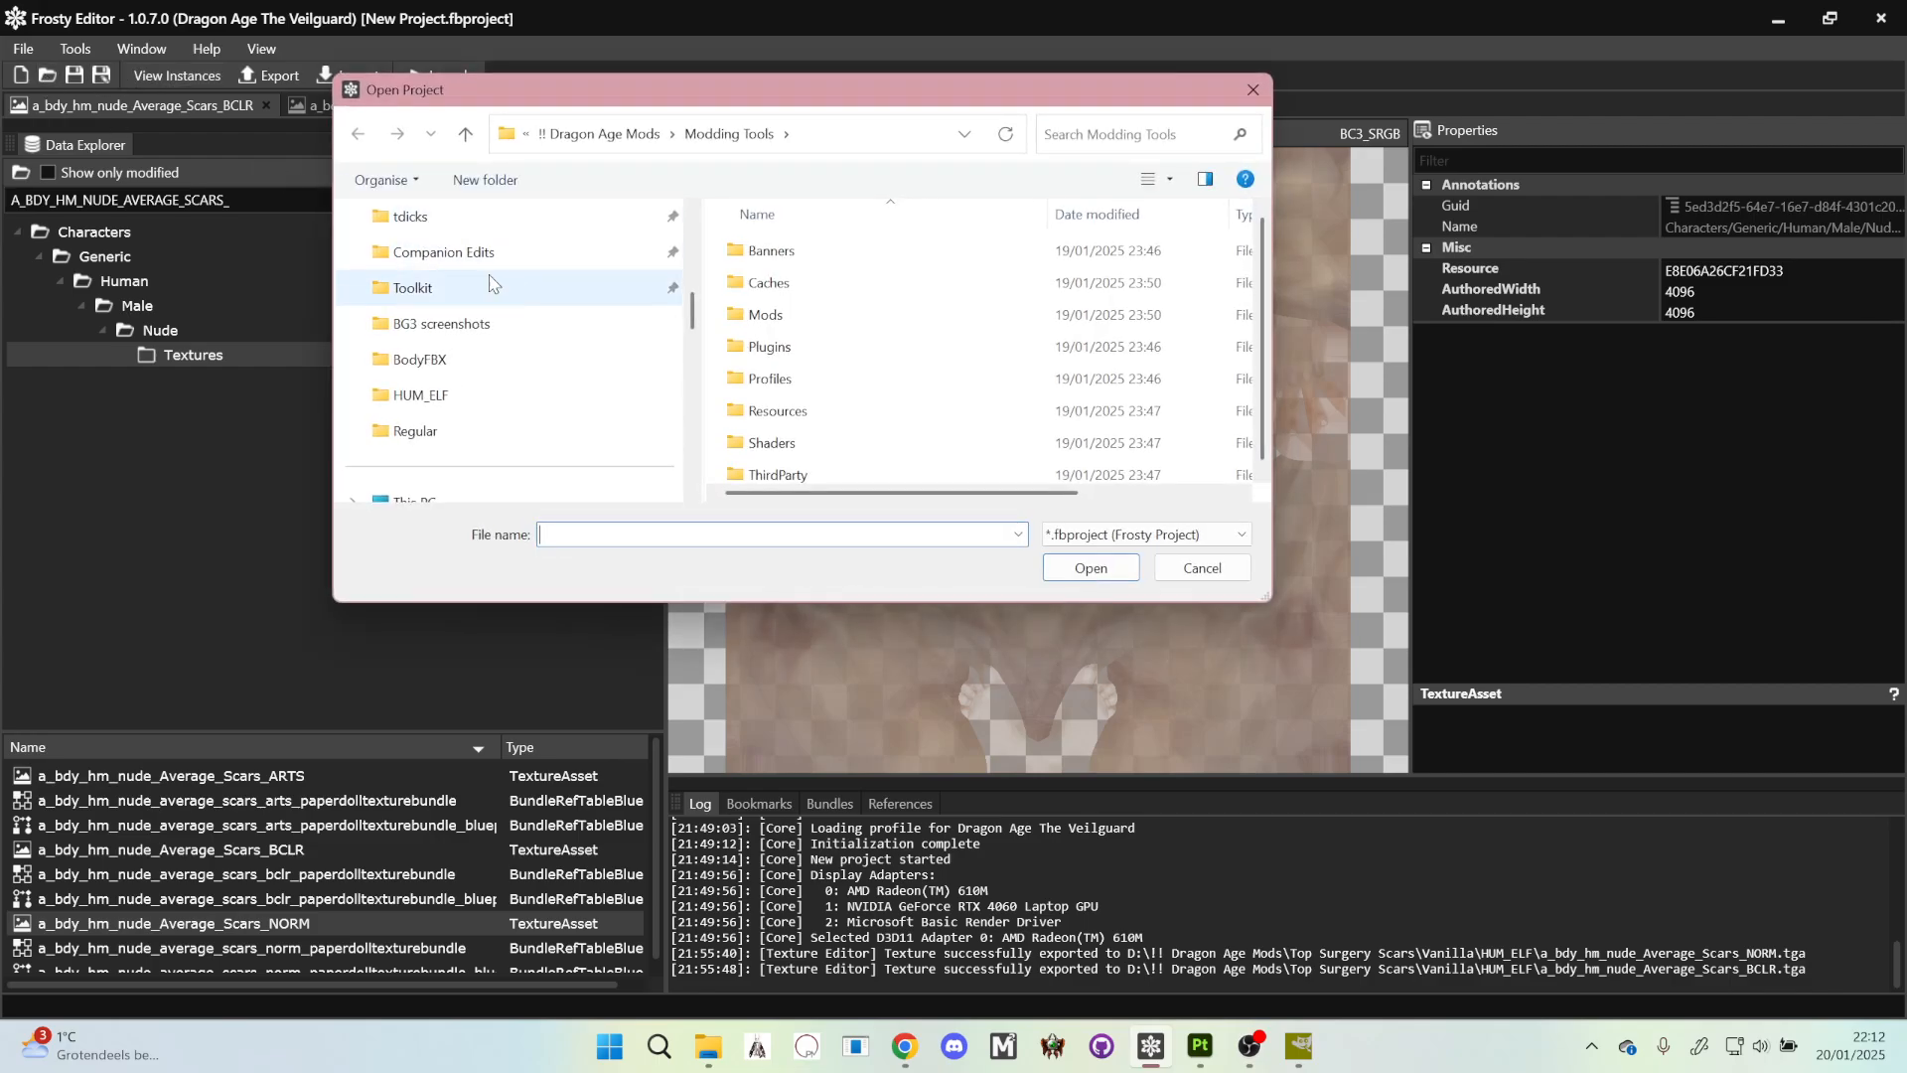
pyautogui.click(599, 133)
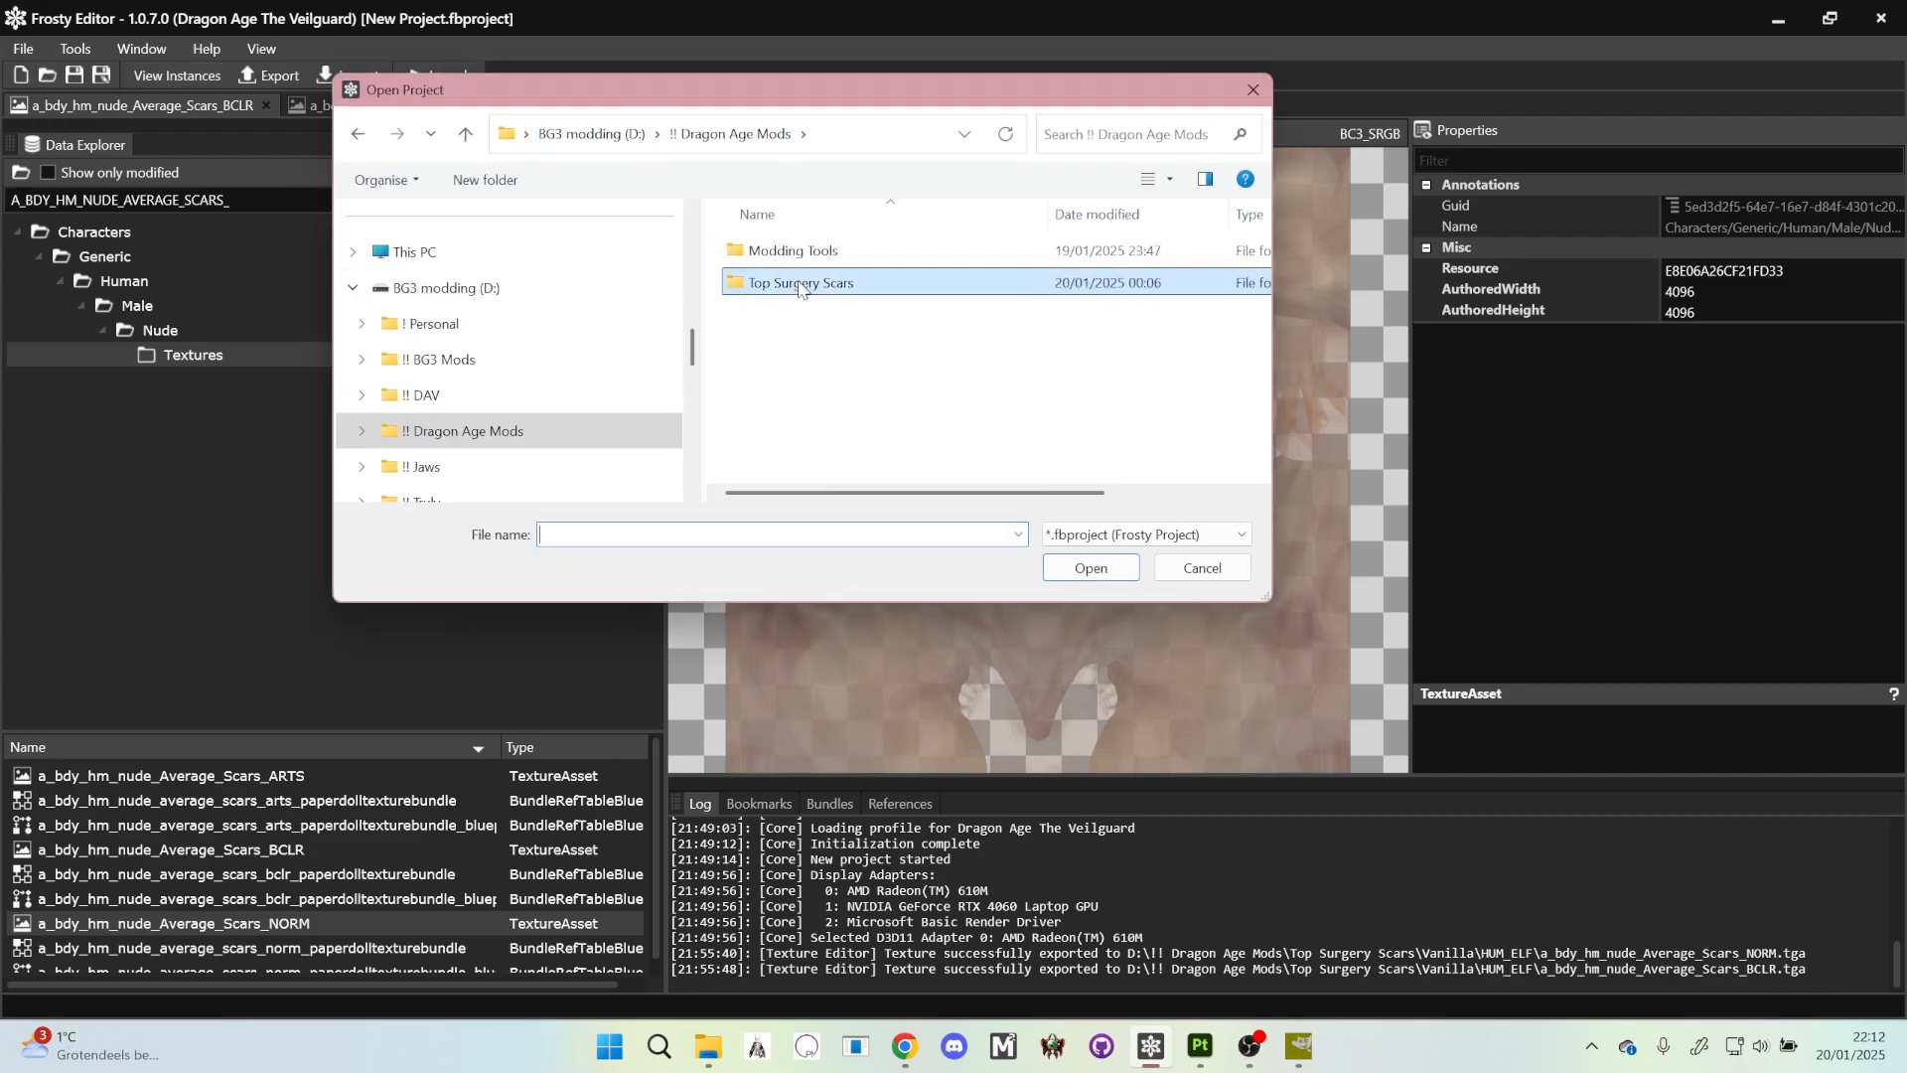
pyautogui.doubleClick(800, 286)
pyautogui.doubleClick(792, 378)
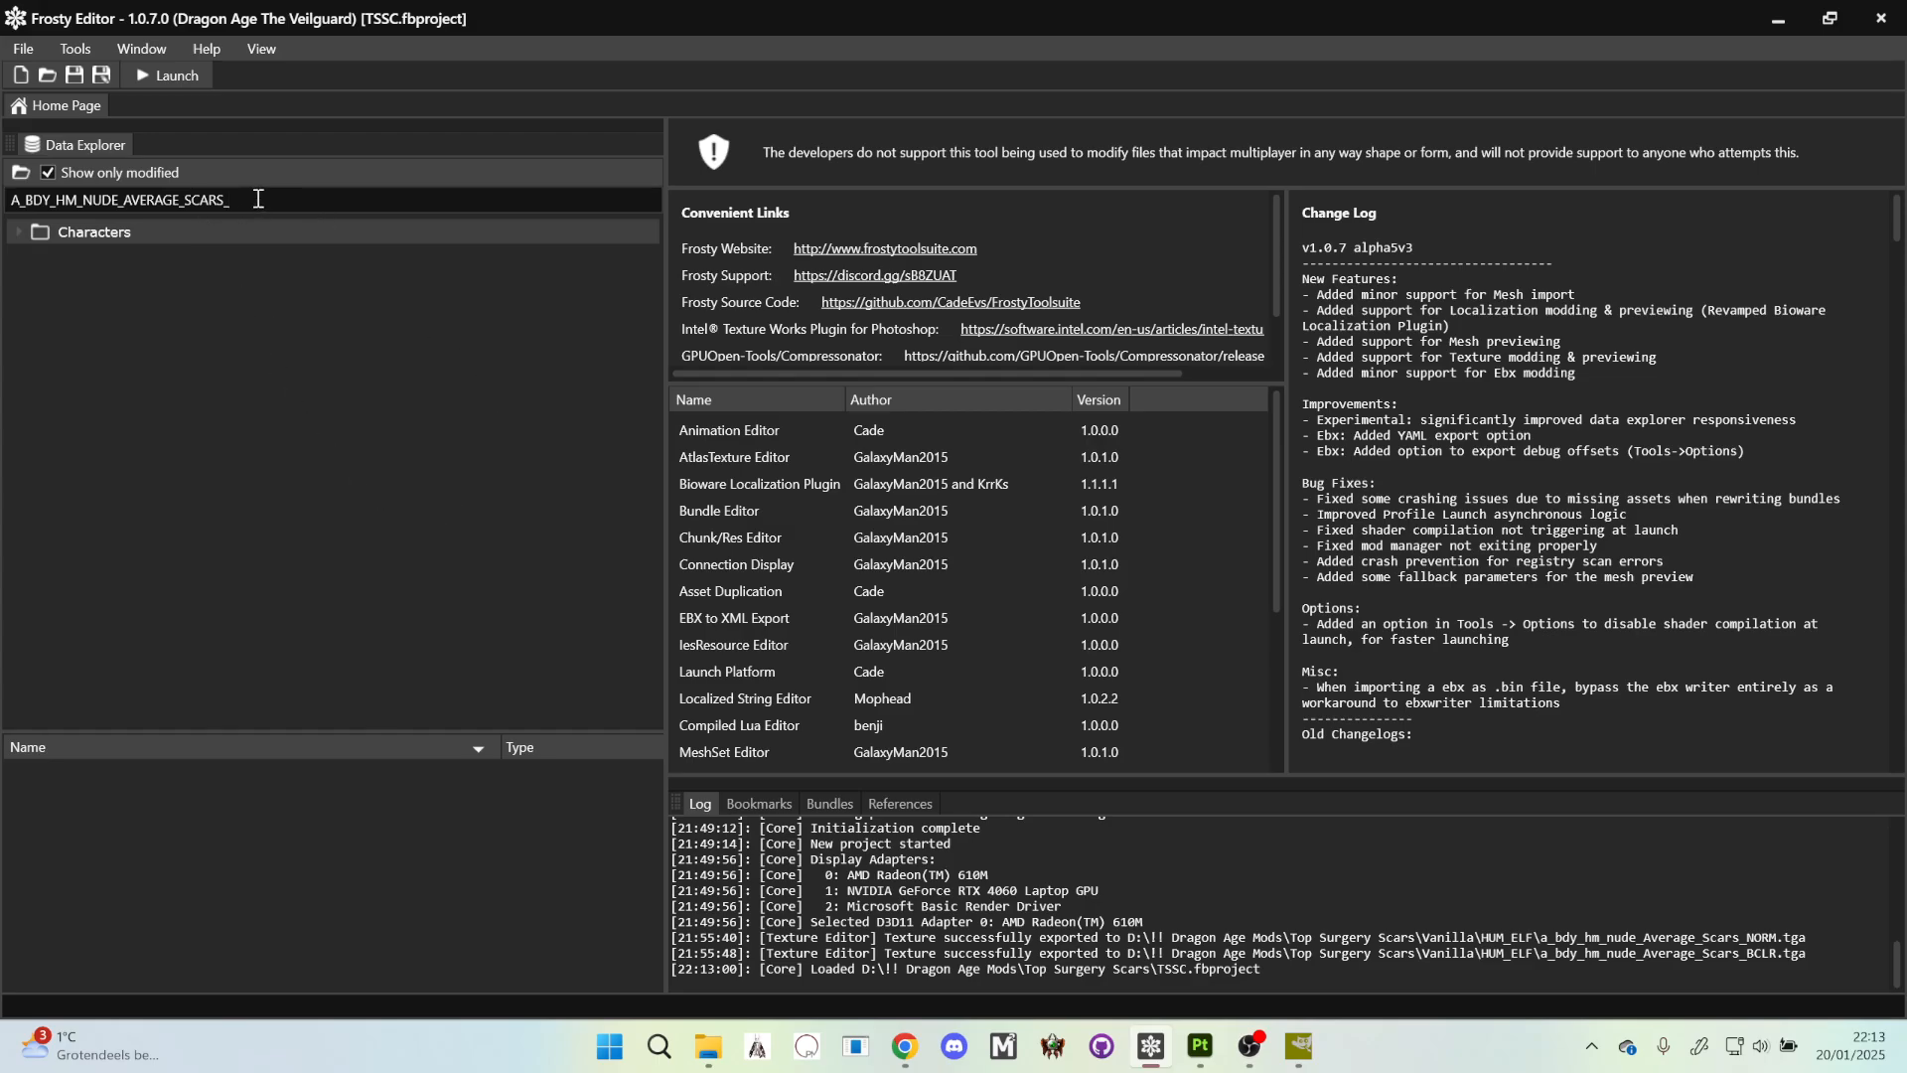
# - Open the a_bdy_hm_nude_Average_Scars BCLR and NORM textures from Characters/Generic/Human/Male/Nude/Textures
pyautogui.doubleClick(124, 235)
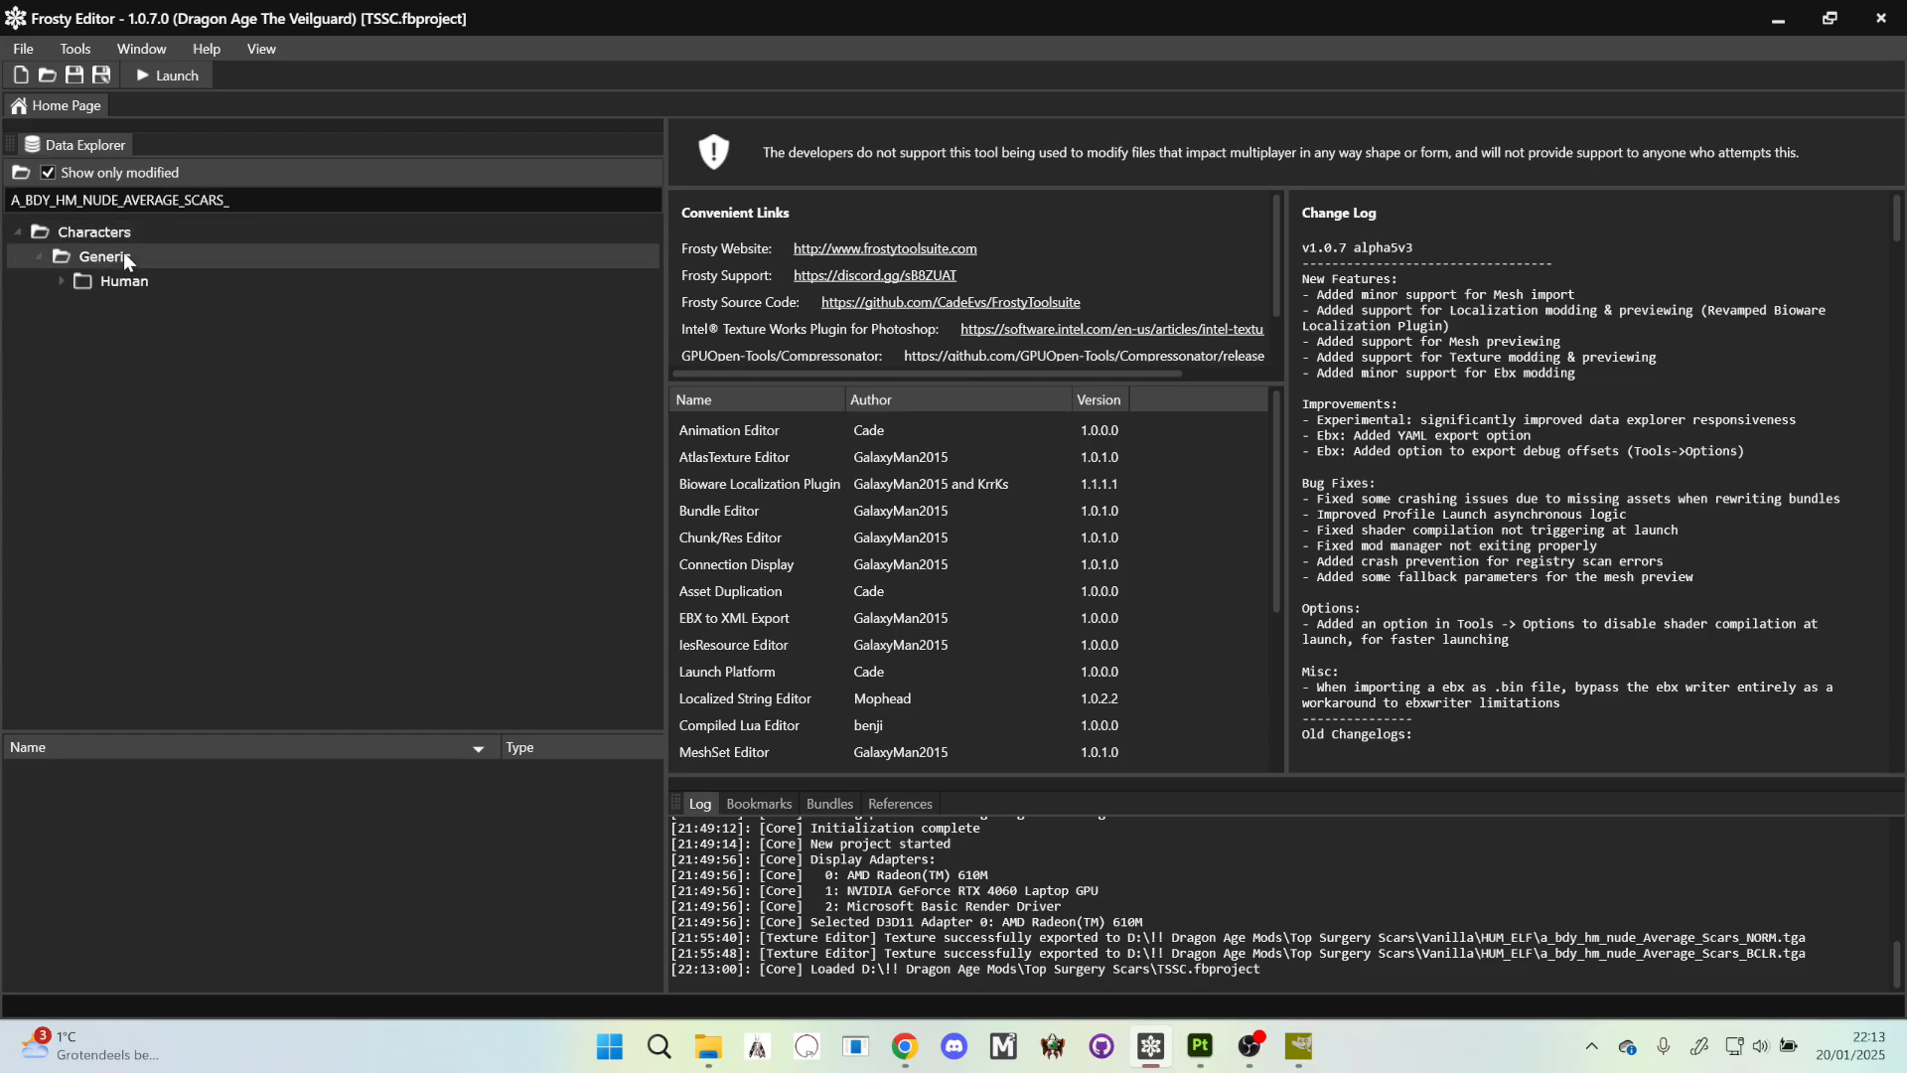
pyautogui.doubleClick(133, 284)
pyautogui.doubleClick(134, 306)
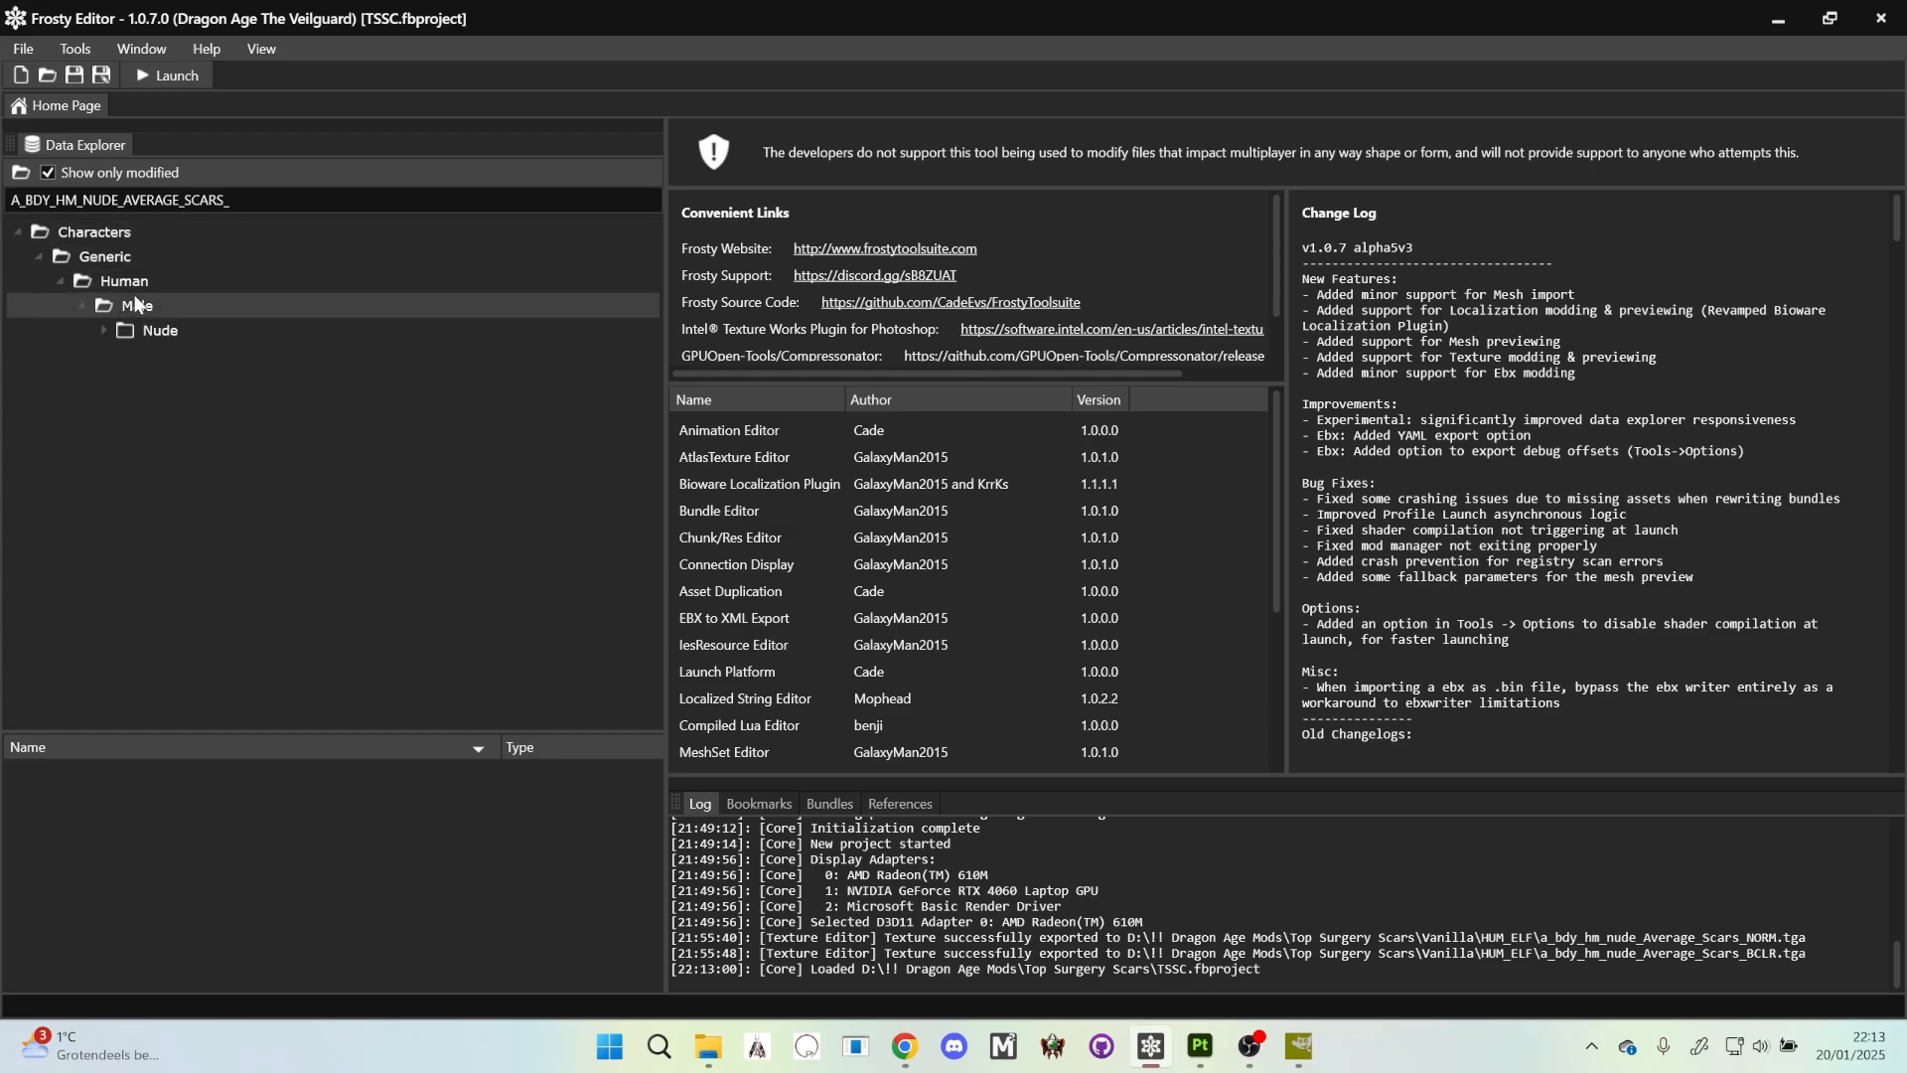
pyautogui.doubleClick(134, 329)
pyautogui.click(146, 356)
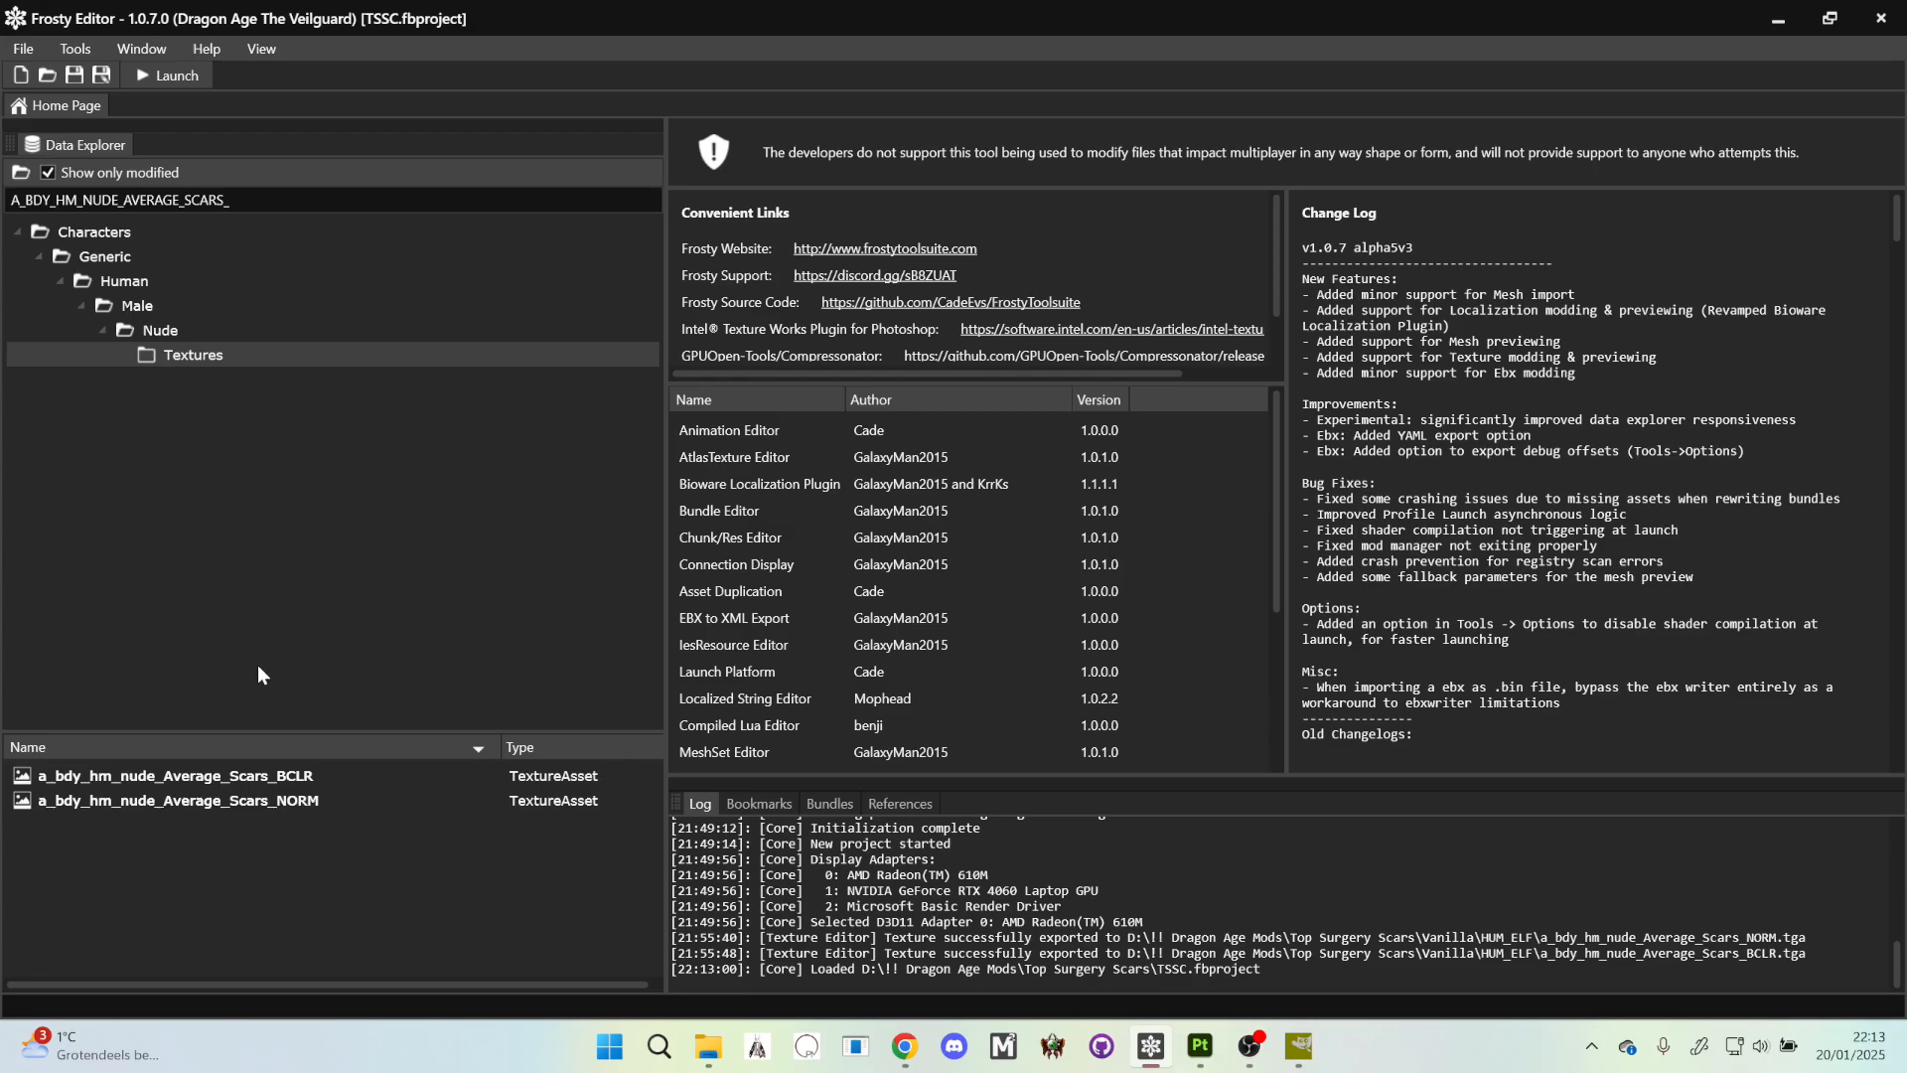
pyautogui.doubleClick(265, 775)
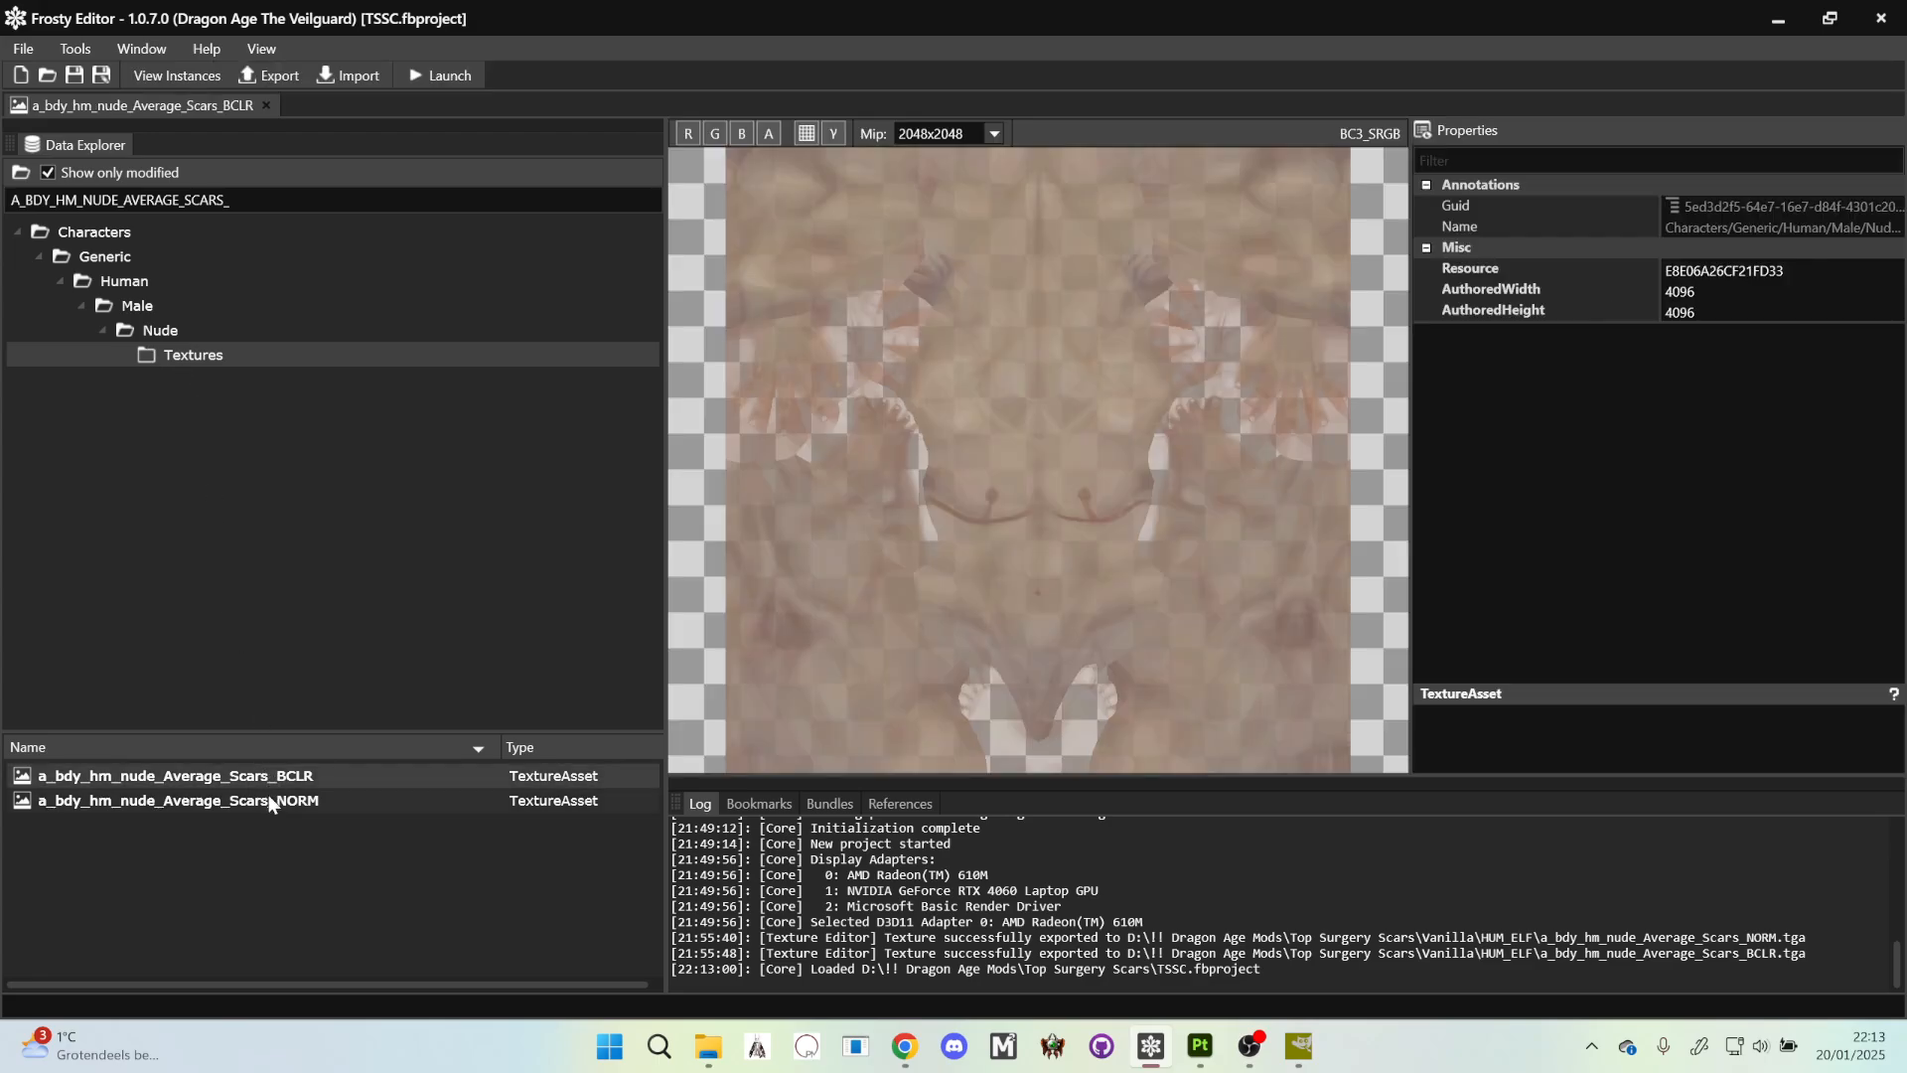
pyautogui.doubleClick(269, 799)
# - Import a_bdy_hm_nude_Average_Scars_BCLR.png from the HUM_ELF Regular exports folder into the matching BCLR texture asset
pyautogui.click(165, 105)
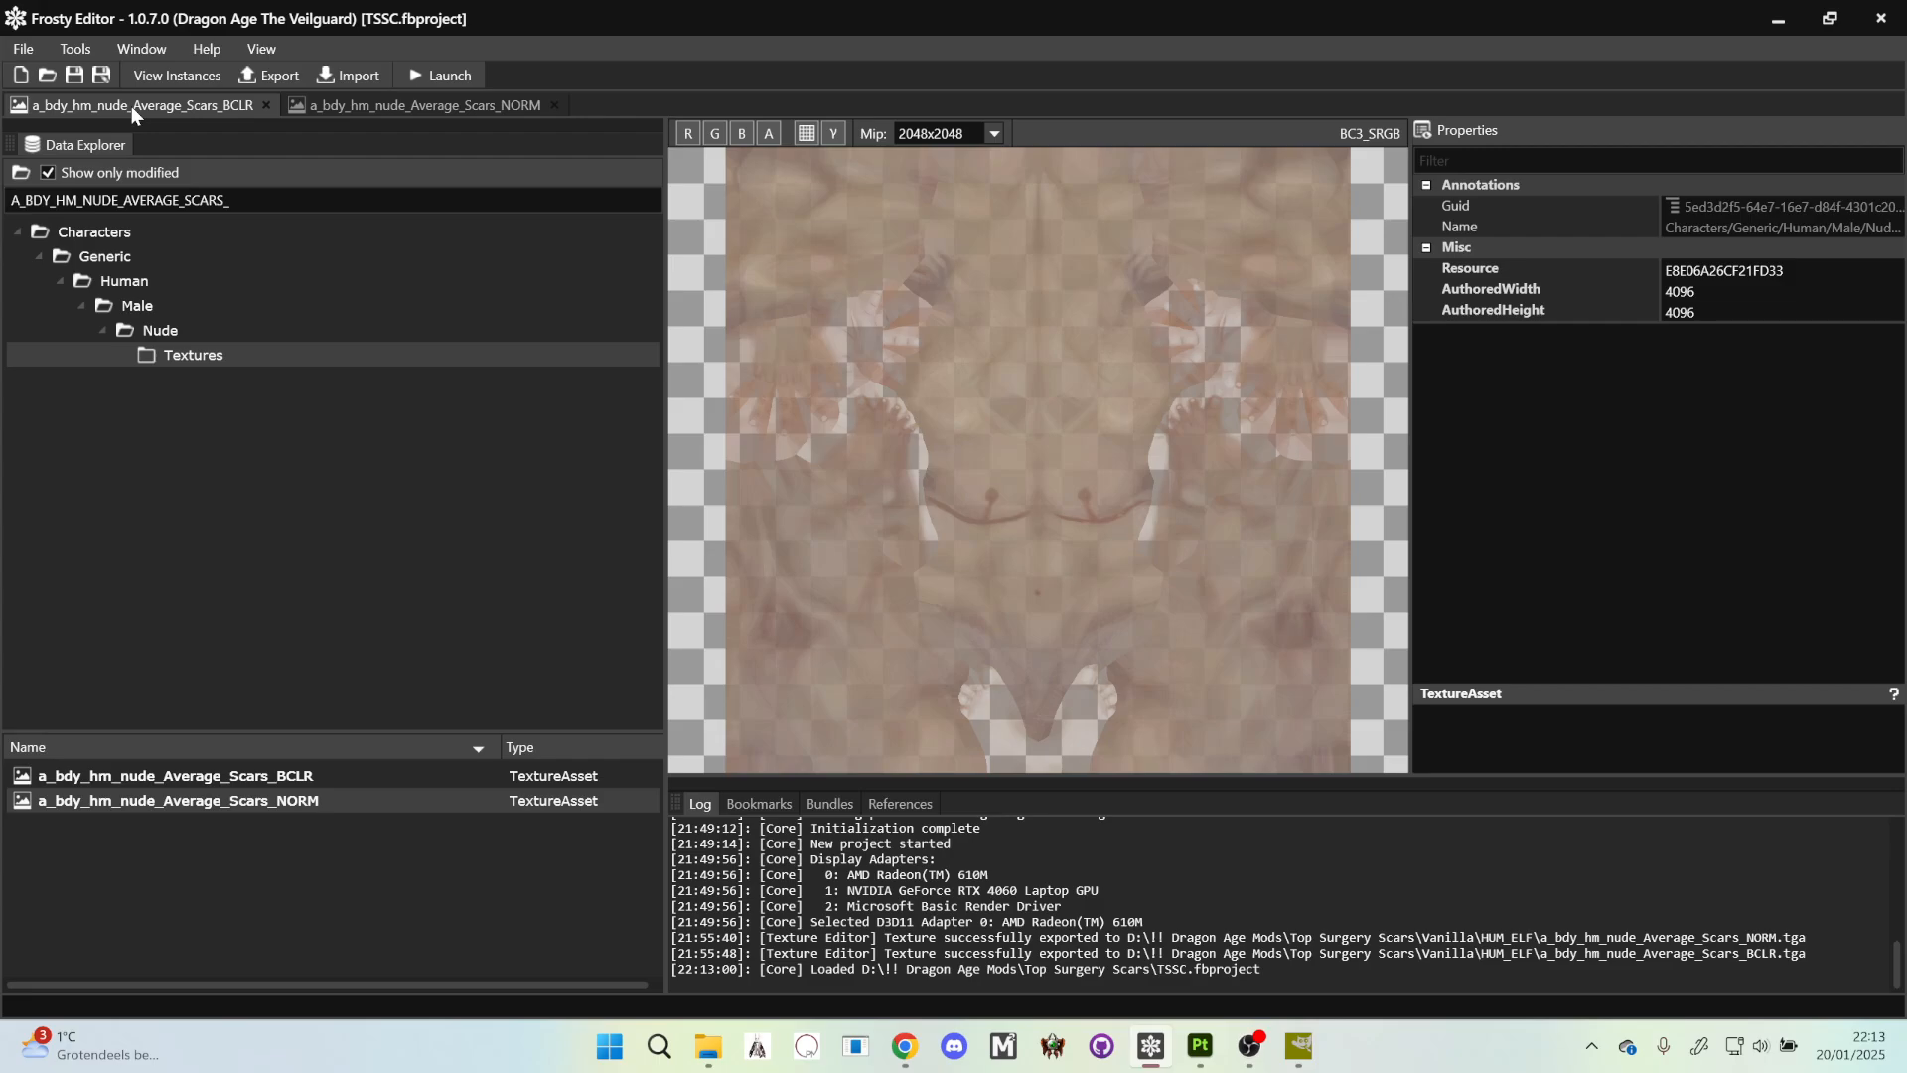
pyautogui.click(361, 79)
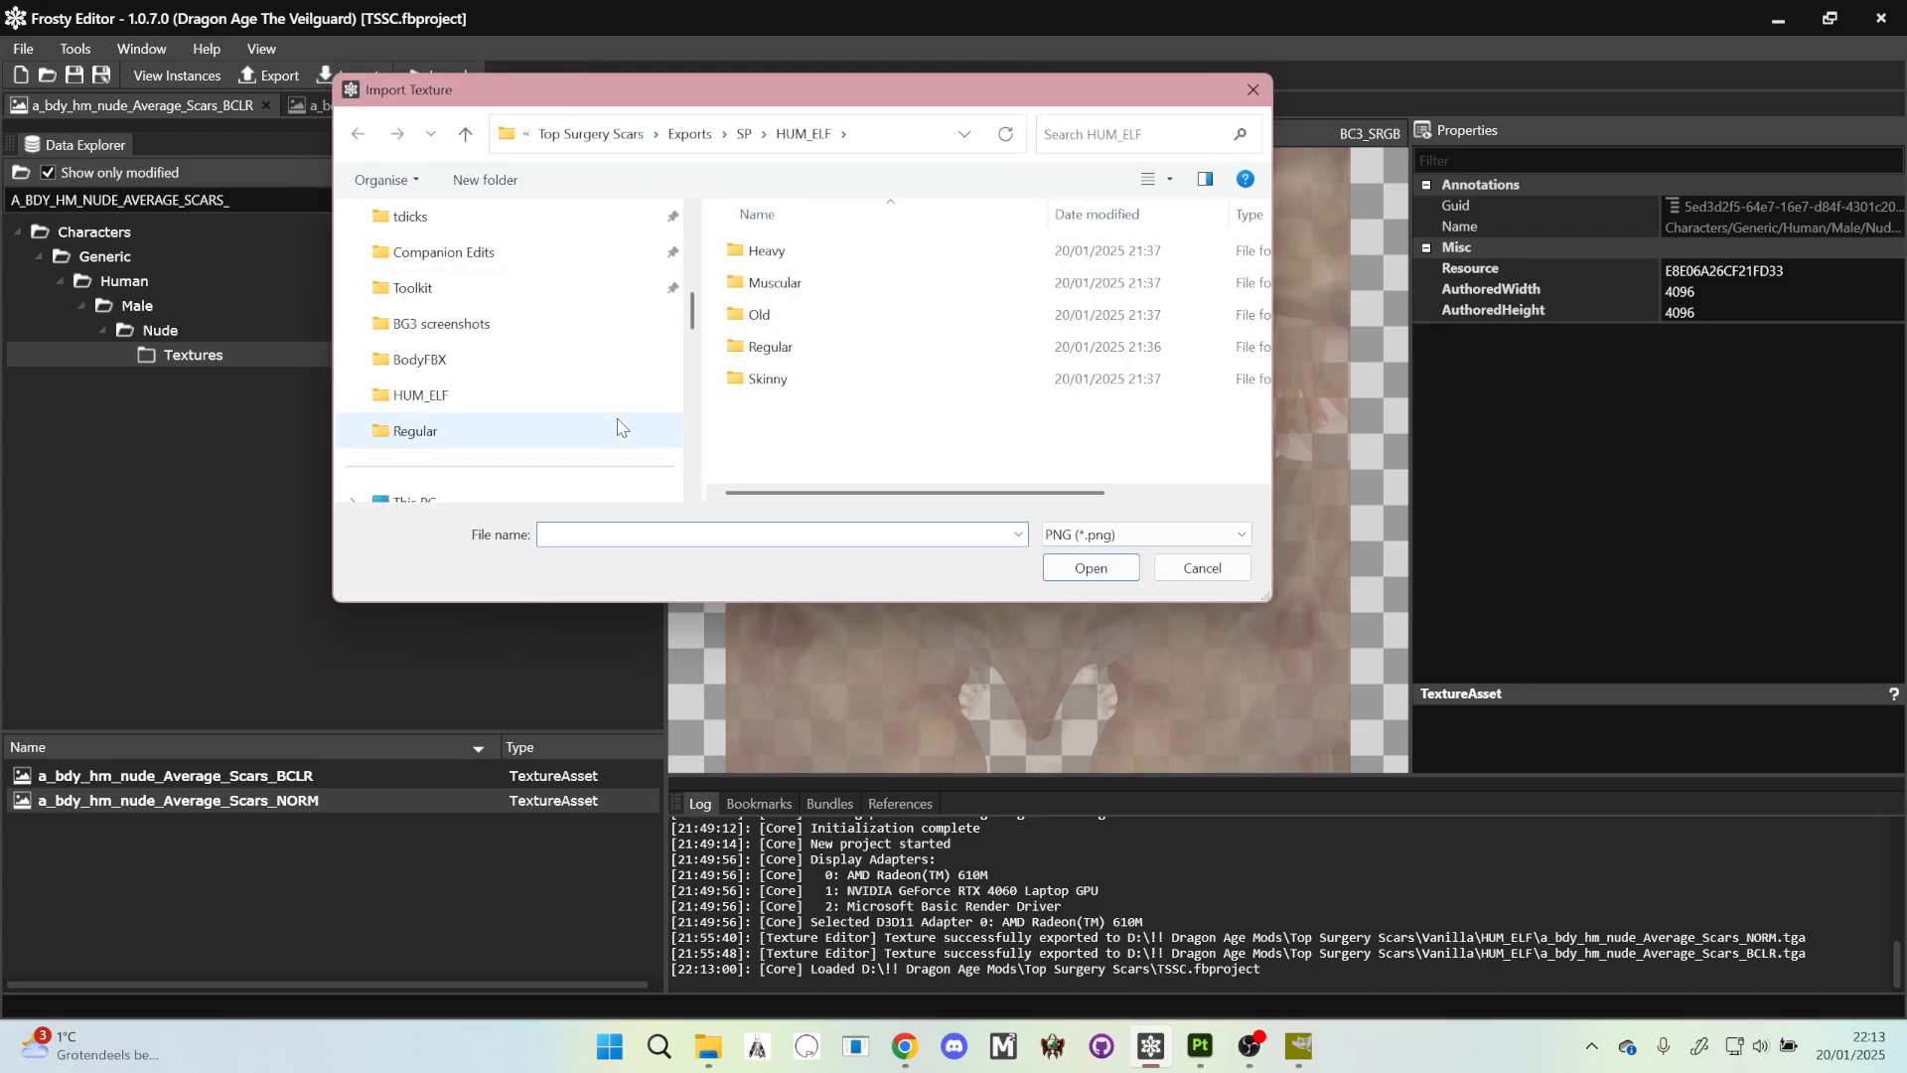
pyautogui.doubleClick(767, 347)
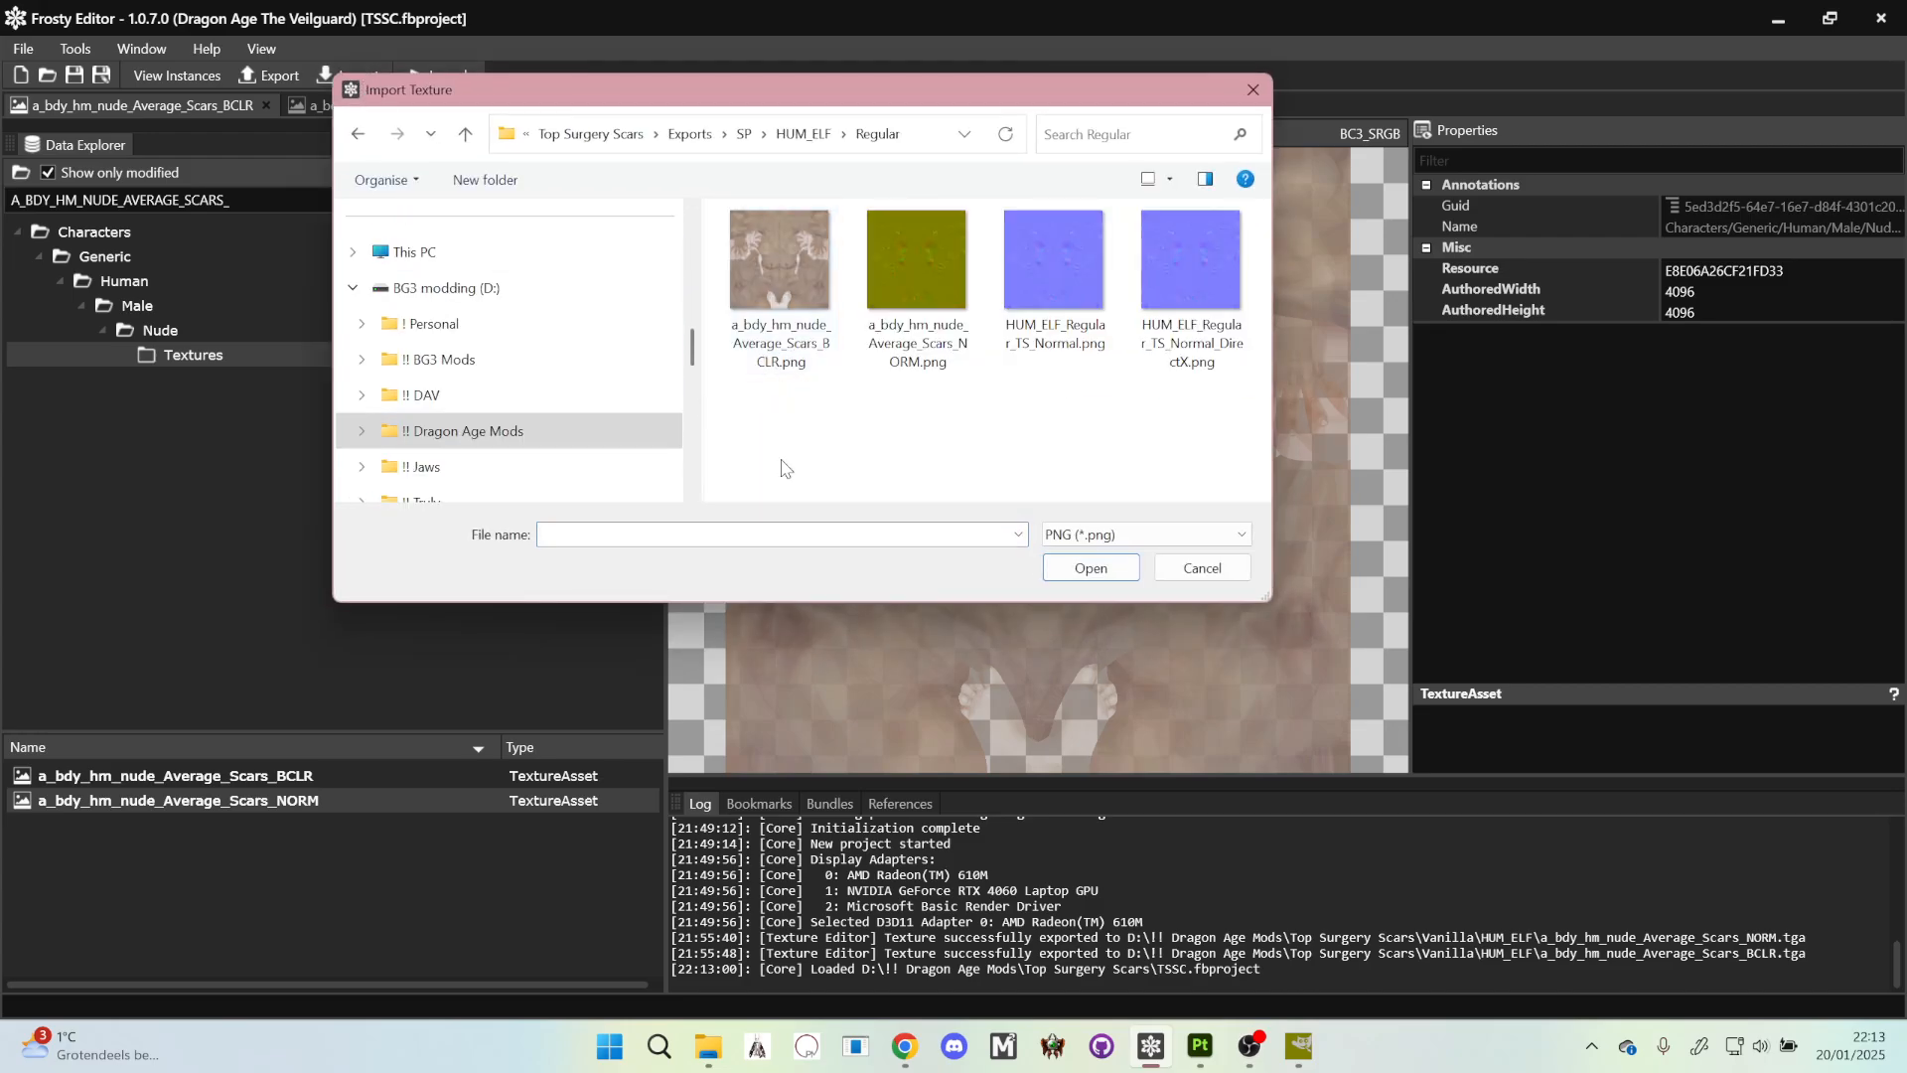
pyautogui.moveTo(778, 88); pyautogui.dragTo(856, 129)
pyautogui.click(860, 296)
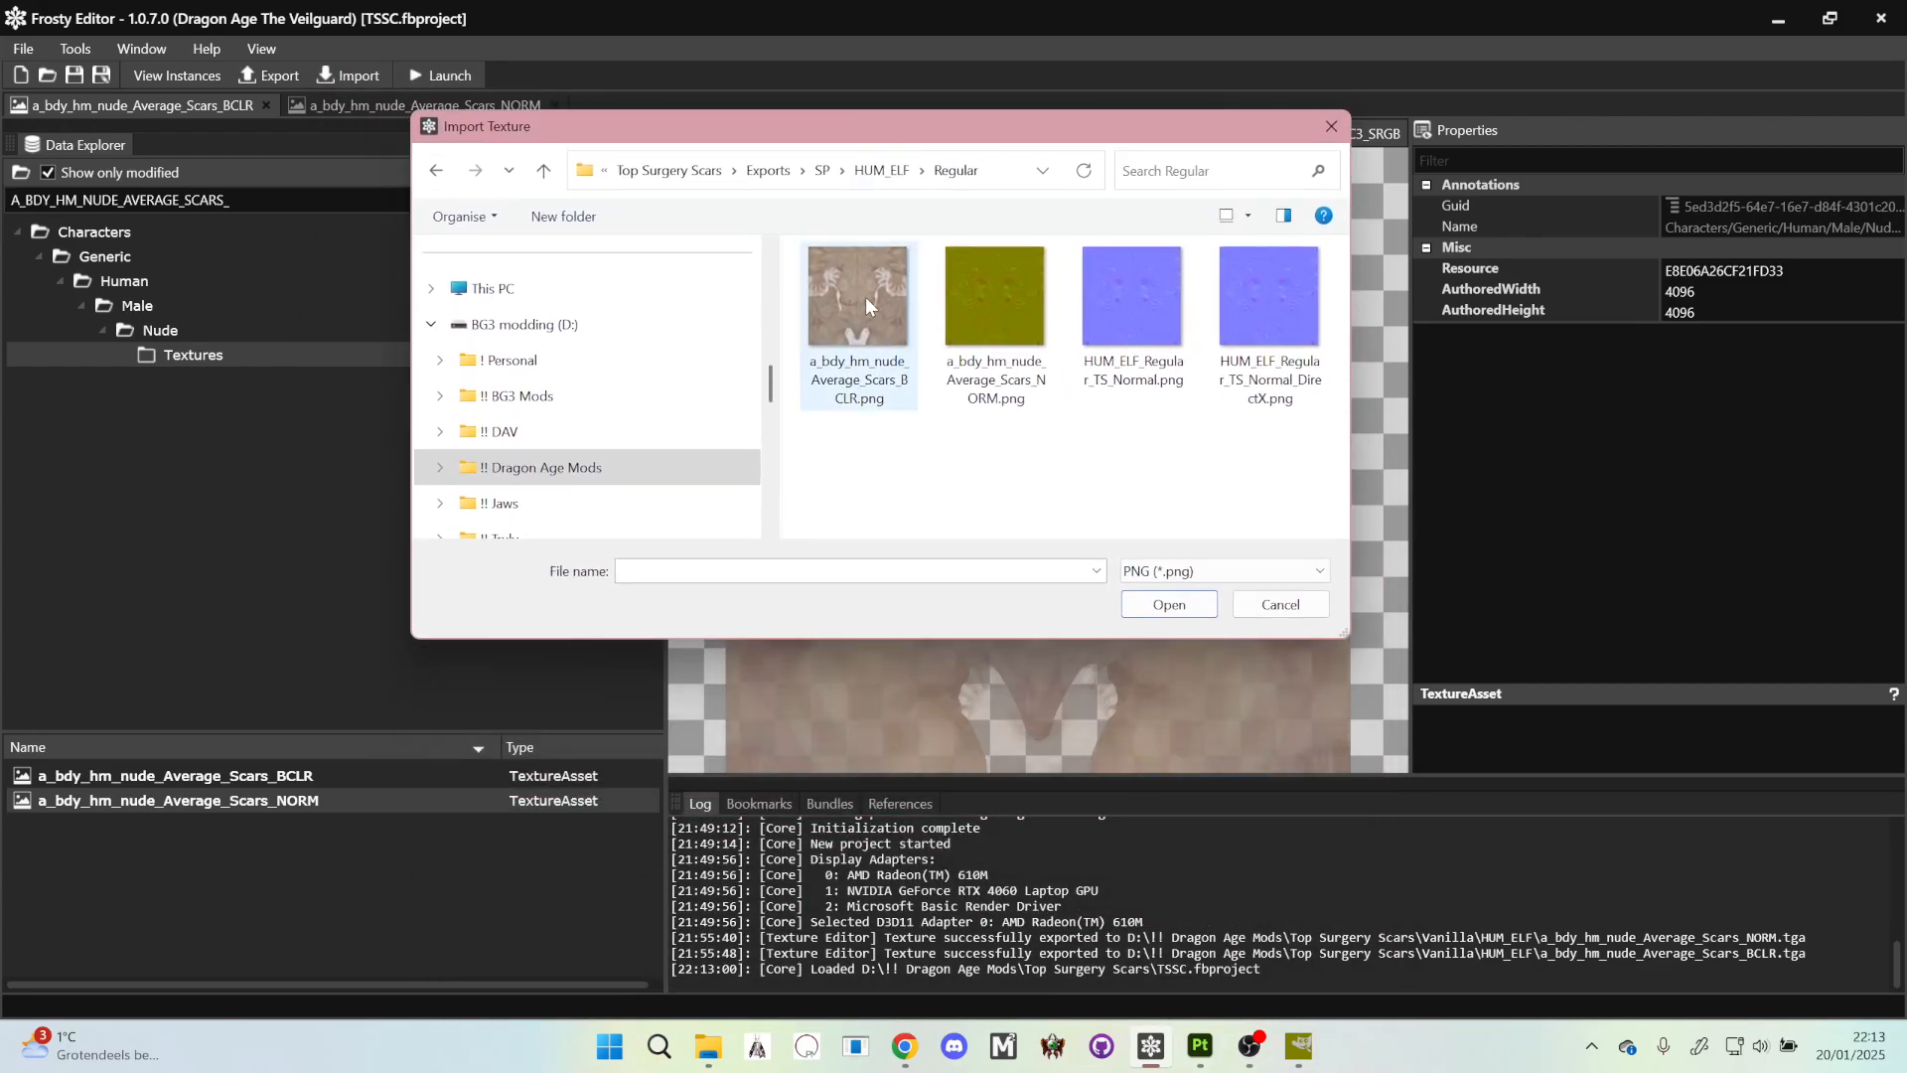
pyautogui.click(1166, 598)
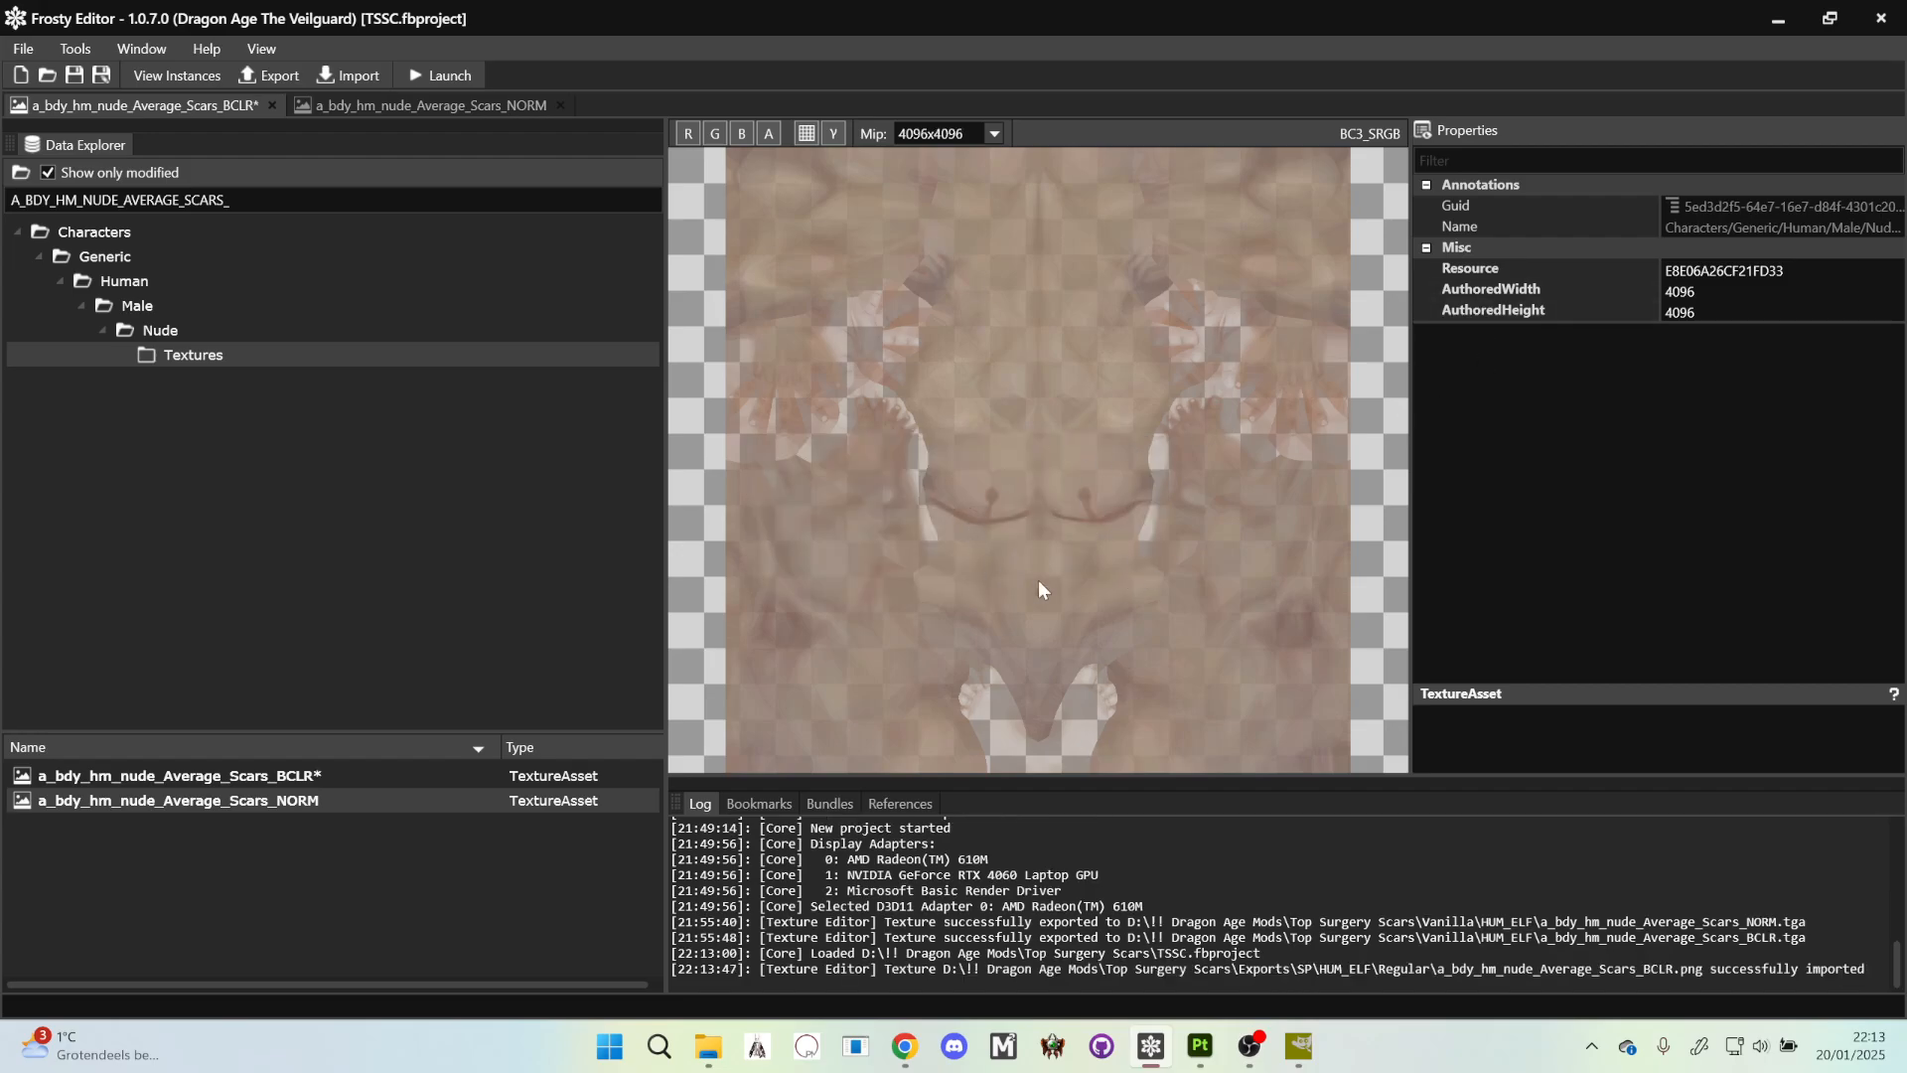
# - Import a_bdy_hm_nude_Average_Scars_NORM.png from the Regular folder into the a_bdy_hm_nude_Average_Scars_NORM texture asset
pyautogui.click(505, 109)
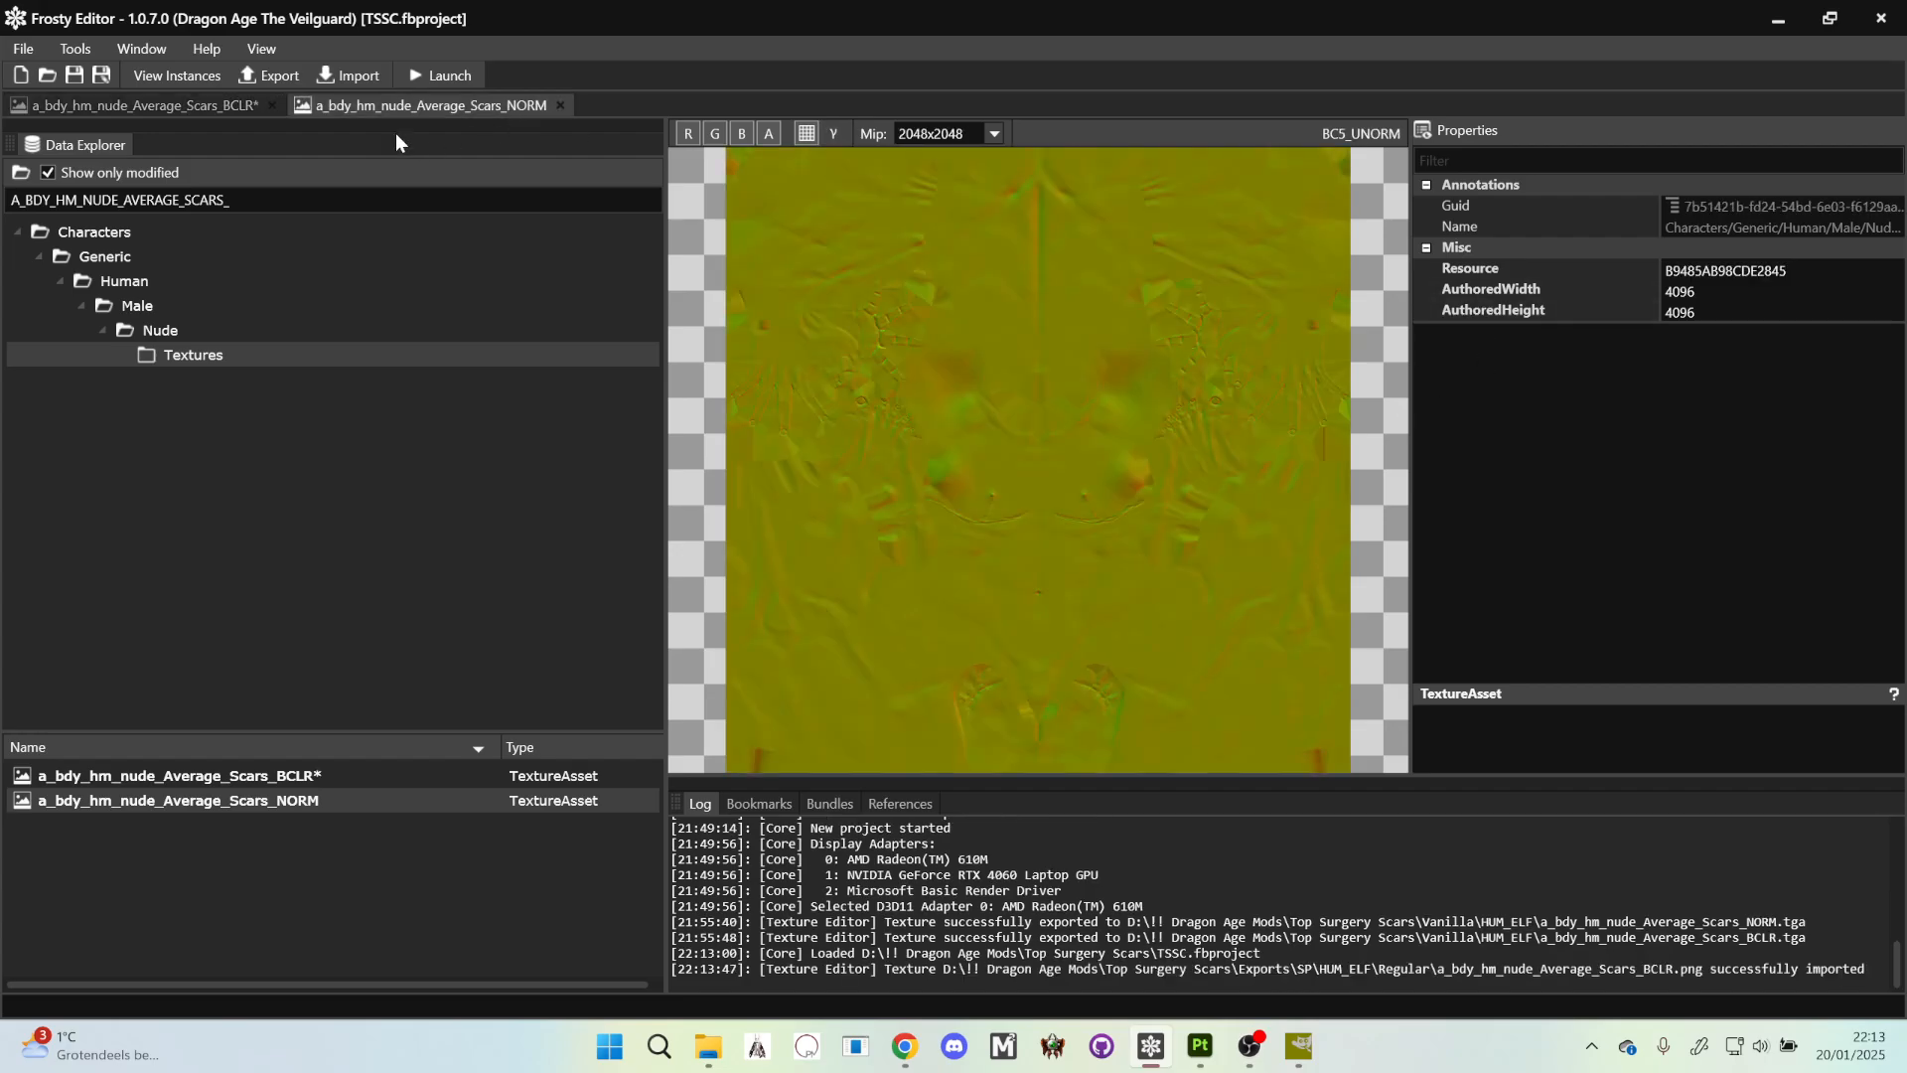
pyautogui.click(362, 77)
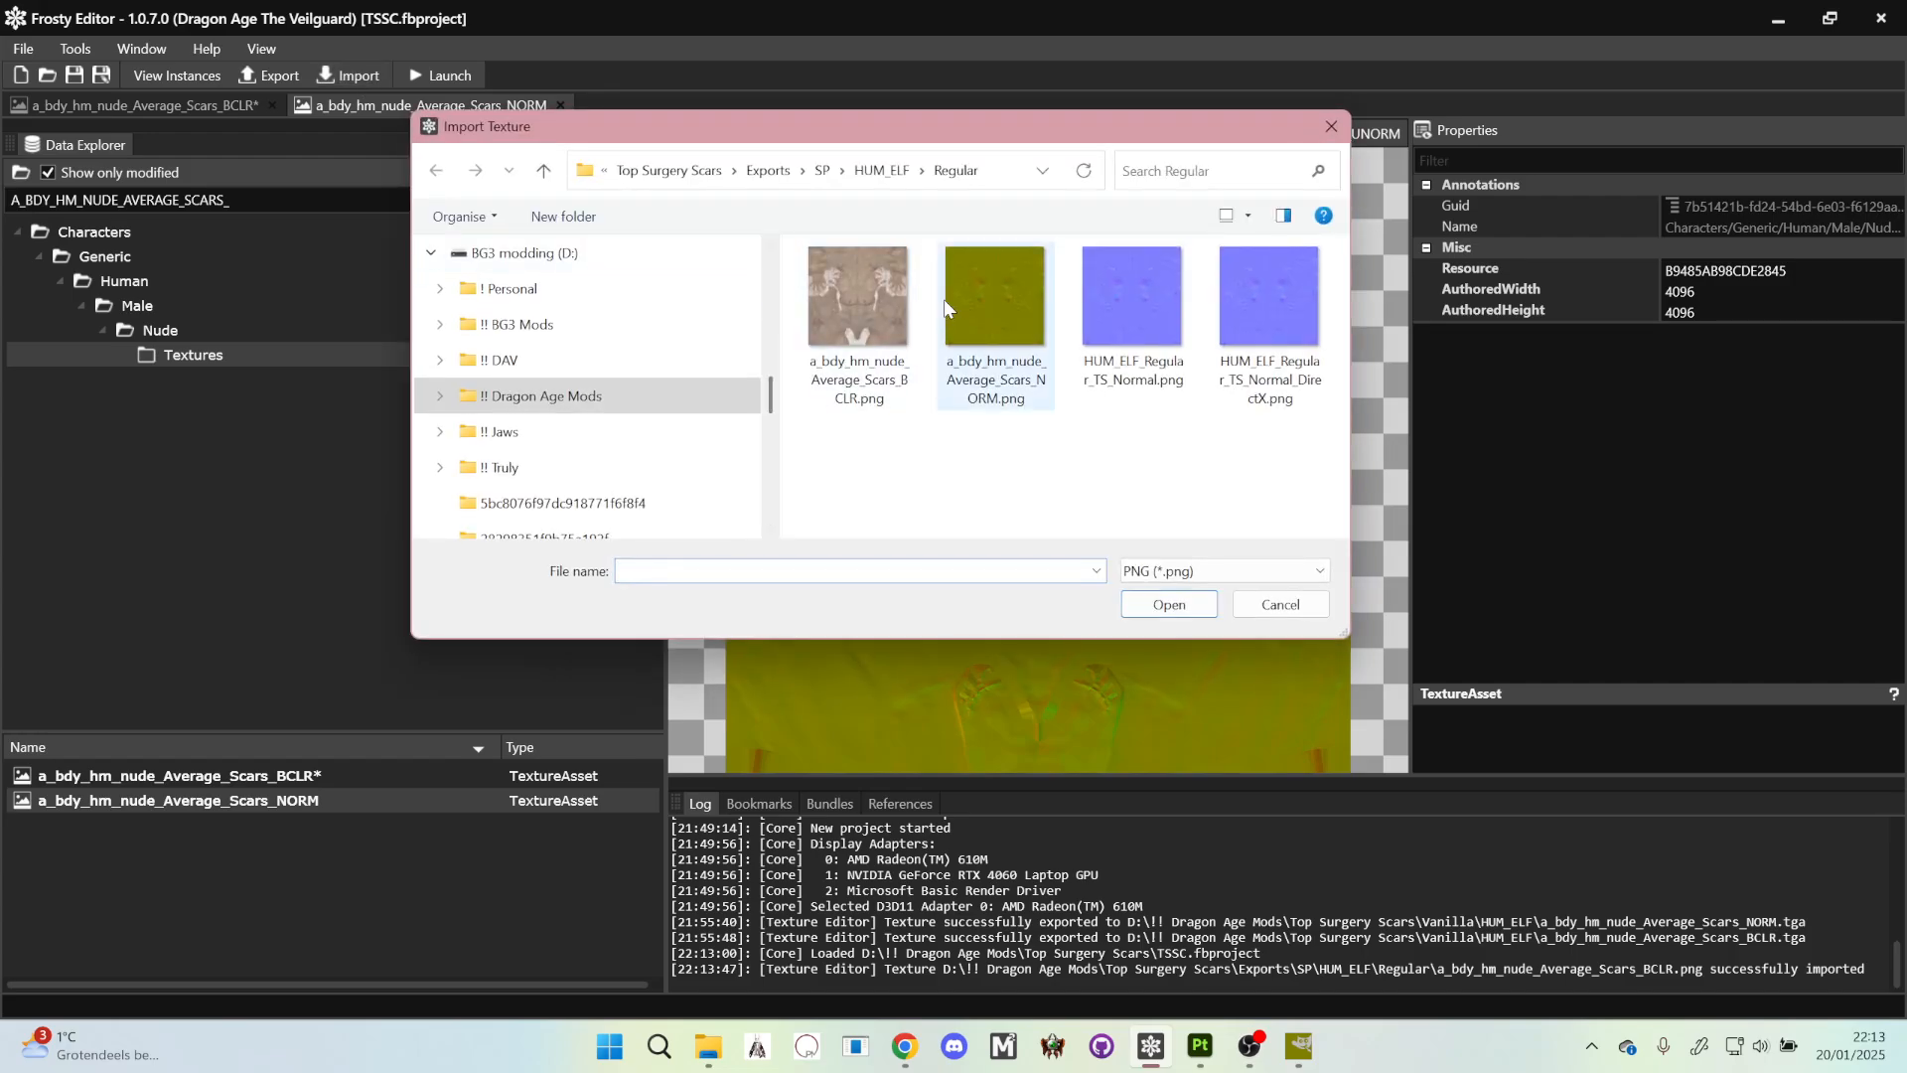
pyautogui.click(998, 303)
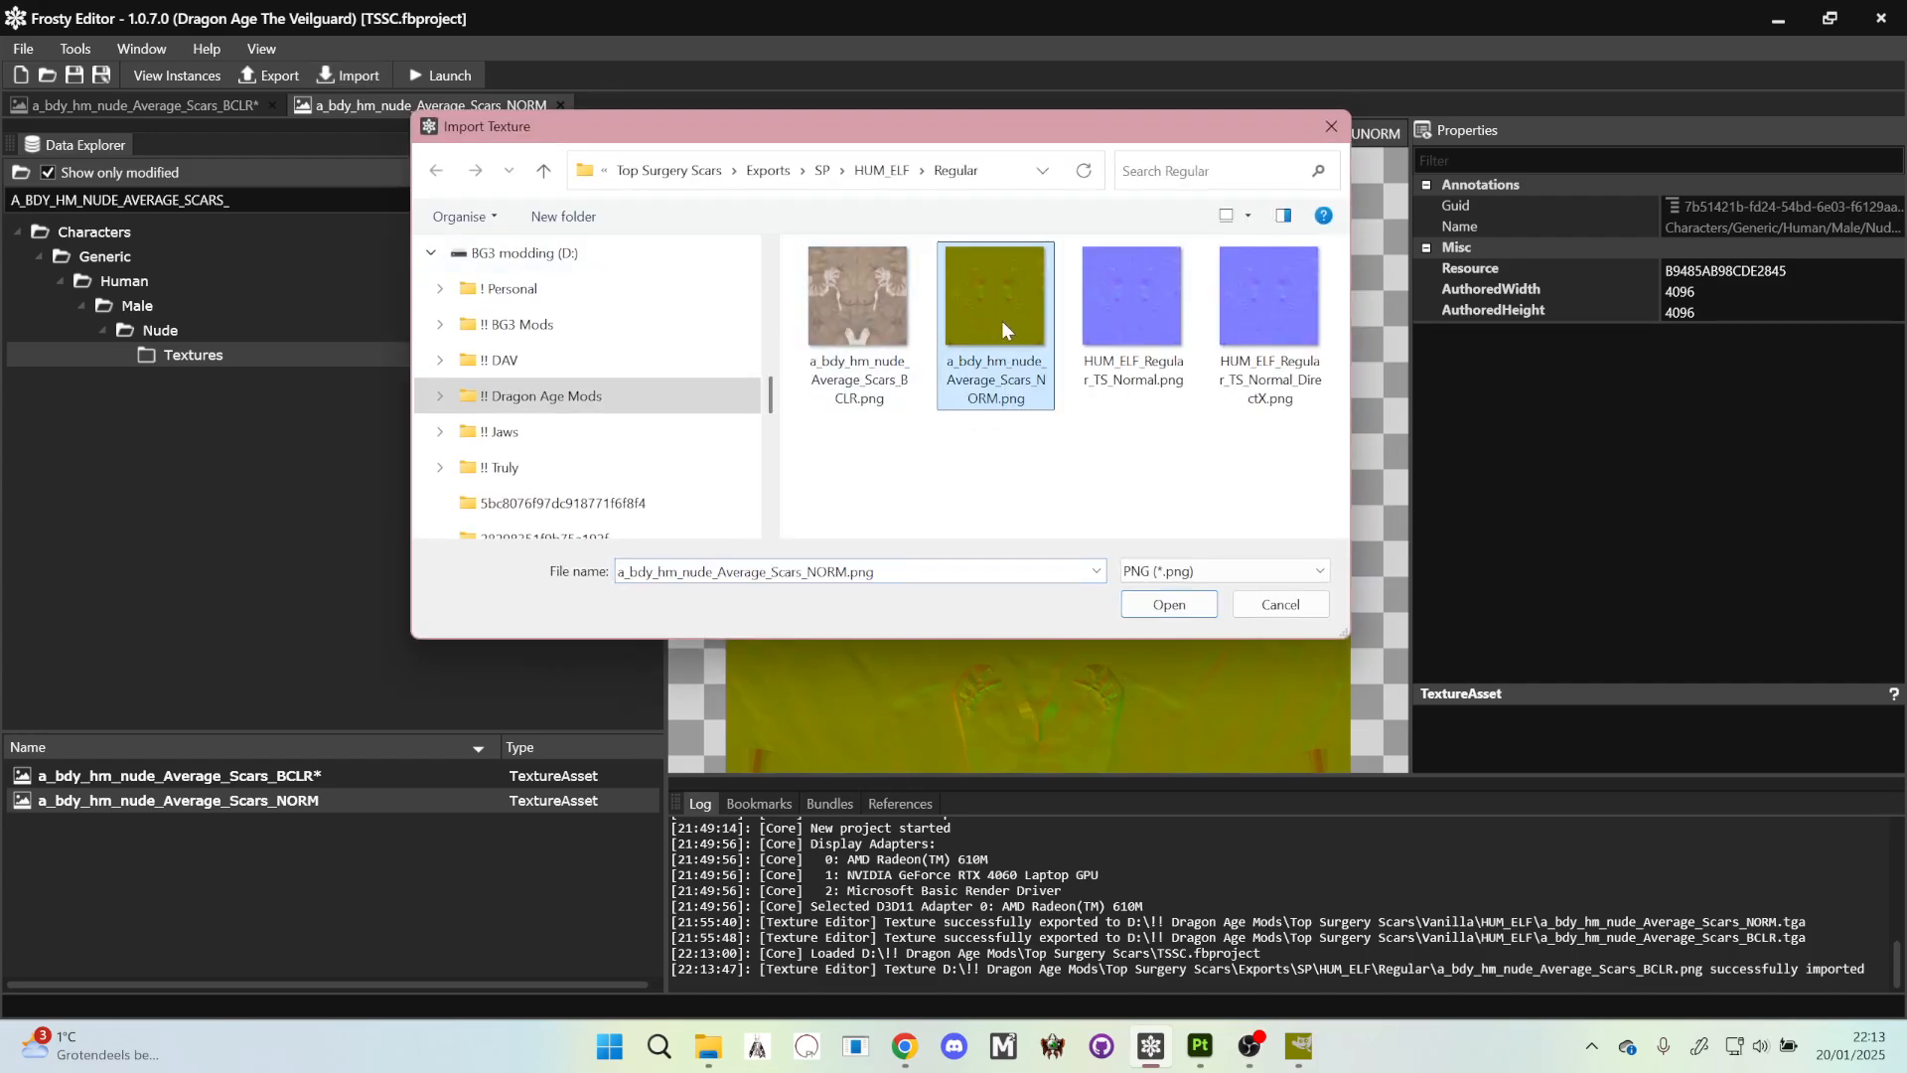
pyautogui.click(1144, 603)
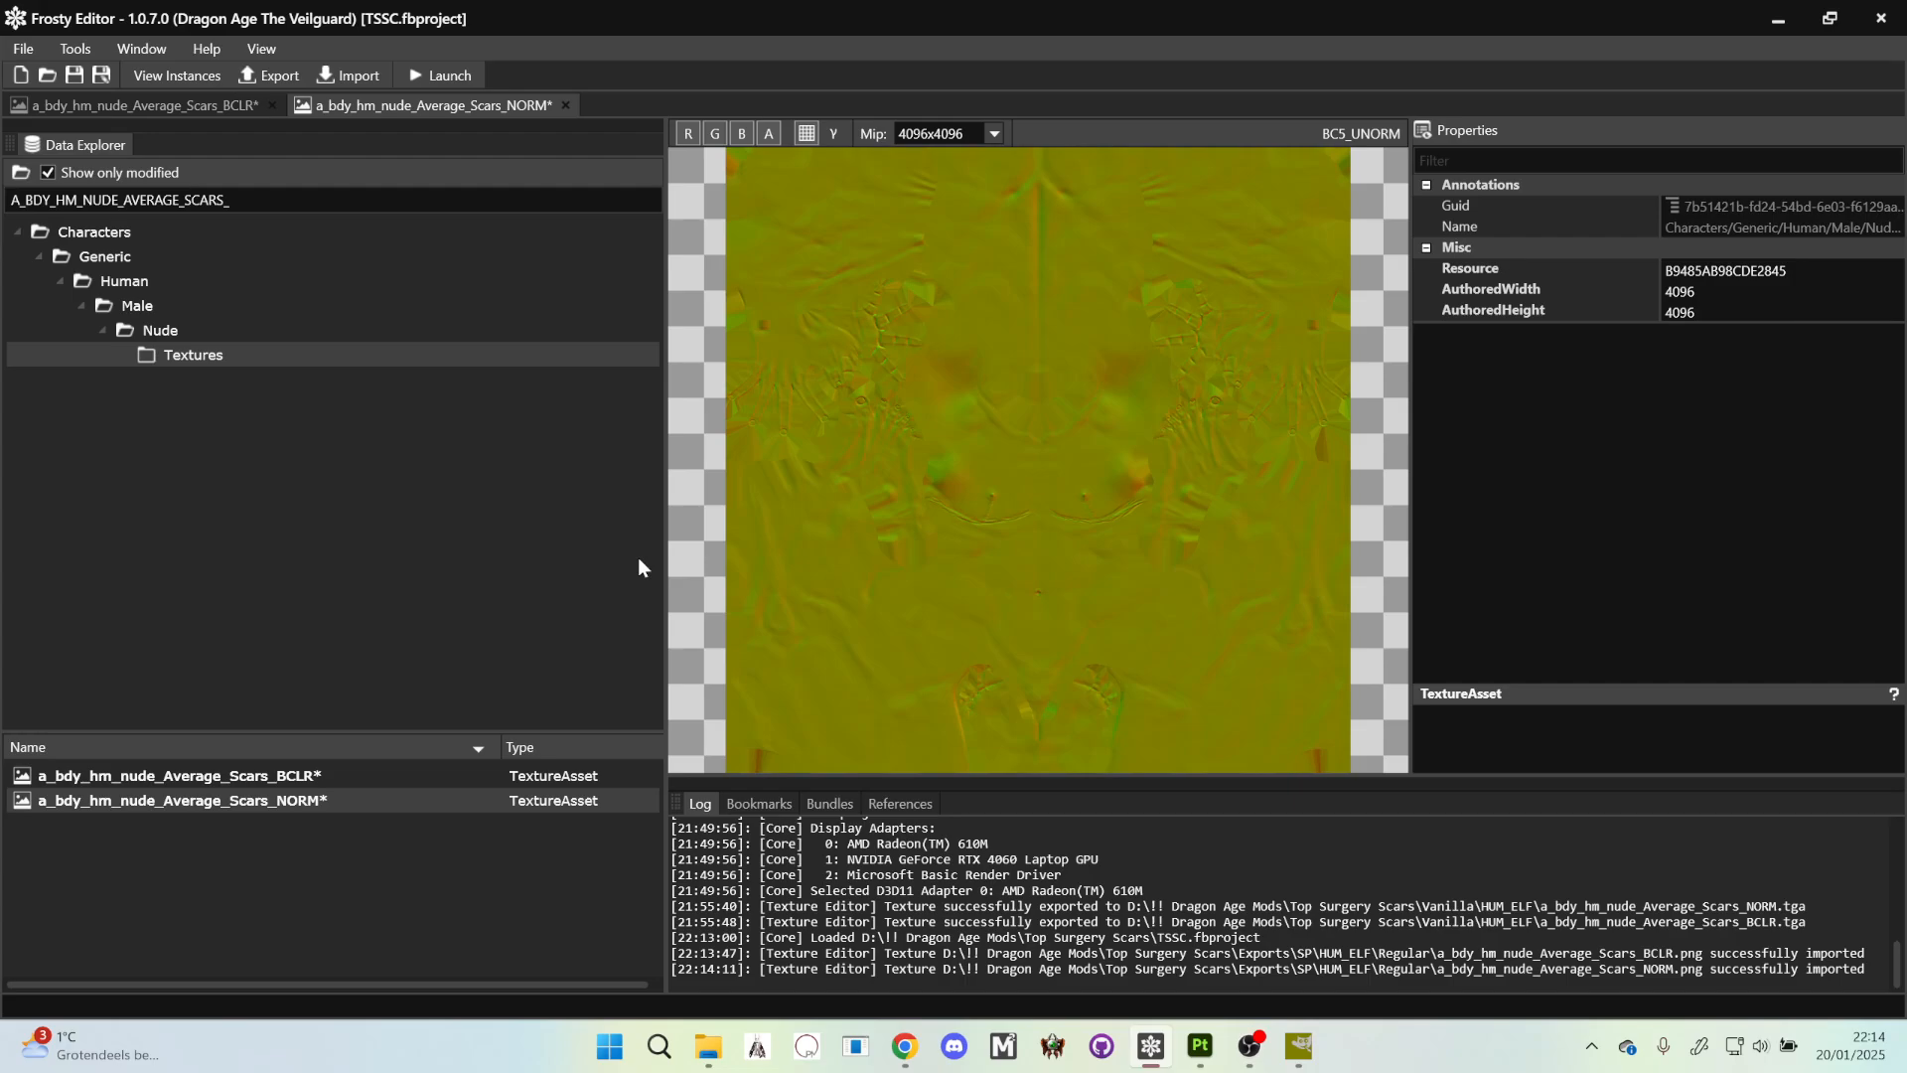
# - Save the project and launch Dragon Age: The Veilguard with the editor's mod data, accepting Steam's custom launch arguments
pyautogui.click(76, 74)
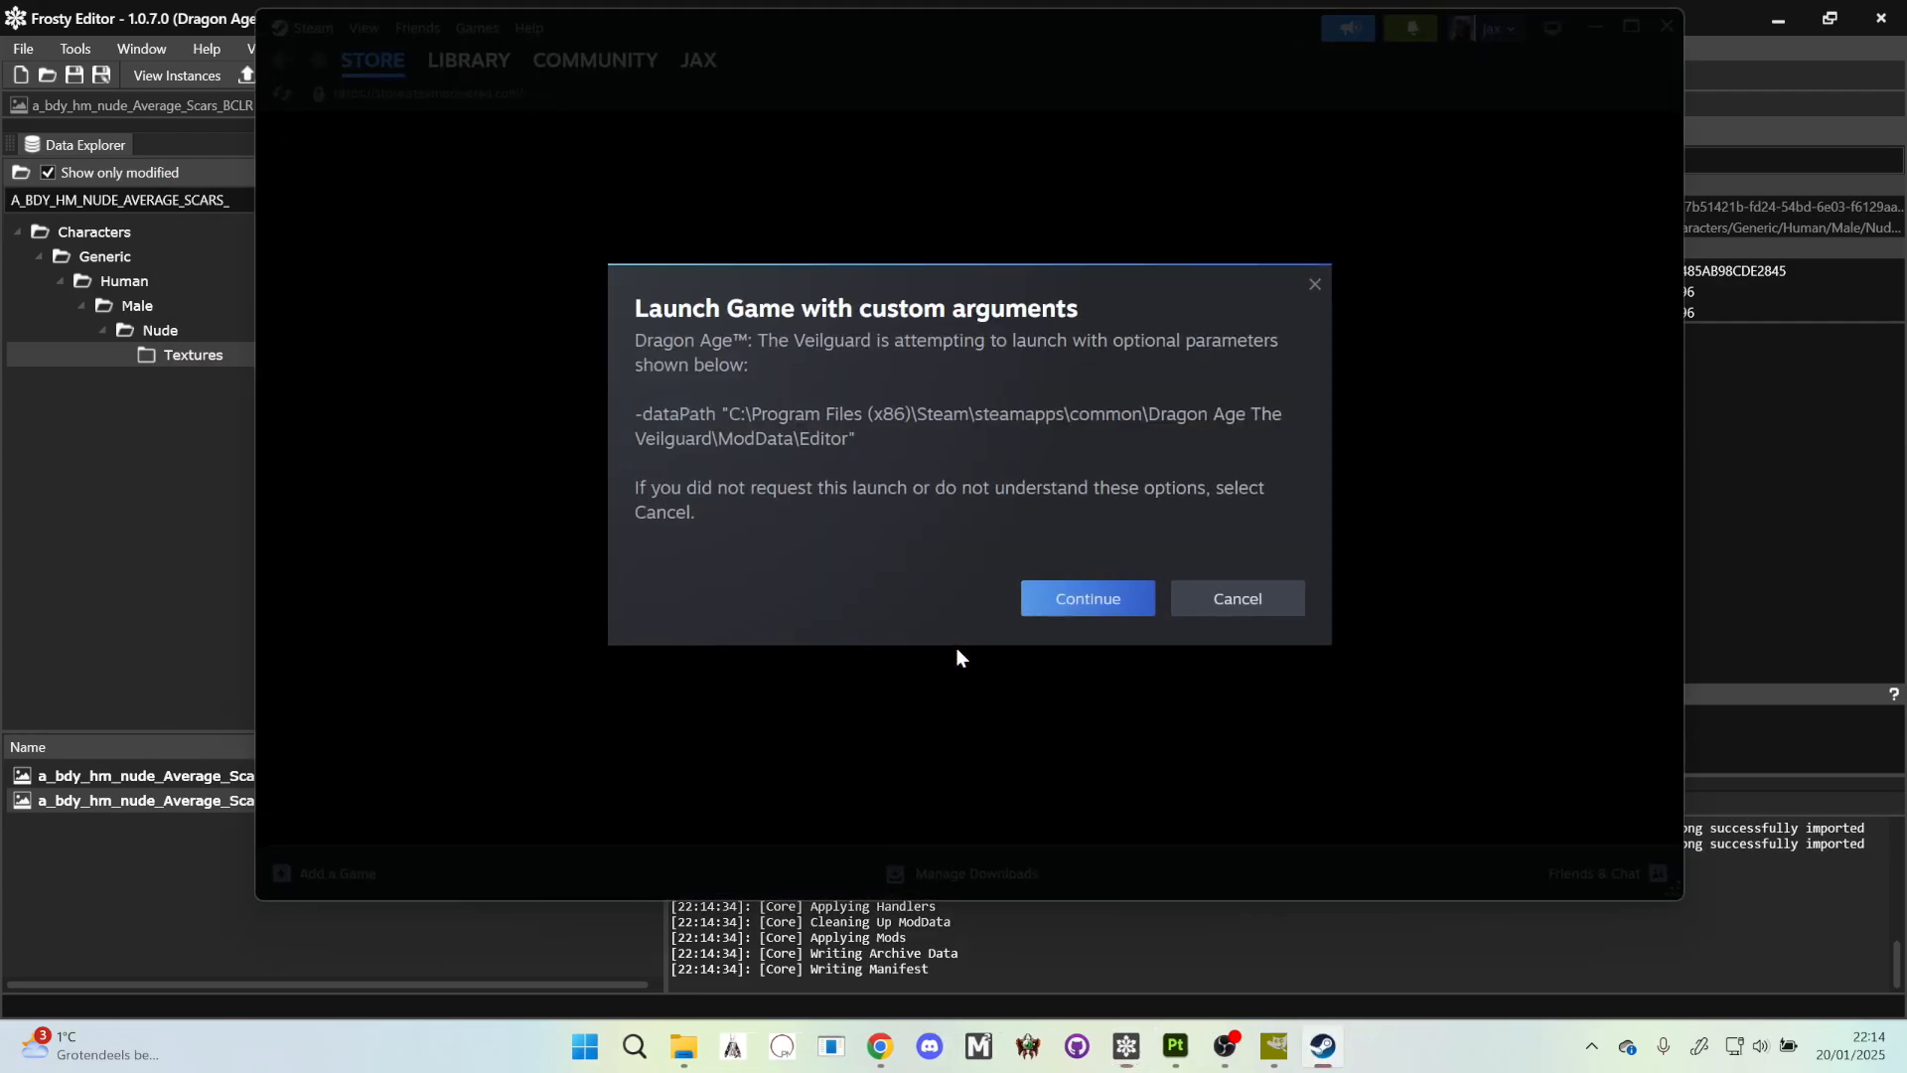
pyautogui.click(1140, 599)
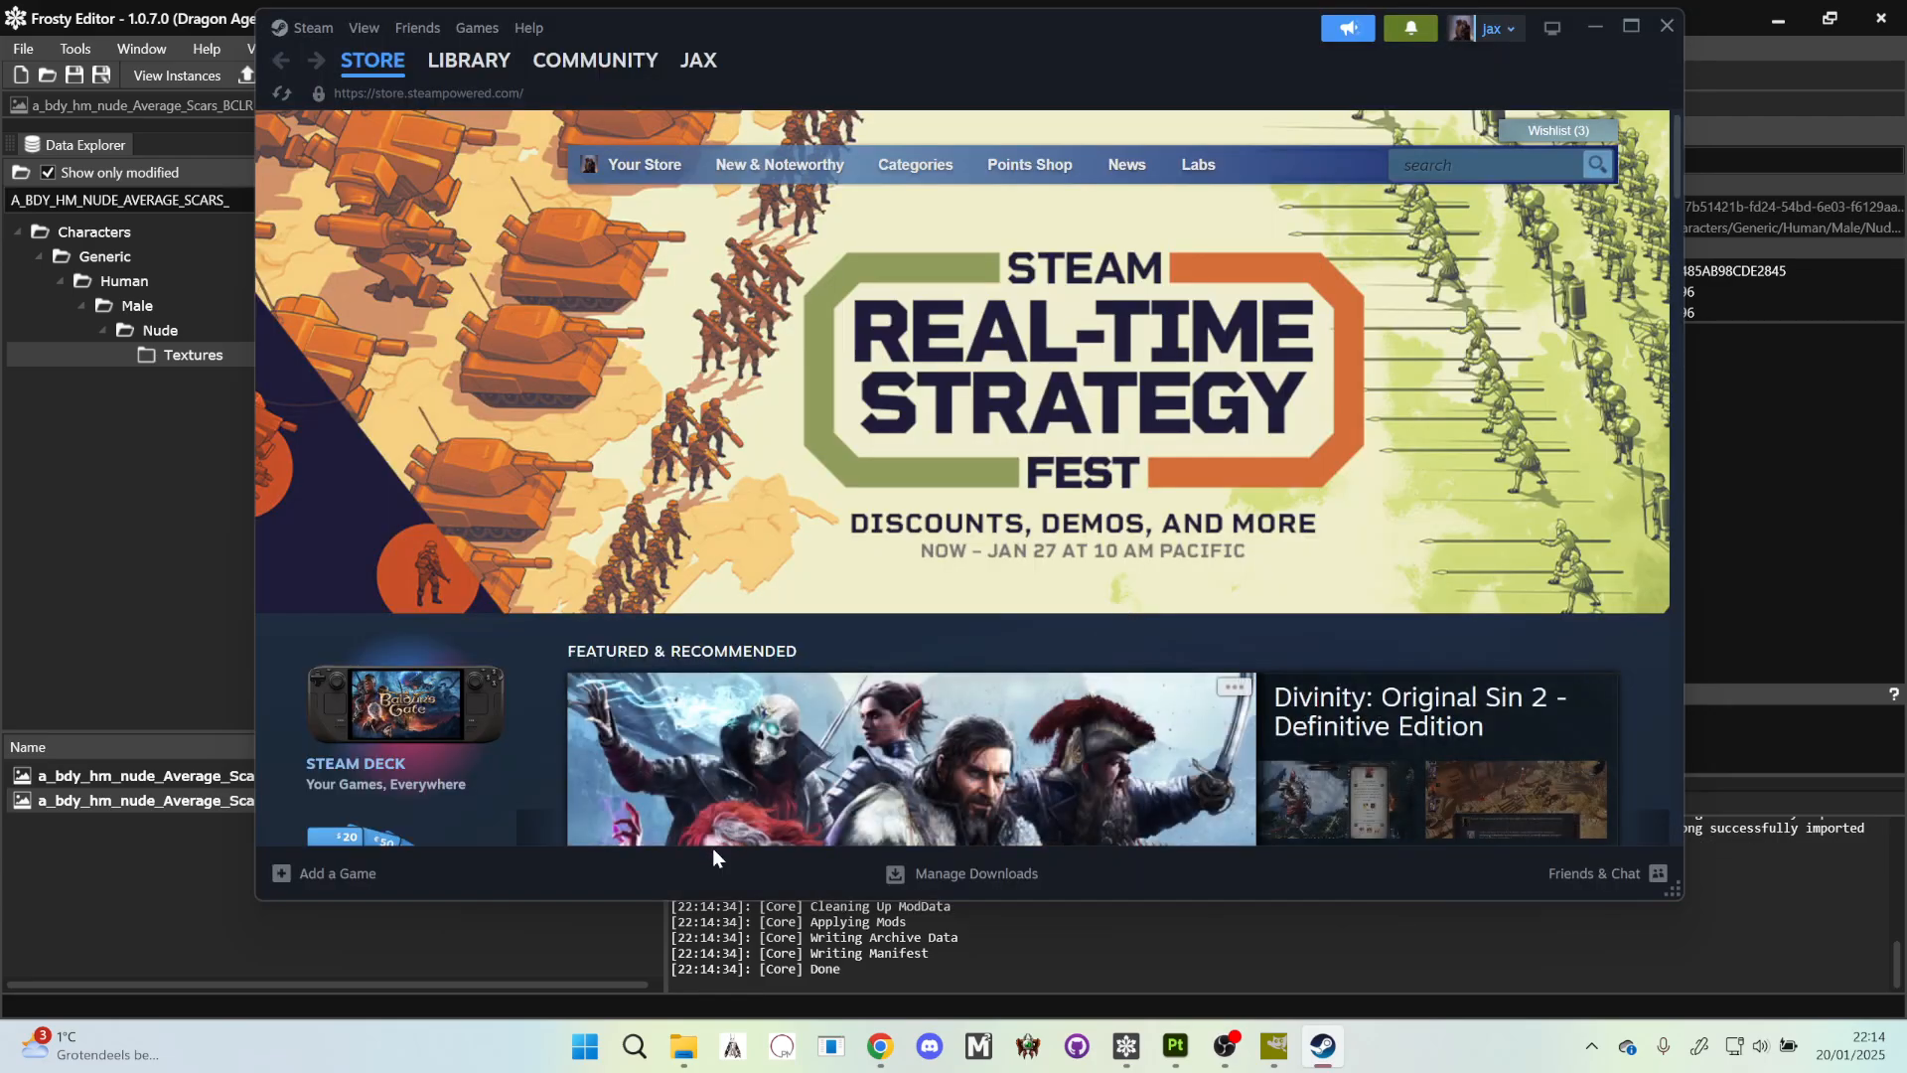